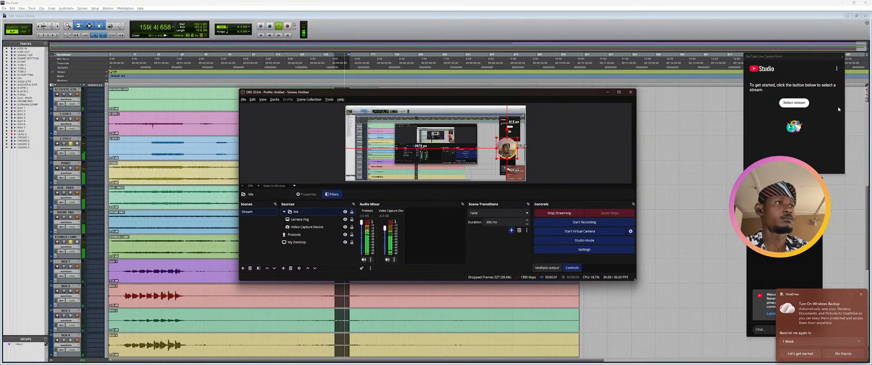
- Select the "How to Mix a Live Recording" stream in the YouTube Live Control Panel and use its Share option
{"action": "left_click", "coordinate": [794, 102]}
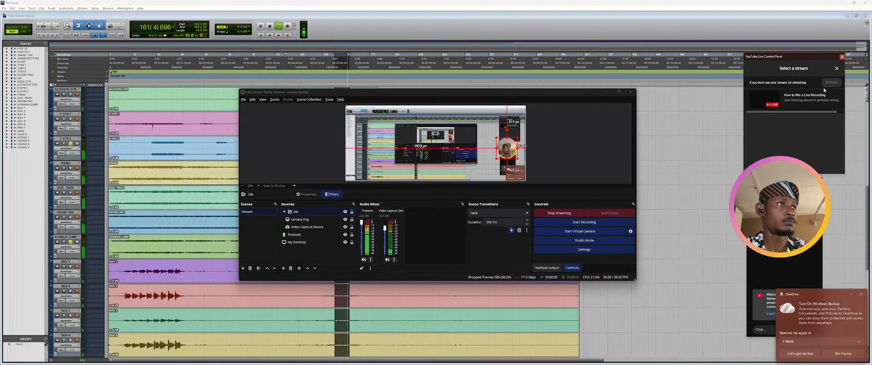
{"action": "left_click", "coordinate": [794, 99]}
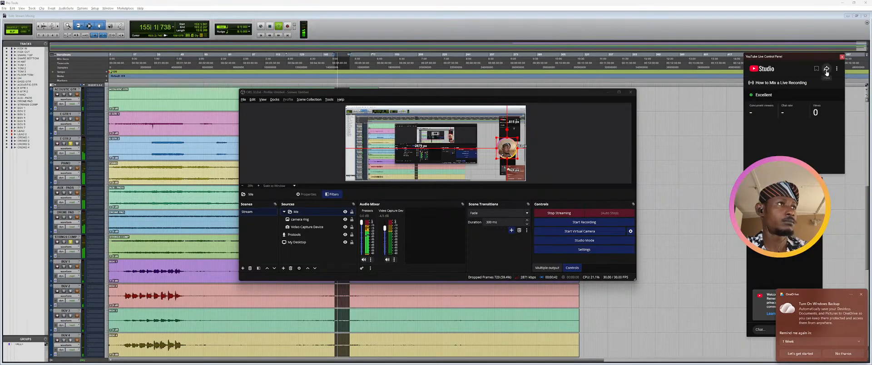
{"action": "left_click", "coordinate": [826, 71]}
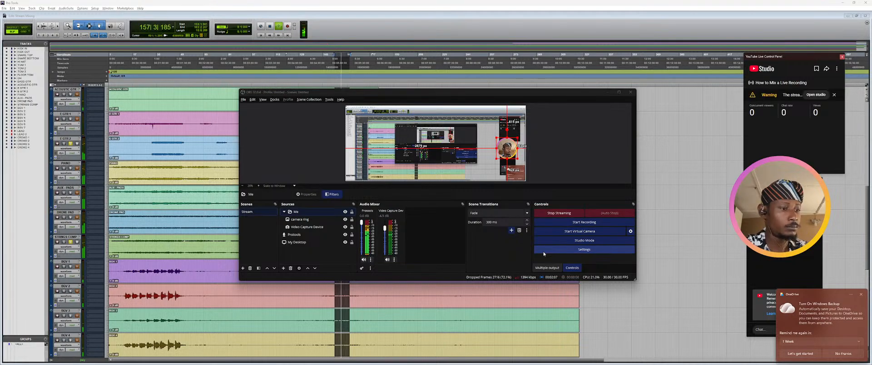
- Start all targets in OBS's multiple output list and check the Twitch target's streaming settings without changing them
{"action": "left_click", "coordinate": [548, 267]}
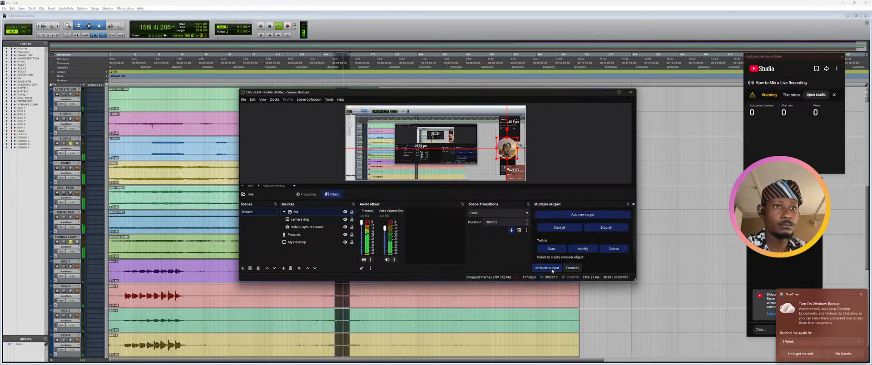
{"action": "left_click", "coordinate": [567, 230]}
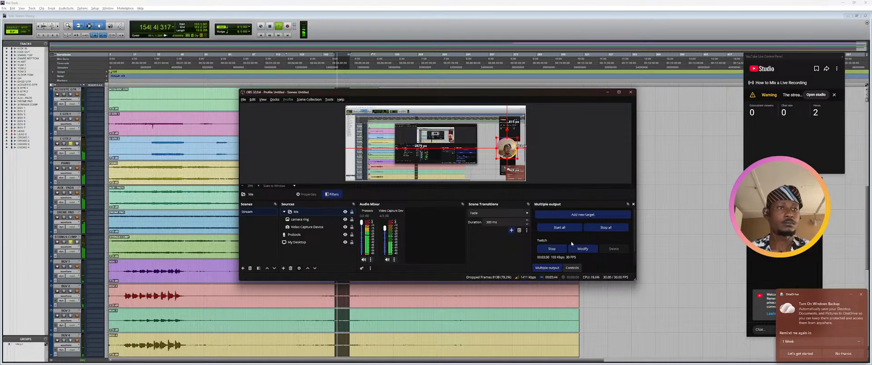
{"action": "left_click", "coordinate": [580, 249]}
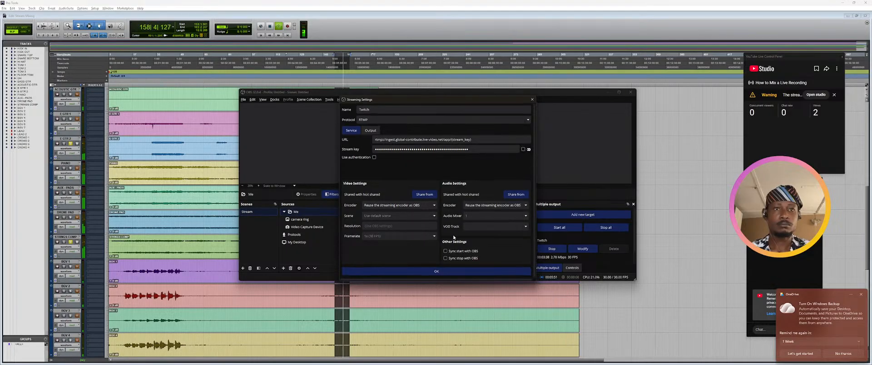
{"action": "left_click", "coordinate": [532, 99]}
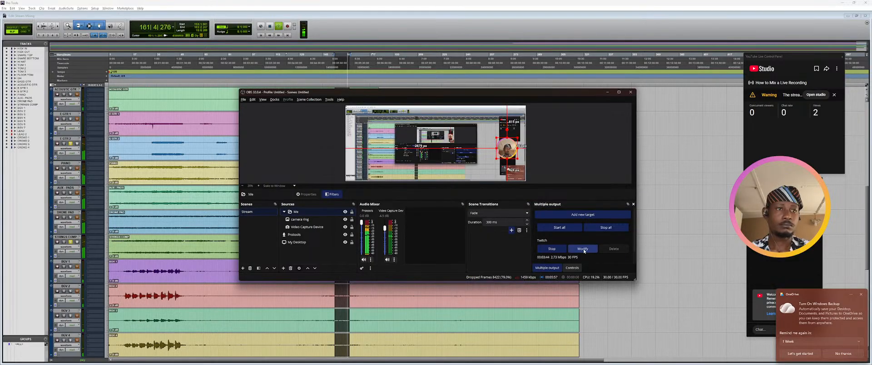
- Restart the Twitch output by stopping and starting it again, and dismiss the OneDrive backup notification
{"action": "left_click", "coordinate": [556, 250]}
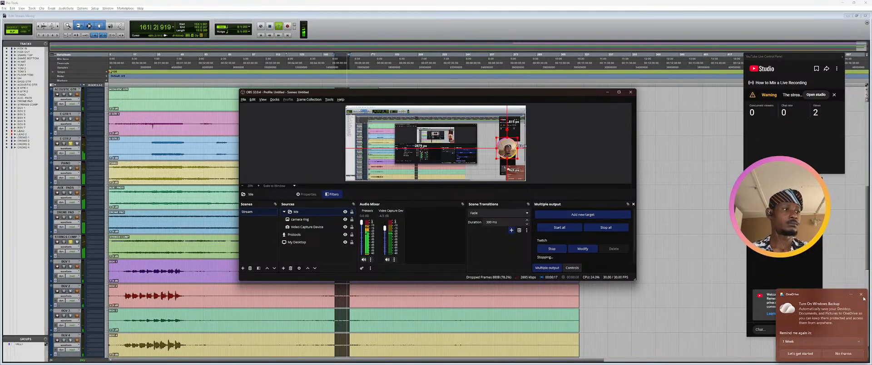
{"action": "left_click", "coordinate": [862, 295]}
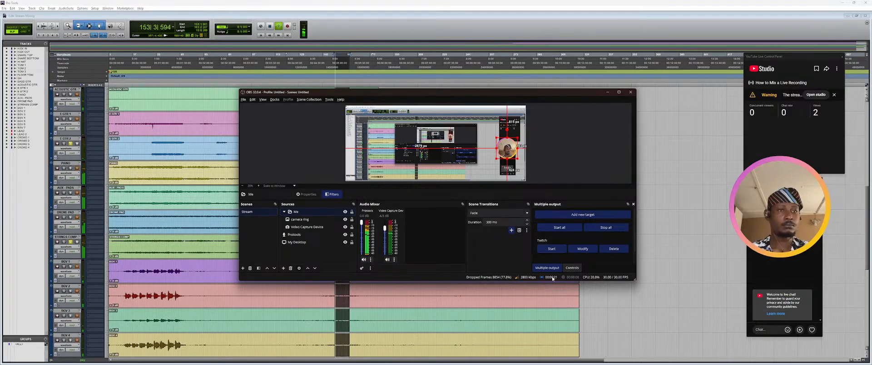
{"action": "left_click", "coordinate": [549, 250]}
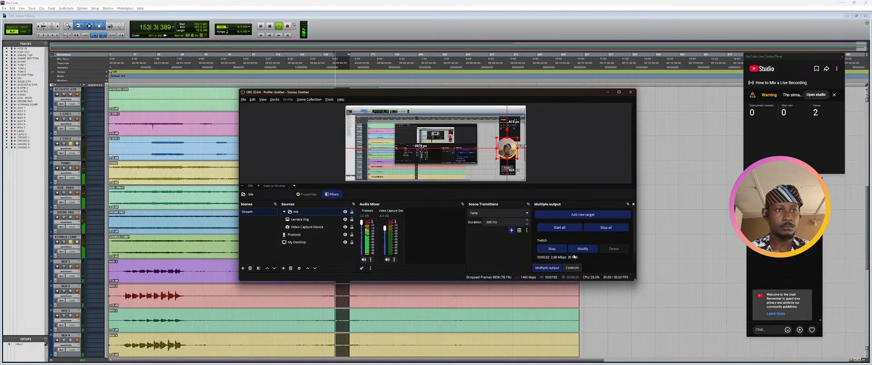
{"action": "scroll", "coordinate": [574, 257], "scroll_direction": "down", "scroll_amount": 1}
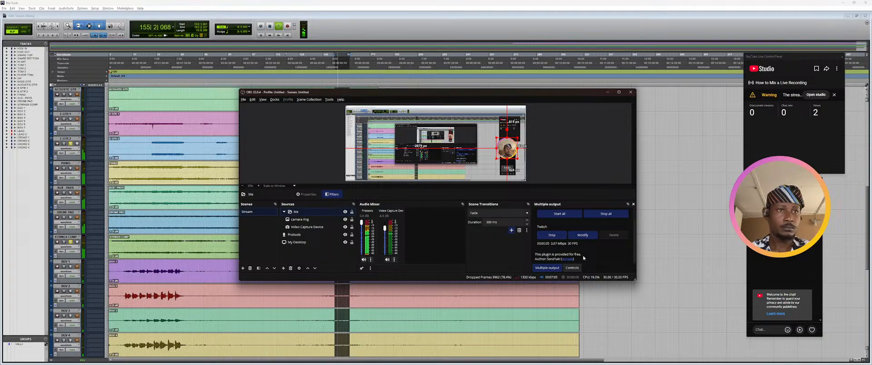
{"action": "scroll", "coordinate": [584, 256], "scroll_direction": "up", "scroll_amount": 1}
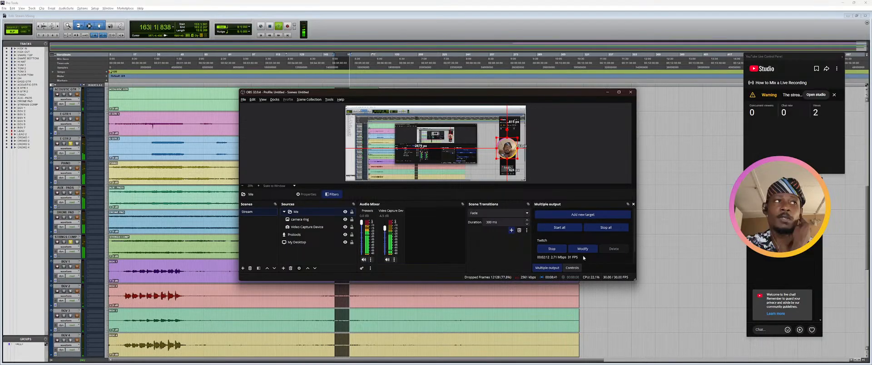
- Minimise OBS to return to the Pro Tools session, check the Mix window briefly and stop playback
{"action": "left_click", "coordinate": [794, 98]}
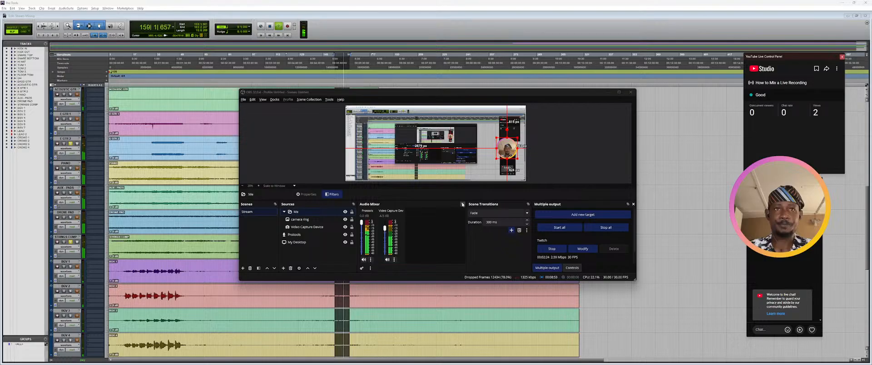
{"action": "left_click", "coordinate": [608, 93]}
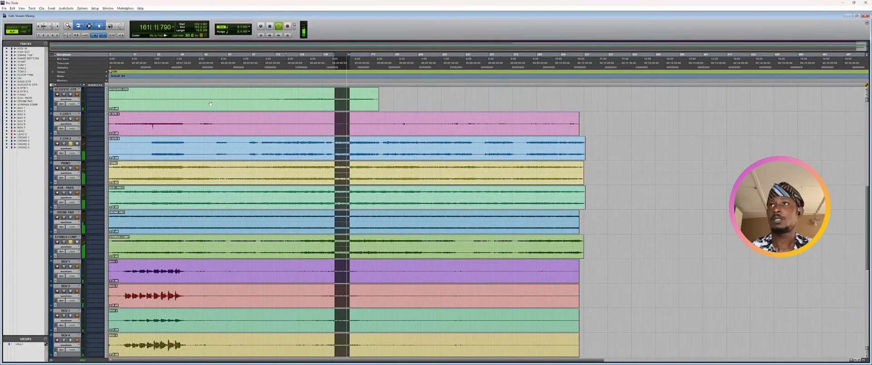
{"action": "key", "text": "ctrl+equal"}
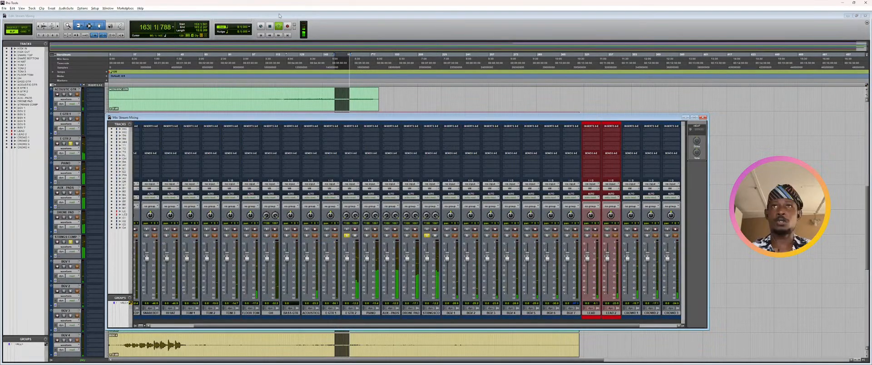
{"action": "key", "text": "ctrl+equal"}
{"action": "key", "text": "space"}
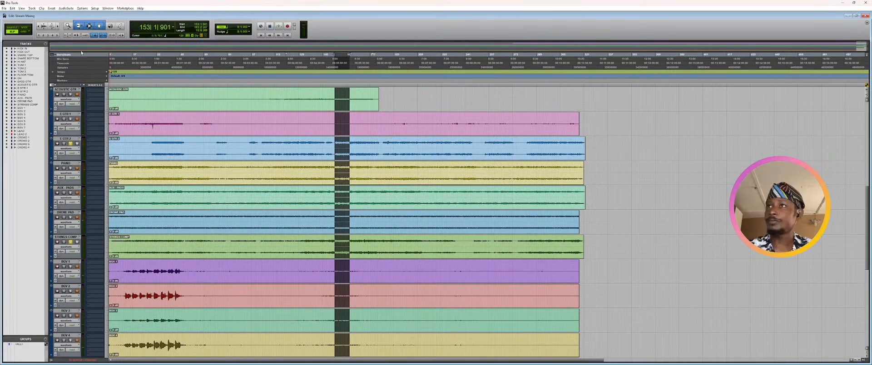
- Look over the session's tracks up to the kick drum tracks, comparing the Edit and Mix windows
{"action": "key", "text": "ctrl+equal"}
{"action": "key", "text": "ctrl+equal"}
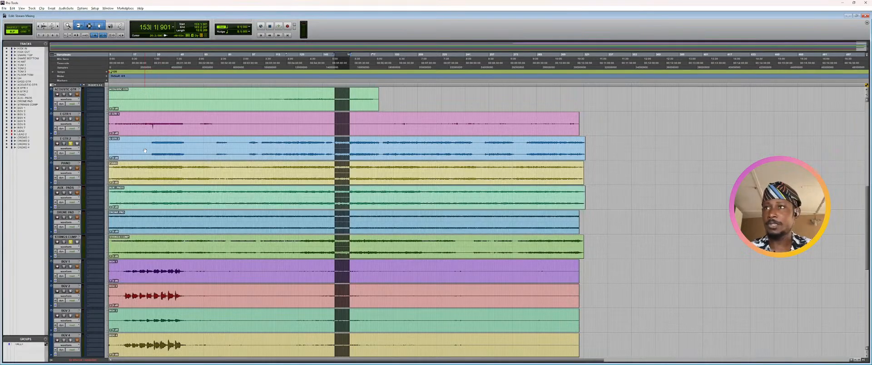
{"action": "scroll", "coordinate": [144, 150], "scroll_direction": "up", "scroll_amount": 5}
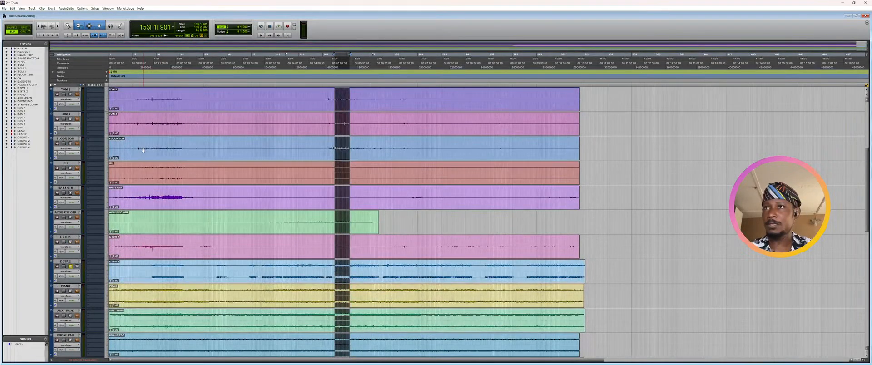
{"action": "scroll", "coordinate": [143, 150], "scroll_direction": "up", "scroll_amount": 6}
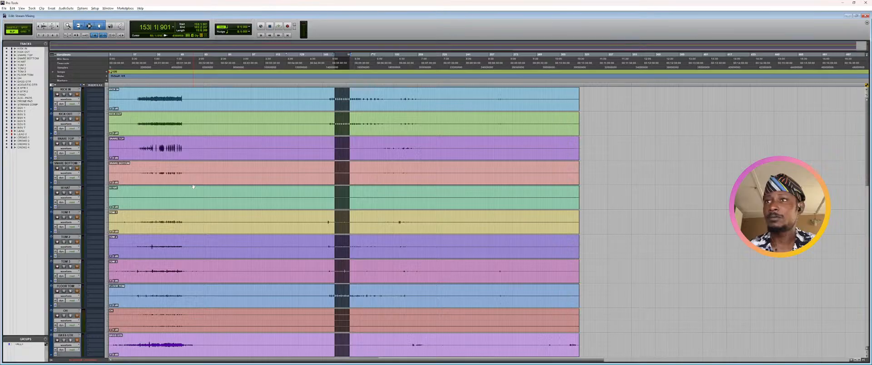
{"action": "key", "text": "ctrl+equal"}
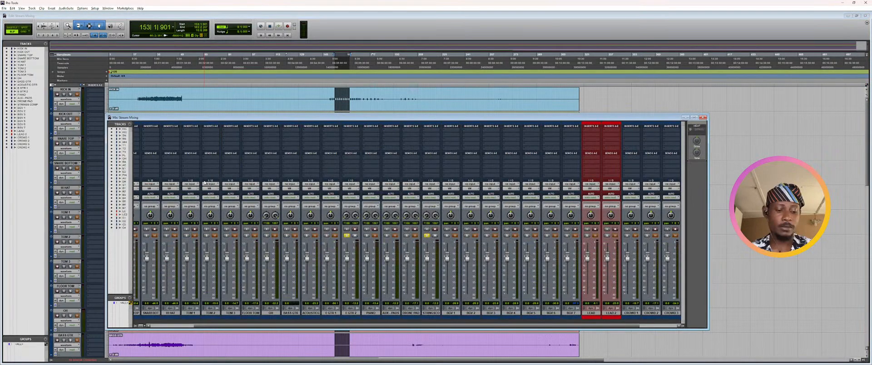
{"action": "key", "text": "ctrl+equal"}
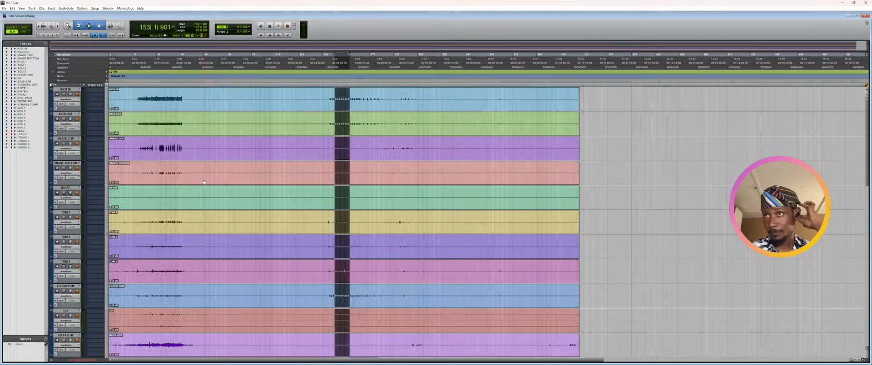
{"action": "key", "text": "ctrl+equal"}
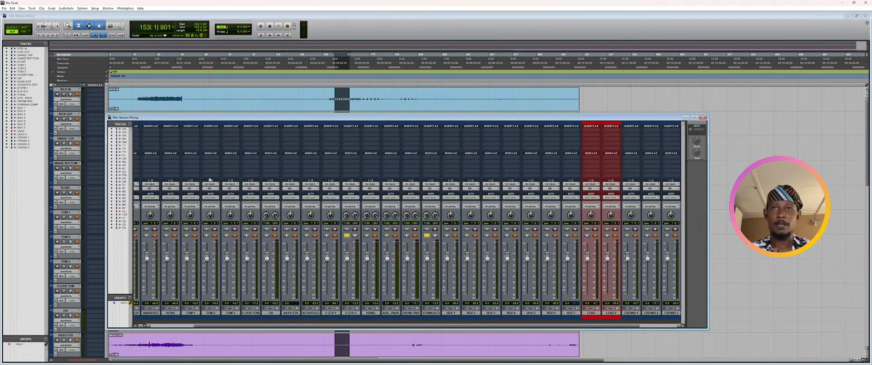
{"action": "key", "text": "ctrl+equal"}
- Reposition the Mix window beside the Edit window's track controls and clear the solo from all tracks
{"action": "key", "text": "ctrl+equal"}
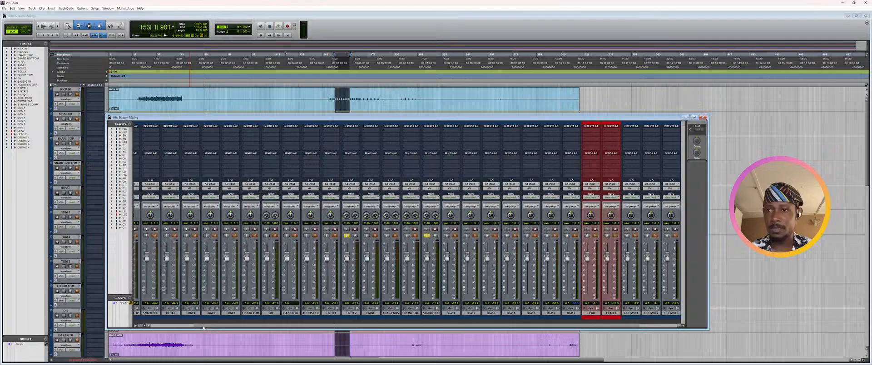
{"action": "left_click_drag", "start_coordinate": [203, 327], "coordinate": [266, 327]}
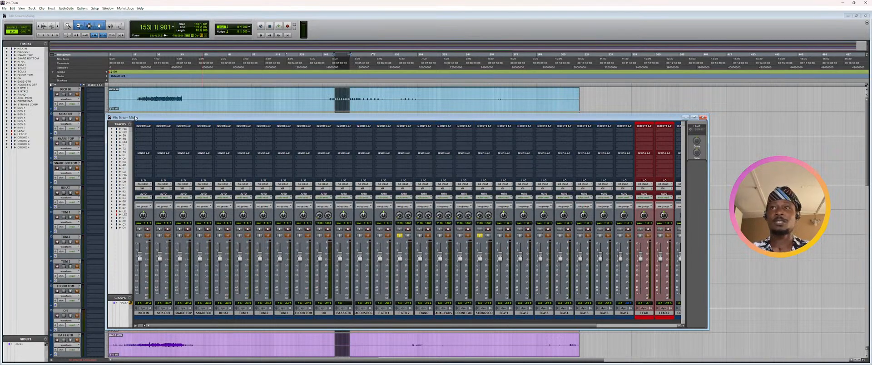
{"action": "left_click_drag", "start_coordinate": [134, 119], "coordinate": [116, 118]}
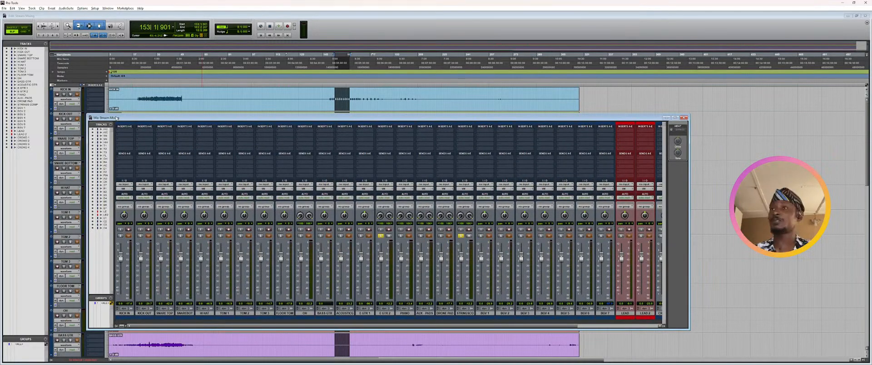
{"action": "left_click_drag", "start_coordinate": [117, 118], "coordinate": [116, 118]}
{"action": "left_click_drag", "start_coordinate": [220, 327], "coordinate": [382, 314]}
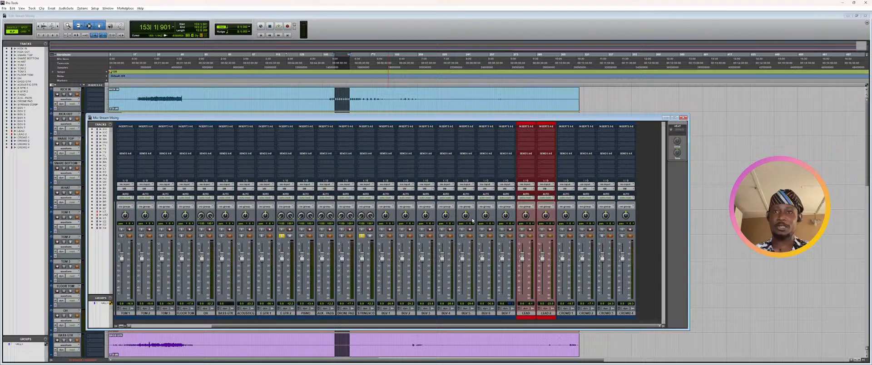
{"action": "left_click", "coordinate": [362, 235], "text": "alt"}
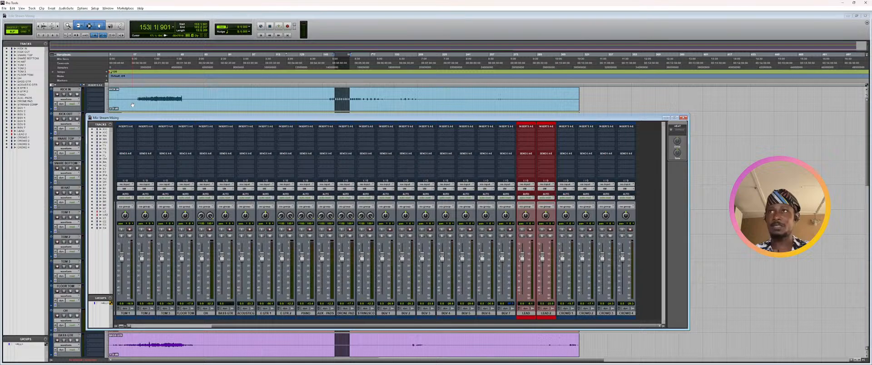
- Create one new stereo audio track with the Samples timebase
{"action": "left_click", "coordinate": [31, 8]}
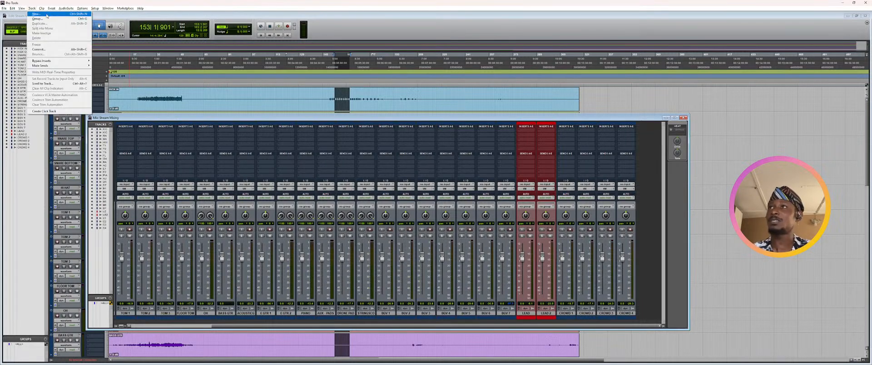
{"action": "left_click", "coordinate": [46, 15]}
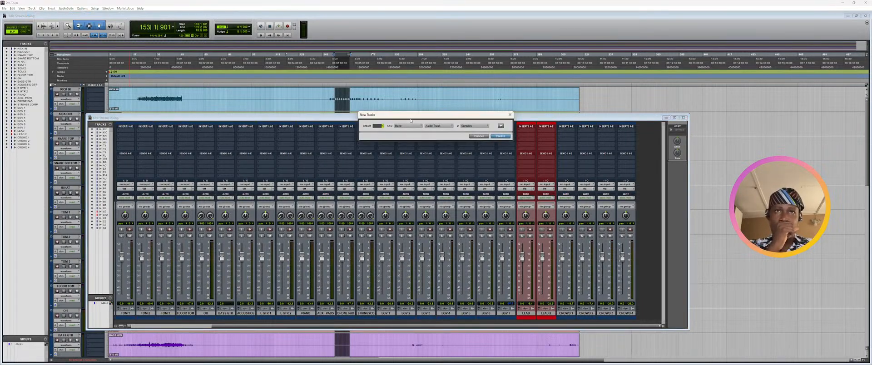
{"action": "left_click_drag", "start_coordinate": [409, 116], "coordinate": [385, 141]}
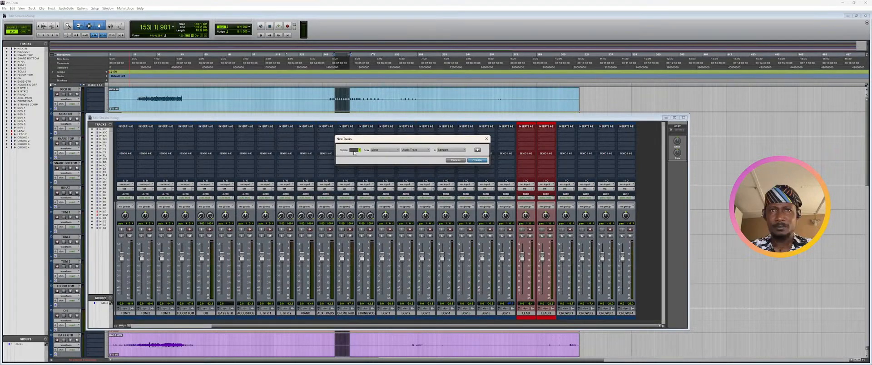
{"action": "key", "text": "ctrl+Right"}
{"action": "left_click", "coordinate": [415, 150]}
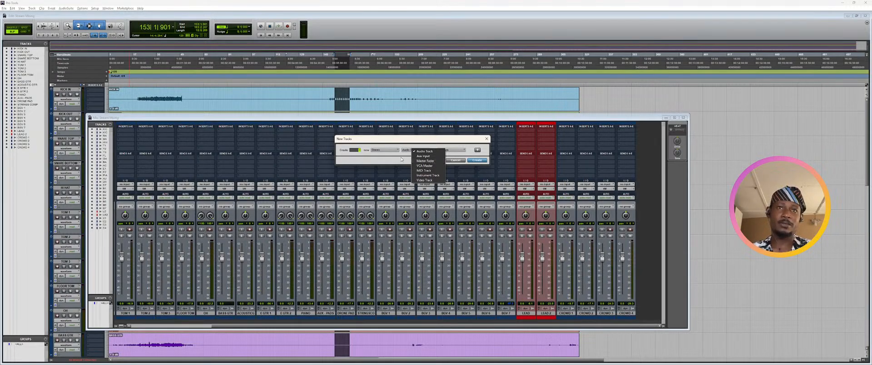
{"action": "left_click", "coordinate": [400, 158]}
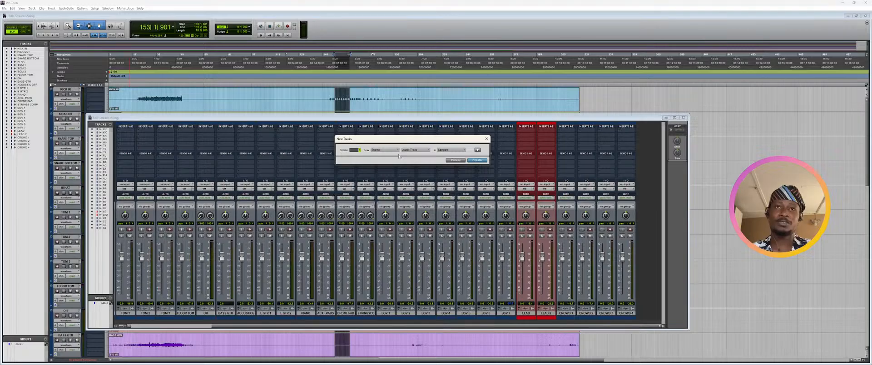
{"action": "left_click", "coordinate": [414, 150]}
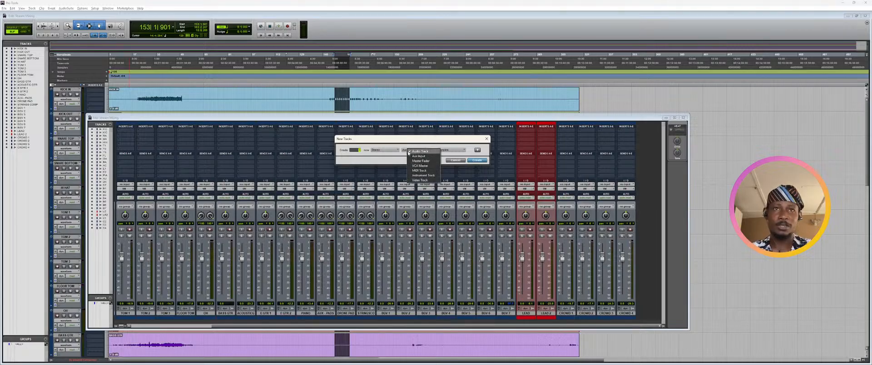
{"action": "left_click", "coordinate": [417, 154]}
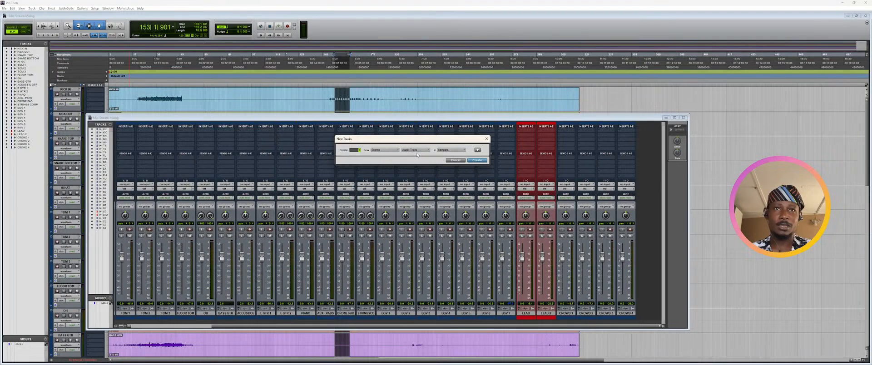
{"action": "key", "text": "Return"}
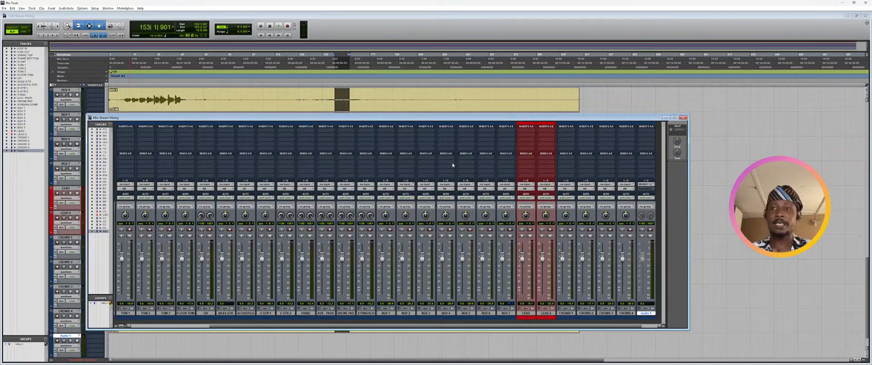
- Colour the new stereo audio track red and the LEAD and LEAD 2 tracks magenta, closing the colour palette when done
{"action": "left_click", "coordinate": [654, 326]}
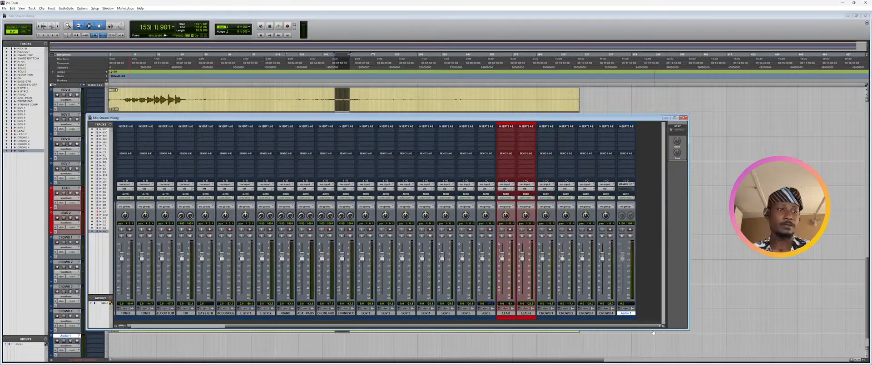
{"action": "double_click", "coordinate": [626, 318]}
{"action": "left_click", "coordinate": [434, 128]}
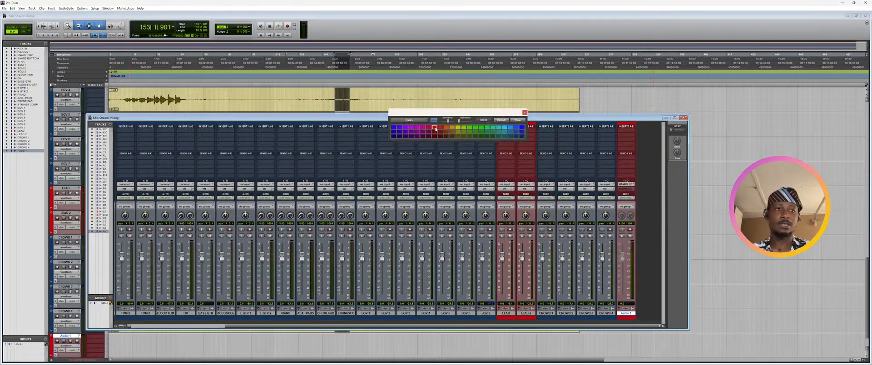
{"action": "left_click", "coordinate": [527, 314]}
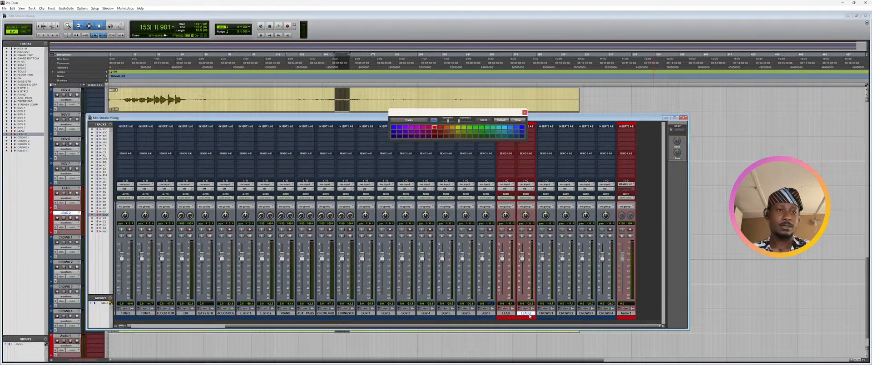
{"action": "left_click", "coordinate": [506, 313], "text": "shift"}
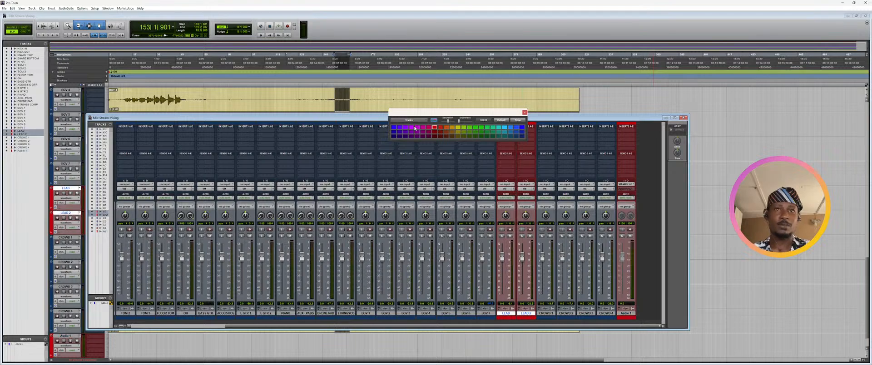
{"action": "left_click", "coordinate": [423, 128]}
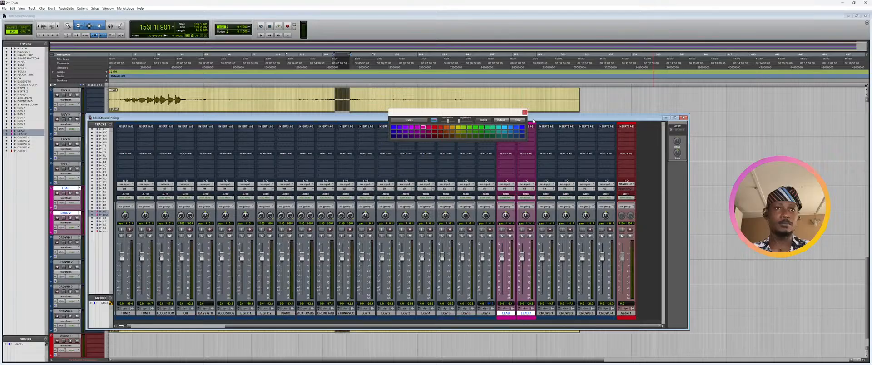
{"action": "left_click", "coordinate": [525, 113]}
- Rename the new Audio 1 track as MIX
{"action": "left_click", "coordinate": [627, 313]}
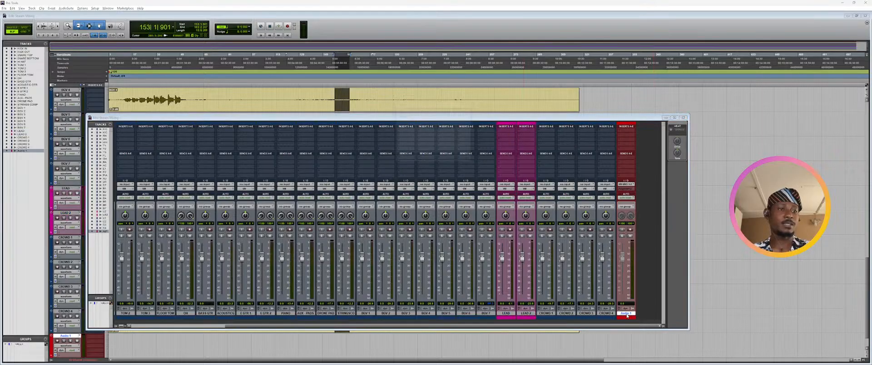
{"action": "double_click", "coordinate": [626, 314]}
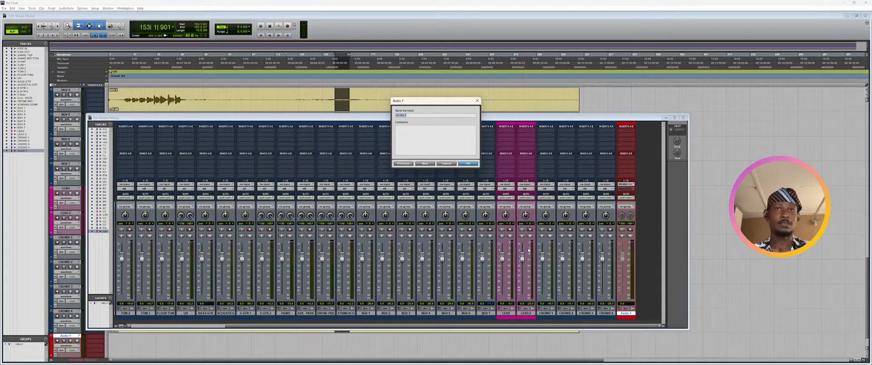
{"action": "type", "text": "V"}
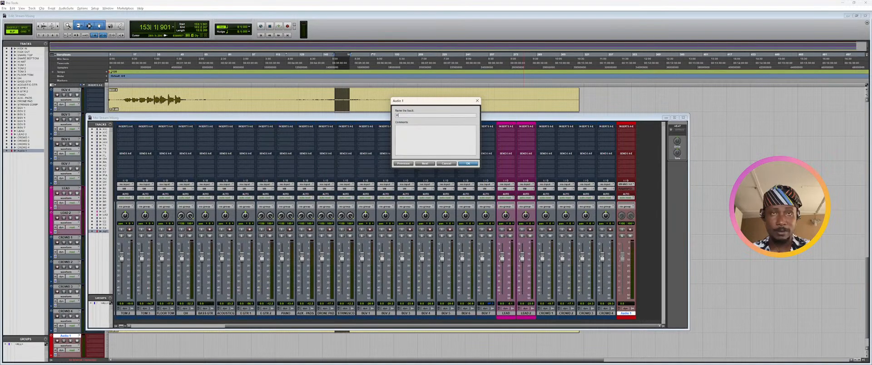
{"action": "type", "text": "IX"}
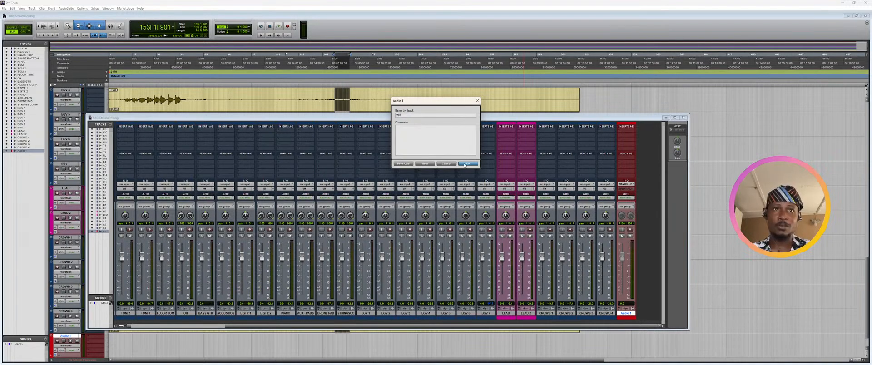
{"action": "left_click_drag", "start_coordinate": [476, 104], "coordinate": [469, 121]}
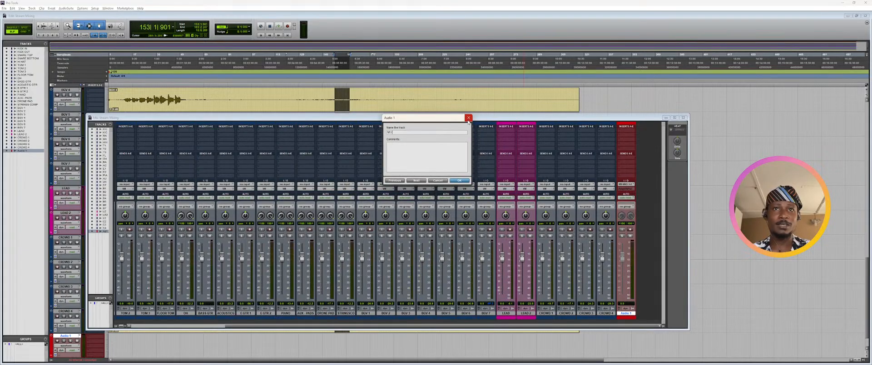
{"action": "left_click", "coordinate": [468, 119]}
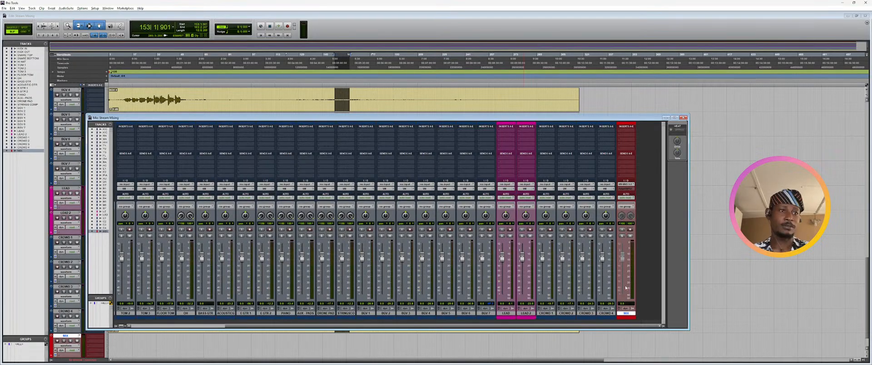
- Set the MIX track's input to the STEREO bus and its output to the main output used by the other tracks
{"action": "left_click", "coordinate": [626, 184]}
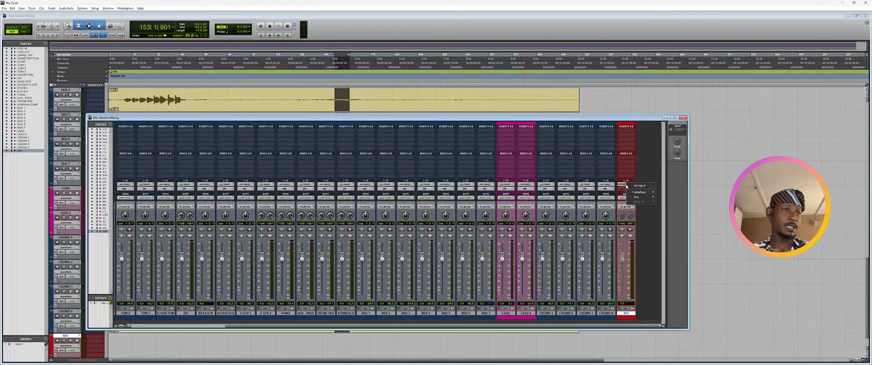
{"action": "mouse_move", "coordinate": [640, 197]}
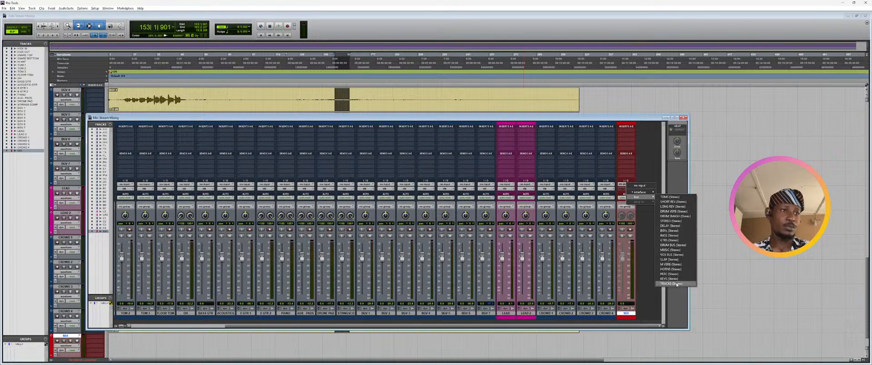
{"action": "left_click", "coordinate": [670, 251]}
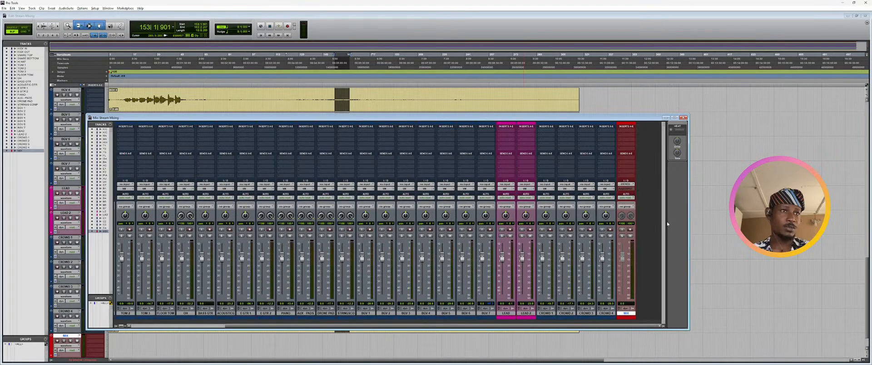
{"action": "left_click", "coordinate": [626, 188]}
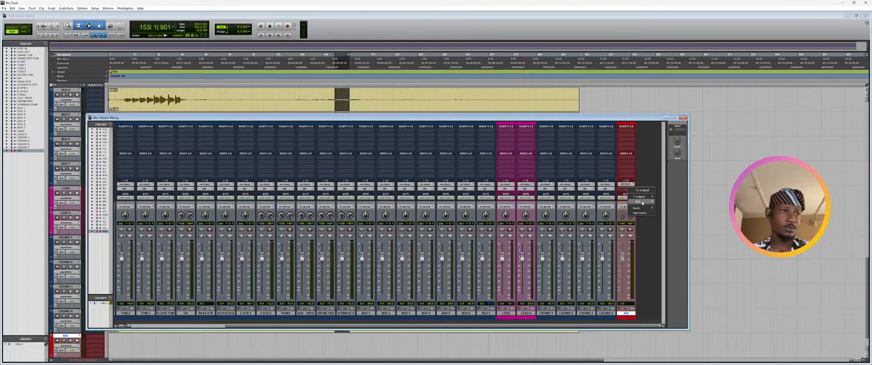
{"action": "mouse_move", "coordinate": [642, 203]}
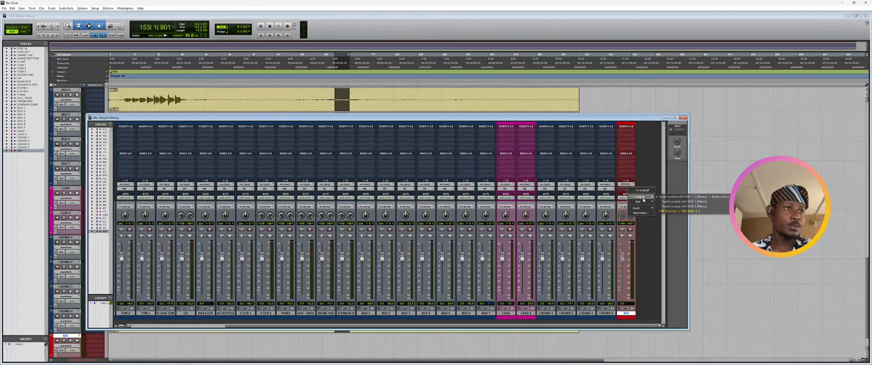
{"action": "left_click", "coordinate": [672, 211]}
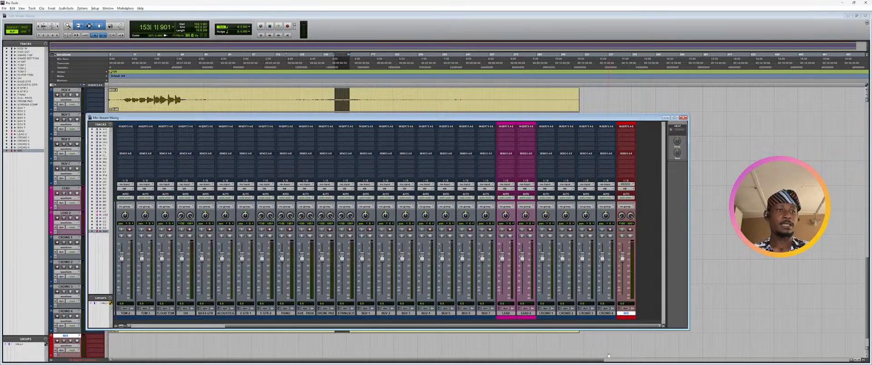
- Select all tracks from KICK IN to CROWD 4 and route their outputs to the STEREO bus
{"action": "left_click", "coordinate": [606, 314]}
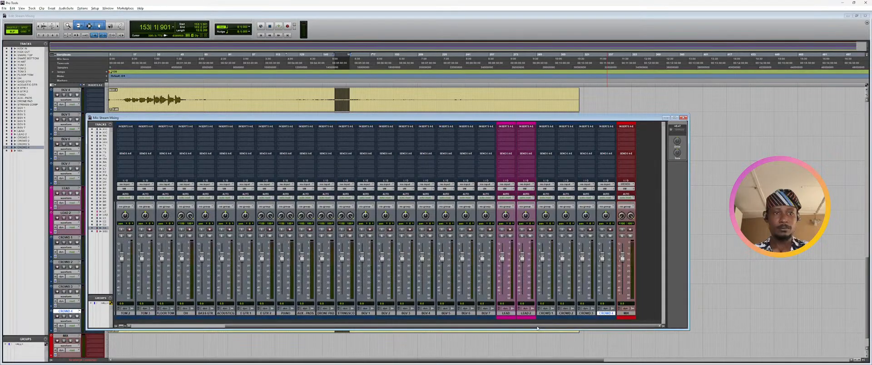
{"action": "left_click_drag", "start_coordinate": [538, 328], "coordinate": [337, 331]}
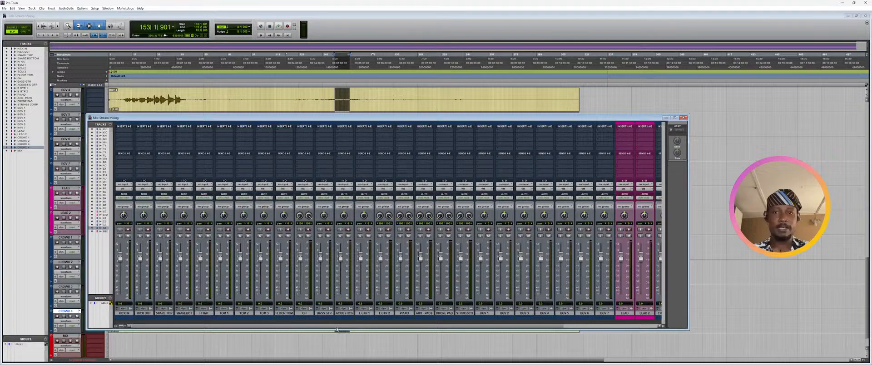
{"action": "left_click", "coordinate": [127, 313], "text": "shift"}
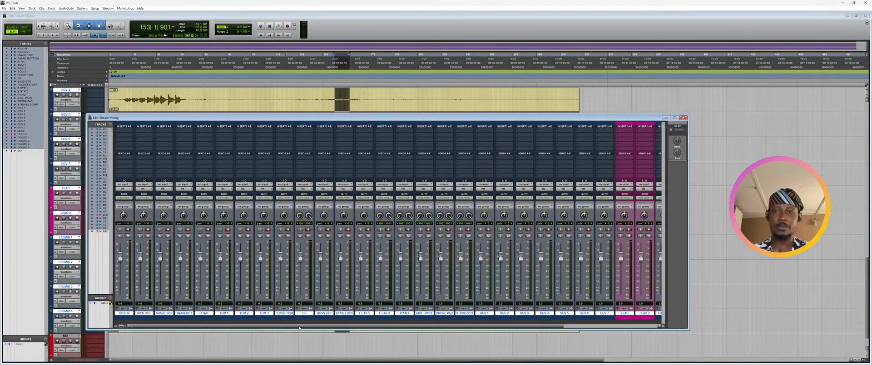
{"action": "left_click_drag", "start_coordinate": [299, 328], "coordinate": [393, 327]}
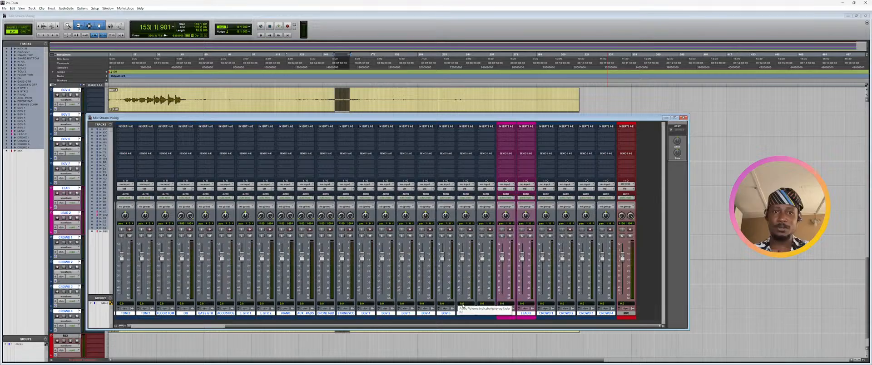
{"action": "right_click", "coordinate": [403, 313]}
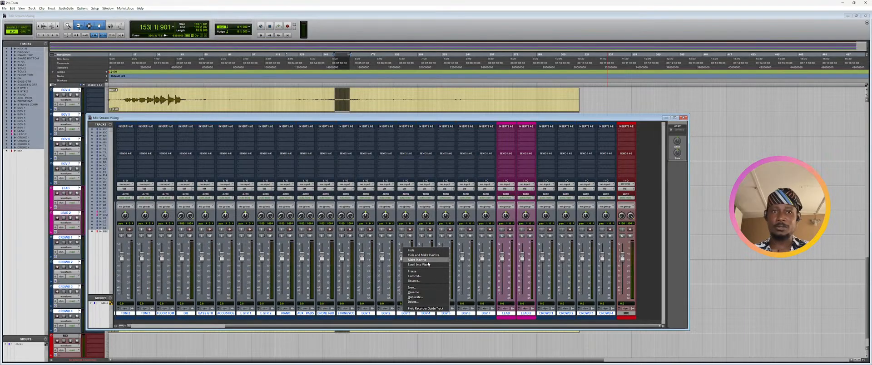
{"action": "left_click", "coordinate": [405, 189]}
{"action": "mouse_move", "coordinate": [421, 203]}
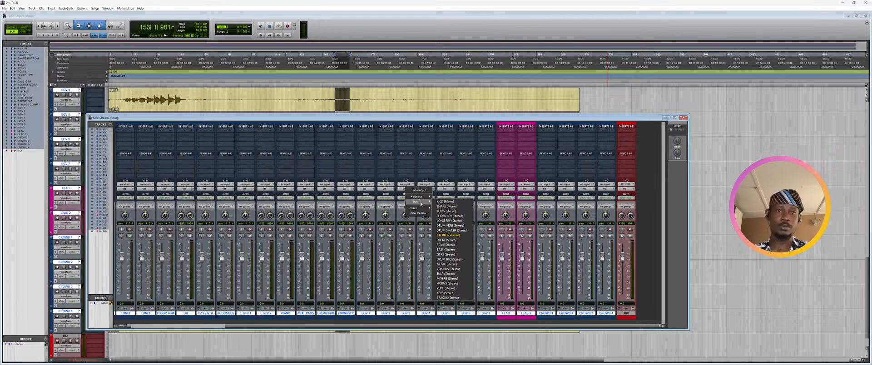
{"action": "left_click", "coordinate": [449, 235], "text": "alt+shift"}
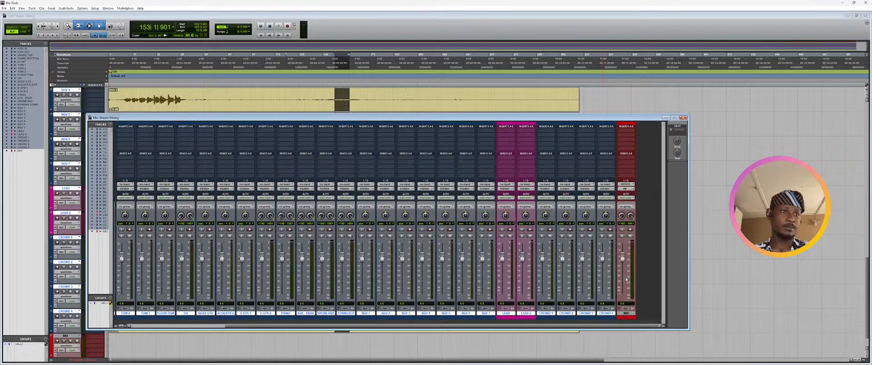
- Turn on input monitoring for the MIX track and start playback of the selected passage
{"action": "left_click", "coordinate": [622, 230]}
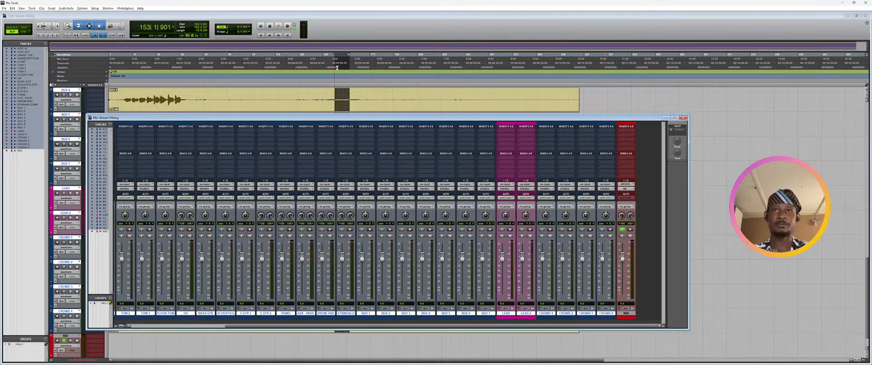
{"action": "key", "text": "space"}
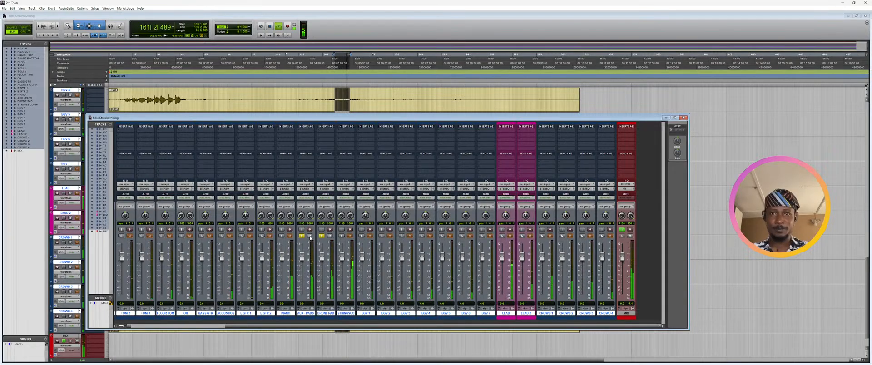
- Check soloing on the E GTR 2, piano, pads, drone pad and strings tracks during playback, clear all their solos and stop playback
{"action": "left_click", "coordinate": [302, 236]}
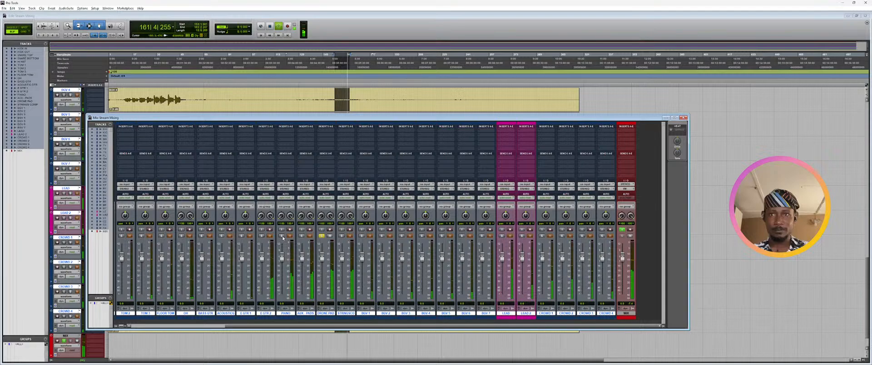
{"action": "left_click", "coordinate": [282, 236]}
{"action": "left_click", "coordinate": [262, 236]}
{"action": "left_click", "coordinate": [341, 235]}
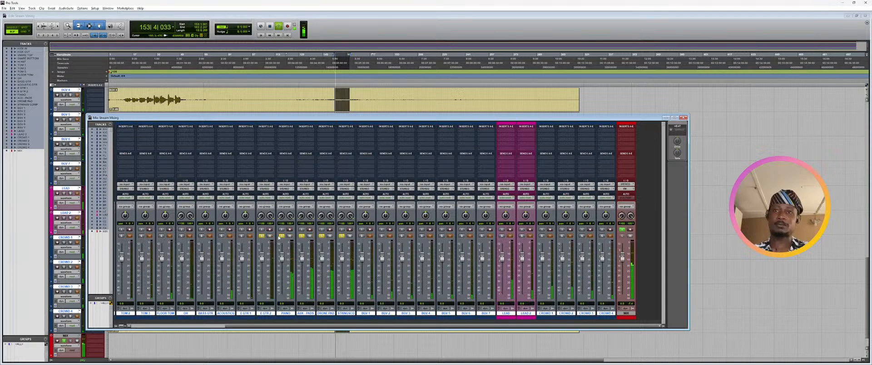
{"action": "left_click", "coordinate": [261, 236]}
{"action": "left_click", "coordinate": [282, 236]}
{"action": "left_click", "coordinate": [302, 236]}
{"action": "left_click", "coordinate": [321, 236]}
{"action": "left_click", "coordinate": [341, 237]}
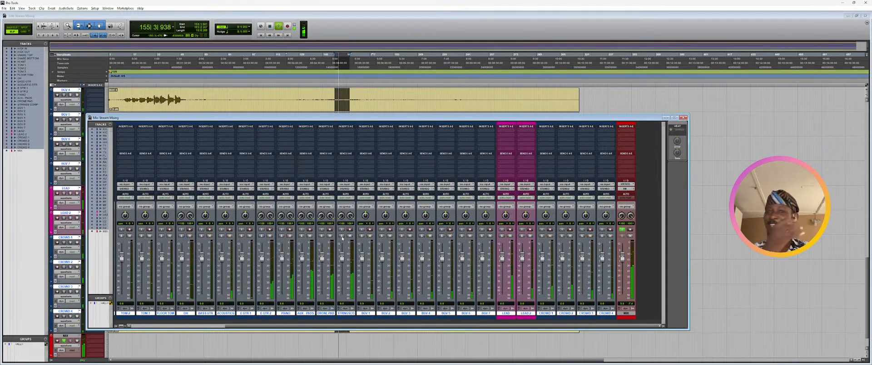
{"action": "key", "text": "space"}
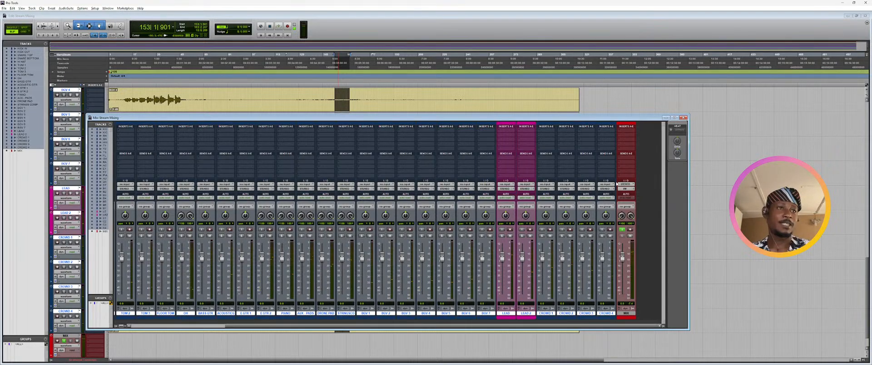
- Select only the CROWD 4 track and bring the Edit window into view, leaving the Mix window behind it
{"action": "mouse_move", "coordinate": [624, 326]}
{"action": "left_mouse_down"}
{"action": "mouse_move", "coordinate": [545, 328]}
{"action": "mouse_move", "coordinate": [625, 331]}
{"action": "left_mouse_up"}
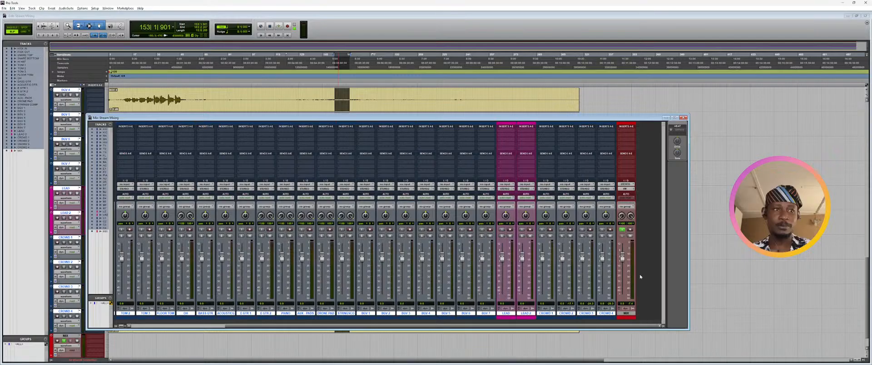
{"action": "left_click", "coordinate": [607, 313]}
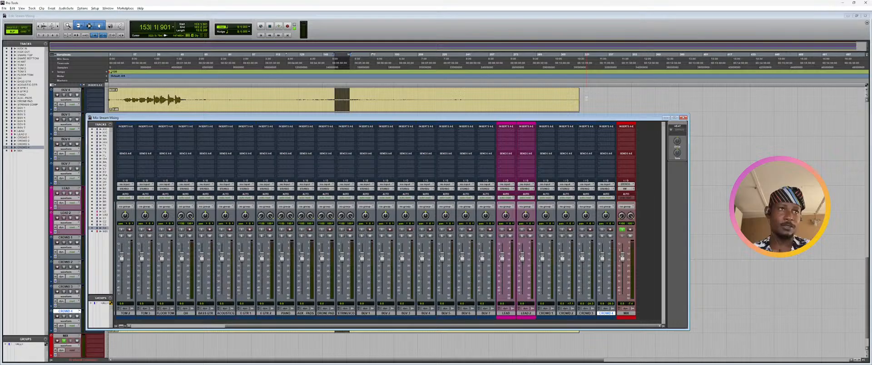
{"action": "key", "text": "ctrl+equal"}
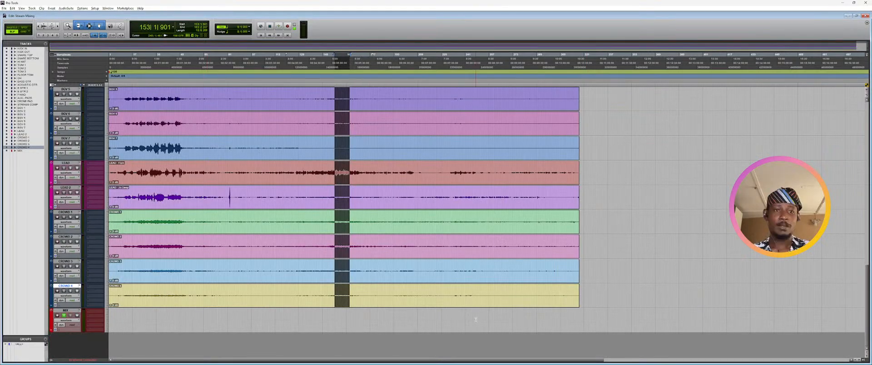
{"action": "key", "text": "ctrl+equal"}
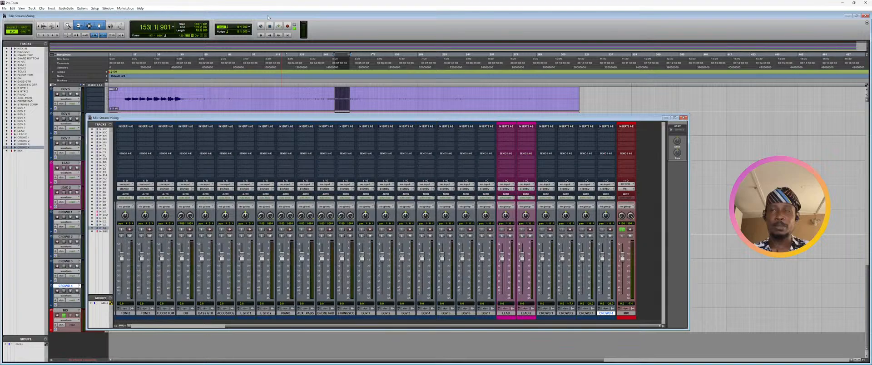
{"action": "key", "text": "ctrl+equal"}
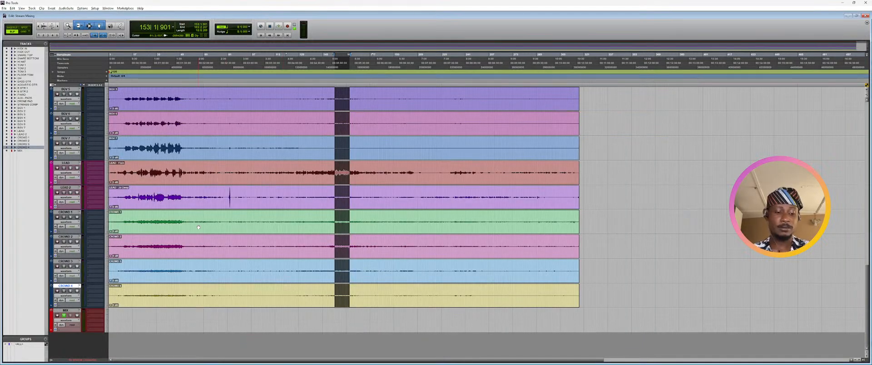
- Check the live stream's status in OBS between views of the Pro Tools Edit and Mix windows
{"action": "key", "text": "ctrl+equal"}
{"action": "key", "text": "ctrl+equal"}
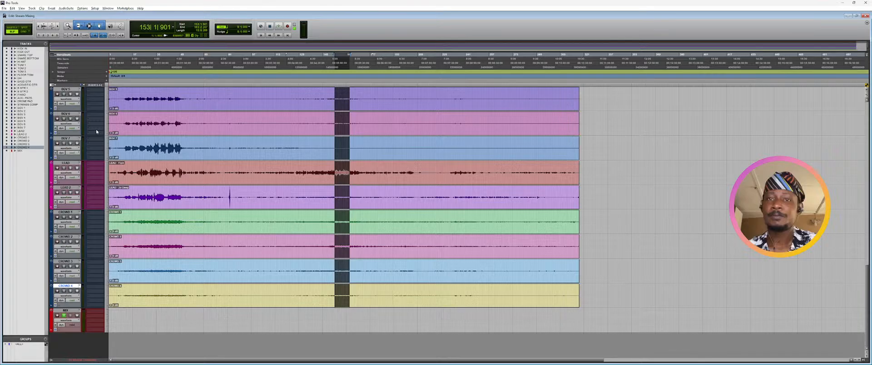
{"action": "key", "text": "alt+Tab"}
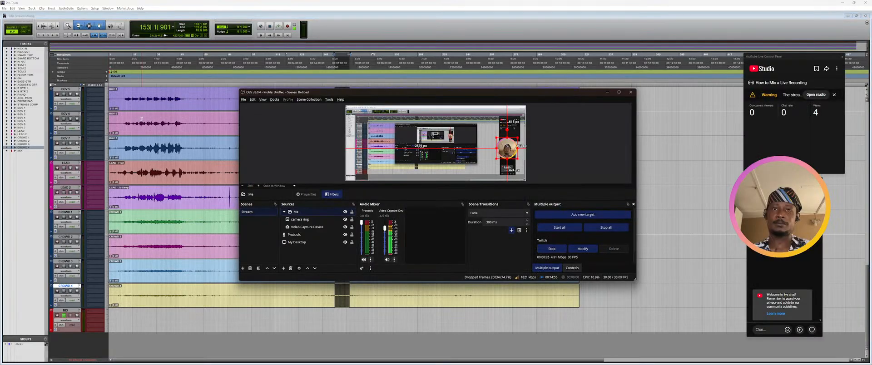
{"action": "key", "text": "alt+Tab"}
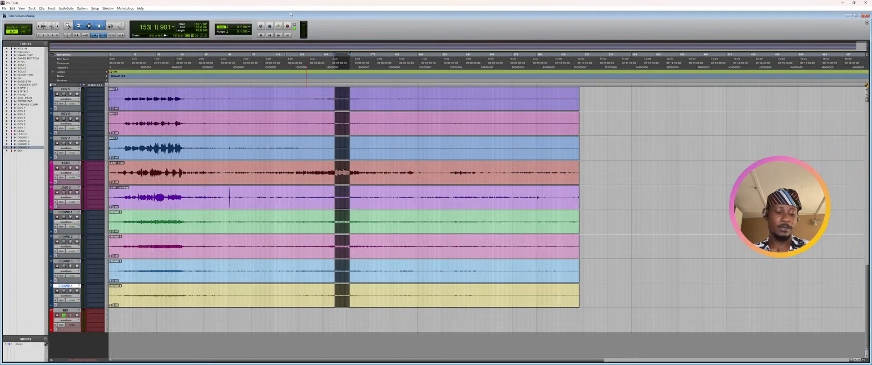
{"action": "key", "text": "ctrl+equal"}
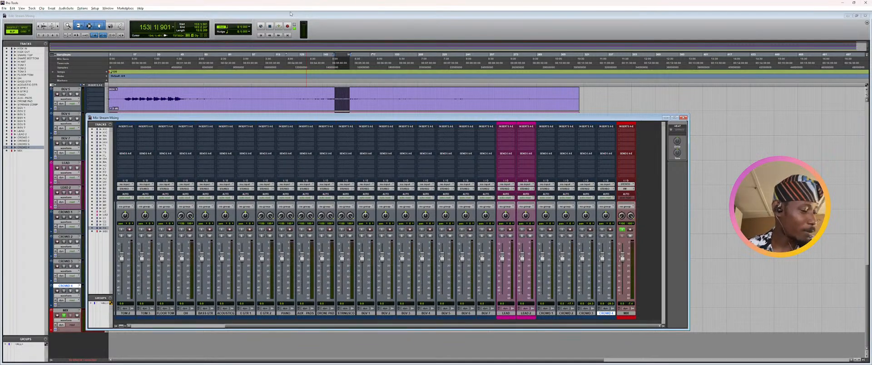
{"action": "key", "text": "alt+Tab"}
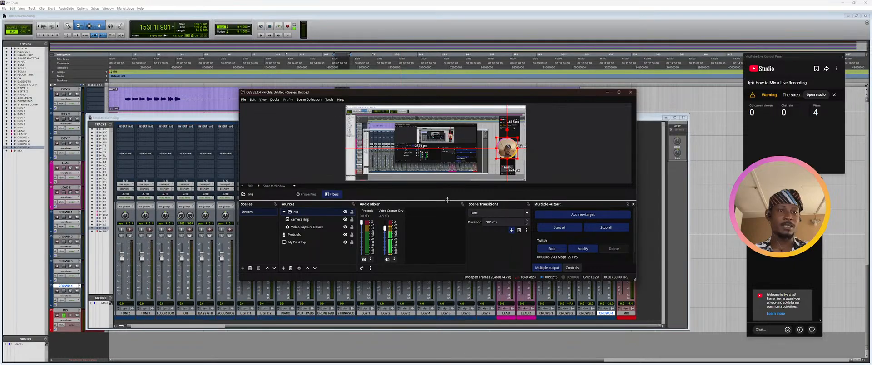
{"action": "key", "text": "alt+Tab"}
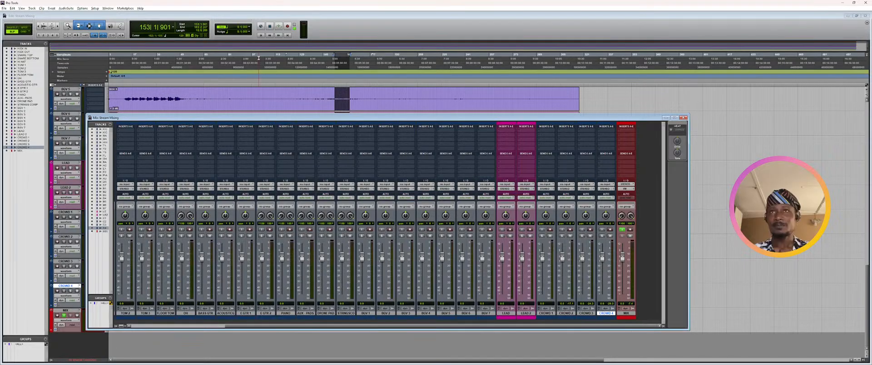
{"action": "key", "text": "ctrl+equal"}
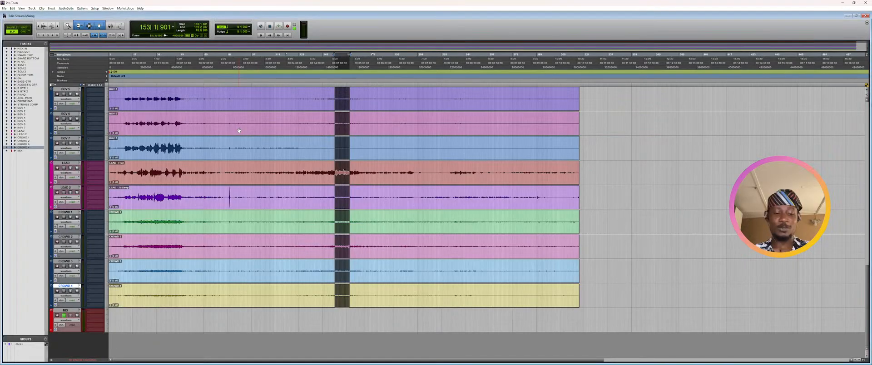
{"action": "key", "text": "ctrl+equal"}
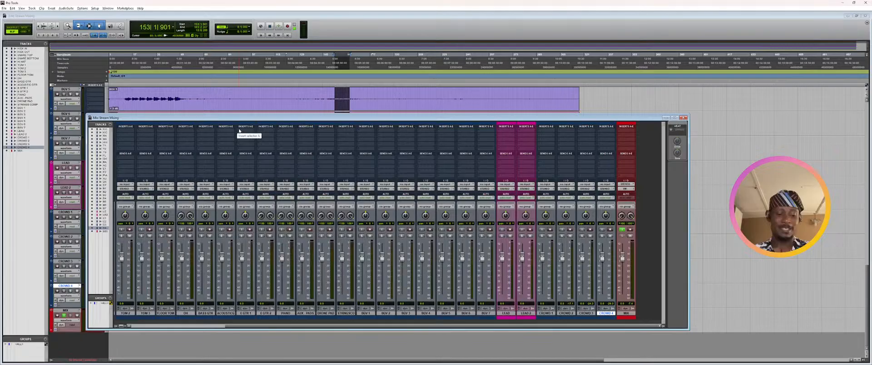
- Switch to OBS, start recording the session, and return to the Pro Tools Edit window
{"action": "key", "text": "alt+Tab"}
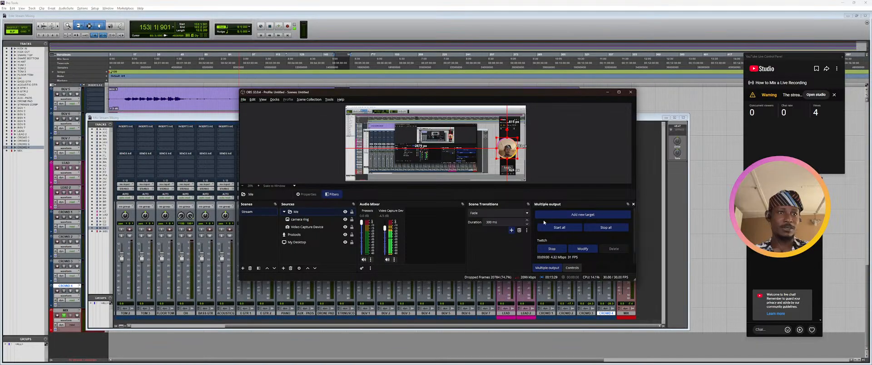
{"action": "left_click", "coordinate": [572, 267]}
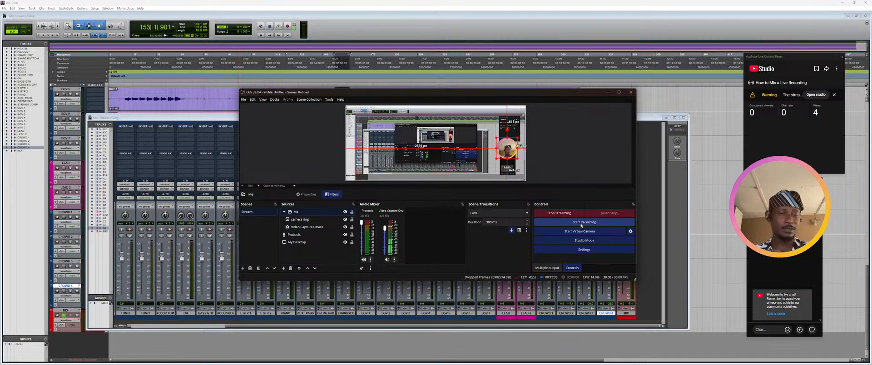
{"action": "left_click", "coordinate": [581, 224]}
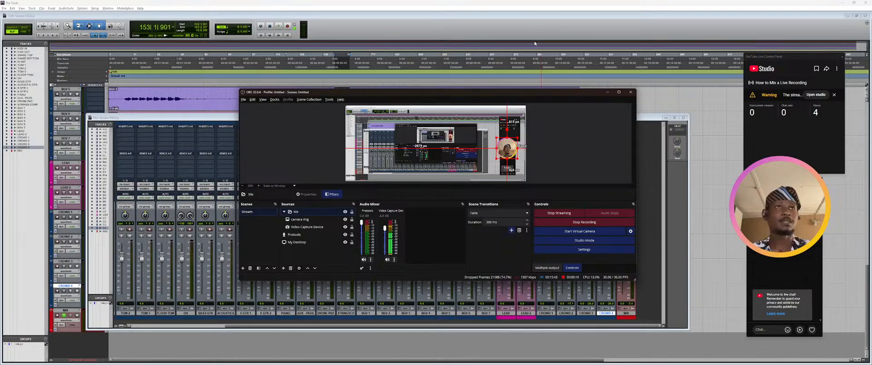
{"action": "left_click", "coordinate": [534, 19]}
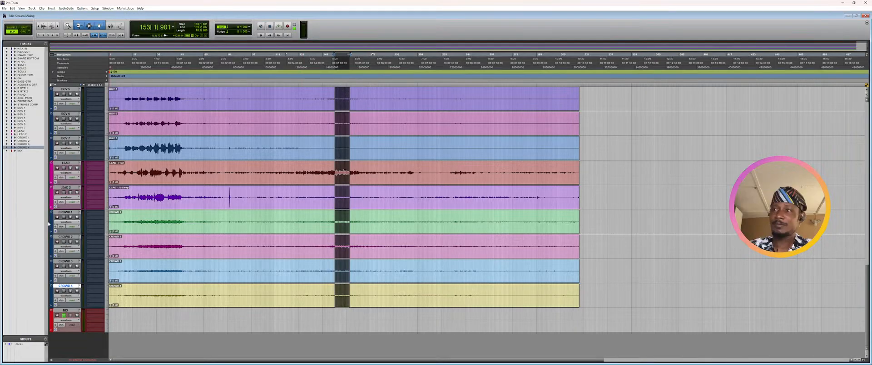
- Select the CROWD 1 track and place the playback position at about bar 31, with the drum tracks in view
{"action": "left_click", "coordinate": [65, 212]}
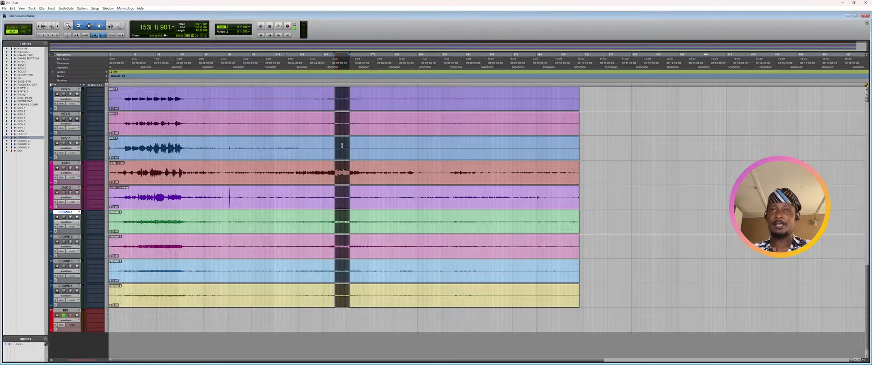
{"action": "scroll", "coordinate": [342, 145], "scroll_direction": "up", "scroll_amount": 15}
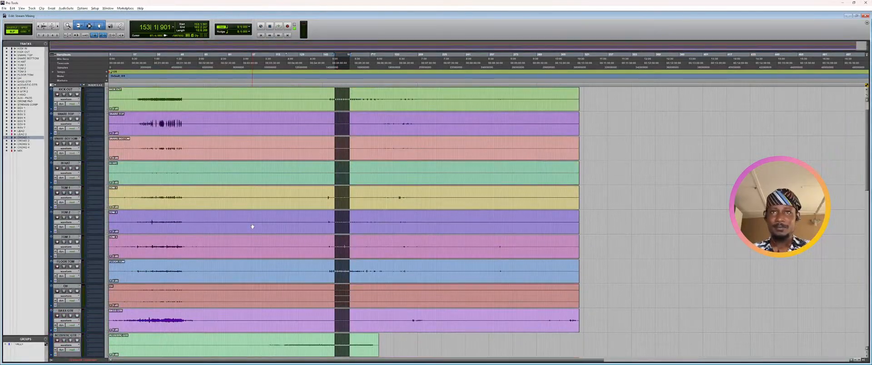
{"action": "scroll", "coordinate": [252, 226], "scroll_direction": "up", "scroll_amount": 1}
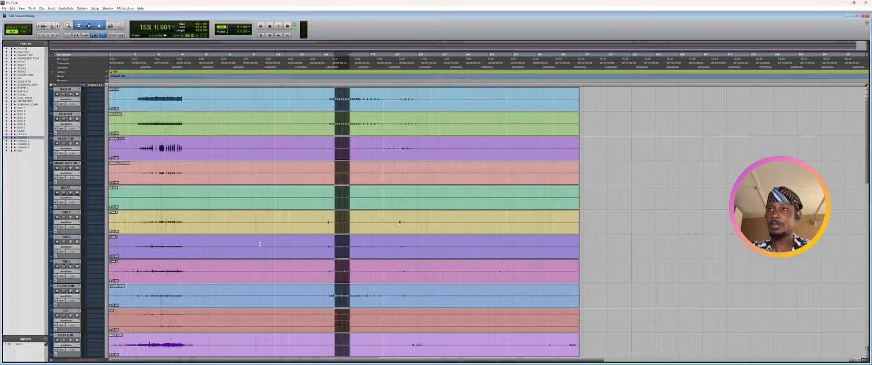
{"action": "left_click", "coordinate": [153, 62]}
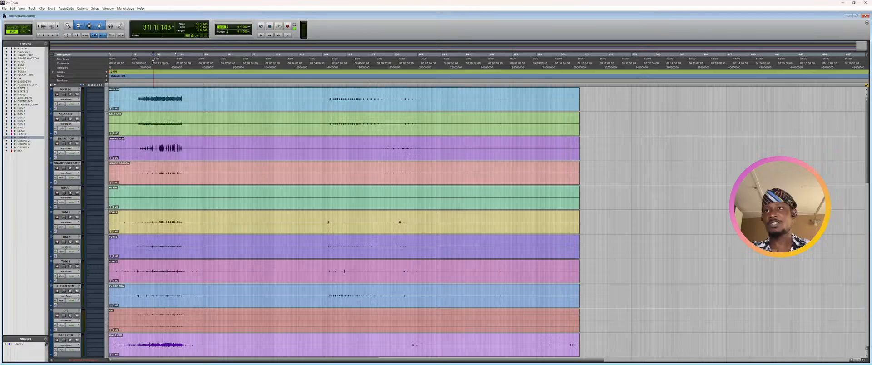
{"action": "scroll", "coordinate": [153, 62], "scroll_direction": "down", "scroll_amount": 3}
{"action": "scroll", "coordinate": [153, 63], "scroll_direction": "up", "scroll_amount": 3}
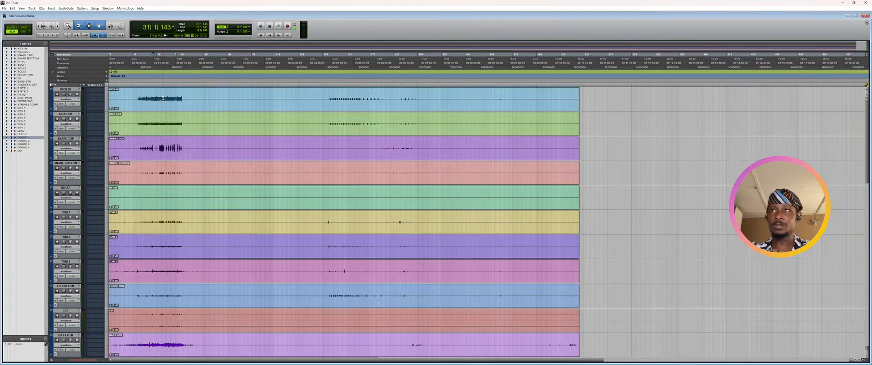
- Raise the clip gain of the KICK IN and KICK OUT clips until their waveforms are clearly larger
{"action": "left_click_drag", "start_coordinate": [110, 109], "coordinate": [104, 85]}
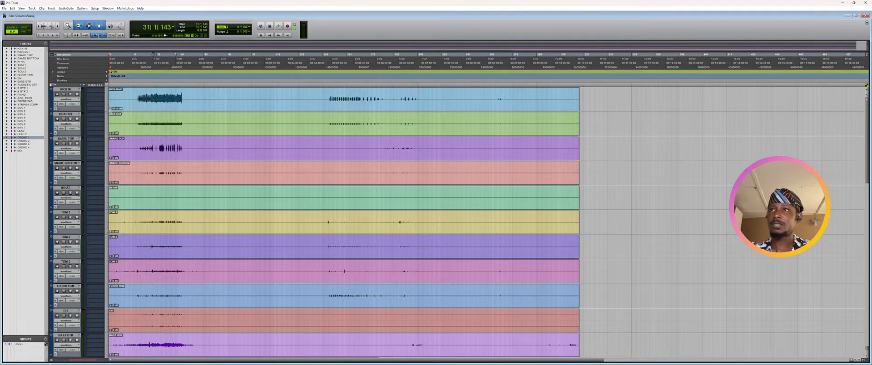
{"action": "left_click", "coordinate": [110, 109]}
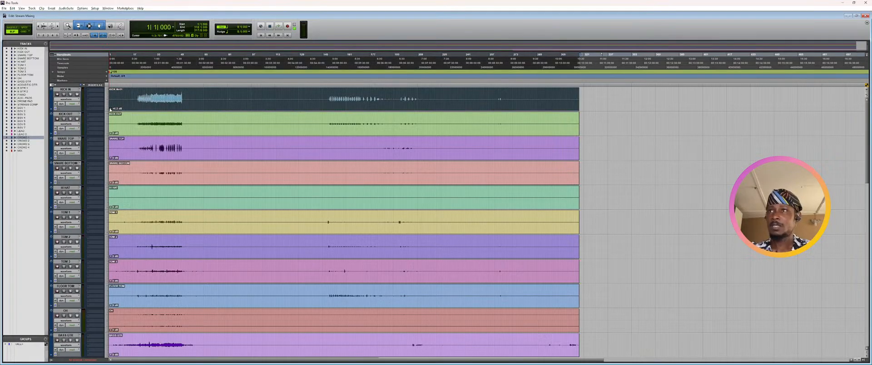
{"action": "left_click_drag", "start_coordinate": [110, 109], "coordinate": [112, 110]}
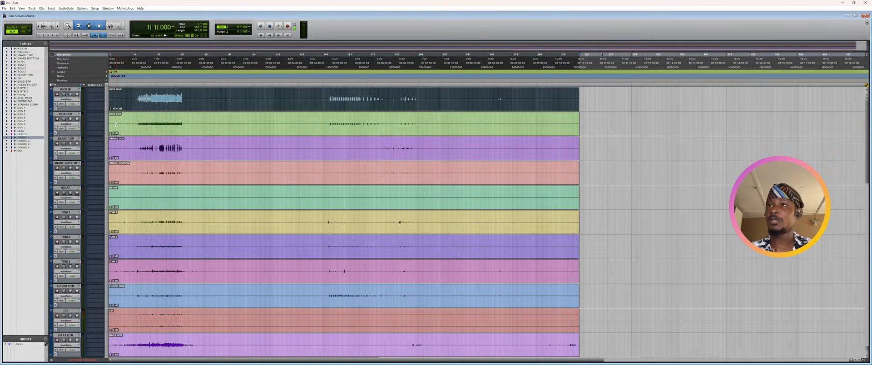
{"action": "left_click_drag", "start_coordinate": [111, 134], "coordinate": [91, 86]}
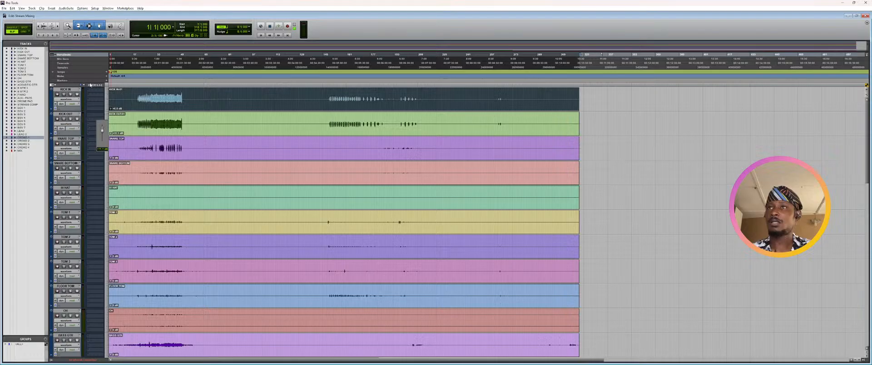
{"action": "left_click_drag", "start_coordinate": [90, 85], "coordinate": [90, 86]}
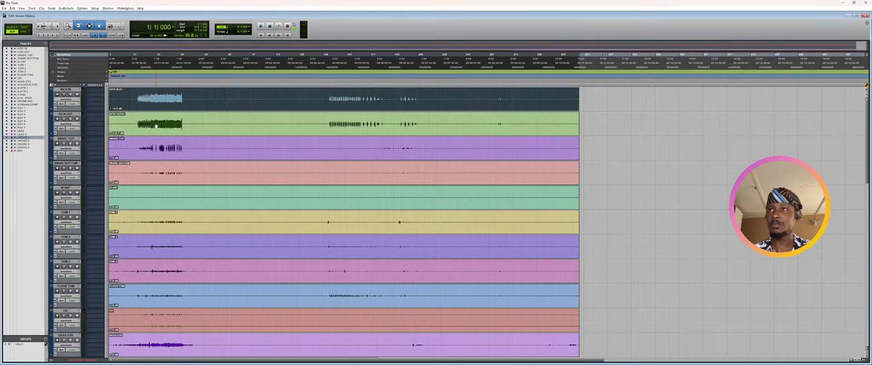
- Play the song from about bar 31 with the Mix window open and solo the KICK IN track
{"action": "left_click", "coordinate": [154, 60]}
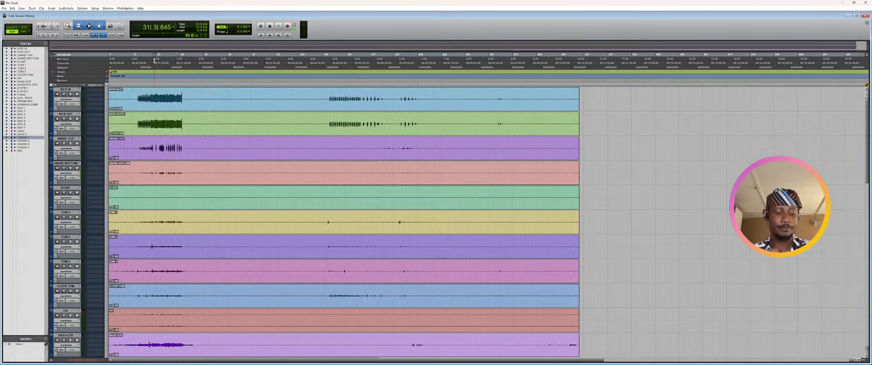
{"action": "key", "text": "ctrl+equal"}
{"action": "key", "text": "space"}
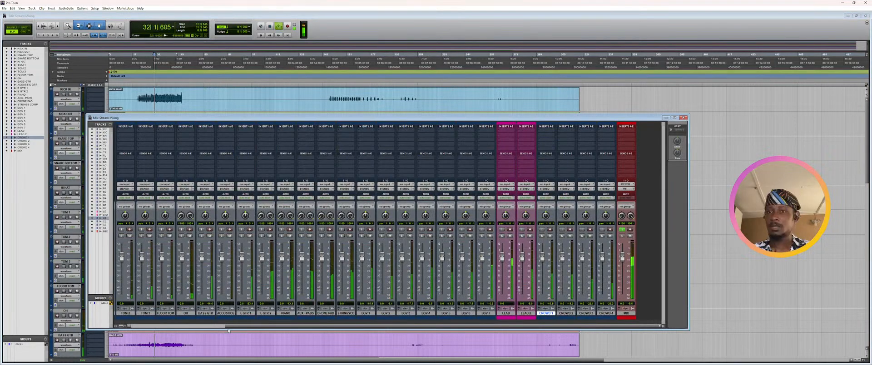
{"action": "scroll", "coordinate": [130, 276], "scroll_direction": "left", "scroll_amount": 5}
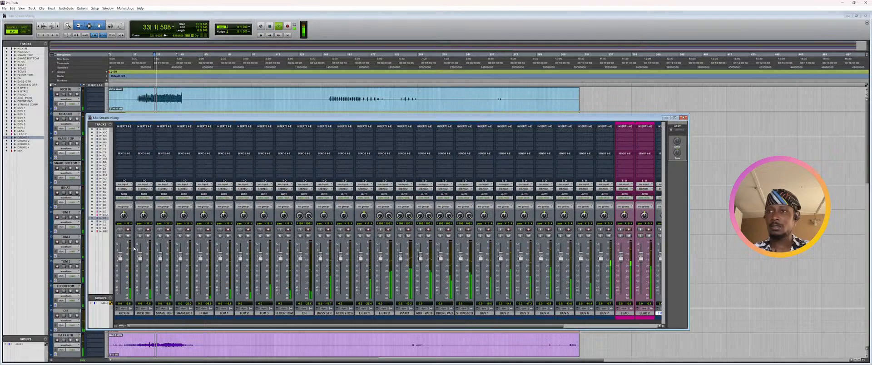
{"action": "left_click", "coordinate": [119, 236]}
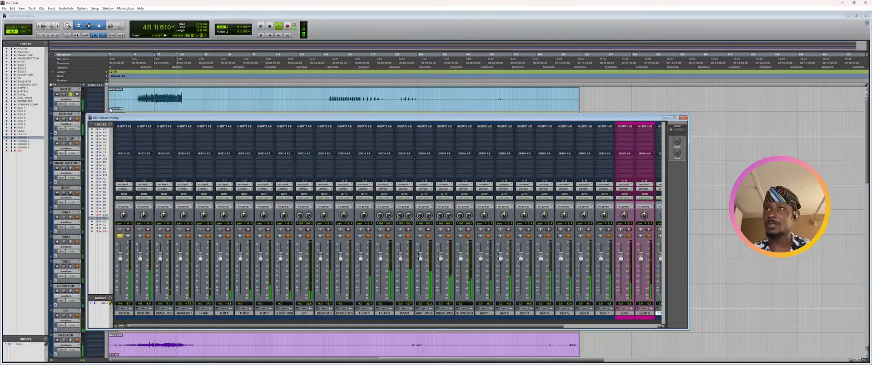
- Readjust the KICK IN and KICK OUT clip gains during playback, check their levels in the mixer and stop playback
{"action": "left_click", "coordinate": [111, 109]}
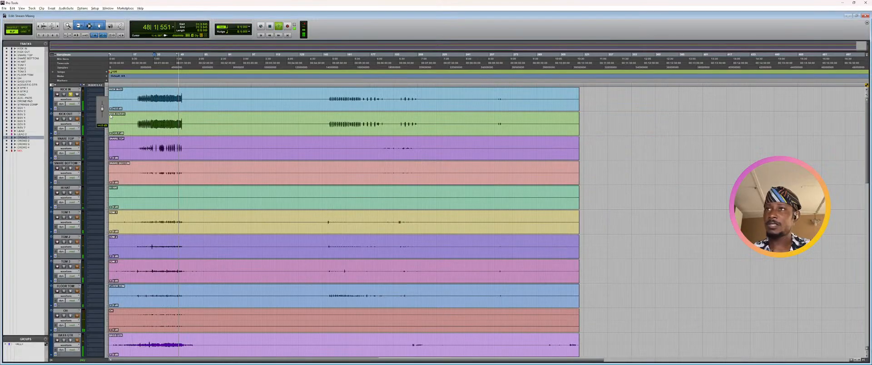
{"action": "left_click_drag", "start_coordinate": [111, 116], "coordinate": [111, 147]}
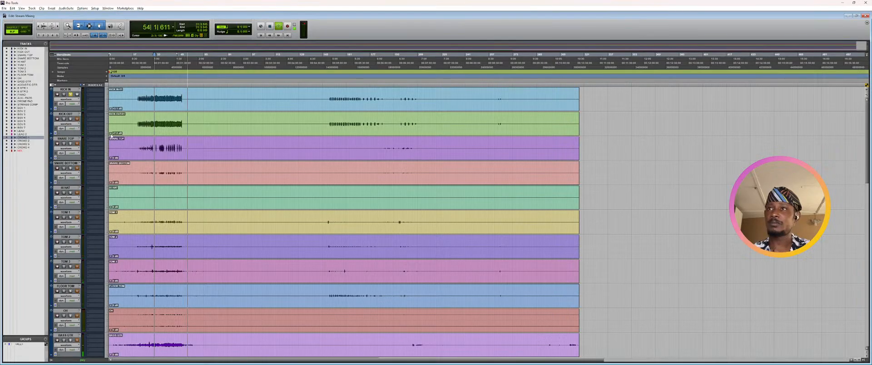
{"action": "left_click", "coordinate": [112, 134]}
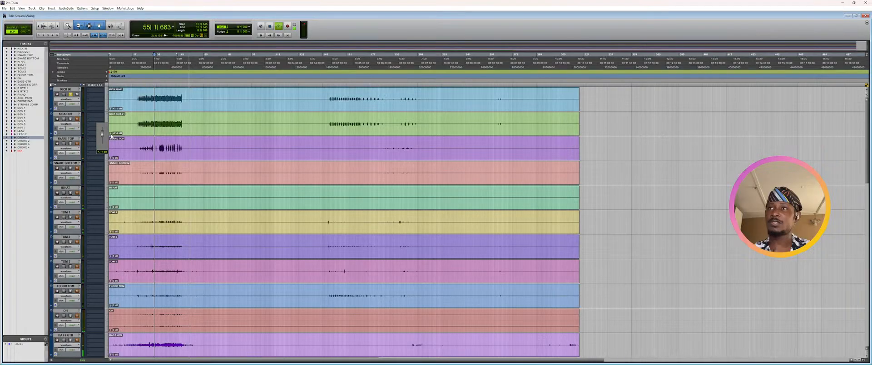
{"action": "key", "text": "ctrl+equal"}
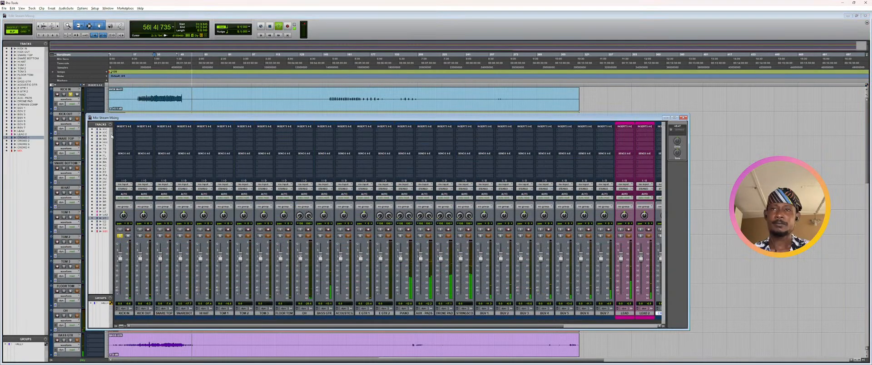
{"action": "key", "text": "space"}
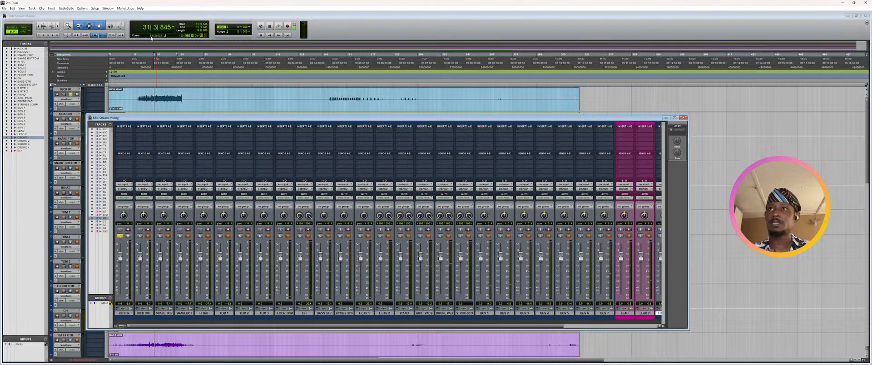
- Adjust the clip gain of the SNARE TOP clip and raise the clip gains of SNARE BOTTOM and HI HAT
{"action": "key", "text": "ctrl+equal"}
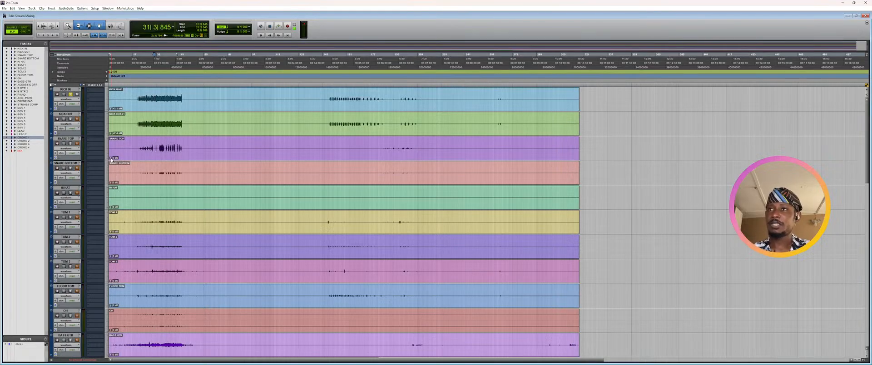
{"action": "left_click_drag", "start_coordinate": [111, 160], "coordinate": [111, 159]}
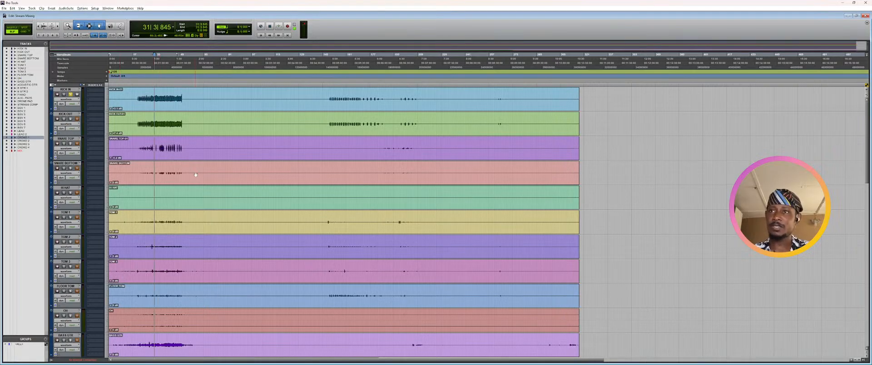
{"action": "left_click_drag", "start_coordinate": [111, 183], "coordinate": [106, 123]}
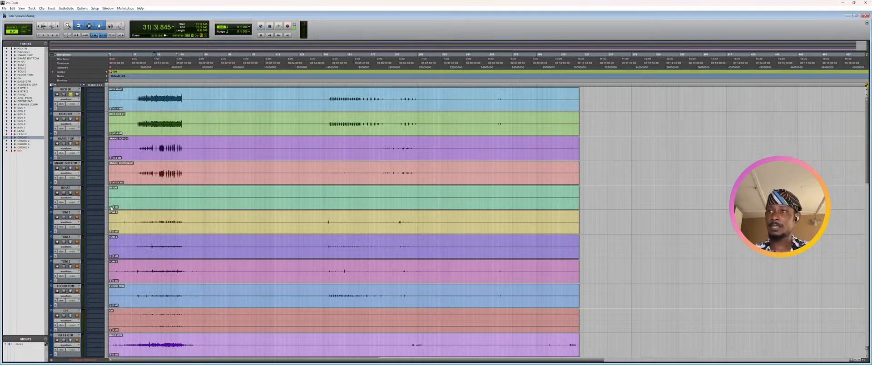
{"action": "left_click_drag", "start_coordinate": [111, 207], "coordinate": [101, 109]}
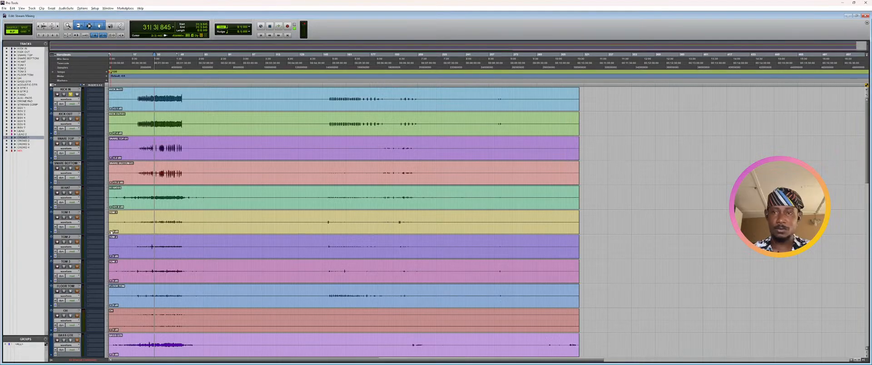
- Raise the clip gain of the TOM 1 clip until its waveform is clearly larger
{"action": "key", "text": "ctrl+]"}
{"action": "key", "text": "ctrl+]"}
{"action": "key", "text": "ctrl+]"}
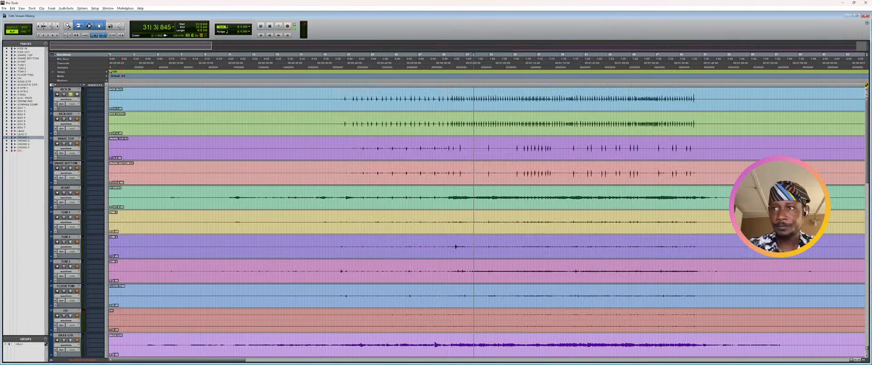
{"action": "left_click_drag", "start_coordinate": [110, 231], "coordinate": [109, 183]}
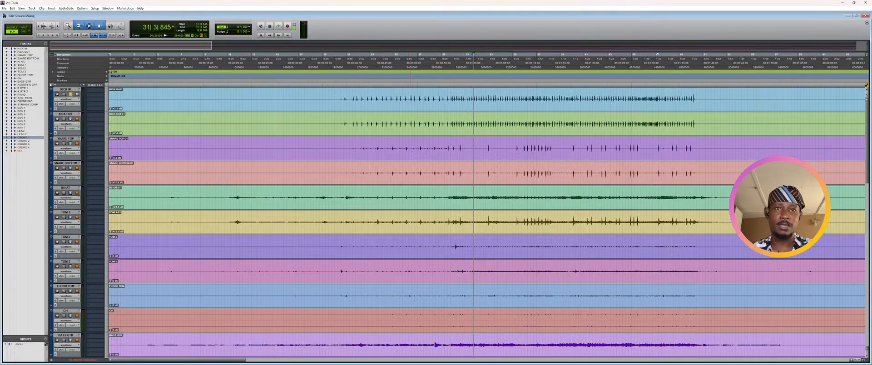
{"action": "mouse_move", "coordinate": [110, 232]}
{"action": "left_mouse_down"}
{"action": "mouse_move", "coordinate": [110, 221]}
{"action": "mouse_move", "coordinate": [110, 241]}
{"action": "left_mouse_up"}
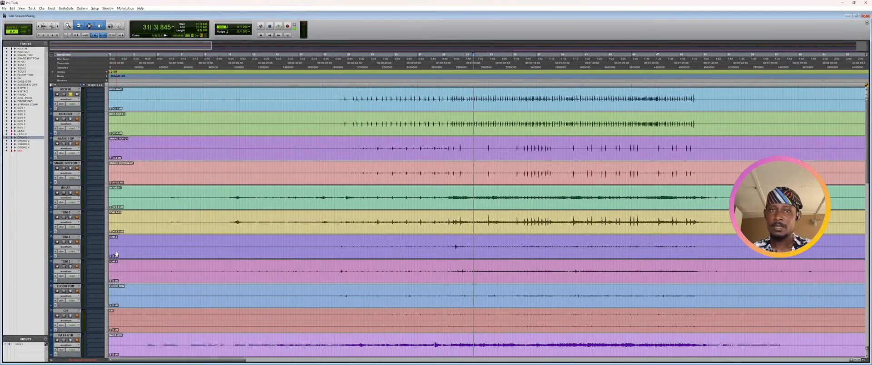
- Try raising the TOM 2 clip gain and deleting its audio before and after the hit near bar 30, and undo these edits
{"action": "left_click_drag", "start_coordinate": [116, 254], "coordinate": [109, 239]}
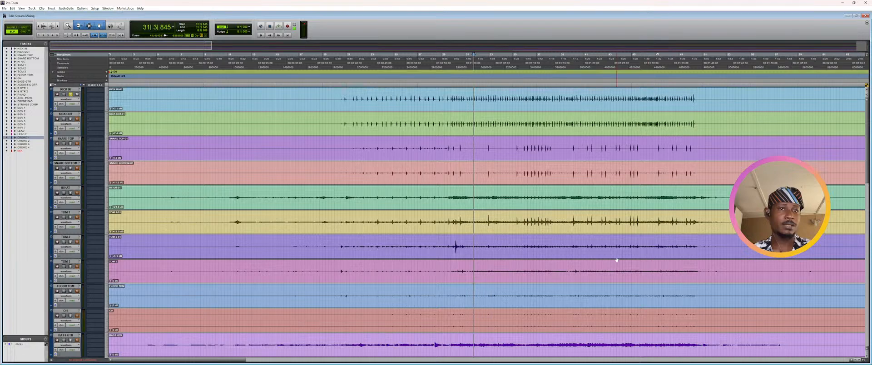
{"action": "left_click_drag", "start_coordinate": [459, 248], "coordinate": [681, 250]}
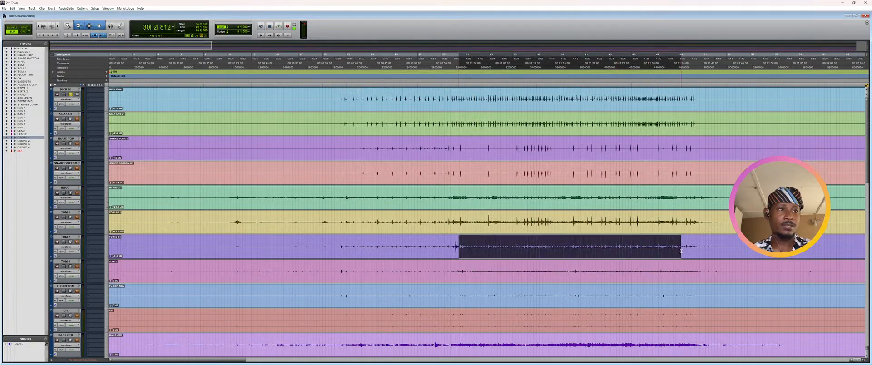
{"action": "key", "text": "Delete"}
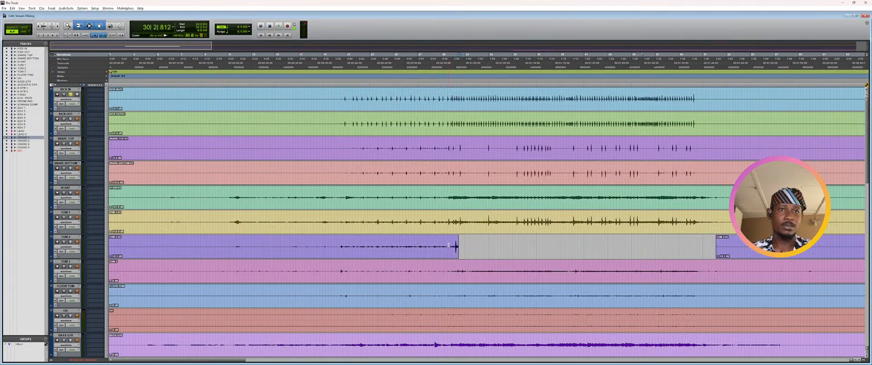
{"action": "left_click_drag", "start_coordinate": [452, 246], "coordinate": [227, 246]}
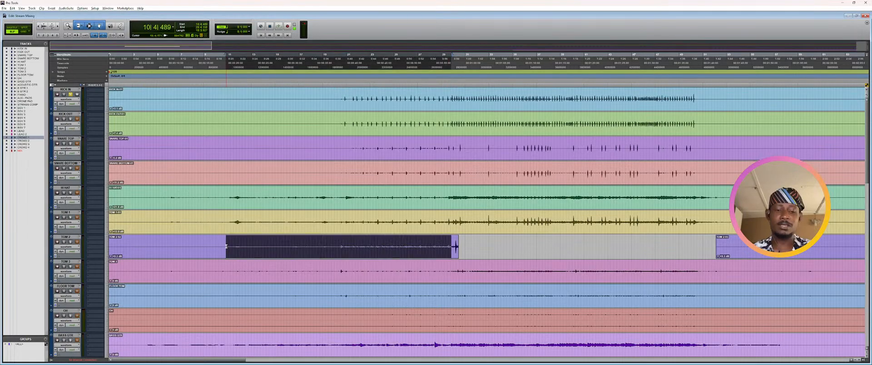
{"action": "key", "text": "Delete"}
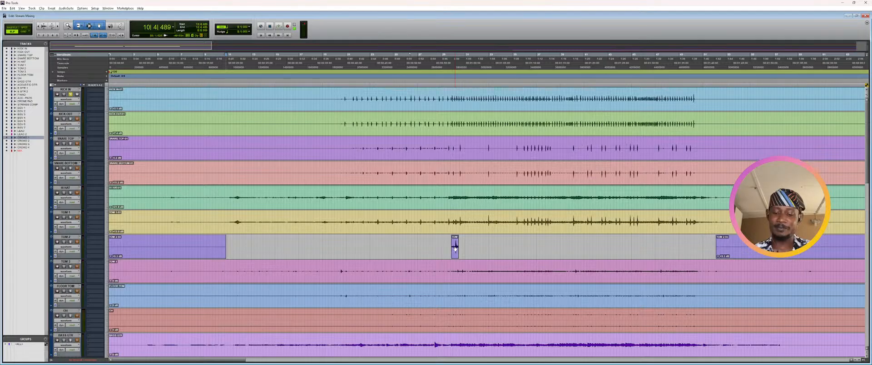
{"action": "key", "text": "ctrl+z"}
{"action": "key", "text": "ctrl+z"}
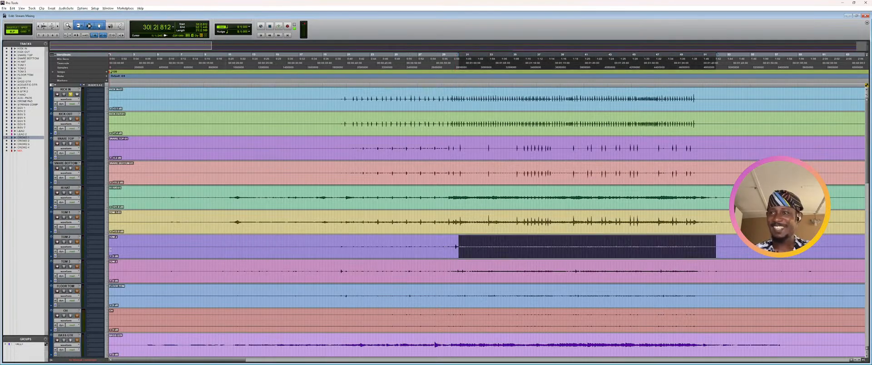
- Raise the clip gains of the TOM 2, TOM 3 and FLOOR TOM clips until their waveforms are clearly larger
{"action": "left_click_drag", "start_coordinate": [110, 257], "coordinate": [108, 215]}
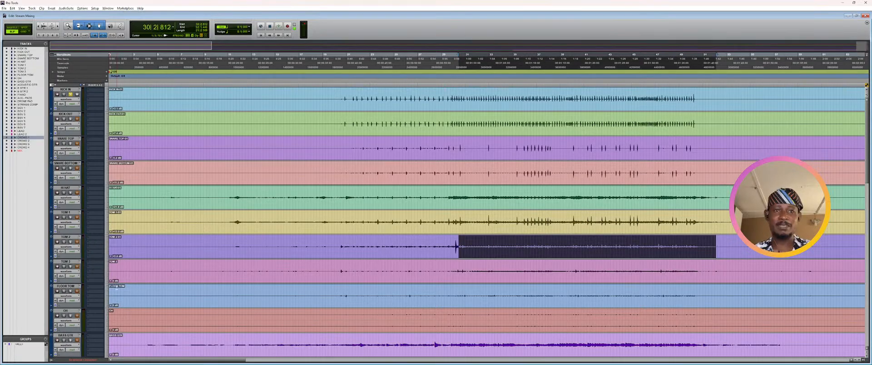
{"action": "left_click_drag", "start_coordinate": [110, 280], "coordinate": [93, 234]}
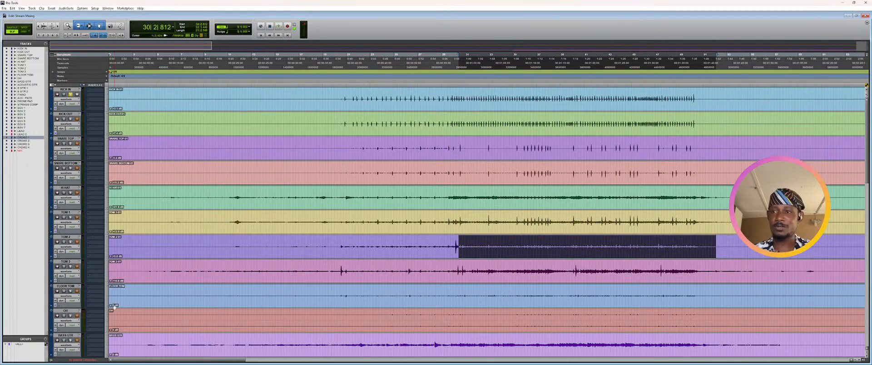
{"action": "left_click_drag", "start_coordinate": [114, 307], "coordinate": [91, 249]}
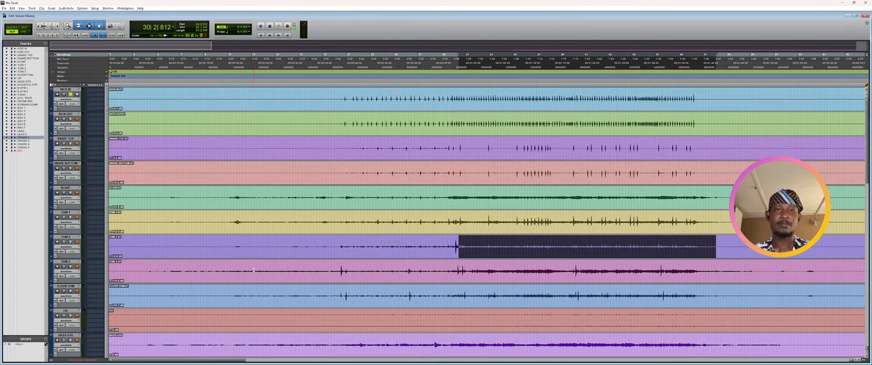
- Raise the clip gains of the OH, BASS GTR and ACOUSTIC GTR clips until their waveforms are clearly larger
{"action": "scroll", "coordinate": [253, 270], "scroll_direction": "down", "scroll_amount": 3}
{"action": "key", "text": "r"}
{"action": "key", "text": "r"}
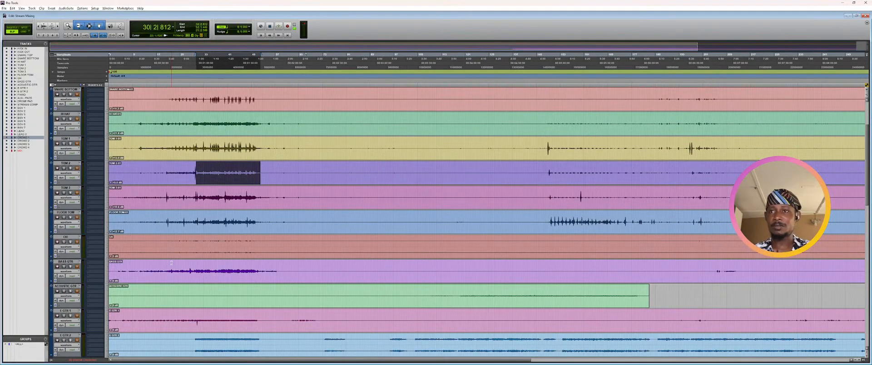
{"action": "left_click_drag", "start_coordinate": [111, 256], "coordinate": [109, 224]}
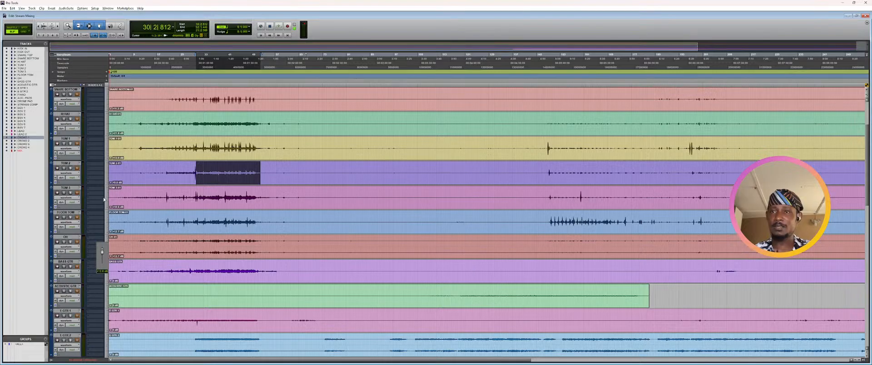
{"action": "left_click_drag", "start_coordinate": [109, 224], "coordinate": [103, 193]}
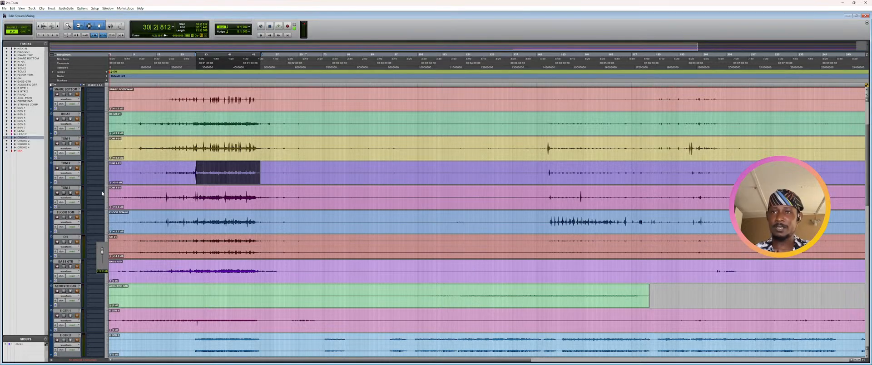
{"action": "left_click_drag", "start_coordinate": [102, 193], "coordinate": [102, 193]}
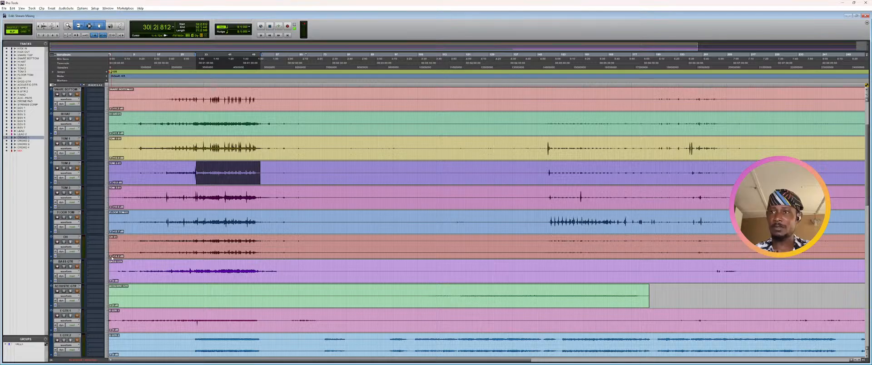
{"action": "left_click_drag", "start_coordinate": [111, 257], "coordinate": [110, 259]}
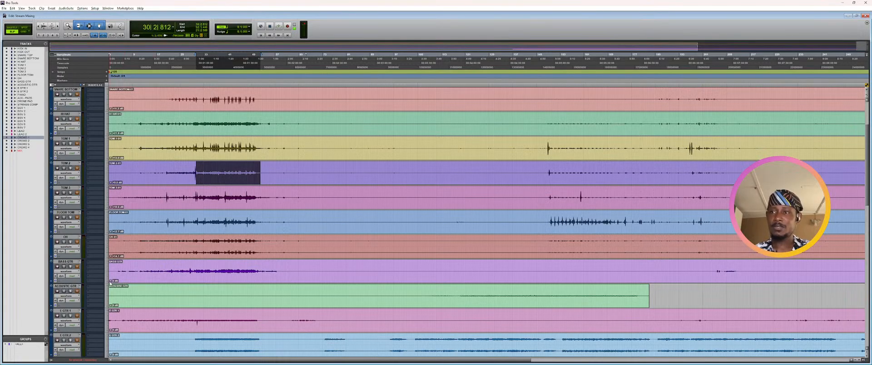
{"action": "left_click_drag", "start_coordinate": [111, 282], "coordinate": [111, 274]}
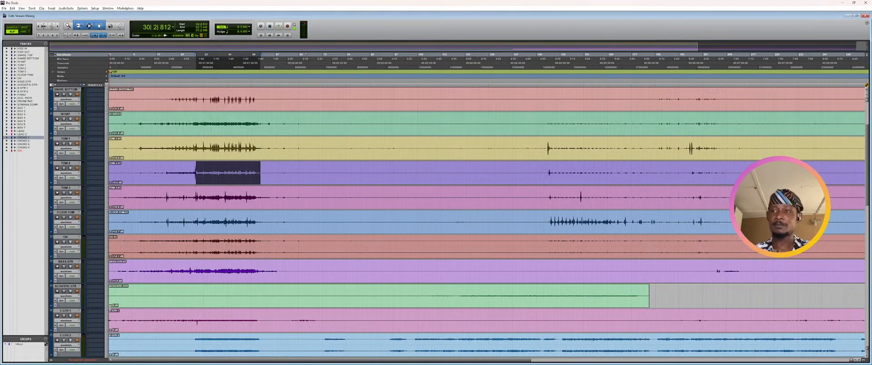
{"action": "left_click_drag", "start_coordinate": [114, 306], "coordinate": [107, 274]}
- Even out the first four backing vocals by raising the clip gains of BGV 1 and BGV 3 and lowering BGV 2 and BGV 4
{"action": "scroll", "coordinate": [107, 275], "scroll_direction": "down", "scroll_amount": 3}
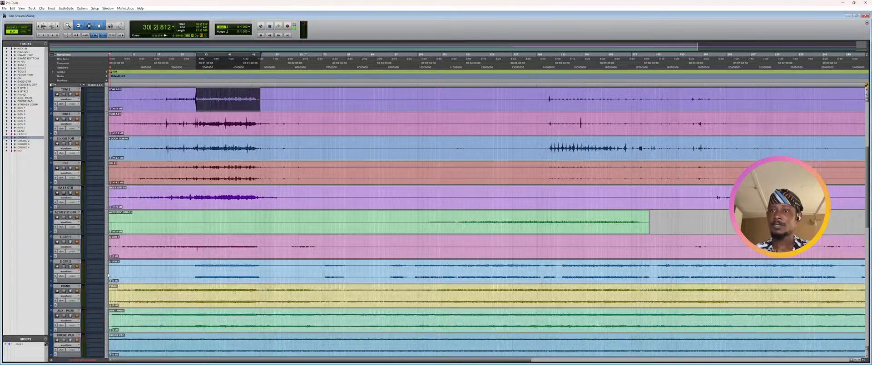
{"action": "scroll", "coordinate": [108, 275], "scroll_direction": "down", "scroll_amount": 1}
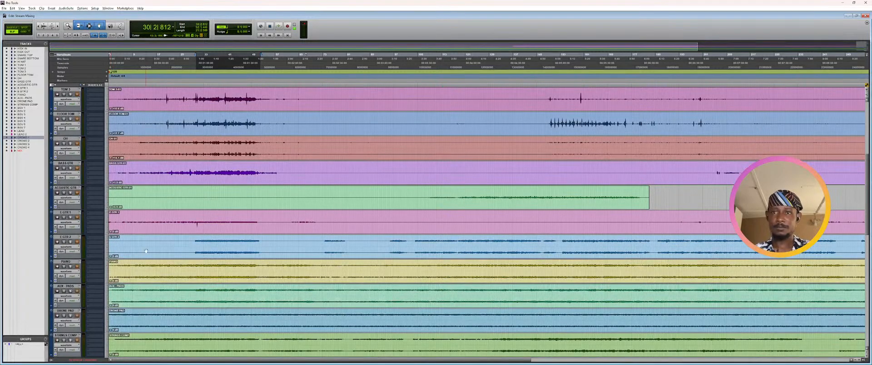
{"action": "scroll", "coordinate": [108, 275], "scroll_direction": "down", "scroll_amount": 2}
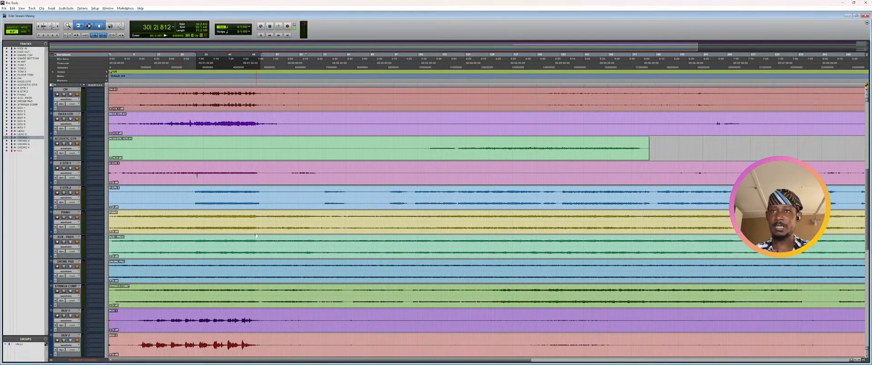
{"action": "scroll", "coordinate": [228, 236], "scroll_direction": "down", "scroll_amount": 5}
{"action": "scroll", "coordinate": [229, 236], "scroll_direction": "down", "scroll_amount": 2}
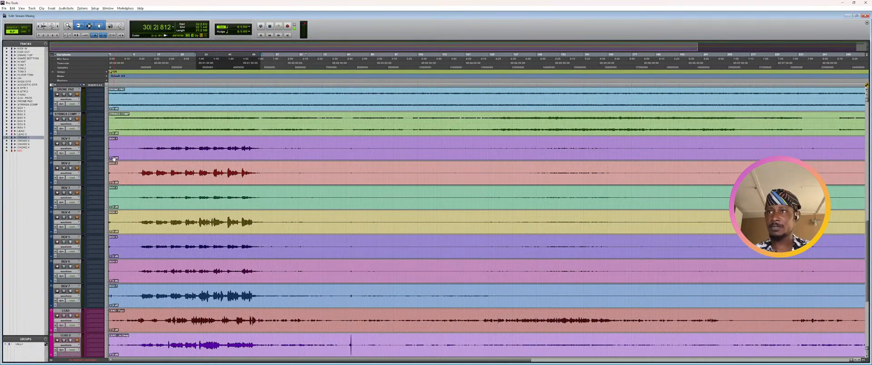
{"action": "left_click_drag", "start_coordinate": [113, 158], "coordinate": [110, 151]}
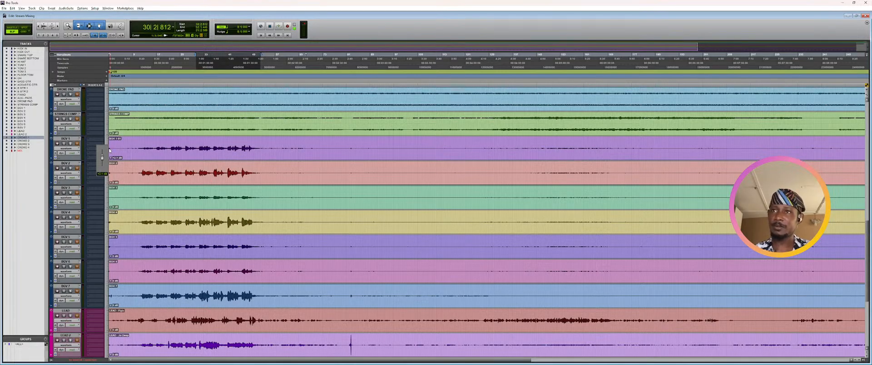
{"action": "left_click_drag", "start_coordinate": [110, 182], "coordinate": [113, 195]}
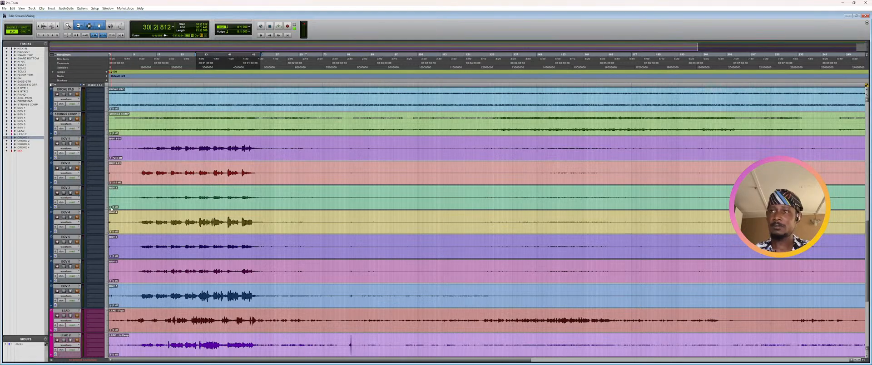
{"action": "left_click_drag", "start_coordinate": [111, 208], "coordinate": [108, 185]}
{"action": "left_click_drag", "start_coordinate": [111, 232], "coordinate": [114, 250]}
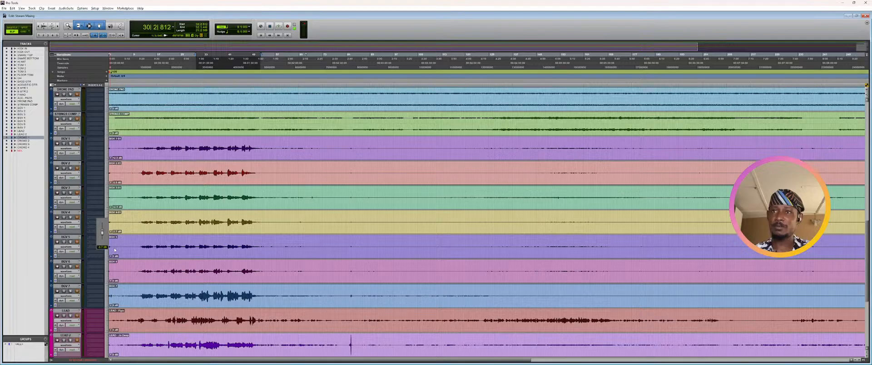
- Undo the accidental BGV 5 edit, raise the clip gains of BGV 5 and BGV 6 and lower the gain of BGV 7
{"action": "left_click", "coordinate": [114, 250]}
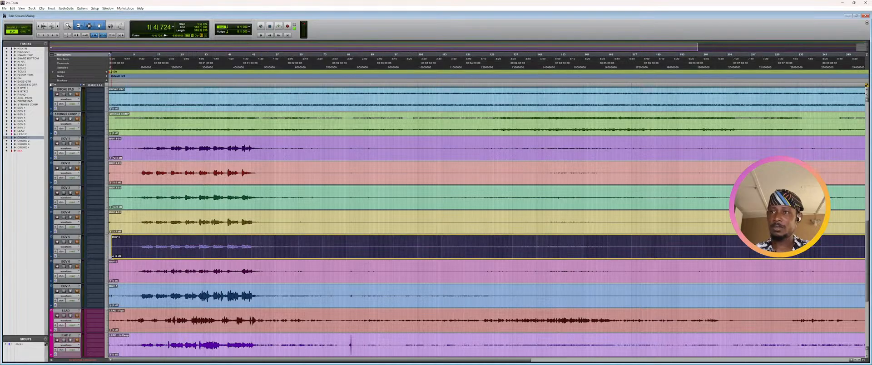
{"action": "key", "text": "ctrl+z"}
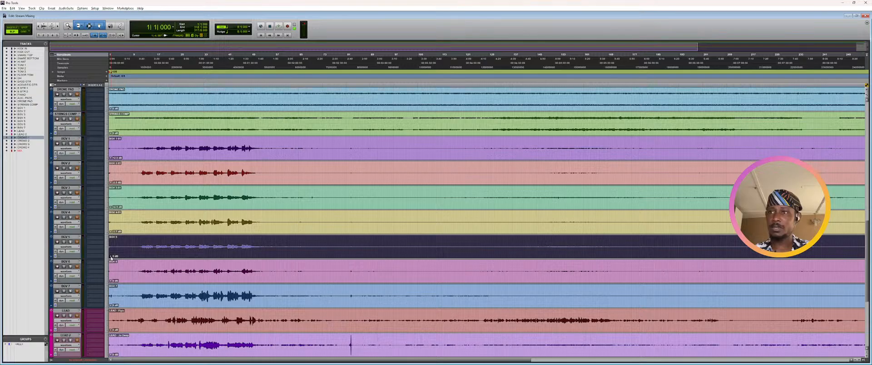
{"action": "left_click_drag", "start_coordinate": [110, 257], "coordinate": [109, 246]}
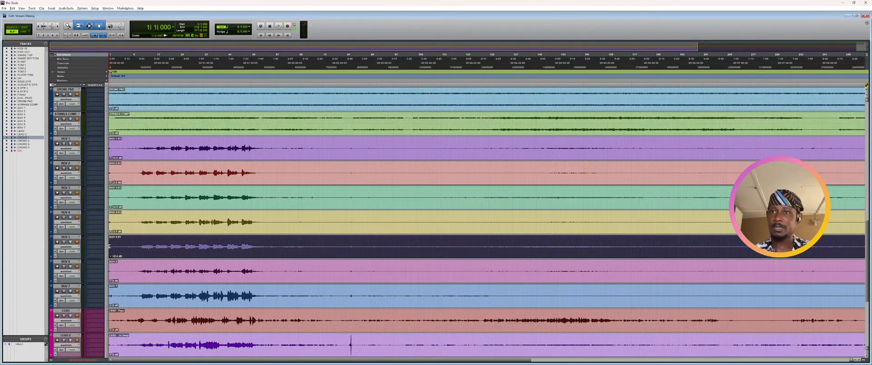
{"action": "left_click_drag", "start_coordinate": [110, 281], "coordinate": [109, 269]}
{"action": "left_click_drag", "start_coordinate": [109, 306], "coordinate": [117, 326]}
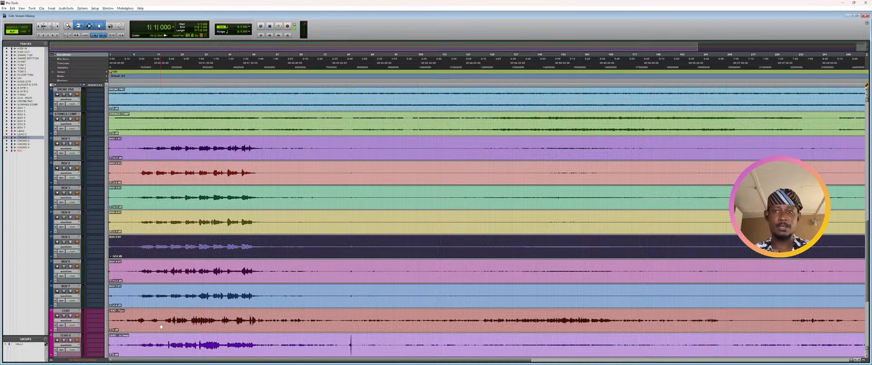
- Separate the short loud spike around bar 82 on the LEAD 2 track into its own clip
{"action": "scroll", "coordinate": [161, 327], "scroll_direction": "down", "scroll_amount": 5}
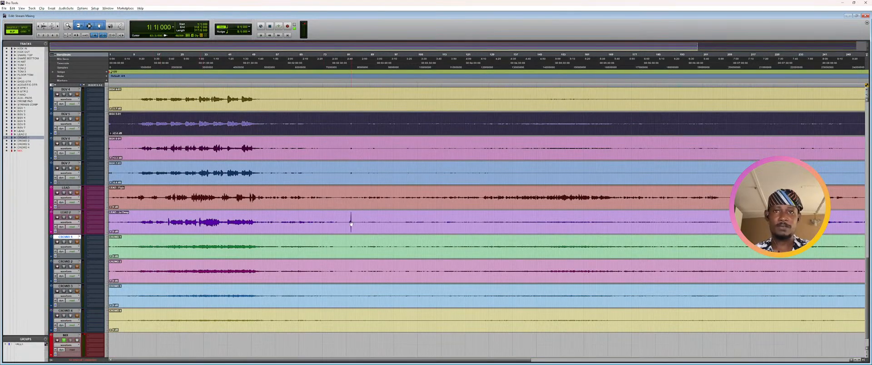
{"action": "left_click_drag", "start_coordinate": [351, 223], "coordinate": [356, 222]}
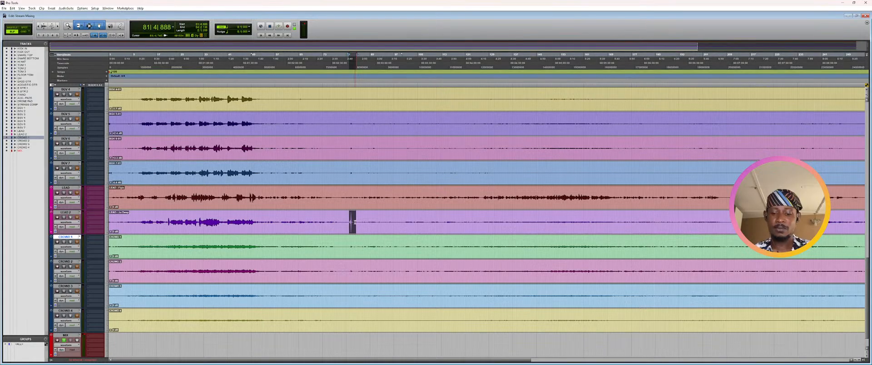
{"action": "key", "text": "ctrl+e"}
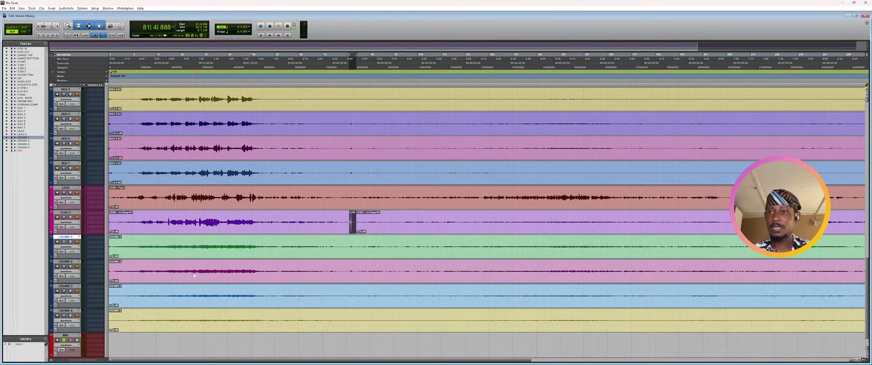
- Raise the clip gains of the CROWD clips and switch to OBS to check the live stream and recording
{"action": "left_click_drag", "start_coordinate": [110, 330], "coordinate": [110, 303]}
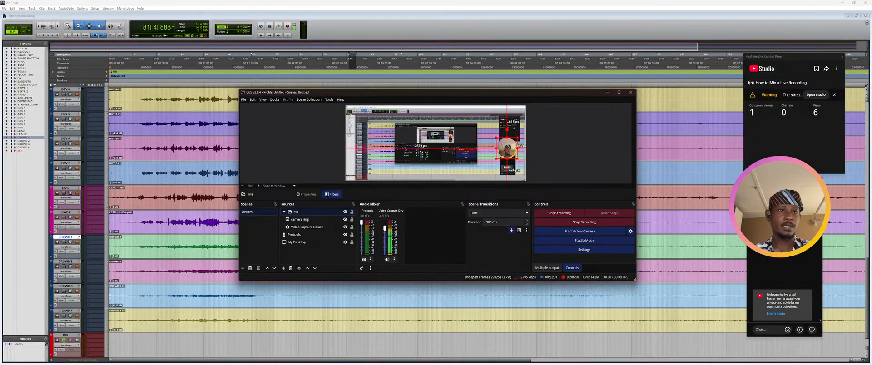
{"action": "key", "text": "alt+Tab"}
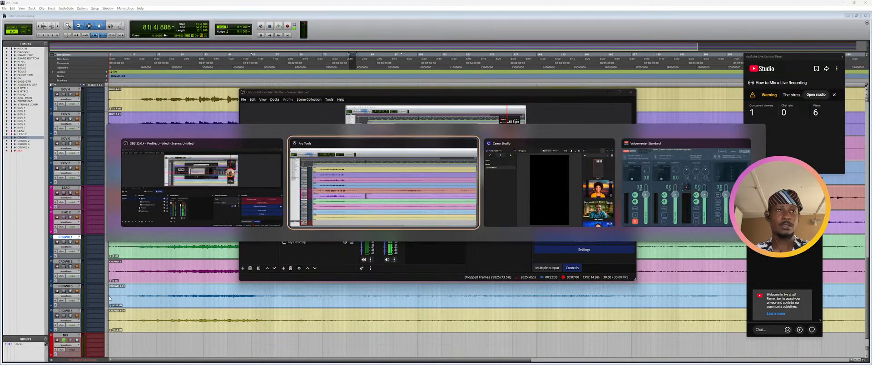
{"action": "key", "text": "alt+Tab"}
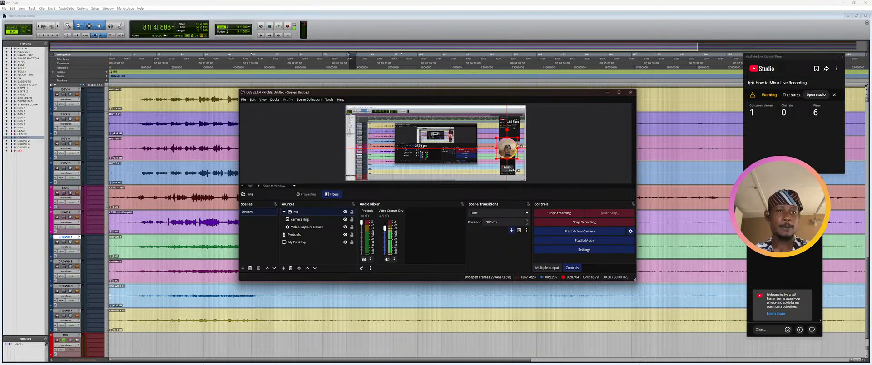
- Check the live stream and recording status in OBS again and return to the Pro Tools session
{"action": "key", "text": "alt+Tab"}
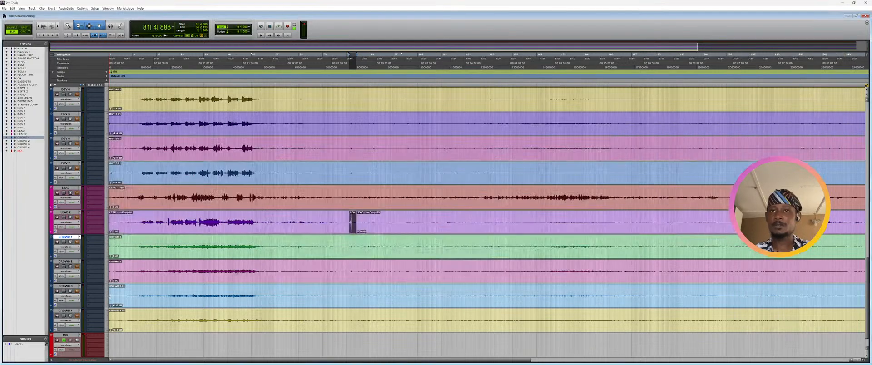
{"action": "key", "text": "alt+Tab"}
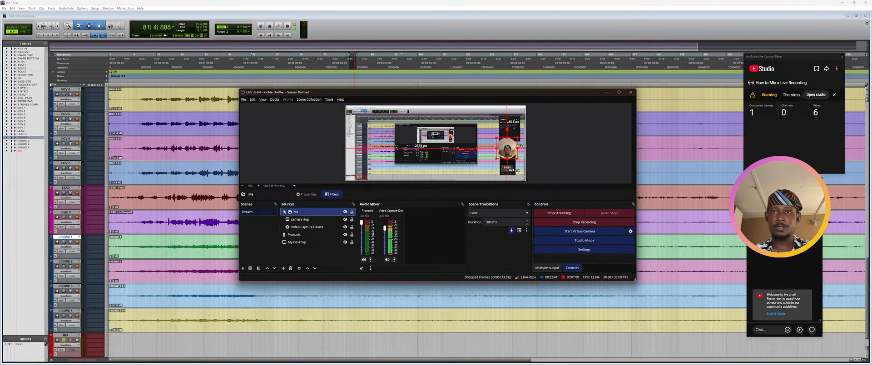
{"action": "left_click", "coordinate": [190, 235]}
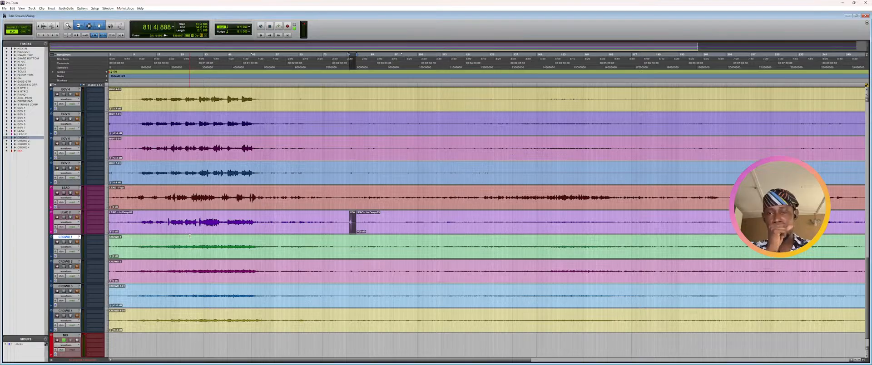
{"action": "left_click", "coordinate": [169, 292]}
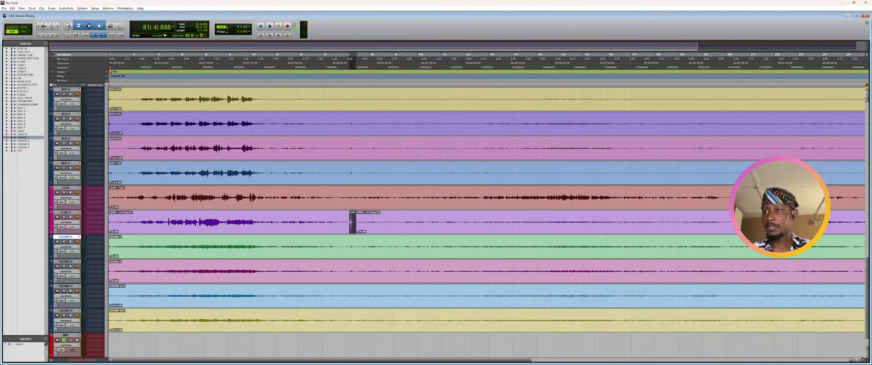
{"action": "left_click", "coordinate": [182, 273]}
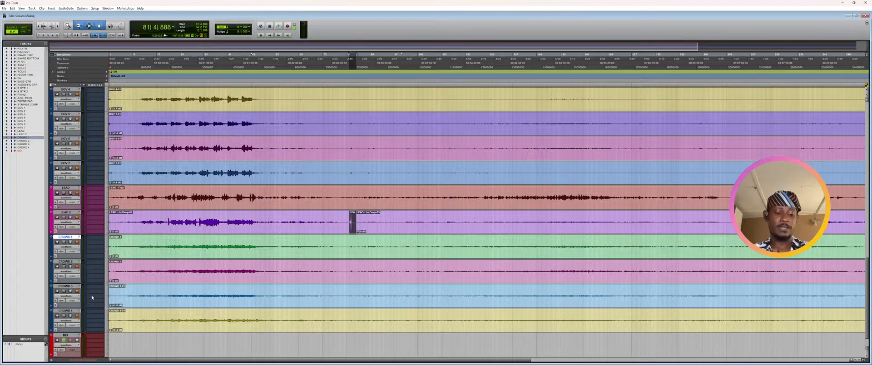
- Examine the mixer and the clips over the full session length, from the crowd tracks up to KICK IN
{"action": "key", "text": "ctrl+equal"}
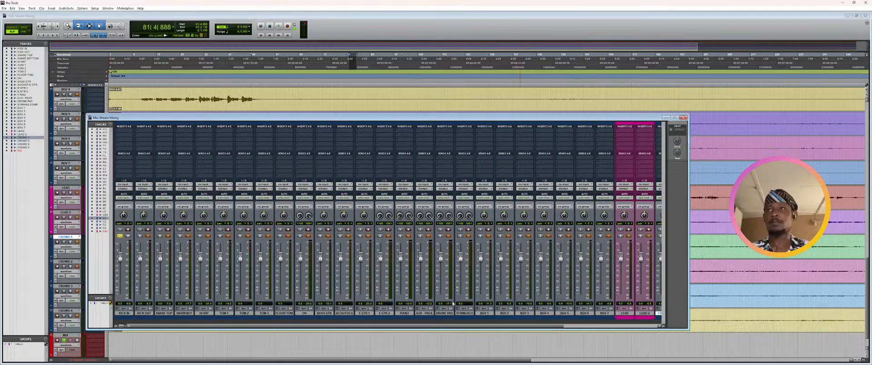
{"action": "left_click", "coordinate": [315, 18]}
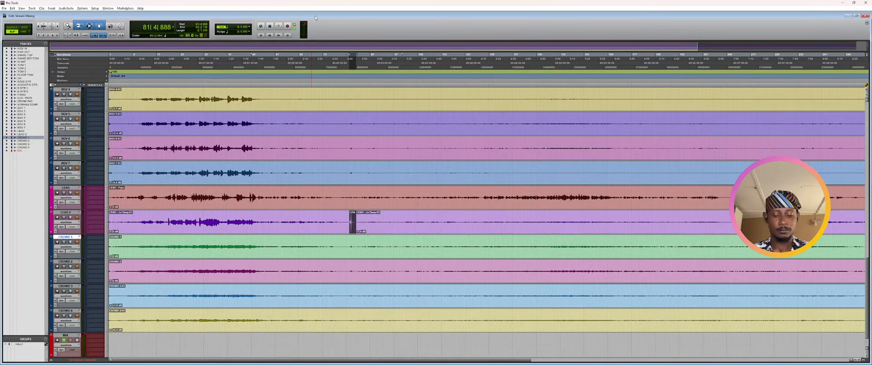
{"action": "key", "text": "ctrl+equal"}
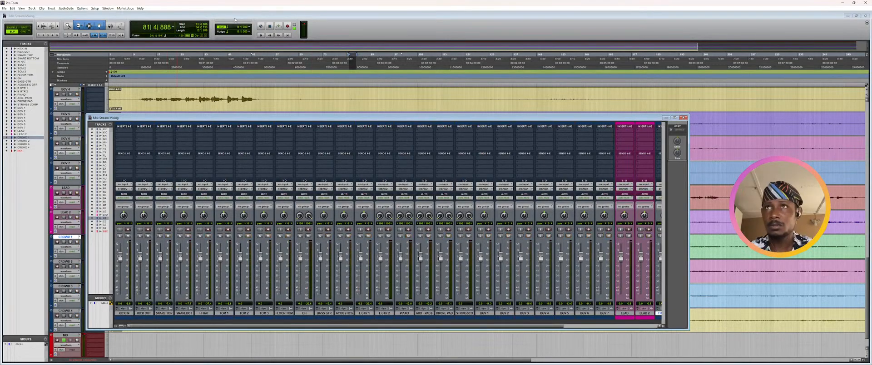
{"action": "key", "text": "ctrl+equal"}
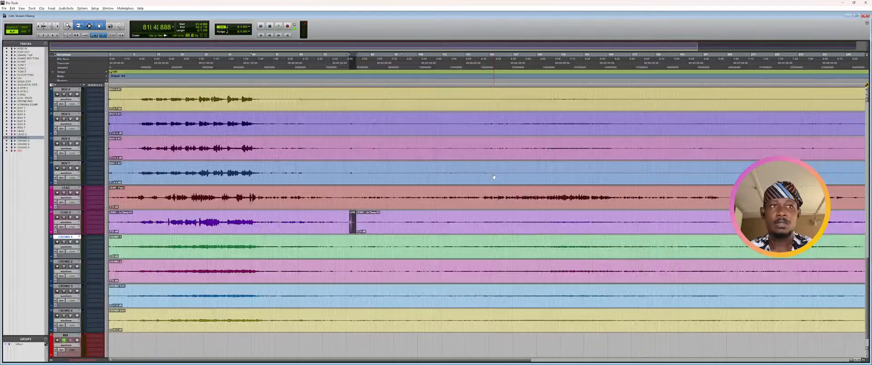
{"action": "scroll", "coordinate": [494, 177], "scroll_direction": "up", "scroll_amount": 8}
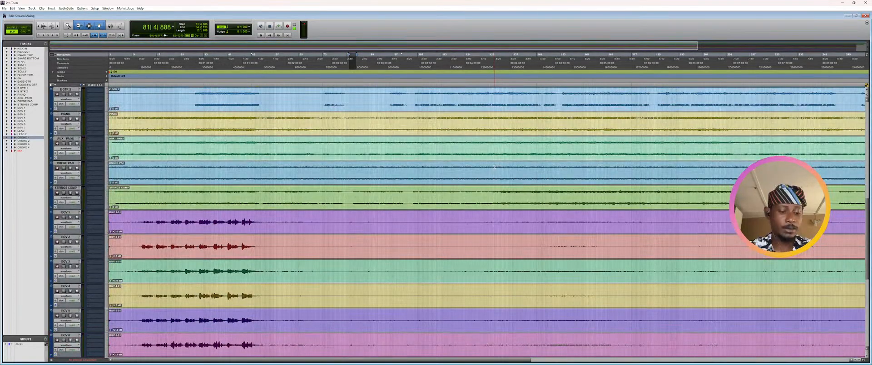
{"action": "key", "text": "ctrl+bracketleft"}
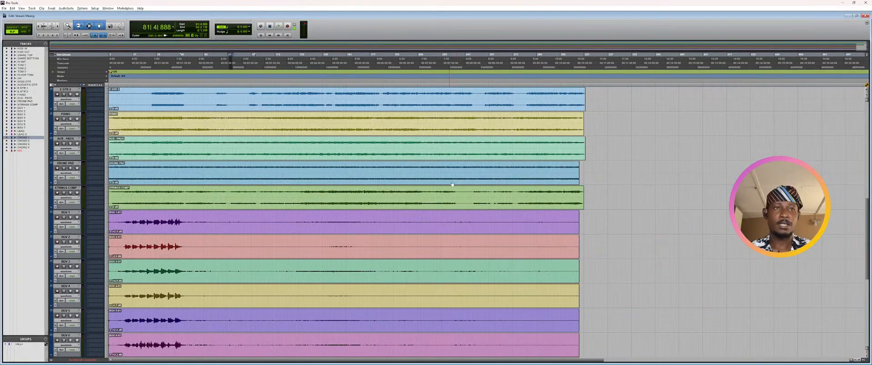
{"action": "scroll", "coordinate": [454, 187], "scroll_direction": "up", "scroll_amount": 5}
{"action": "scroll", "coordinate": [416, 199], "scroll_direction": "up", "scroll_amount": 5}
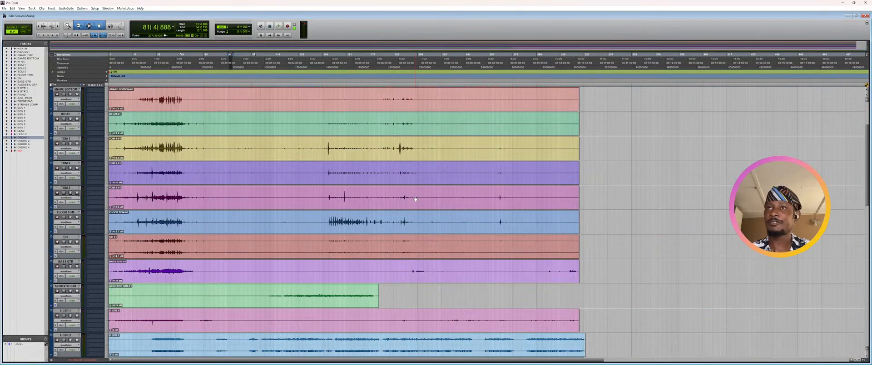
{"action": "scroll", "coordinate": [415, 199], "scroll_direction": "up", "scroll_amount": 3}
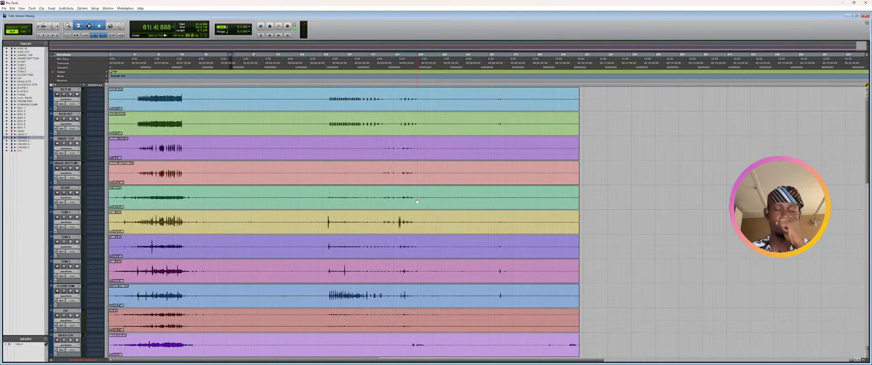
- Place the playback position around bar 24 and solo the KICK IN track in the mixer
{"action": "left_click", "coordinate": [143, 60]}
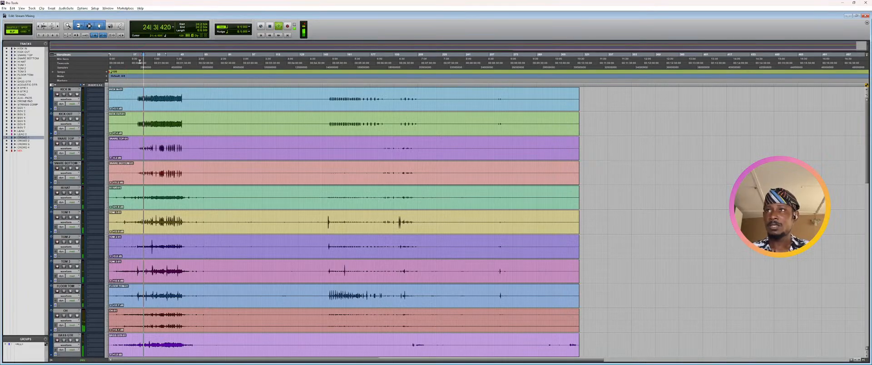
{"action": "key", "text": "ctrl+equal"}
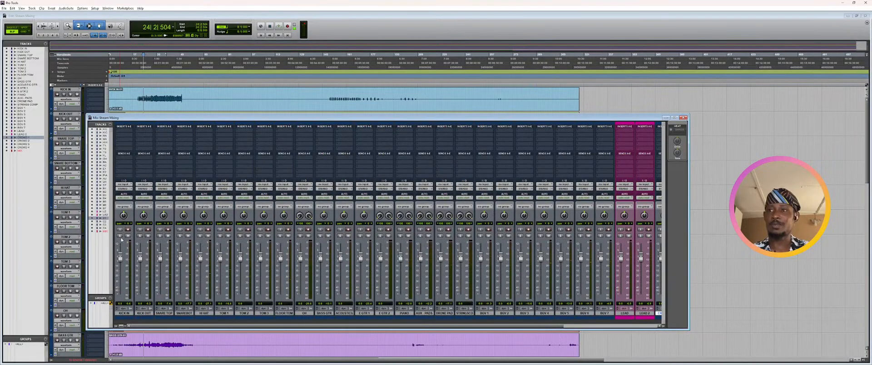
{"action": "left_click", "coordinate": [119, 236]}
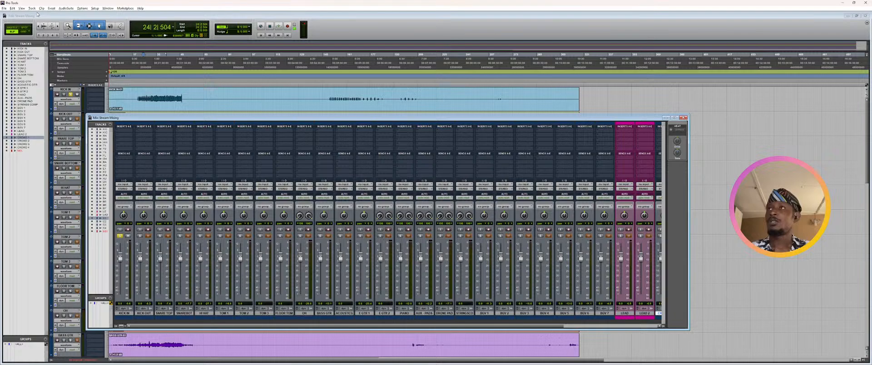
- Set up a request for new tracks consisting of two mono Aux Input tracks with the Samples timebase
{"action": "left_click", "coordinate": [94, 8]}
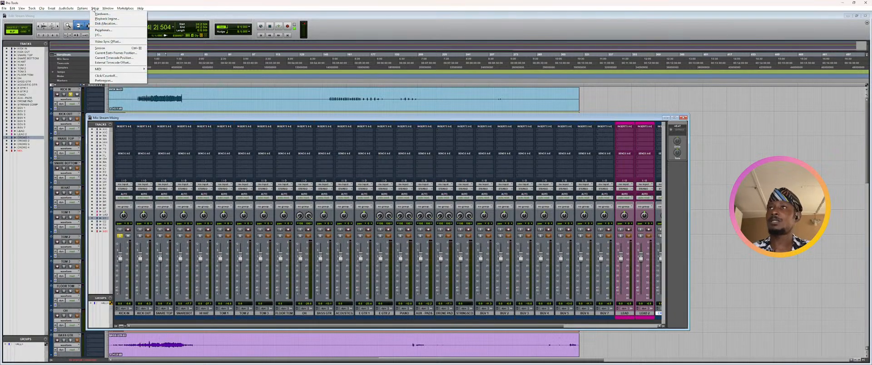
{"action": "left_click", "coordinate": [115, 2]}
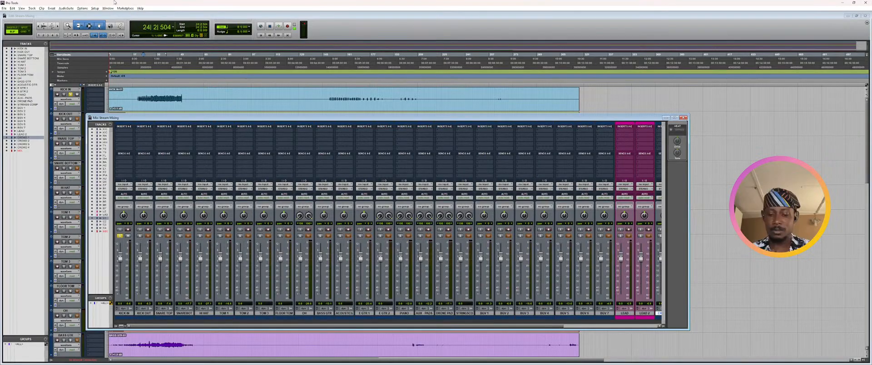
{"action": "key", "text": "ctrl+shift+n"}
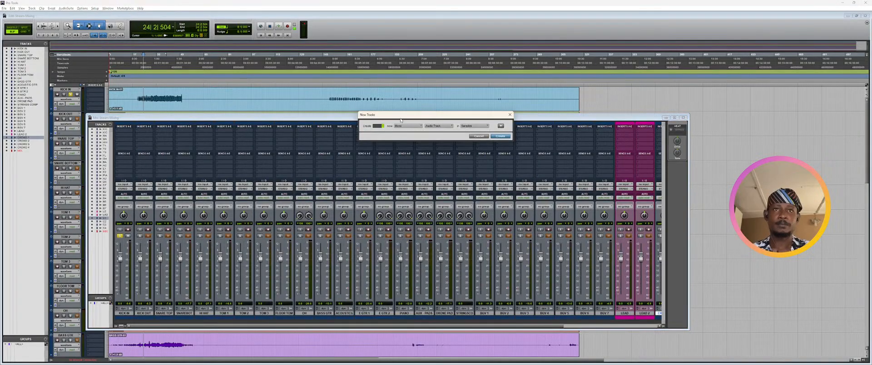
{"action": "left_click", "coordinate": [416, 126]}
{"action": "left_click", "coordinate": [415, 131]}
{"action": "left_click", "coordinate": [415, 126]}
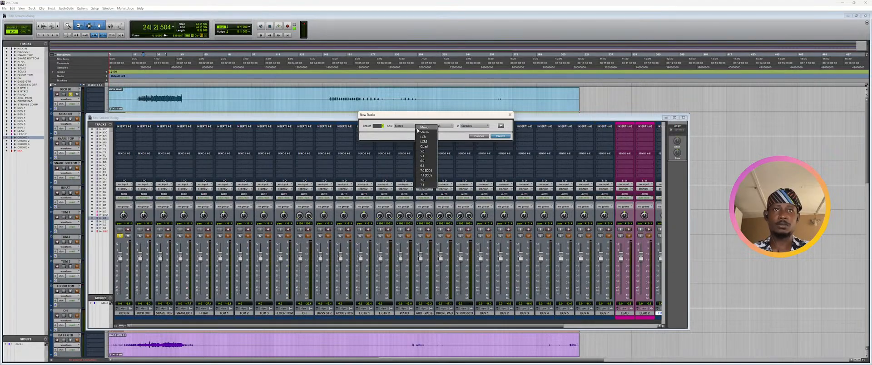
{"action": "left_click", "coordinate": [422, 127]}
{"action": "left_click", "coordinate": [439, 126]}
{"action": "left_click", "coordinate": [434, 131]}
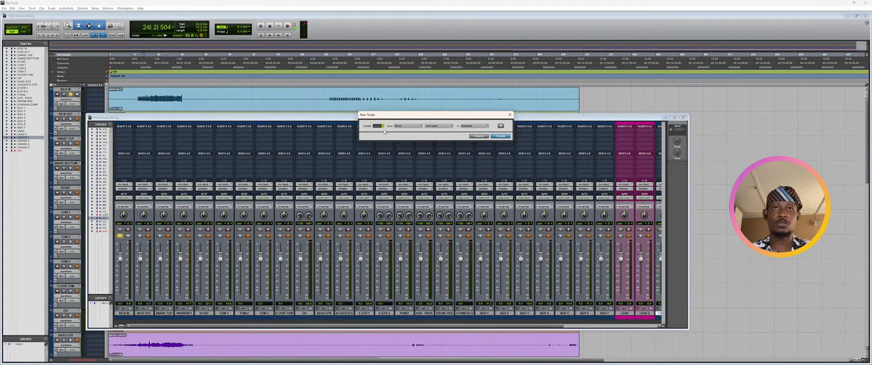
- Add three stereo Aux Input tracks to the request and create all five aux tracks
{"action": "left_click", "coordinate": [500, 126]}
{"action": "left_click", "coordinate": [408, 134]}
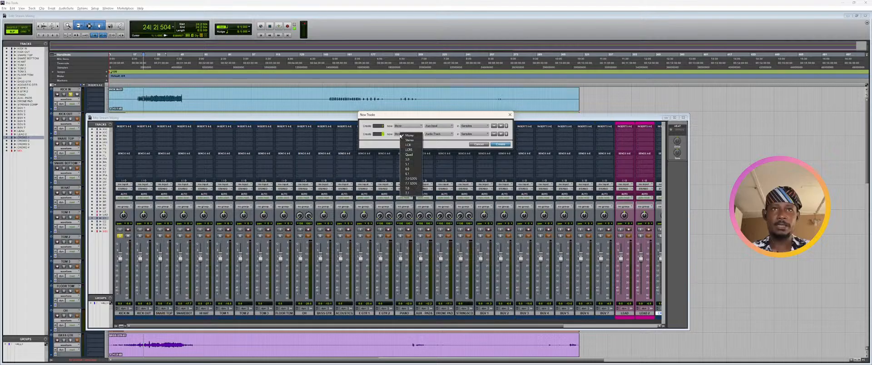
{"action": "left_click", "coordinate": [408, 141]}
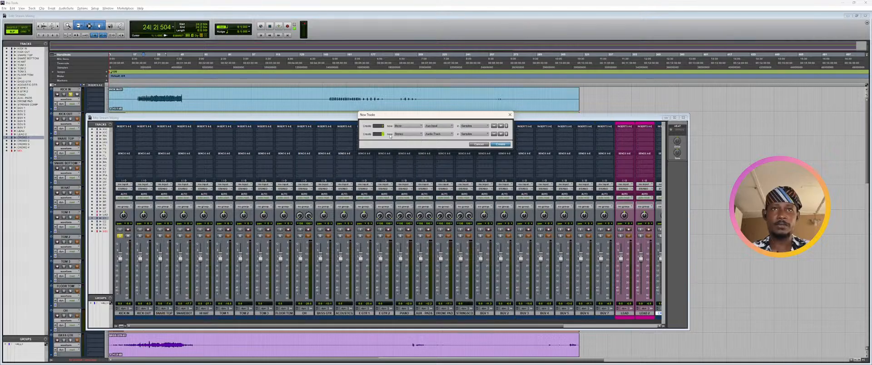
{"action": "key", "text": "ctrl+Down"}
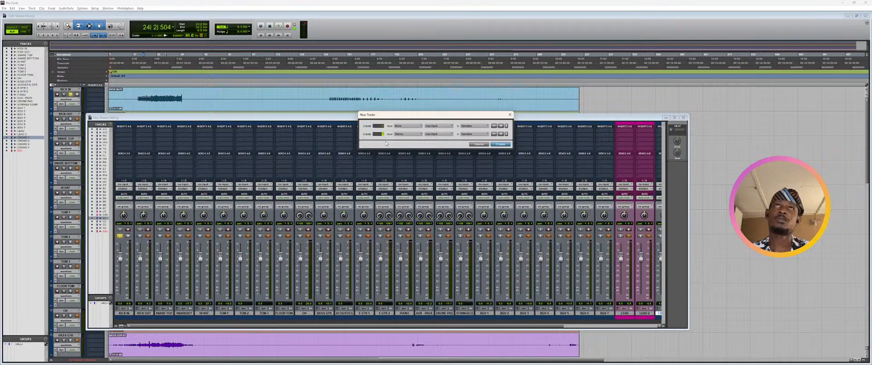
{"action": "left_click", "coordinate": [500, 144]}
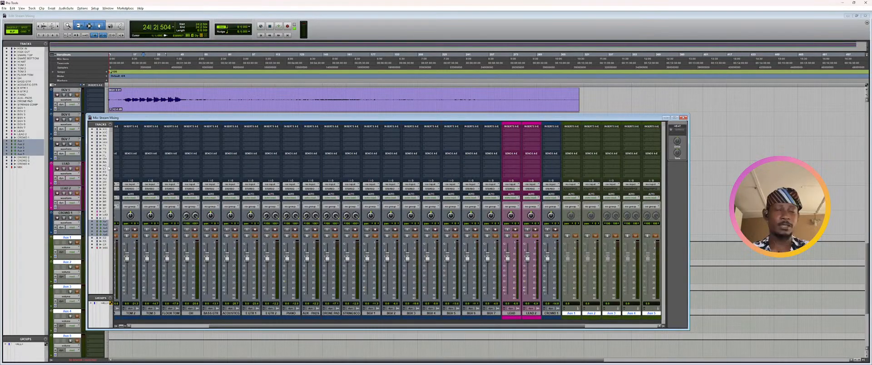
- Move the five new aux tracks directly after KICK OUT, and move Aux 3, Aux 4 and Aux 5 on to the position after OH
{"action": "key", "text": "ctrl+equal"}
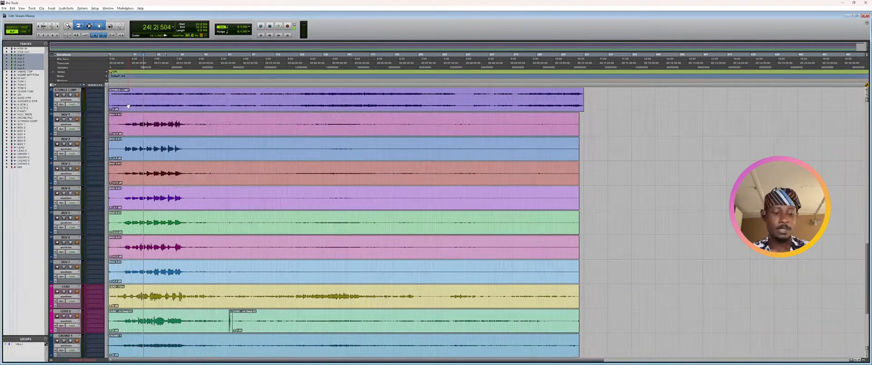
{"action": "key", "text": "ctrl+equal"}
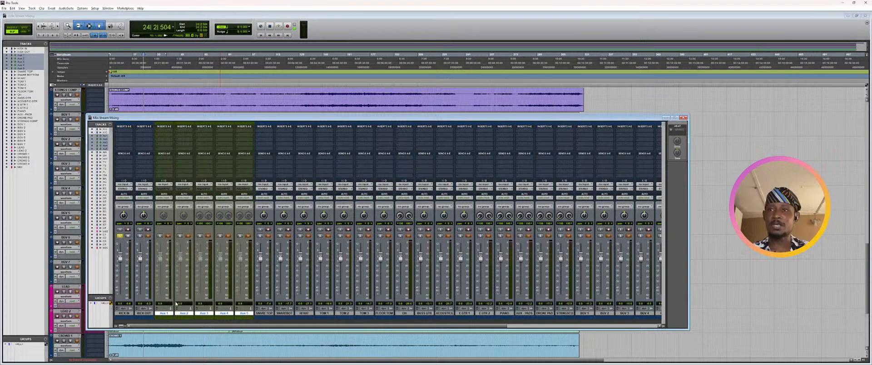
{"action": "left_click", "coordinate": [244, 314]}
{"action": "left_click_drag", "start_coordinate": [244, 314], "coordinate": [247, 266]}
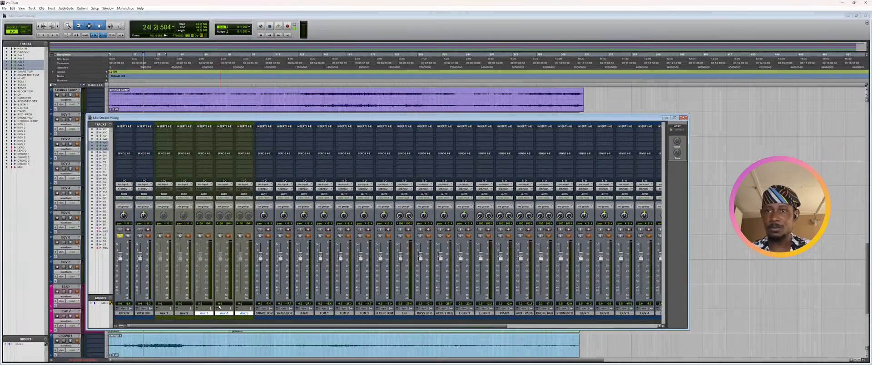
{"action": "left_click_drag", "start_coordinate": [220, 313], "coordinate": [403, 313]}
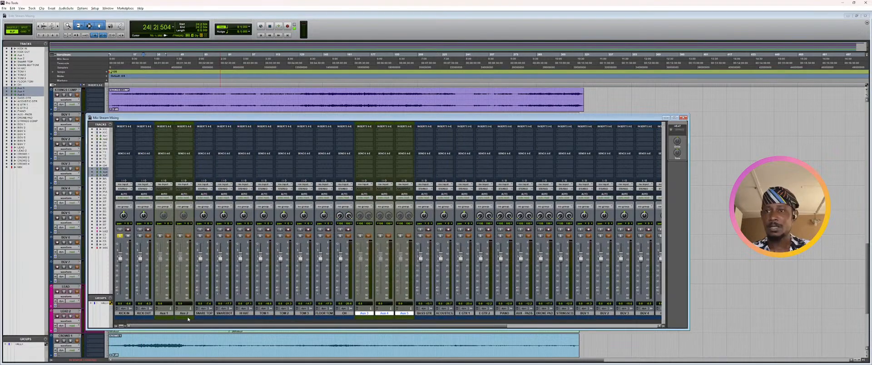
- Move Aux 2 directly after the snare bottom track and Aux 3 between FLOOR TOM and OH
{"action": "left_click_drag", "start_coordinate": [187, 314], "coordinate": [223, 313]}
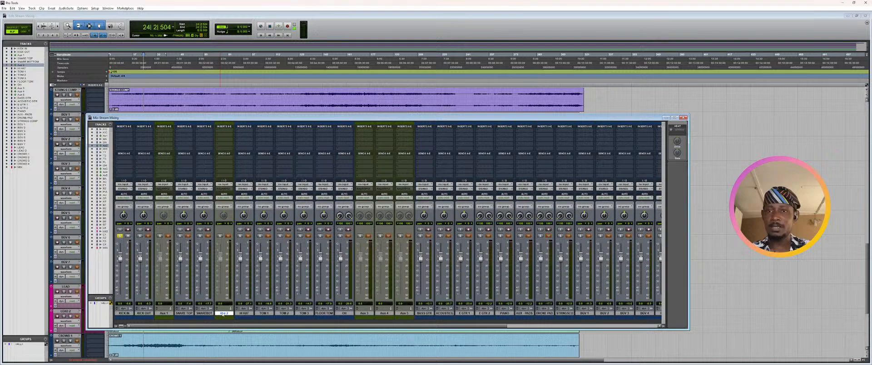
{"action": "left_click_drag", "start_coordinate": [364, 313], "coordinate": [339, 316]}
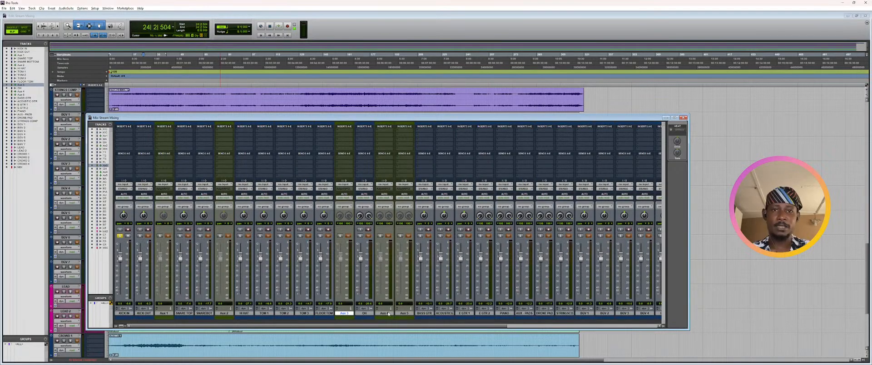
{"action": "left_click", "coordinate": [406, 314]}
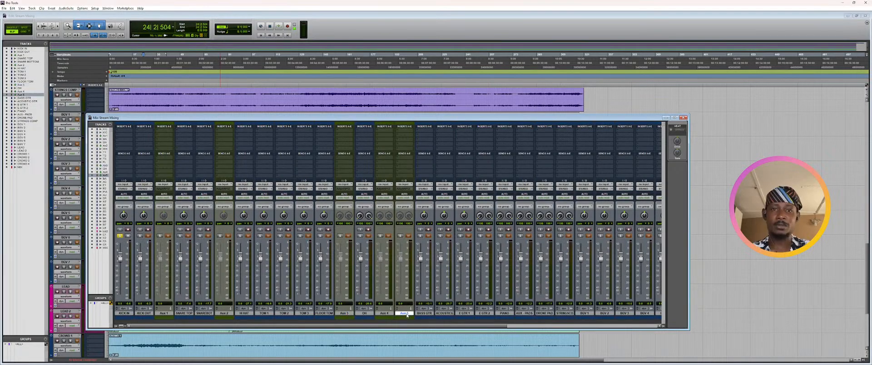
{"action": "right_click", "coordinate": [408, 314]}
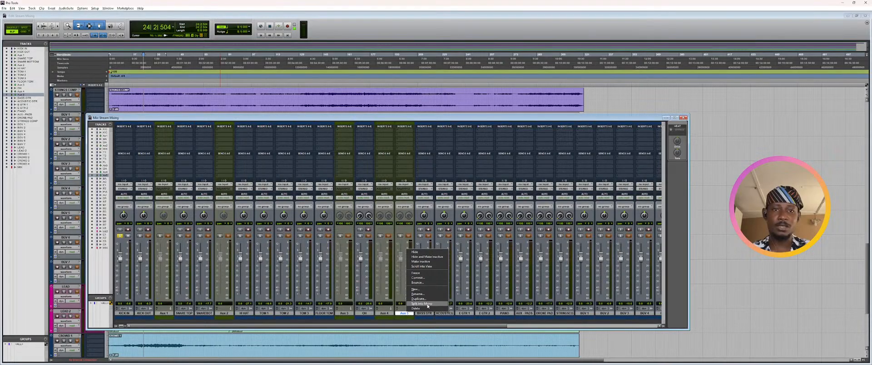
{"action": "left_click", "coordinate": [402, 315]}
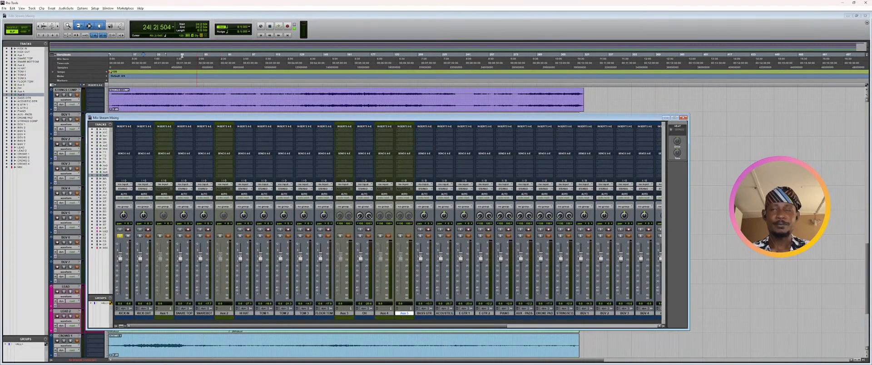
- Create twelve new stereo Aux Input tracks with the Samples timebase
{"action": "left_click", "coordinate": [88, 9]}
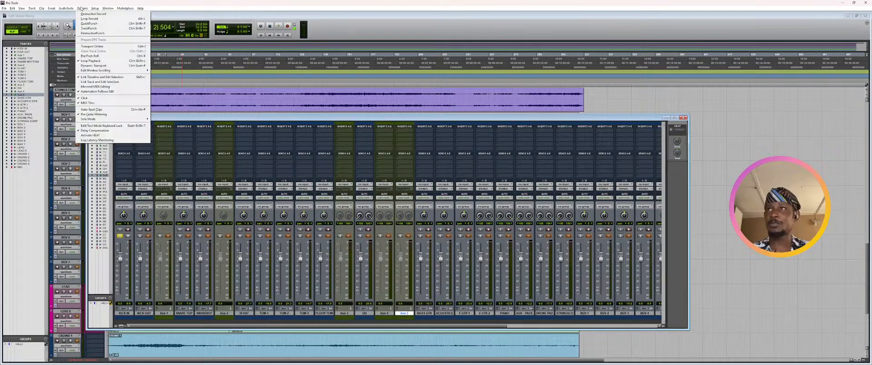
{"action": "mouse_move", "coordinate": [31, 8]}
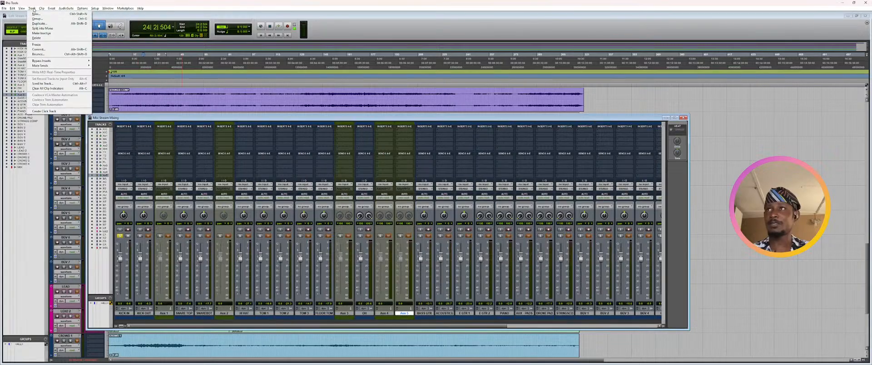
{"action": "left_click", "coordinate": [42, 15]}
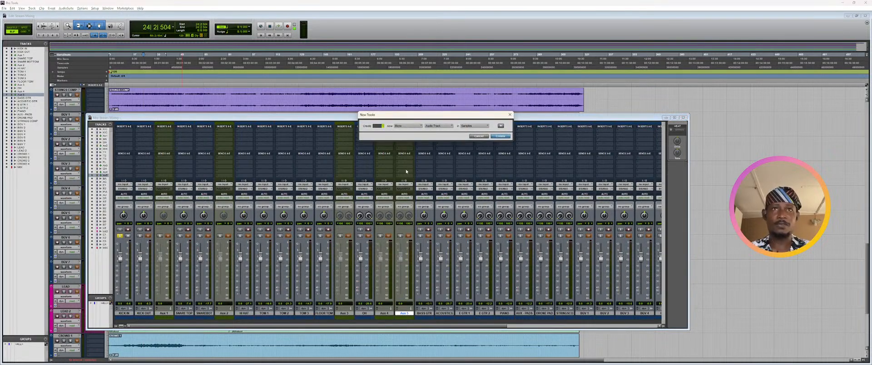
{"action": "key", "text": "ctrl+Right"}
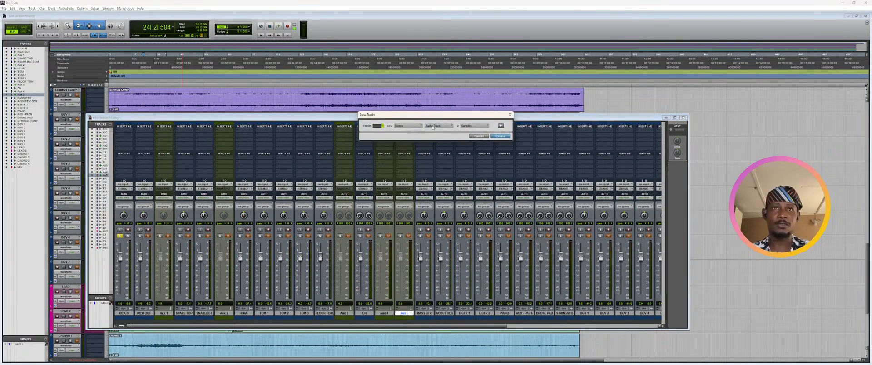
{"action": "key", "text": "ctrl+Down"}
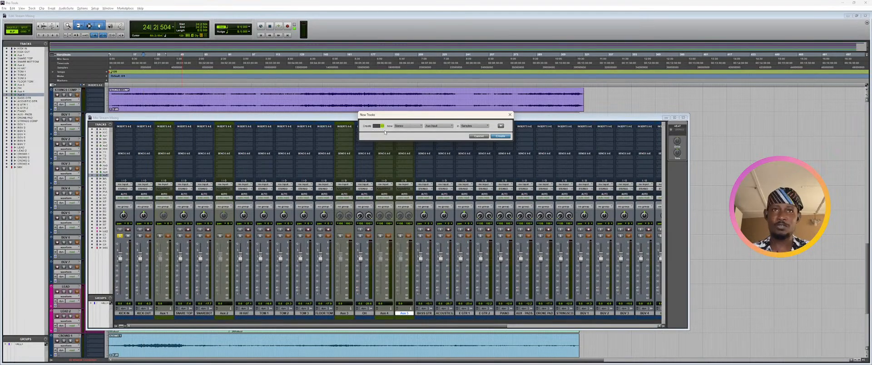
{"action": "left_click", "coordinate": [501, 137]}
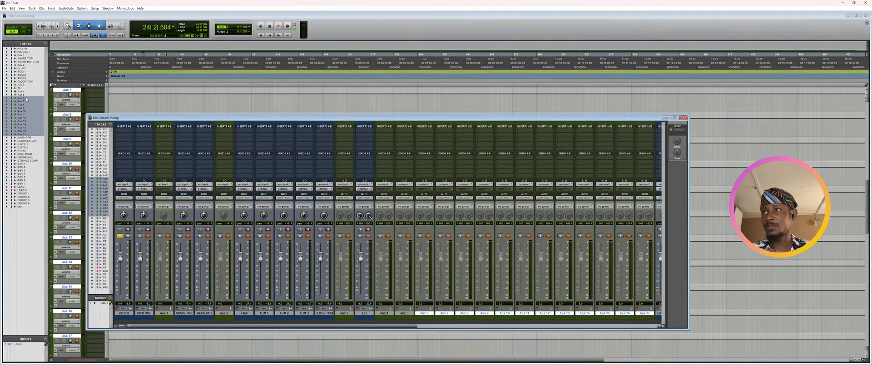
- Move Aux 6 to Aux 17 to the position after CROWD 4, and check their placement in the mixer
{"action": "left_click_drag", "start_coordinate": [25, 99], "coordinate": [27, 208]}
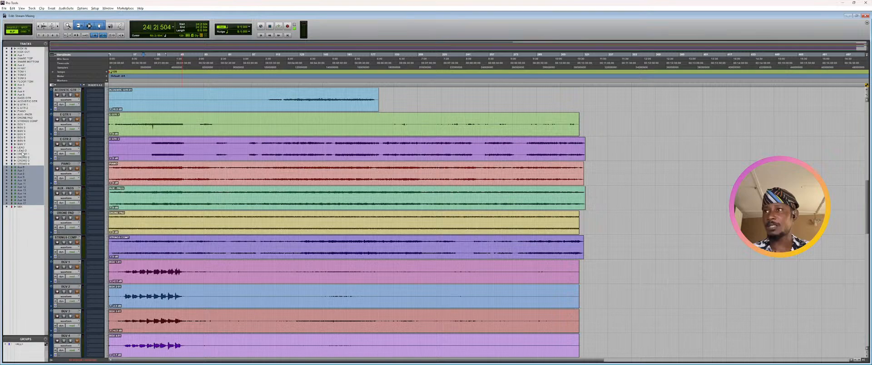
{"action": "key", "text": "ctrl+equal"}
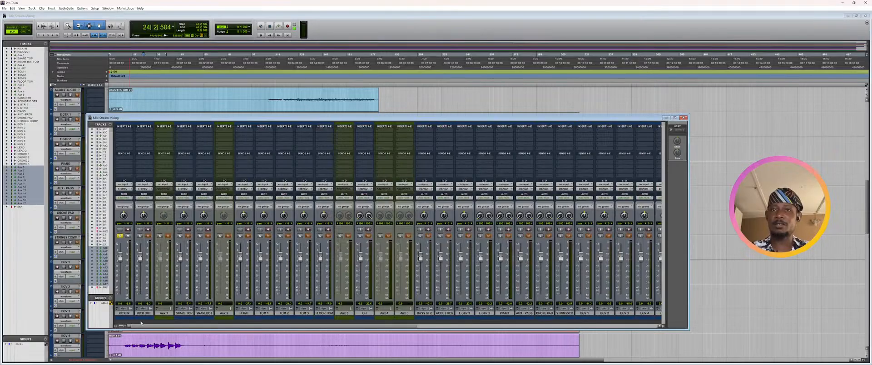
{"action": "left_click_drag", "start_coordinate": [141, 323], "coordinate": [535, 237]}
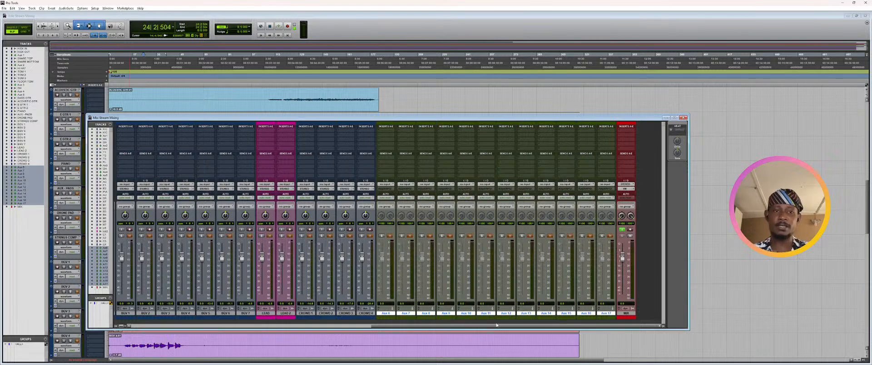
{"action": "scroll", "coordinate": [404, 293], "scroll_direction": "left", "scroll_amount": 10}
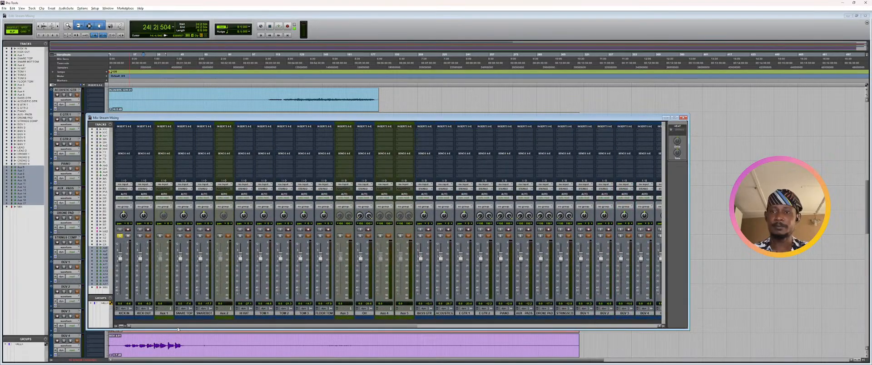
- Select Aux 1, Aux 2, Aux 3, Aux 4 and Aux 5 together and change their track color to orange
{"action": "left_click", "coordinate": [164, 314]}
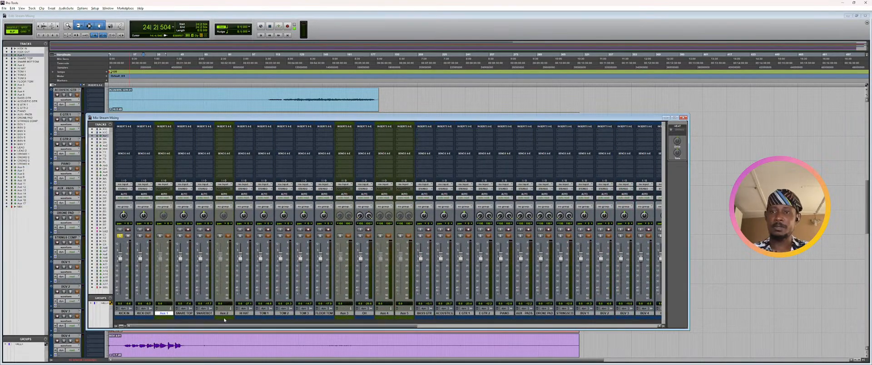
{"action": "left_click", "coordinate": [224, 314]}
{"action": "left_click", "coordinate": [162, 316]}
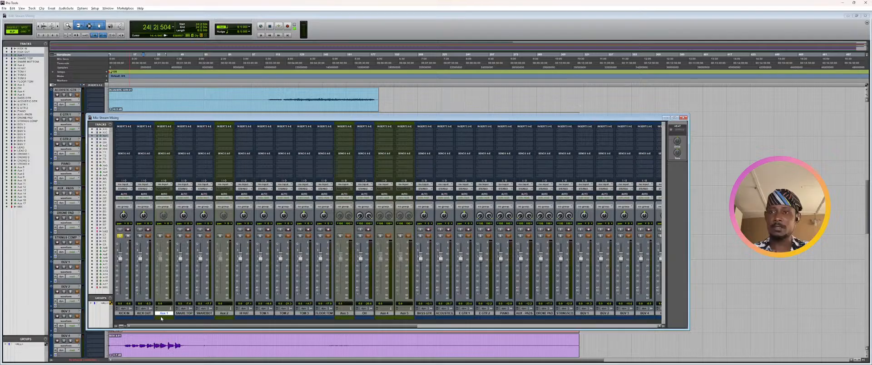
{"action": "left_click", "coordinate": [225, 317], "text": "shift"}
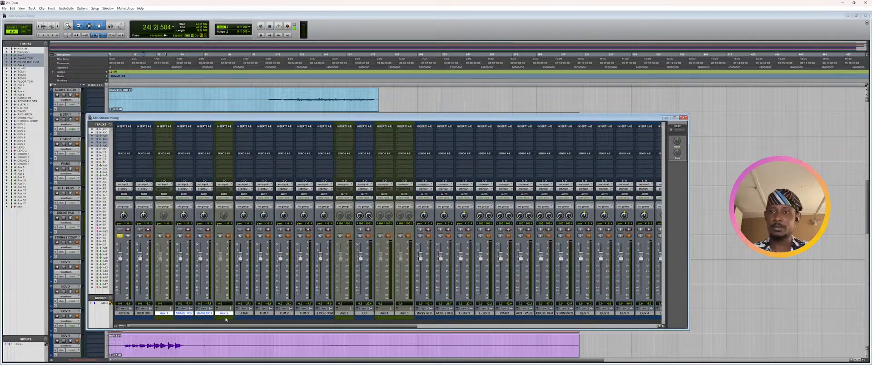
{"action": "left_click", "coordinate": [223, 314]}
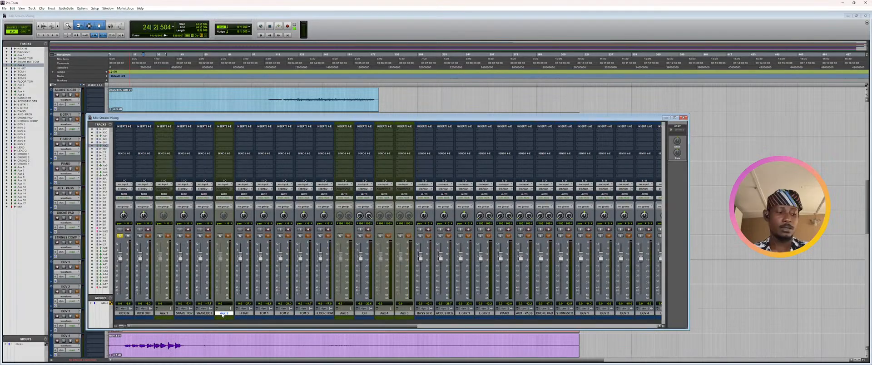
{"action": "left_click", "coordinate": [164, 314], "text": "ctrl"}
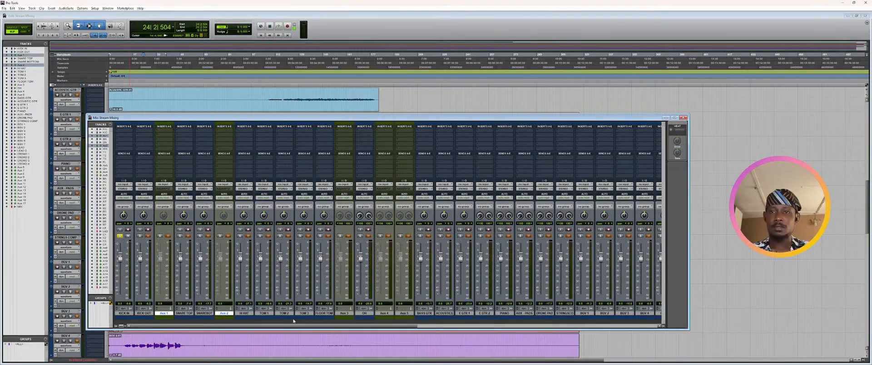
{"action": "left_click", "coordinate": [345, 313], "text": "ctrl"}
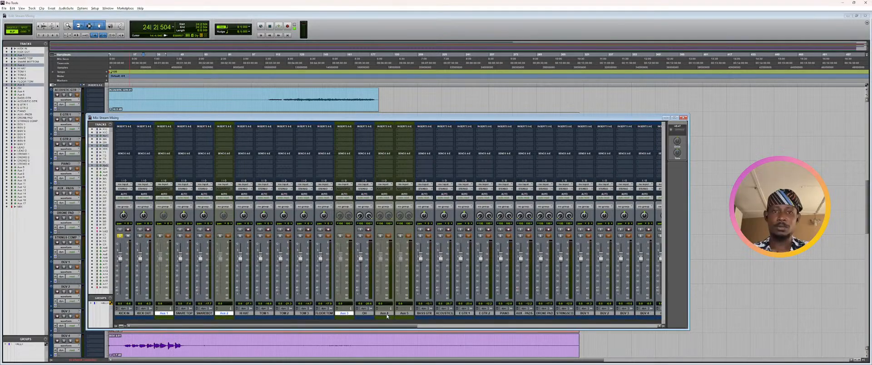
{"action": "left_click", "coordinate": [387, 314], "text": "ctrl"}
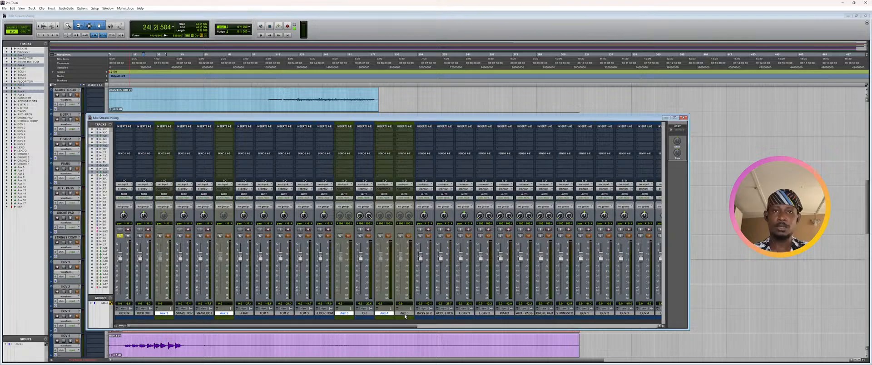
{"action": "left_click", "coordinate": [404, 313], "text": "ctrl"}
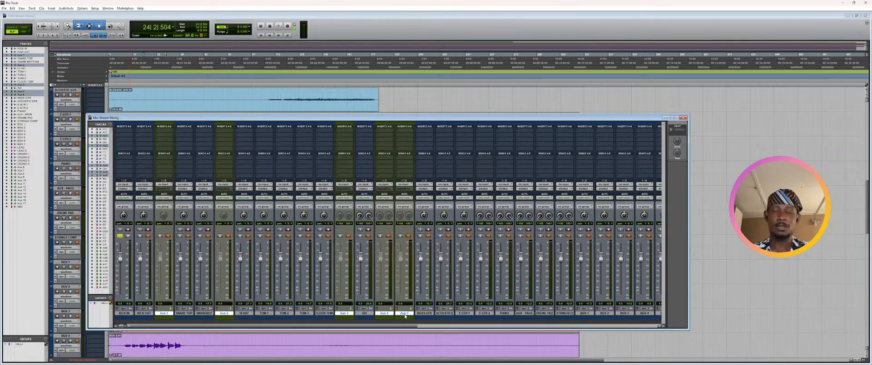
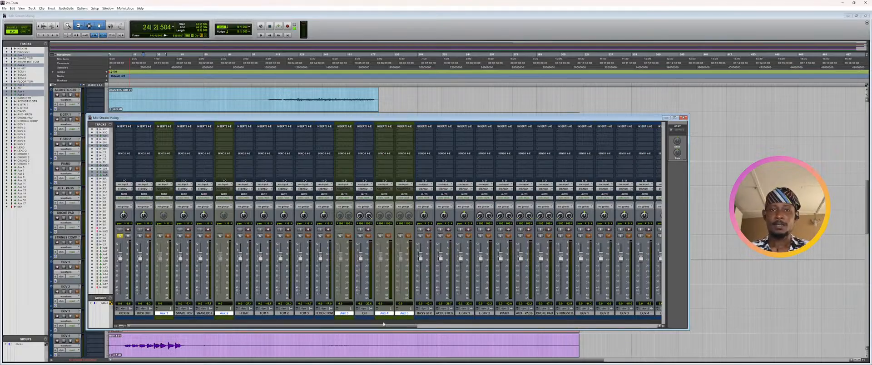
{"action": "double_click", "coordinate": [384, 319]}
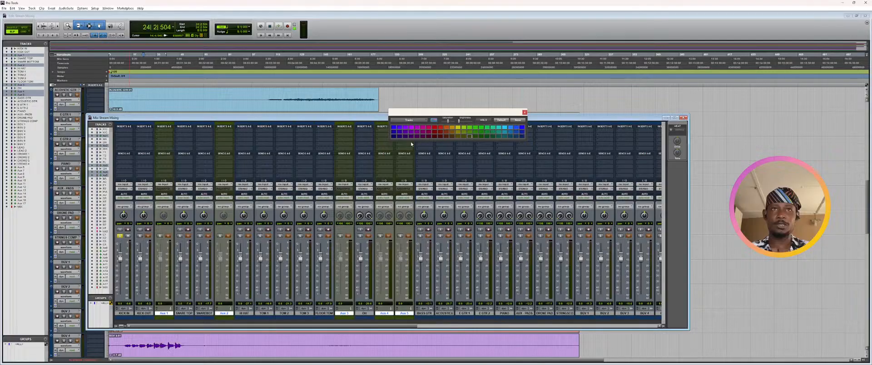
{"action": "left_click", "coordinate": [499, 121]}
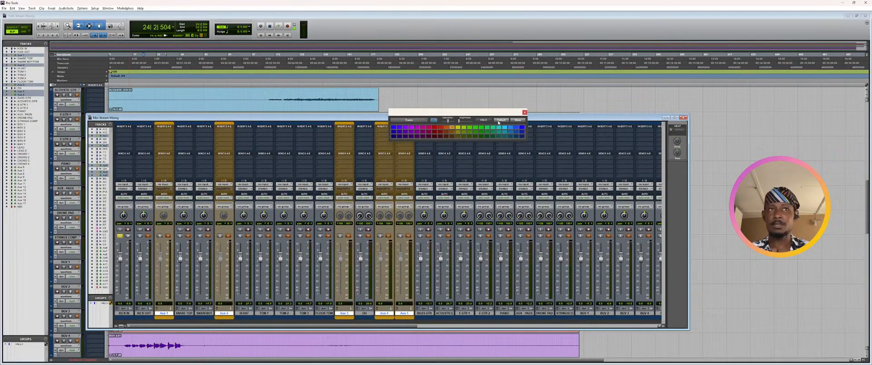
{"action": "left_click", "coordinate": [524, 113]}
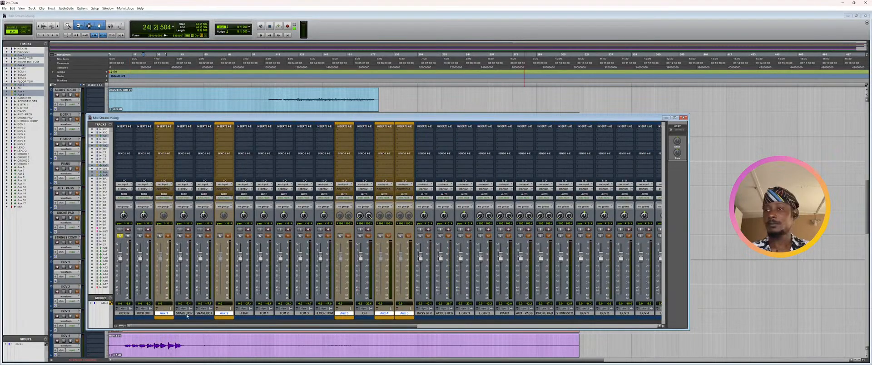
- Rename Aux 1 as KICK, Aux 2 as SNARE and Aux 3 as TOMS
{"action": "double_click", "coordinate": [163, 313]}
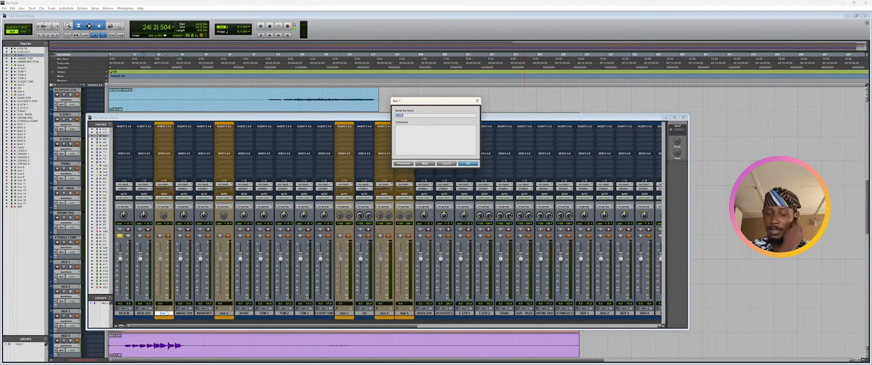
{"action": "type", "text": "kick"}
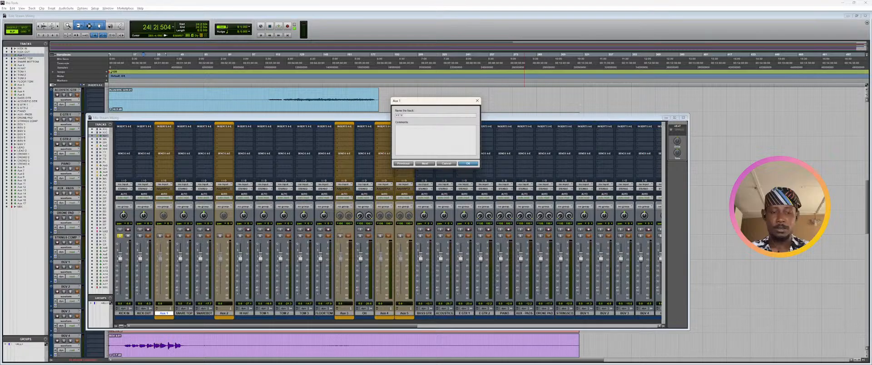
{"action": "left_click", "coordinate": [425, 163]}
{"action": "type", "text": "SNARE"}
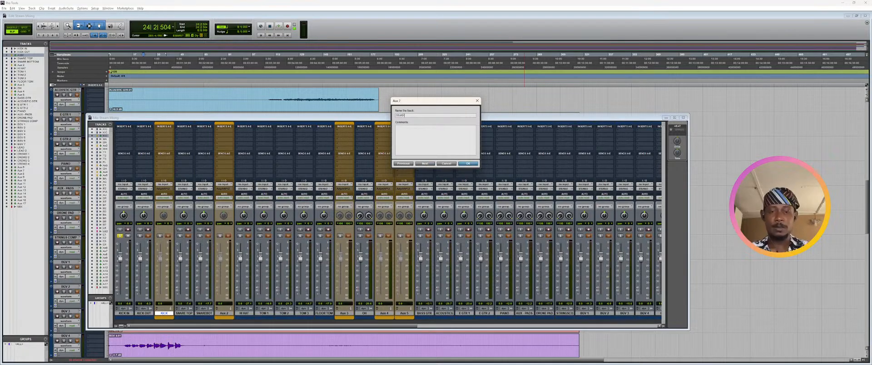
{"action": "left_click", "coordinate": [425, 163]}
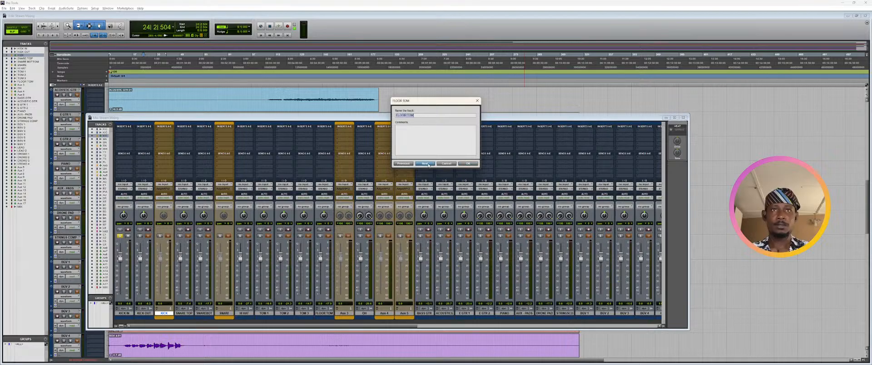
{"action": "left_click", "coordinate": [427, 164]}
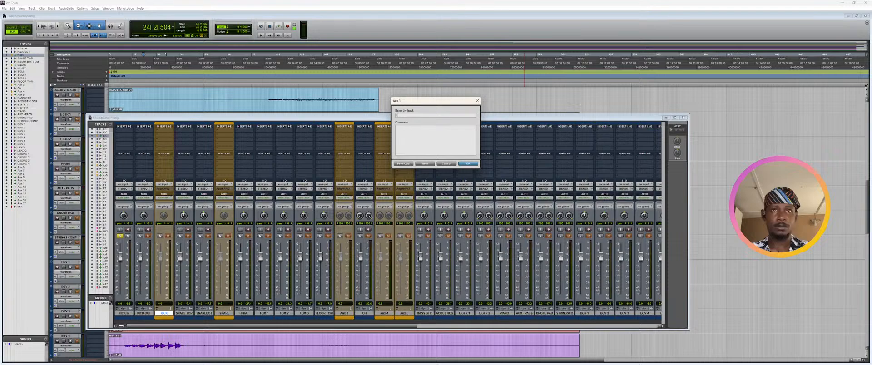
{"action": "type", "text": "TOMS"}
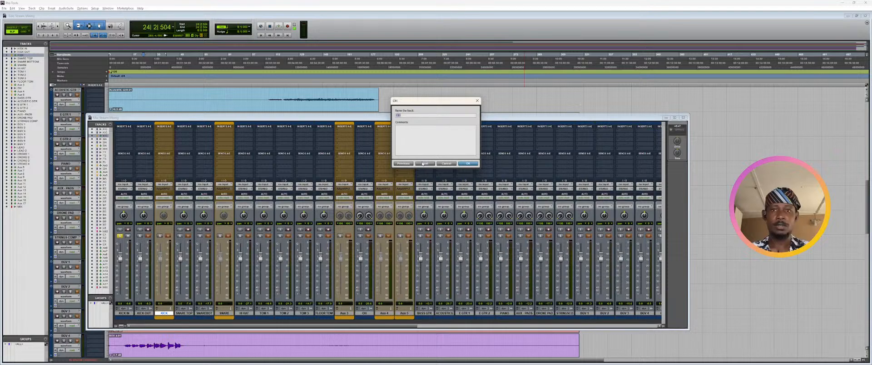
- Rename Aux 5 as DRUM VERB and Aux 4 as DPP
{"action": "left_click", "coordinate": [422, 163]}
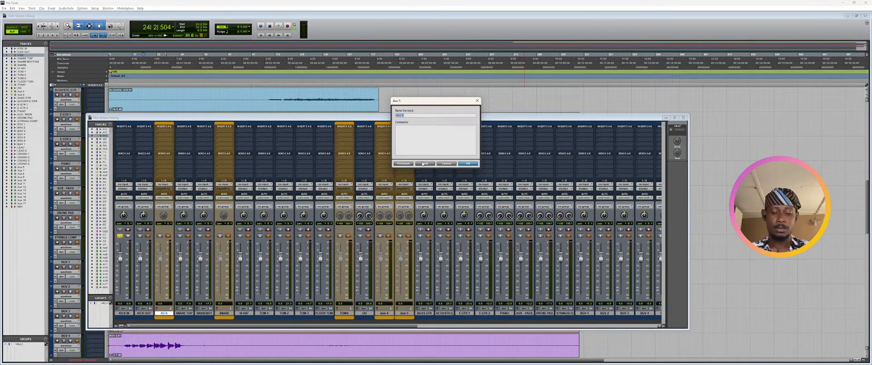
{"action": "type", "text": "DRU"}
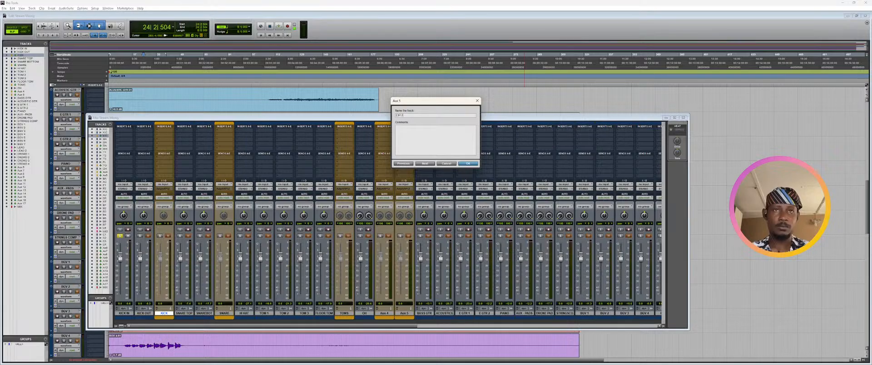
{"action": "type", "text": "M VERB"}
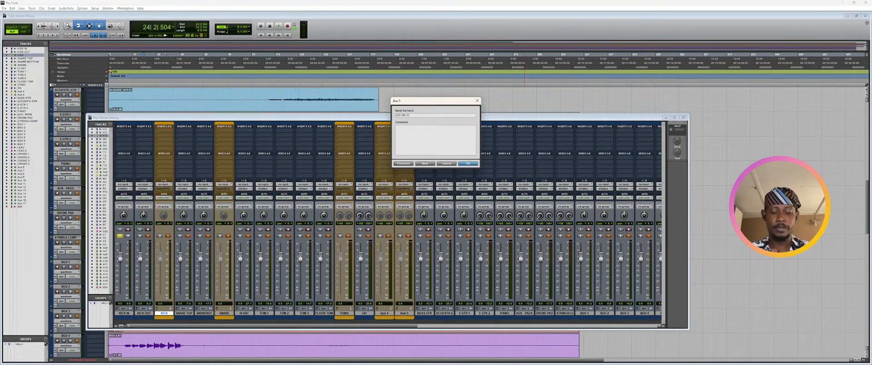
{"action": "left_click", "coordinate": [425, 163]}
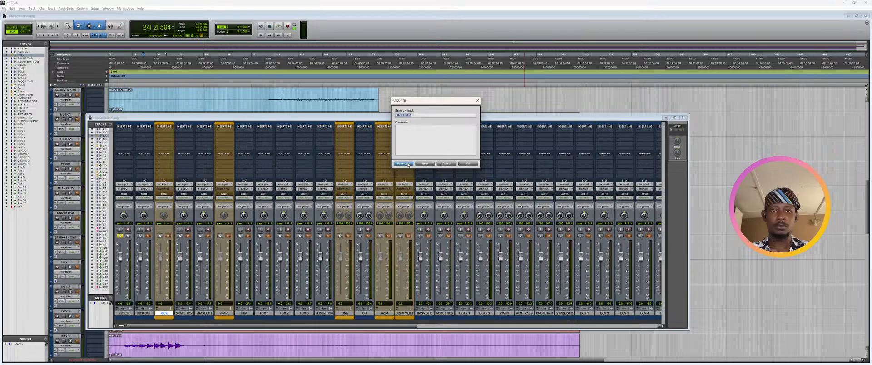
{"action": "left_click", "coordinate": [408, 165]}
{"action": "left_click", "coordinate": [408, 165]}
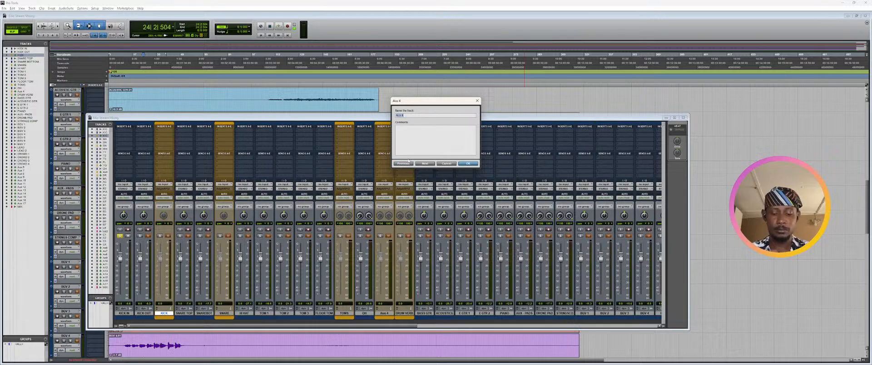
{"action": "type", "text": "DR"}
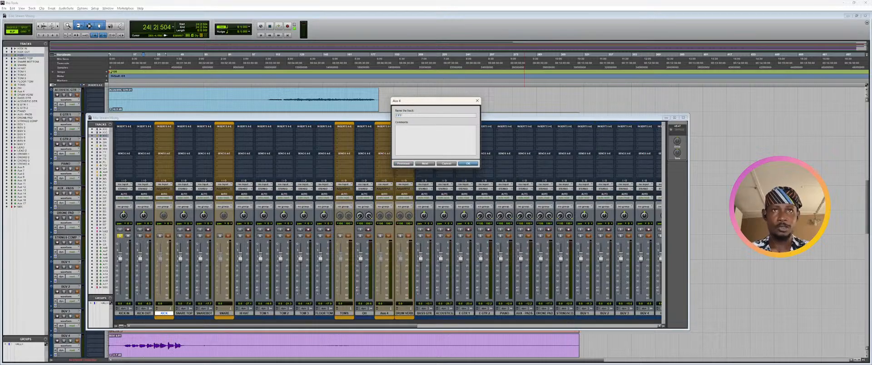
{"action": "key", "text": "Return"}
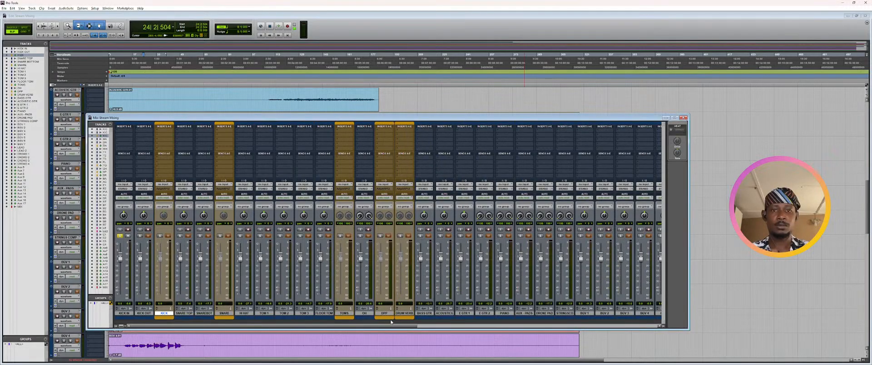
- Move DPP after DRUM VERB and set the output of KICK, SNARE, TOMS, DRUM VERB and DPP together to the DRUM BUS (Stereo) bus
{"action": "left_click_drag", "start_coordinate": [385, 315], "coordinate": [416, 314]}
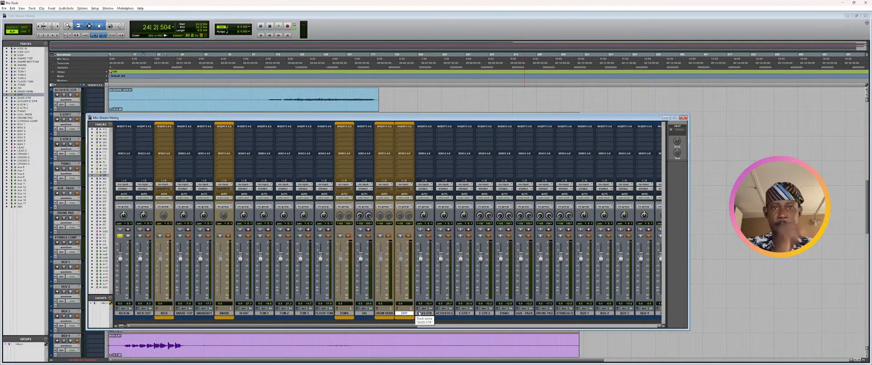
{"action": "left_click", "coordinate": [388, 314], "text": "shift"}
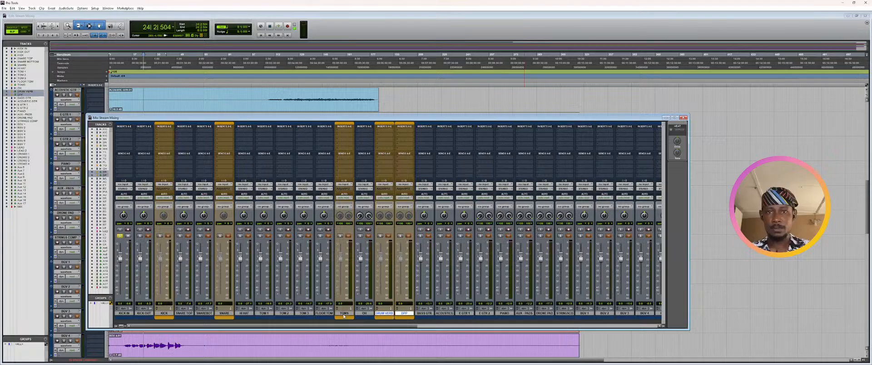
{"action": "left_click", "coordinate": [344, 313], "text": "ctrl"}
{"action": "left_click", "coordinate": [224, 314], "text": "ctrl"}
{"action": "left_click", "coordinate": [165, 313], "text": "ctrl"}
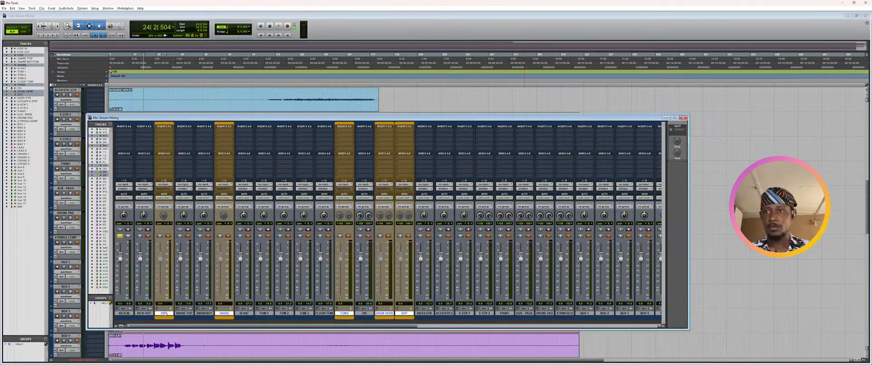
{"action": "left_click", "coordinate": [164, 189]}
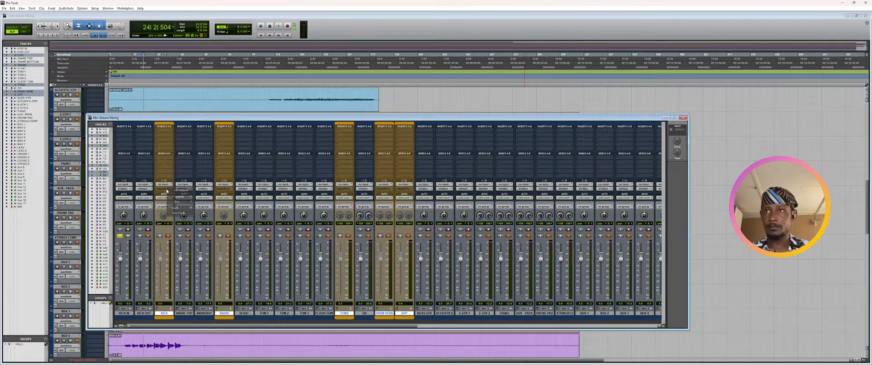
{"action": "mouse_move", "coordinate": [184, 202]}
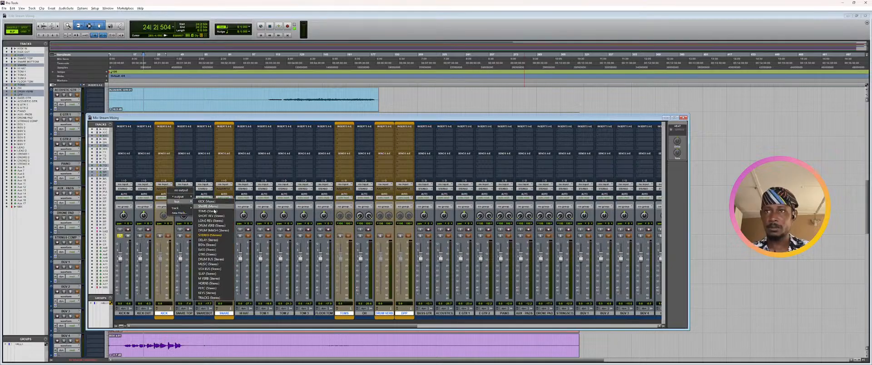
{"action": "left_click", "coordinate": [209, 259]}
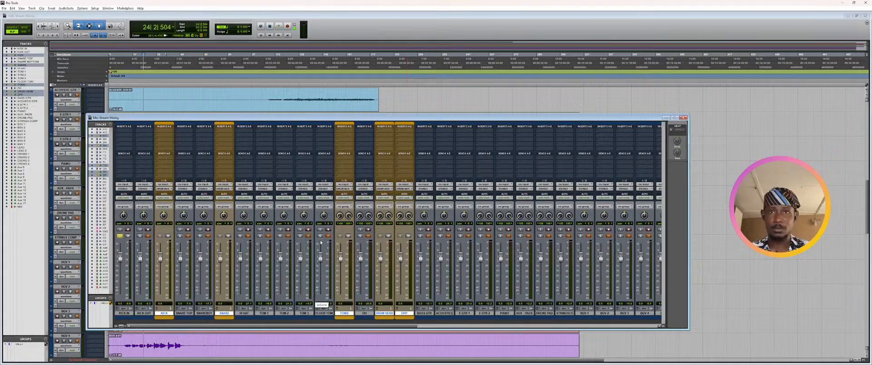
- Select Aux 6 through Aux 17 together and change their track color to purple
{"action": "scroll", "coordinate": [321, 242], "scroll_direction": "right", "scroll_amount": 10}
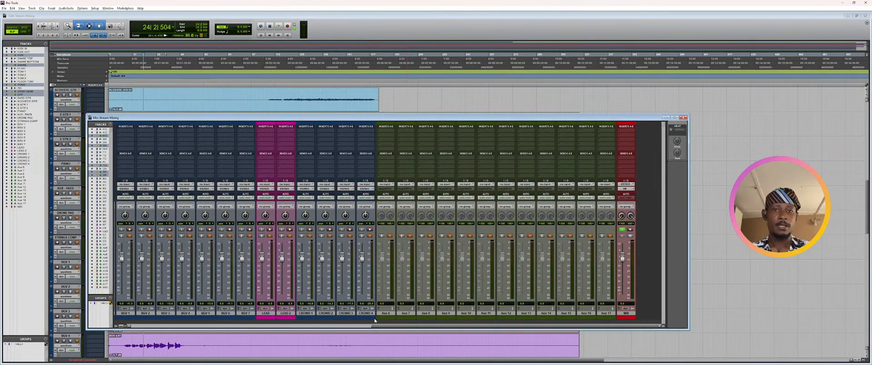
{"action": "left_click_drag", "start_coordinate": [385, 314], "coordinate": [610, 315]}
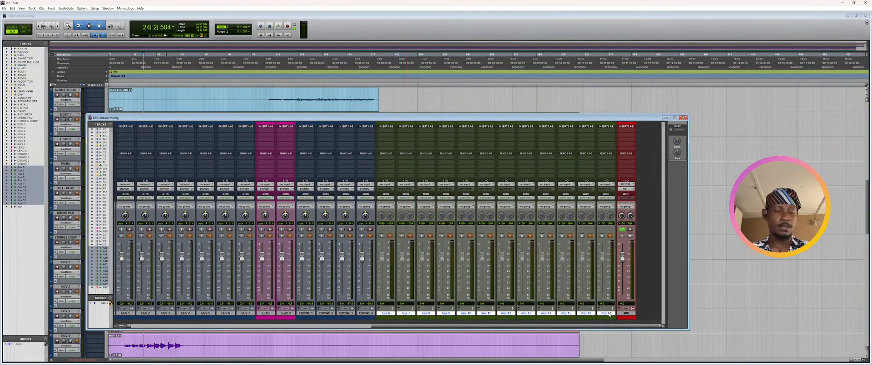
{"action": "double_click", "coordinate": [610, 320]}
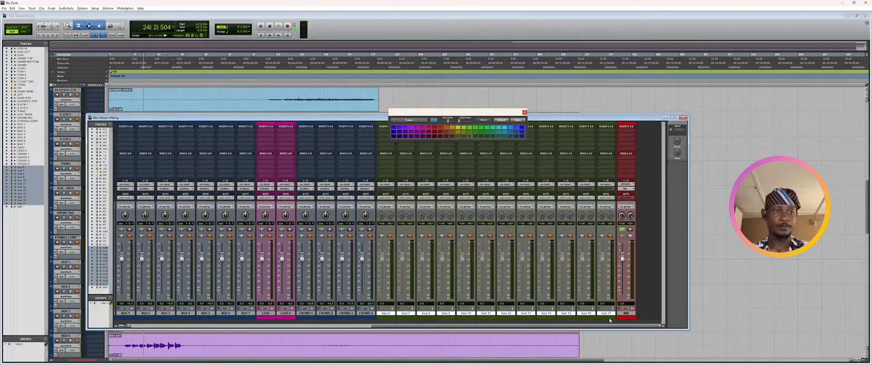
{"action": "left_click", "coordinate": [416, 129]}
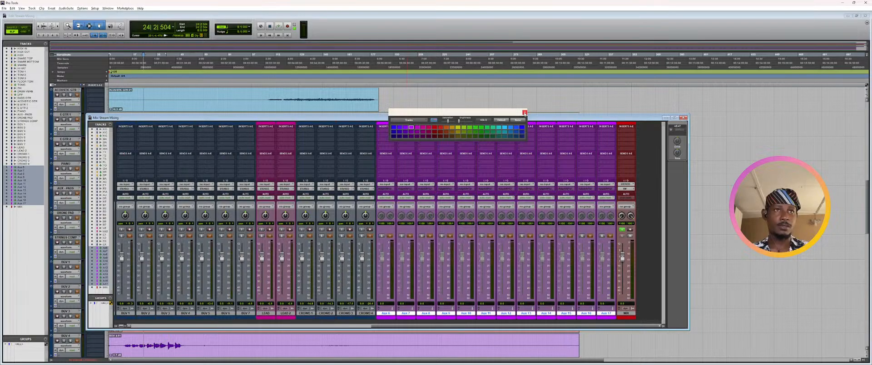
{"action": "left_click", "coordinate": [525, 112]}
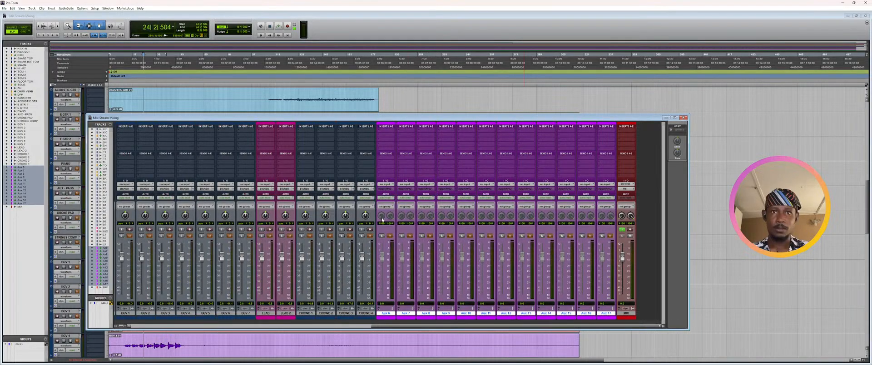
- Route the output of the selected Aux 6 to Aux 17 tracks to the STEREO bus
{"action": "left_click", "coordinate": [385, 189]}
{"action": "mouse_move", "coordinate": [402, 202]}
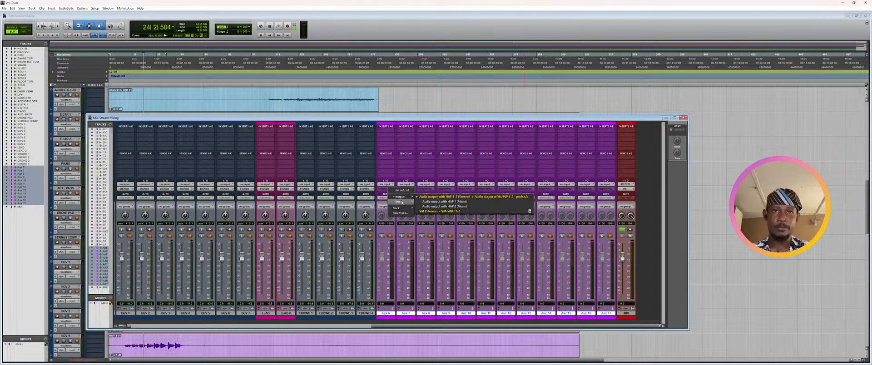
{"action": "left_click", "coordinate": [437, 237]}
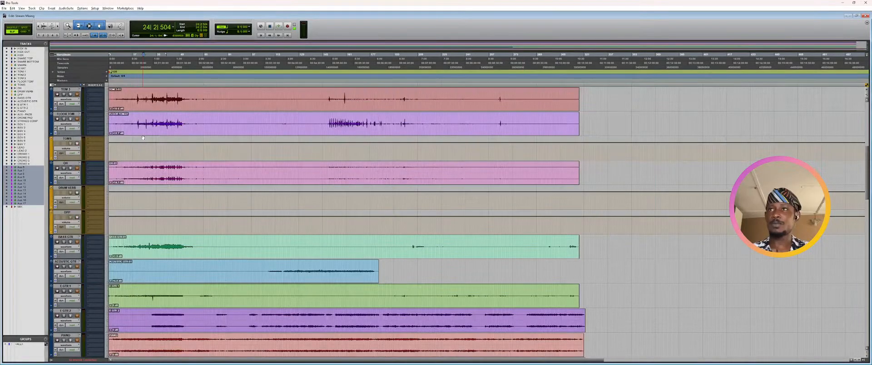
- Play the session with the drum channels shown in the mixer and raise the system volume
{"action": "scroll", "coordinate": [143, 137], "scroll_direction": "up", "scroll_amount": 10}
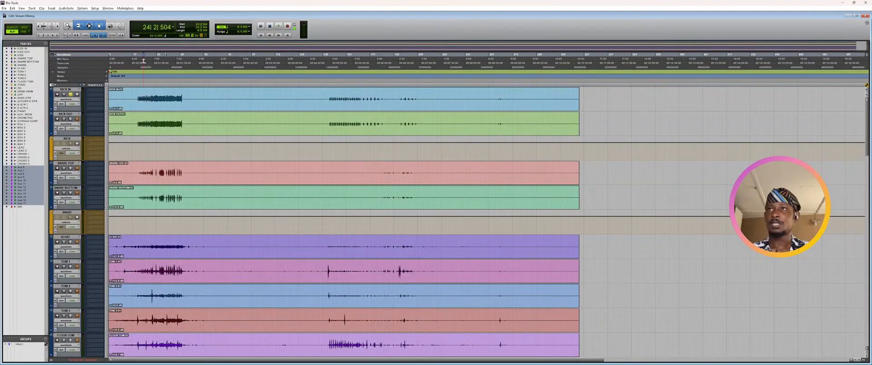
{"action": "key", "text": "ctrl+equal"}
{"action": "key", "text": "space"}
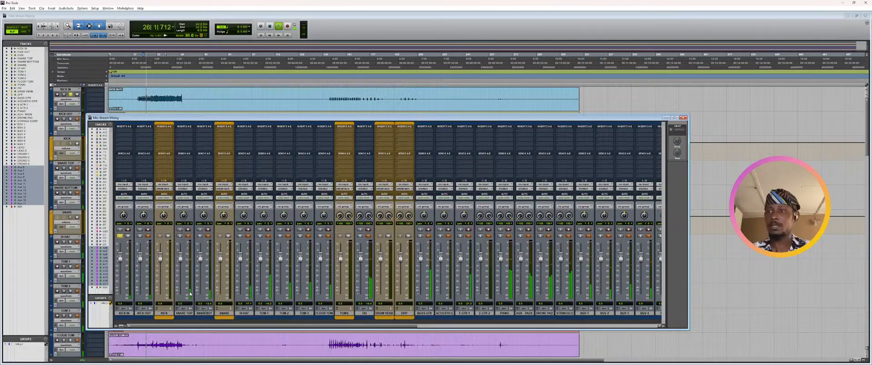
{"action": "left_click", "coordinate": [838, 360]}
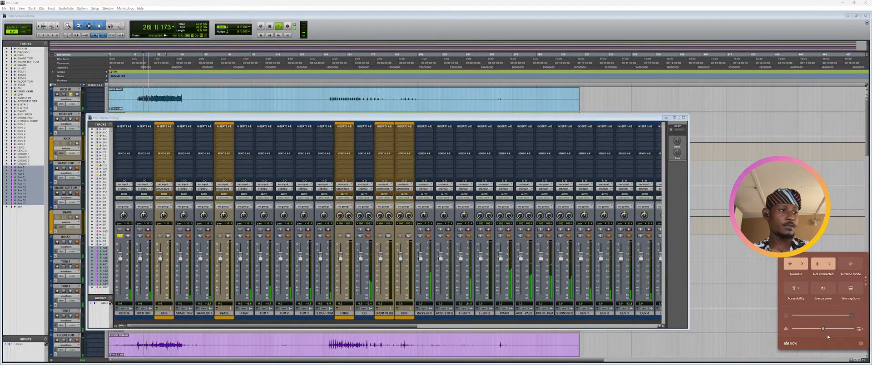
{"action": "left_click_drag", "start_coordinate": [823, 329], "coordinate": [843, 329]}
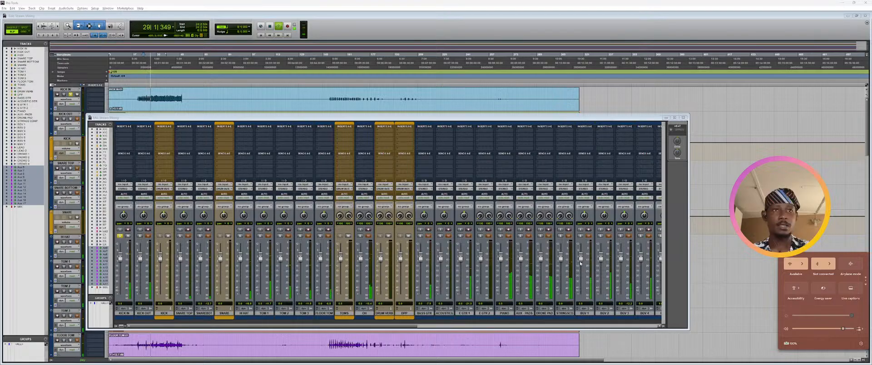
{"action": "left_click", "coordinate": [580, 264]}
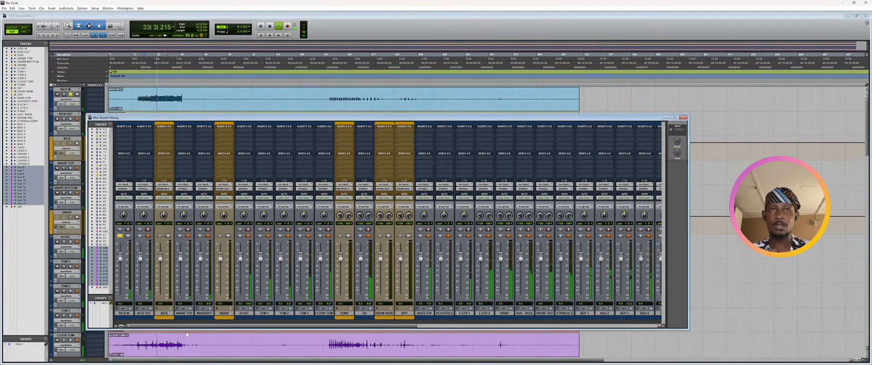
- Insert the mono FabFilter Pro-G gate on the first insert of KICK IN and adjust its threshold
{"action": "left_click", "coordinate": [123, 131]}
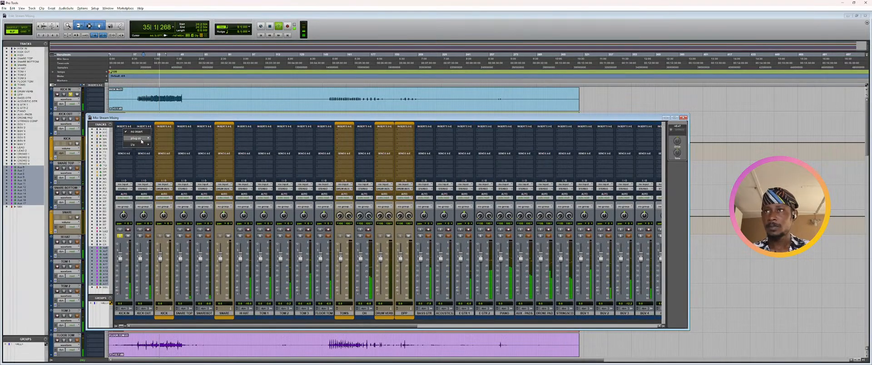
{"action": "mouse_move", "coordinate": [141, 141]}
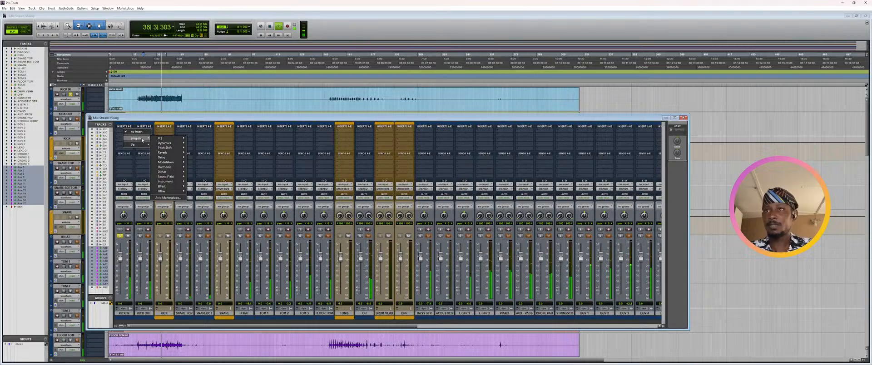
{"action": "mouse_move", "coordinate": [169, 138]}
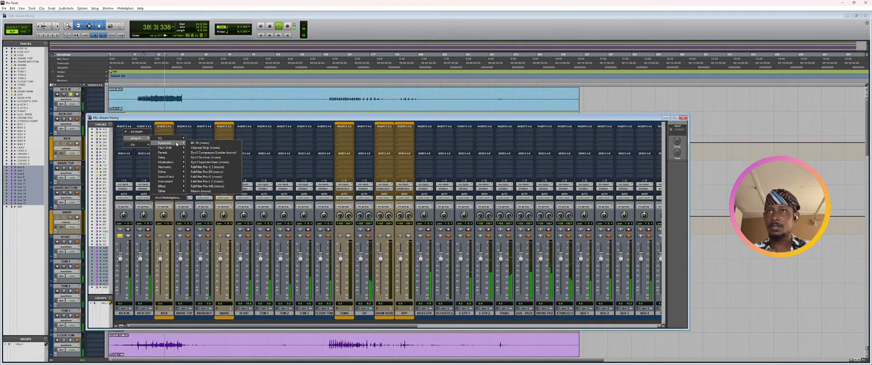
{"action": "left_click", "coordinate": [220, 177]}
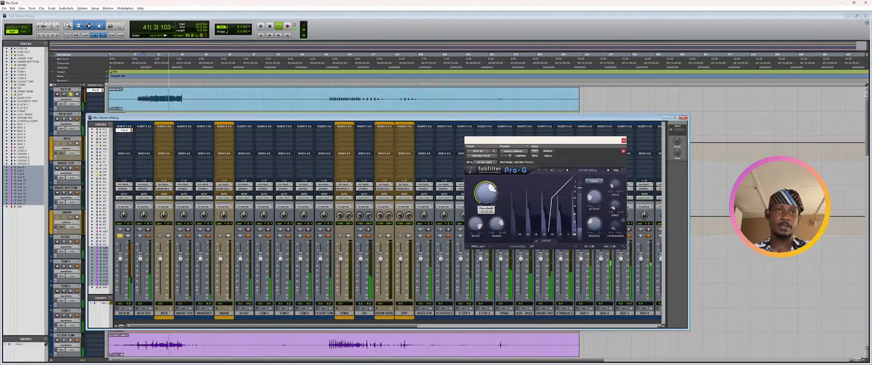
{"action": "left_click_drag", "start_coordinate": [494, 187], "coordinate": [492, 187]}
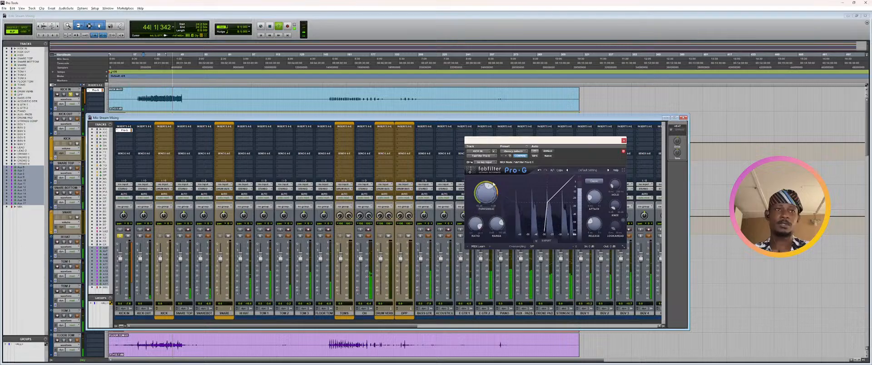
- Show the Pro-G's expert side-chain controls and replay the passage to audition the gated kick
{"action": "mouse_move", "coordinate": [589, 201]}
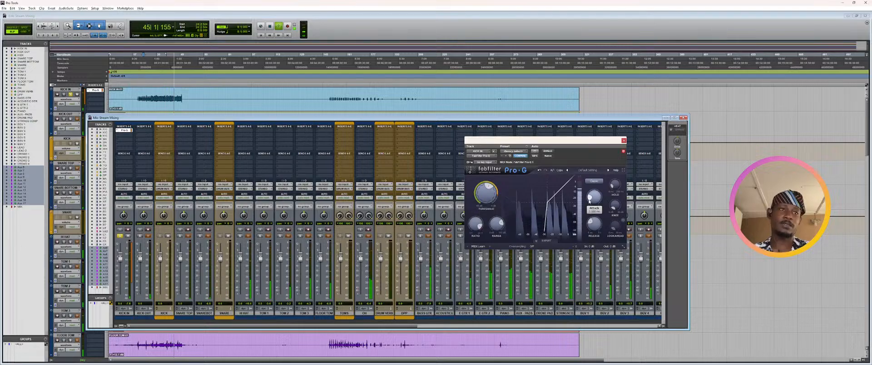
{"action": "left_click", "coordinate": [540, 242]}
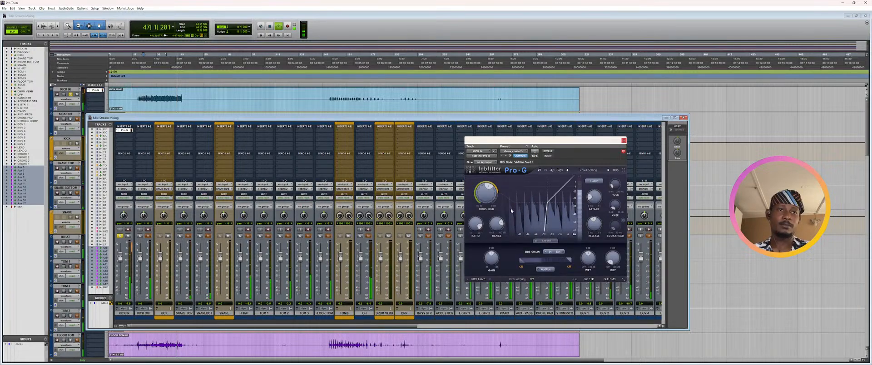
{"action": "key", "text": "space"}
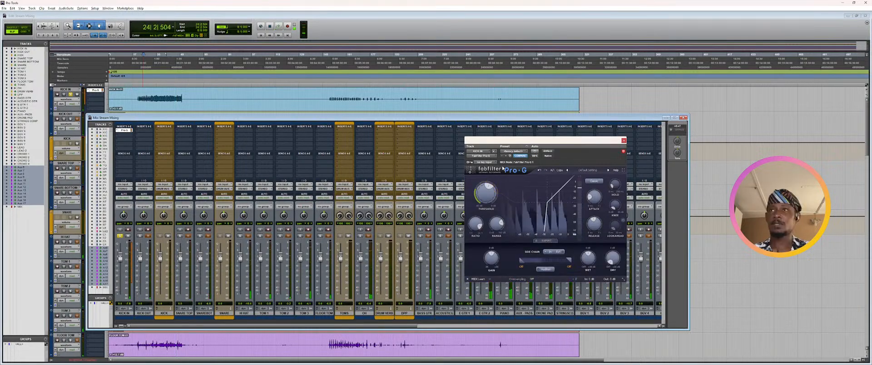
{"action": "key", "text": "space"}
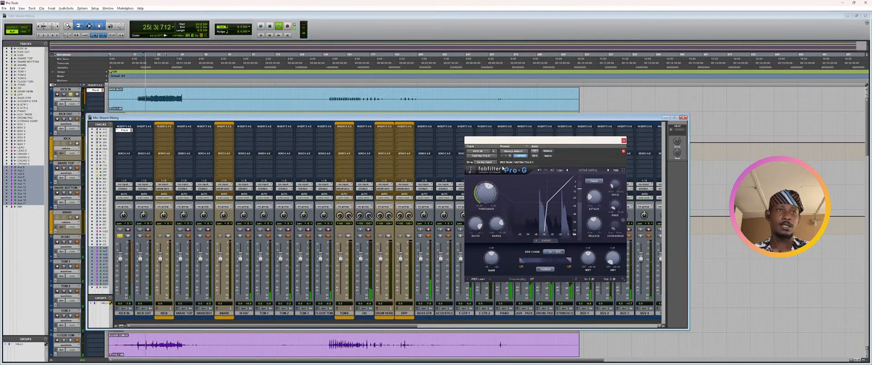
{"action": "key", "text": "space"}
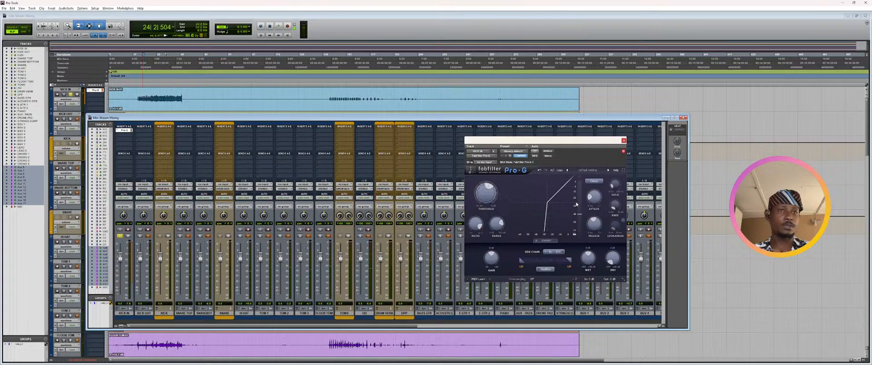
{"action": "key", "text": "space"}
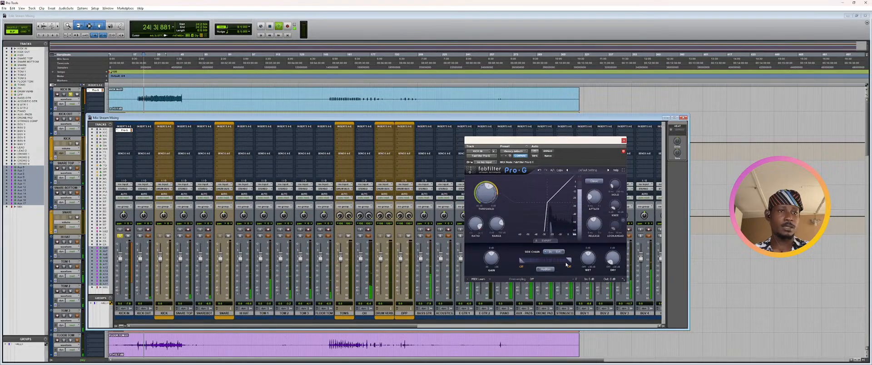
- Lower the Pro-G side chain's upper frequency limit to about 1.4 kHz and fine-tune the threshold while replaying the kick passage
{"action": "left_click_drag", "start_coordinate": [567, 263], "coordinate": [546, 262]}
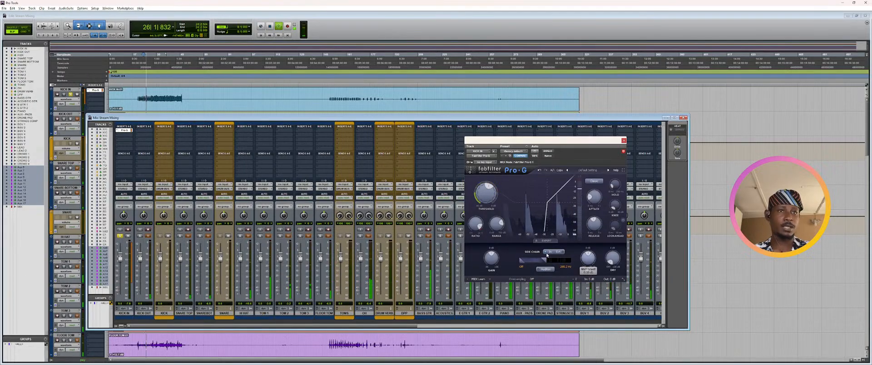
{"action": "mouse_move", "coordinate": [491, 188]}
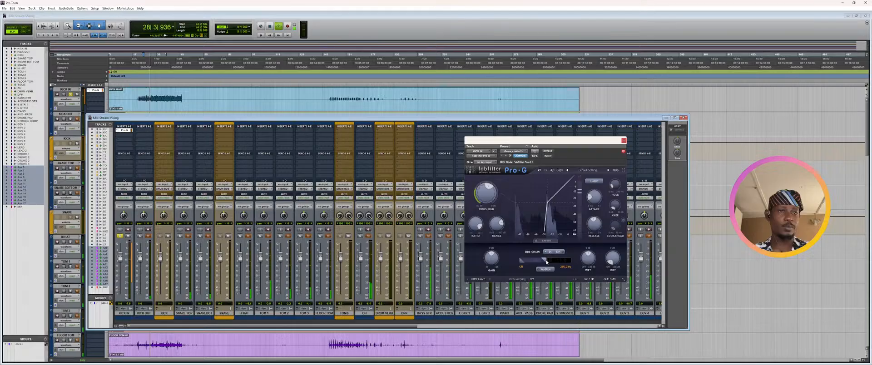
{"action": "left_click_drag", "start_coordinate": [546, 262], "coordinate": [548, 262]}
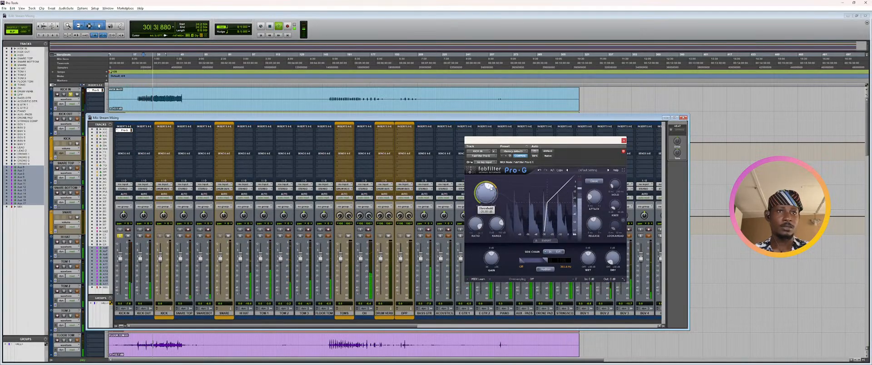
{"action": "left_click_drag", "start_coordinate": [491, 189], "coordinate": [491, 187]}
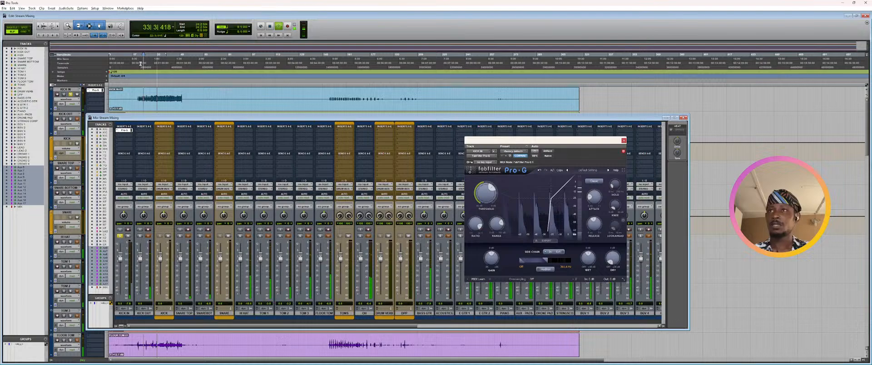
{"action": "left_click", "coordinate": [140, 63]}
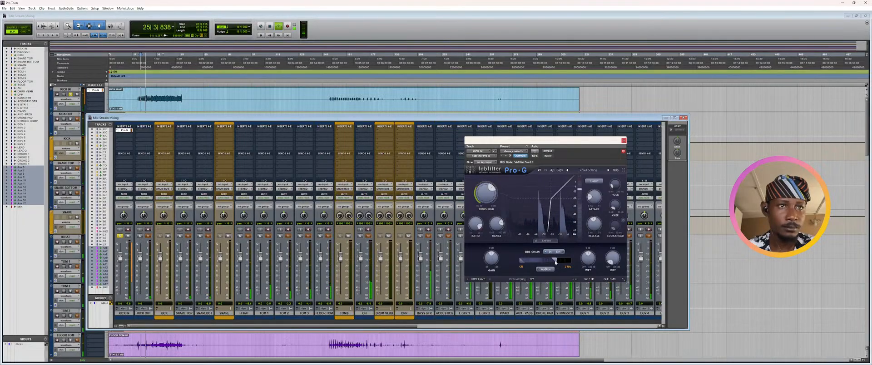
{"action": "left_click_drag", "start_coordinate": [545, 260], "coordinate": [553, 262]}
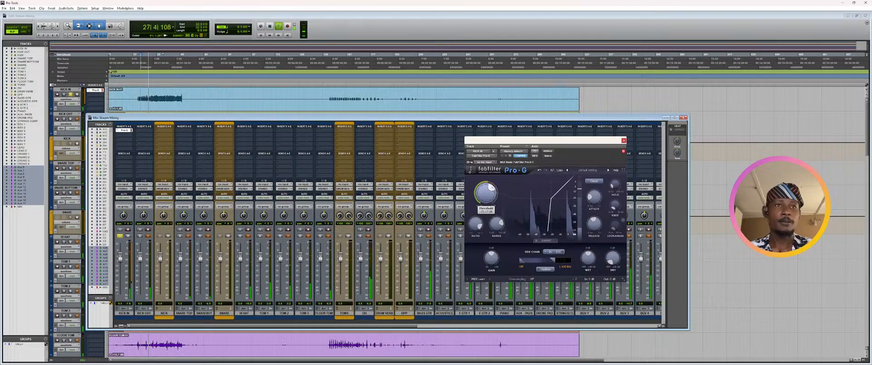
- Fine-tune the threshold, release and range of the KICK IN gate while the passage plays
{"action": "left_click_drag", "start_coordinate": [490, 184], "coordinate": [491, 186]}
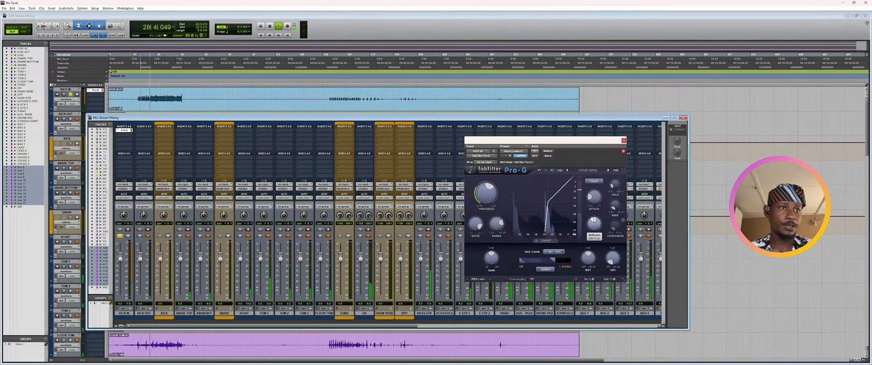
{"action": "left_click_drag", "start_coordinate": [594, 220], "coordinate": [598, 222]}
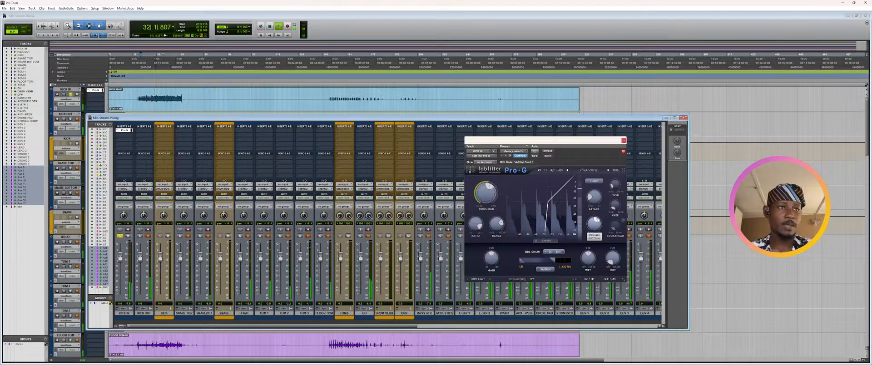
{"action": "mouse_move", "coordinate": [502, 225]}
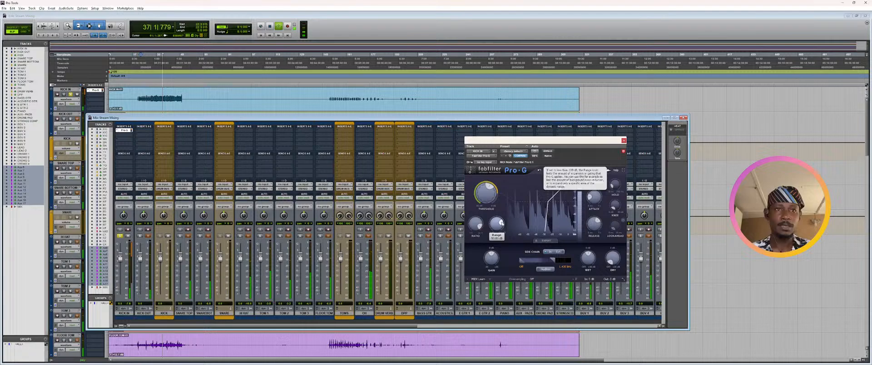
{"action": "left_click_drag", "start_coordinate": [502, 223], "coordinate": [501, 222]}
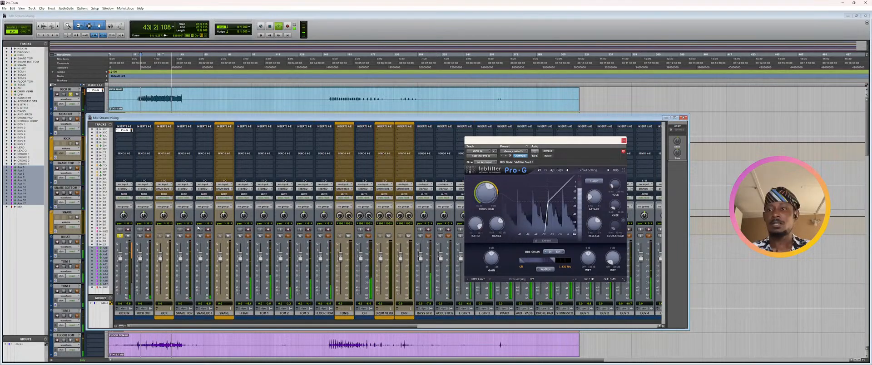
{"action": "mouse_move", "coordinate": [494, 192]}
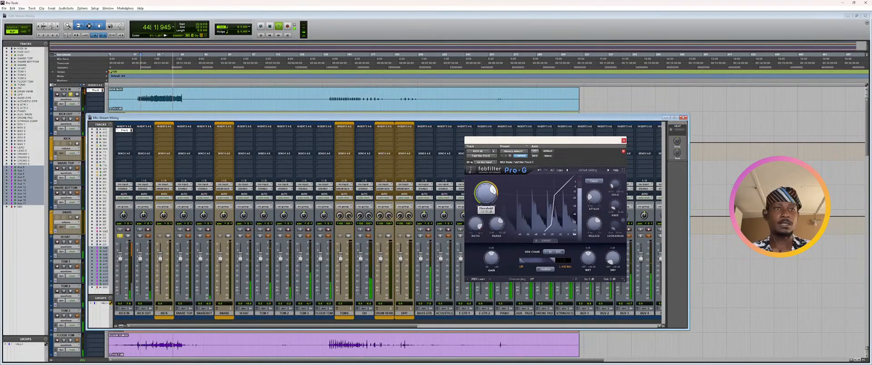
{"action": "left_click_drag", "start_coordinate": [494, 191], "coordinate": [490, 185]}
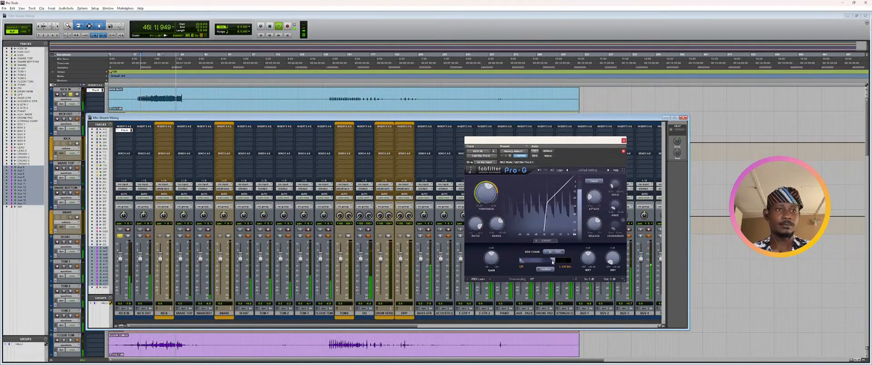
- Lower the gate's side-chain upper frequency limit slightly, replay the passage to check the threshold, and close the Pro-G window
{"action": "mouse_move", "coordinate": [552, 262]}
{"action": "left_mouse_down"}
{"action": "mouse_move", "coordinate": [535, 261]}
{"action": "mouse_move", "coordinate": [553, 261]}
{"action": "left_mouse_up"}
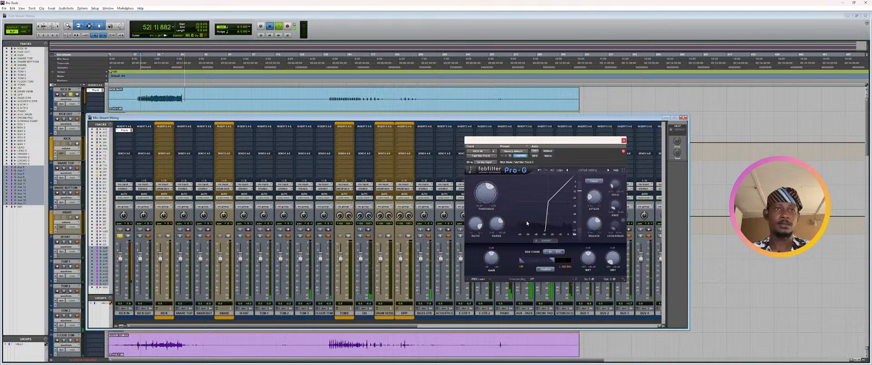
{"action": "key", "text": "space"}
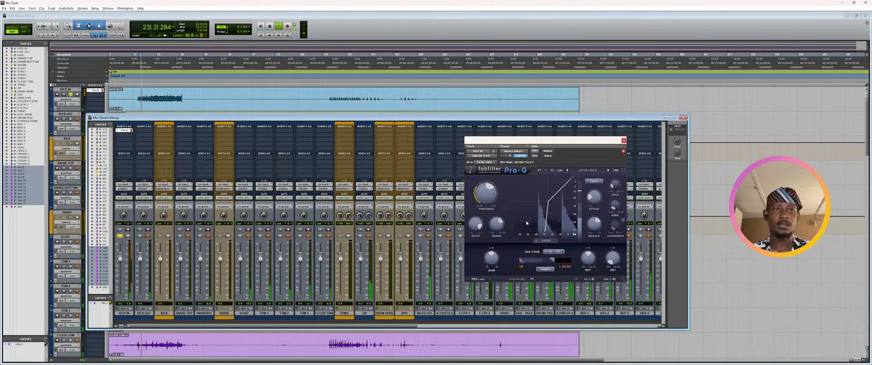
{"action": "mouse_move", "coordinate": [491, 189]}
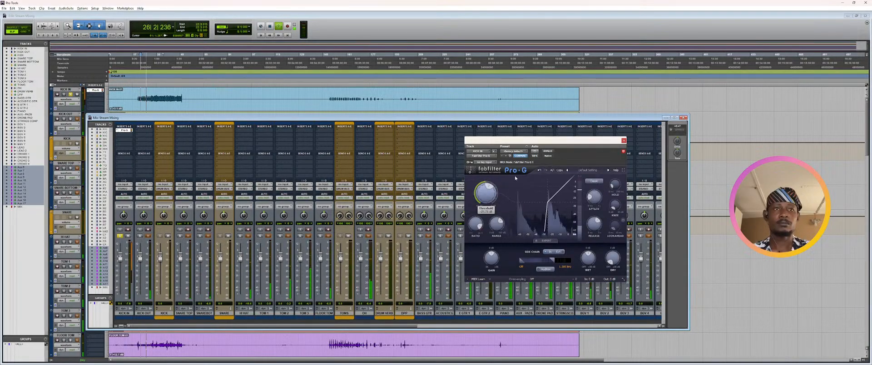
{"action": "left_click", "coordinate": [624, 141]}
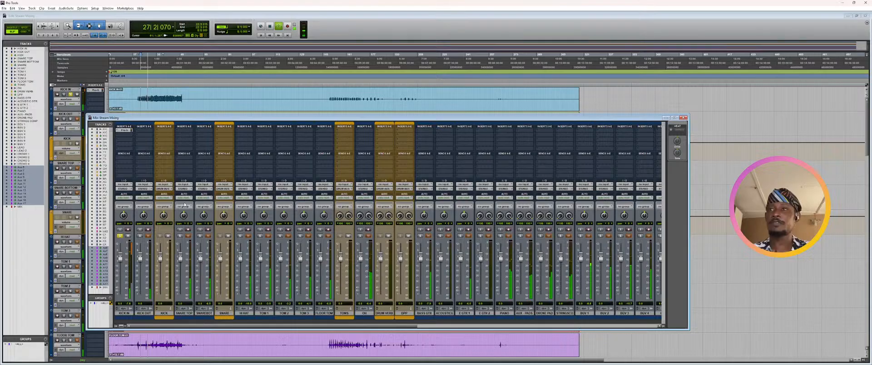
{"action": "left_click", "coordinate": [129, 135]}
{"action": "mouse_move", "coordinate": [148, 144]}
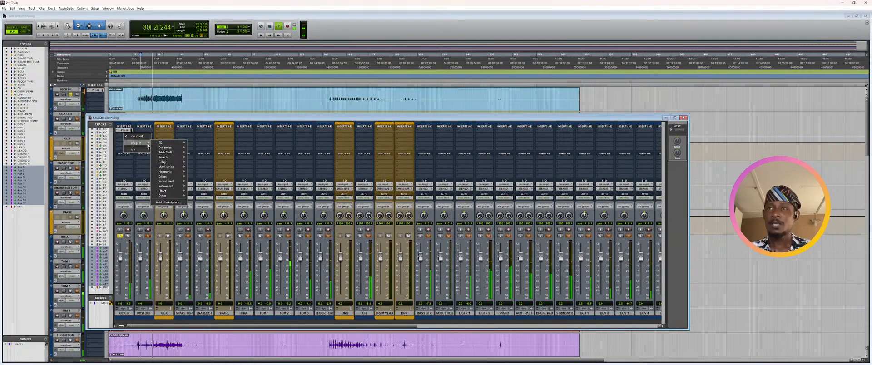
{"action": "mouse_move", "coordinate": [179, 142]}
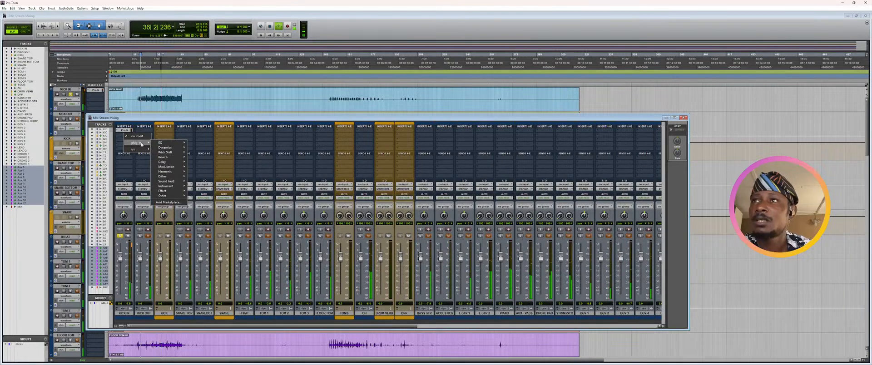
- Select a short passage starting at about bar 22 in the timeline and play it on a loop
{"action": "left_click", "coordinate": [140, 61]}
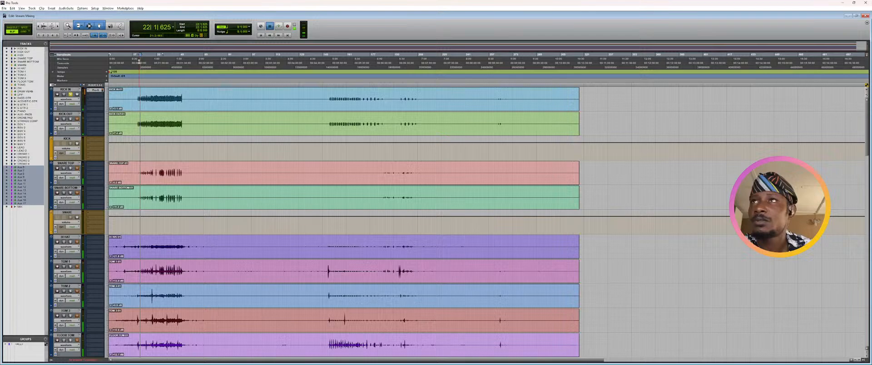
{"action": "left_click_drag", "start_coordinate": [139, 61], "coordinate": [146, 67]}
{"action": "key", "text": "space"}
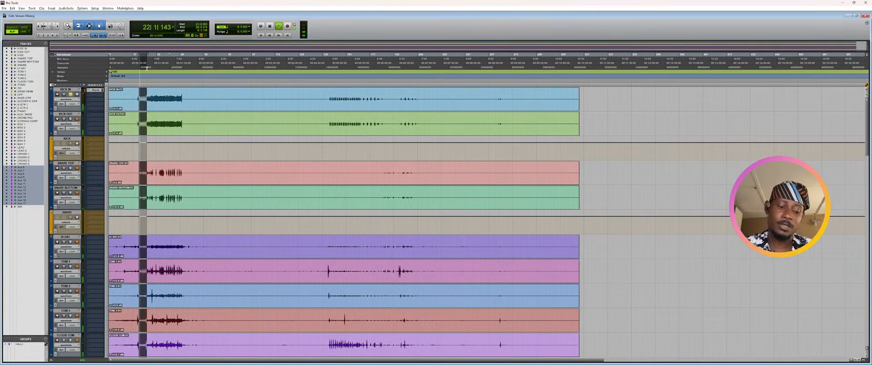
- Show the mixer and insert the FabFilter Pro-Q 3 equalizer on the second insert of KICK IN
{"action": "key", "text": "ctrl+equal"}
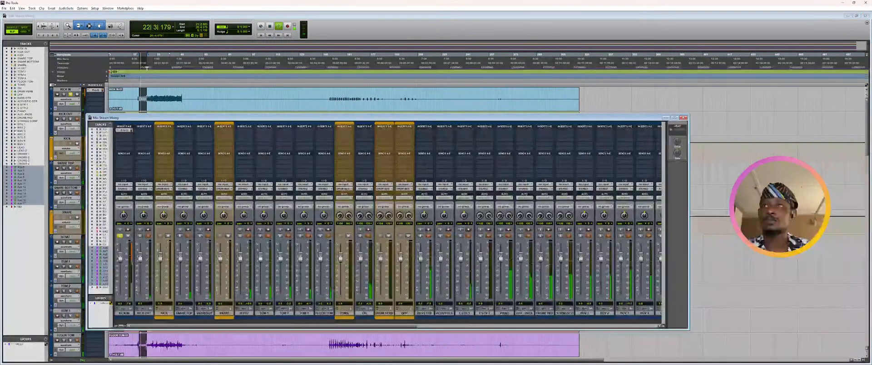
{"action": "left_click", "coordinate": [122, 135]}
{"action": "mouse_move", "coordinate": [129, 143]}
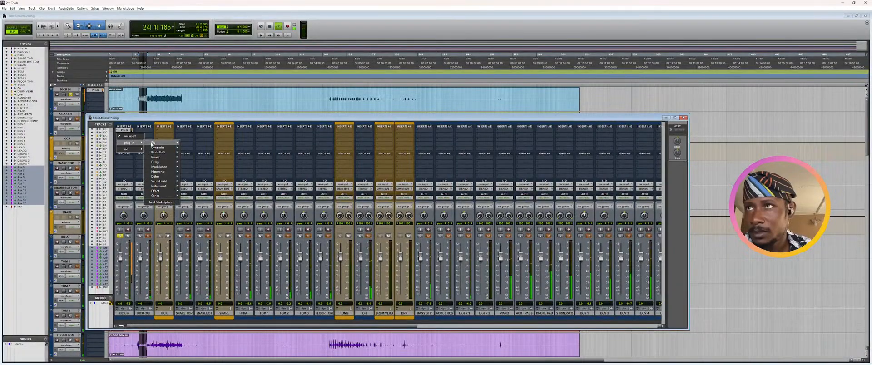
{"action": "mouse_move", "coordinate": [156, 149]}
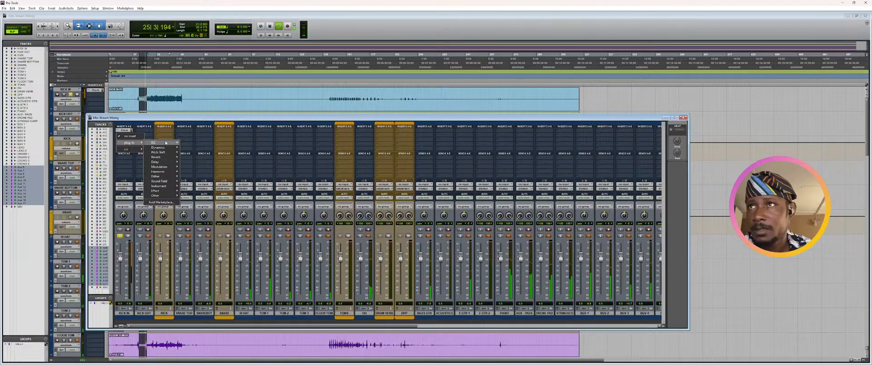
{"action": "left_click", "coordinate": [198, 155]}
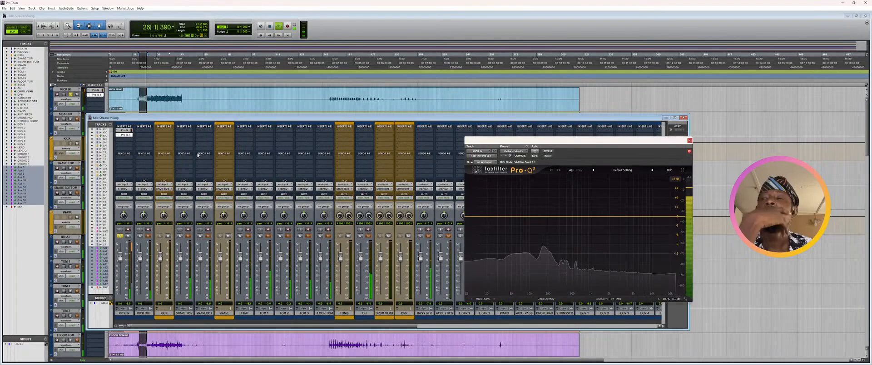
- Check the live stream in OBS, return to Pro Tools and move the Pro-Q 3 window closer to the KICK IN strip
{"action": "key", "text": "alt+Tab"}
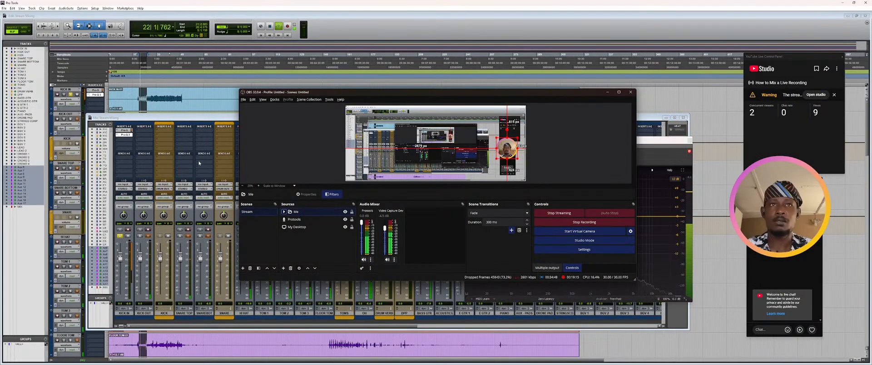
{"action": "left_click", "coordinate": [199, 163]}
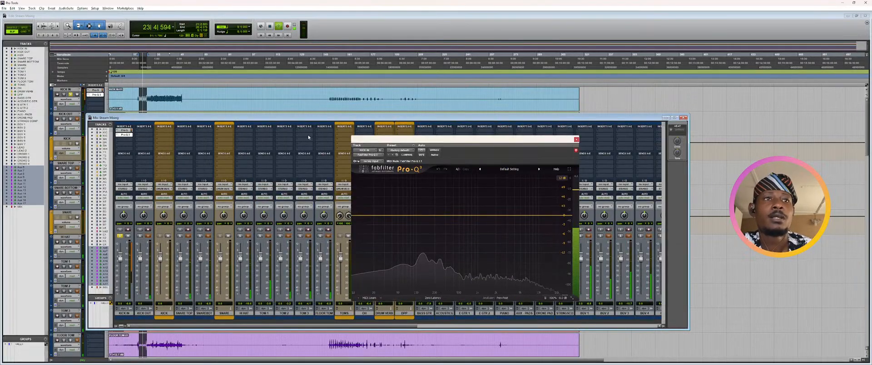
{"action": "left_click_drag", "start_coordinate": [415, 141], "coordinate": [281, 134]}
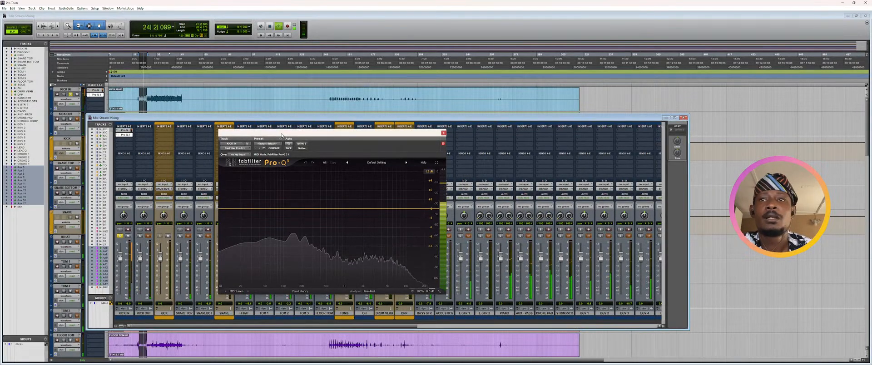
- Shape the KICK IN EQ with a deep low-mid cut, a shallower cut above it and a high-frequency boost
{"action": "double_click", "coordinate": [316, 186]}
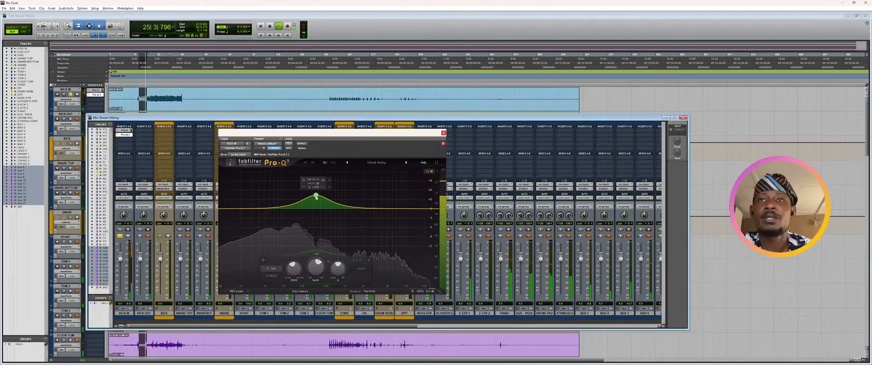
{"action": "left_click_drag", "start_coordinate": [316, 186], "coordinate": [316, 242]}
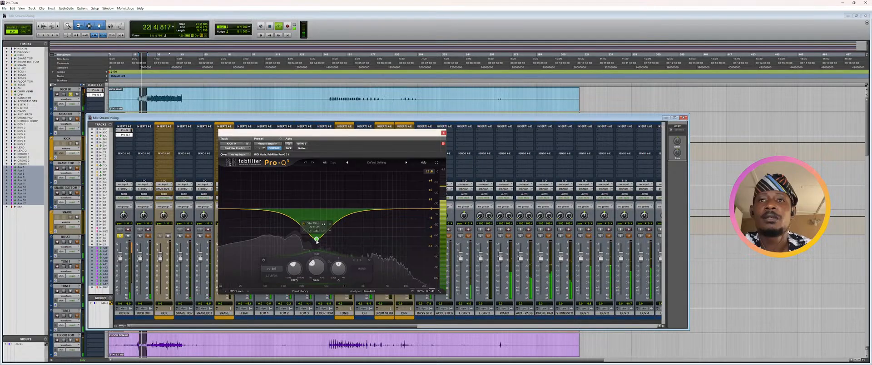
{"action": "left_click", "coordinate": [353, 218]}
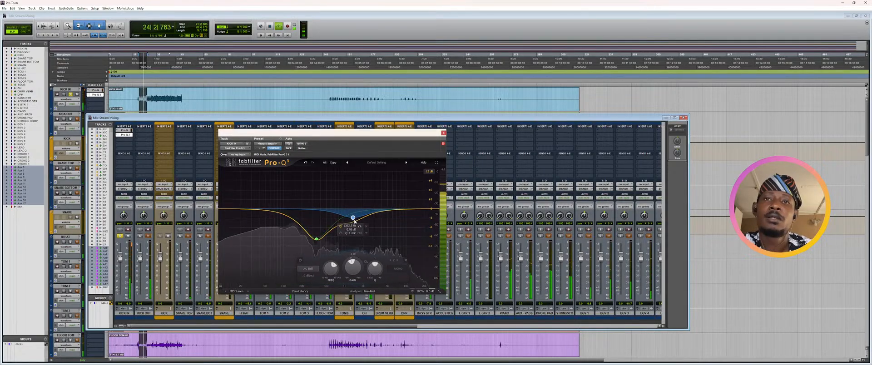
{"action": "left_click_drag", "start_coordinate": [396, 210], "coordinate": [410, 200]}
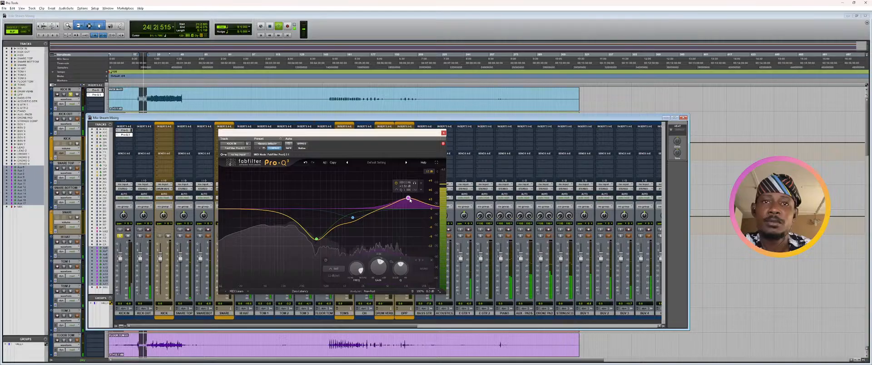
- Add a low-cut band to the KICK IN EQ and raise its cutoff frequency
{"action": "left_click", "coordinate": [222, 209]}
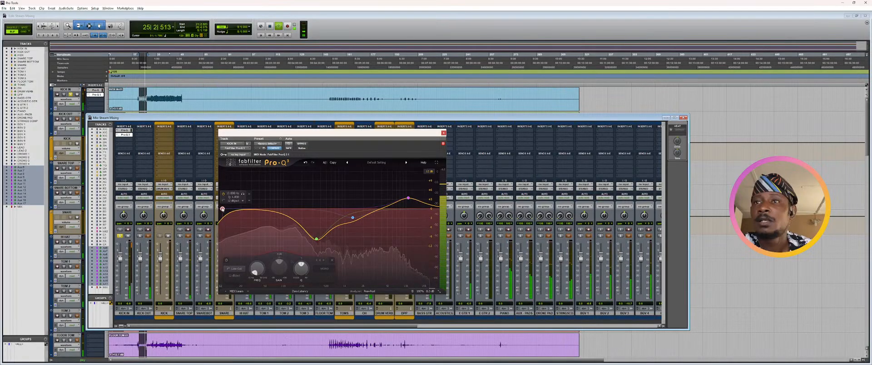
{"action": "left_click_drag", "start_coordinate": [222, 209], "coordinate": [250, 211]}
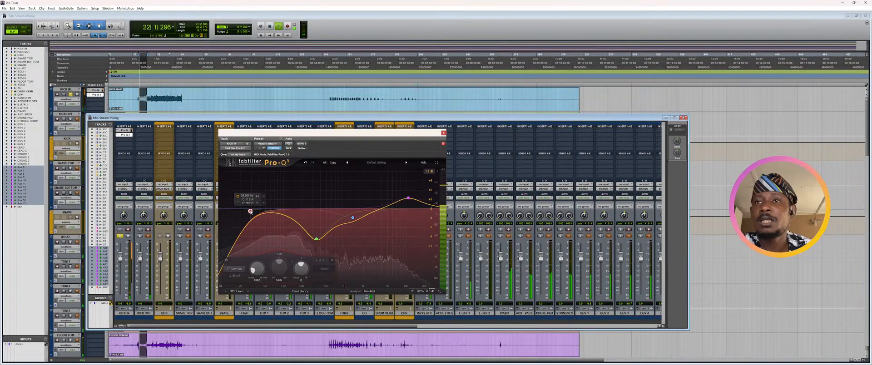
{"action": "left_click_drag", "start_coordinate": [250, 212], "coordinate": [257, 210]}
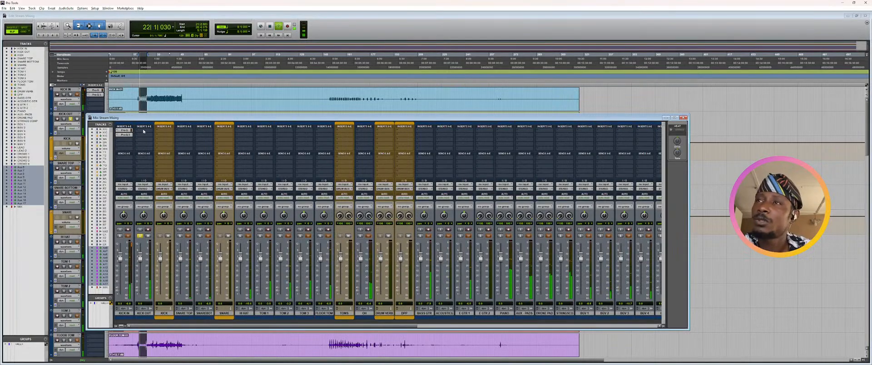
- Select a longer loop passage starting at about bar 24 in the timeline and return to the mixer while it plays
{"action": "left_click", "coordinate": [144, 132]}
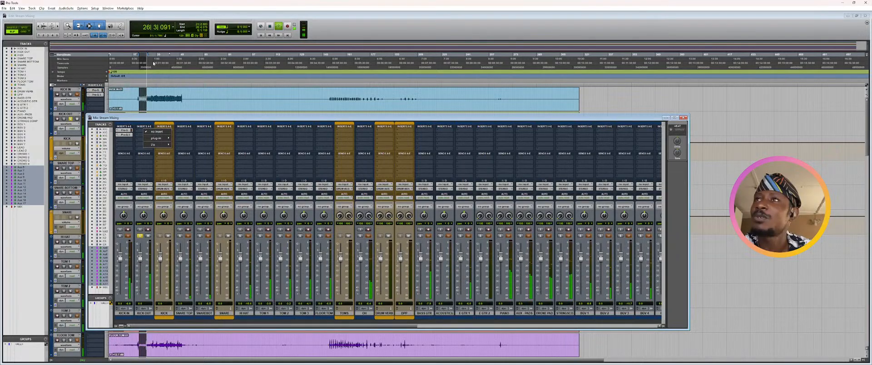
{"action": "left_click", "coordinate": [153, 63]}
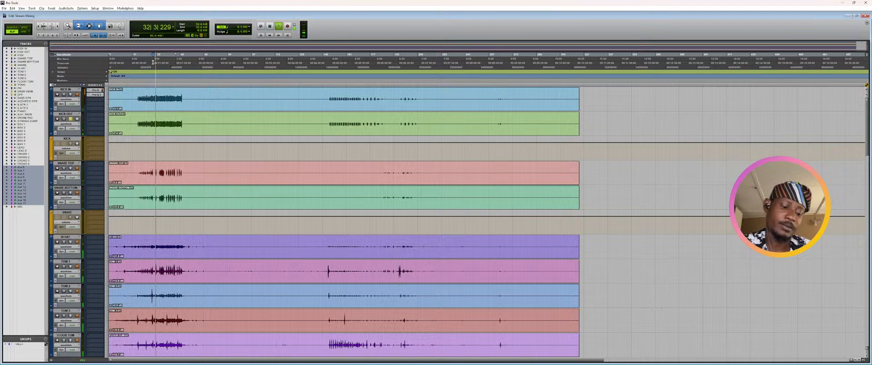
{"action": "left_click_drag", "start_coordinate": [143, 66], "coordinate": [160, 67]}
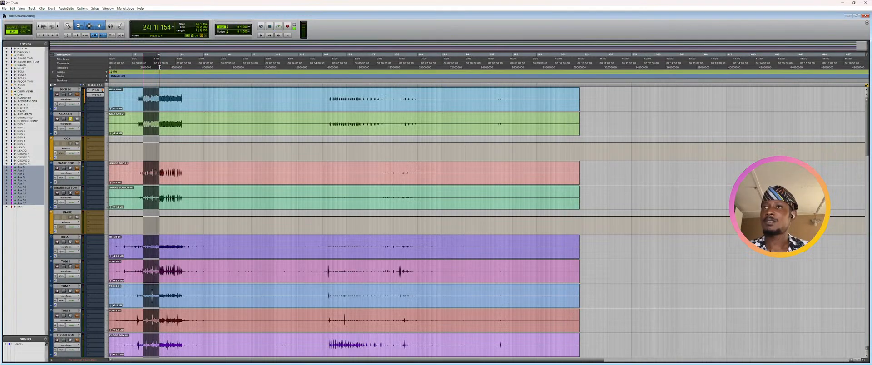
{"action": "key", "text": "ctrl+equal"}
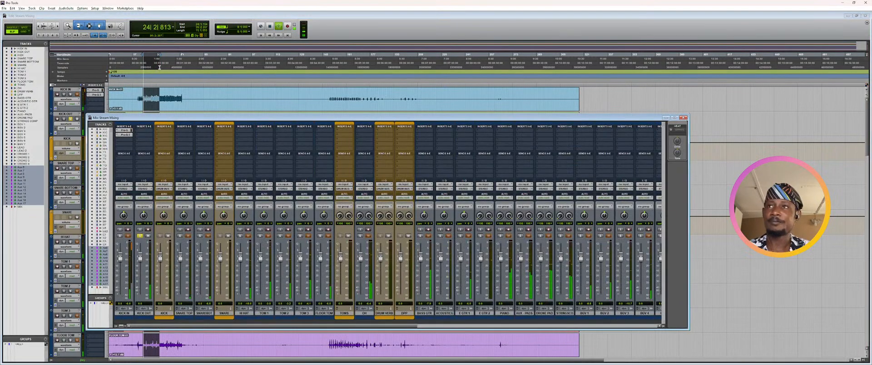
- Switch to OBS and open the filters of the Video Capture Device source
{"action": "left_click", "coordinate": [137, 130]}
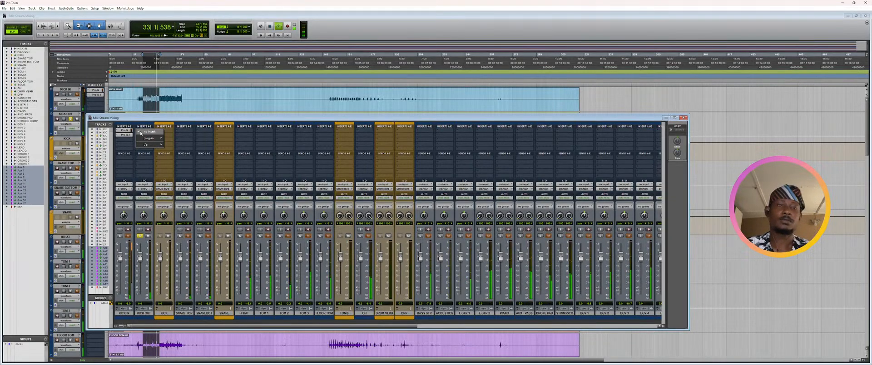
{"action": "key", "text": "alt+Tab"}
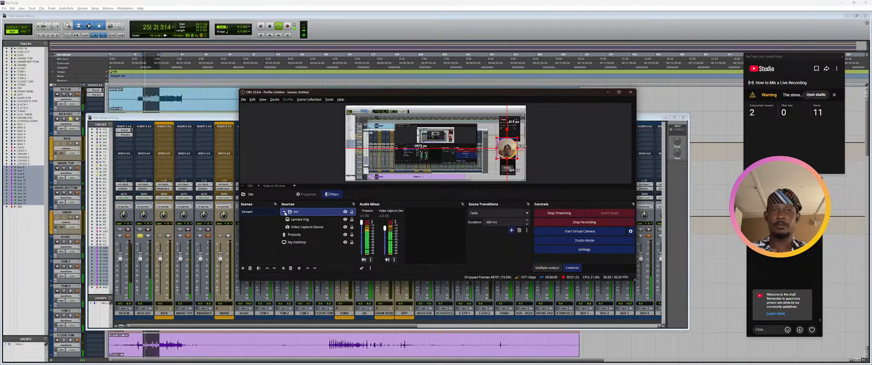
{"action": "left_click", "coordinate": [288, 221]}
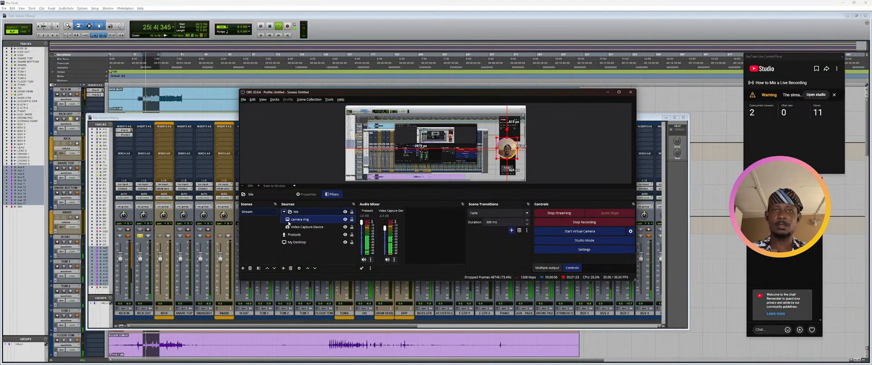
{"action": "left_click", "coordinate": [296, 235]}
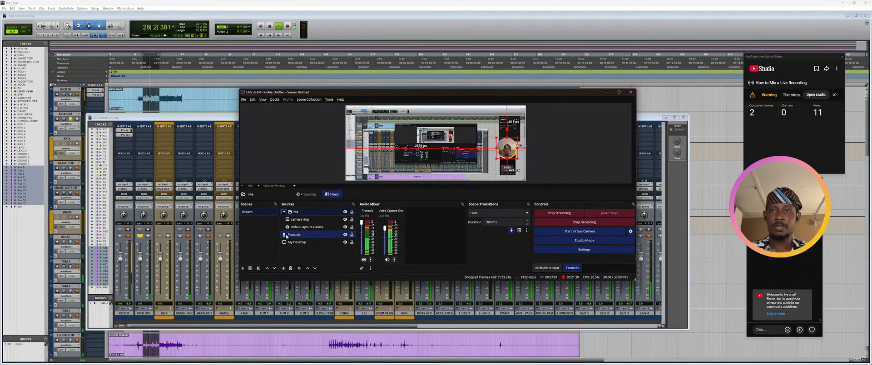
{"action": "left_click", "coordinate": [298, 228]}
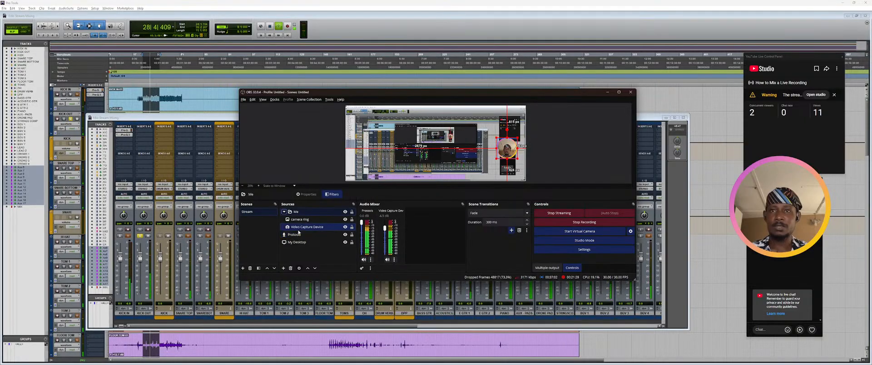
{"action": "right_click", "coordinate": [299, 229]}
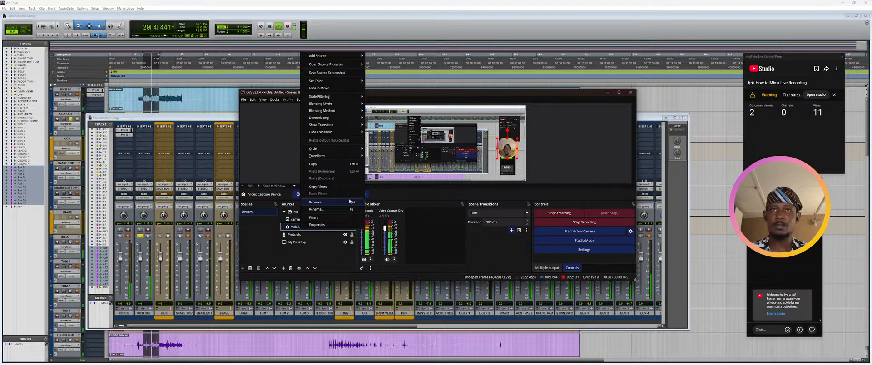
{"action": "left_click", "coordinate": [330, 222]}
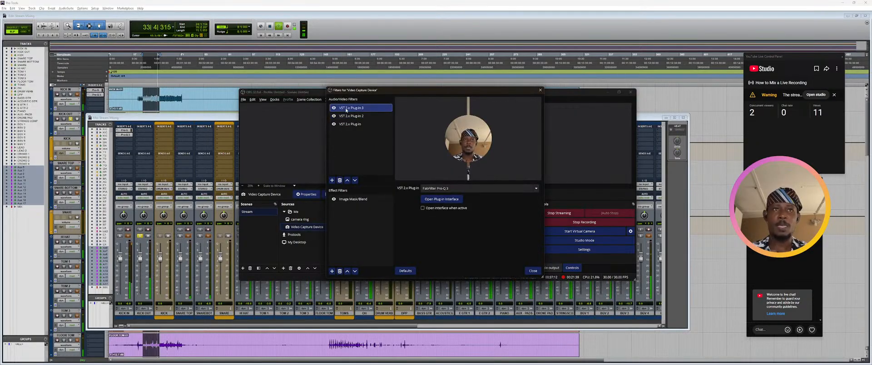
- Adjust the threshold of the FabFilter Pro-G gate in the second VST filter, and close the plug-in and filter windows
{"action": "left_click", "coordinate": [352, 116]}
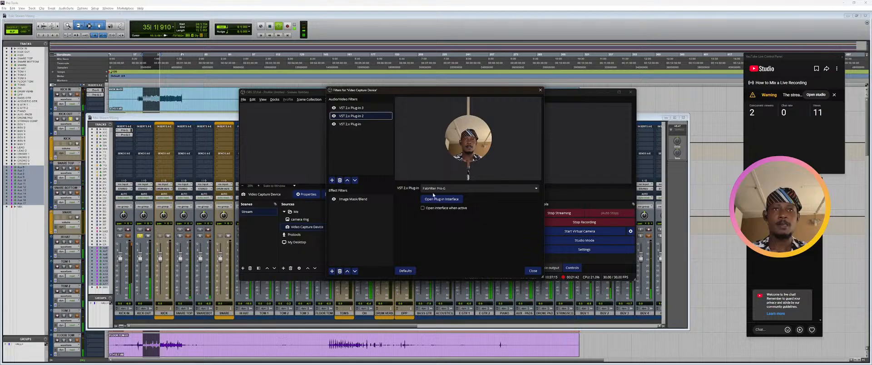
{"action": "left_click", "coordinate": [437, 200]}
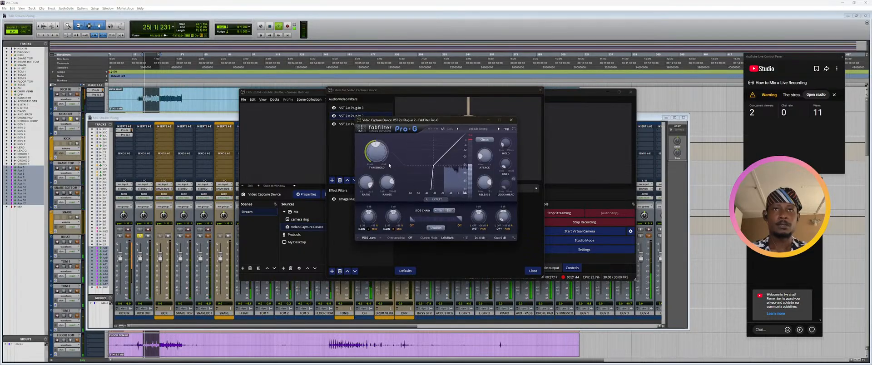
{"action": "left_click_drag", "start_coordinate": [377, 146], "coordinate": [379, 149]}
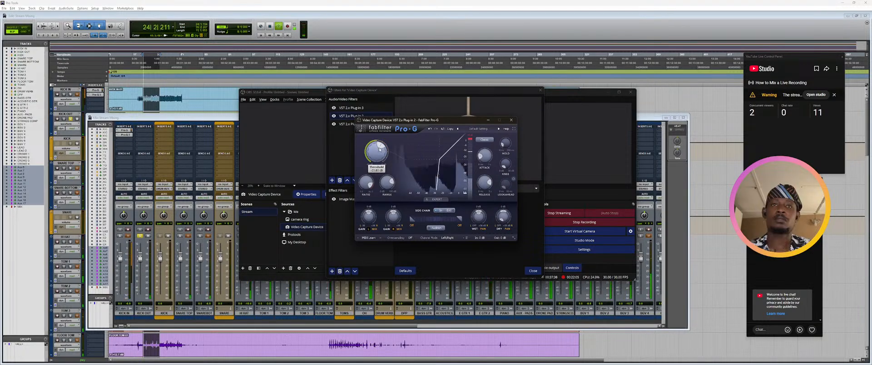
{"action": "left_click_drag", "start_coordinate": [379, 149], "coordinate": [383, 148]}
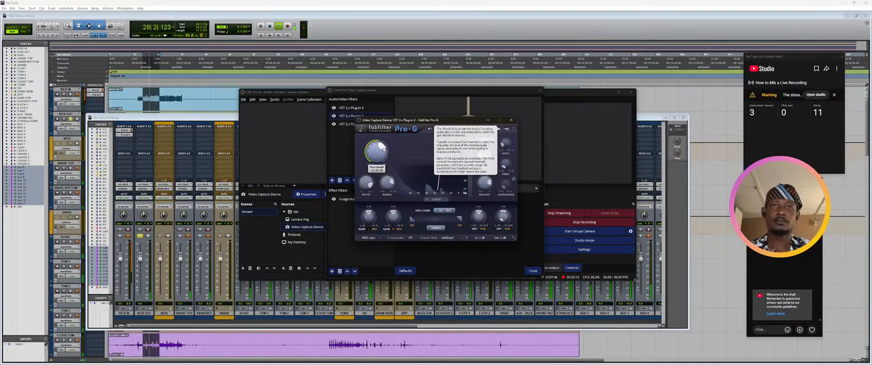
{"action": "left_click", "coordinate": [511, 120]}
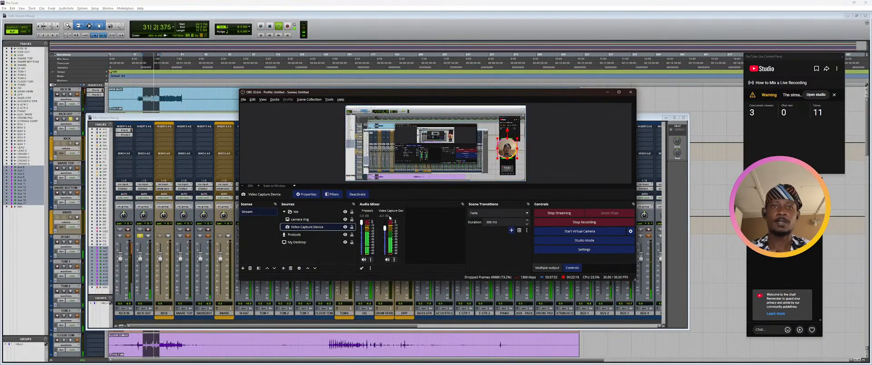
- Return to the Pro Tools mixer and insert the mono FabFilter Pro-G gate on the KICK OUT track
{"action": "left_click", "coordinate": [220, 227]}
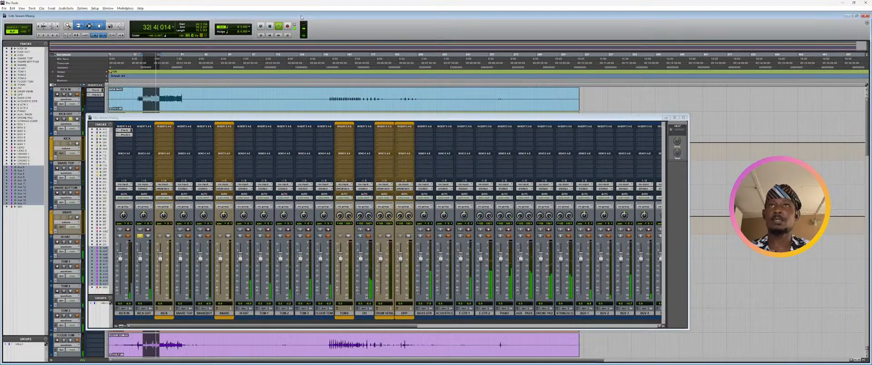
{"action": "key", "text": "ctrl+equal"}
{"action": "key", "text": "ctrl+equal"}
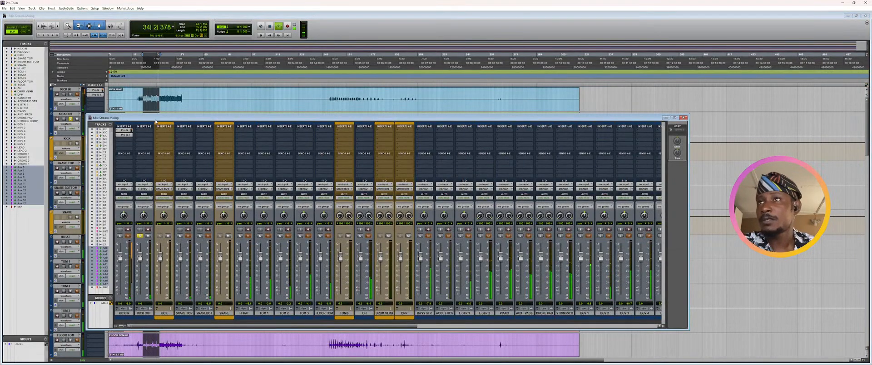
{"action": "left_click", "coordinate": [162, 130]}
{"action": "mouse_move", "coordinate": [169, 141]}
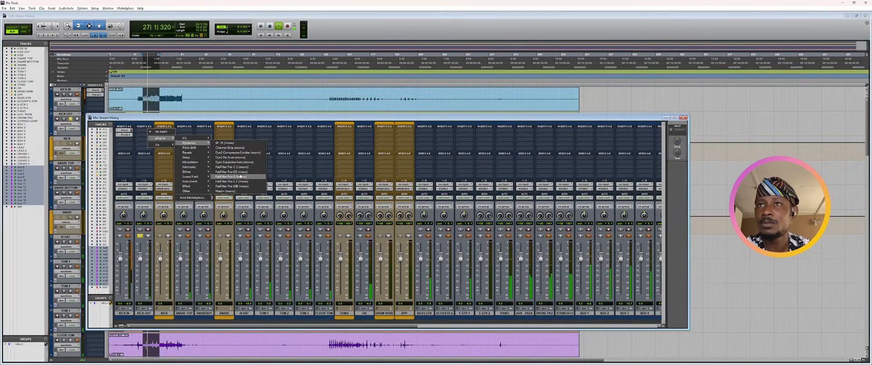
{"action": "left_click", "coordinate": [241, 176]}
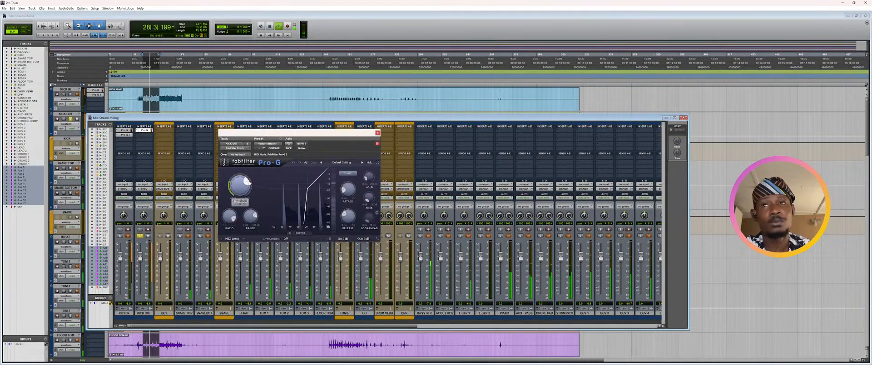
- Adjust the KICK OUT gate's threshold and release, and compare its settings with the KICK IN gate
{"action": "left_click_drag", "start_coordinate": [249, 184], "coordinate": [243, 180]}
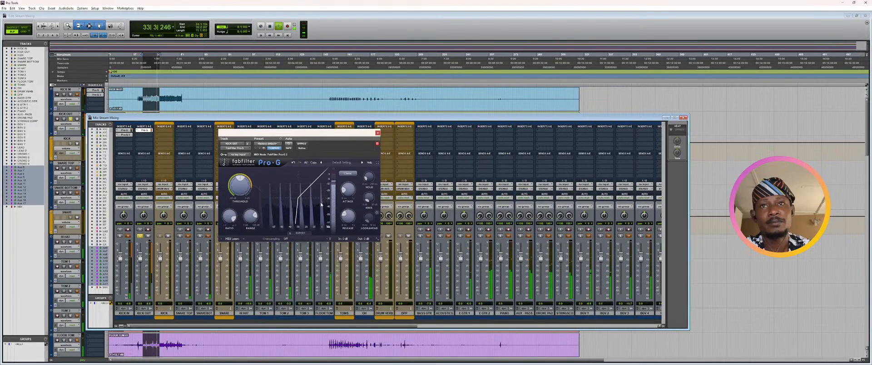
{"action": "left_click_drag", "start_coordinate": [351, 215], "coordinate": [352, 209]}
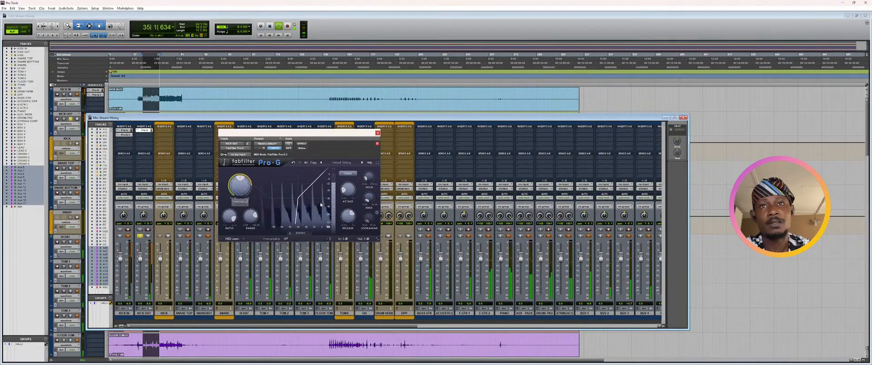
{"action": "left_click", "coordinate": [123, 130]}
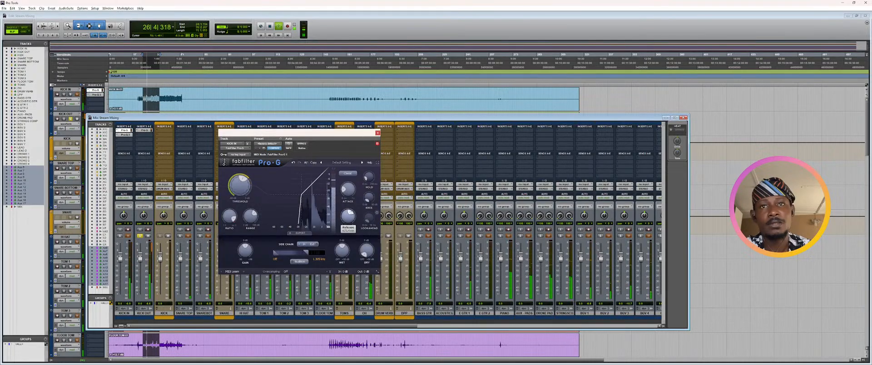
{"action": "left_click", "coordinate": [378, 134]}
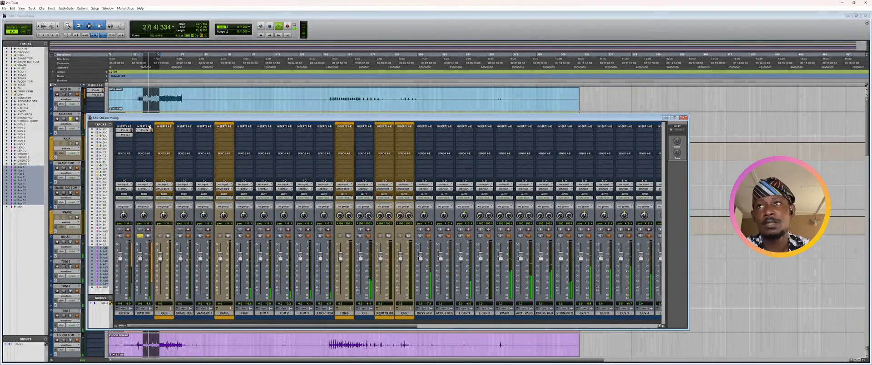
{"action": "left_click", "coordinate": [144, 130]}
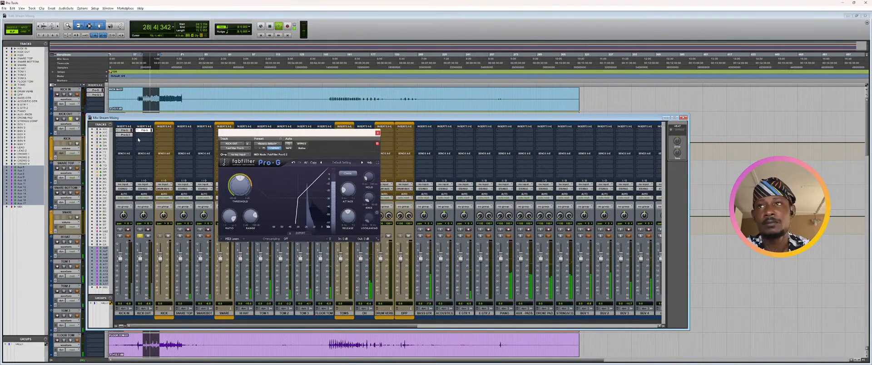
- Insert the mono FabFilter Pro-Q 3 after the KICK OUT gate and add a deep low-mid cut with a shallower cut above it
{"action": "left_click", "coordinate": [142, 135]}
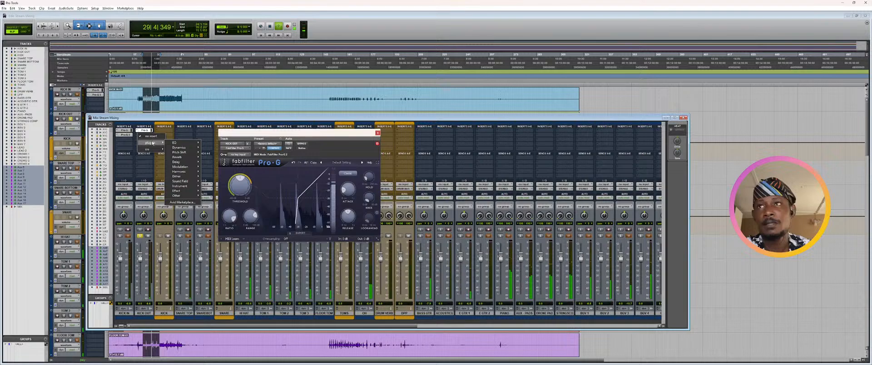
{"action": "mouse_move", "coordinate": [180, 142]}
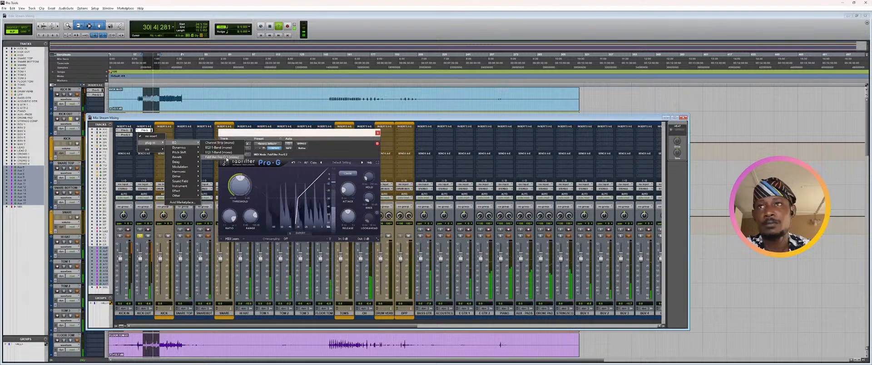
{"action": "left_click", "coordinate": [226, 159]}
{"action": "left_click_drag", "start_coordinate": [313, 210], "coordinate": [312, 247]}
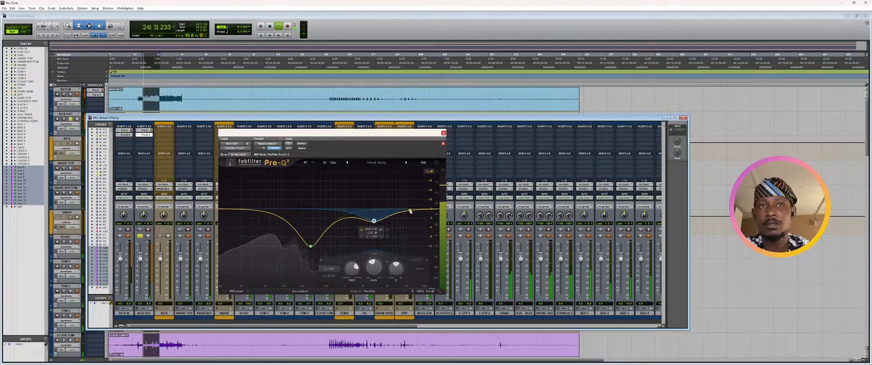
- Add a high-frequency boost to the KICK OUT EQ, change it to a bell shape and adjust its width
{"action": "left_click_drag", "start_coordinate": [412, 209], "coordinate": [412, 205]}
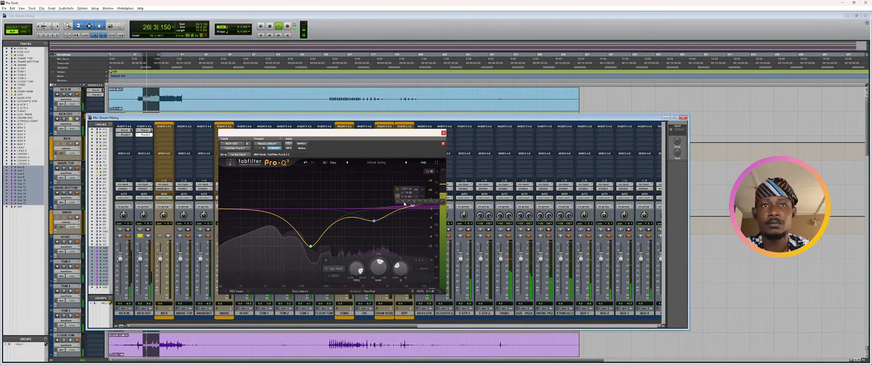
{"action": "left_click", "coordinate": [398, 202]}
{"action": "scroll", "coordinate": [413, 203], "scroll_direction": "up", "scroll_amount": 5}
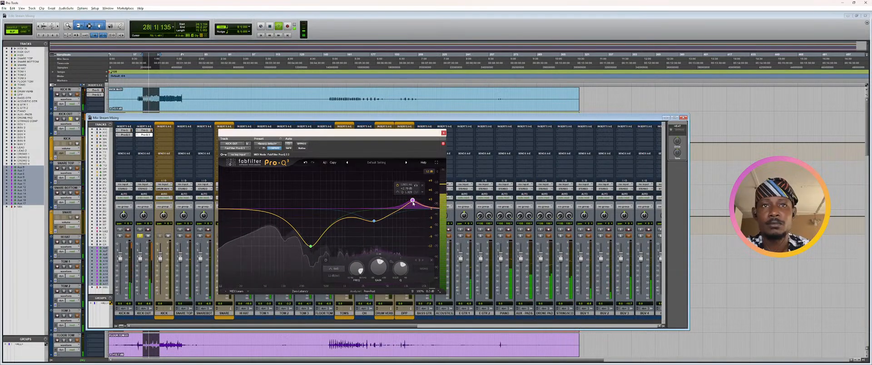
{"action": "scroll", "coordinate": [413, 203], "scroll_direction": "down", "scroll_amount": 1}
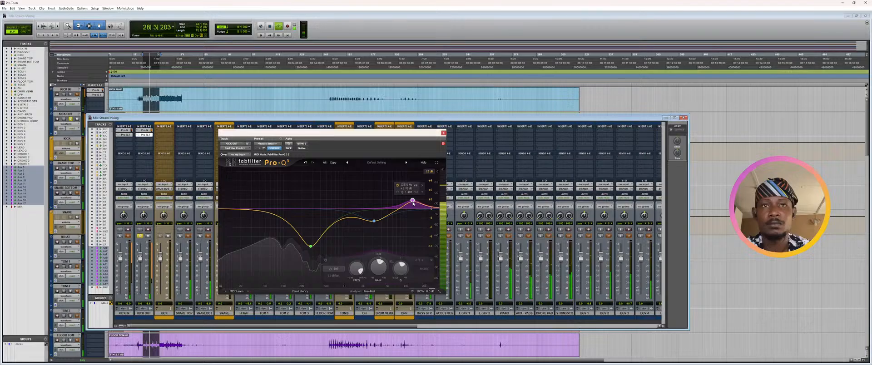
- Boost the low end of the KICK OUT EQ with a bell band and add a low-cut band with a raised cutoff frequency
{"action": "left_click", "coordinate": [271, 209]}
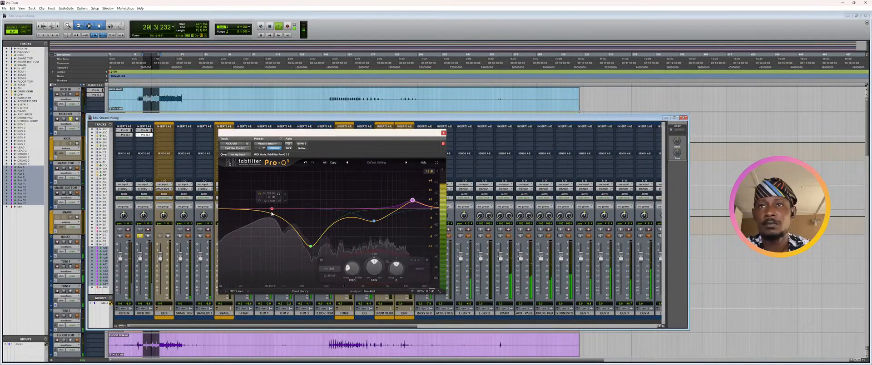
{"action": "left_click_drag", "start_coordinate": [271, 212], "coordinate": [271, 203]}
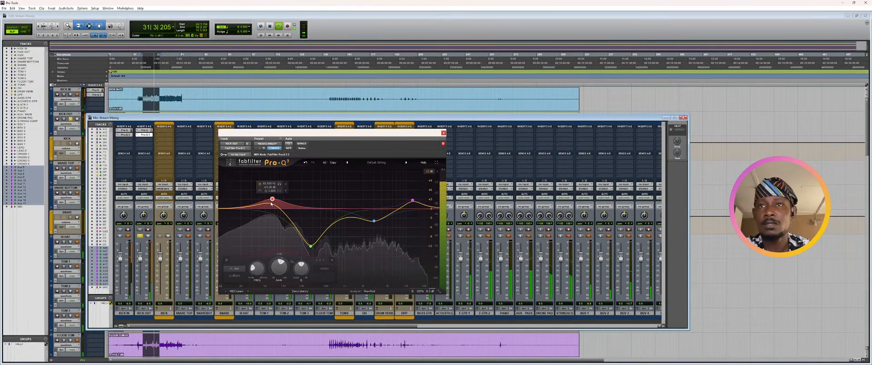
{"action": "left_click", "coordinate": [222, 208]}
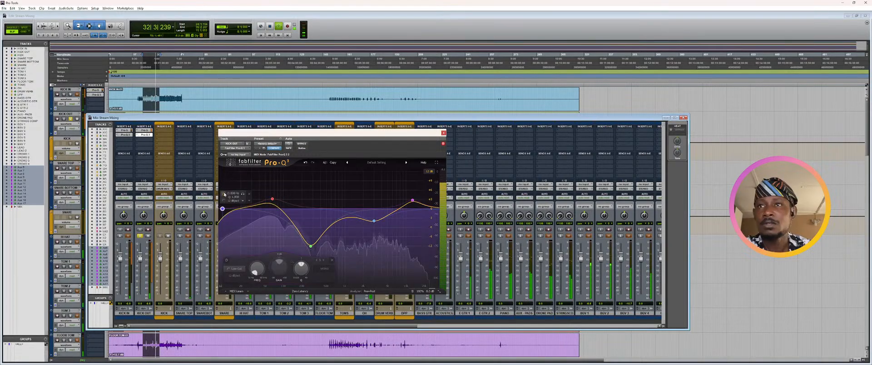
{"action": "double_click", "coordinate": [232, 193]}
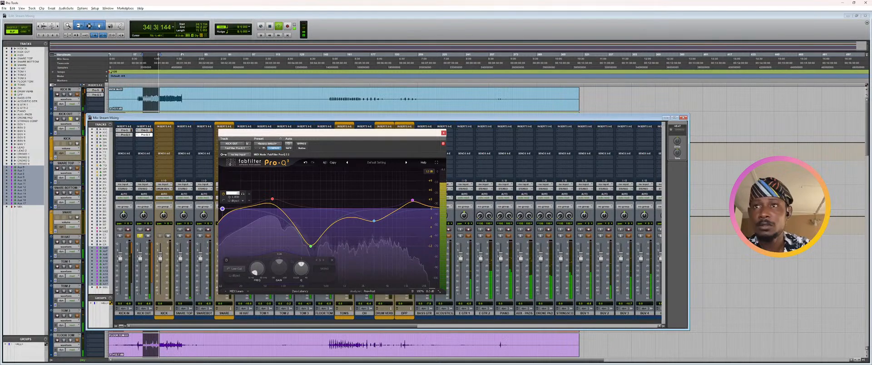
{"action": "key", "text": "Return"}
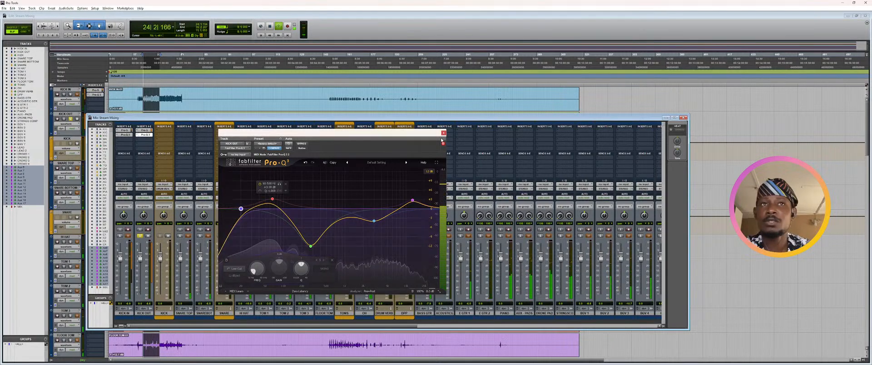
- Close the KICK OUT EQ and solo KICK IN together with KICK OUT
{"action": "left_click", "coordinate": [443, 133]}
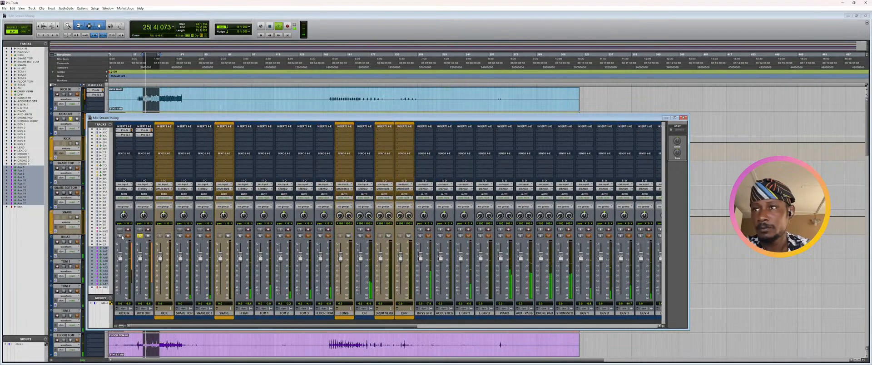
{"action": "left_click", "coordinate": [120, 236]}
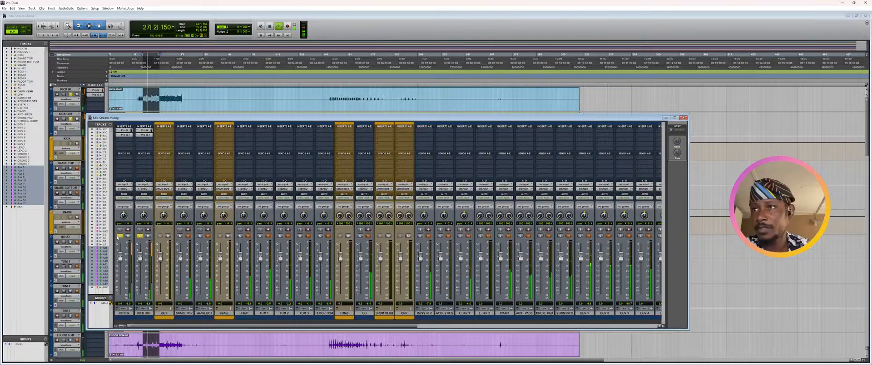
{"action": "left_click", "coordinate": [120, 236]}
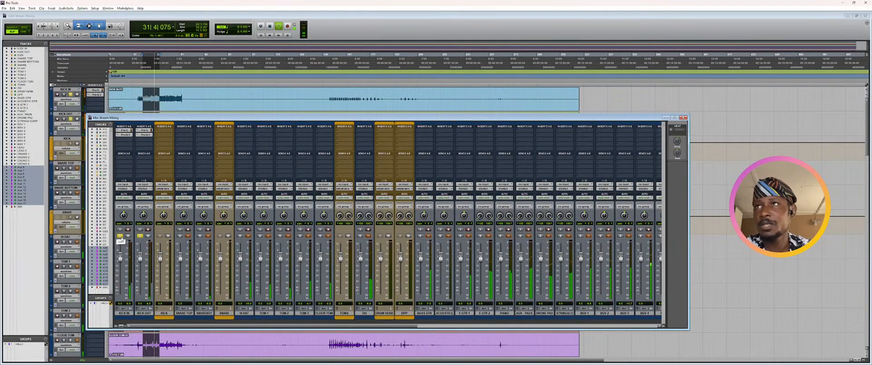
- Toggle the phase inversion on the KICK OUT EQ's output to compare its polarity against KICK IN, and close the EQ
{"action": "left_click", "coordinate": [120, 236]}
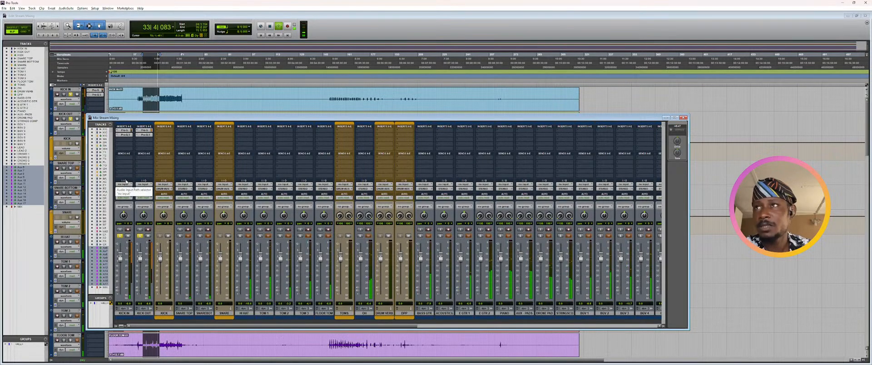
{"action": "left_click", "coordinate": [145, 135]}
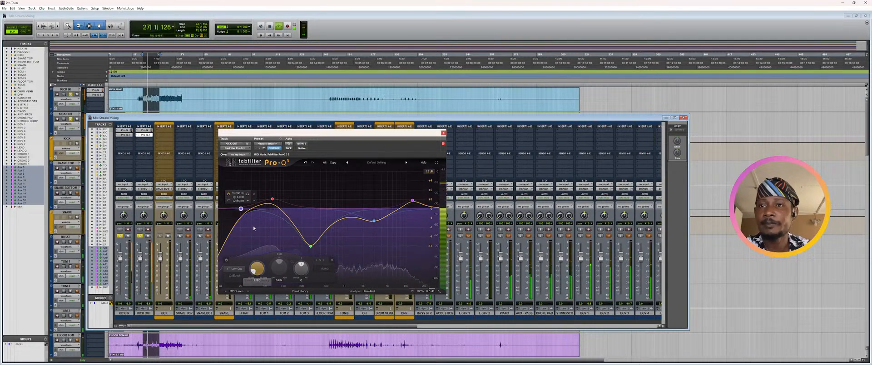
{"action": "mouse_move", "coordinate": [419, 287]}
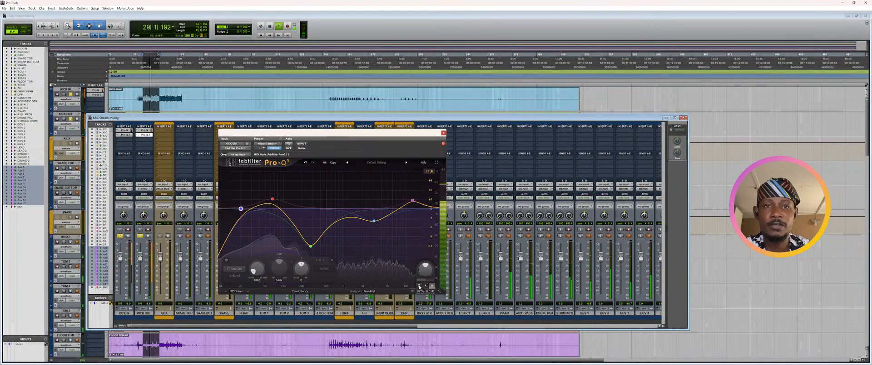
{"action": "left_click", "coordinate": [419, 287]}
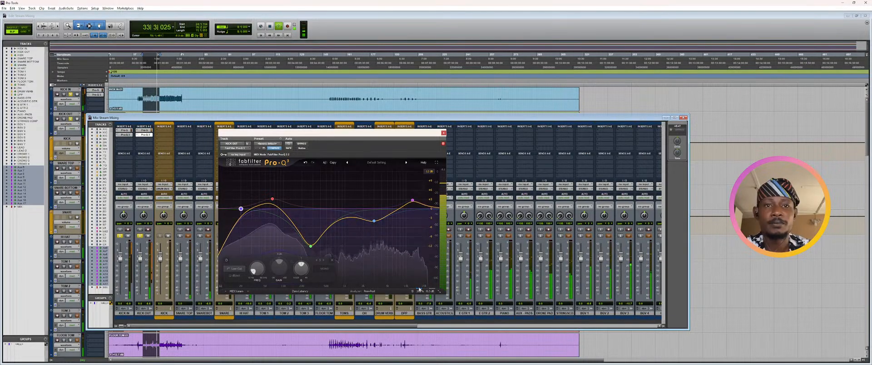
{"action": "mouse_move", "coordinate": [419, 293]}
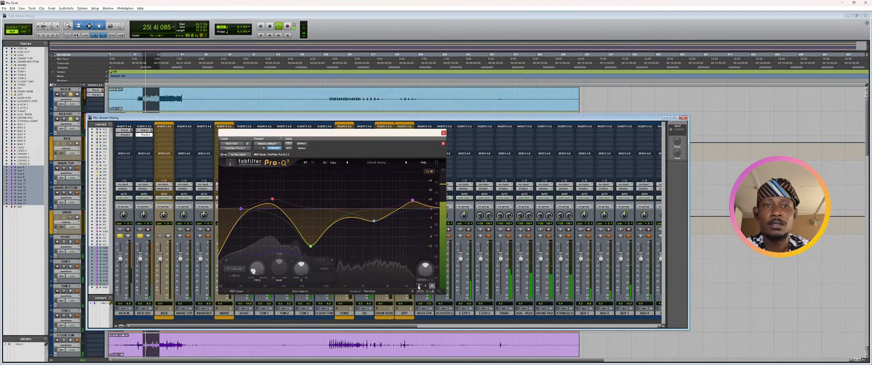
{"action": "left_click", "coordinate": [418, 286]}
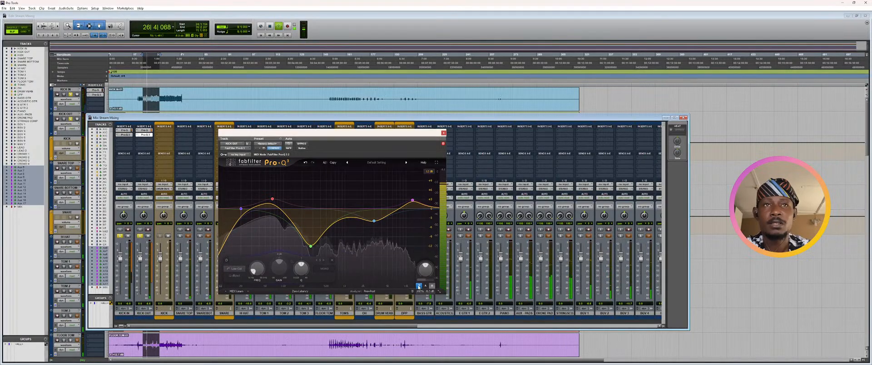
{"action": "left_click", "coordinate": [444, 133]}
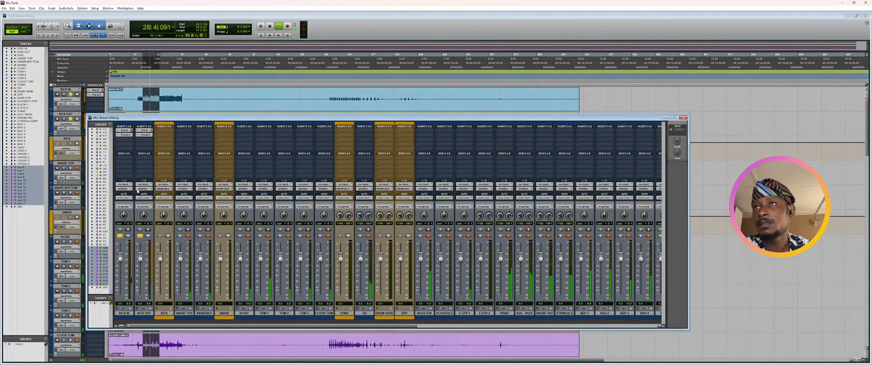
- Reopen the KICK OUT EQ and make the upper-mid cut deeper at a slightly lower frequency
{"action": "left_click", "coordinate": [145, 130]}
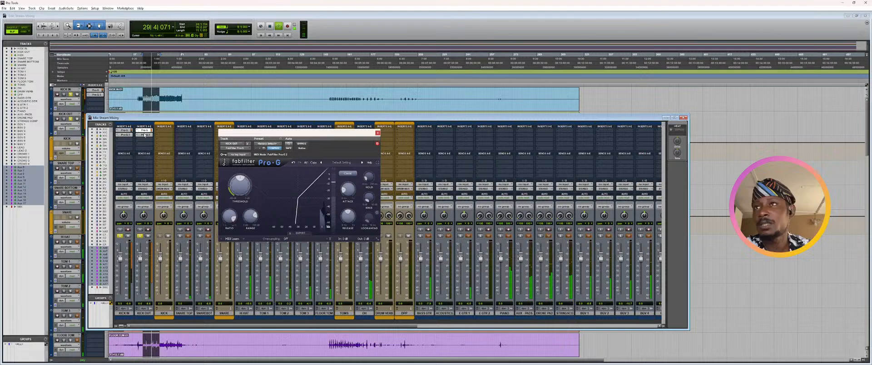
{"action": "left_click", "coordinate": [144, 135]}
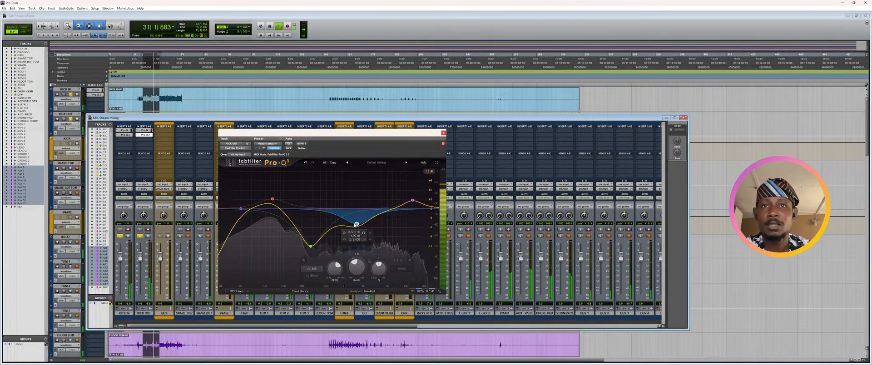
{"action": "mouse_move", "coordinate": [354, 224]}
{"action": "left_mouse_down"}
{"action": "mouse_move", "coordinate": [376, 225]}
{"action": "mouse_move", "coordinate": [370, 229]}
{"action": "left_mouse_up"}
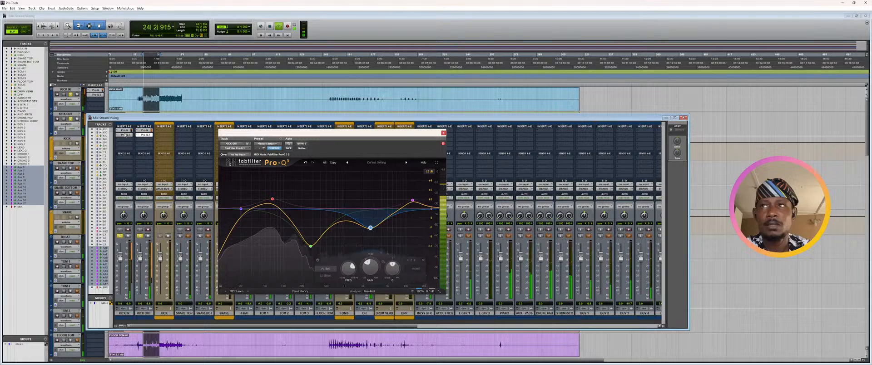
- Move the KICK IN EQ's upper-mid cut higher in frequency, deepen it, and close the EQ
{"action": "left_click", "coordinate": [128, 236]}
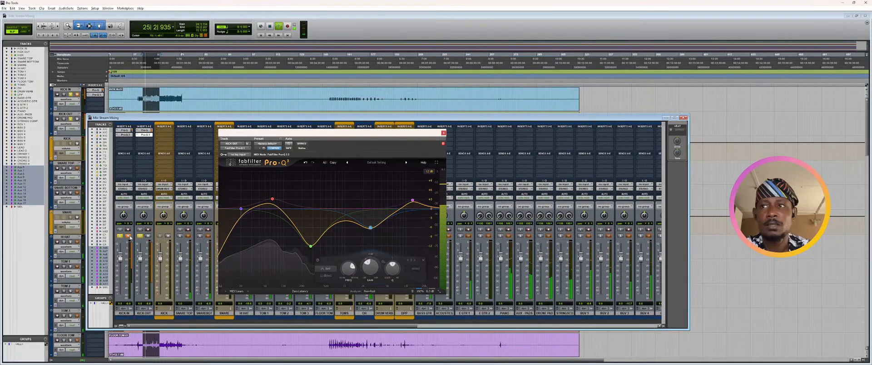
{"action": "left_click", "coordinate": [123, 135]}
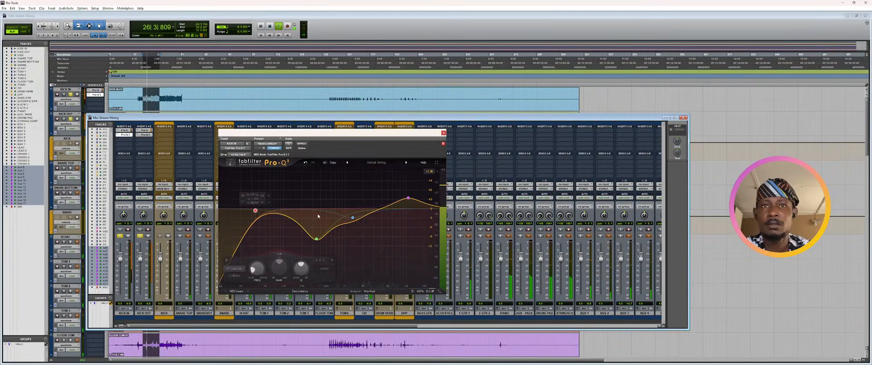
{"action": "left_click_drag", "start_coordinate": [353, 217], "coordinate": [369, 230]}
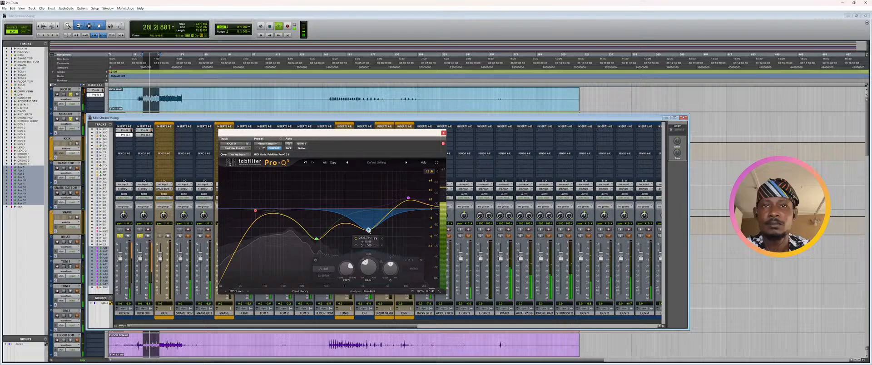
{"action": "left_click", "coordinate": [444, 133]}
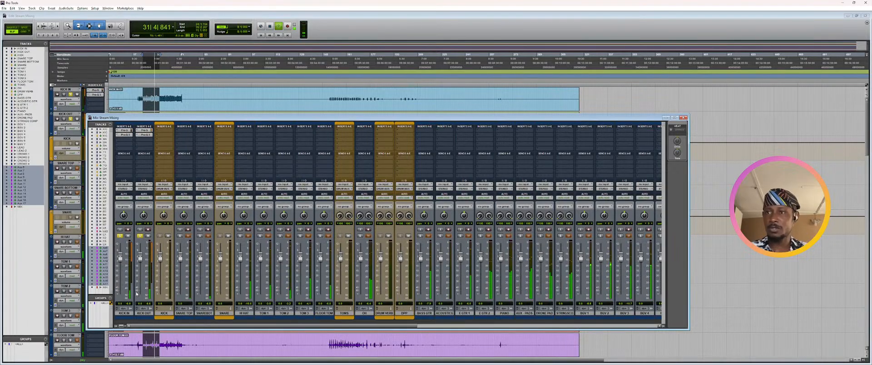
- Select the KICK IN and KICK OUT tracks together and route both outputs to the KICK (Mono) bus
{"action": "left_click", "coordinate": [123, 313]}
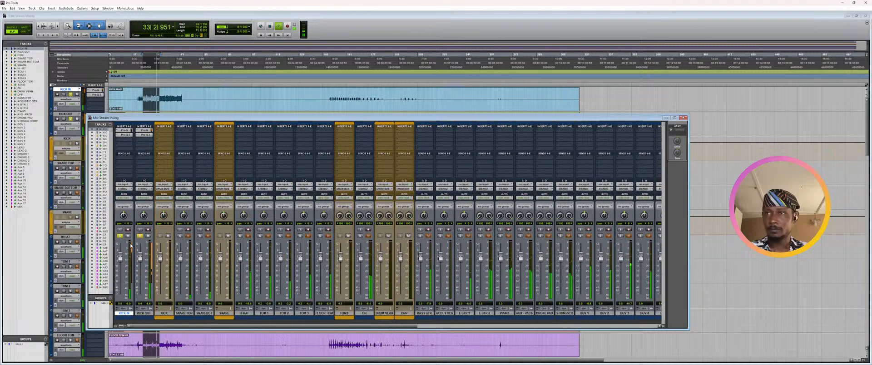
{"action": "left_click", "coordinate": [143, 188]}
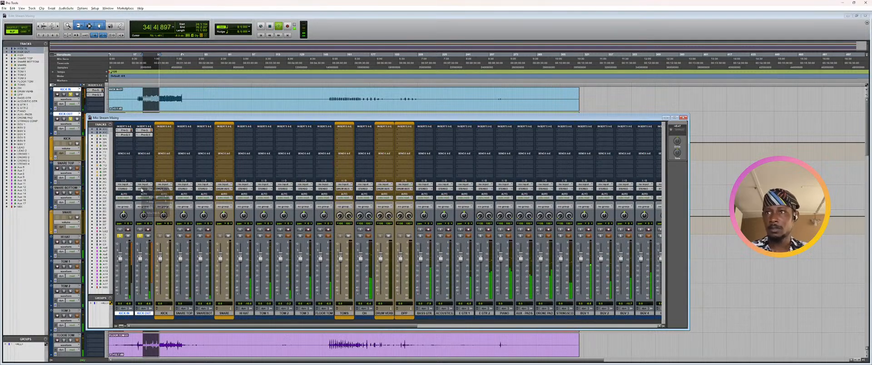
{"action": "mouse_move", "coordinate": [157, 202]}
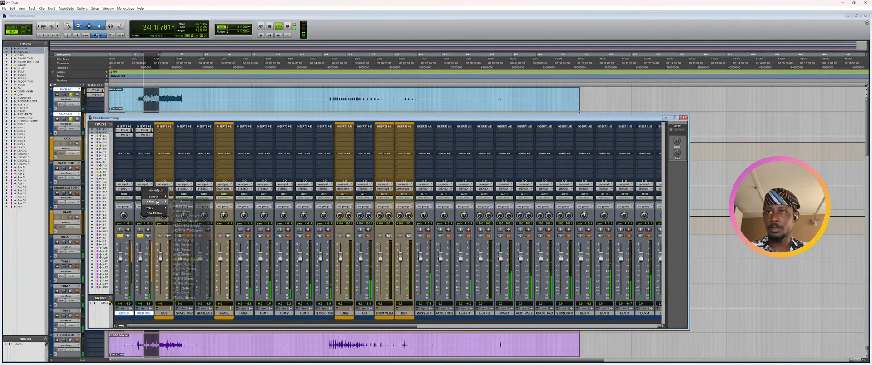
{"action": "left_click", "coordinate": [180, 201]}
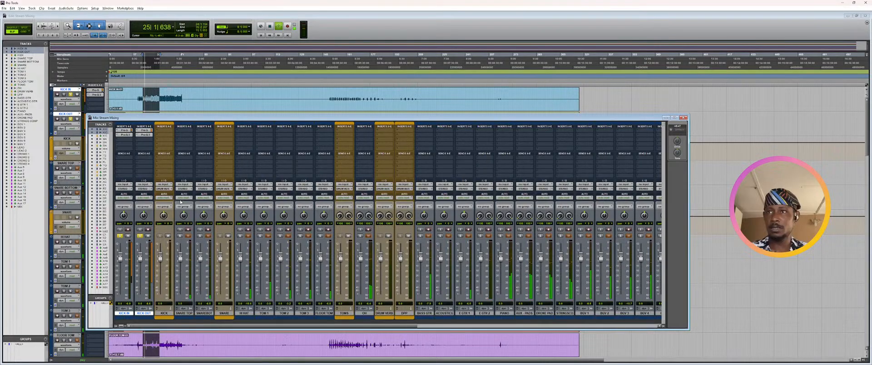
{"action": "left_click", "coordinate": [164, 184]}
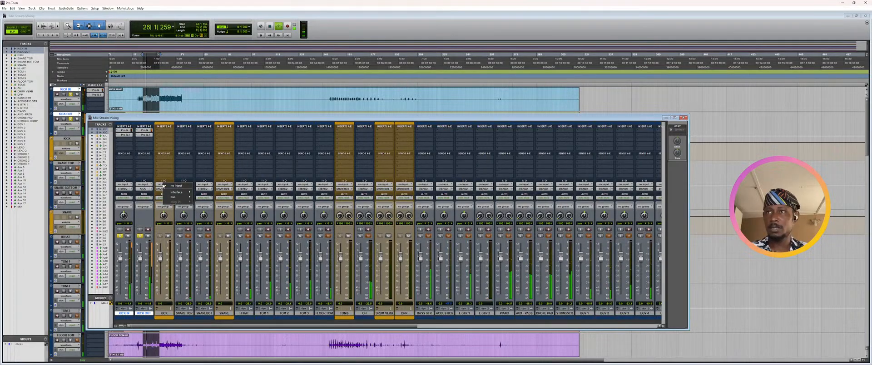
{"action": "mouse_move", "coordinate": [183, 193]}
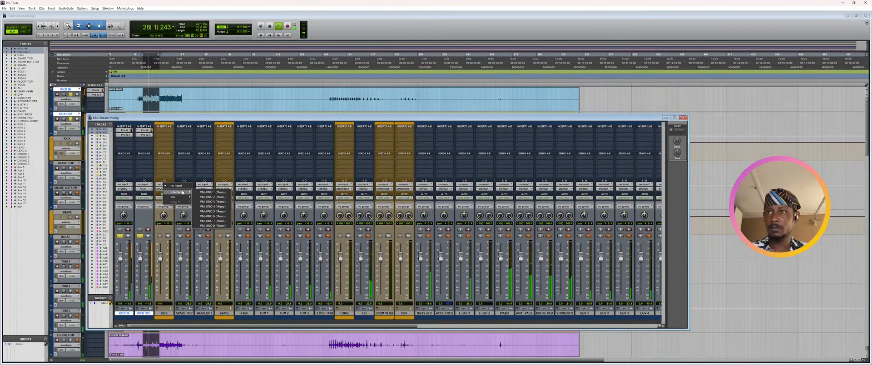
{"action": "left_click", "coordinate": [132, 188]}
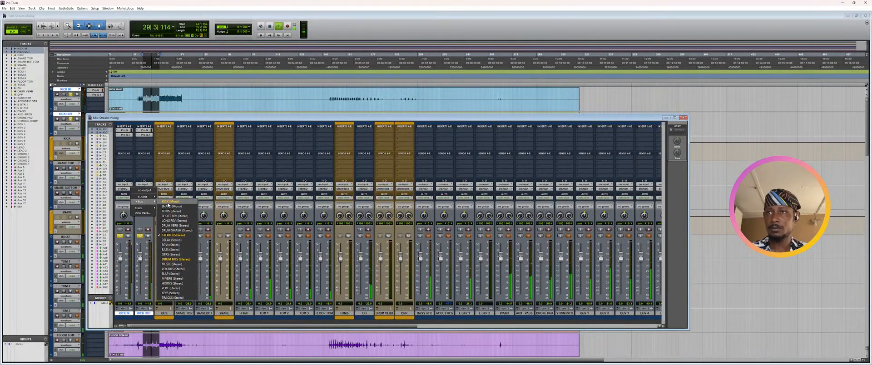
{"action": "left_click", "coordinate": [165, 202]}
- Set the KICK track's input to the KICK bus and its output to the STEREO (Stereo) bus
{"action": "key", "text": "space"}
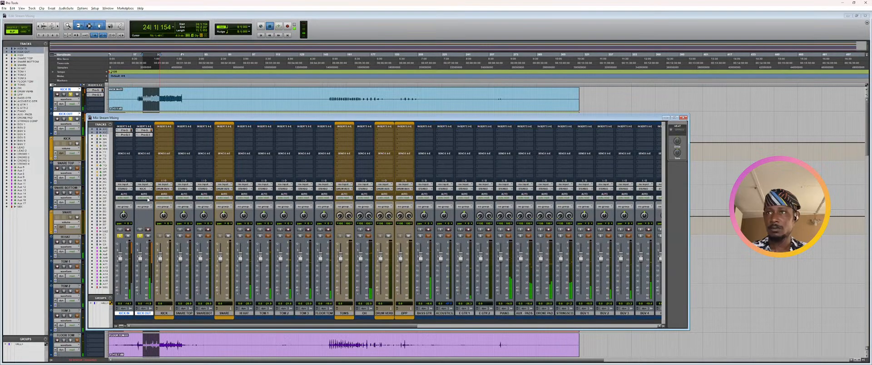
{"action": "key", "text": "space"}
{"action": "left_click", "coordinate": [163, 184]}
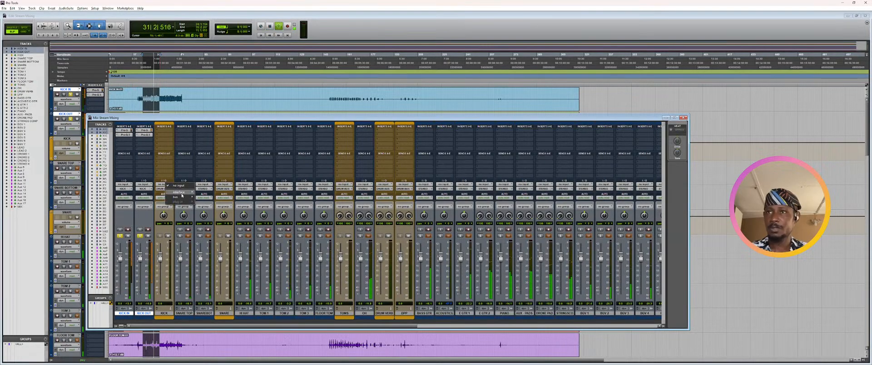
{"action": "left_click", "coordinate": [211, 197]}
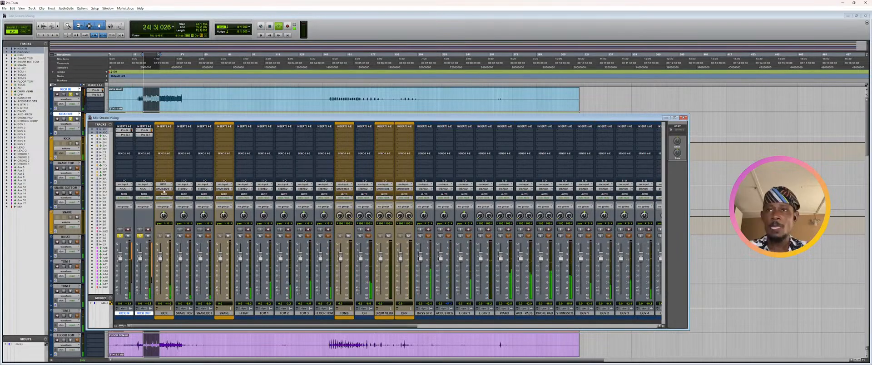
{"action": "left_click", "coordinate": [139, 236]}
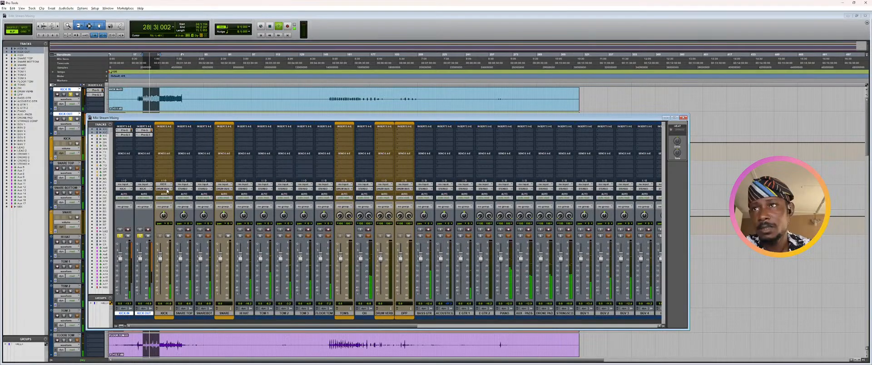
{"action": "left_click", "coordinate": [167, 189]}
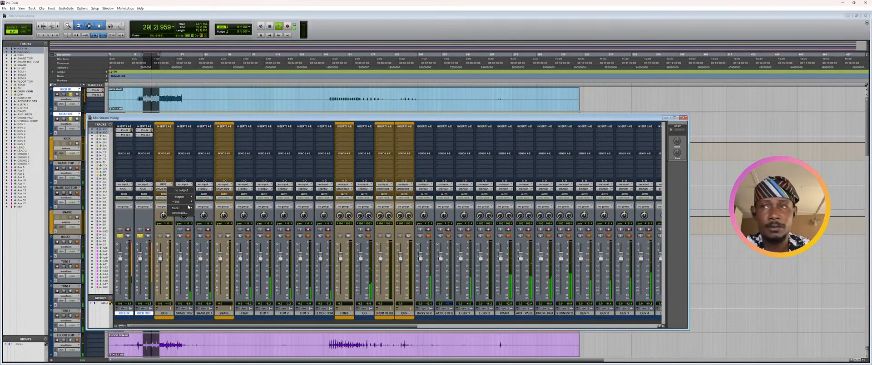
{"action": "mouse_move", "coordinate": [184, 201]}
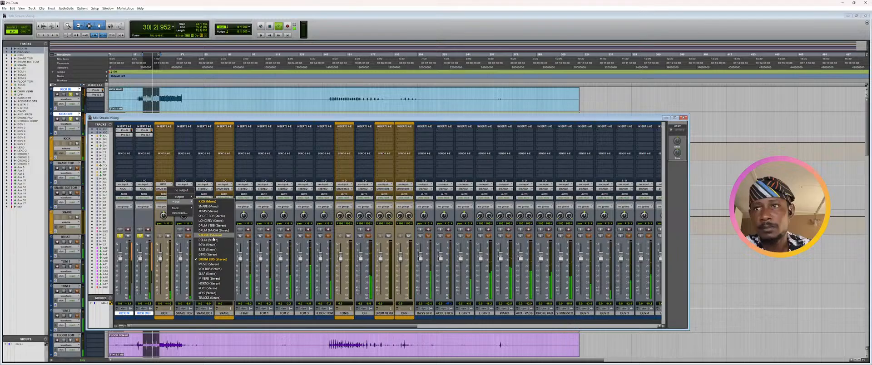
{"action": "left_click", "coordinate": [213, 236]}
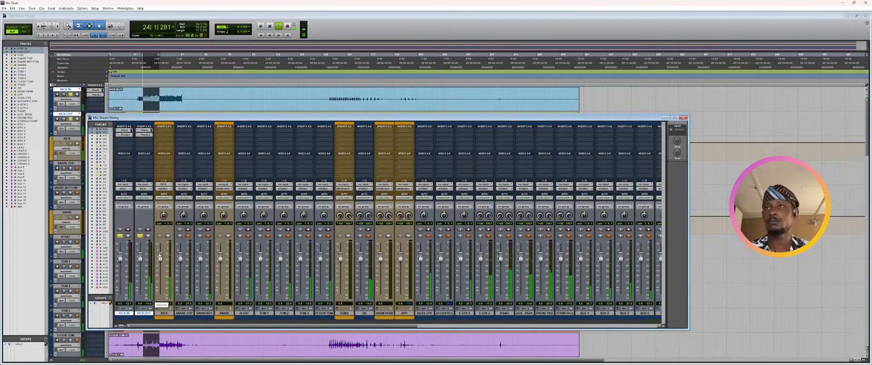
- Insert the mono FabFilter Pro-Q 3 on the KICK track and add a mid-frequency bell cut, adjusting its width and depth
{"action": "left_click", "coordinate": [165, 130]}
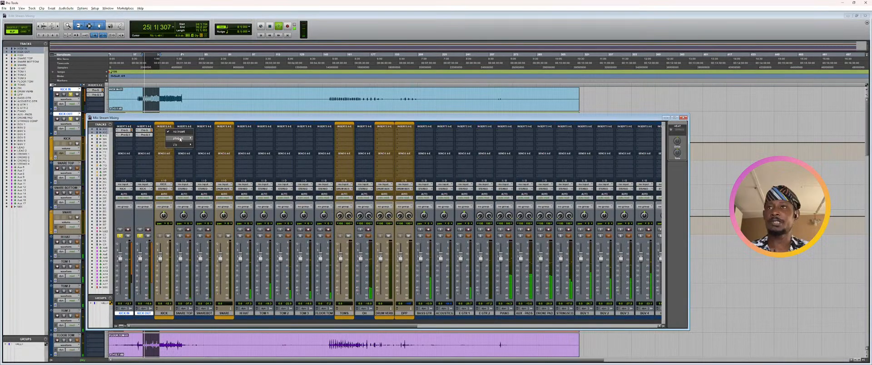
{"action": "mouse_move", "coordinate": [180, 138]}
{"action": "mouse_move", "coordinate": [222, 139]}
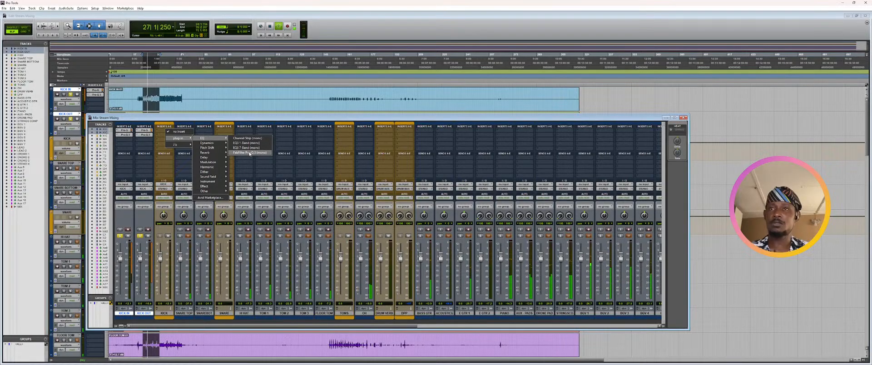
{"action": "left_click", "coordinate": [249, 154]}
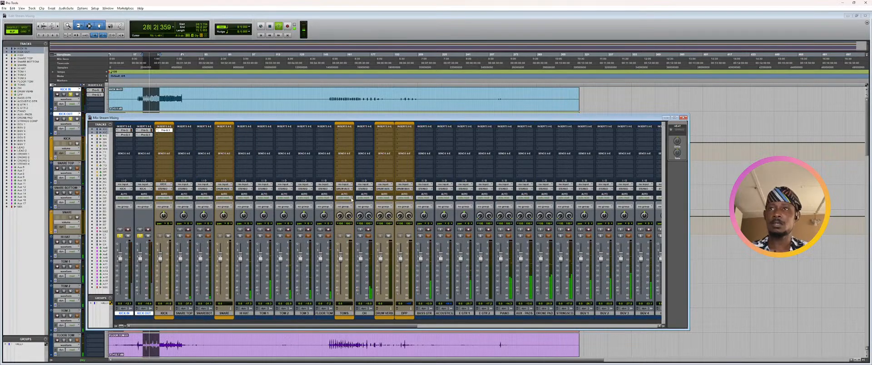
{"action": "left_click_drag", "start_coordinate": [337, 209], "coordinate": [336, 244]}
{"action": "scroll", "coordinate": [336, 244], "scroll_direction": "down", "scroll_amount": 5}
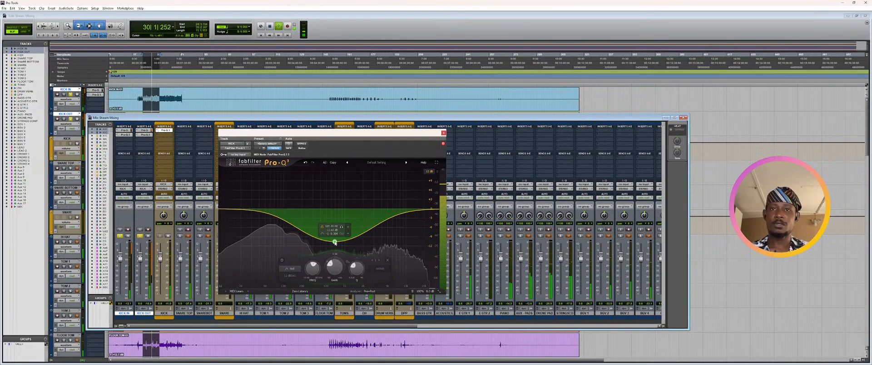
{"action": "scroll", "coordinate": [335, 243], "scroll_direction": "up", "scroll_amount": 3}
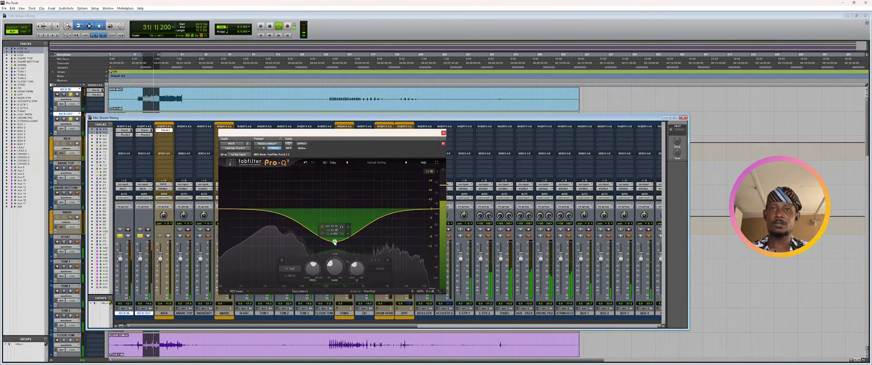
{"action": "left_click_drag", "start_coordinate": [335, 243], "coordinate": [334, 234]}
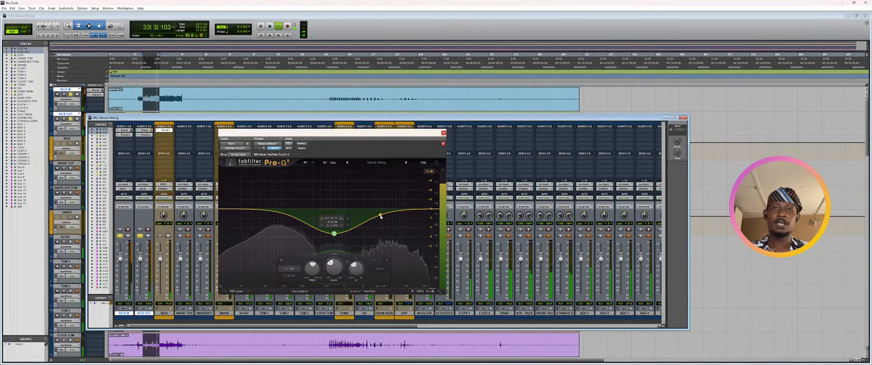
- Add a moderate high-frequency boost and a shallow upper-mid cut below it to the KICK EQ, and close the EQ
{"action": "left_click_drag", "start_coordinate": [379, 216], "coordinate": [382, 182]}
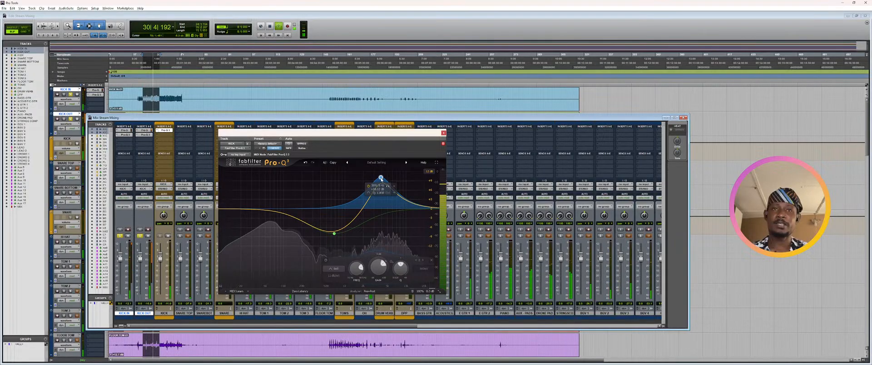
{"action": "left_click_drag", "start_coordinate": [381, 178], "coordinate": [384, 182]}
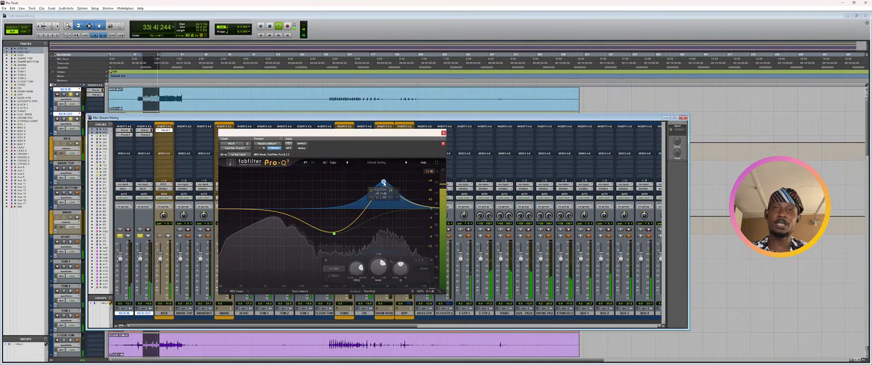
{"action": "left_click_drag", "start_coordinate": [384, 183], "coordinate": [405, 197]}
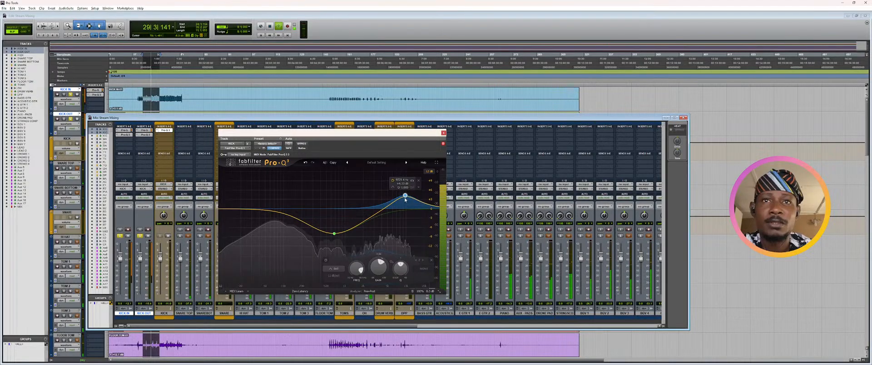
{"action": "left_click", "coordinate": [370, 215]}
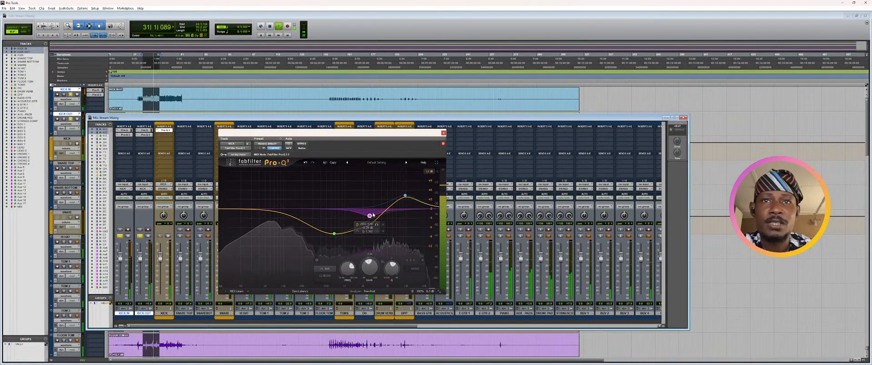
{"action": "left_click_drag", "start_coordinate": [373, 214], "coordinate": [372, 214]}
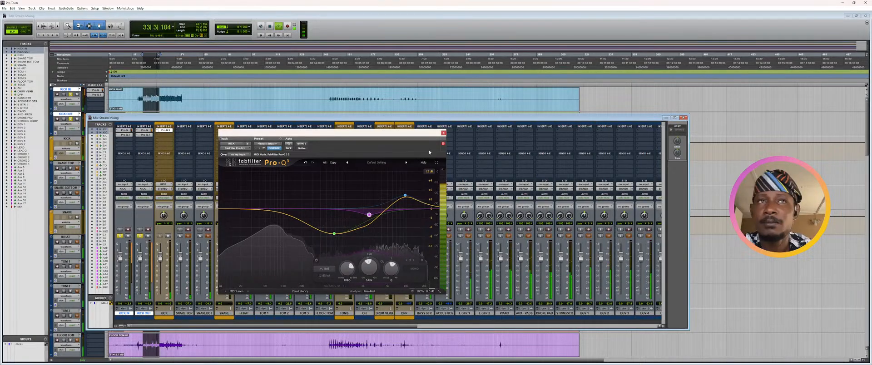
{"action": "left_click", "coordinate": [444, 132]}
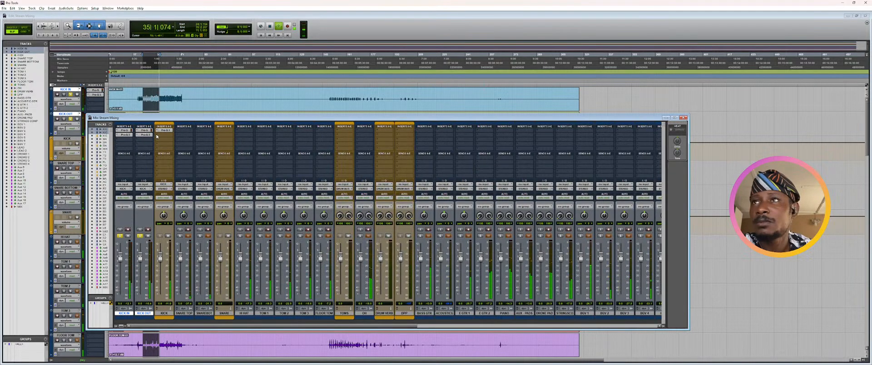
- Insert the mono FabFilter Saturn 2 on the KICK track's second insert slot and close its window
{"action": "left_click", "coordinate": [158, 135]}
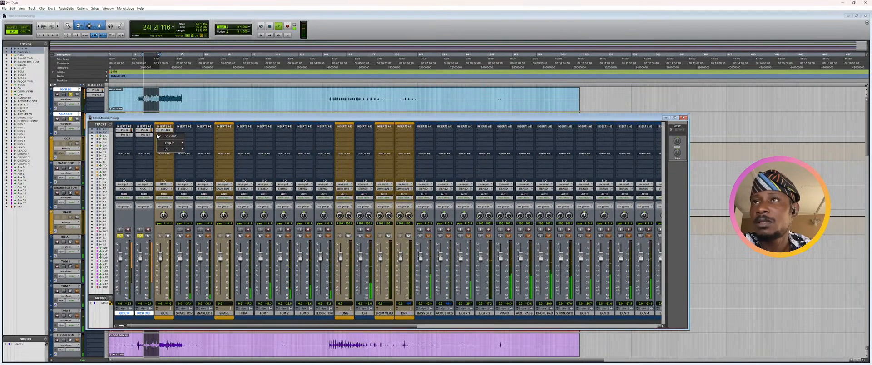
{"action": "mouse_move", "coordinate": [172, 143]}
{"action": "mouse_move", "coordinate": [214, 148]}
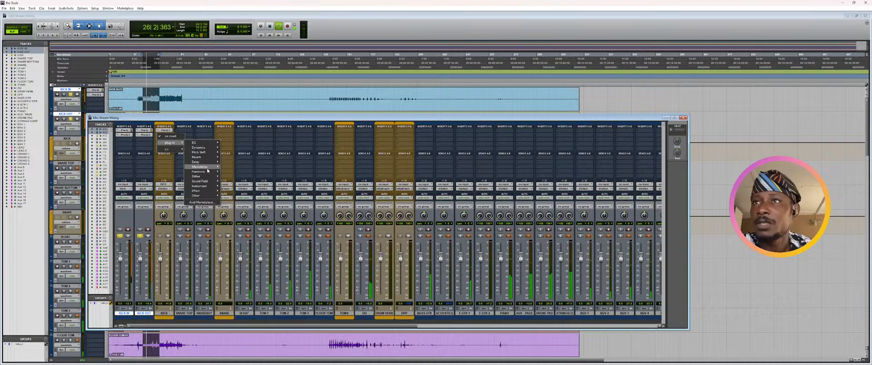
{"action": "mouse_move", "coordinate": [207, 171]}
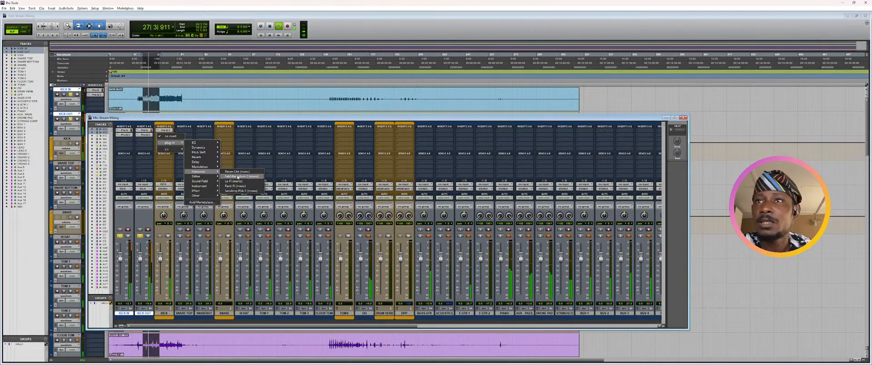
{"action": "left_click", "coordinate": [237, 176]}
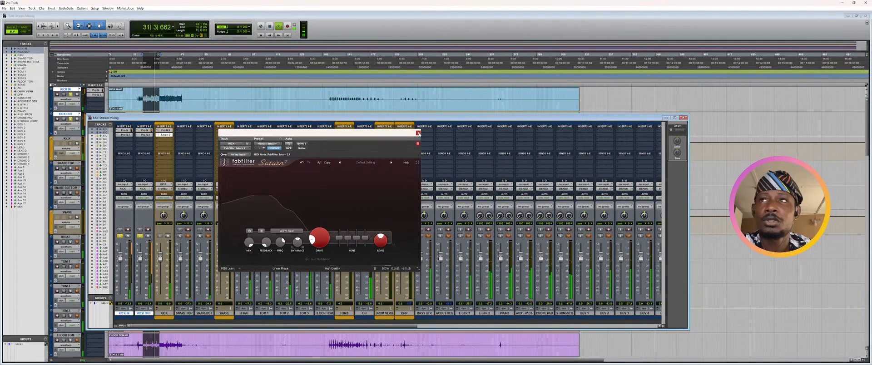
{"action": "left_click", "coordinate": [165, 135]}
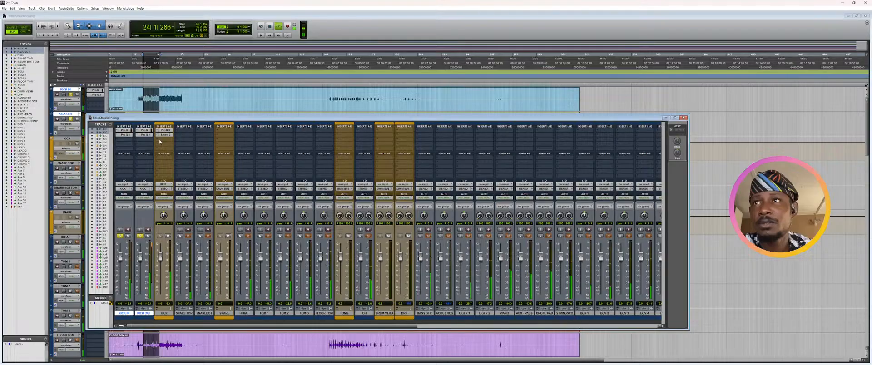
- Insert the mono FabFilter Pro-C 2 compressor on the KICK track's third insert slot
{"action": "left_click", "coordinate": [160, 142]}
{"action": "mouse_move", "coordinate": [170, 147]}
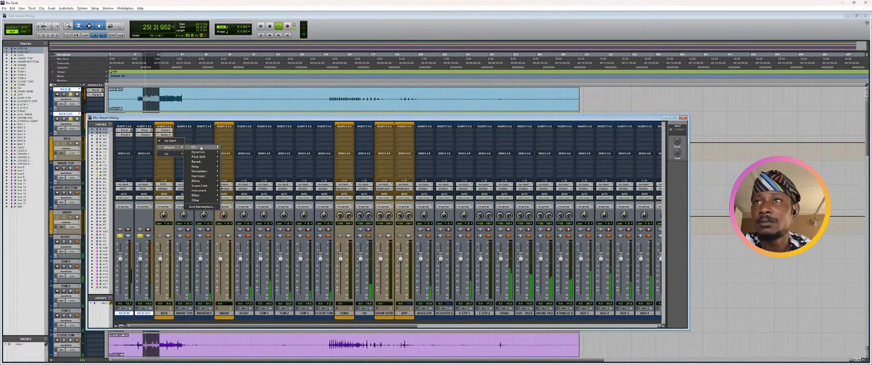
{"action": "mouse_move", "coordinate": [212, 148]}
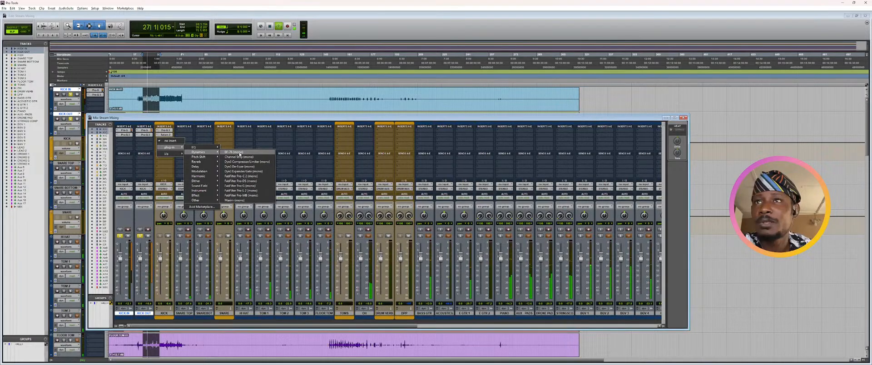
{"action": "left_click", "coordinate": [241, 176]}
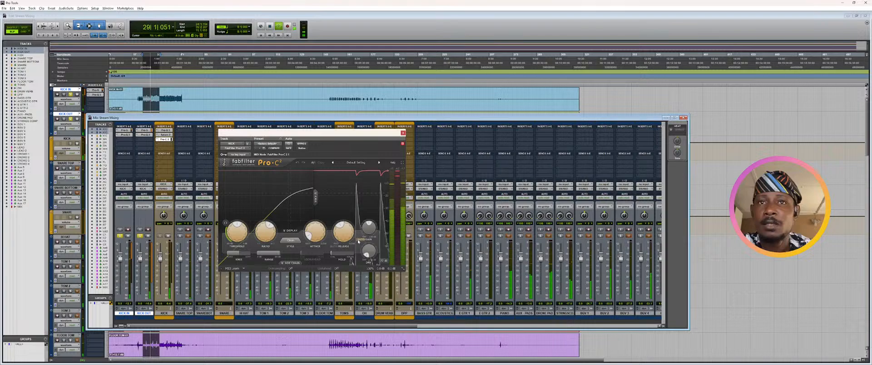
- Set the KICK compressor to a hard knee, raise its ratio and adjust its threshold, then close the plug-in
{"action": "left_click_drag", "start_coordinate": [239, 253], "coordinate": [217, 257]}
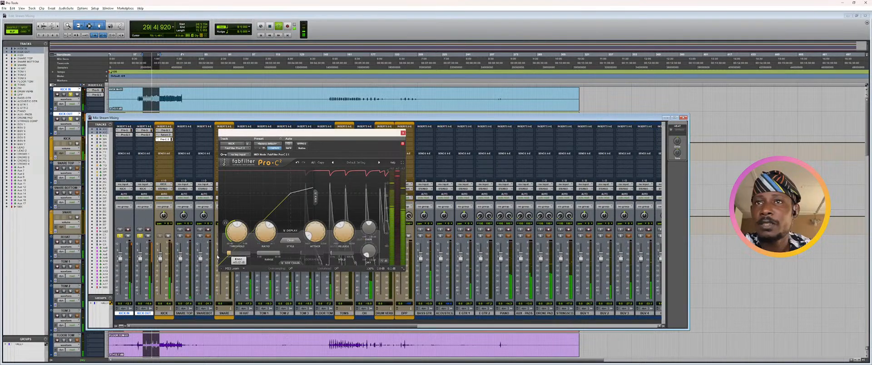
{"action": "left_click_drag", "start_coordinate": [269, 224], "coordinate": [273, 232]}
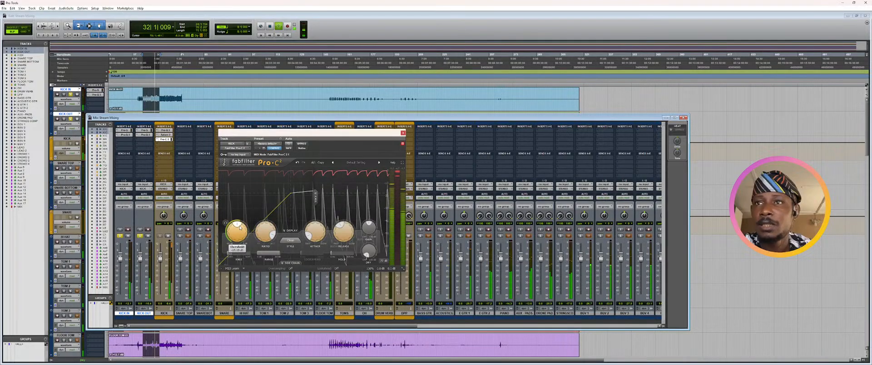
{"action": "scroll", "coordinate": [241, 227], "scroll_direction": "down", "scroll_amount": 3}
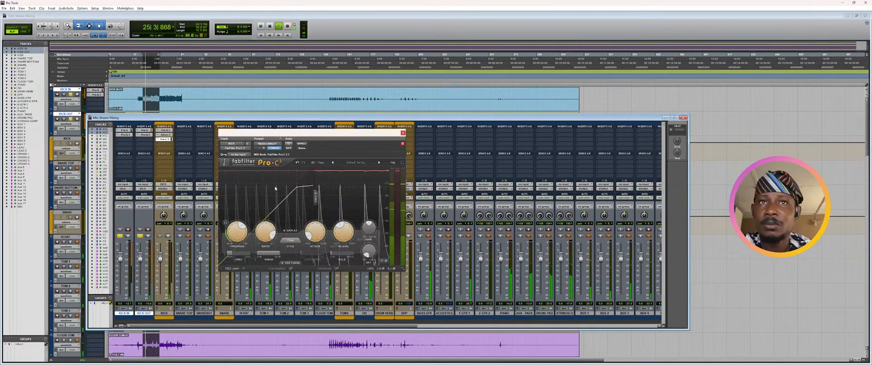
{"action": "mouse_move", "coordinate": [272, 235]}
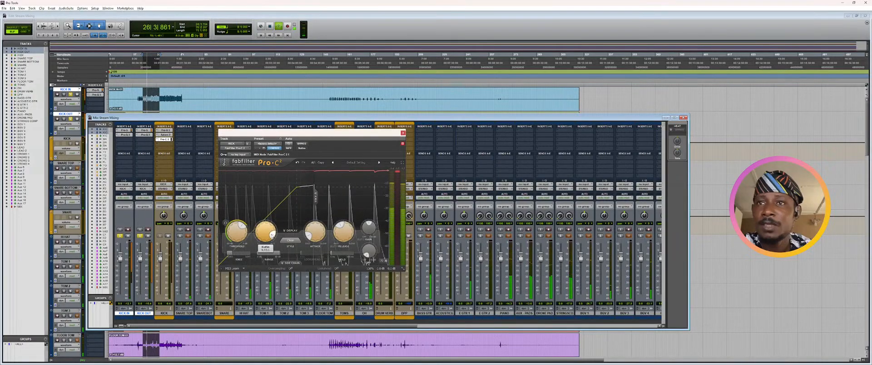
{"action": "left_click_drag", "start_coordinate": [272, 235], "coordinate": [274, 233]}
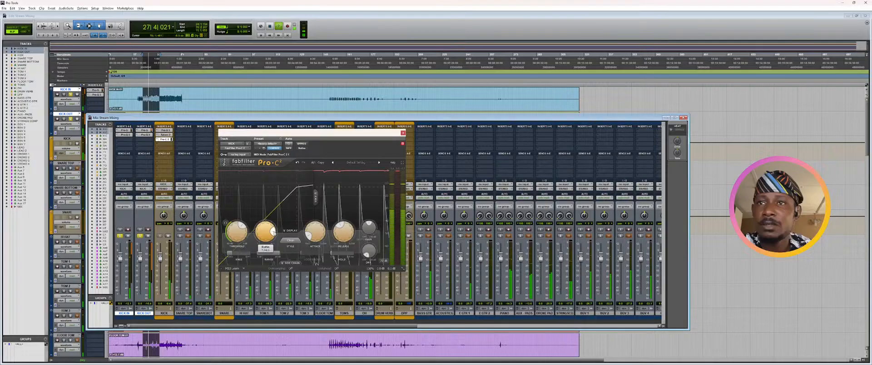
{"action": "mouse_move", "coordinate": [308, 236]}
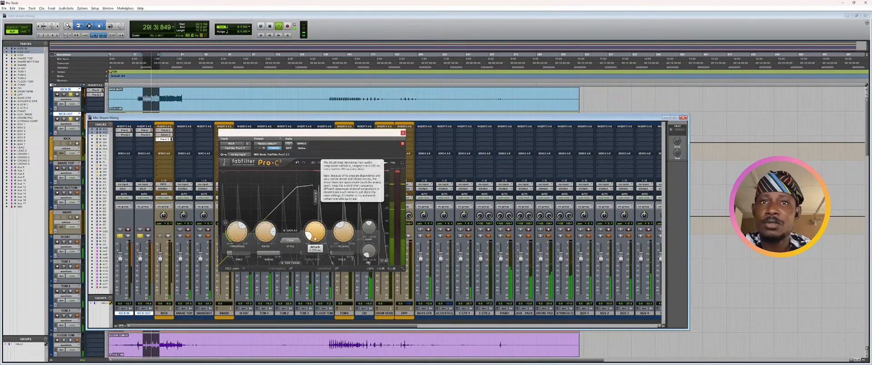
{"action": "left_click", "coordinate": [402, 133]}
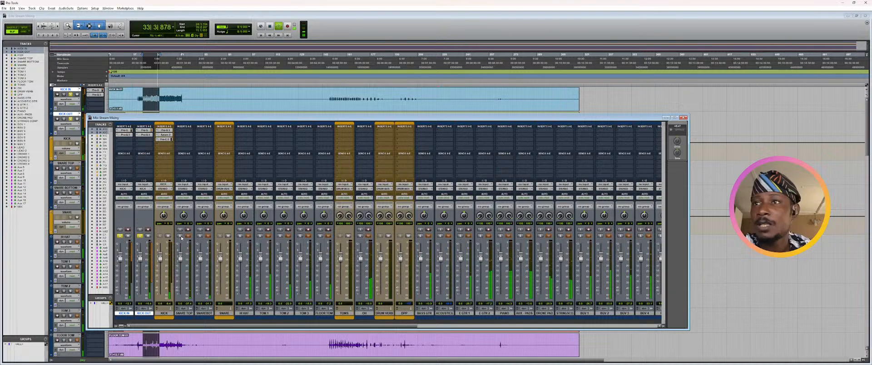
- Solo SNARE TOP and play from the snare passage starting around bar 35
{"action": "left_click", "coordinate": [180, 236]}
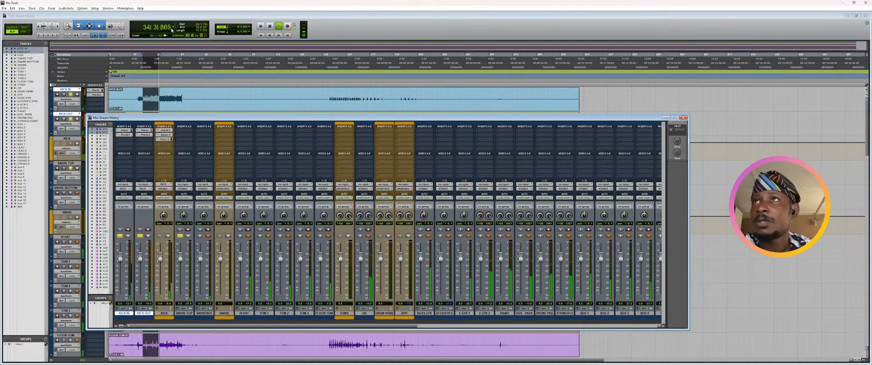
{"action": "key", "text": "ctrl+equal"}
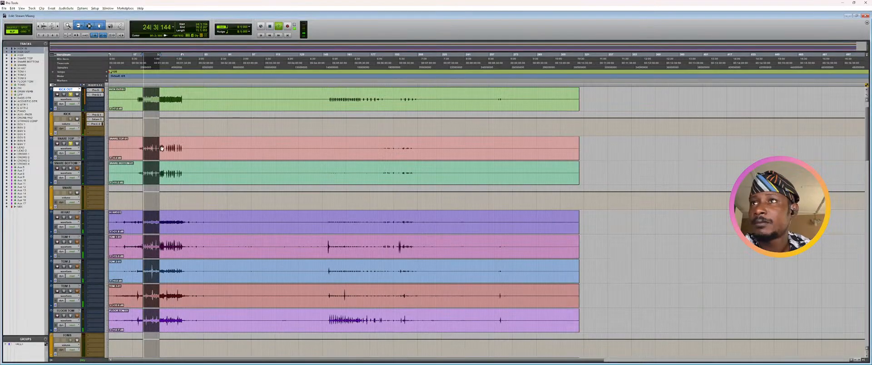
{"action": "left_click", "coordinate": [161, 63]}
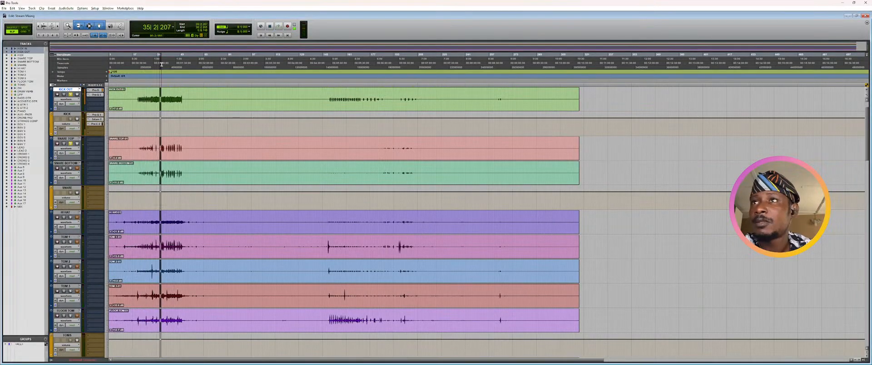
{"action": "key", "text": "space"}
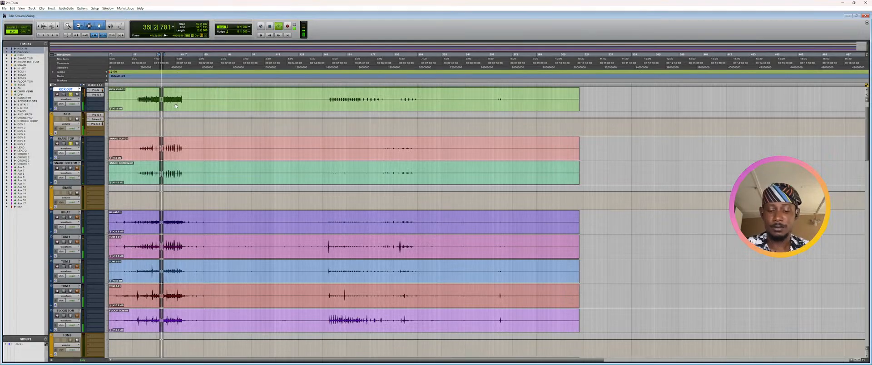
- Select the dense snare passage from about bar 36 to bar 38 and loop its playback with the mixer shown
{"action": "key", "text": "t"}
{"action": "key", "text": "t"}
{"action": "key", "text": "t"}
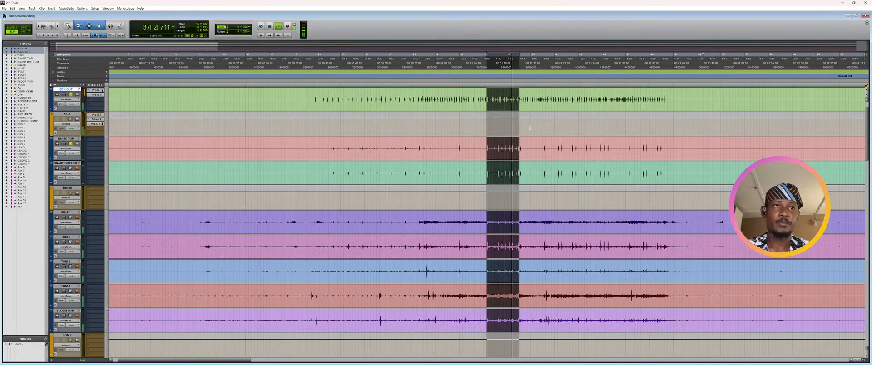
{"action": "left_click_drag", "start_coordinate": [494, 76], "coordinate": [522, 78]}
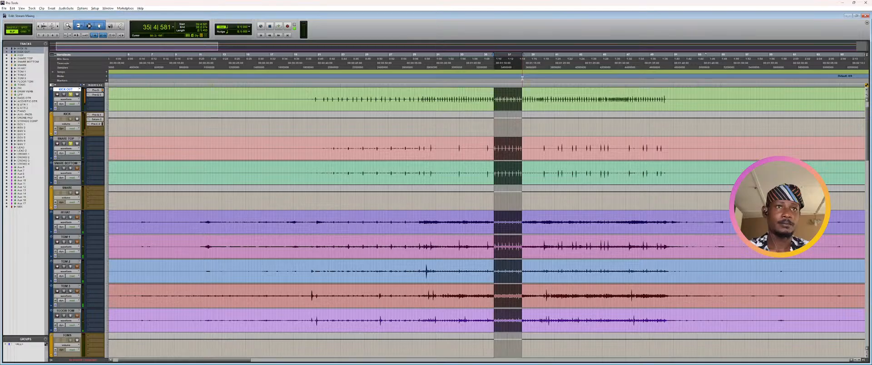
{"action": "key", "text": "ctrl+equal"}
{"action": "key", "text": "space"}
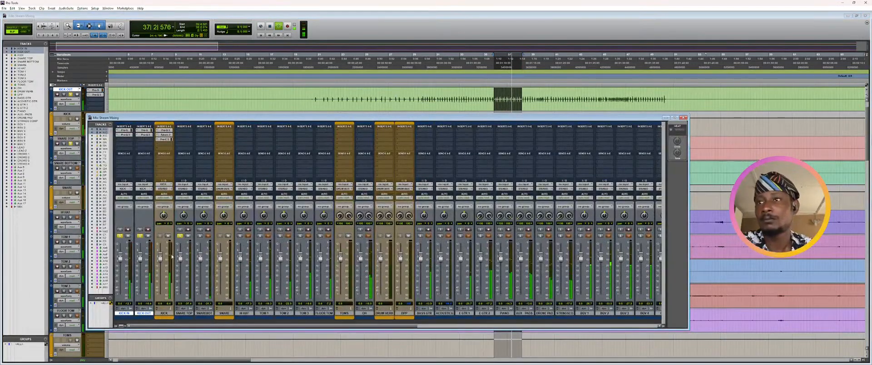
- Unsolo KICK OUT and KICK IN so that only SNARE TOP is soloed
{"action": "left_click", "coordinate": [140, 236]}
{"action": "left_click", "coordinate": [120, 236]}
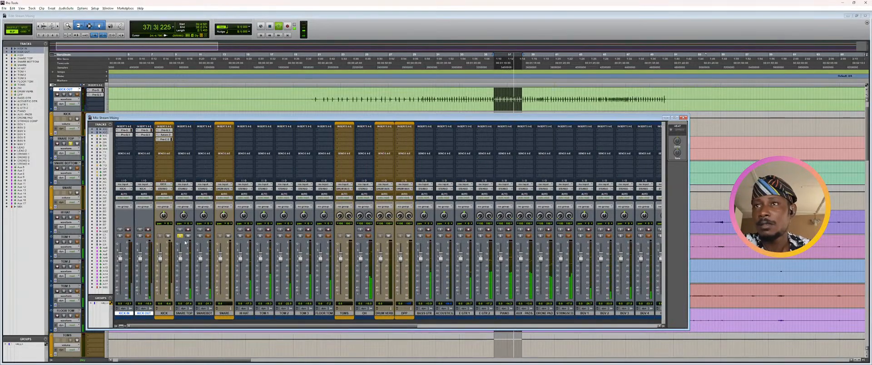
{"action": "left_click", "coordinate": [199, 237]}
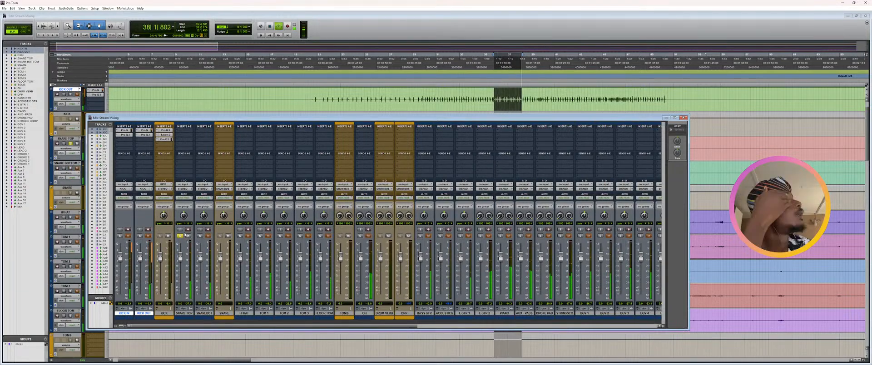
- Insert the mono FabFilter Pro-Q 3 on SNARE TOP's first insert slot and add a slight bell boost at the low-end peak
{"action": "left_click", "coordinate": [186, 131]}
{"action": "mouse_move", "coordinate": [209, 139]}
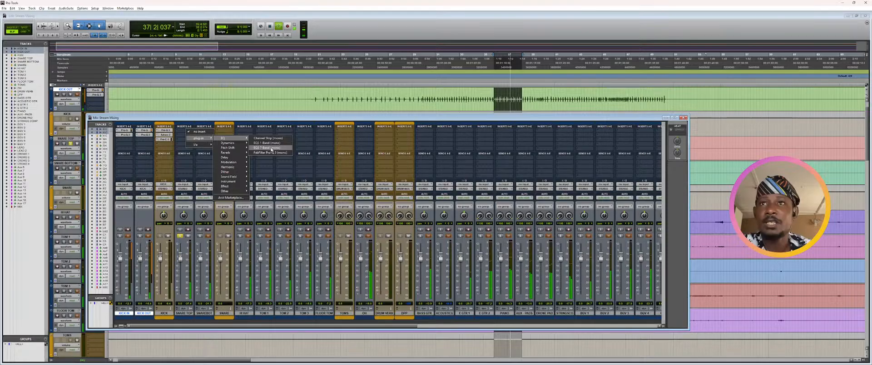
{"action": "left_click", "coordinate": [271, 152]}
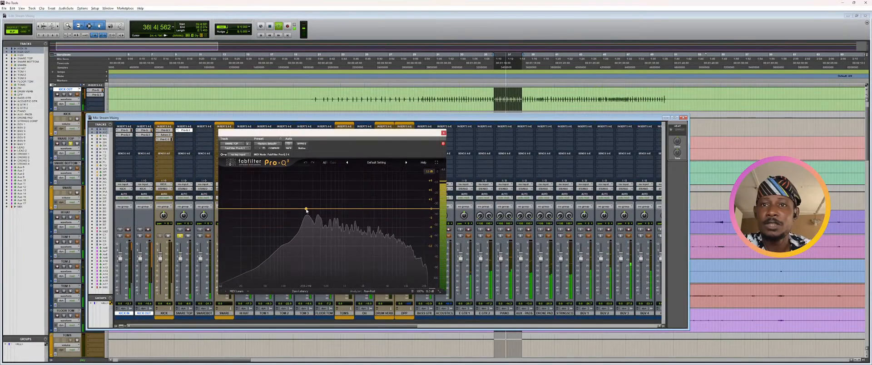
{"action": "left_click_drag", "start_coordinate": [306, 210], "coordinate": [307, 206]}
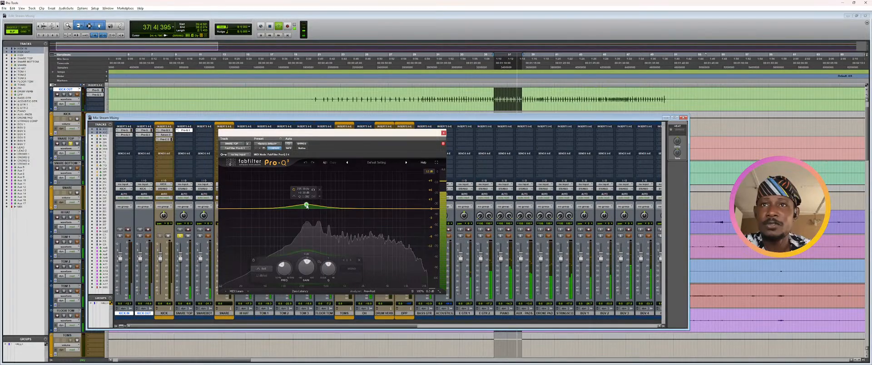
- Add a low-cut band to the SNARE TOP equalizer and set its frequency to 100 Hz
{"action": "left_click", "coordinate": [226, 210]}
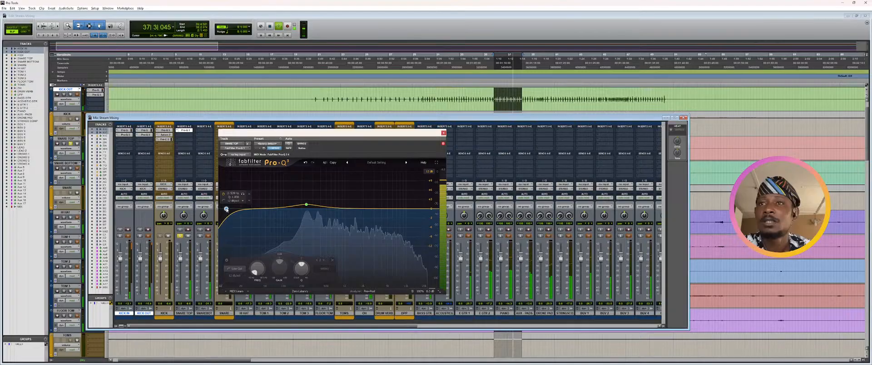
{"action": "double_click", "coordinate": [230, 195]}
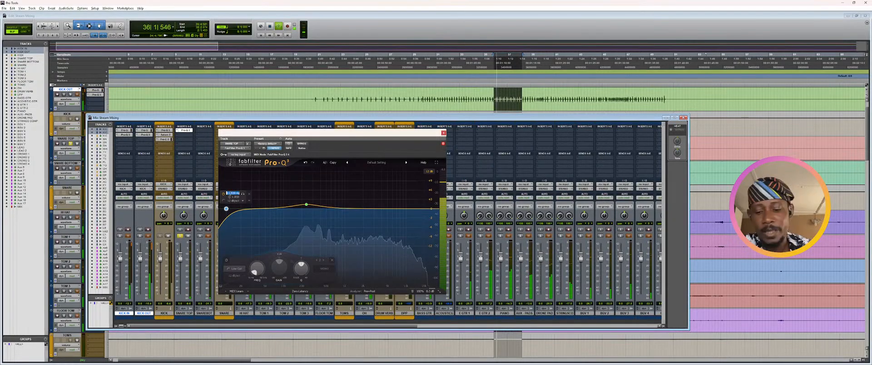
{"action": "type", "text": "100"}
{"action": "key", "text": "Return"}
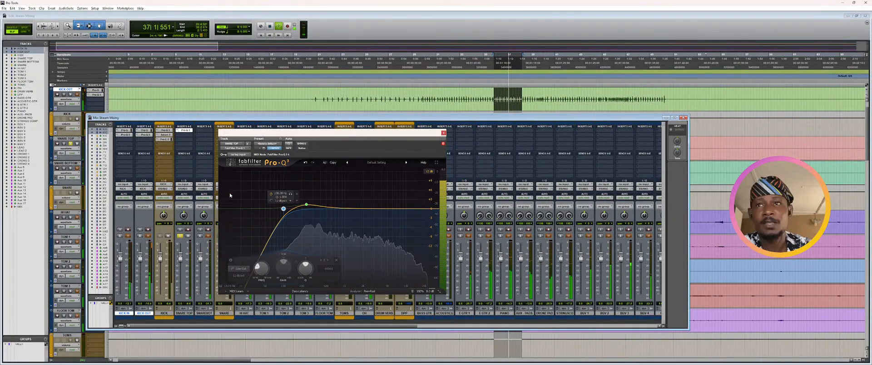
- Flatten the bell band at the snare's low-end peak and remove it from the equalizer
{"action": "left_click", "coordinate": [307, 206]}
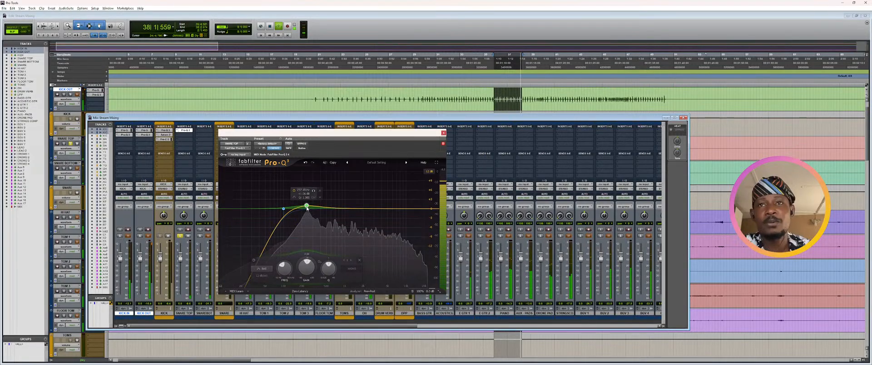
{"action": "left_click_drag", "start_coordinate": [307, 208], "coordinate": [307, 211]}
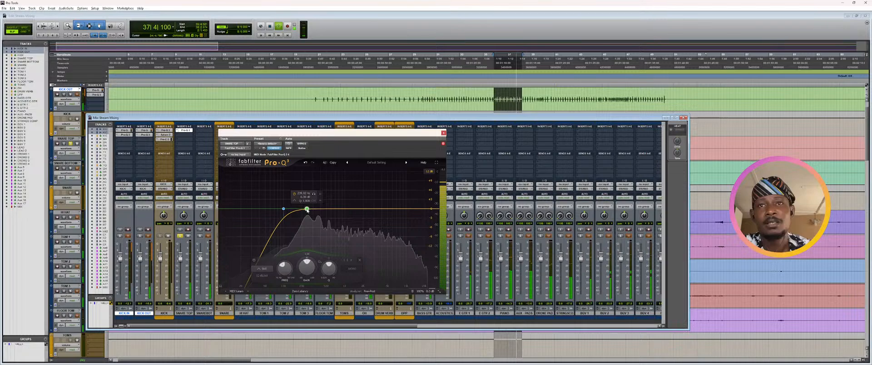
{"action": "double_click", "coordinate": [307, 210]}
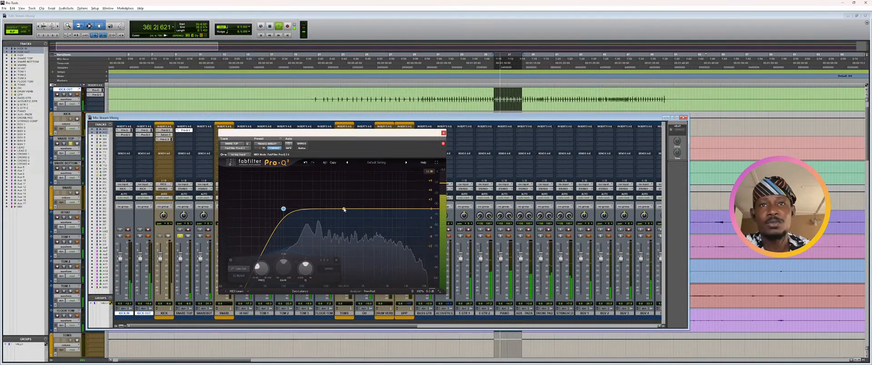
- Add a bell boost in the midrange of the SNARE TOP equalizer, invert its gain into a cut, and deepen the cut slightly
{"action": "left_click_drag", "start_coordinate": [344, 209], "coordinate": [339, 185]}
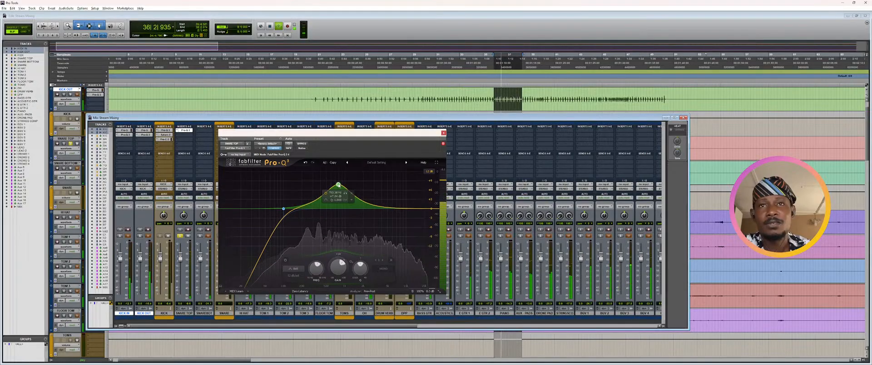
{"action": "scroll", "coordinate": [339, 185], "scroll_direction": "up", "scroll_amount": 3}
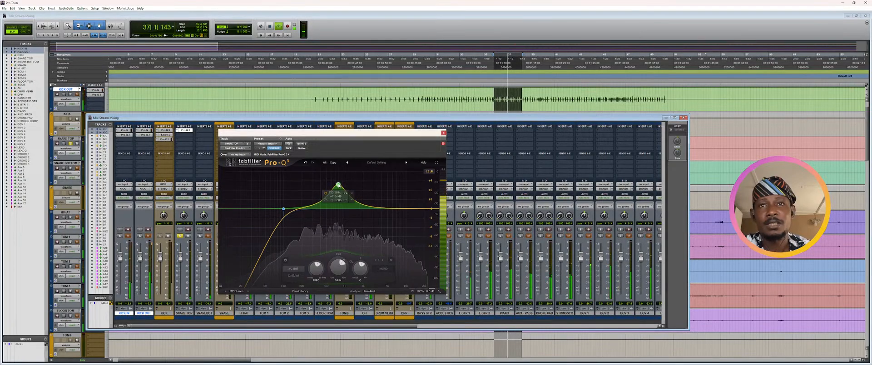
{"action": "right_click", "coordinate": [338, 185]}
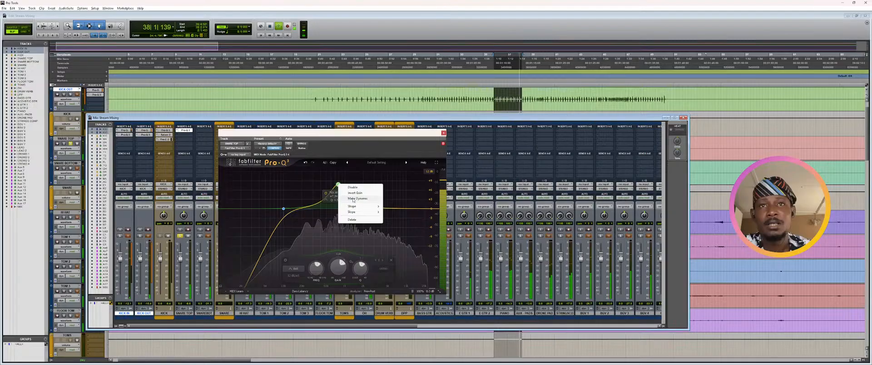
{"action": "left_click", "coordinate": [353, 193]}
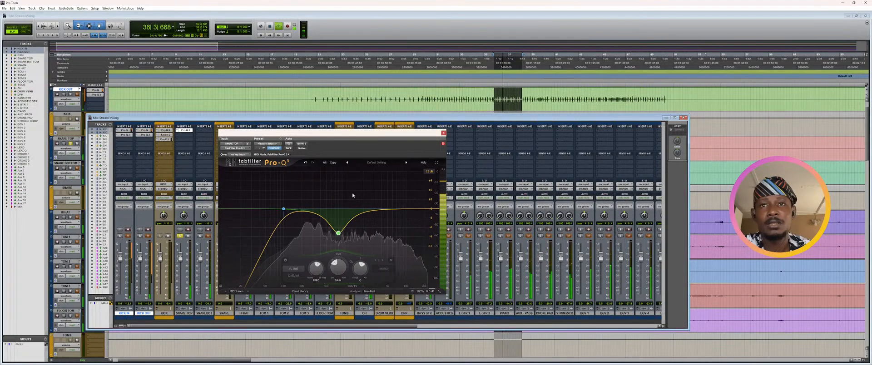
{"action": "mouse_move", "coordinate": [340, 233]}
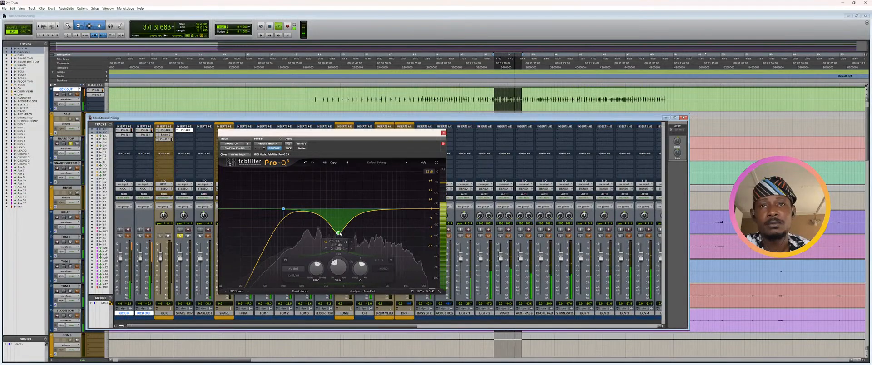
{"action": "left_click_drag", "start_coordinate": [338, 233], "coordinate": [338, 239]}
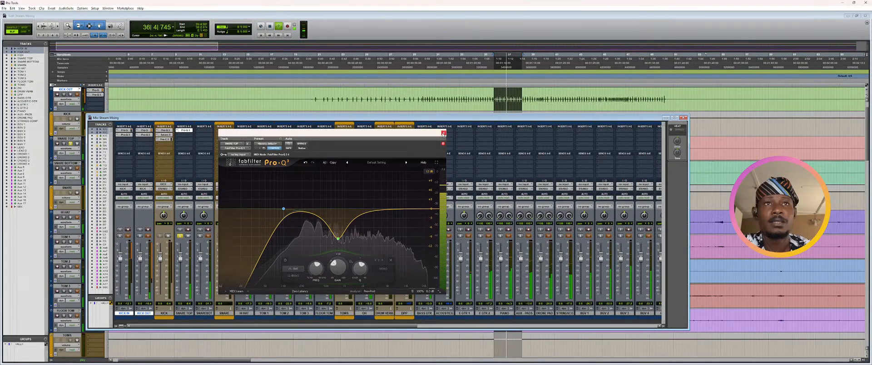
{"action": "left_click", "coordinate": [443, 133]}
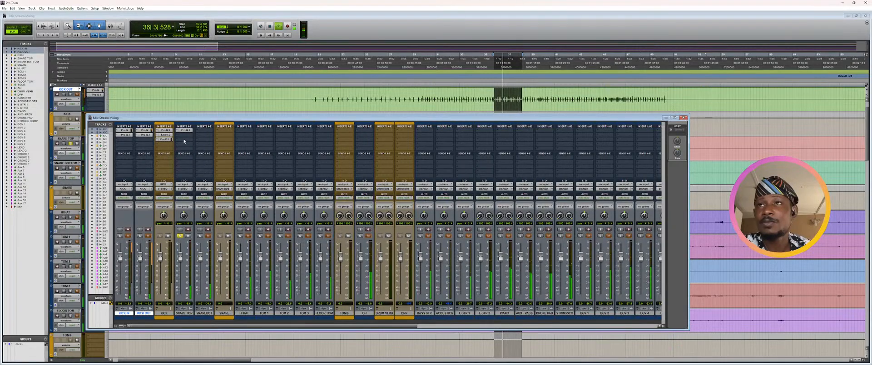
- Solo SNARE BOTTOM instead of SNARE TOP and insert the mono FabFilter Pro-Q 3 on its first insert slot
{"action": "left_click", "coordinate": [204, 130]}
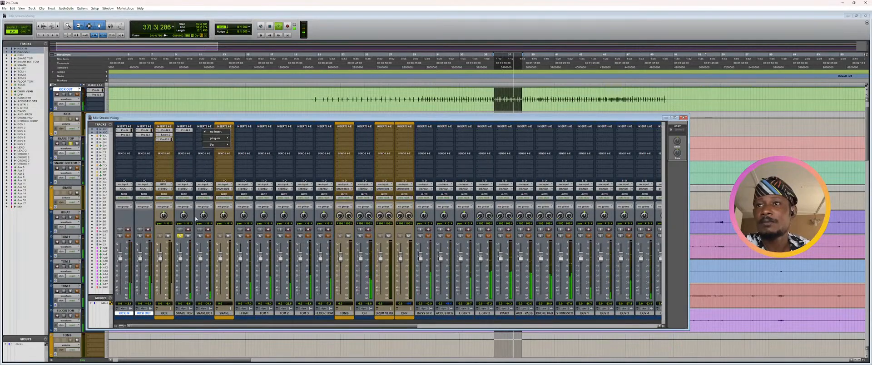
{"action": "left_click", "coordinate": [200, 236]}
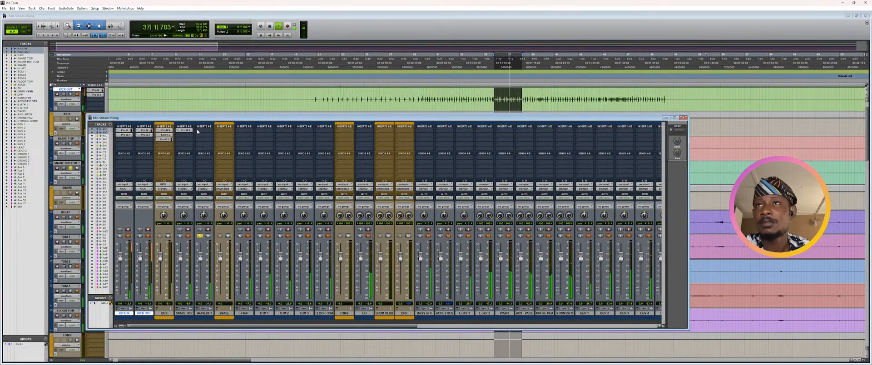
{"action": "left_click", "coordinate": [198, 131]}
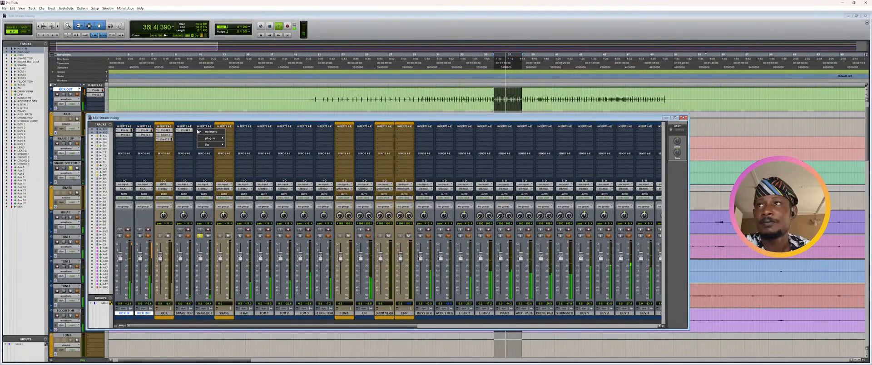
{"action": "mouse_move", "coordinate": [213, 138]}
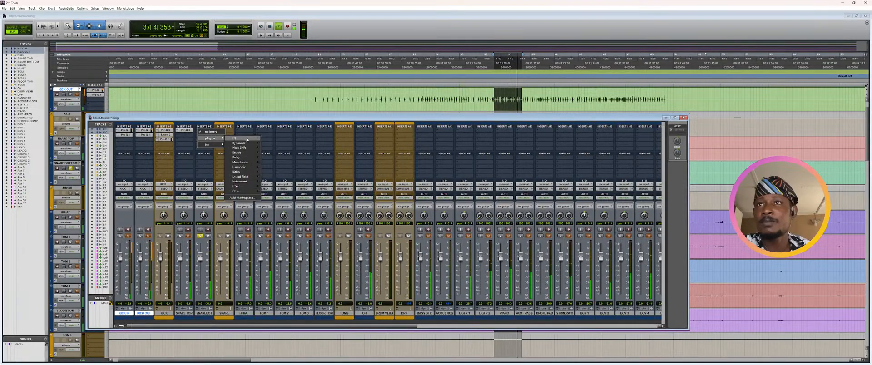
{"action": "mouse_move", "coordinate": [246, 139]}
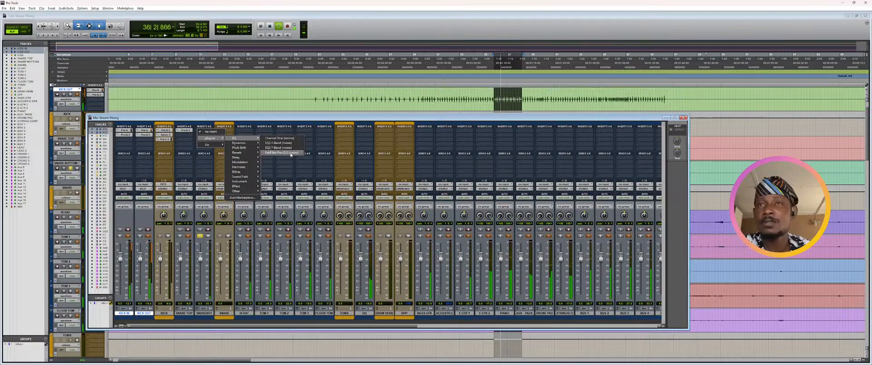
{"action": "left_click", "coordinate": [290, 153]}
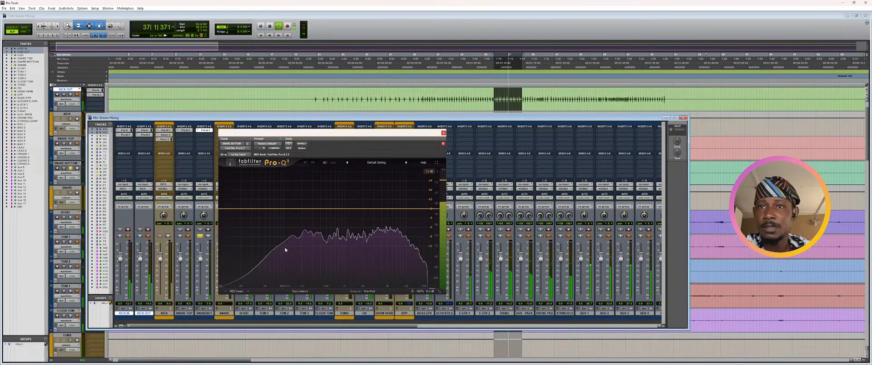
- Add a low-cut band to the SNARE BOTTOM equalizer, raise it into the low mids, and add a gentle bell cut above it
{"action": "double_click", "coordinate": [223, 209]}
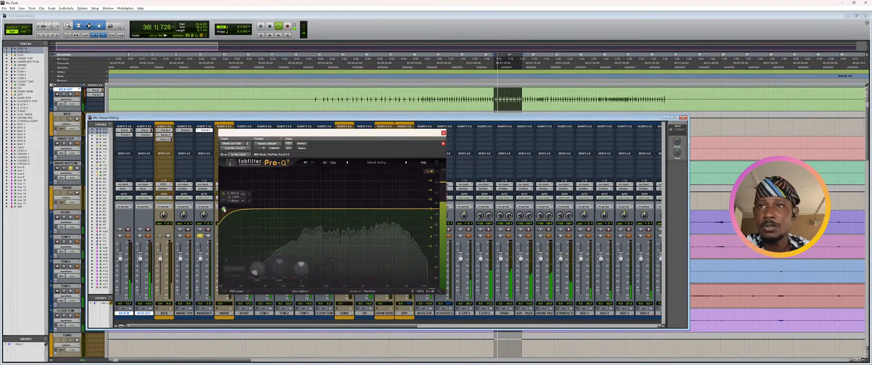
{"action": "left_click_drag", "start_coordinate": [223, 208], "coordinate": [314, 216]}
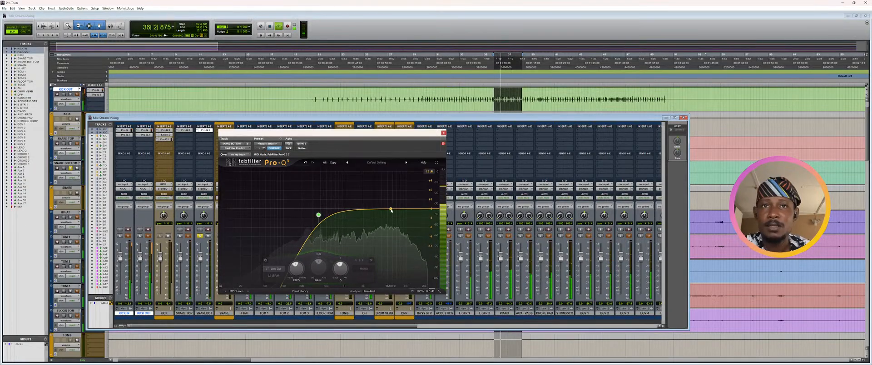
{"action": "left_click_drag", "start_coordinate": [389, 209], "coordinate": [352, 222]}
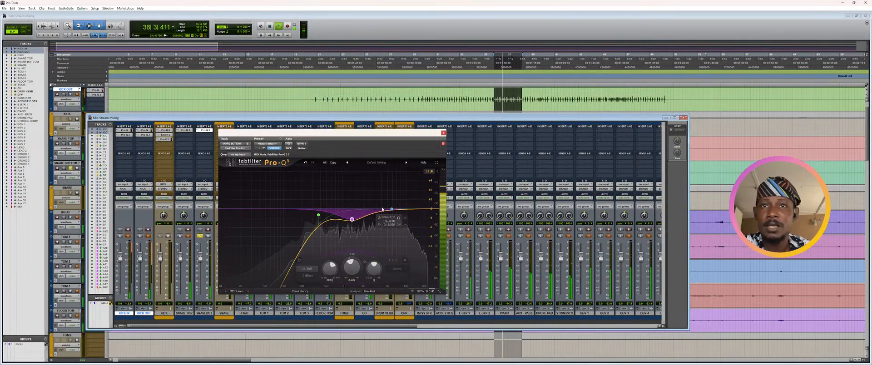
{"action": "left_click", "coordinate": [443, 132]}
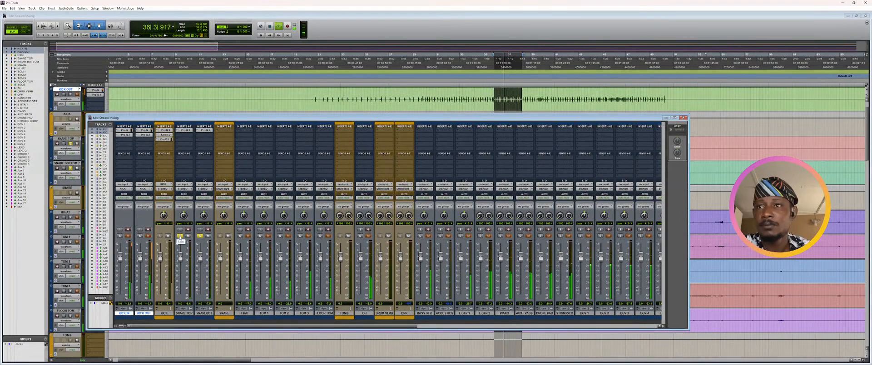
- Solo SNARE TOP and SNARE BOTTOM together and compare them with phase invert on and off in the SNARE BOTTOM equalizer
{"action": "left_click", "coordinate": [180, 235]}
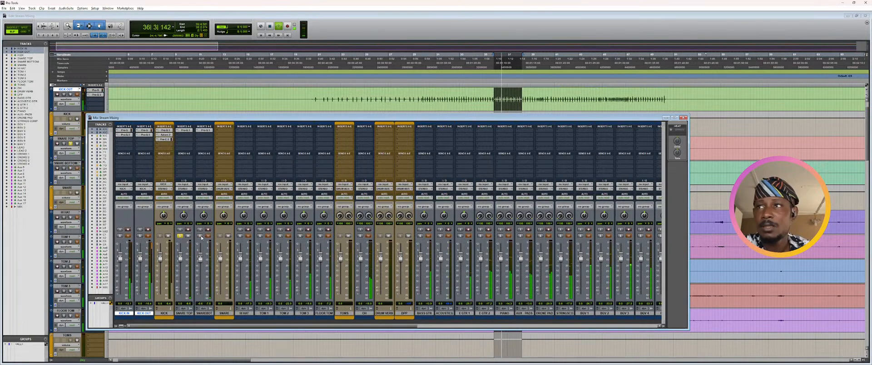
{"action": "left_click", "coordinate": [201, 236]}
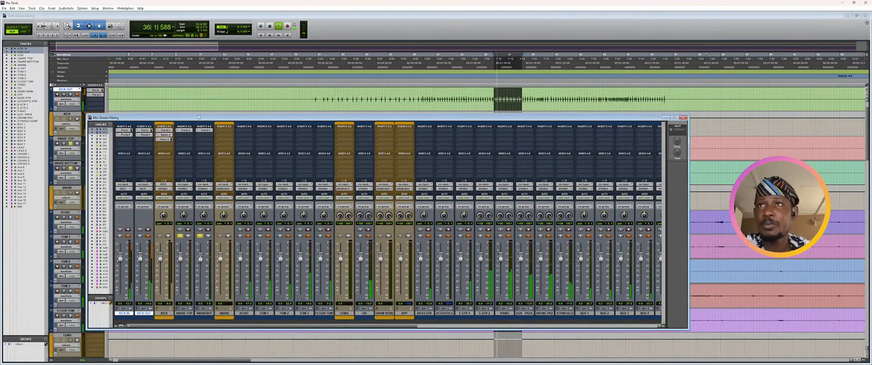
{"action": "left_click", "coordinate": [205, 130]}
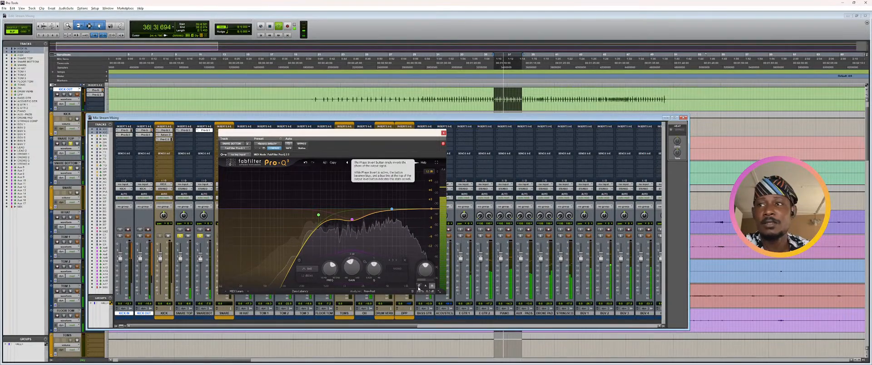
{"action": "left_click", "coordinate": [419, 286]}
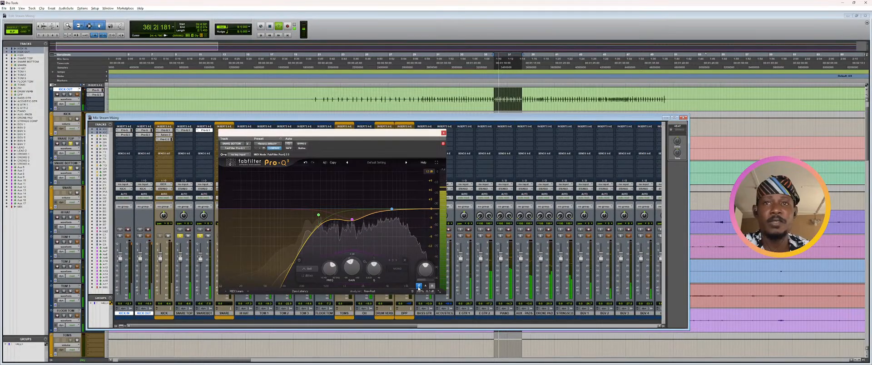
{"action": "left_click", "coordinate": [419, 286]}
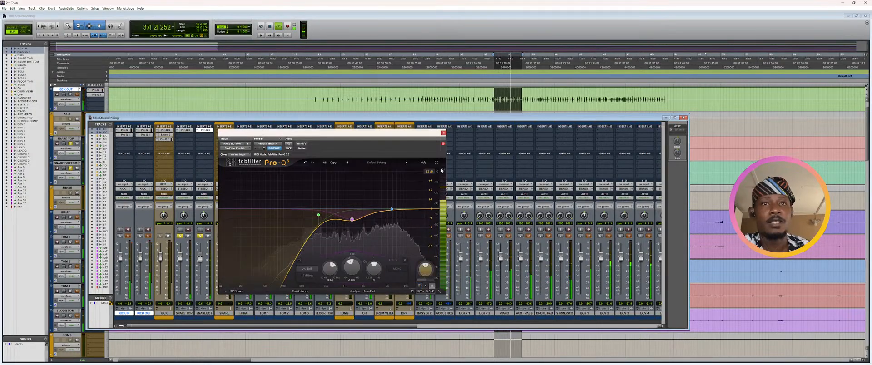
{"action": "left_click", "coordinate": [444, 133]}
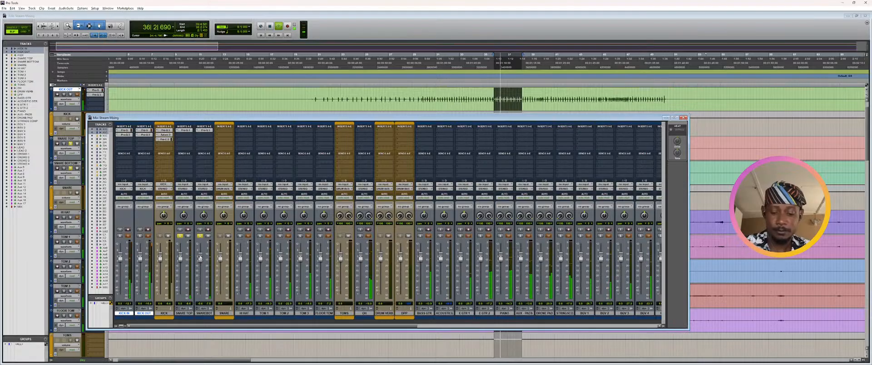
- Insert the mono FabFilter Saturn 2 saturation plug-in on the SNARE track's first insert slot
{"action": "left_click", "coordinate": [225, 142]}
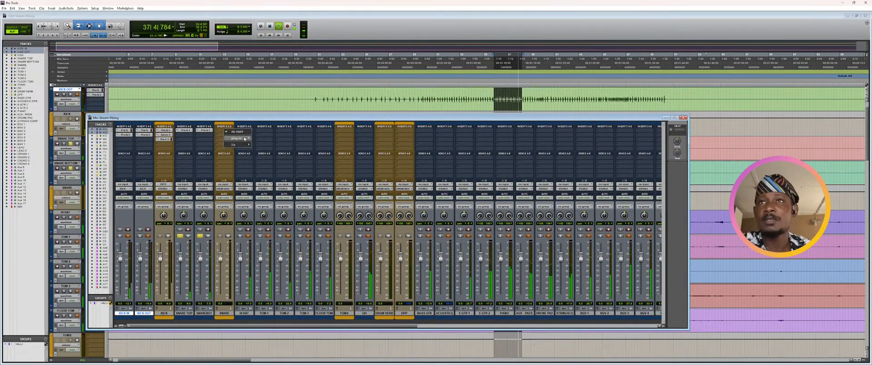
{"action": "mouse_move", "coordinate": [244, 139]}
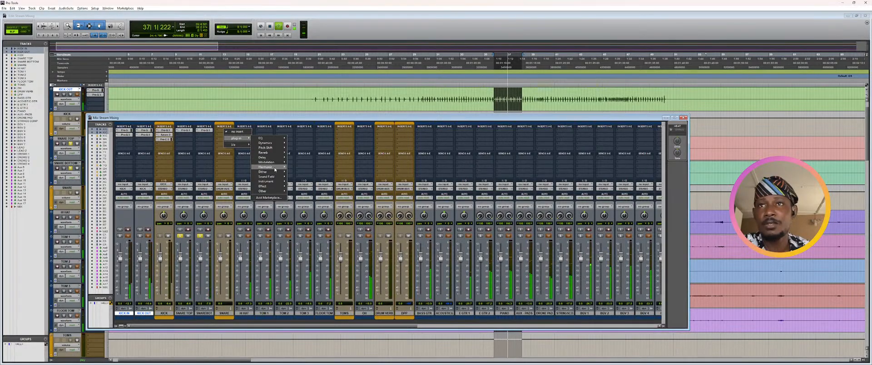
{"action": "mouse_move", "coordinate": [275, 170]}
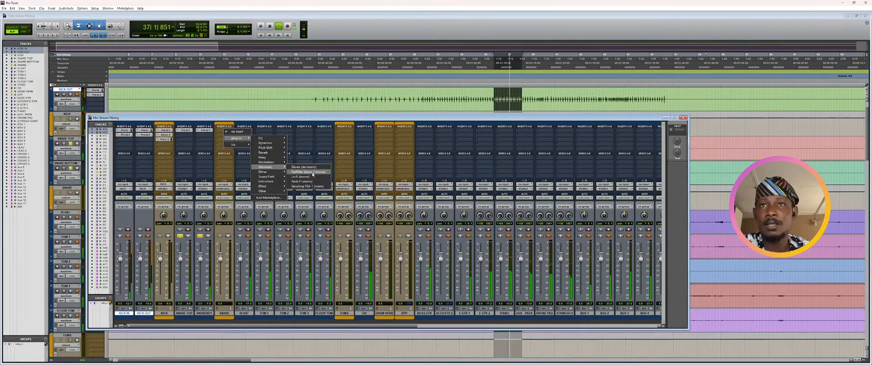
{"action": "left_click", "coordinate": [313, 173]}
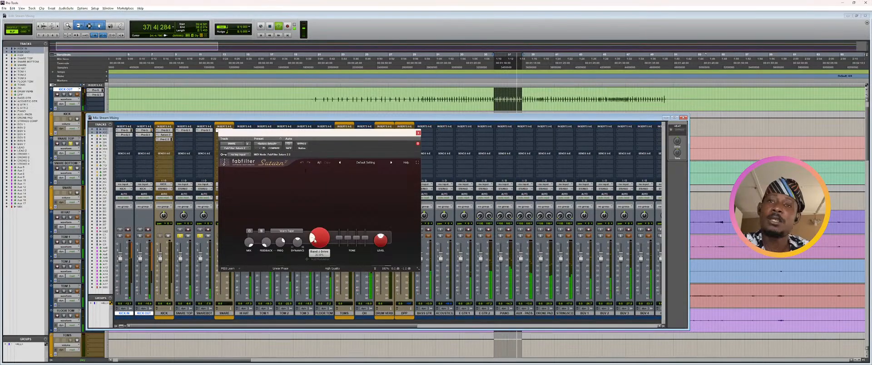
- Turn the Warm Tape drive up high in the SNARE saturation and slightly raise the first and last tone sliders
{"action": "left_click_drag", "start_coordinate": [314, 240], "coordinate": [328, 252]}
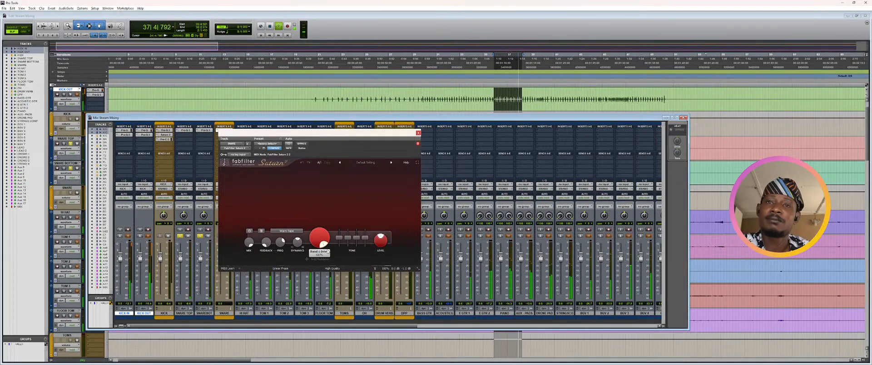
{"action": "left_click_drag", "start_coordinate": [328, 252], "coordinate": [339, 241]}
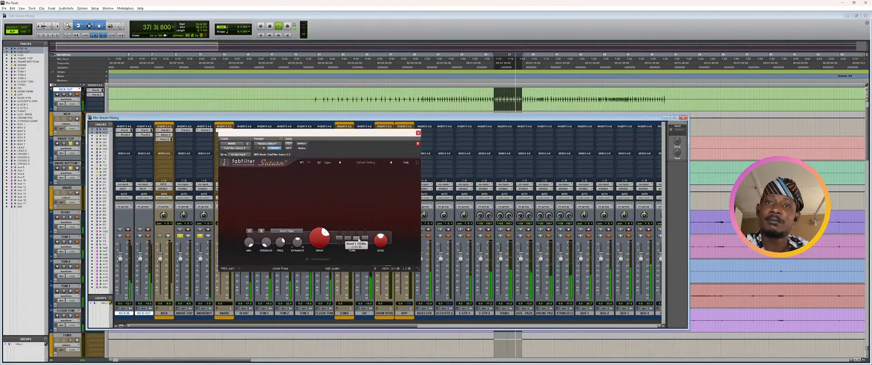
{"action": "left_click_drag", "start_coordinate": [364, 242], "coordinate": [364, 239]}
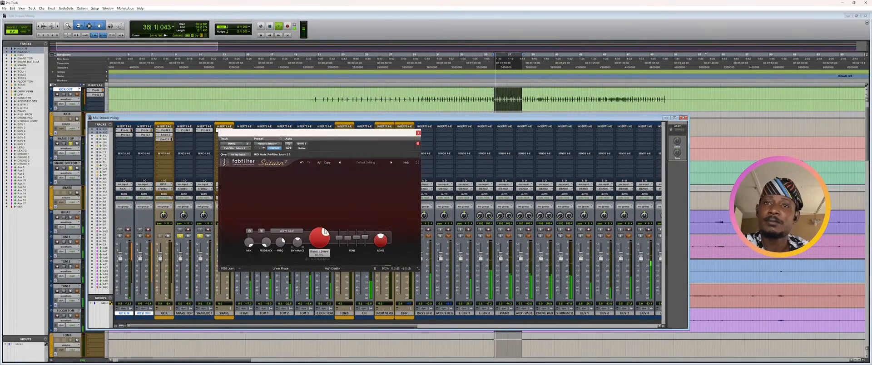
{"action": "left_click_drag", "start_coordinate": [339, 237], "coordinate": [340, 235]}
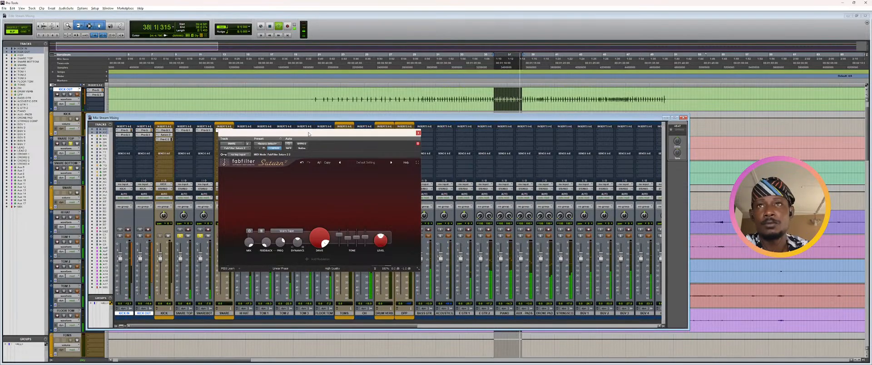
- Move the Saturn window clear of the SNARE channel strip and check the output bus the SNARE track is routed to
{"action": "left_click_drag", "start_coordinate": [294, 133], "coordinate": [405, 134]}
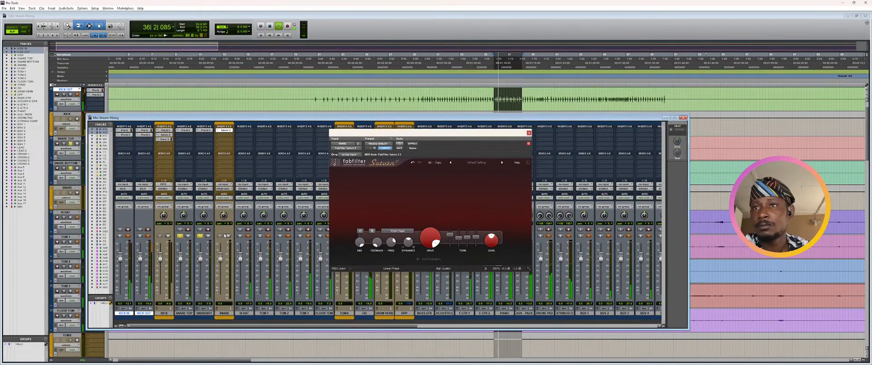
{"action": "left_click", "coordinate": [228, 189]}
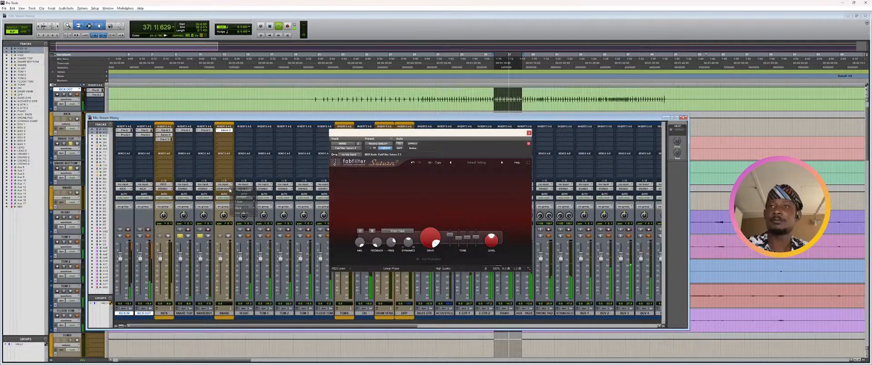
{"action": "mouse_move", "coordinate": [239, 201]}
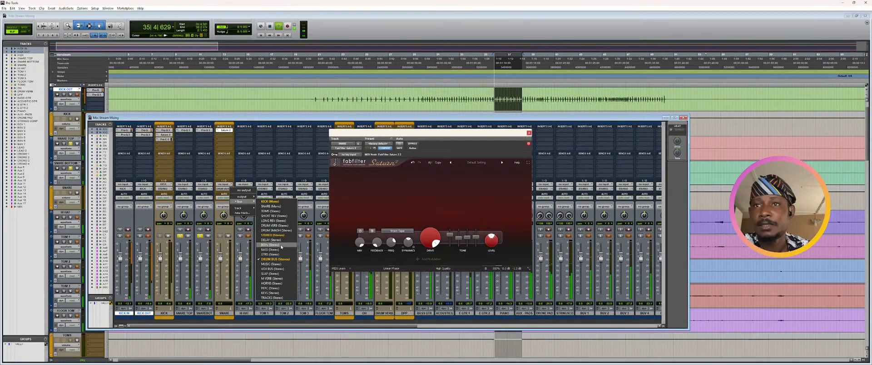
{"action": "left_click", "coordinate": [211, 189]}
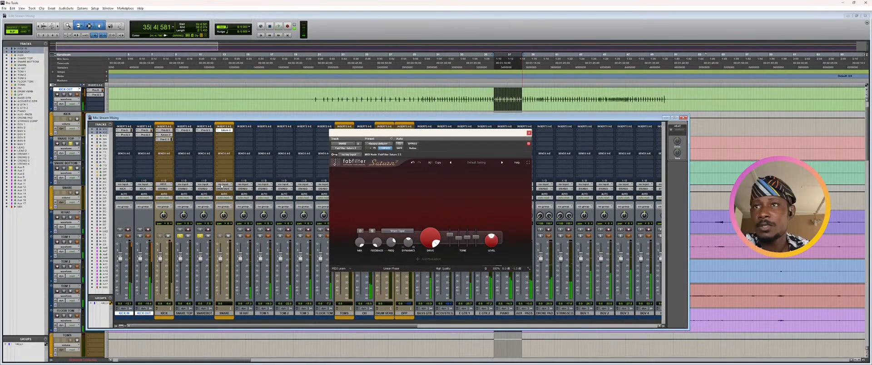
- Set the SNARE track's input to the mono SNARE bus and start playback of the selected passage
{"action": "left_click", "coordinate": [221, 184]}
{"action": "mouse_move", "coordinate": [234, 196]}
{"action": "key", "text": "space"}
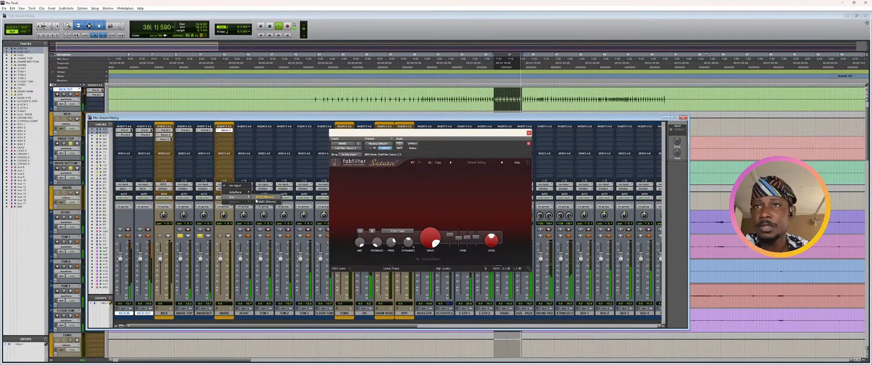
{"action": "left_click", "coordinate": [258, 202]}
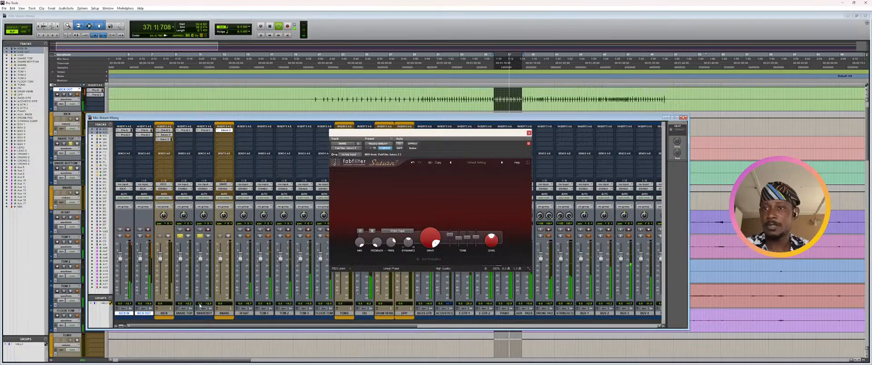
- Route the outputs of SNARE TOP and SNARE BOTTOM together to the mono SNARE bus
{"action": "left_click", "coordinate": [185, 312]}
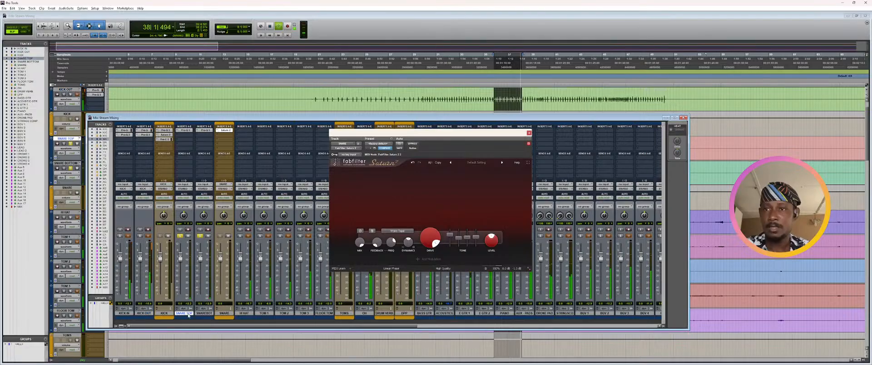
{"action": "left_click", "coordinate": [203, 313], "text": "shift"}
{"action": "left_click", "coordinate": [204, 189]}
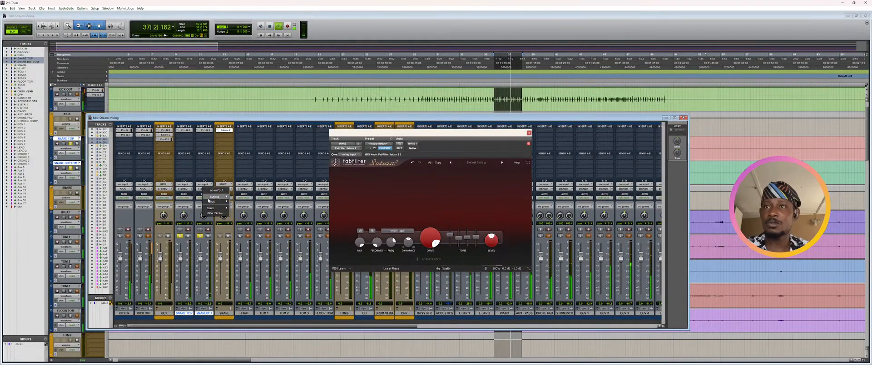
{"action": "mouse_move", "coordinate": [217, 203]}
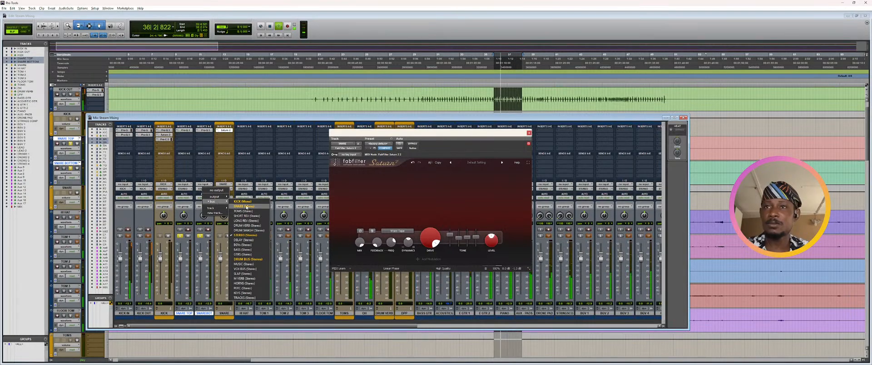
{"action": "left_click", "coordinate": [246, 207]}
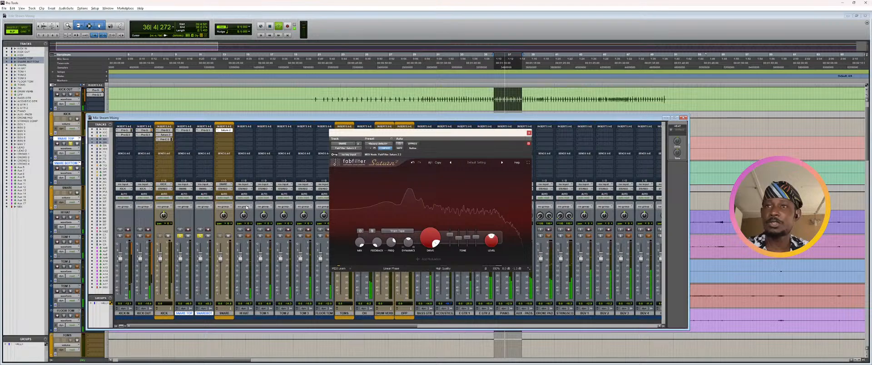
- Bypass the SNARE saturation and undo its drive and tone changes
{"action": "left_click", "coordinate": [412, 144]}
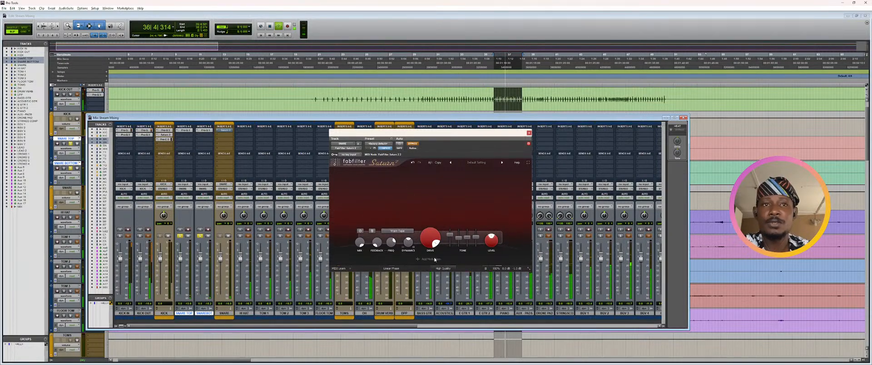
{"action": "left_click_drag", "start_coordinate": [431, 239], "coordinate": [433, 260]}
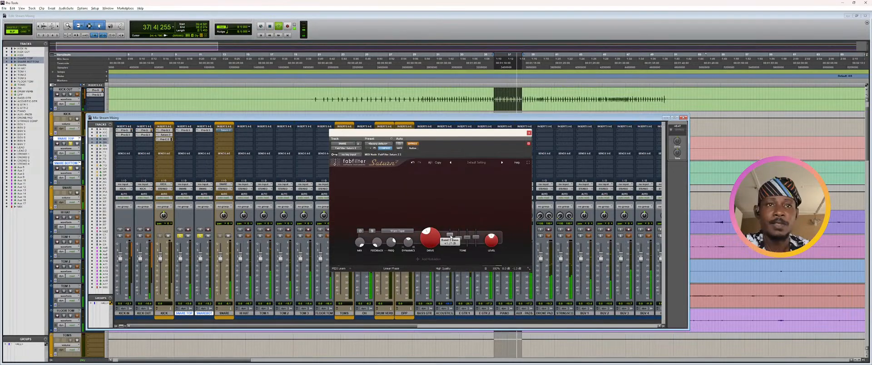
{"action": "left_click", "coordinate": [413, 163]}
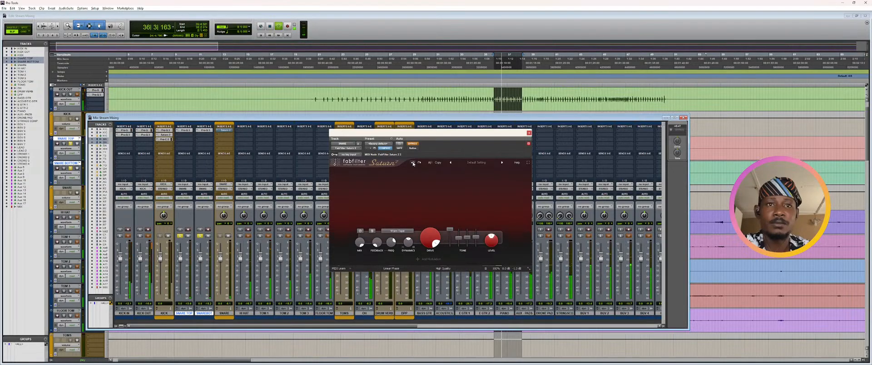
{"action": "left_click", "coordinate": [413, 163]}
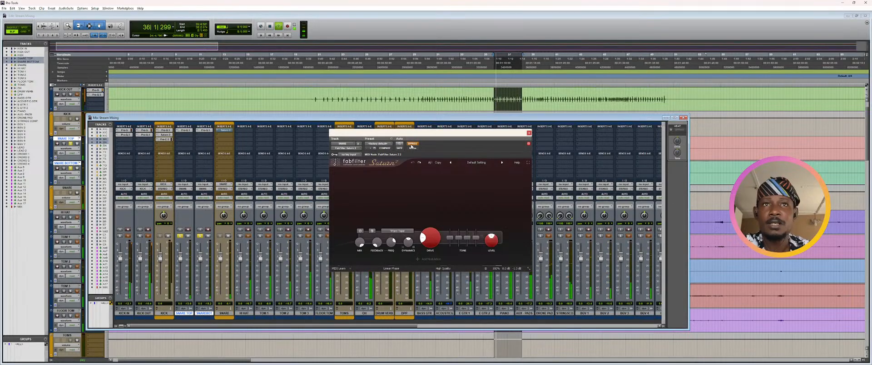
- Reactivate the SNARE saturation, turn its drive low, and split it into two bands in the middle of the spectrum
{"action": "left_click", "coordinate": [412, 144]}
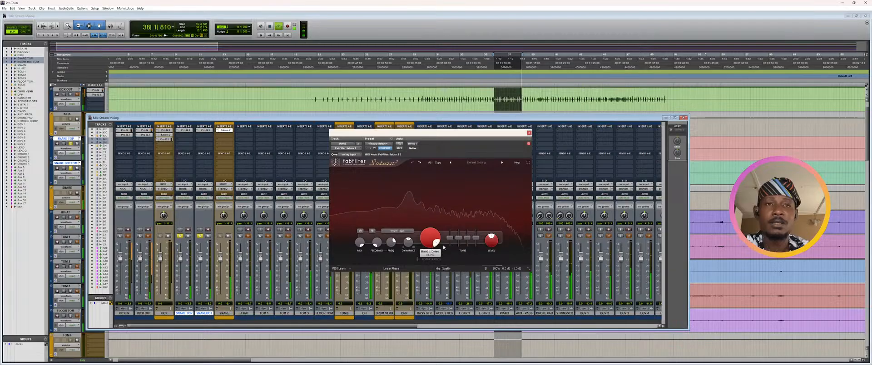
{"action": "left_click_drag", "start_coordinate": [431, 240], "coordinate": [420, 255]}
{"action": "left_click", "coordinate": [428, 173]}
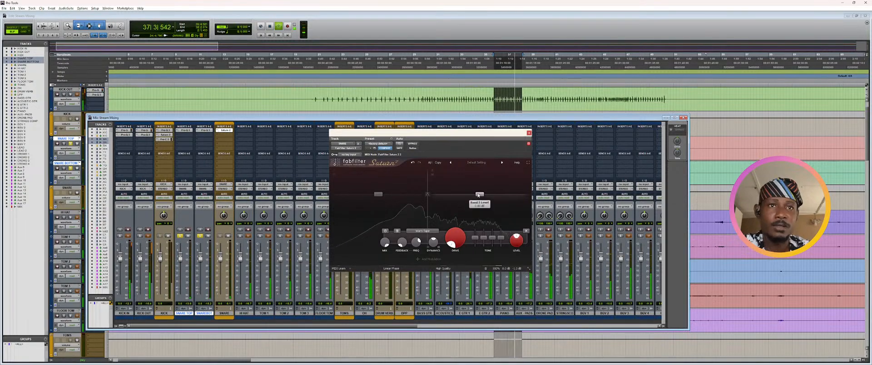
- Raise the low band's drive to a moderate amount, lift its first tone slider slightly, and close the Saturn window
{"action": "left_click", "coordinate": [389, 204]}
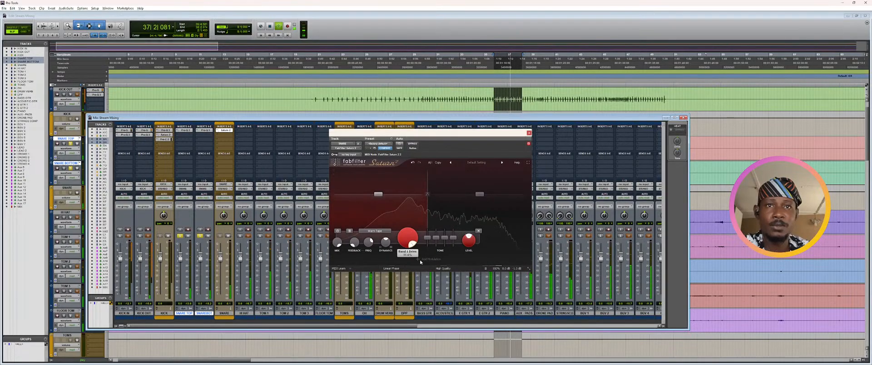
{"action": "left_click_drag", "start_coordinate": [421, 262], "coordinate": [393, 251]}
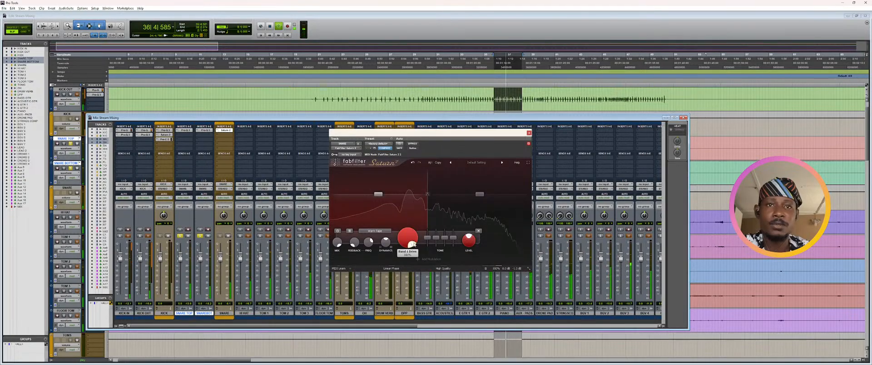
{"action": "left_click_drag", "start_coordinate": [427, 237], "coordinate": [427, 222]}
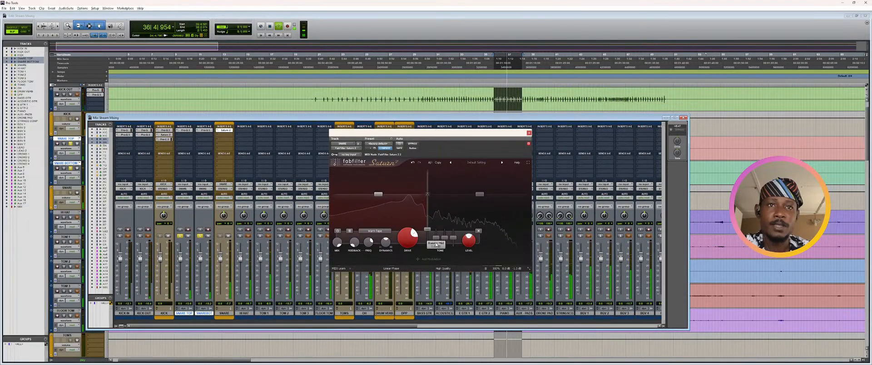
{"action": "mouse_move", "coordinate": [437, 240]}
{"action": "left_mouse_down"}
{"action": "mouse_move", "coordinate": [434, 218]}
{"action": "mouse_move", "coordinate": [445, 238]}
{"action": "mouse_move", "coordinate": [427, 233]}
{"action": "left_mouse_up"}
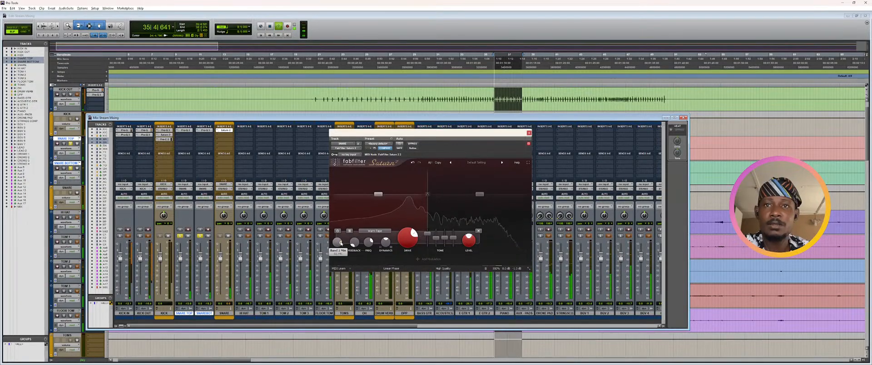
{"action": "left_click", "coordinate": [529, 133]}
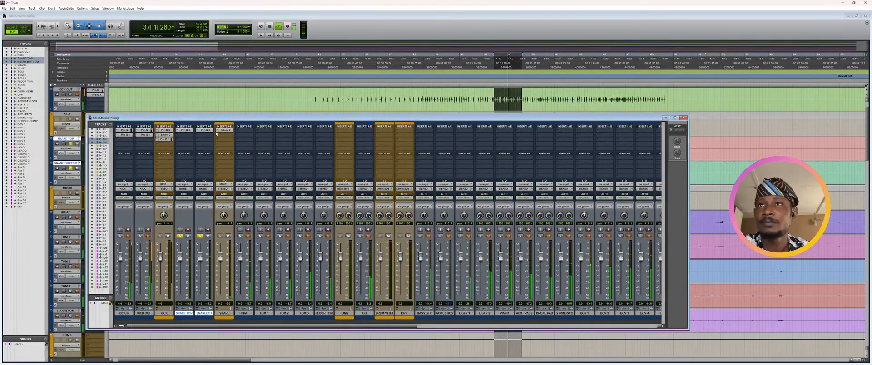
- Insert the mono FabFilter Pro-Q 3 on SNARE's second insert slot, cut a wide midrange dip, and add a high-frequency band
{"action": "left_click", "coordinate": [219, 135]}
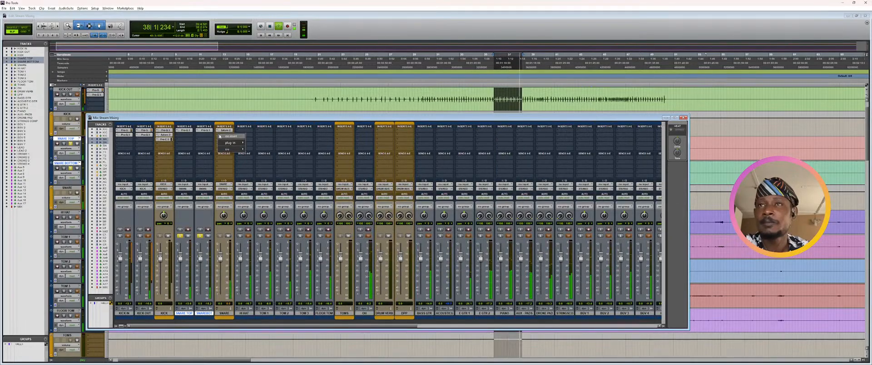
{"action": "mouse_move", "coordinate": [231, 144]}
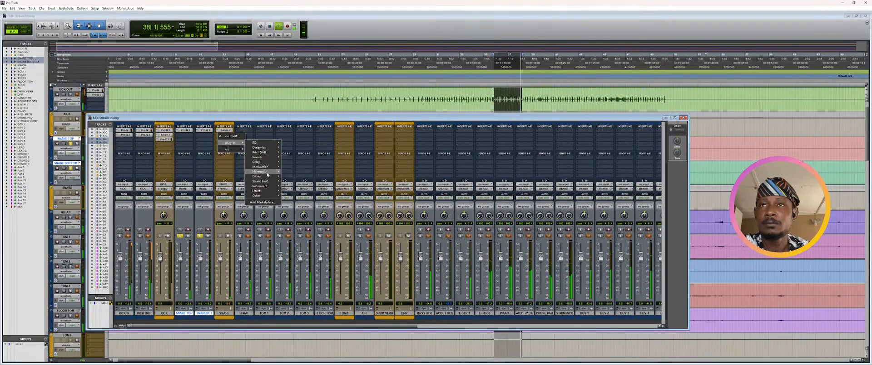
{"action": "mouse_move", "coordinate": [267, 175]}
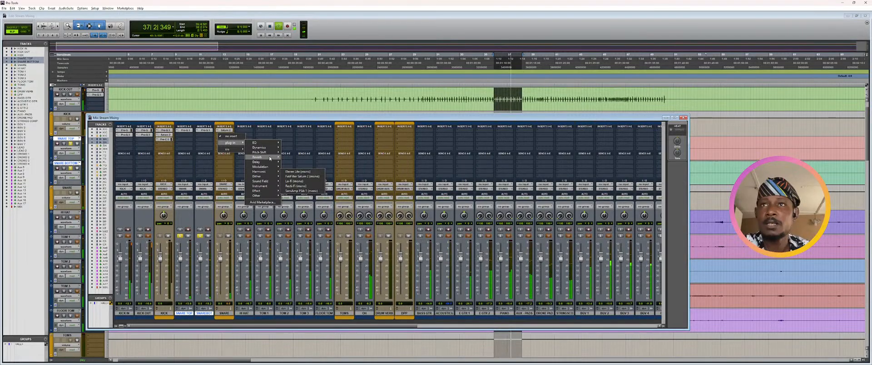
{"action": "mouse_move", "coordinate": [271, 145]}
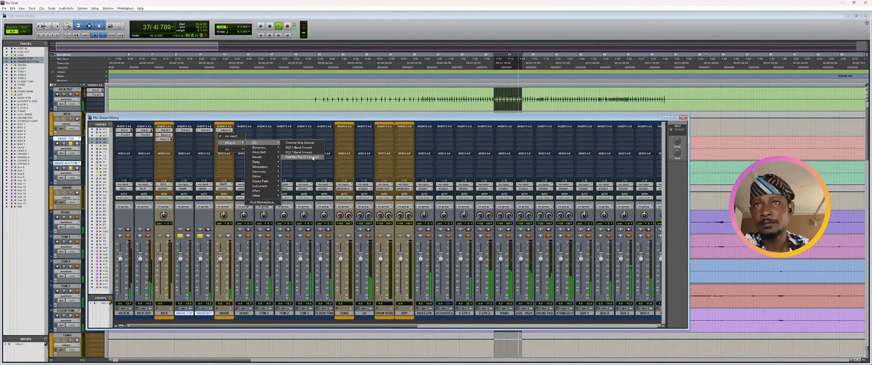
{"action": "left_click", "coordinate": [313, 158]}
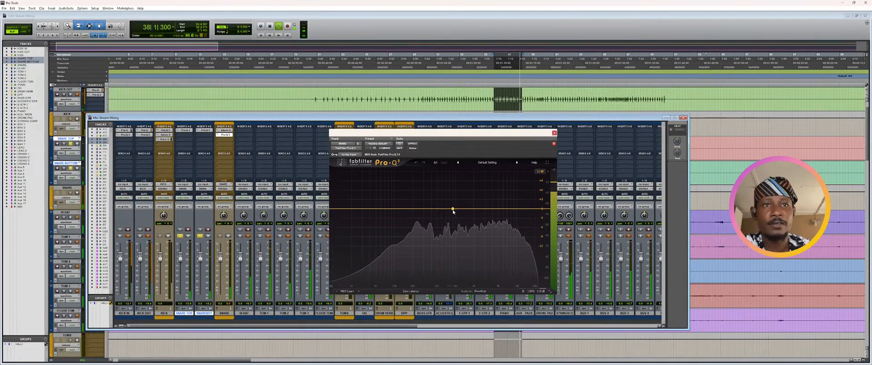
{"action": "left_click_drag", "start_coordinate": [451, 208], "coordinate": [452, 235]}
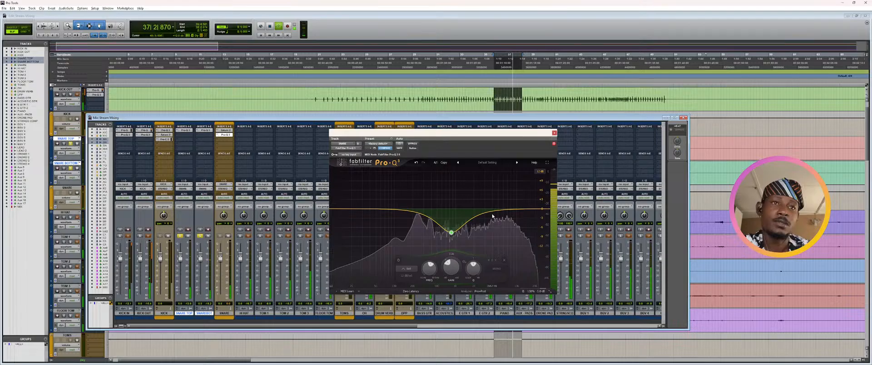
{"action": "left_click_drag", "start_coordinate": [493, 215], "coordinate": [512, 209]}
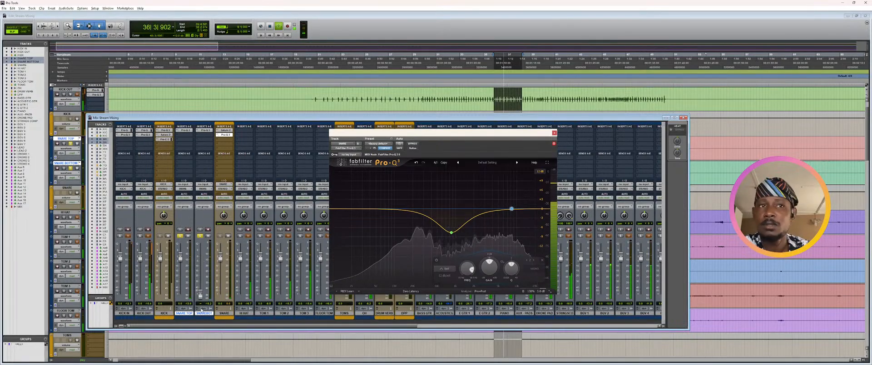
- Balance SNARE BOTTOM slightly below SNARE TOP with its fader and compare the two with their solos toggled
{"action": "left_click_drag", "start_coordinate": [200, 295], "coordinate": [199, 262]}
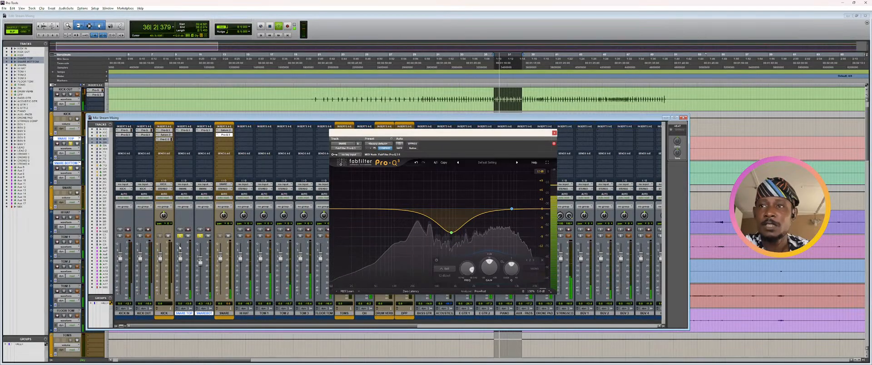
{"action": "left_click_drag", "start_coordinate": [201, 262], "coordinate": [200, 266]}
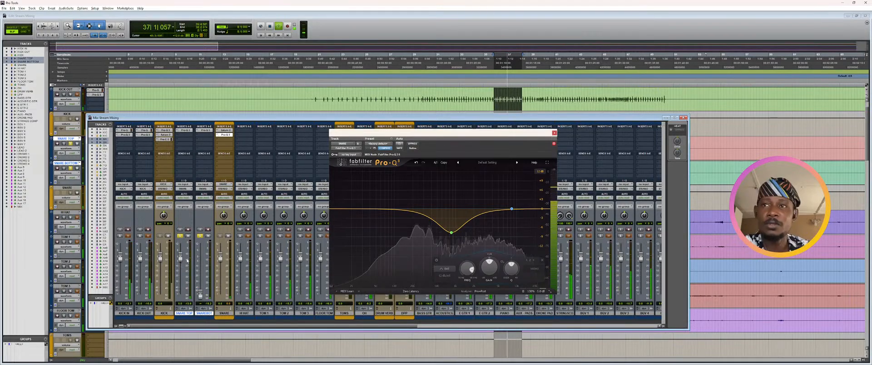
{"action": "left_click_drag", "start_coordinate": [200, 293], "coordinate": [201, 268]}
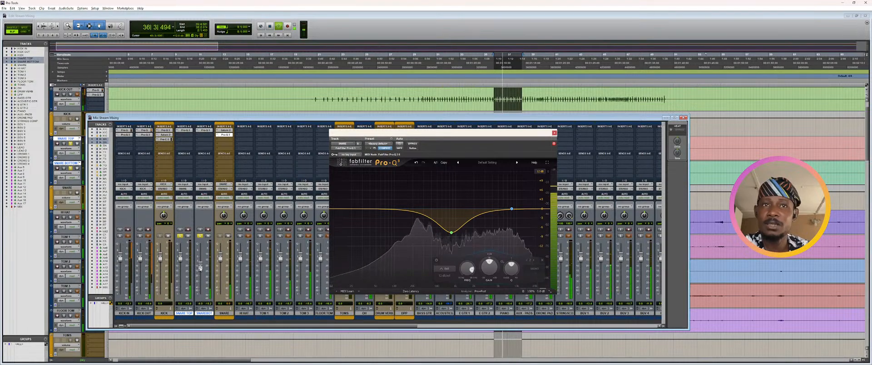
{"action": "left_click_drag", "start_coordinate": [200, 268], "coordinate": [201, 266]}
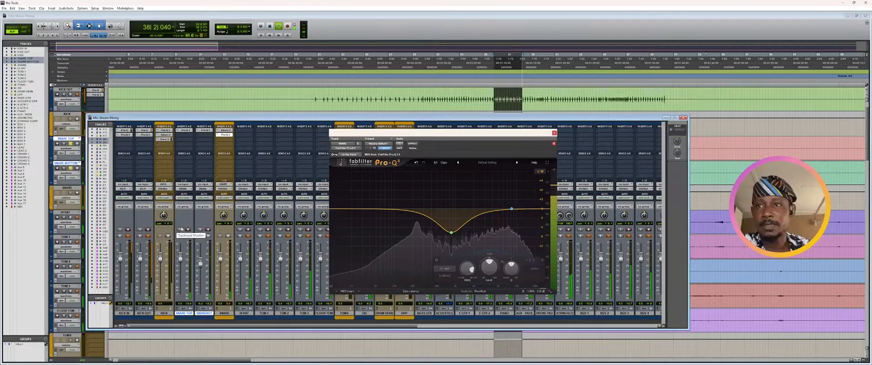
{"action": "left_click", "coordinate": [180, 236]}
{"action": "left_click", "coordinate": [200, 236]}
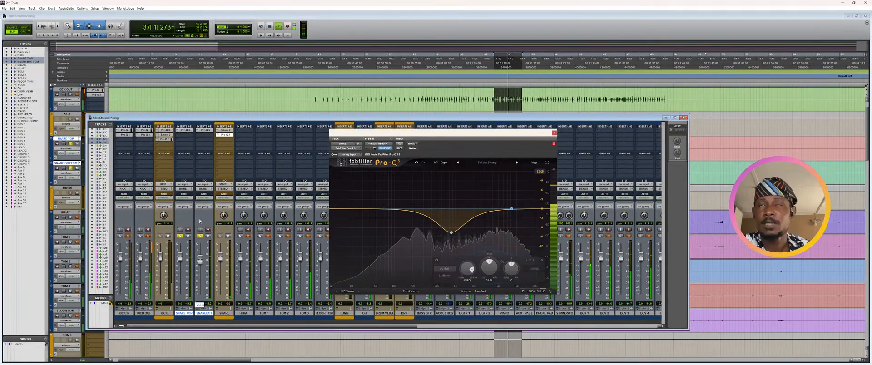
- Insert the mono FabFilter Pro-G gate on SNARE BOTTOM ahead of its equalizer
{"action": "left_click", "coordinate": [203, 135]}
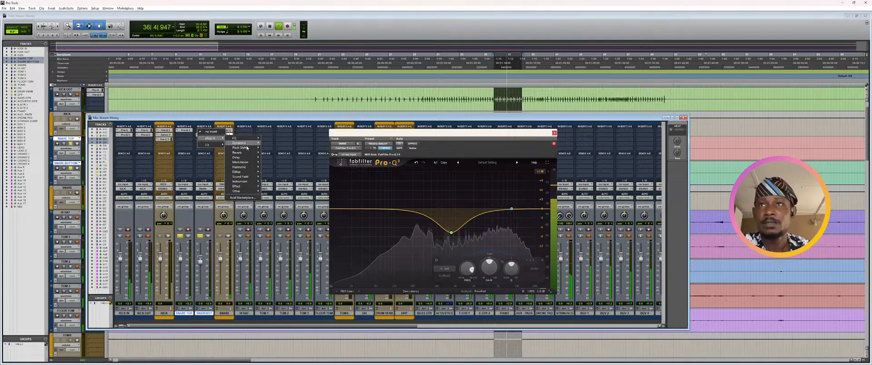
{"action": "mouse_move", "coordinate": [248, 148]}
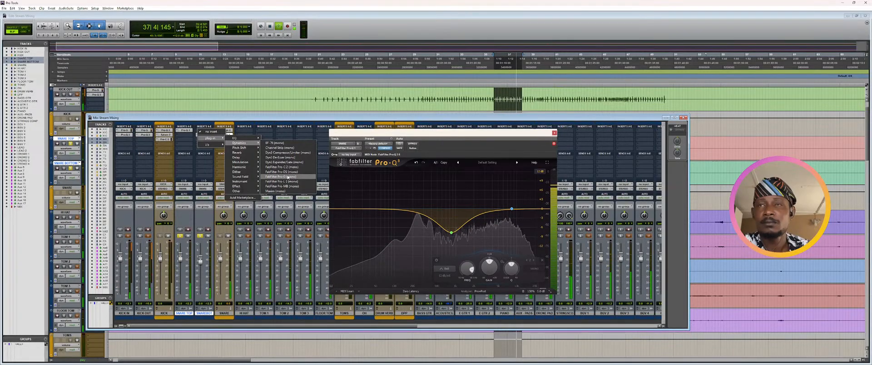
{"action": "left_click", "coordinate": [287, 177]}
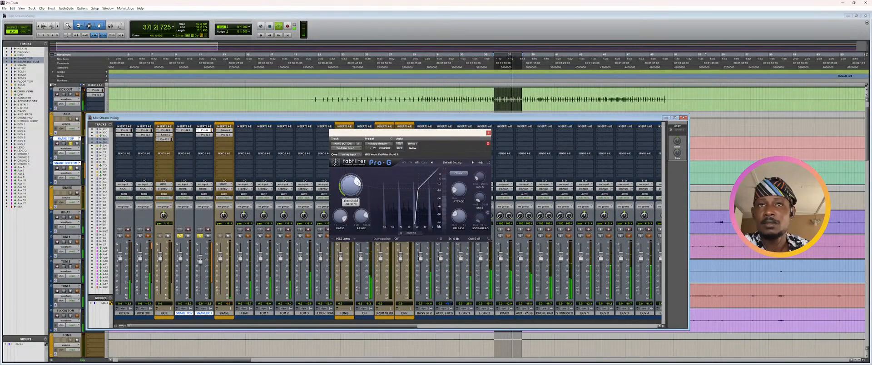
- Lower the threshold of the SNARE BOTTOM gate, adjust its release, and close the gate window
{"action": "left_click_drag", "start_coordinate": [359, 184], "coordinate": [354, 179]}
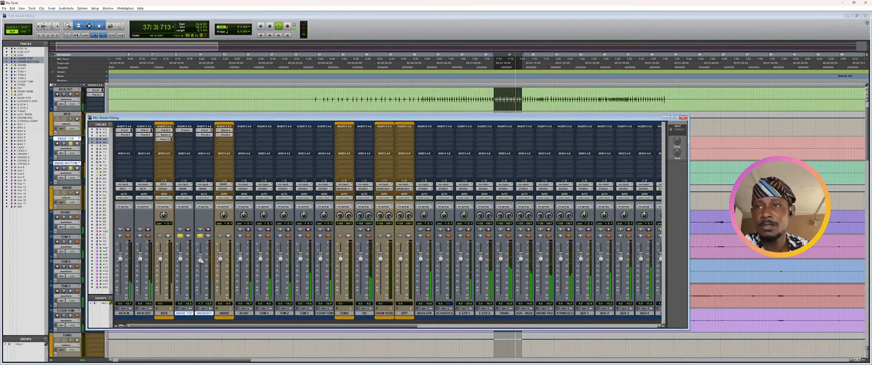
{"action": "left_click", "coordinate": [204, 130]}
{"action": "mouse_move", "coordinate": [458, 211]}
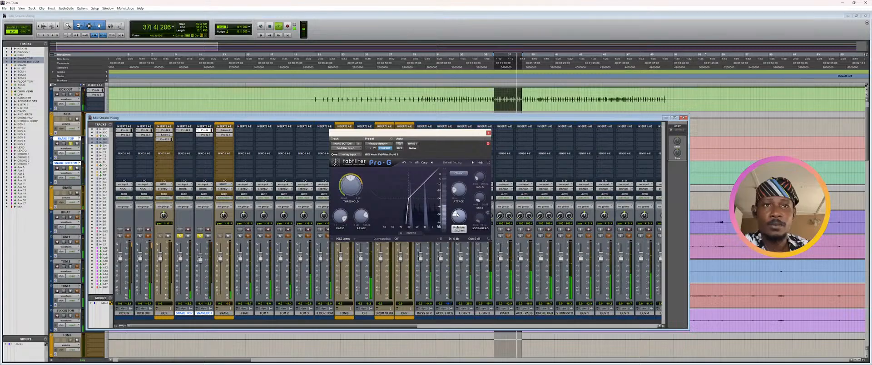
{"action": "left_click_drag", "start_coordinate": [458, 212], "coordinate": [459, 213]}
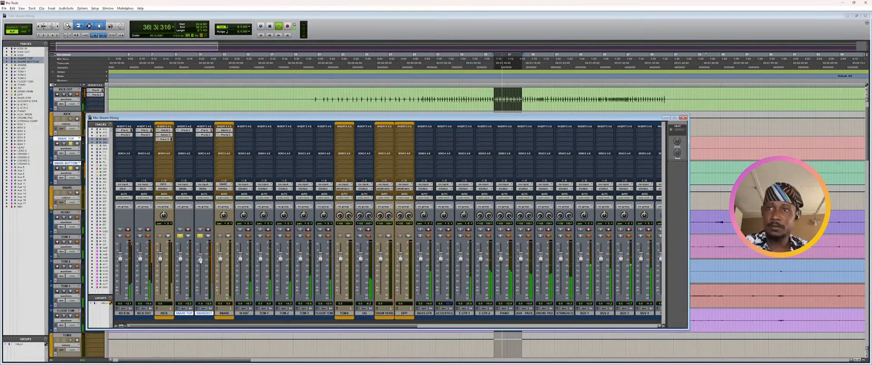
- In SNARE's Pro-Q 3, flatten the high-frequency band, boost the low end with a new bell, and add a low cut below it
{"action": "left_click", "coordinate": [226, 136]}
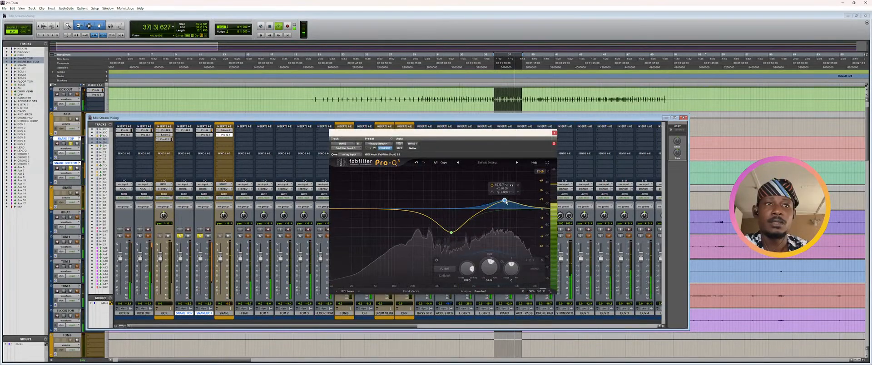
{"action": "left_click_drag", "start_coordinate": [506, 200], "coordinate": [507, 212]}
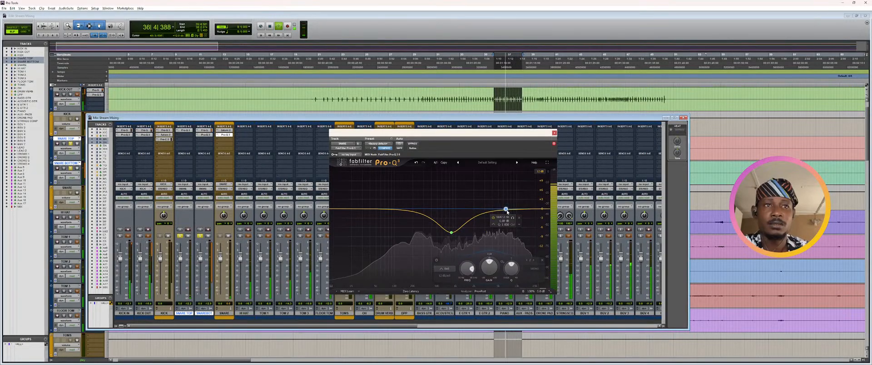
{"action": "left_click_drag", "start_coordinate": [412, 212], "coordinate": [407, 205]}
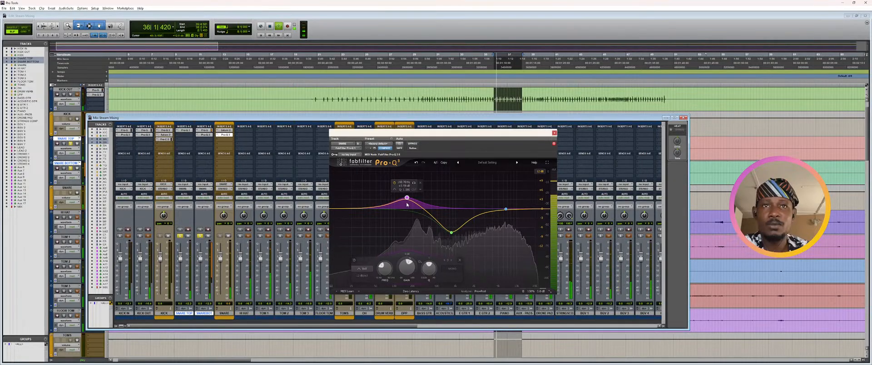
{"action": "left_click", "coordinate": [375, 209]}
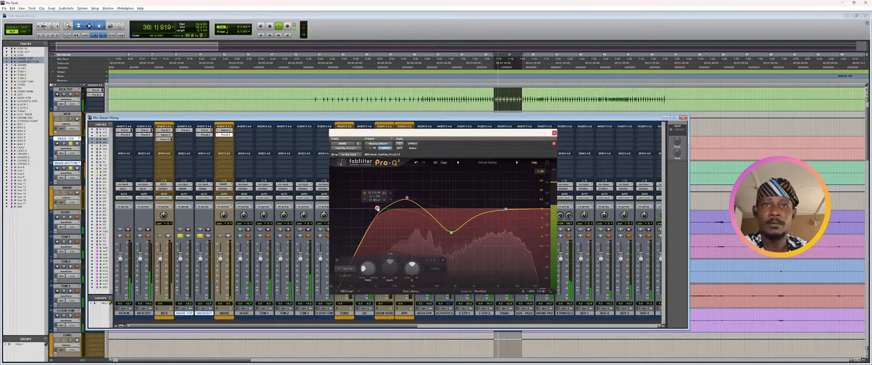
{"action": "left_click_drag", "start_coordinate": [375, 209], "coordinate": [382, 210]}
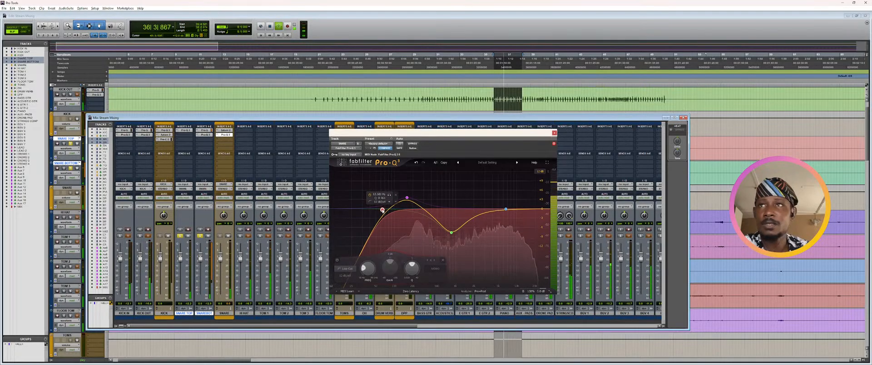
- Raise the low-cut frequency in SNARE's Pro-Q 3 until it sits just below the low boost, and close the equalizer
{"action": "left_click", "coordinate": [205, 134]}
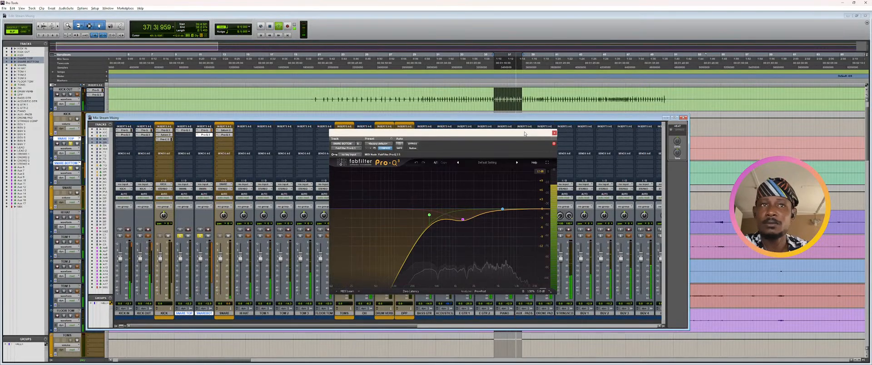
{"action": "left_click", "coordinate": [554, 133]}
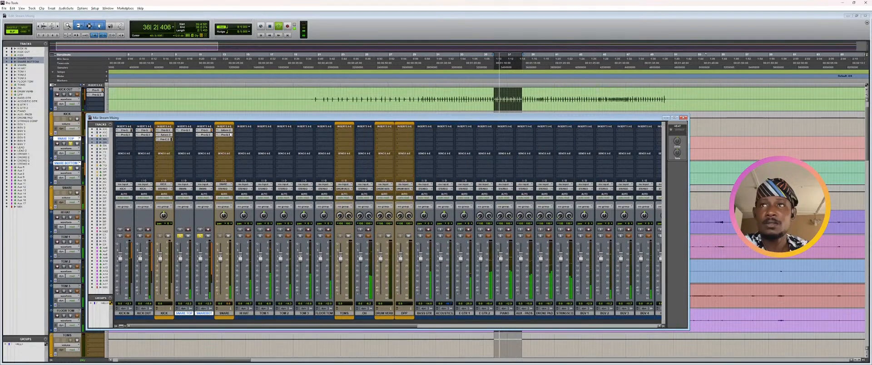
{"action": "left_click", "coordinate": [229, 134]}
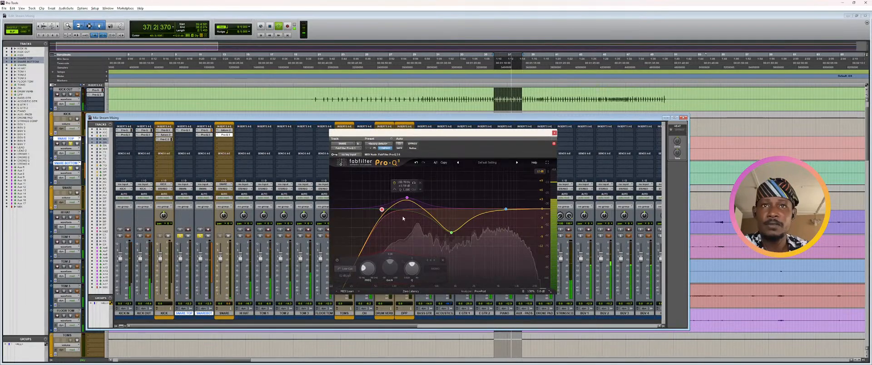
{"action": "left_click_drag", "start_coordinate": [382, 209], "coordinate": [394, 210]}
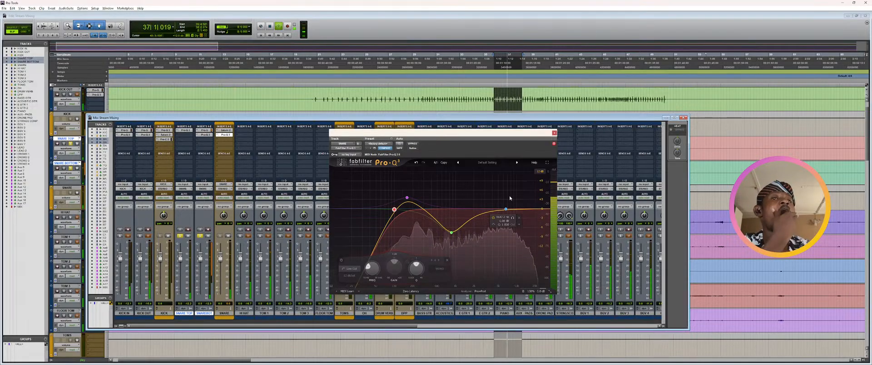
{"action": "left_click", "coordinate": [554, 133]}
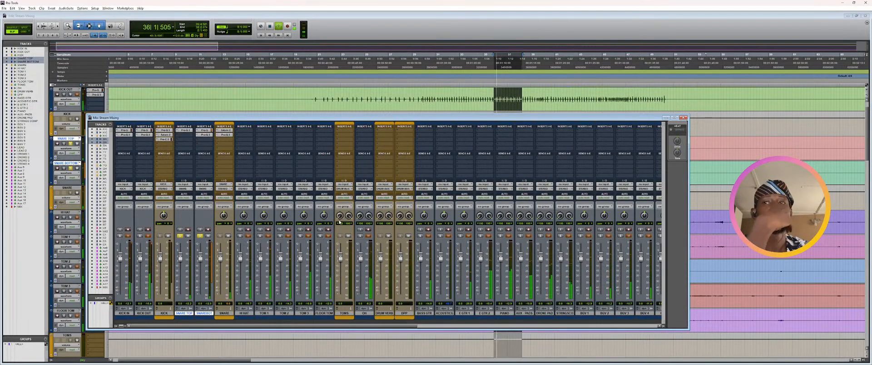
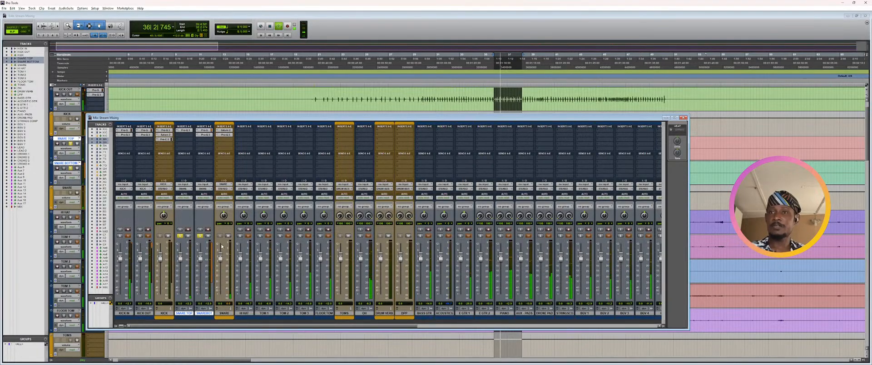
- Insert FabFilter Pro-C 2 on SNARE's third insert slot with a hard knee and adjusted threshold, and audition it with the kick soloed
{"action": "left_click", "coordinate": [224, 139]}
{"action": "mouse_move", "coordinate": [243, 147]}
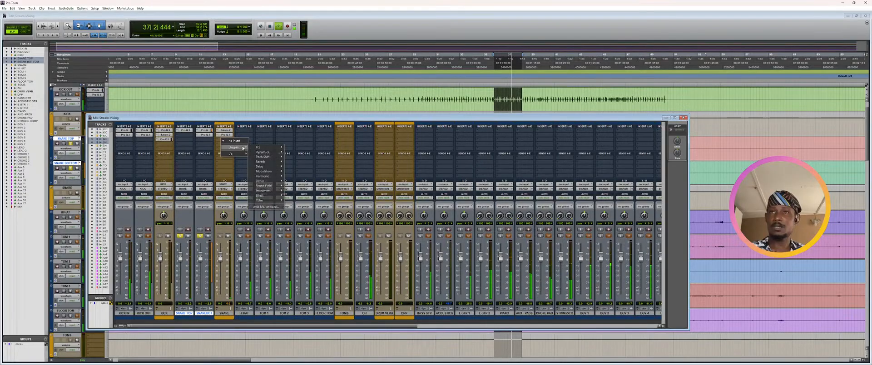
{"action": "left_click", "coordinate": [309, 178]}
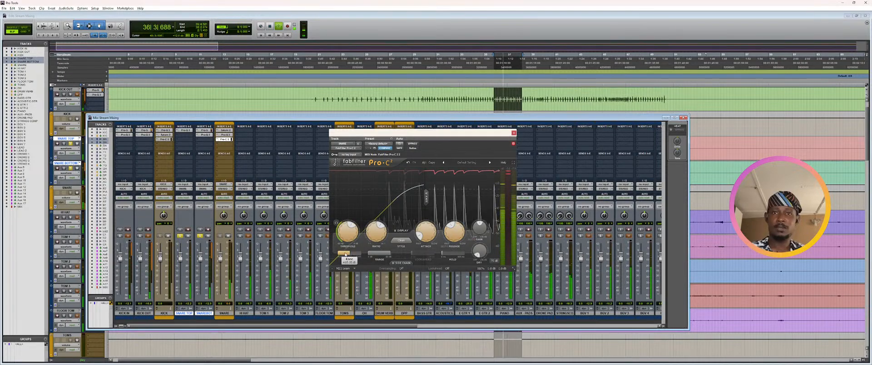
{"action": "left_click_drag", "start_coordinate": [345, 255], "coordinate": [337, 254]}
{"action": "left_click_drag", "start_coordinate": [377, 232], "coordinate": [350, 225]}
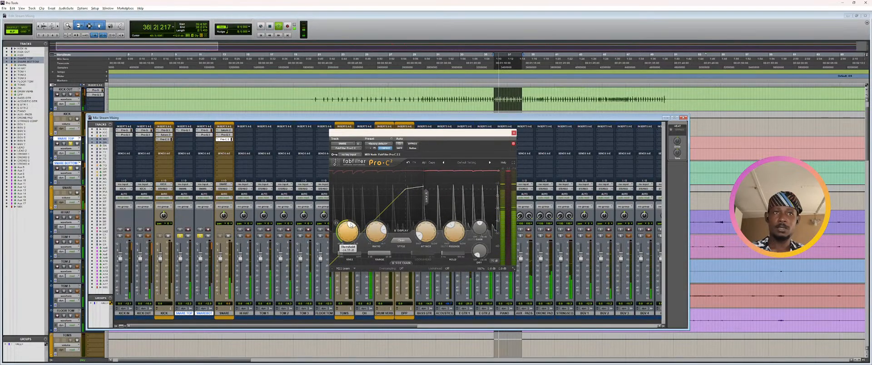
{"action": "left_click", "coordinate": [120, 236]}
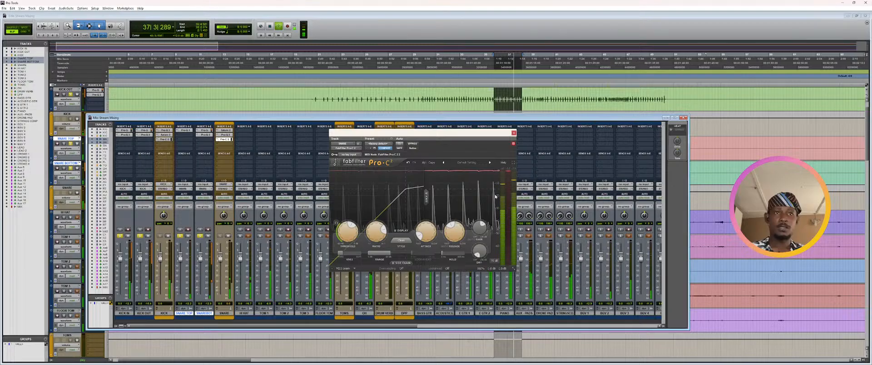
{"action": "left_click", "coordinate": [513, 133]}
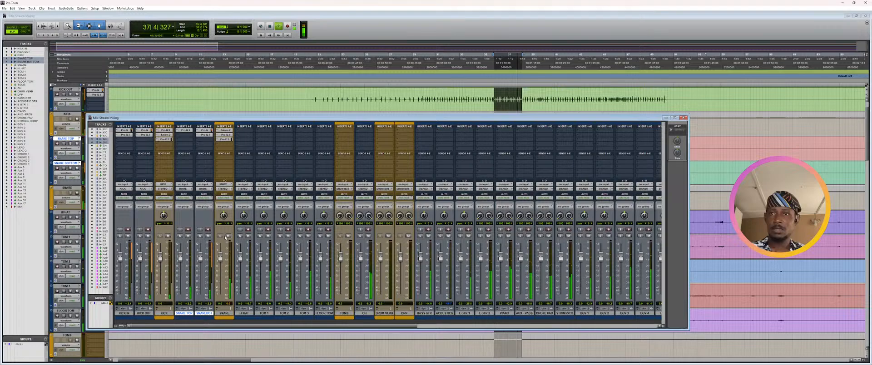
- Solo only the hi-hat track and move the playback selection to a short passage around bars 29 to 31
{"action": "left_click", "coordinate": [200, 236]}
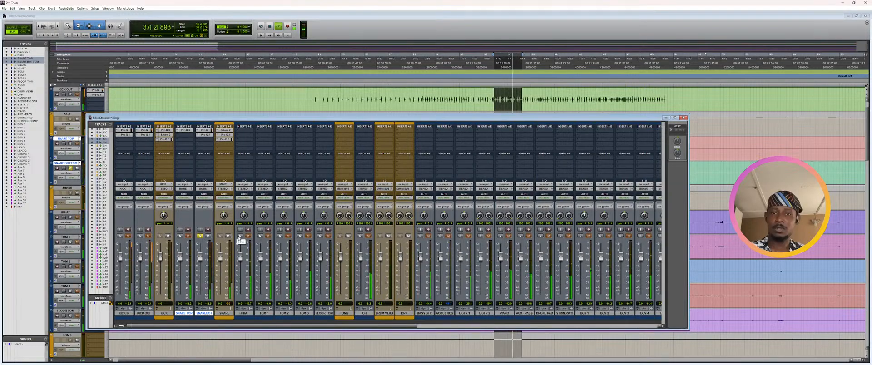
{"action": "left_click", "coordinate": [239, 236]}
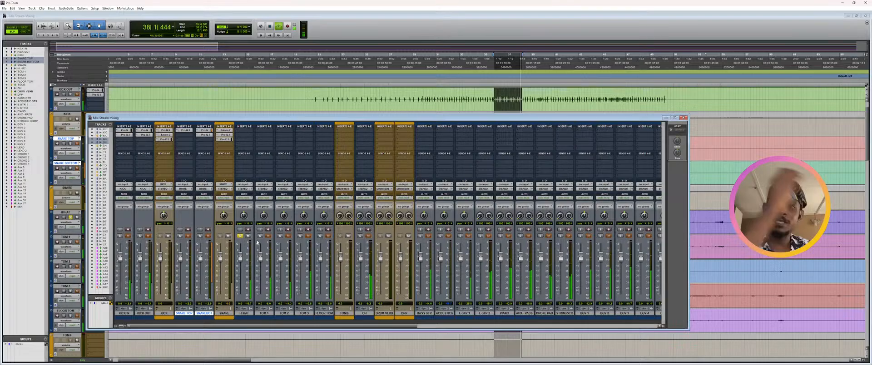
{"action": "key", "text": "ctrl+equal"}
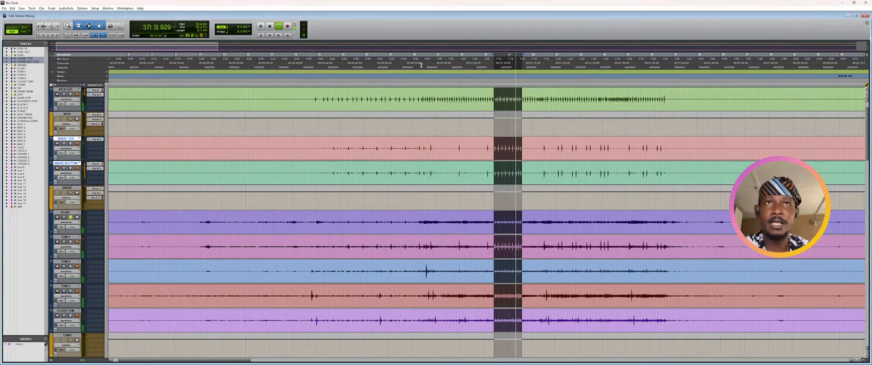
{"action": "left_click_drag", "start_coordinate": [422, 65], "coordinate": [438, 67]}
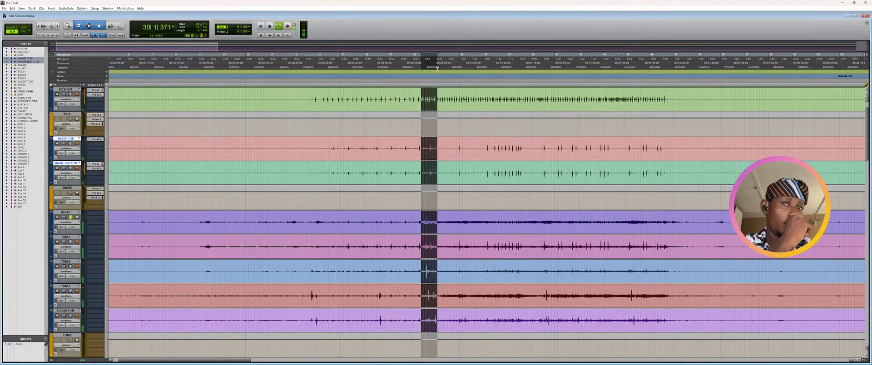
{"action": "key", "text": "ctrl+equal"}
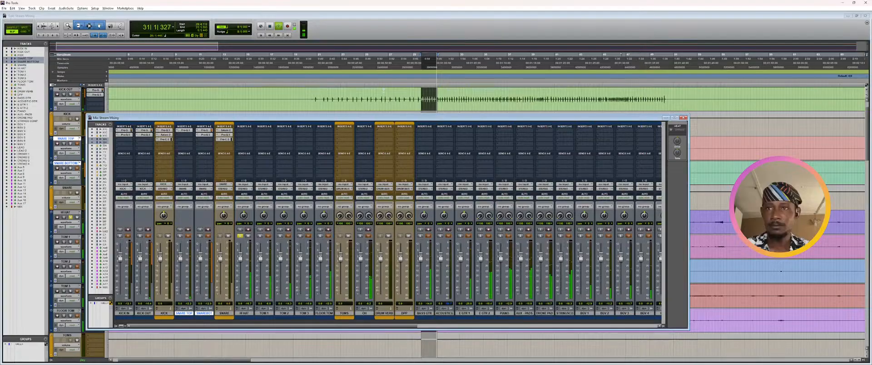
- Insert FabFilter Pro-Q 3 on the hi-hat's first insert slot and add a low cut reaching up into the midrange
{"action": "left_click", "coordinate": [244, 130]}
{"action": "mouse_move", "coordinate": [254, 140]}
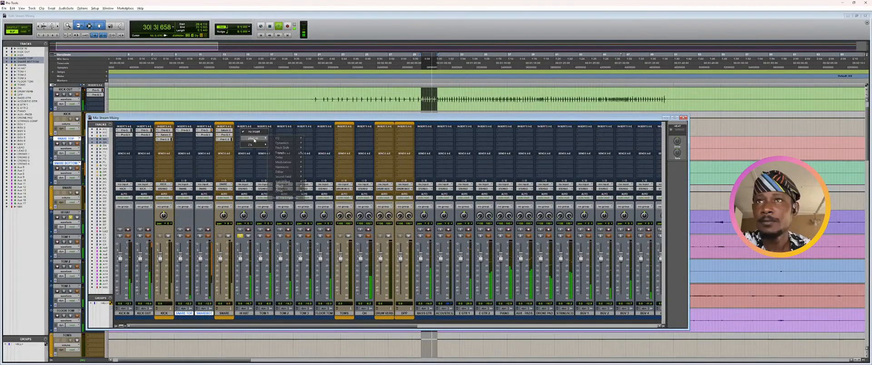
{"action": "mouse_move", "coordinate": [282, 138]}
{"action": "left_click", "coordinate": [313, 150]}
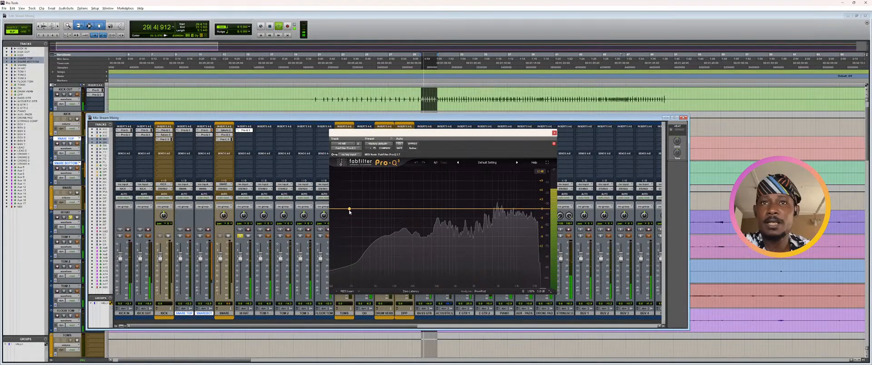
{"action": "left_click_drag", "start_coordinate": [349, 209], "coordinate": [453, 215]}
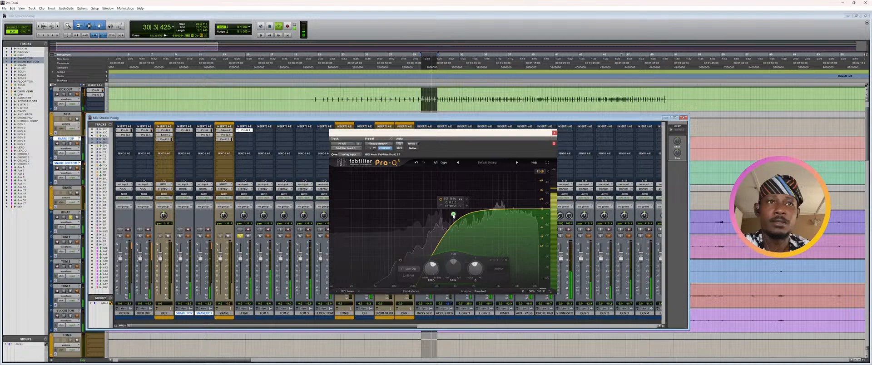
{"action": "left_click_drag", "start_coordinate": [454, 216], "coordinate": [464, 214]}
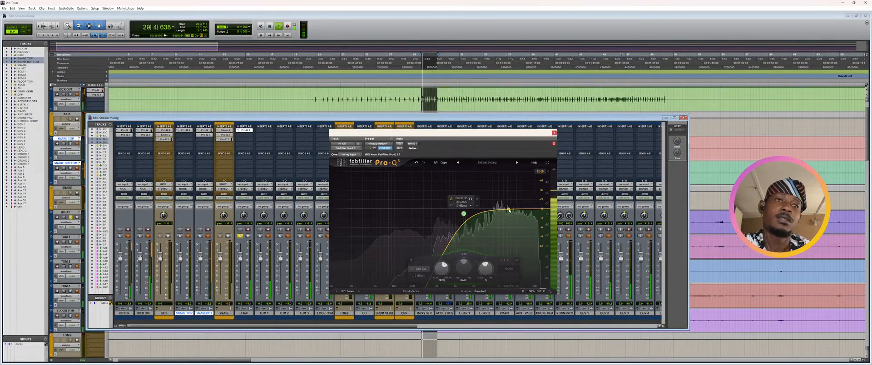
- Add a wide, shallow dynamic cut in the high frequencies of the hi-hat's Pro-Q 3 and close the equalizer
{"action": "left_click", "coordinate": [512, 213]}
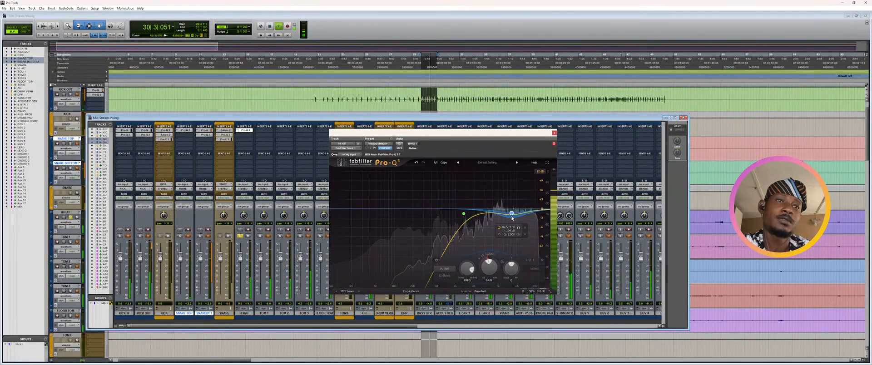
{"action": "scroll", "coordinate": [512, 214], "scroll_direction": "down", "scroll_amount": 2}
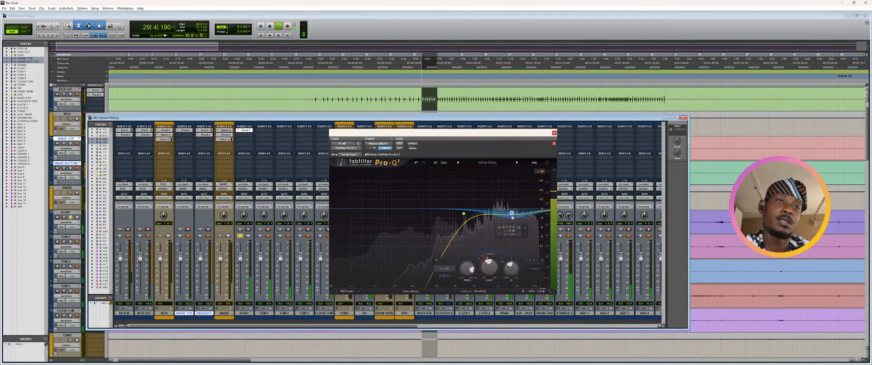
{"action": "left_click_drag", "start_coordinate": [513, 217], "coordinate": [513, 211]}
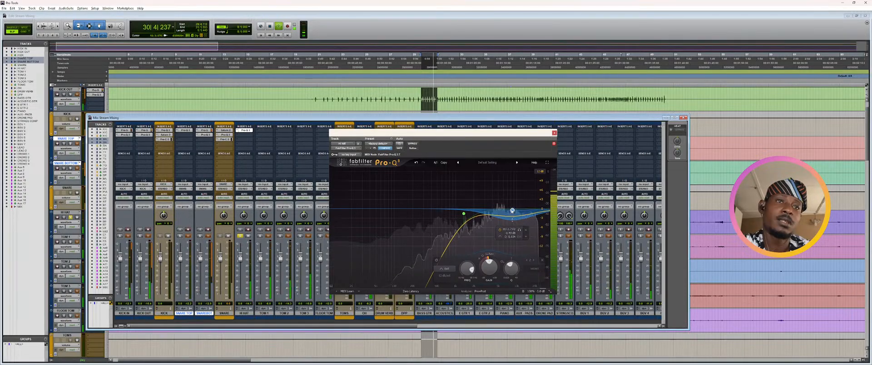
{"action": "left_click", "coordinate": [555, 134]}
- Solo SNARE TOP and SNARE BOTTOM together with the hi-hat and restart playback
{"action": "key", "text": "space"}
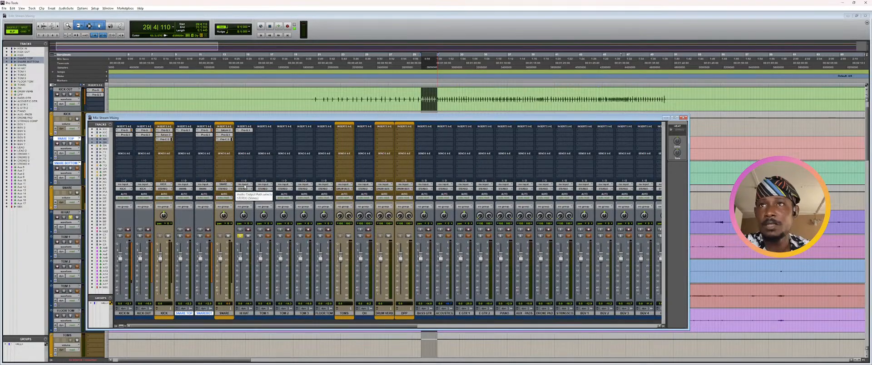
{"action": "left_click", "coordinate": [245, 135]}
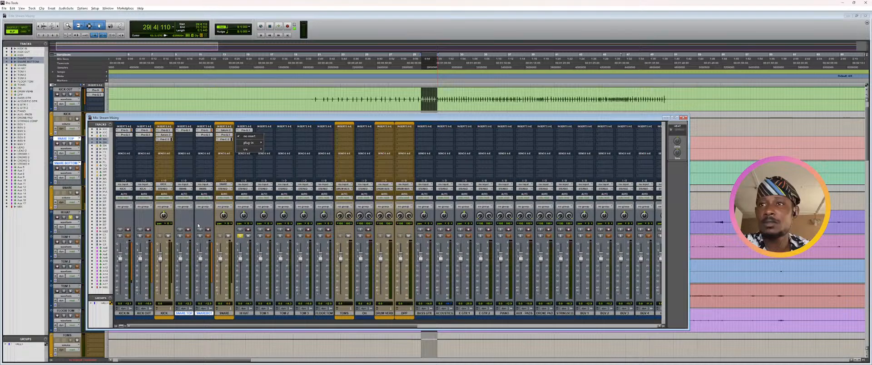
{"action": "left_click", "coordinate": [181, 236]}
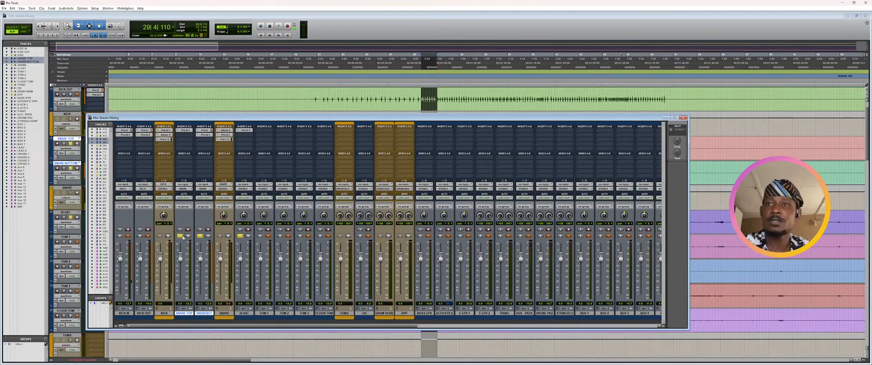
{"action": "key", "text": "space"}
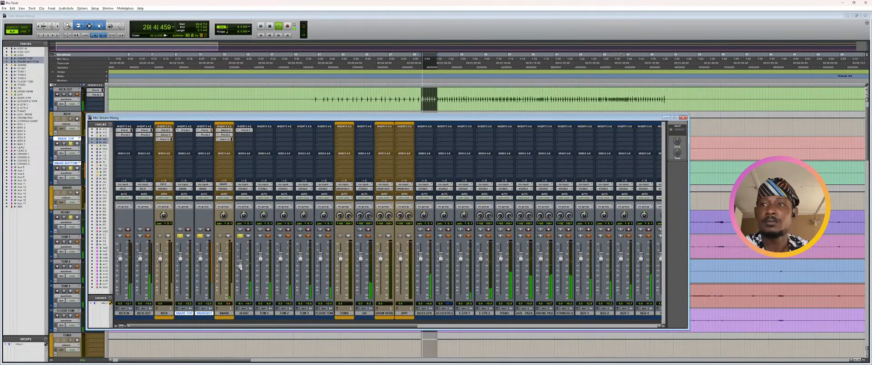
- Add both kick tracks to the solo, lower the hi-hat's fader, and adjust its pan
{"action": "left_click", "coordinate": [140, 236]}
{"action": "left_click", "coordinate": [120, 235]}
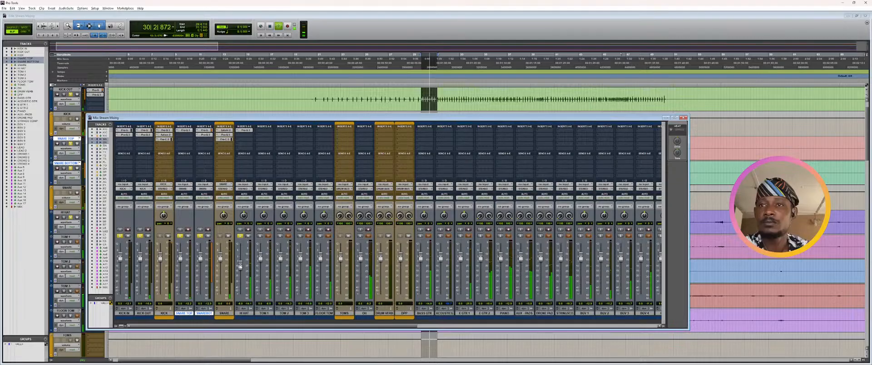
{"action": "mouse_move", "coordinate": [240, 267]}
{"action": "left_mouse_down"}
{"action": "mouse_move", "coordinate": [240, 310]}
{"action": "mouse_move", "coordinate": [240, 273]}
{"action": "left_mouse_up"}
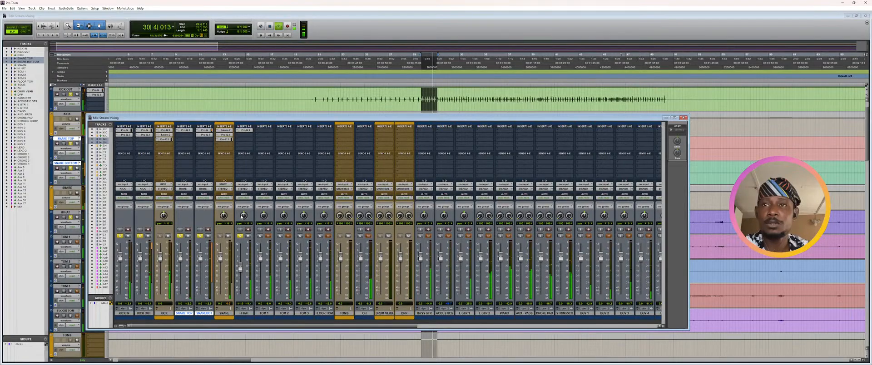
{"action": "left_click_drag", "start_coordinate": [242, 217], "coordinate": [243, 223]}
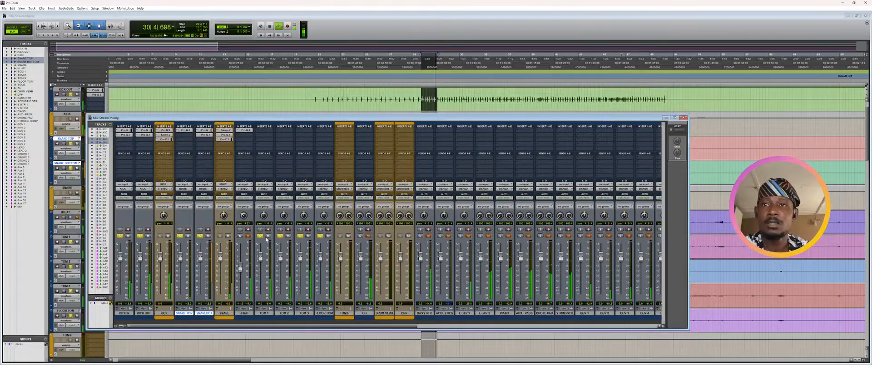
- Remove TOM 1, the kick tracks and the snare tracks from solo, keeping TOM 2, TOM 3 and FLOOR TOM soloed, and stop playback
{"action": "left_click", "coordinate": [260, 236]}
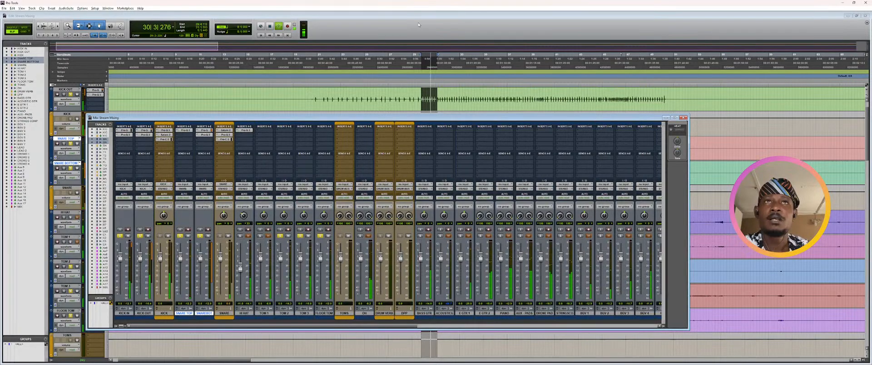
{"action": "key", "text": "ctrl+equal"}
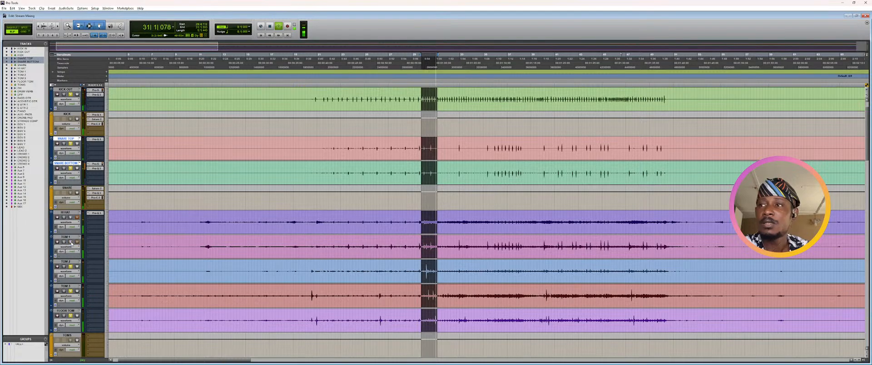
{"action": "key", "text": "ctrl+equal"}
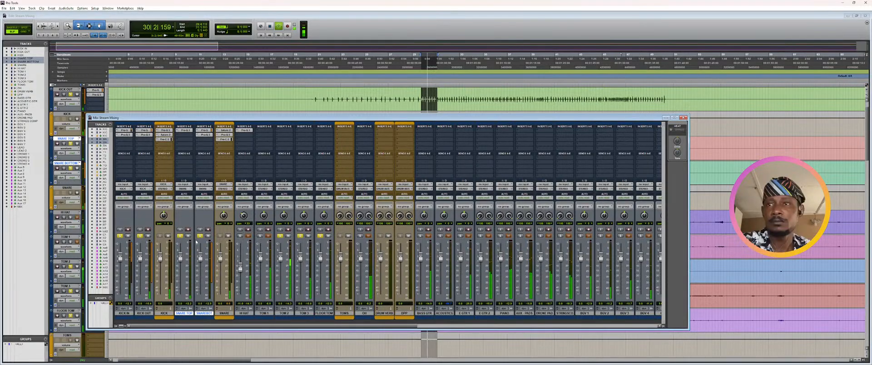
{"action": "left_click", "coordinate": [127, 236]}
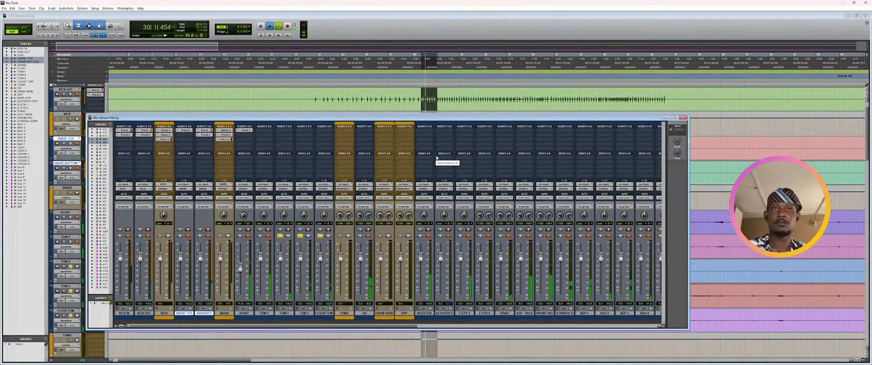
{"action": "key", "text": "space"}
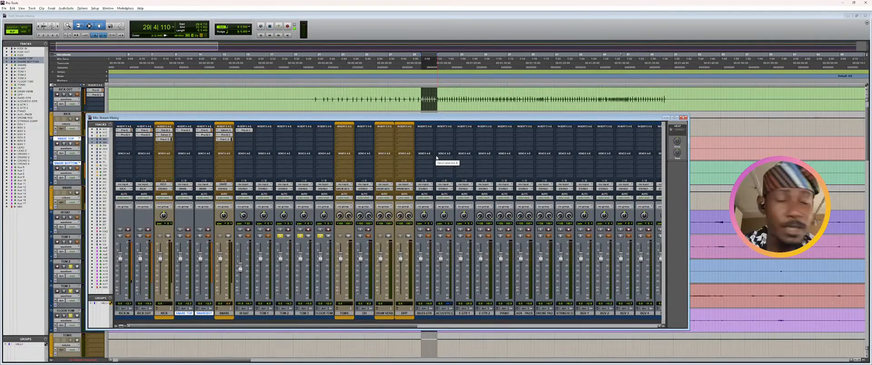
{"action": "left_click", "coordinate": [287, 132]}
{"action": "mouse_move", "coordinate": [289, 138]}
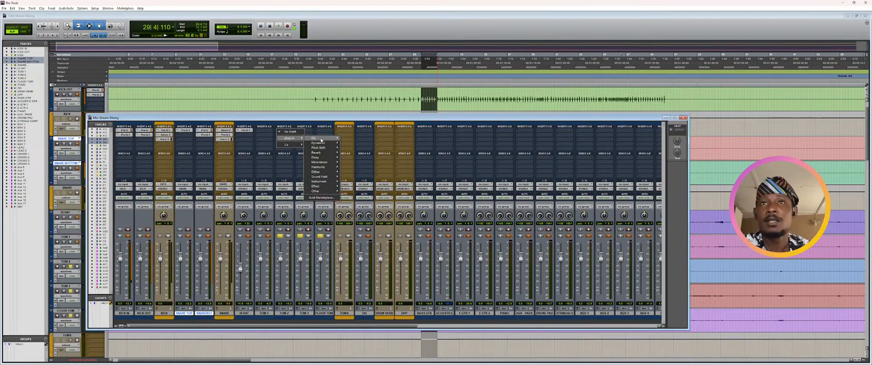
{"action": "mouse_move", "coordinate": [322, 139]}
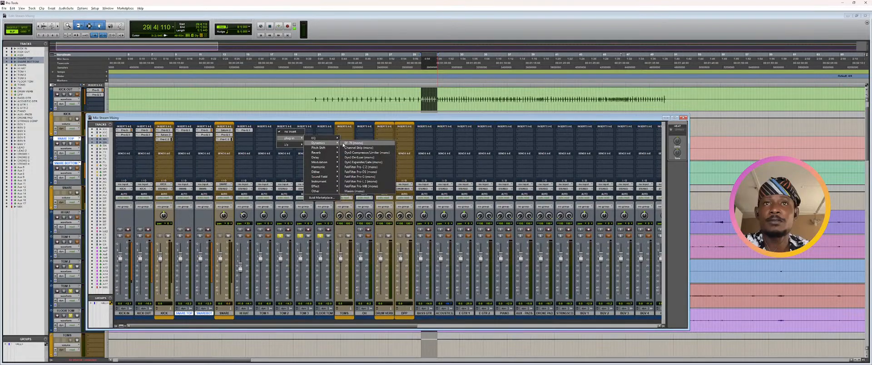
{"action": "left_click", "coordinate": [361, 166]}
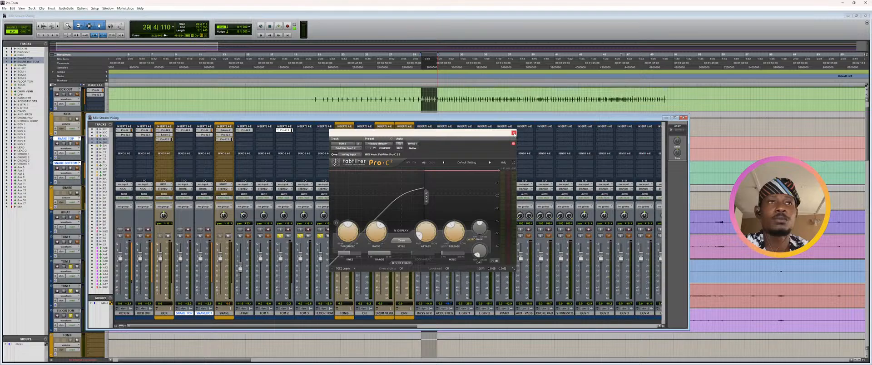
- Replace the compressor on TOM 2's first insert slot with FabFilter Pro-G (mono), start playback and move the gate window aside
{"action": "left_click", "coordinate": [284, 130]}
{"action": "mouse_move", "coordinate": [291, 138]}
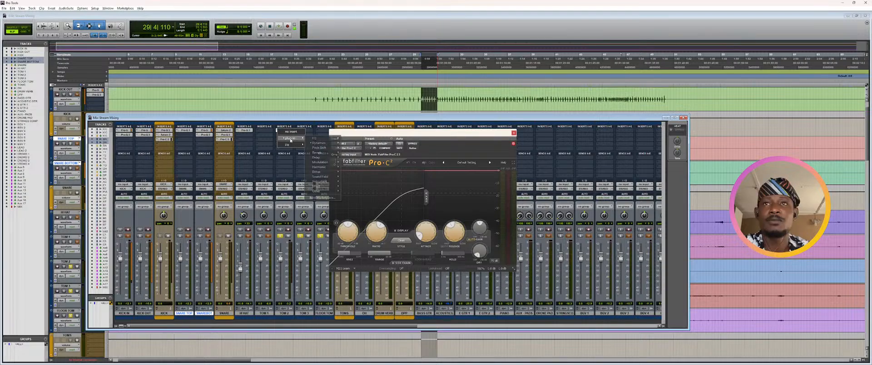
{"action": "mouse_move", "coordinate": [319, 143]}
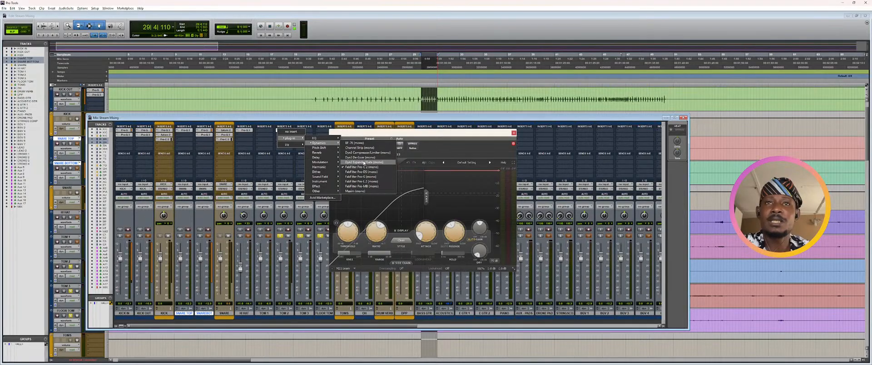
{"action": "left_click", "coordinate": [363, 177]}
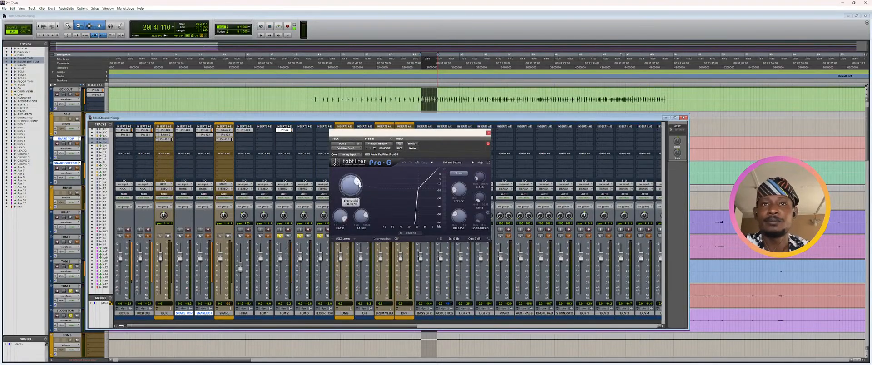
{"action": "key", "text": "space"}
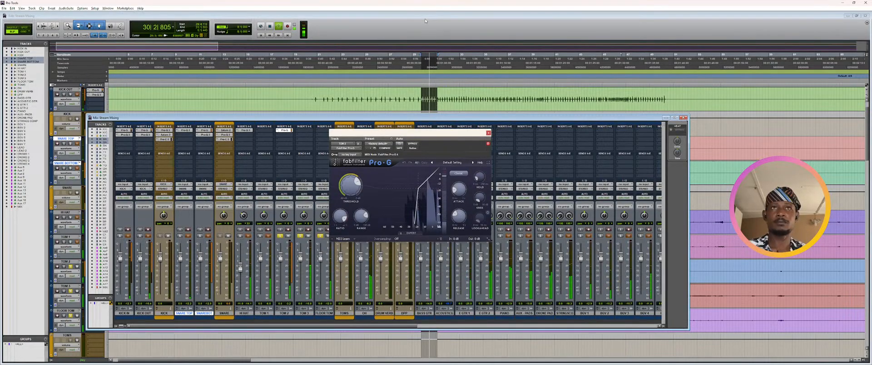
{"action": "left_click", "coordinate": [425, 21]}
{"action": "left_click_drag", "start_coordinate": [440, 145], "coordinate": [593, 134]}
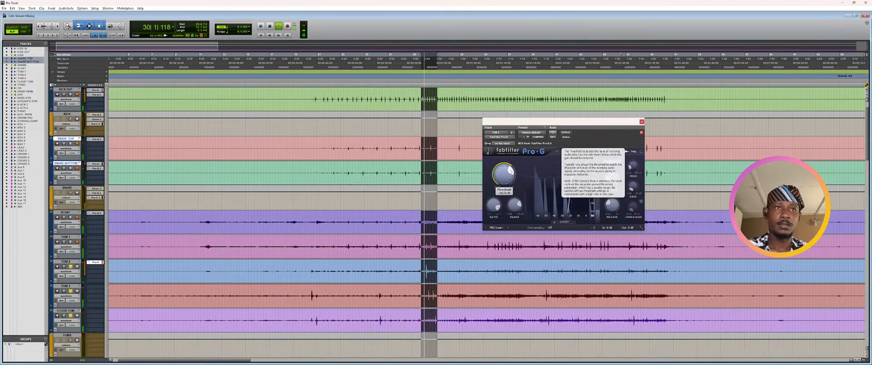
- Show the expert side-chain controls of TOM 2's Pro-G, lower the side-chain filter's upper limit, audition it and close the gate
{"action": "left_click", "coordinate": [554, 223]}
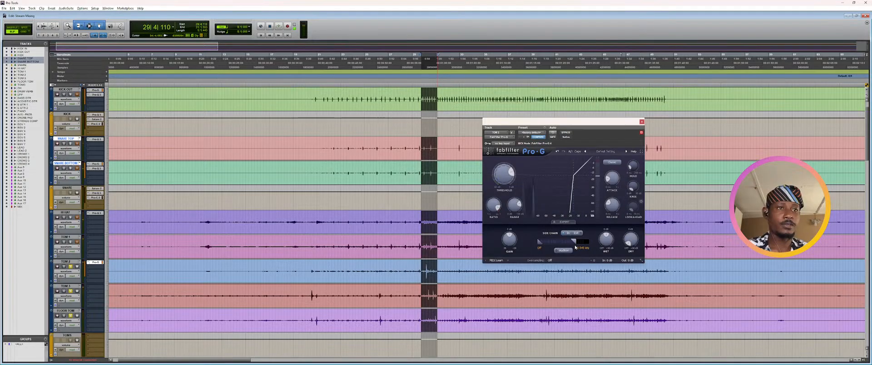
{"action": "left_click_drag", "start_coordinate": [575, 248], "coordinate": [568, 248]}
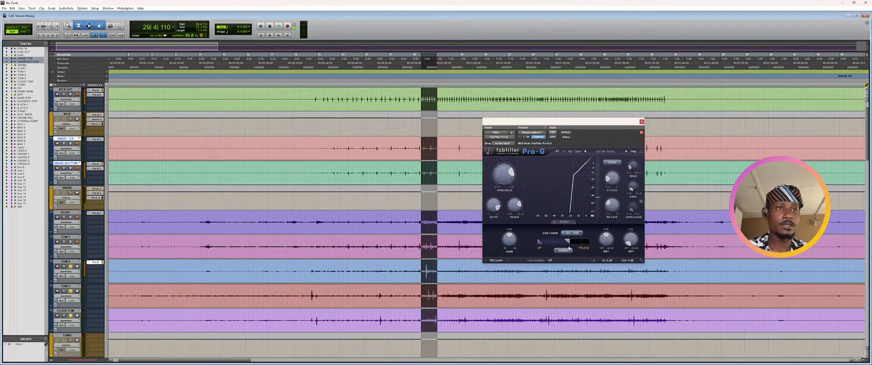
{"action": "key", "text": "space"}
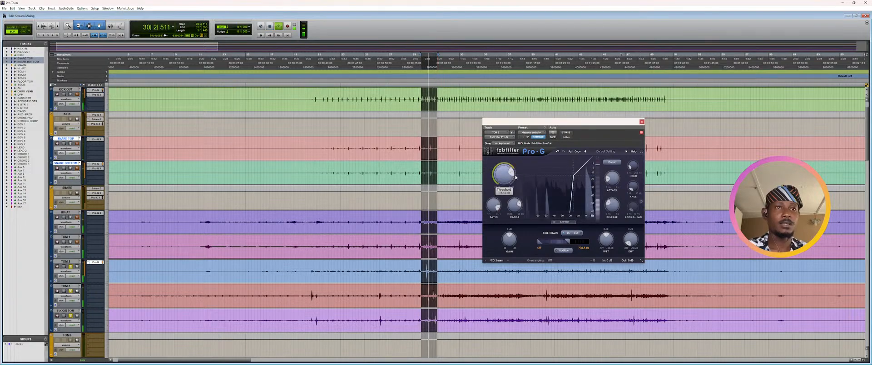
{"action": "left_click", "coordinate": [642, 122]}
- Copy TOM 2's Pro-G gate to the first insert slots of TOM 3 and FLOOR TOM and listen to the toms
{"action": "key", "text": "ctrl+equal"}
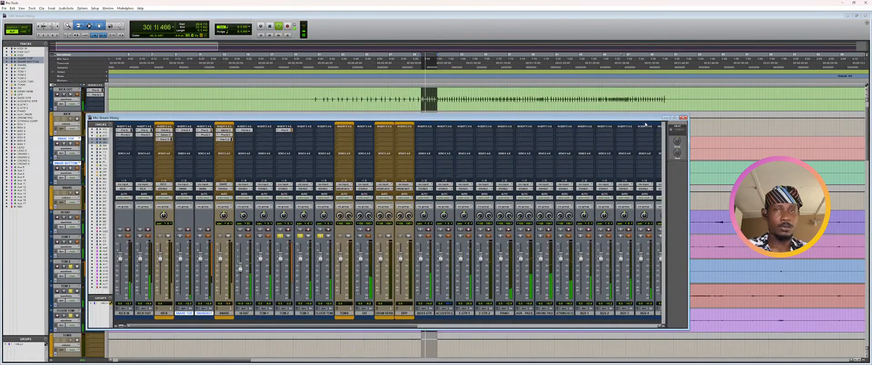
{"action": "key", "text": "space"}
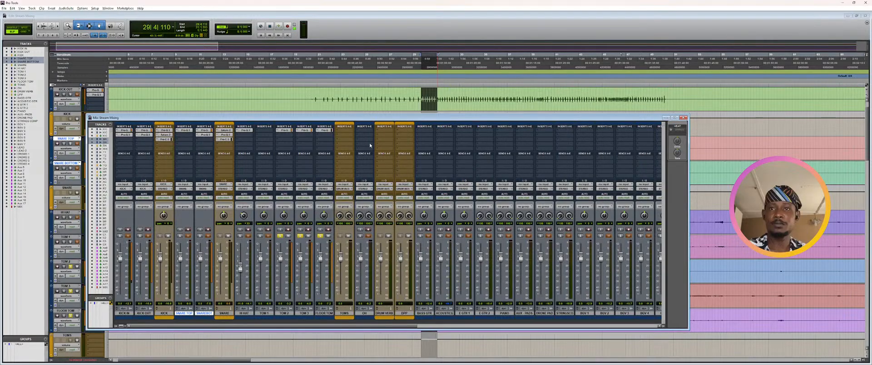
{"action": "key", "text": "ctrl+equal"}
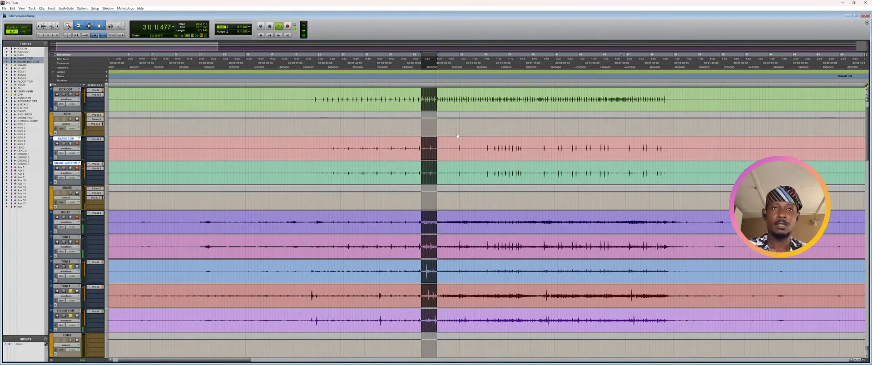
{"action": "key", "text": "space"}
{"action": "key", "text": "ctrl+equal"}
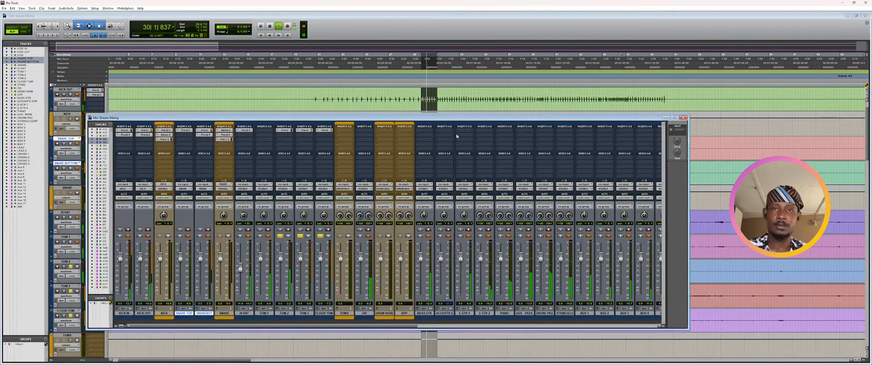
- Solo only TOM 3, slightly lower the threshold of its Pro-G gate during playback and close the gate
{"action": "left_click", "coordinate": [287, 131]}
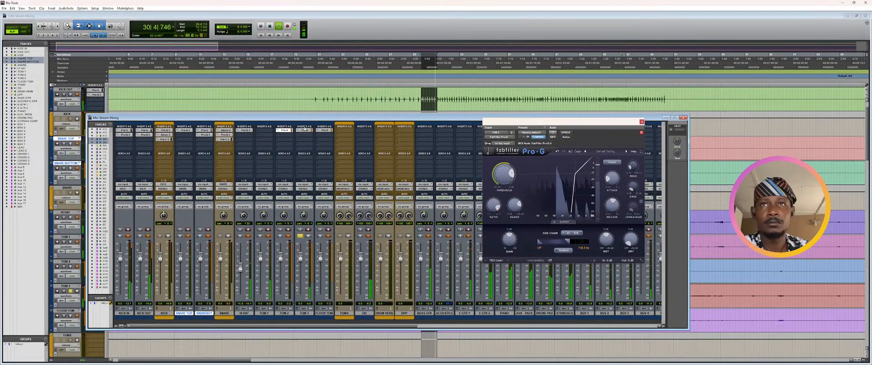
{"action": "left_click", "coordinate": [304, 130]}
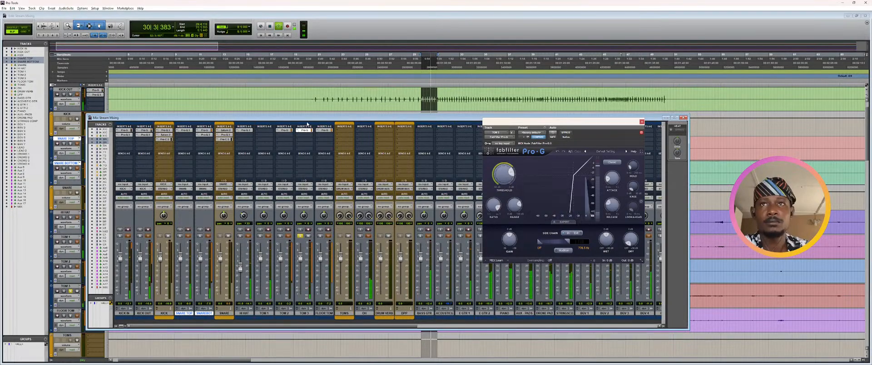
{"action": "mouse_move", "coordinate": [307, 124]}
{"action": "left_mouse_down"}
{"action": "mouse_move", "coordinate": [667, 114]}
{"action": "mouse_move", "coordinate": [310, 126]}
{"action": "left_mouse_up"}
{"action": "left_click_drag", "start_coordinate": [513, 177], "coordinate": [511, 174]}
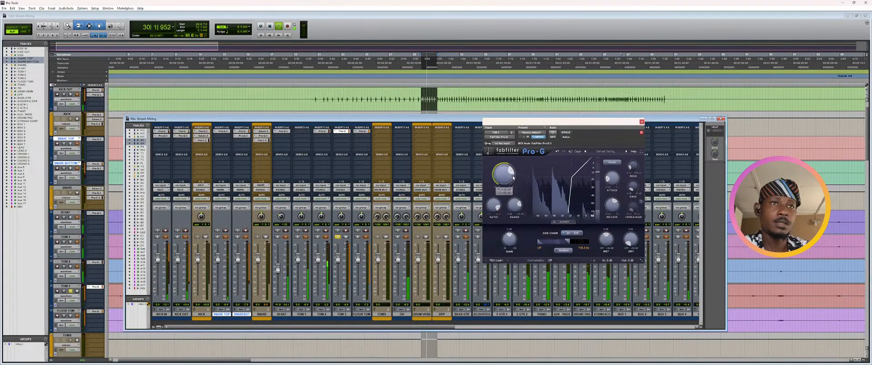
{"action": "mouse_move", "coordinate": [513, 178]}
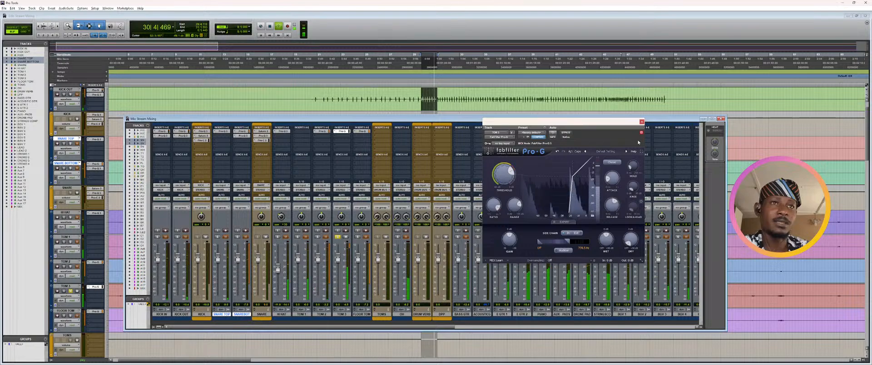
{"action": "left_click", "coordinate": [642, 122]}
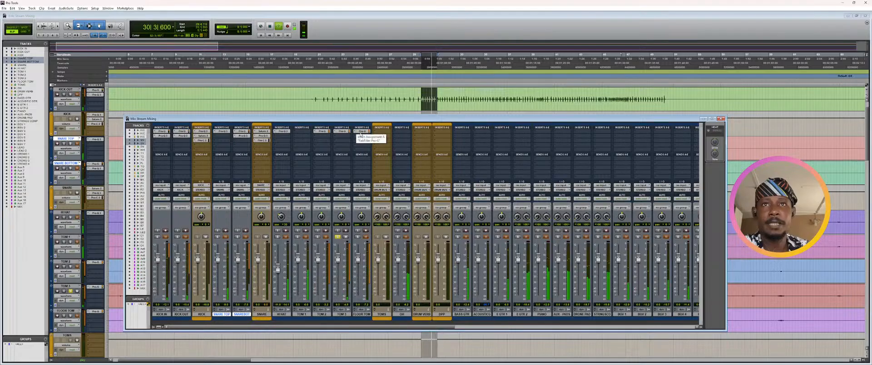
- Solo FLOOR TOM instead of TOM 3 and open its Pro-G gate
{"action": "left_click", "coordinate": [357, 236]}
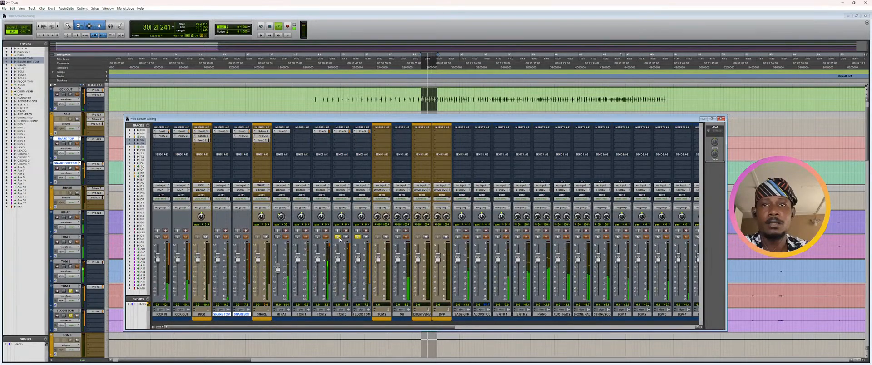
{"action": "left_click", "coordinate": [337, 237]}
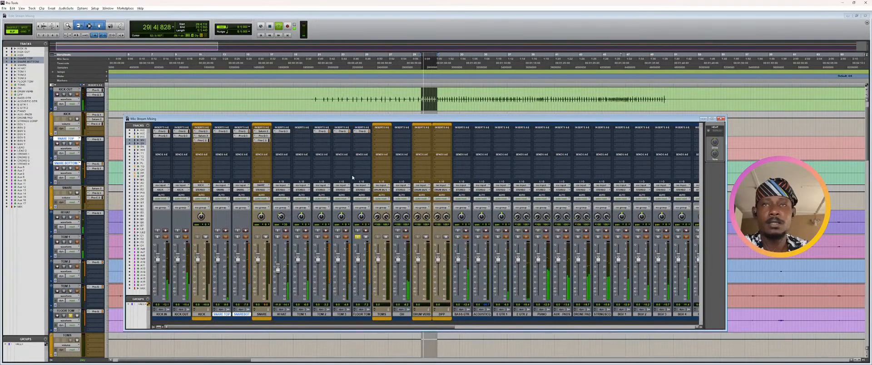
{"action": "left_click", "coordinate": [362, 132]}
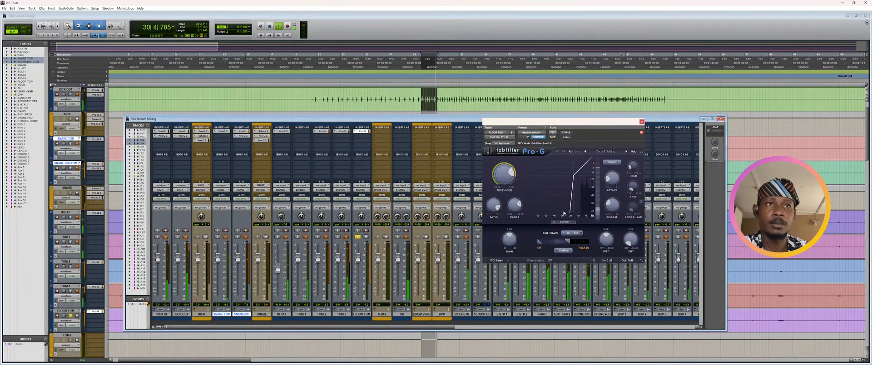
- Narrow the side-chain filter range of FLOOR TOM's Pro-G from both ends and slightly lower its threshold
{"action": "mouse_move", "coordinate": [512, 177]}
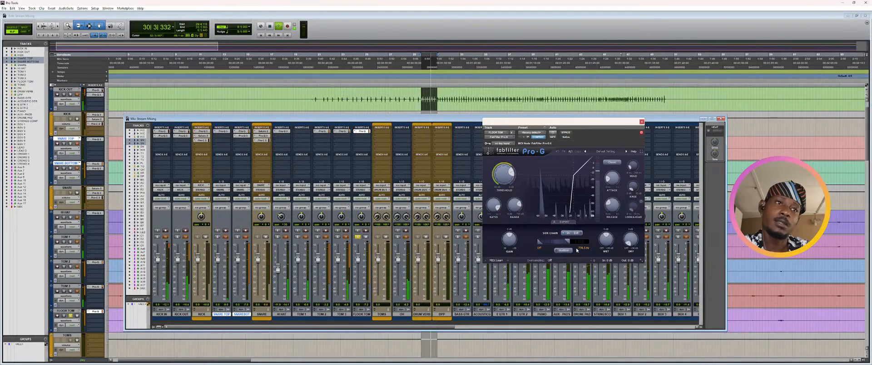
{"action": "left_click_drag", "start_coordinate": [567, 243], "coordinate": [562, 243]}
{"action": "mouse_move", "coordinate": [511, 172]}
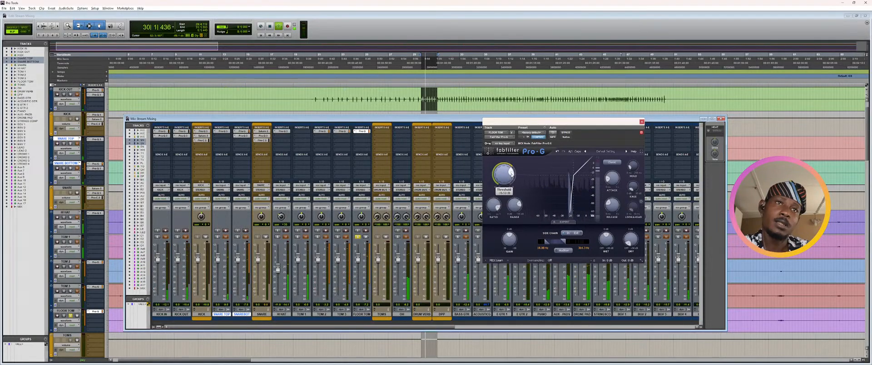
{"action": "left_click_drag", "start_coordinate": [511, 174], "coordinate": [512, 171]}
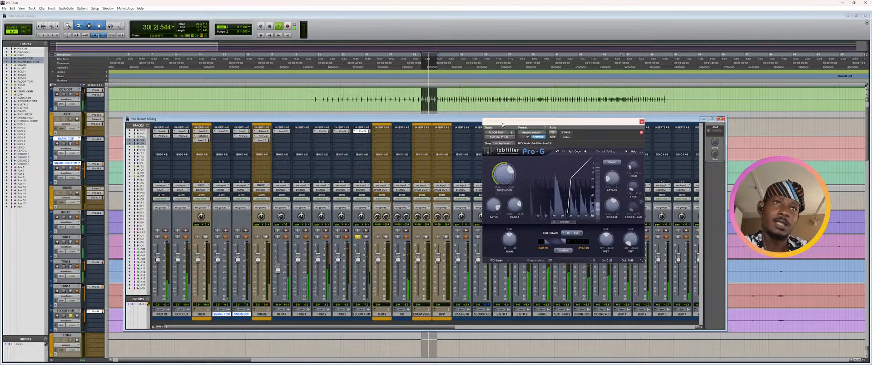
- Move the mixer up, add TOM 3 and TOM 2 back to the solo with FLOOR TOM, and return to the Edit window
{"action": "left_click_drag", "start_coordinate": [461, 119], "coordinate": [452, 65]}
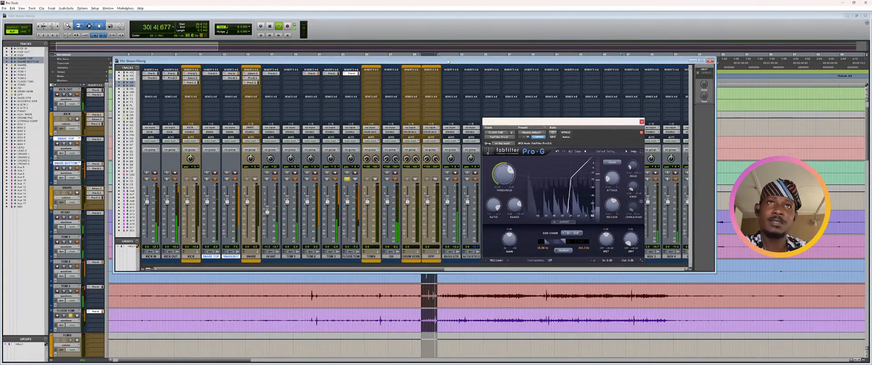
{"action": "left_click_drag", "start_coordinate": [448, 60], "coordinate": [451, 69]}
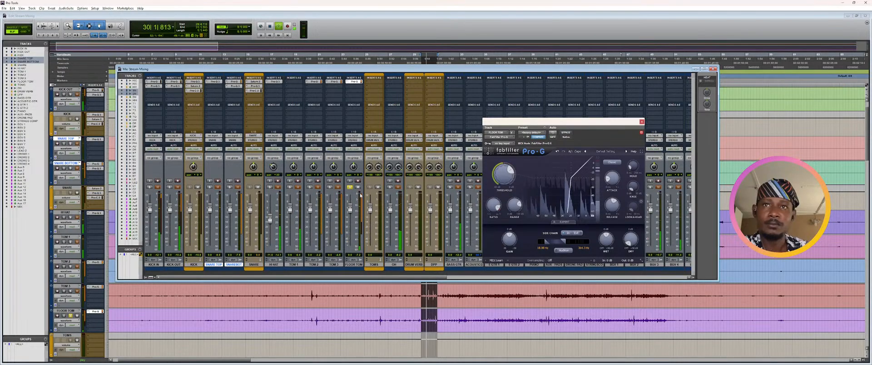
{"action": "left_click", "coordinate": [329, 187]}
{"action": "left_click", "coordinate": [311, 187]}
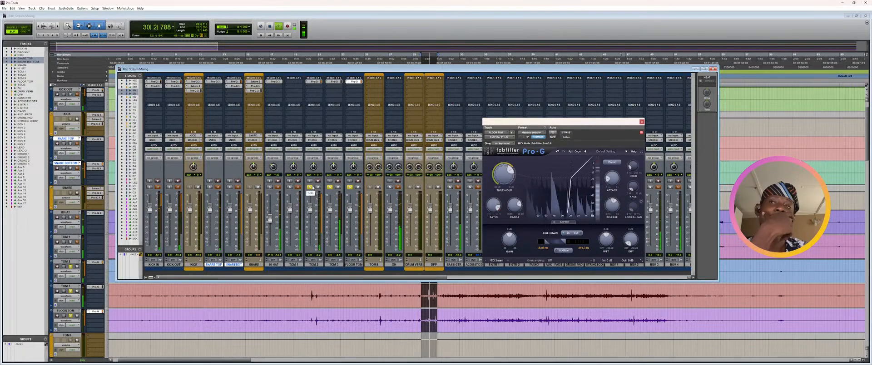
{"action": "key", "text": "ctrl+equal"}
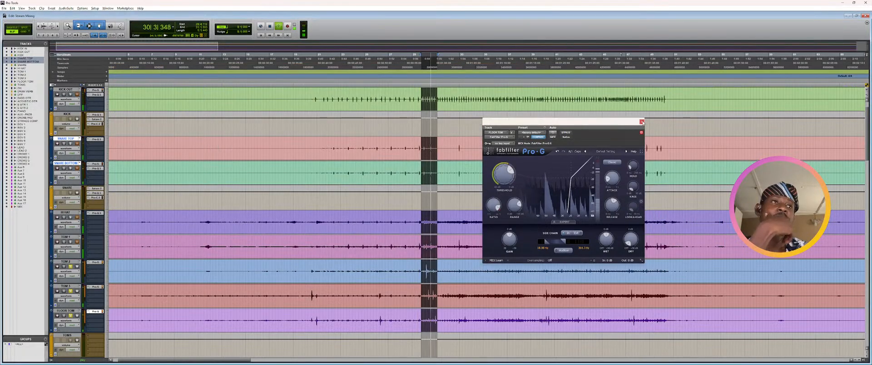
- Close FLOOR TOM's Pro-G gate, add TOM 1 to the solo and remove the other toms so only TOM 1 plays
{"action": "left_click", "coordinate": [641, 122]}
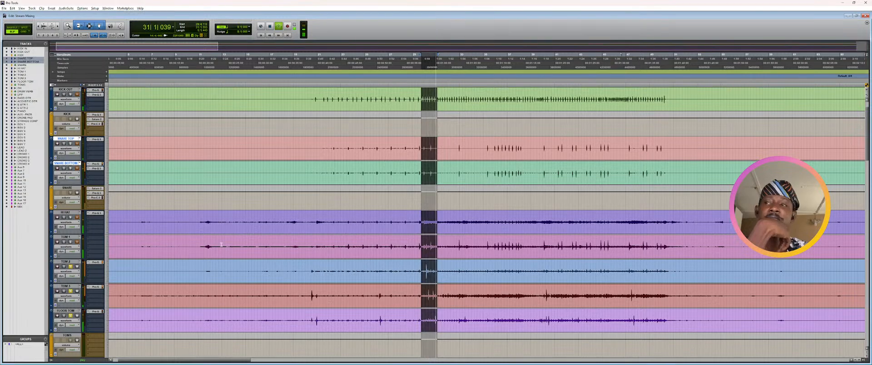
{"action": "left_click", "coordinate": [70, 243]}
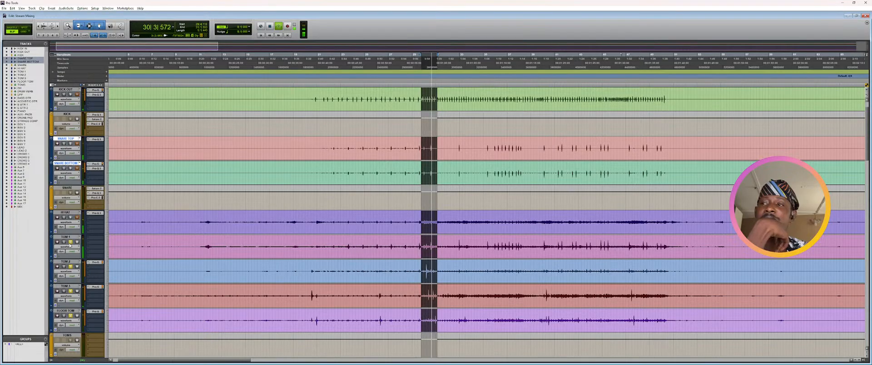
{"action": "left_click", "coordinate": [70, 267]}
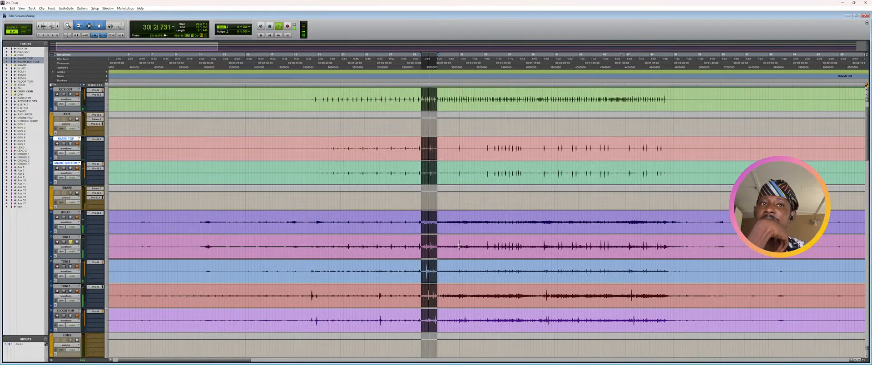
- Audition TOM 1 on its own over the busy passage from bar 35, the hit near bar 148 and the stretch from bar 31
{"action": "left_click_drag", "start_coordinate": [458, 246], "coordinate": [524, 243]}
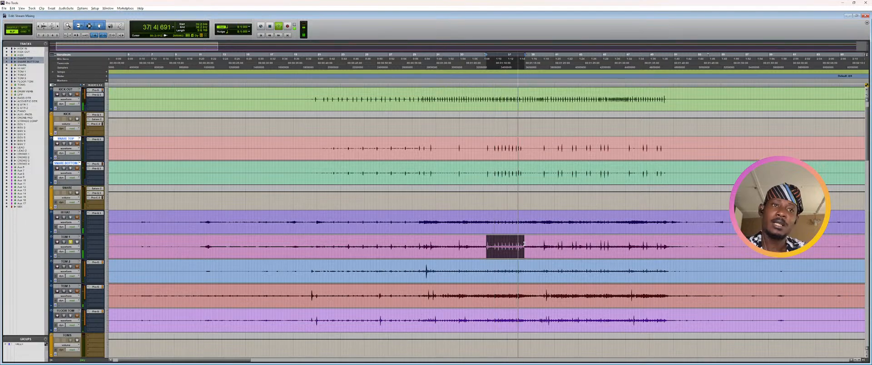
{"action": "key", "text": "space"}
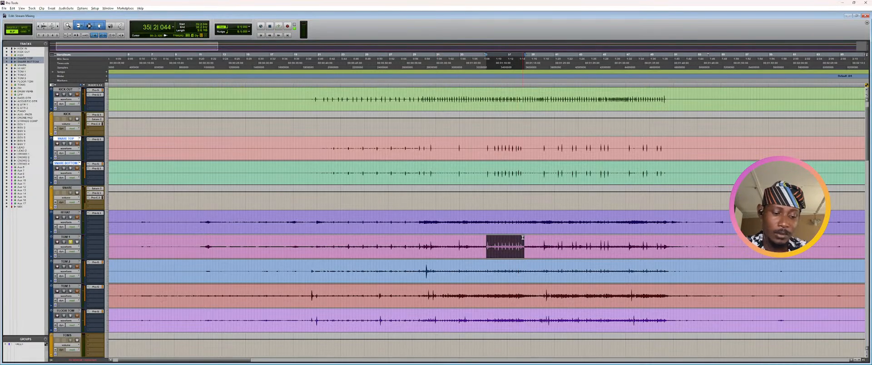
{"action": "key", "text": "ctrl+bracketleft"}
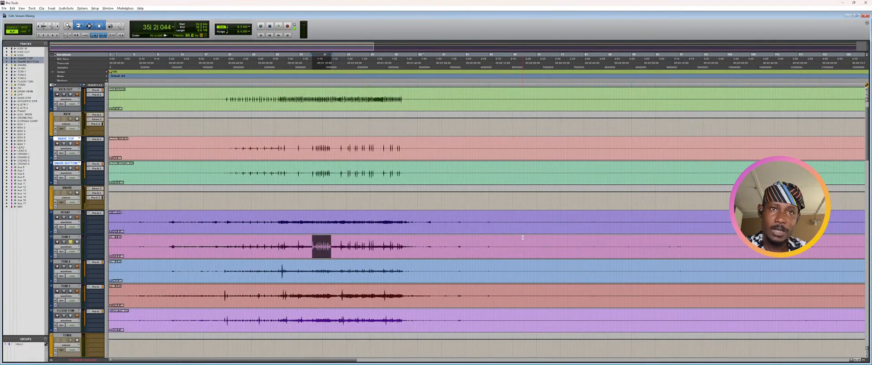
{"action": "key", "text": "ctrl+bracketleft"}
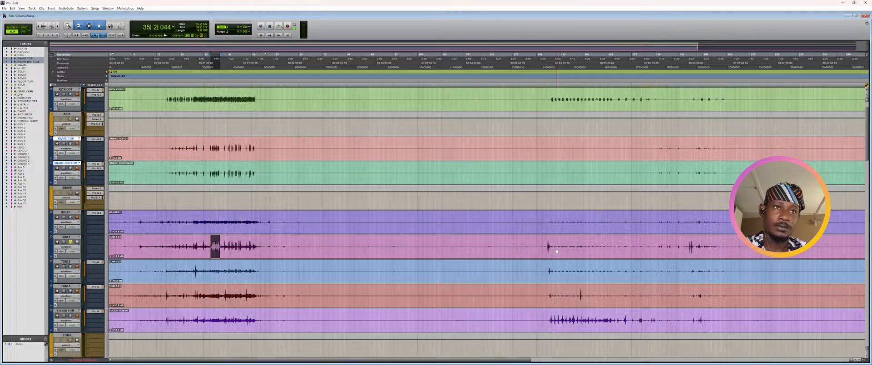
{"action": "left_click_drag", "start_coordinate": [548, 247], "coordinate": [552, 244]}
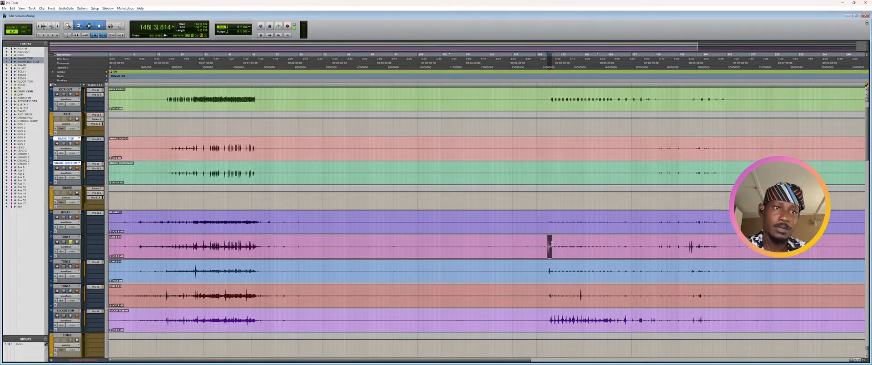
{"action": "key", "text": "space"}
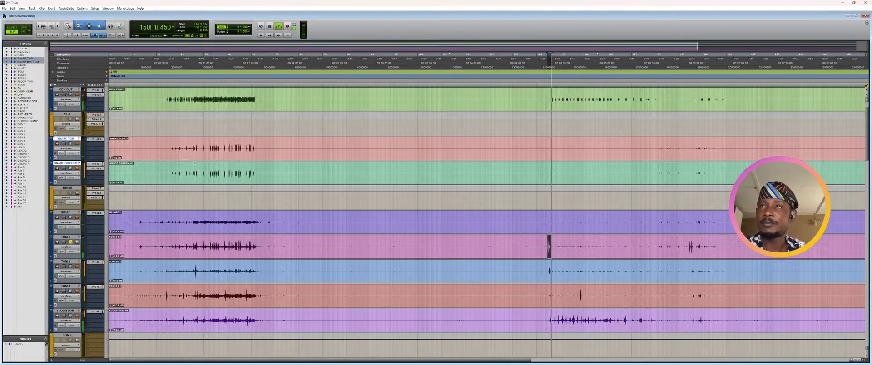
{"action": "left_click", "coordinate": [199, 65]}
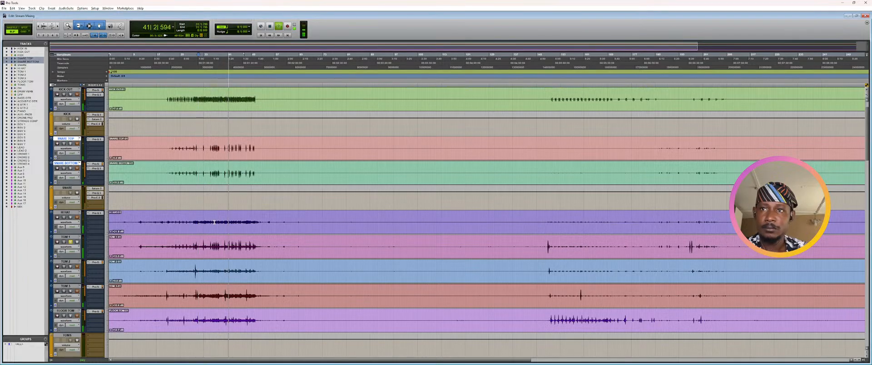
{"action": "key", "text": "space"}
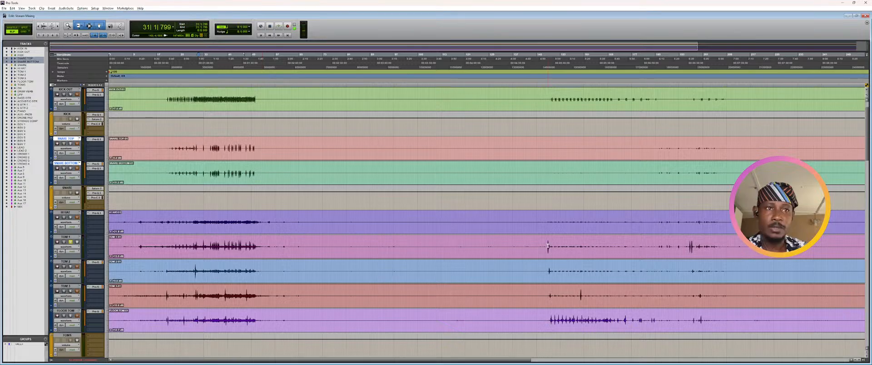
- Delete TOM 1's audio before its hit near bar 148 and TOM 2's audio before its first hit near bar 30
{"action": "left_click_drag", "start_coordinate": [546, 247], "coordinate": [61, 256]}
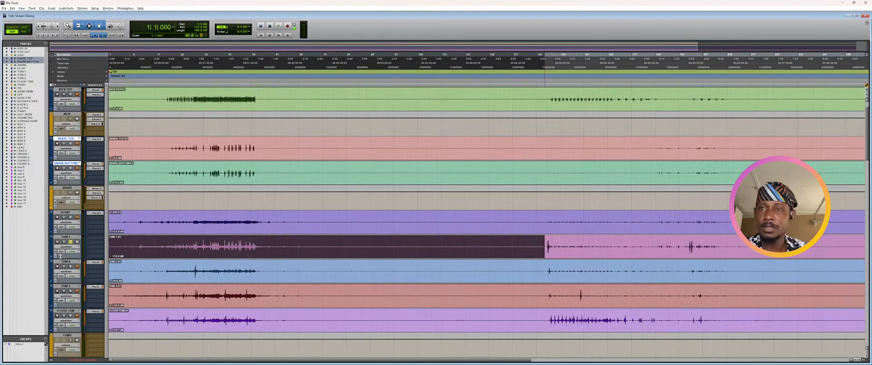
{"action": "key", "text": "Delete"}
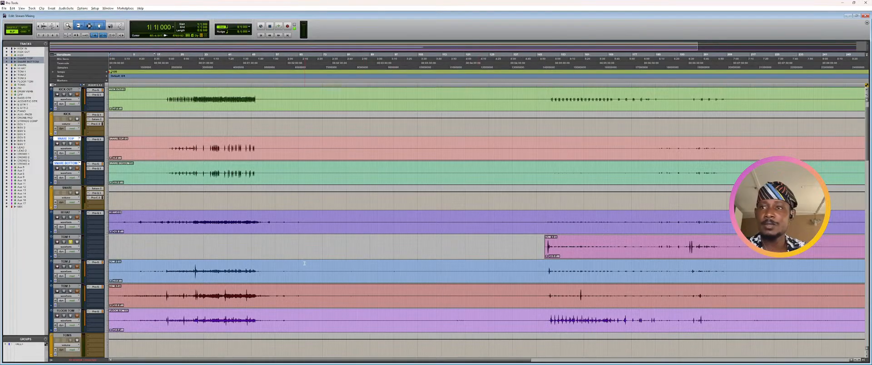
{"action": "left_click_drag", "start_coordinate": [195, 271], "coordinate": [88, 271]}
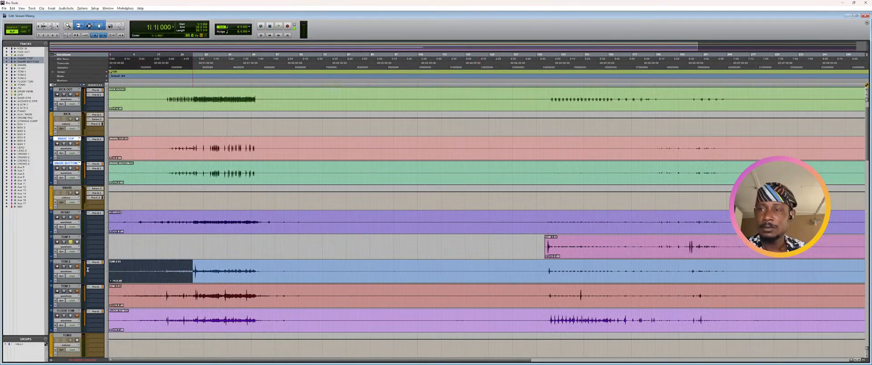
{"action": "key", "text": "Delete"}
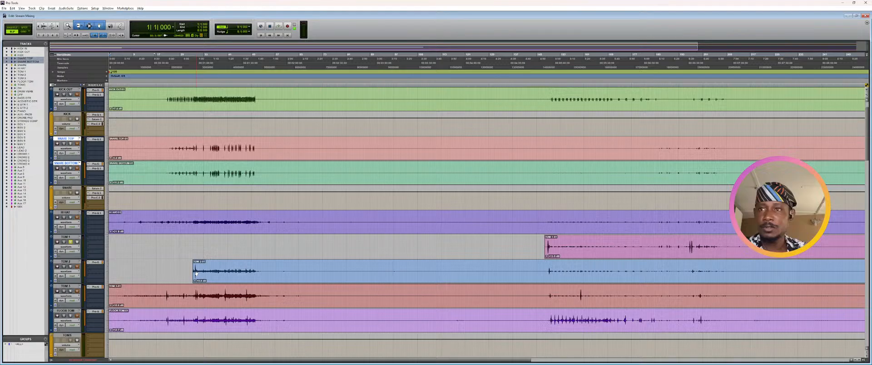
- Delete the bleed on TOM 3 and FLOOR TOM before their first hit and from bar 21 up to the second hit
{"action": "left_click_drag", "start_coordinate": [168, 295], "coordinate": [182, 295]}
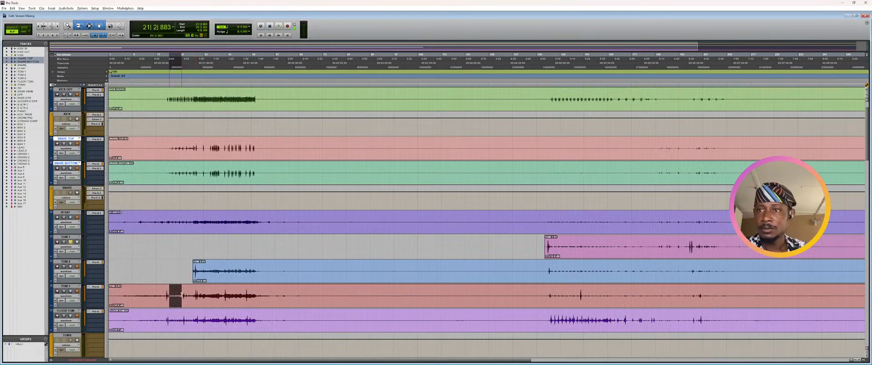
{"action": "key", "text": "Delete"}
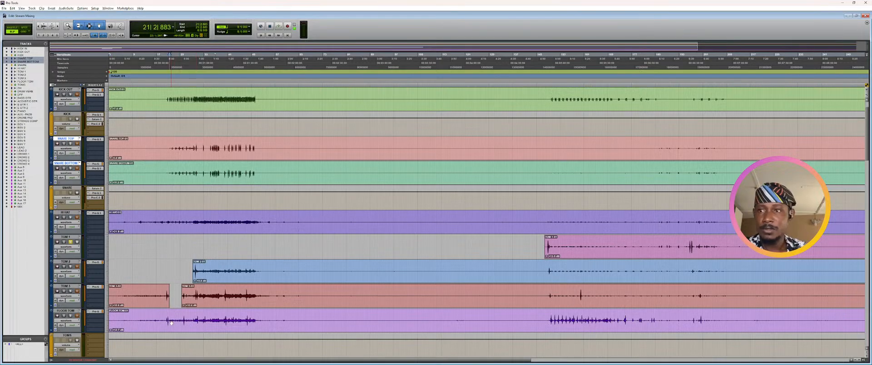
{"action": "left_click_drag", "start_coordinate": [171, 323], "coordinate": [183, 314]}
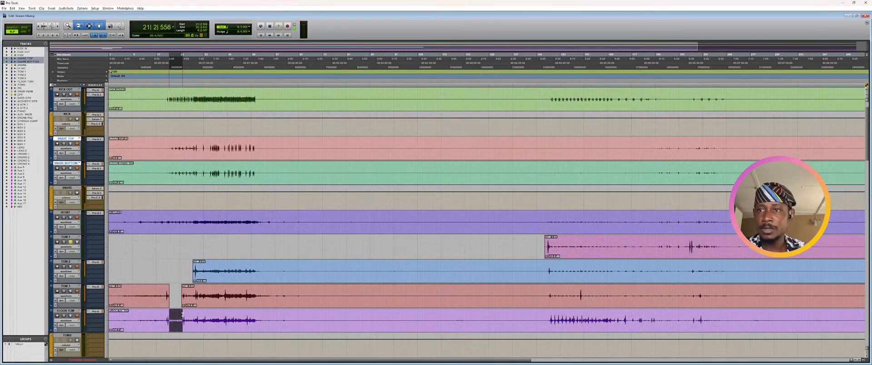
{"action": "key", "text": "Delete"}
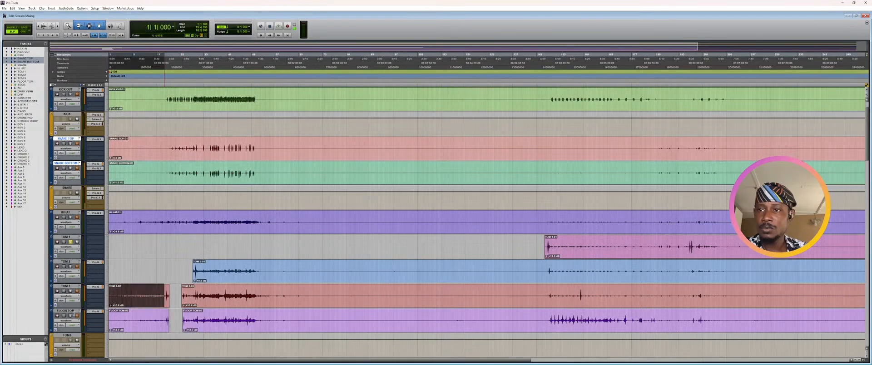
{"action": "key", "text": "Delete"}
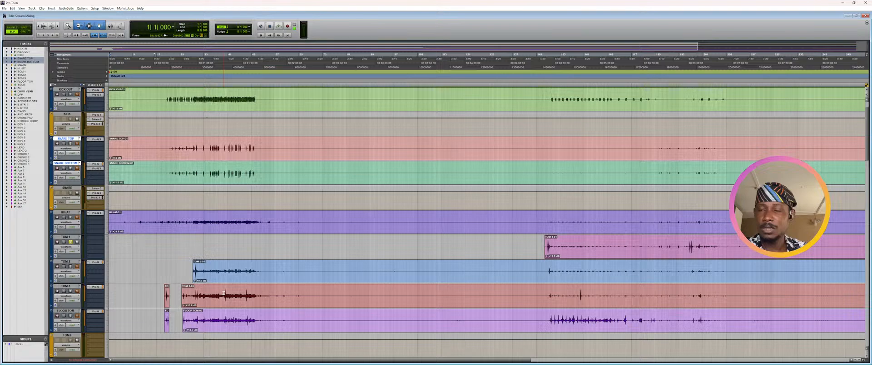
- Delete the bleed between hits on TOM 3 from bar 31 and between FLOOR TOM's hits from about bar 26 onward
{"action": "left_click_drag", "start_coordinate": [198, 293], "coordinate": [223, 291]}
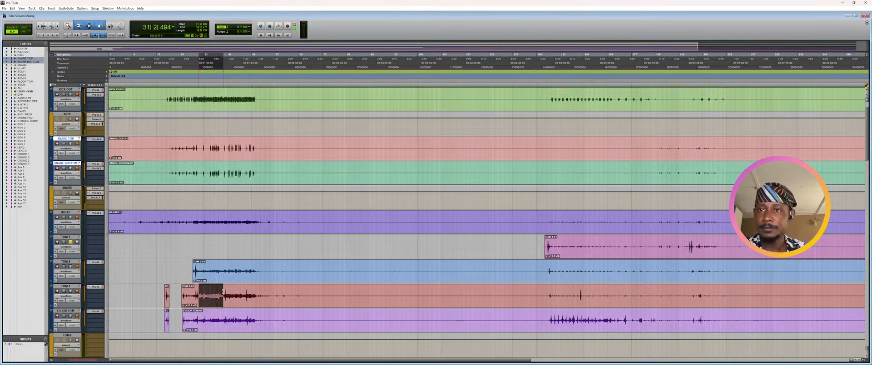
{"action": "key", "text": "Delete"}
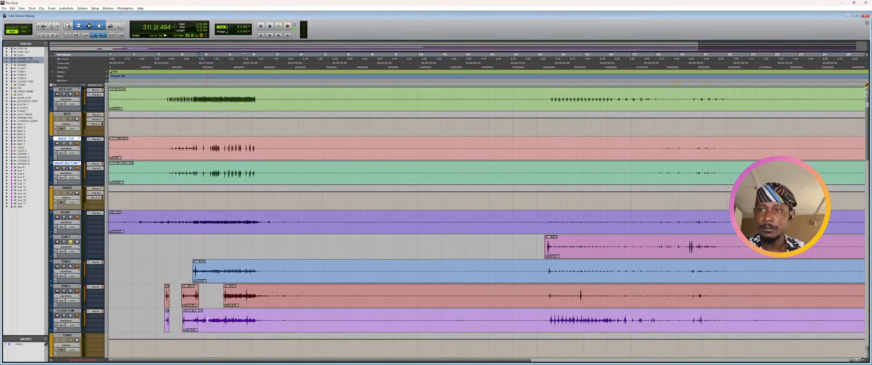
{"action": "left_click_drag", "start_coordinate": [207, 319], "coordinate": [220, 318]}
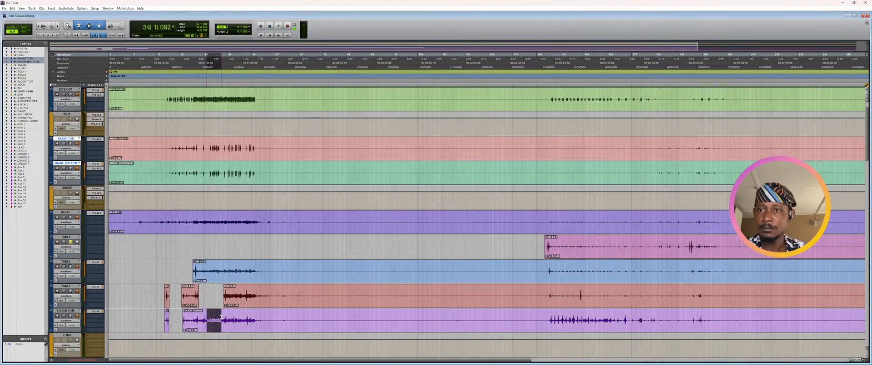
{"action": "key", "text": "Delete"}
{"action": "left_click_drag", "start_coordinate": [203, 319], "coordinate": [185, 321]}
{"action": "key", "text": "Delete"}
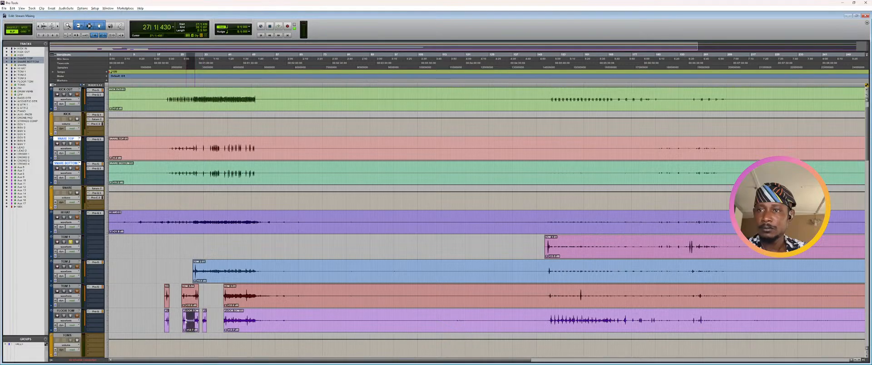
{"action": "key", "text": "Delete"}
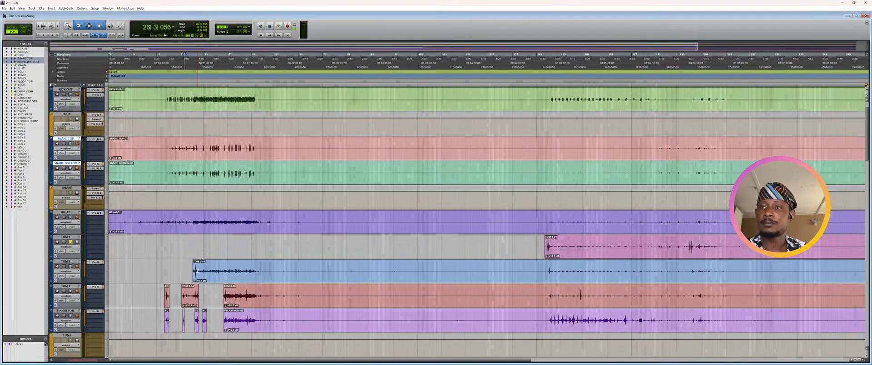
- Delete TOM 3's bleed between its last two early hits, and clear TOM 2, TOM 3 and FLOOR TOM up to the section near bar 148
{"action": "left_click_drag", "start_coordinate": [196, 271], "coordinate": [548, 270]}
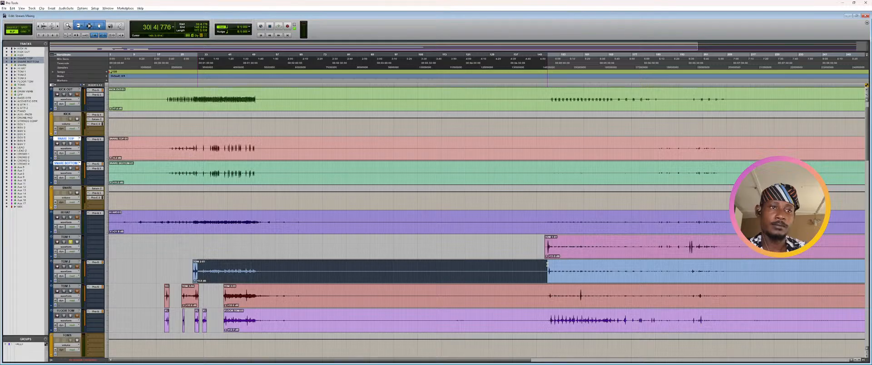
{"action": "key", "text": "Delete"}
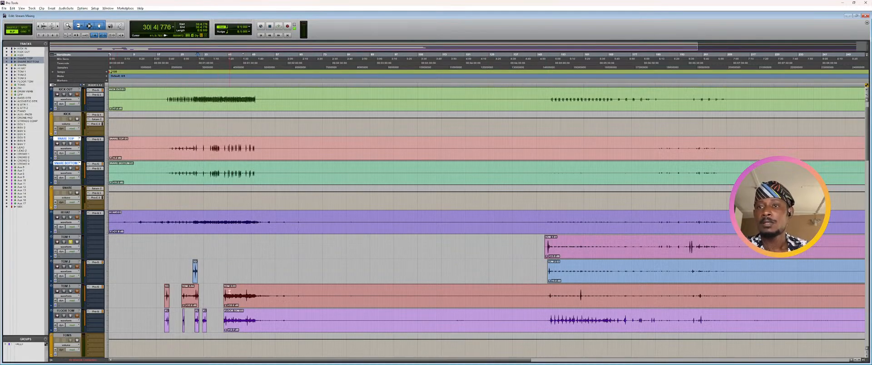
{"action": "left_click_drag", "start_coordinate": [225, 293], "coordinate": [248, 294]}
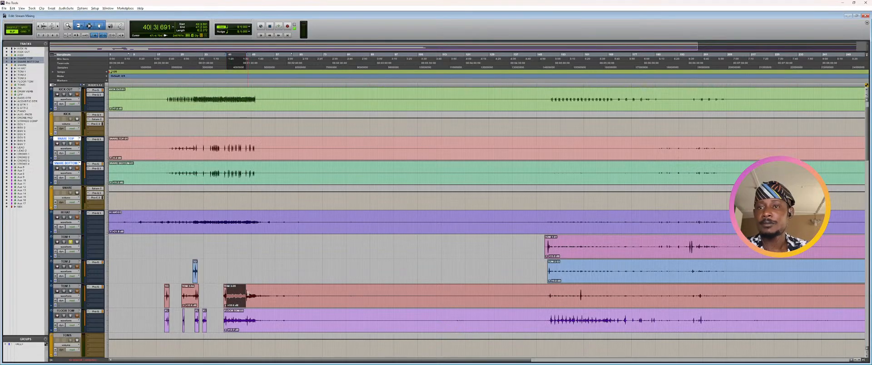
{"action": "key", "text": "Delete"}
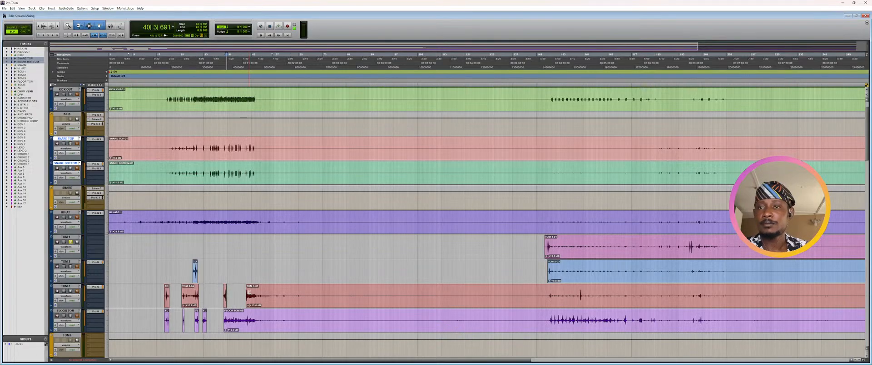
{"action": "left_click_drag", "start_coordinate": [249, 293], "coordinate": [366, 295]}
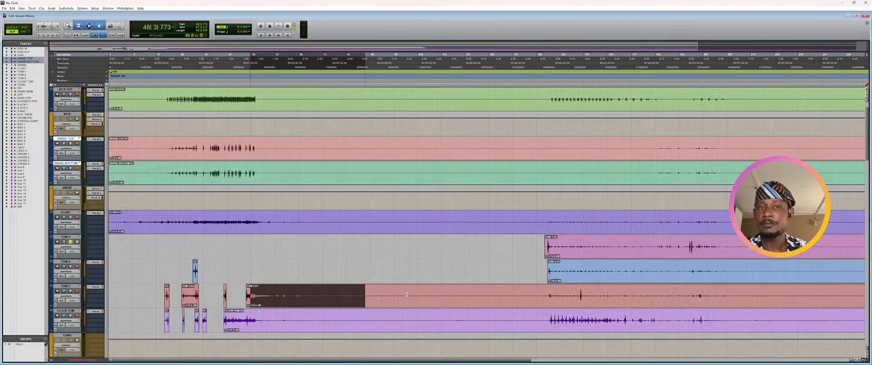
{"action": "key", "text": "Delete"}
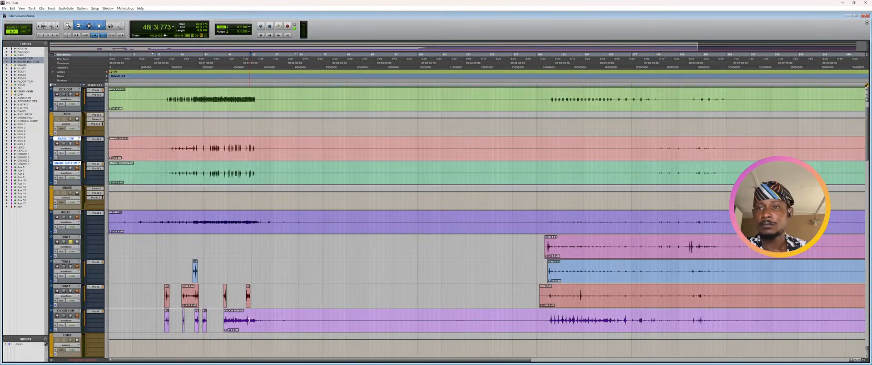
{"action": "left_click_drag", "start_coordinate": [249, 320], "coordinate": [490, 319]}
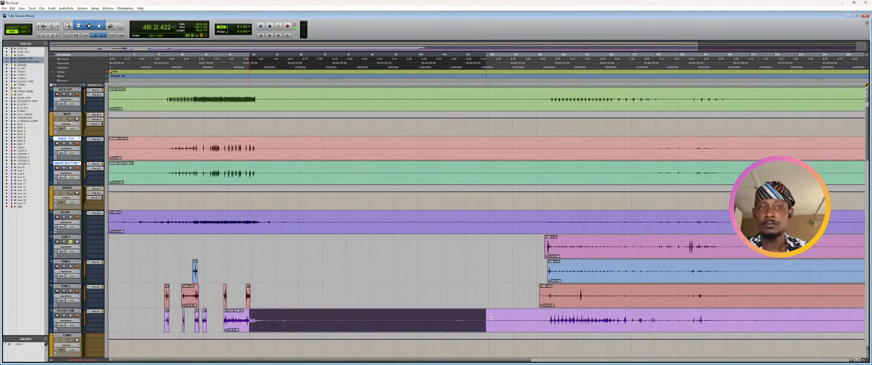
{"action": "key", "text": "Delete"}
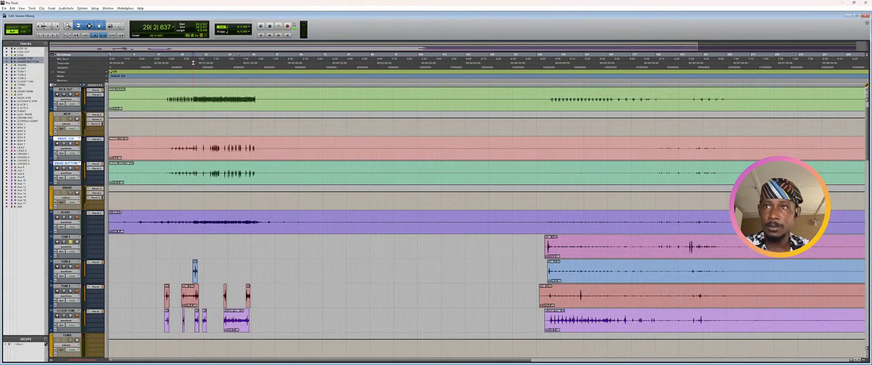
- Select a short range around bar 30 across all tracks and play back the cleaned-up tom hits
{"action": "key", "text": "ctrl+bracketright"}
{"action": "key", "text": "ctrl+bracketright"}
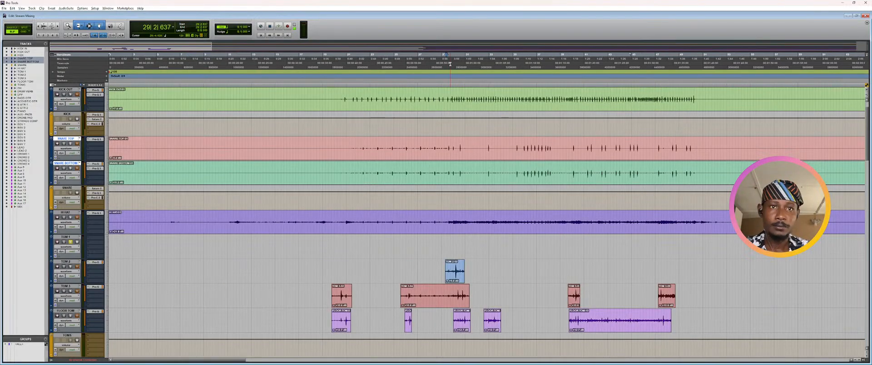
{"action": "left_click_drag", "start_coordinate": [453, 67], "coordinate": [467, 73]}
{"action": "key", "text": "space"}
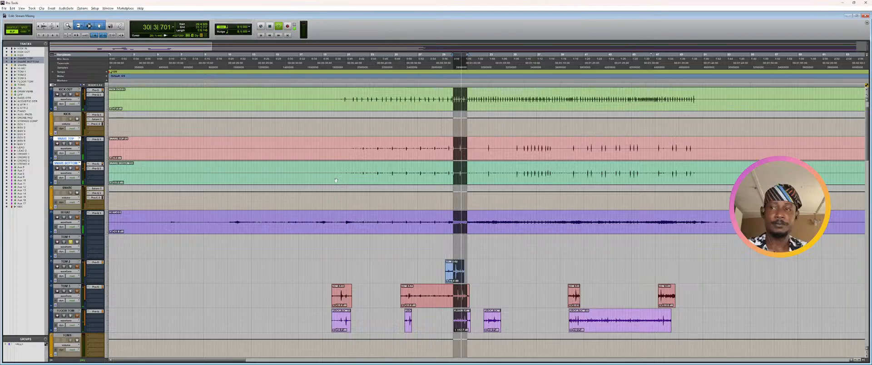
- Bring up the mixer and insert the FabFilter Pro-Q 3 equalizer in TOM 2's second insert slot
{"action": "key", "text": "ctrl+="}
{"action": "key", "text": "ctrl+="}
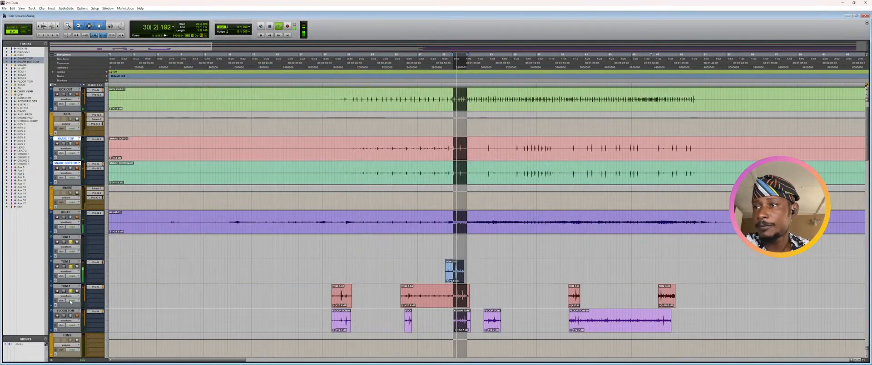
{"action": "key", "text": "ctrl+="}
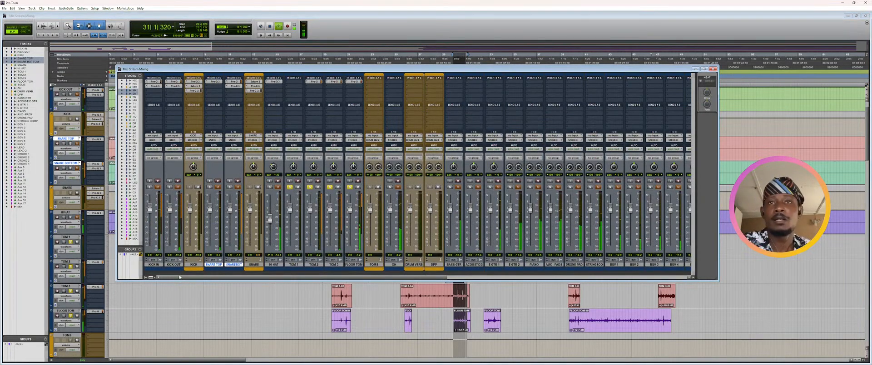
{"action": "left_click", "coordinate": [312, 86]}
{"action": "mouse_move", "coordinate": [320, 94]}
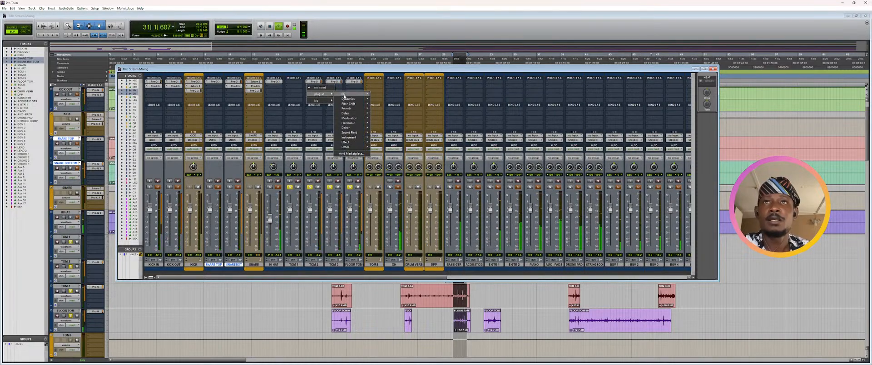
{"action": "mouse_move", "coordinate": [366, 97]}
{"action": "left_click", "coordinate": [390, 109]}
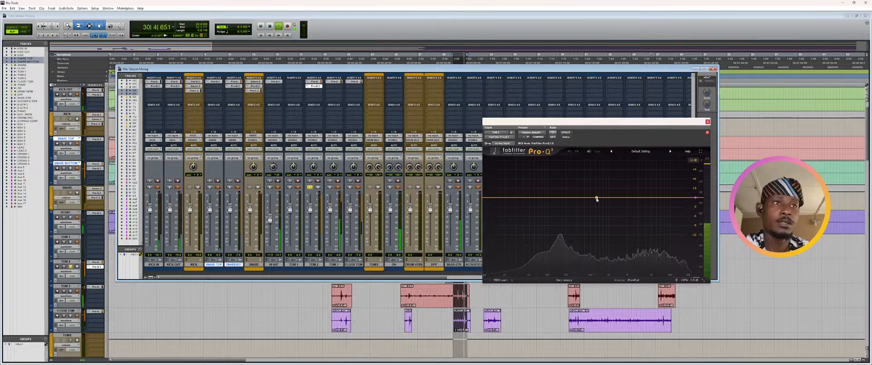
- Add a mid-frequency cut to TOM 2's equalizer and place a low-cut filter in its low end
{"action": "left_click_drag", "start_coordinate": [597, 199], "coordinate": [601, 214]}
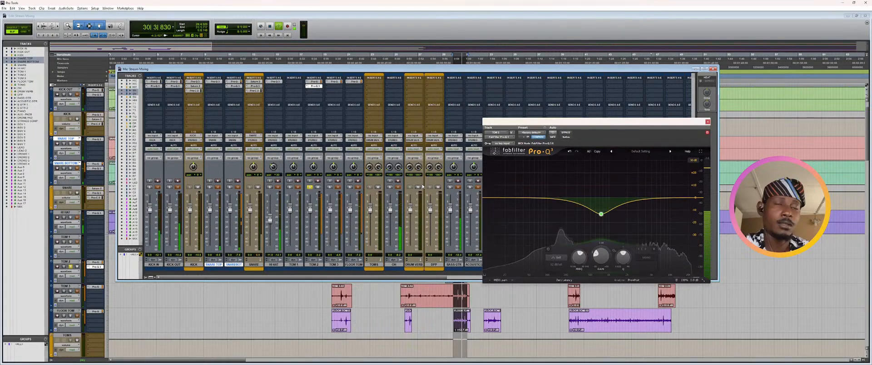
{"action": "left_click", "coordinate": [490, 199]}
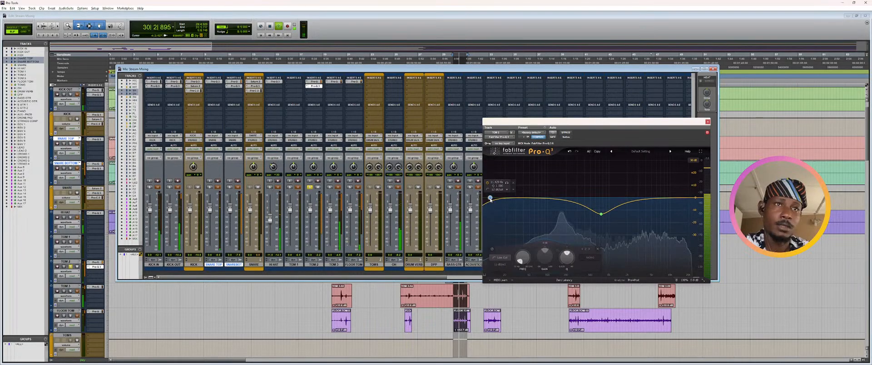
{"action": "left_click_drag", "start_coordinate": [490, 198], "coordinate": [543, 200]}
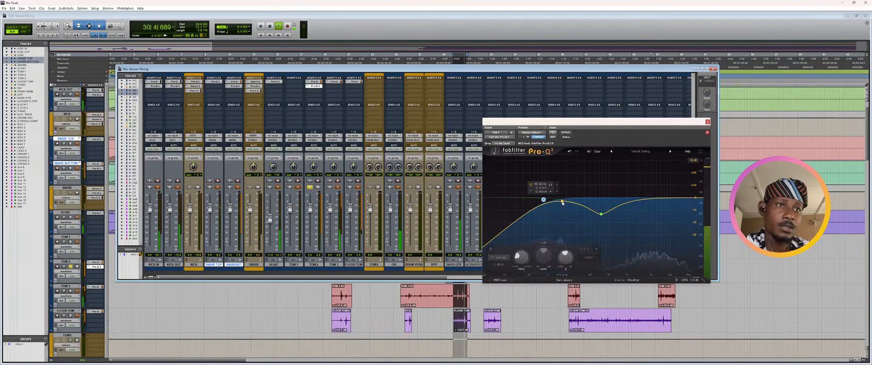
- Set TOM 2's low-cut filter to a 30 dB/oct slope and a frequency of 130 Hz
{"action": "left_click", "coordinate": [533, 192]}
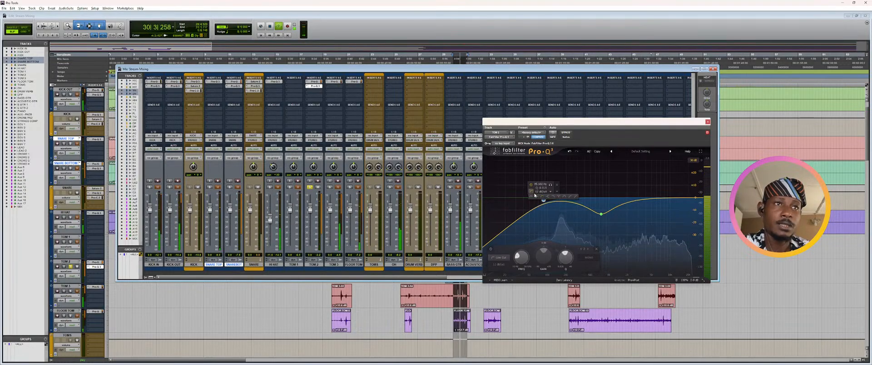
{"action": "left_click", "coordinate": [544, 192]}
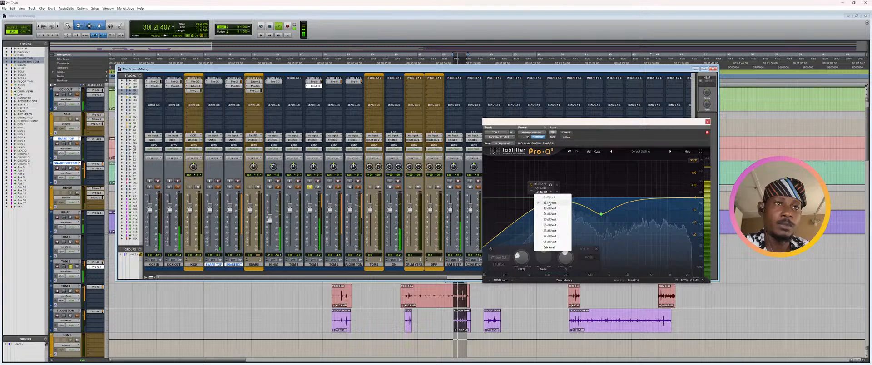
{"action": "left_click", "coordinate": [549, 219]}
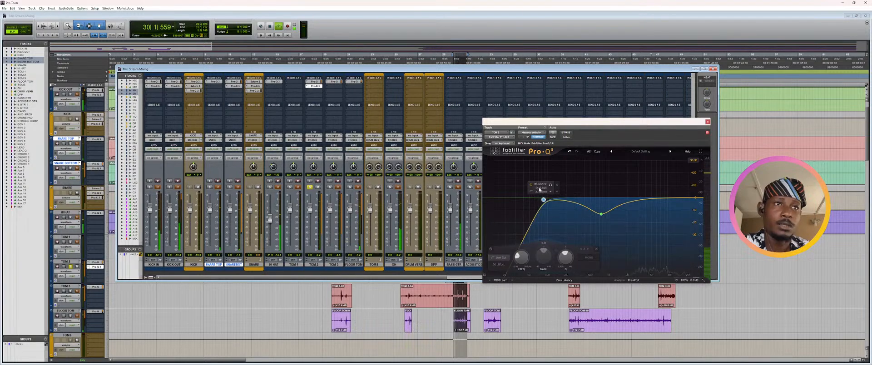
{"action": "double_click", "coordinate": [538, 185]}
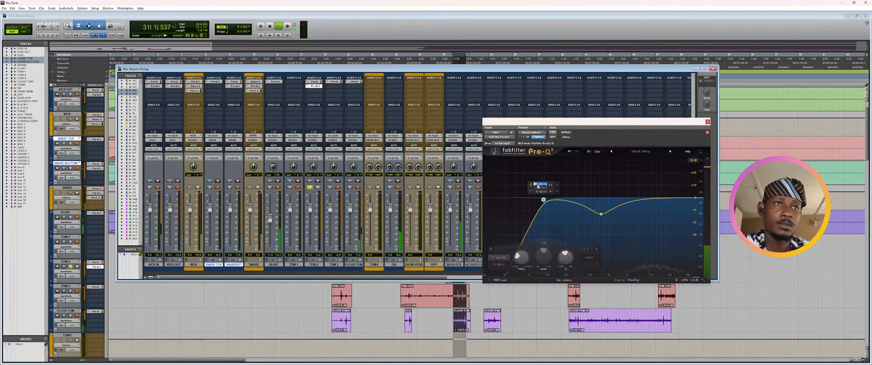
{"action": "type", "text": "130"}
{"action": "key", "text": "Return"}
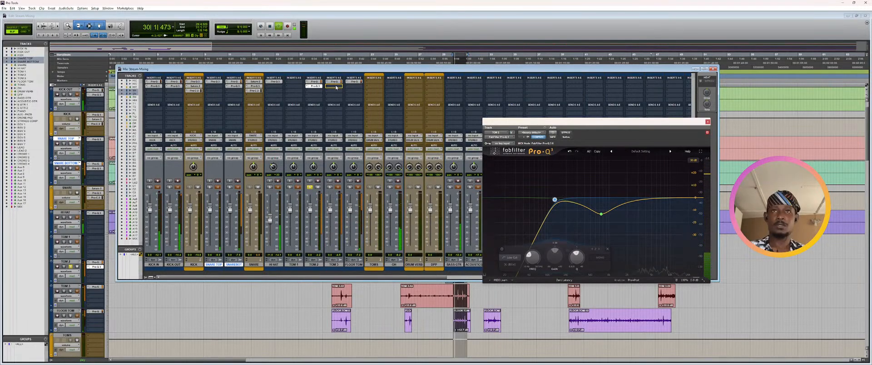
- Copy TOM 2's second equalizer to the same slot on TOM 3 and solo TOM 3 instead
{"action": "left_click_drag", "start_coordinate": [336, 88], "coordinate": [336, 87]}
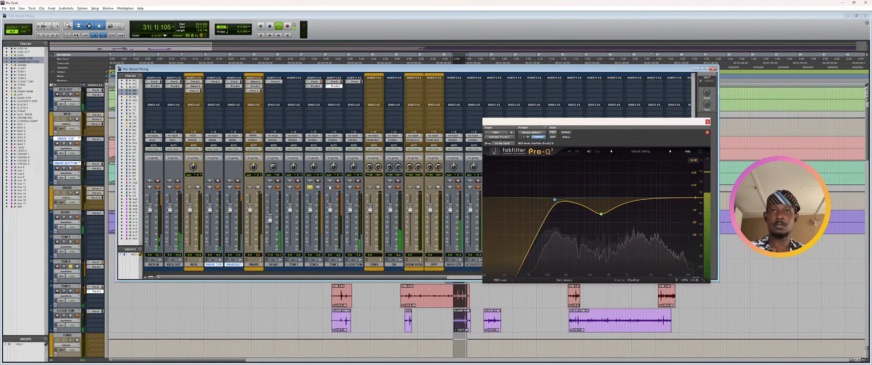
{"action": "left_click", "coordinate": [331, 187]}
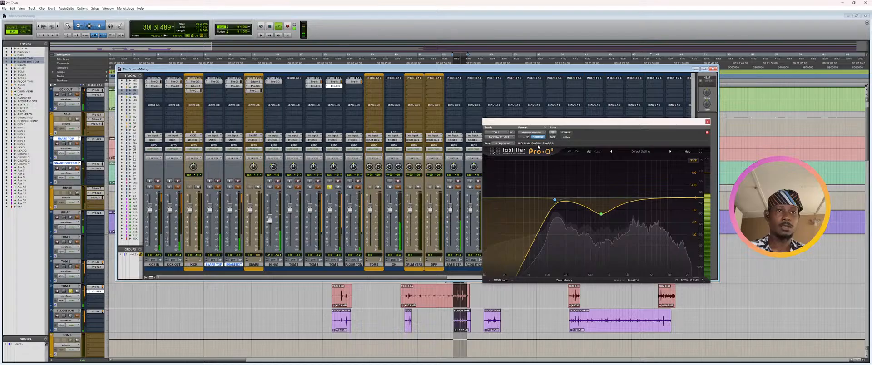
- Shape TOM 3's equalizer with a low boost, a deeper mid cut, an upper-mid cut and a moderate high-frequency boost
{"action": "mouse_move", "coordinate": [555, 200]}
{"action": "left_mouse_down"}
{"action": "mouse_move", "coordinate": [546, 200]}
{"action": "mouse_move", "coordinate": [556, 189]}
{"action": "left_mouse_up"}
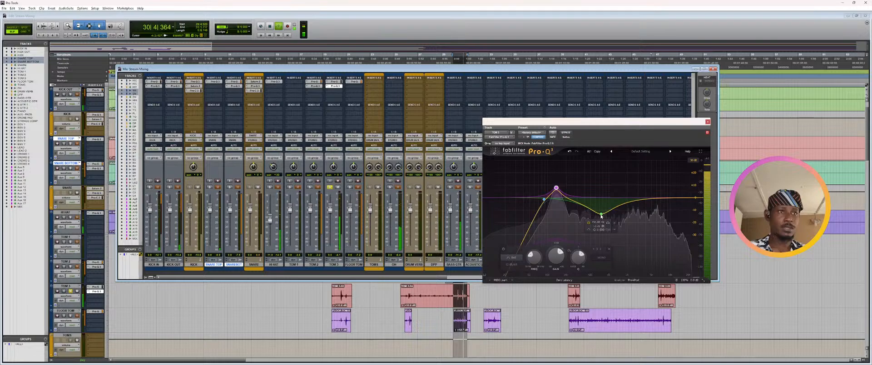
{"action": "mouse_move", "coordinate": [601, 216]}
{"action": "left_mouse_down"}
{"action": "mouse_move", "coordinate": [586, 219]}
{"action": "mouse_move", "coordinate": [598, 222]}
{"action": "left_mouse_up"}
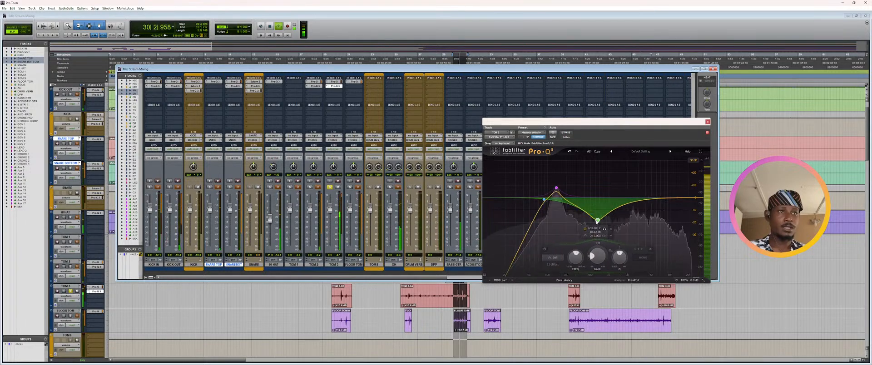
{"action": "left_click", "coordinate": [636, 215]}
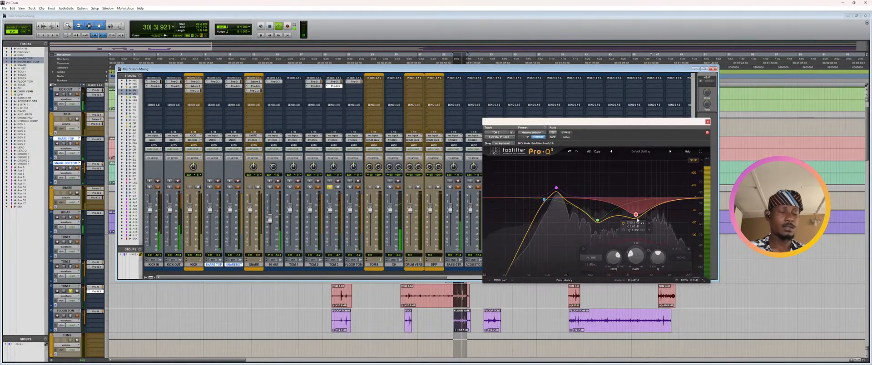
{"action": "left_click_drag", "start_coordinate": [637, 221], "coordinate": [635, 219]}
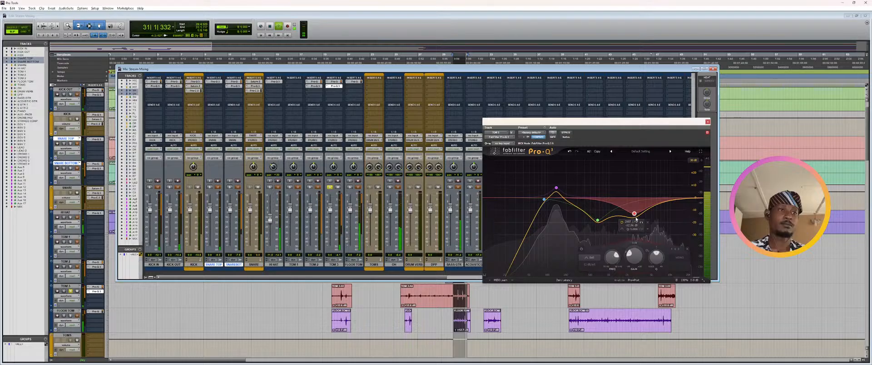
{"action": "left_click", "coordinate": [667, 186]}
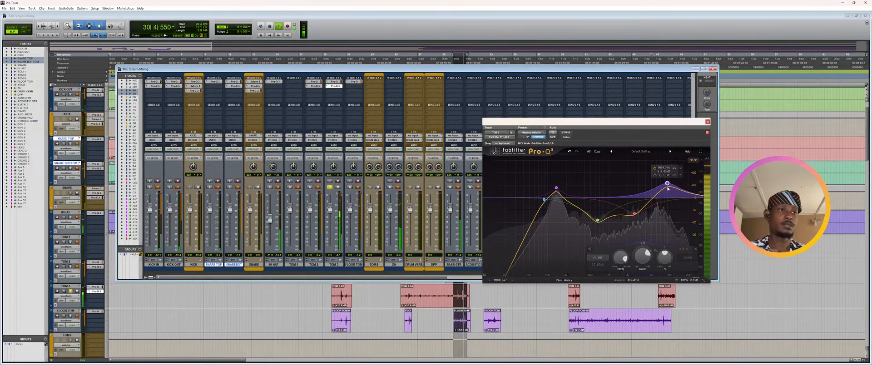
{"action": "mouse_move", "coordinate": [668, 188]}
{"action": "left_mouse_down"}
{"action": "mouse_move", "coordinate": [667, 180]}
{"action": "mouse_move", "coordinate": [669, 193]}
{"action": "left_mouse_up"}
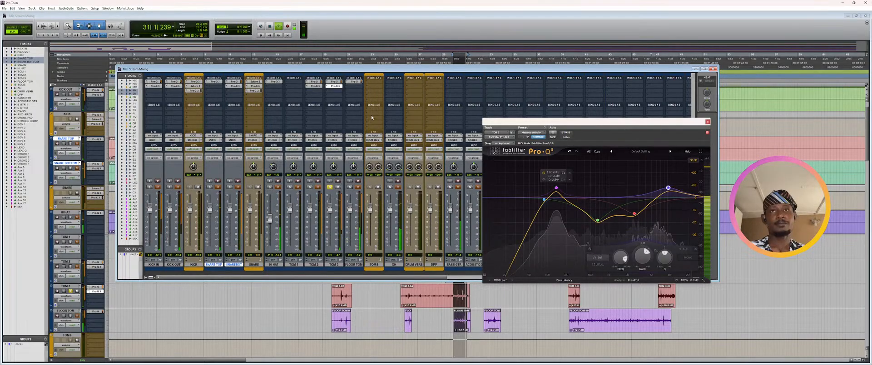
- Copy TOM 2's equalizer to FLOOR TOM and move its low-cut filter down to a lower frequency
{"action": "left_click", "coordinate": [314, 86]}
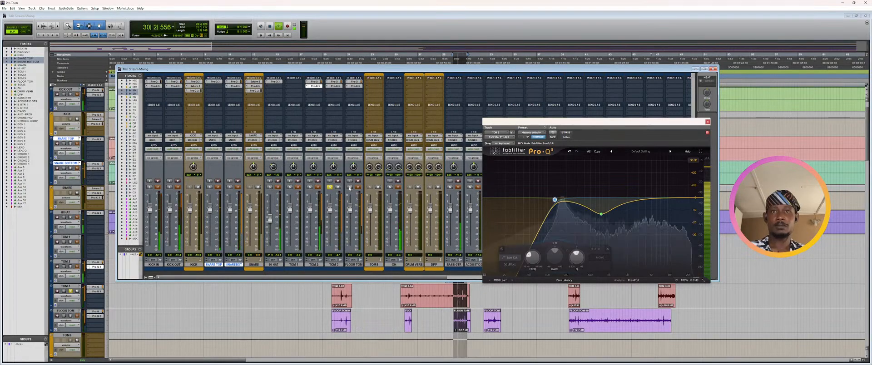
{"action": "left_click", "coordinate": [356, 86]}
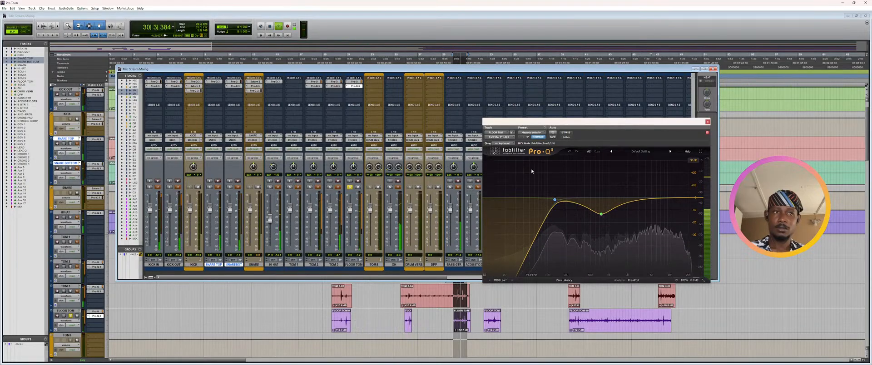
{"action": "left_click_drag", "start_coordinate": [554, 200], "coordinate": [535, 199]}
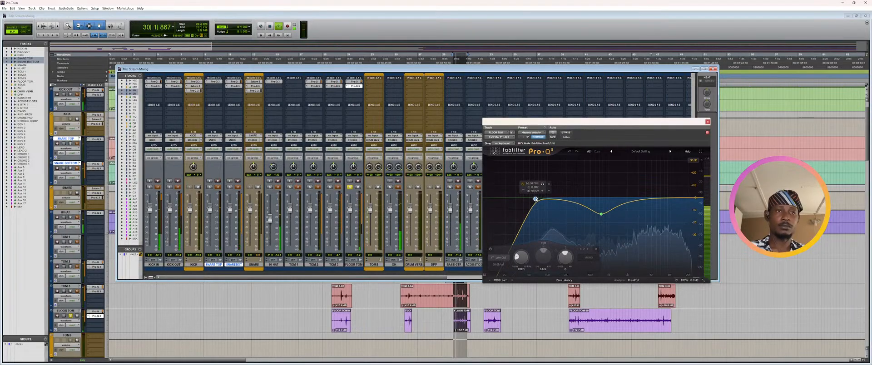
{"action": "left_click_drag", "start_coordinate": [535, 199], "coordinate": [538, 199]}
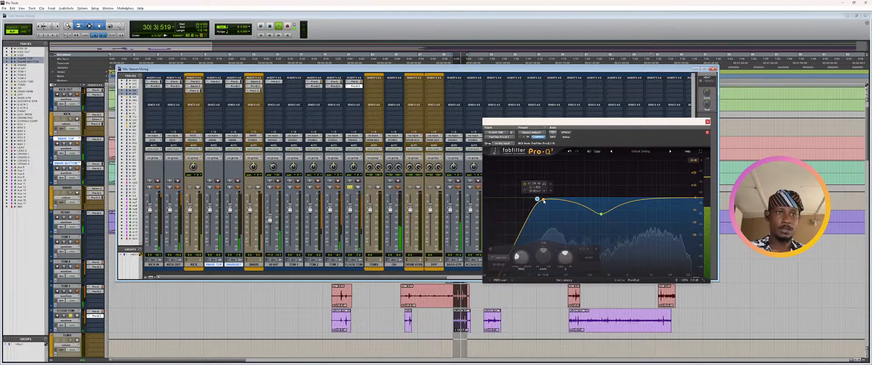
- Add a low boost just above FLOOR TOM's low cut, adjusting the boost's width and nudging the cutoff slightly lower
{"action": "left_click_drag", "start_coordinate": [543, 200], "coordinate": [544, 189]}
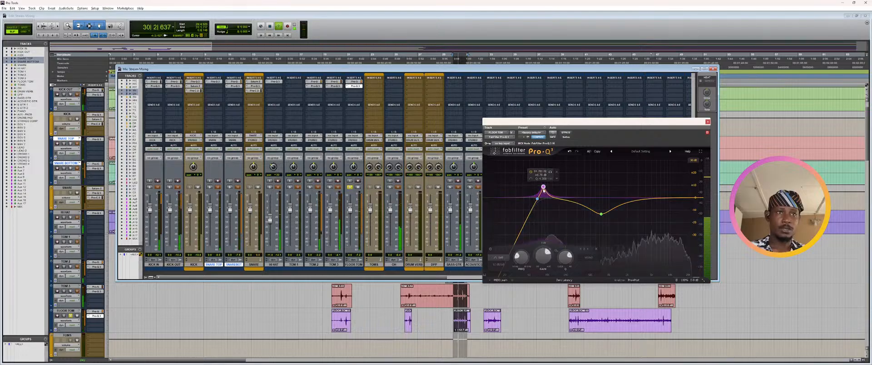
{"action": "scroll", "coordinate": [543, 190], "scroll_direction": "down", "scroll_amount": 3}
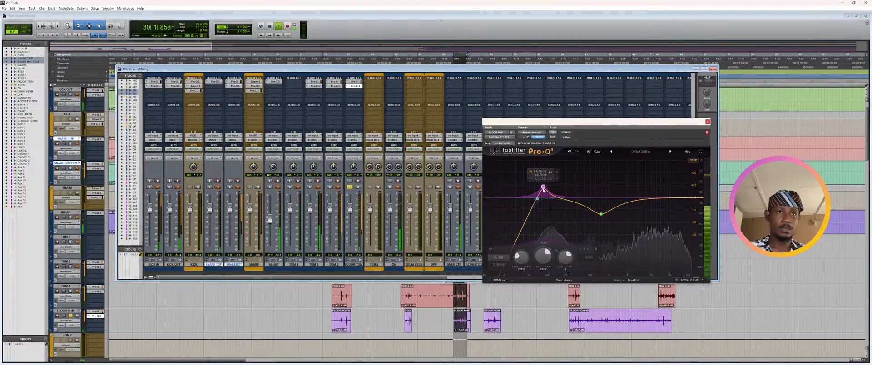
{"action": "left_click", "coordinate": [535, 198]}
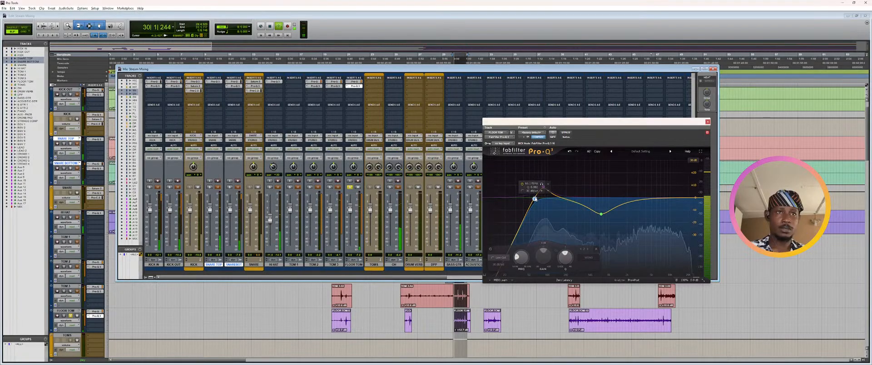
- Deepen FLOOR TOM's mid cut at a slightly lower frequency and add a gentler cut in the upper mids
{"action": "left_click_drag", "start_coordinate": [602, 213], "coordinate": [591, 223]}
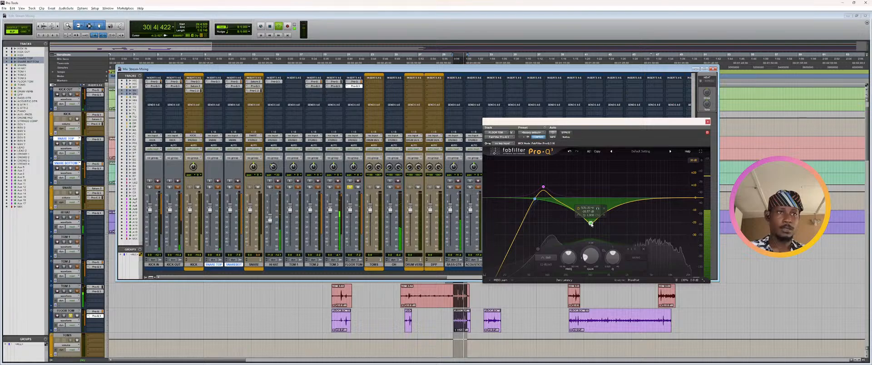
{"action": "left_click", "coordinate": [637, 208]}
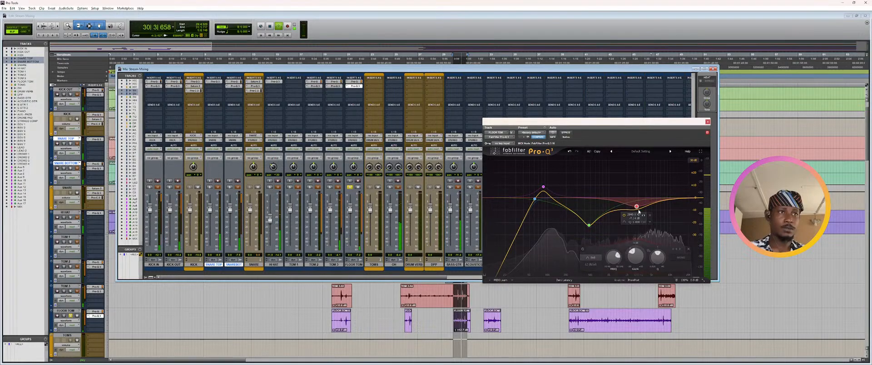
{"action": "left_click_drag", "start_coordinate": [638, 212], "coordinate": [636, 212]}
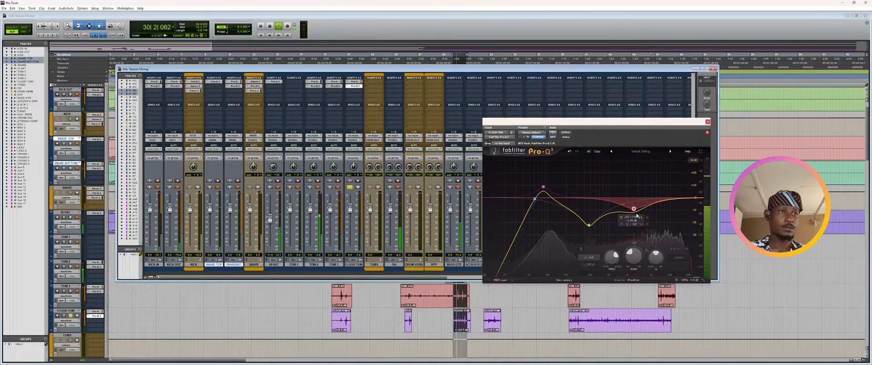
- Add a bell band in FLOOR TOM's highs, narrow it and fine-tune it to a slight boost
{"action": "left_click", "coordinate": [671, 195]}
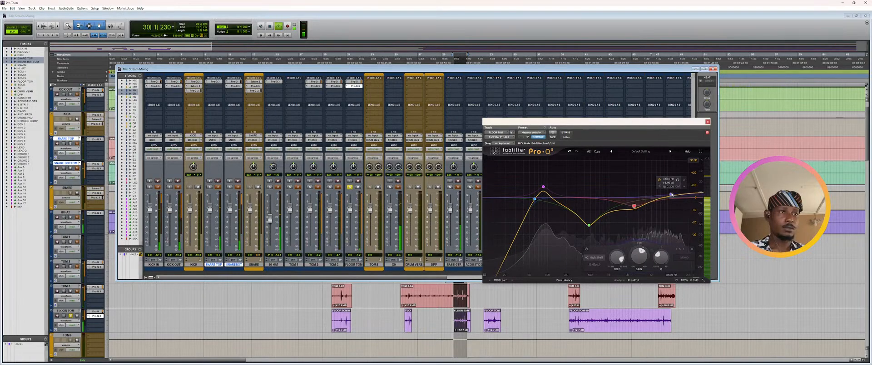
{"action": "left_click", "coordinate": [660, 186]}
{"action": "left_click", "coordinate": [668, 196]}
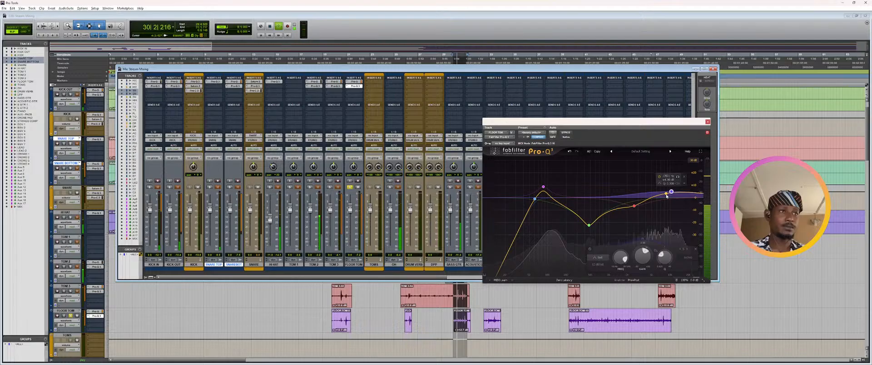
{"action": "scroll", "coordinate": [667, 196], "scroll_direction": "up", "scroll_amount": 5}
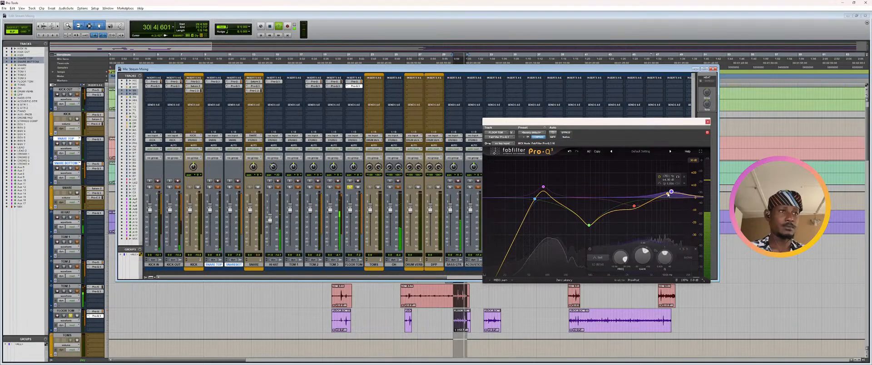
{"action": "left_click_drag", "start_coordinate": [668, 195], "coordinate": [671, 198]}
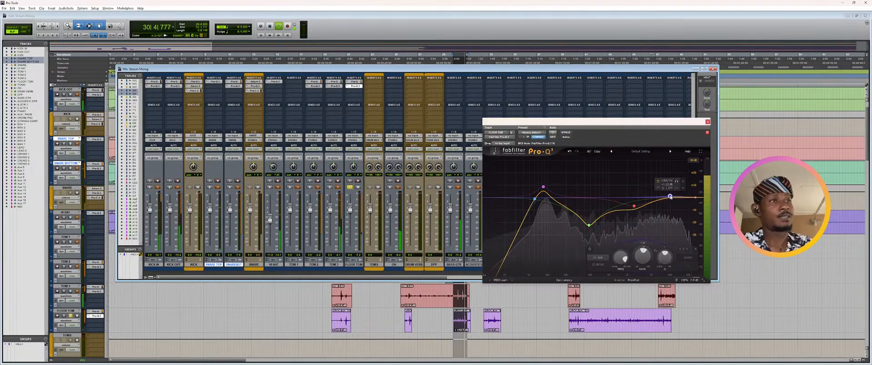
{"action": "mouse_move", "coordinate": [671, 198]}
{"action": "left_mouse_down"}
{"action": "mouse_move", "coordinate": [653, 191]}
{"action": "mouse_move", "coordinate": [664, 194]}
{"action": "left_mouse_up"}
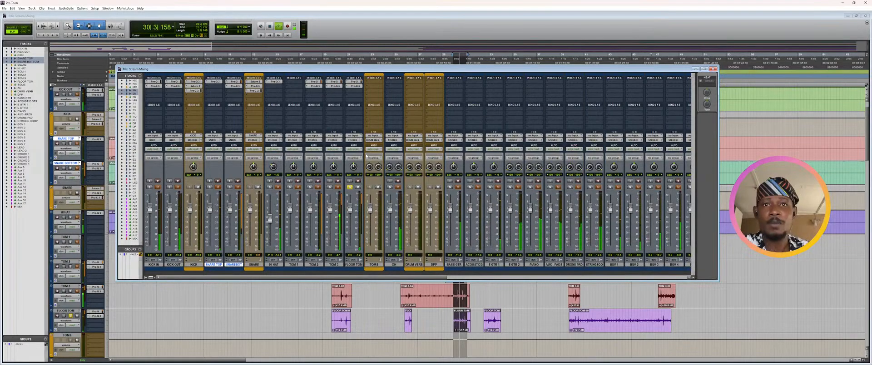
- Solo TOM 2 and TOM 3 together with FLOOR TOM and adjust FLOOR TOM's panning
{"action": "left_click", "coordinate": [310, 187]}
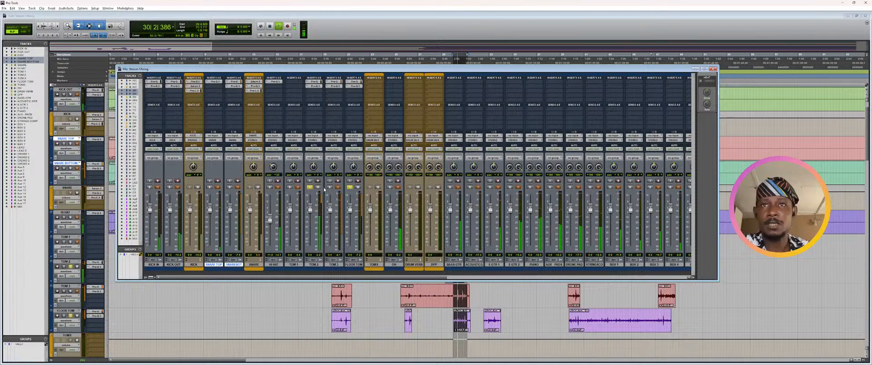
{"action": "left_click", "coordinate": [330, 187]}
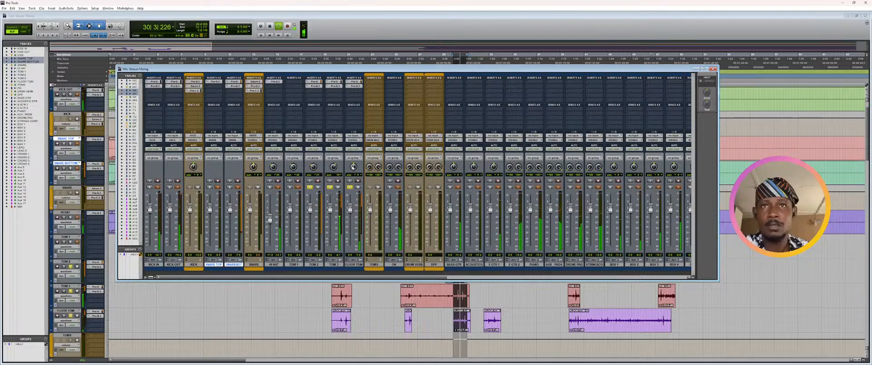
{"action": "left_click_drag", "start_coordinate": [353, 168], "coordinate": [353, 151]}
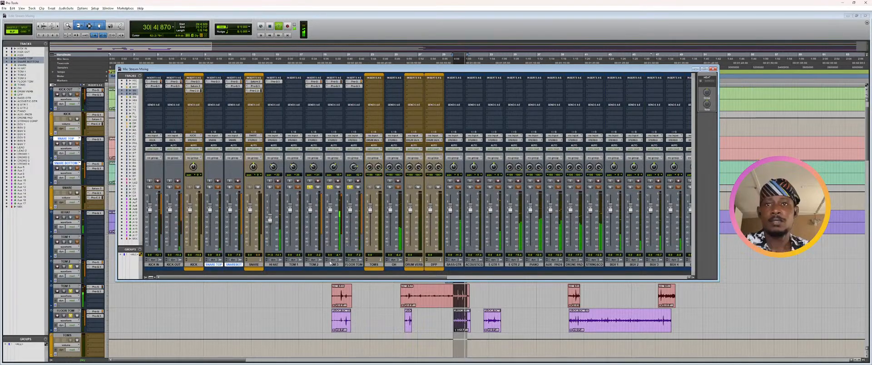
- Select TOM 1 through FLOOR TOM and route their outputs together to the stereo TOMS bus
{"action": "left_click", "coordinate": [293, 264]}
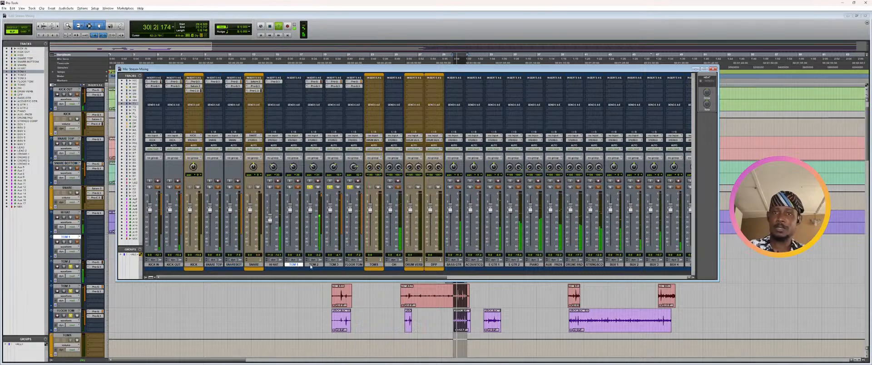
{"action": "left_click", "coordinate": [356, 265], "text": "shift"}
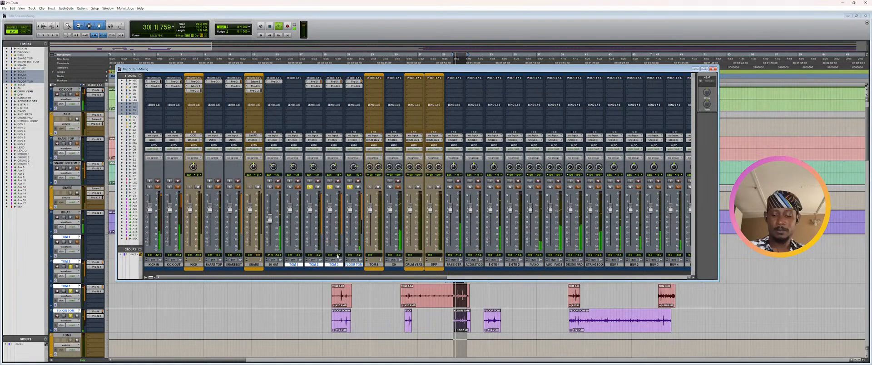
{"action": "left_click", "coordinate": [354, 140]}
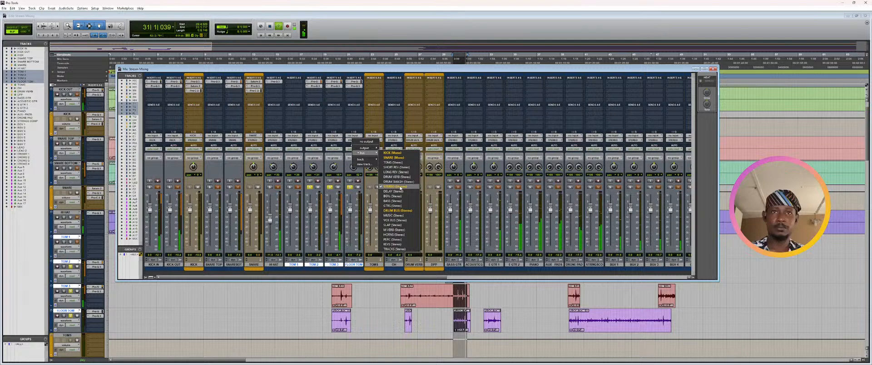
{"action": "left_click", "coordinate": [398, 211]}
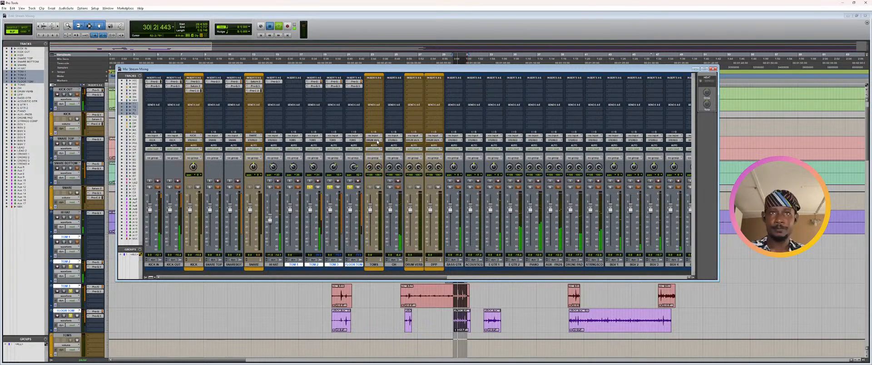
- Set the TOMS group track's output to the STEREO bus and its input to the TOMS bus
{"action": "left_click", "coordinate": [377, 141]}
{"action": "mouse_move", "coordinate": [389, 151]}
{"action": "left_click", "coordinate": [416, 187]}
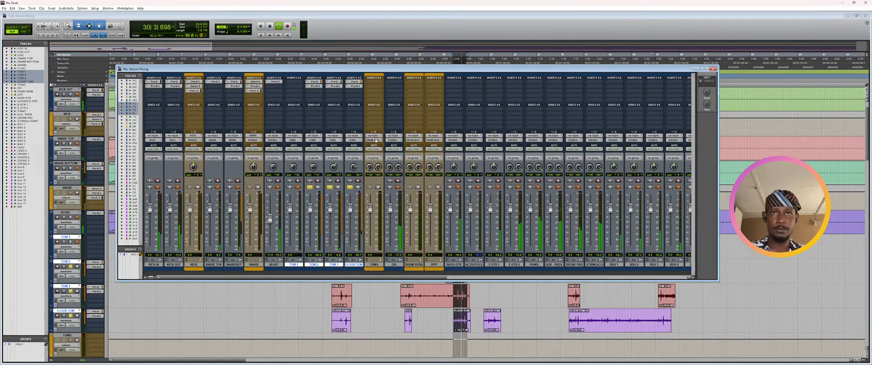
{"action": "left_click", "coordinate": [374, 137]}
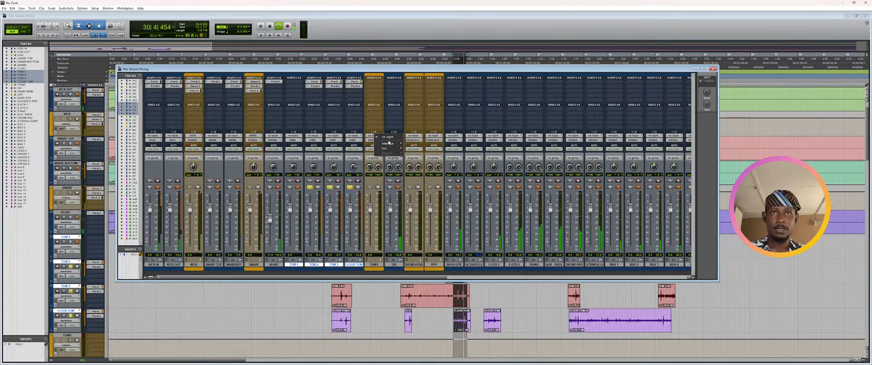
{"action": "mouse_move", "coordinate": [386, 148]}
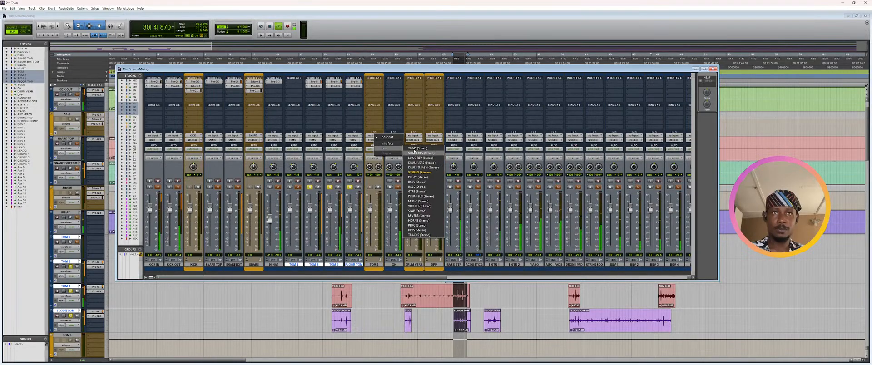
{"action": "left_click", "coordinate": [415, 149]}
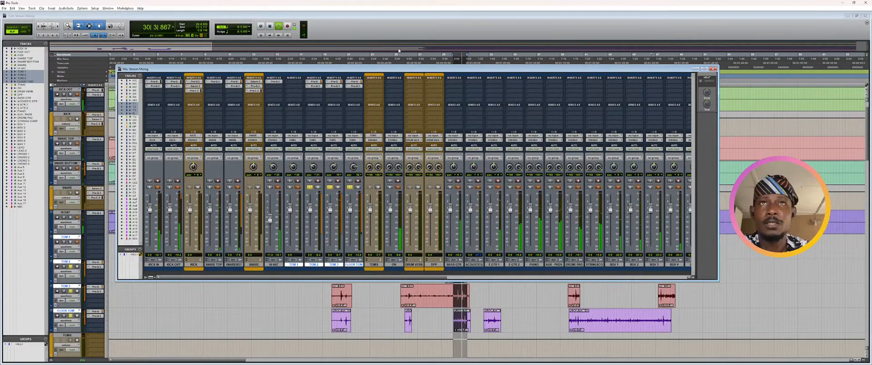
- Insert a FabFilter Pro-Q 3 equalizer on the TOMS track and cut the mids with one bell band
{"action": "left_click", "coordinate": [373, 82]}
{"action": "mouse_move", "coordinate": [395, 89]}
{"action": "mouse_move", "coordinate": [428, 90]}
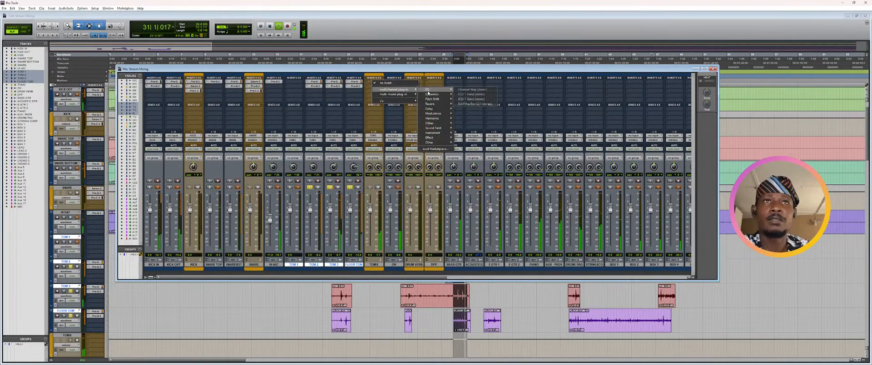
{"action": "left_click", "coordinate": [473, 104]}
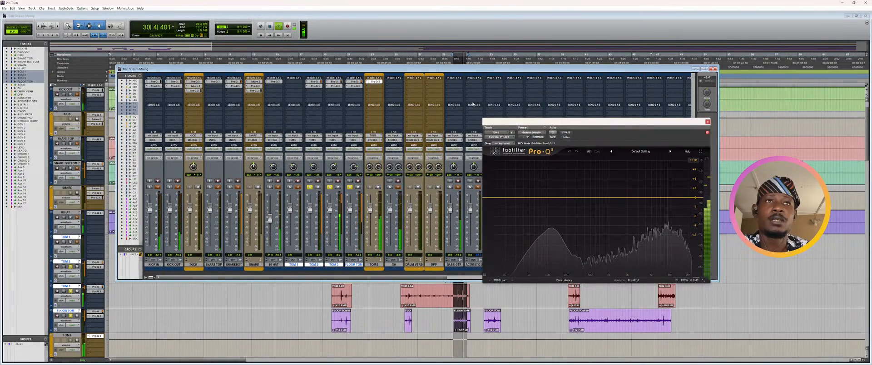
{"action": "left_click_drag", "start_coordinate": [605, 198], "coordinate": [601, 215]}
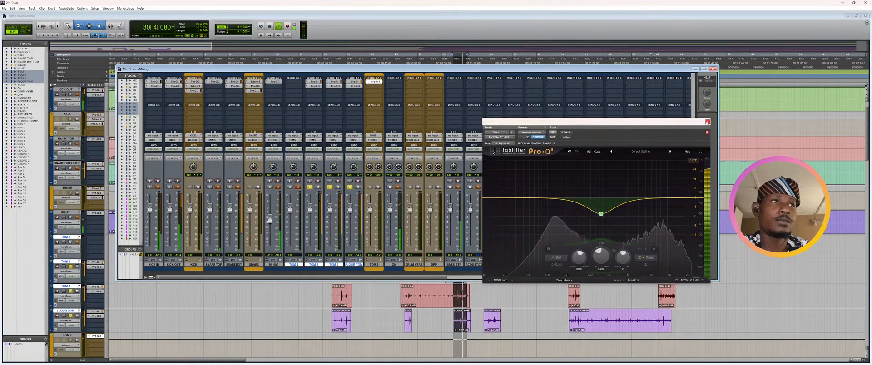
{"action": "left_click", "coordinate": [707, 122]}
- Insert FabFilter Saturn 2 on the TOMS track, split it into two bands and adjust the low band's drive
{"action": "left_click", "coordinate": [373, 85]}
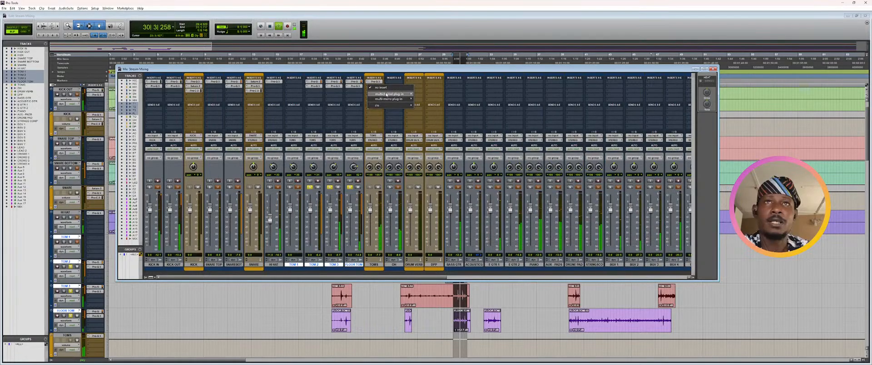
{"action": "mouse_move", "coordinate": [387, 94]}
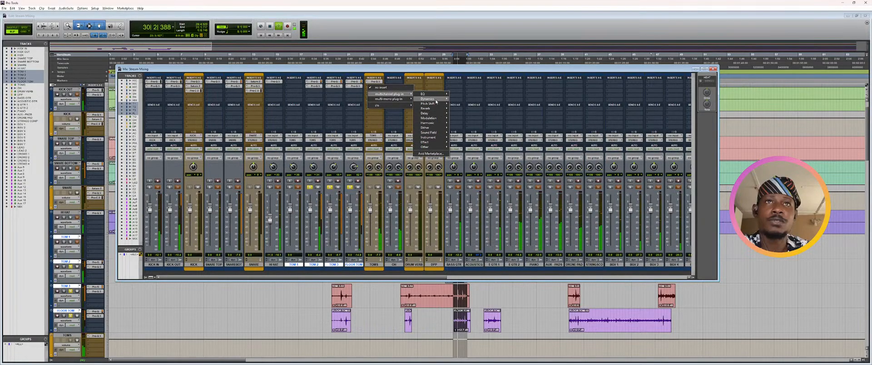
{"action": "mouse_move", "coordinate": [429, 123]}
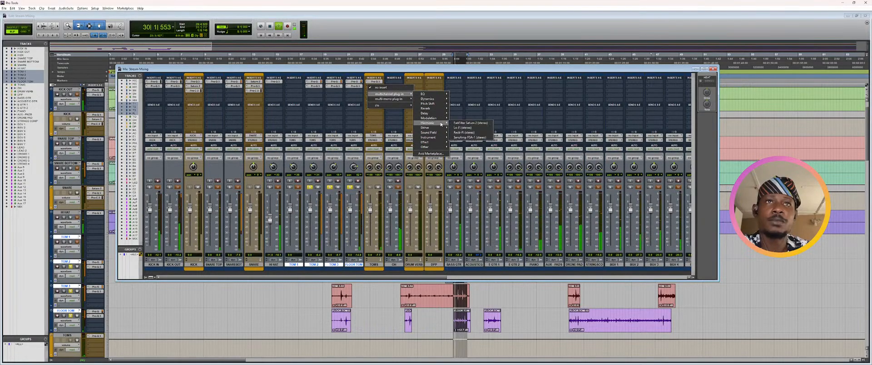
{"action": "left_click", "coordinate": [468, 127]}
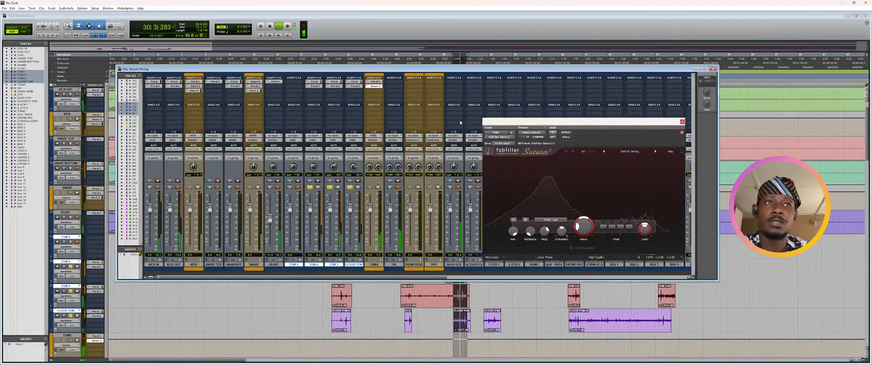
{"action": "mouse_move", "coordinate": [580, 229]}
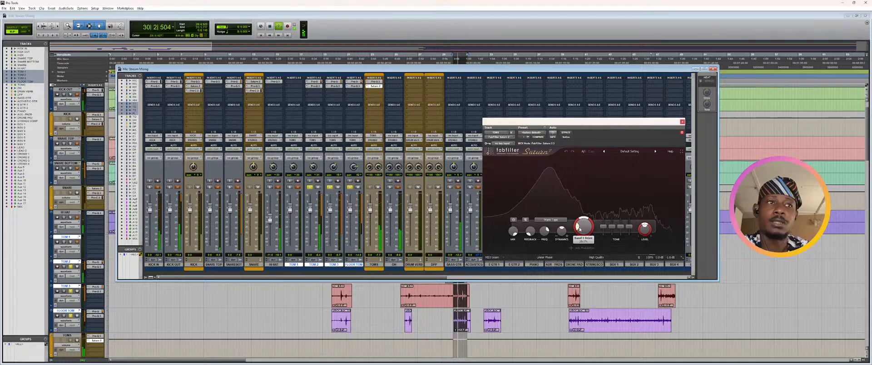
{"action": "left_click", "coordinate": [579, 164]}
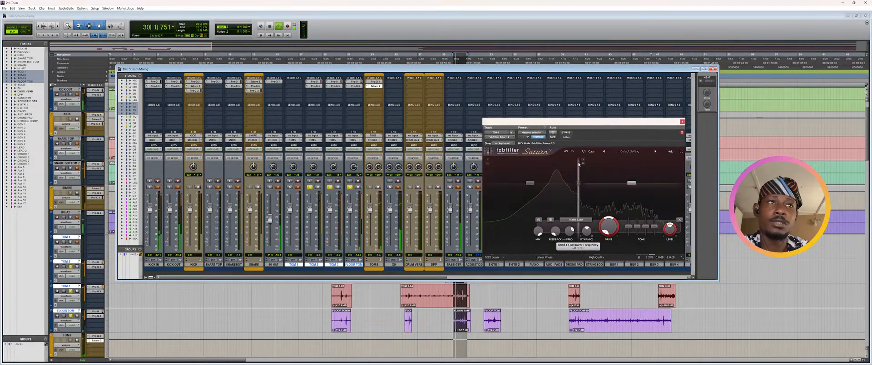
{"action": "mouse_move", "coordinate": [530, 183]}
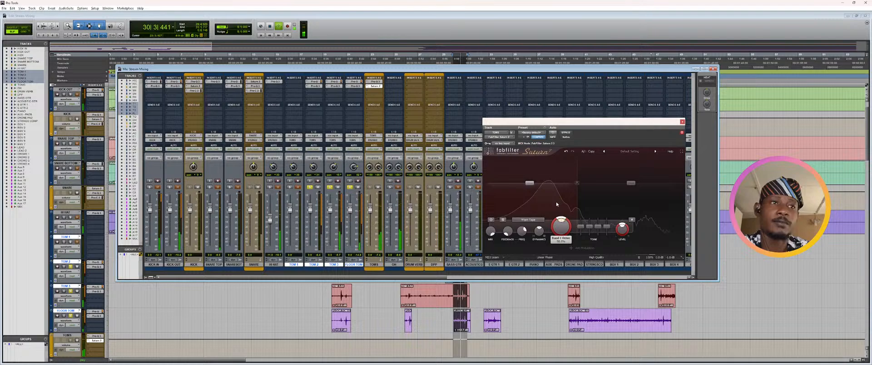
{"action": "left_click", "coordinate": [373, 86]}
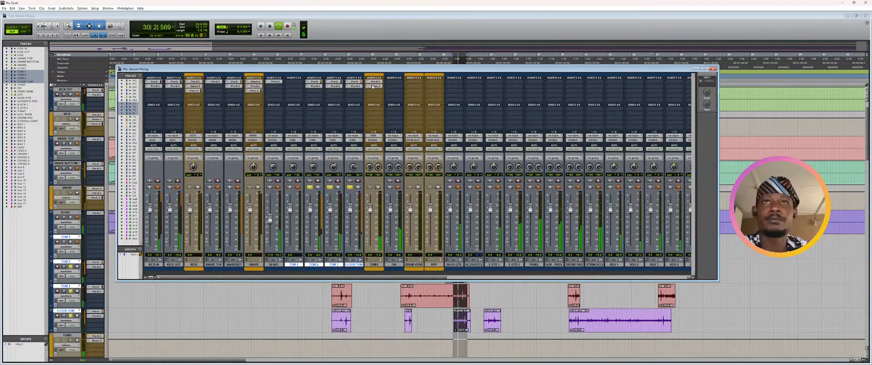
- Insert a FabFilter Pro-C 2 compressor on the TOMS track with auto gain off, a higher ratio and a hard knee
{"action": "left_click", "coordinate": [374, 90]}
{"action": "mouse_move", "coordinate": [400, 98]}
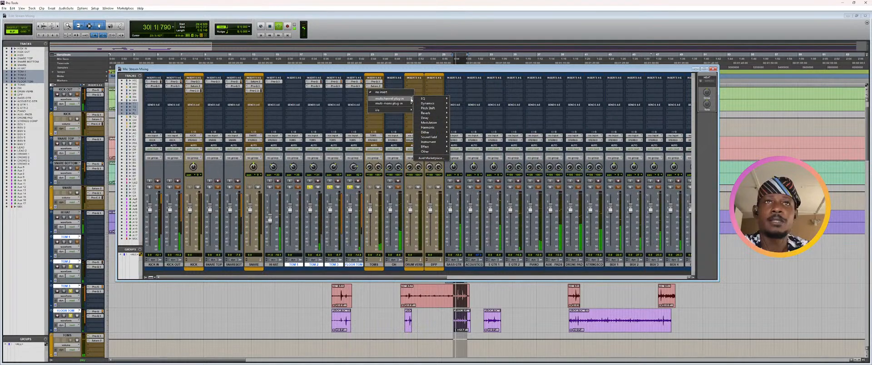
{"action": "mouse_move", "coordinate": [428, 108]}
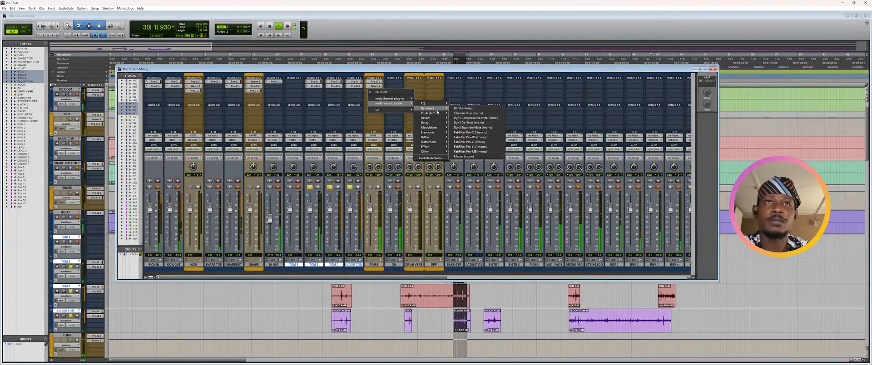
{"action": "left_click", "coordinate": [472, 137]}
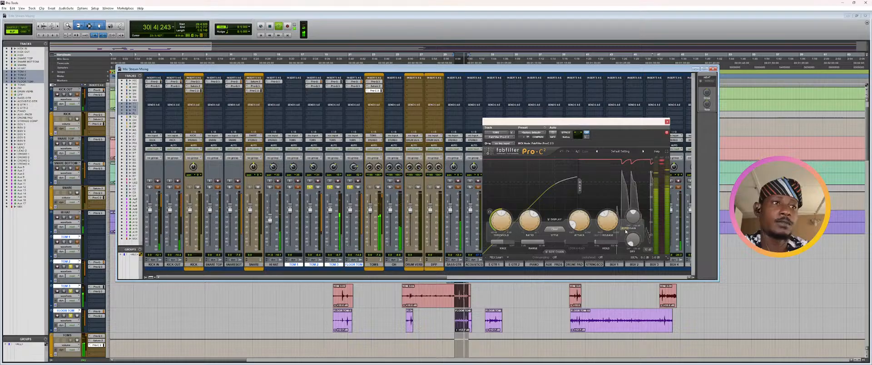
{"action": "left_click", "coordinate": [625, 230]}
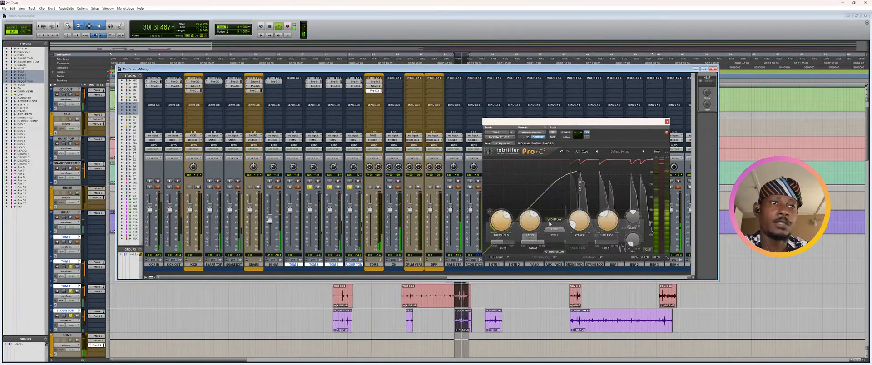
{"action": "left_click_drag", "start_coordinate": [531, 220], "coordinate": [532, 206]}
{"action": "left_click_drag", "start_coordinate": [502, 242], "coordinate": [476, 248]}
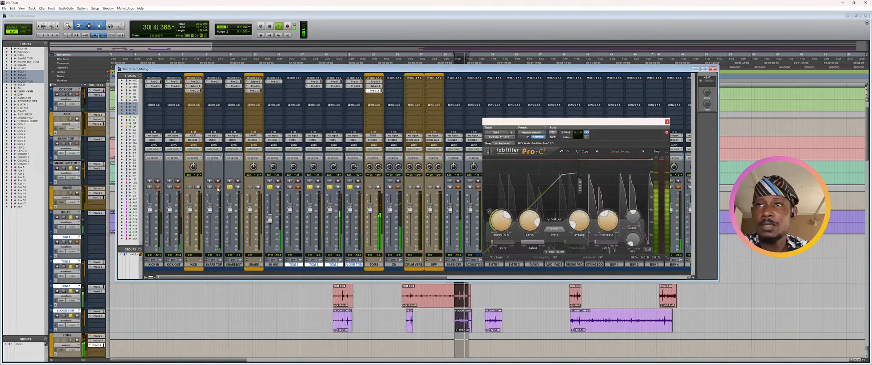
- Solo the kick and snare tracks alongside the toms, then balance them by lowering the hi-hat and slightly raising FLOOR TOM
{"action": "left_click_drag", "start_coordinate": [217, 188], "coordinate": [151, 187]}
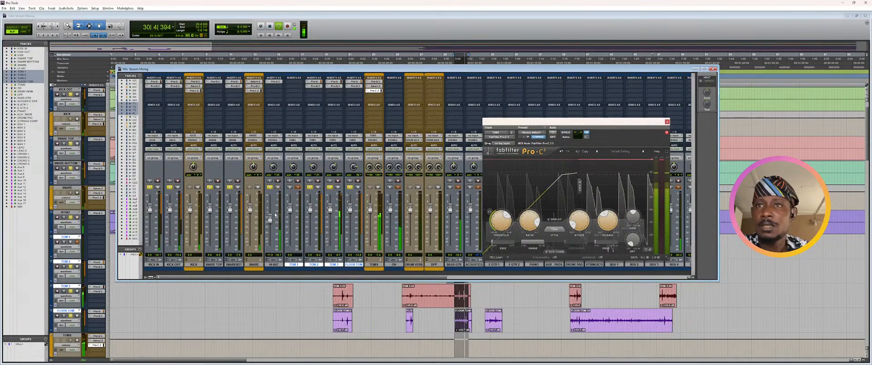
{"action": "left_click_drag", "start_coordinate": [274, 215], "coordinate": [270, 230]}
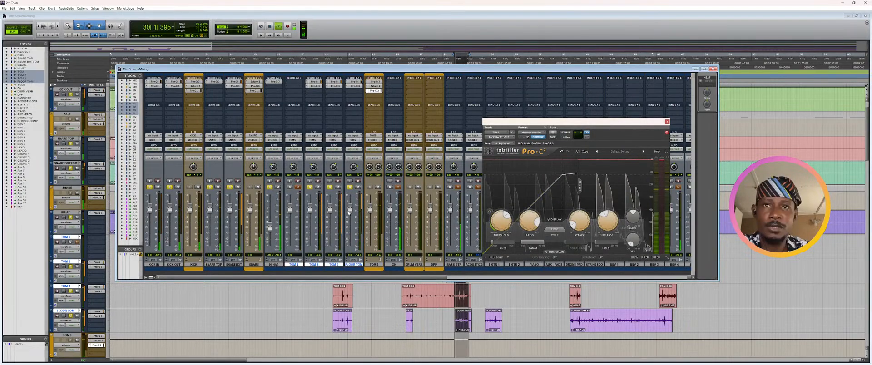
{"action": "left_click_drag", "start_coordinate": [349, 212], "coordinate": [350, 207]}
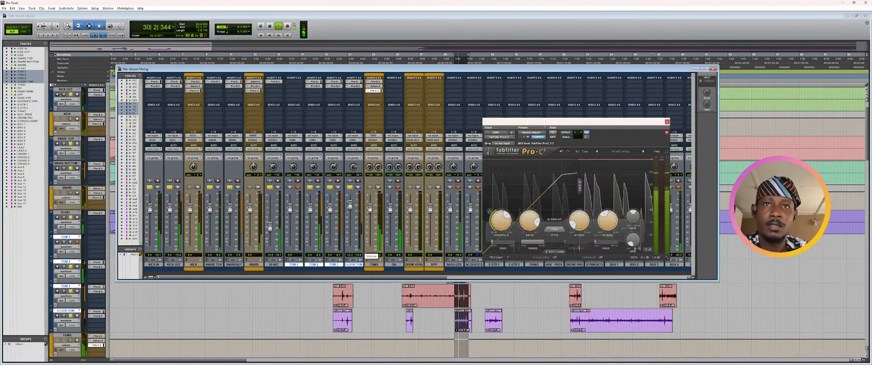
- Set the wet gain of the TOMS compressor to 0 dB and close the plug-in
{"action": "mouse_move", "coordinate": [634, 214]}
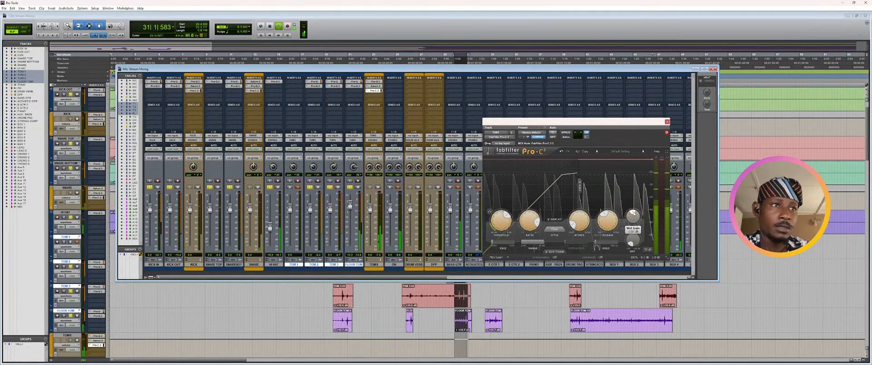
{"action": "left_click_drag", "start_coordinate": [634, 212], "coordinate": [635, 214]}
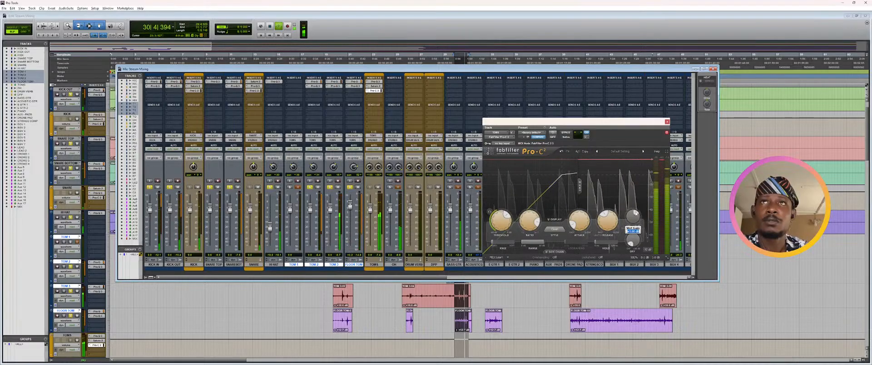
{"action": "double_click", "coordinate": [635, 213]}
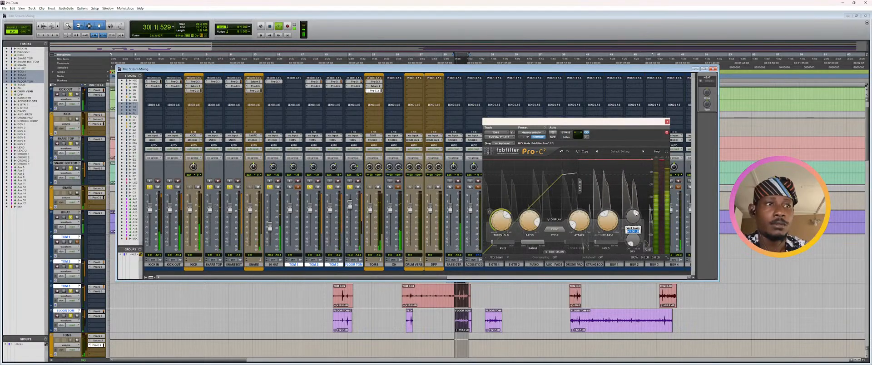
{"action": "type", "text": "0"}
{"action": "key", "text": "Return"}
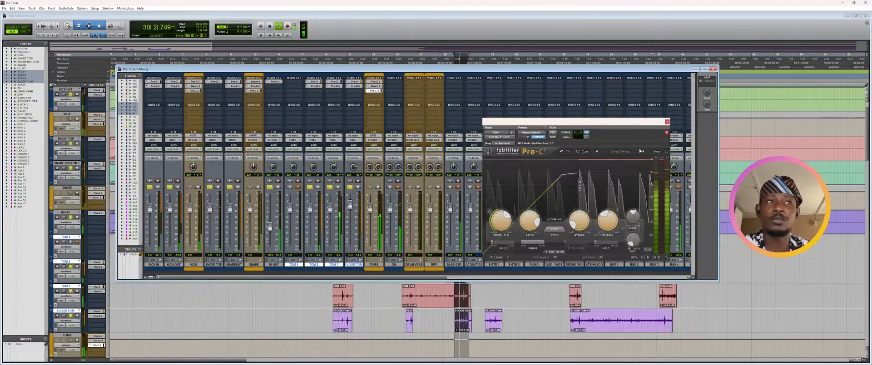
{"action": "left_click", "coordinate": [667, 123]}
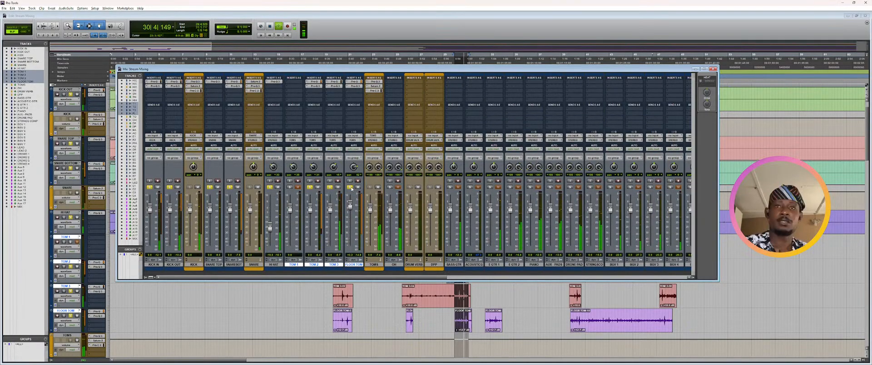
- Solo the OH track instead of the other drums and loop playback over a longer section, from about bar 21 to bar 37
{"action": "key", "text": "space"}
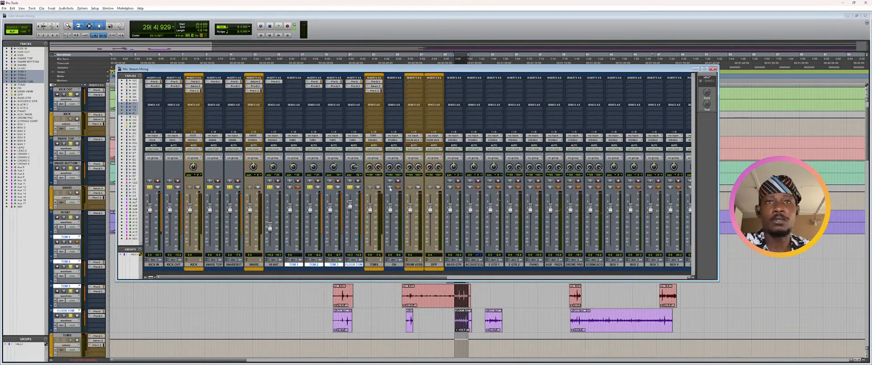
{"action": "left_click", "coordinate": [390, 187]}
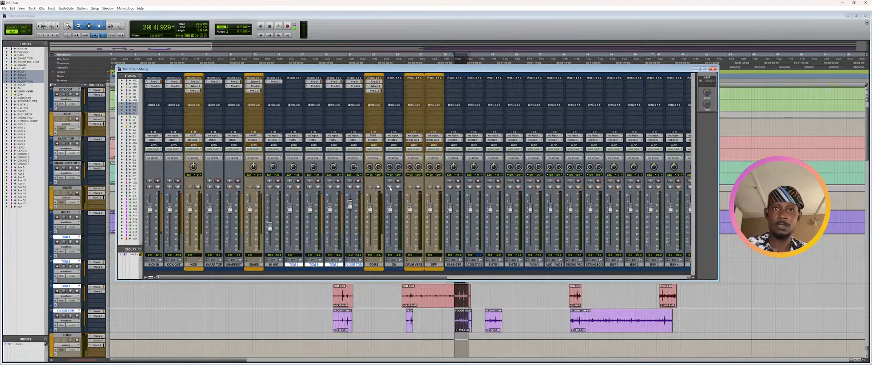
{"action": "key", "text": "space"}
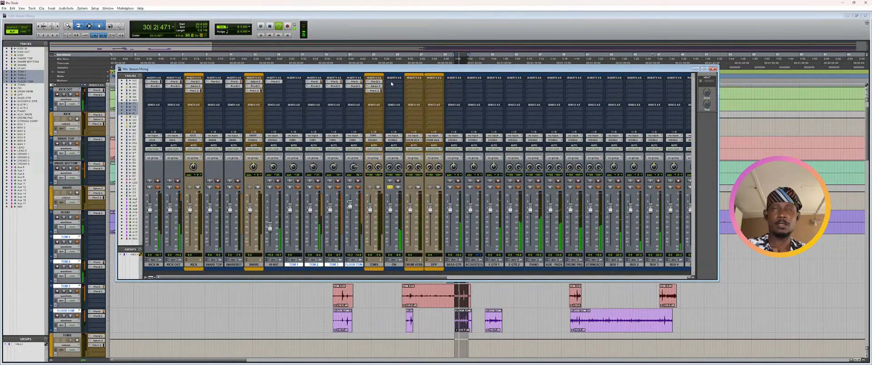
{"action": "key", "text": "ctrl+equal"}
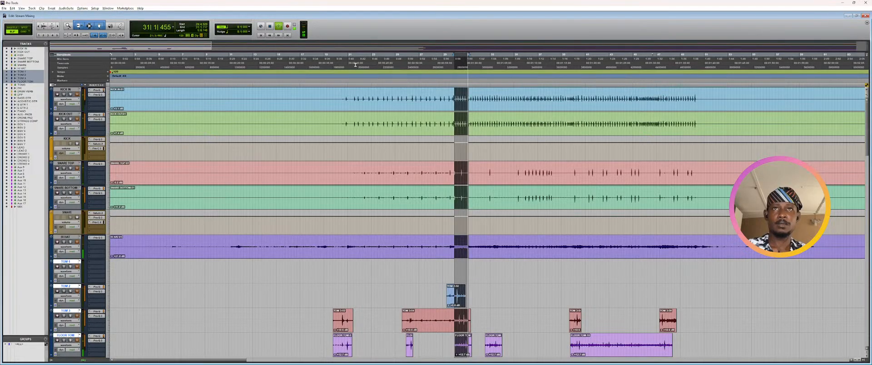
{"action": "left_click_drag", "start_coordinate": [355, 64], "coordinate": [542, 68]}
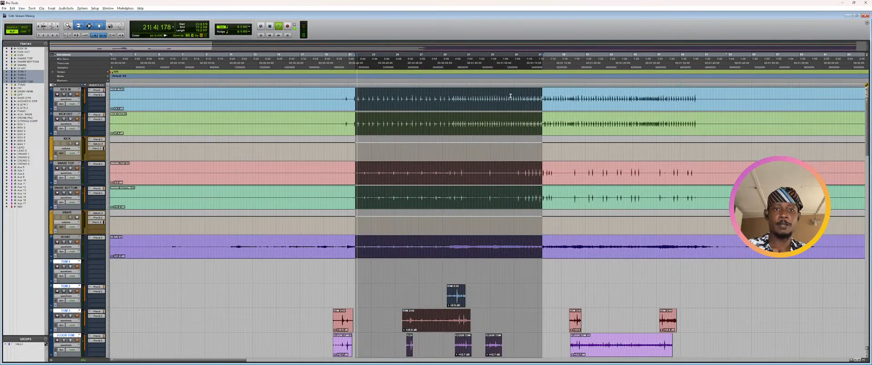
{"action": "key", "text": "ctrl+equal"}
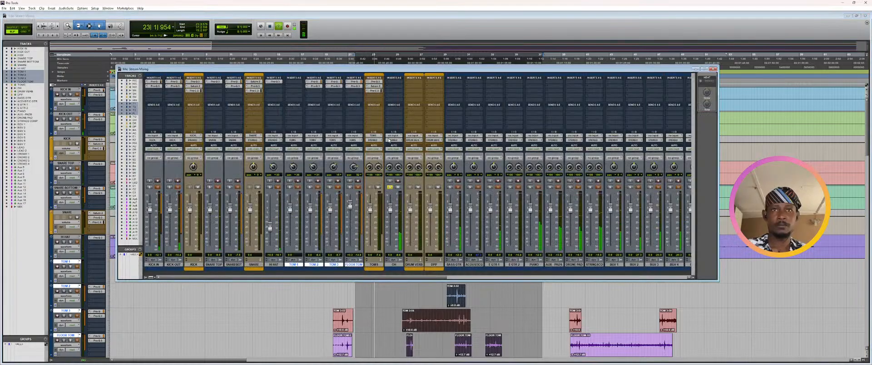
- Insert the stereo FabFilter Pro-Q 3 on the OH track and add a low-cut band at 200 Hz
{"action": "left_click", "coordinate": [390, 83]}
{"action": "mouse_move", "coordinate": [434, 89]}
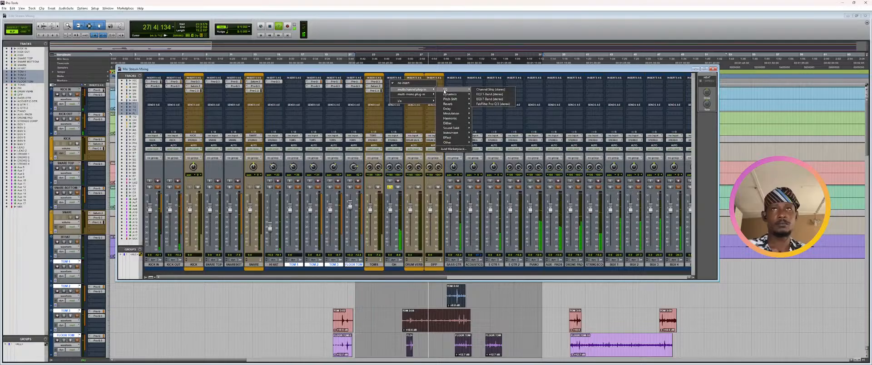
{"action": "left_click", "coordinate": [493, 104]}
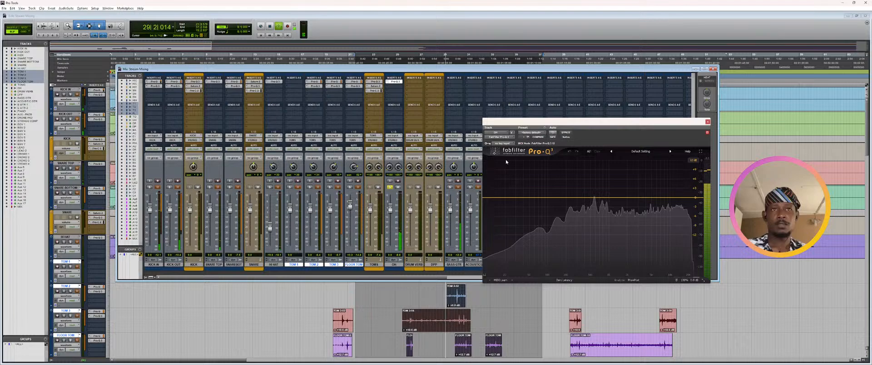
{"action": "left_click", "coordinate": [493, 197]}
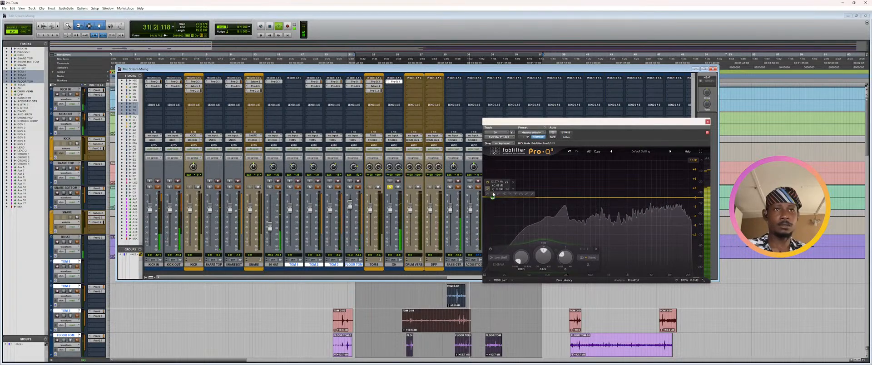
{"action": "left_click", "coordinate": [497, 195]}
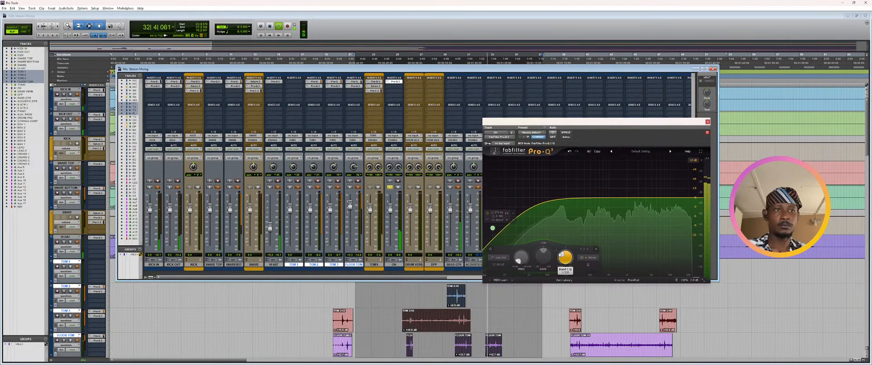
{"action": "scroll", "coordinate": [563, 257], "scroll_direction": "up", "scroll_amount": 3}
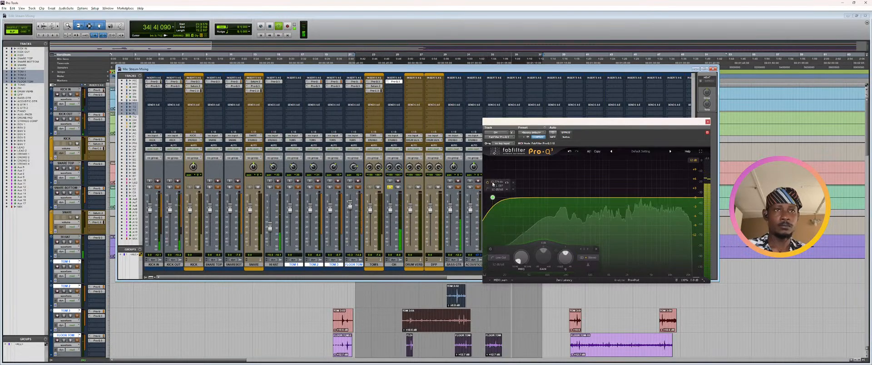
{"action": "double_click", "coordinate": [494, 182]}
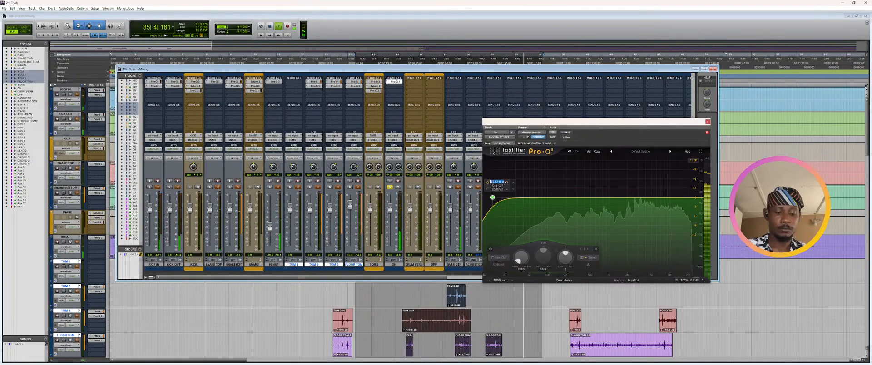
{"action": "type", "text": "200"}
{"action": "key", "text": "Return"}
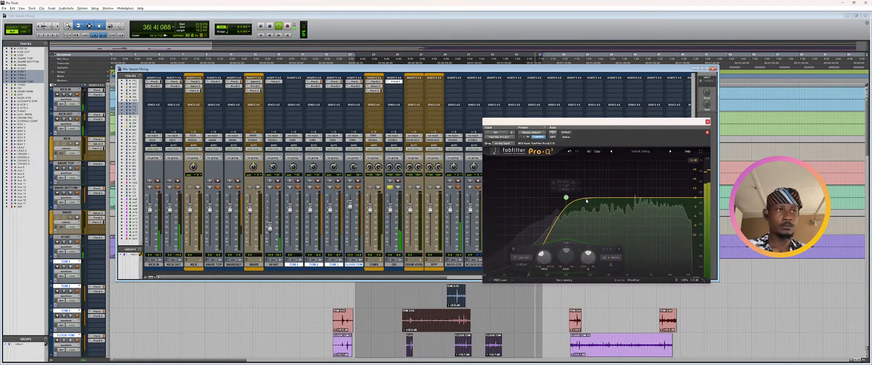
- Add a gentle high-shelf cut to the OH track's EQ and move the low cut slightly higher in frequency
{"action": "left_click", "coordinate": [661, 200]}
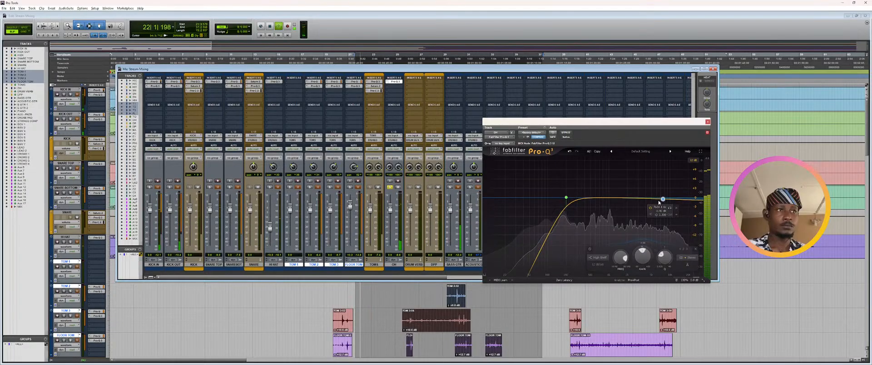
{"action": "left_click_drag", "start_coordinate": [659, 201], "coordinate": [634, 202]}
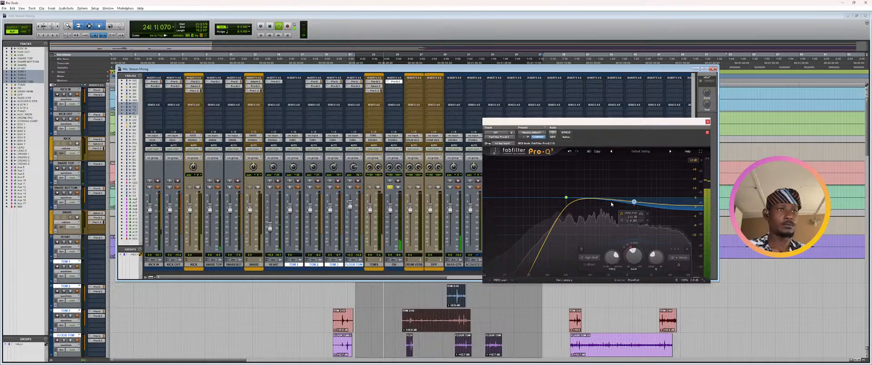
{"action": "left_click_drag", "start_coordinate": [566, 197], "coordinate": [576, 198]}
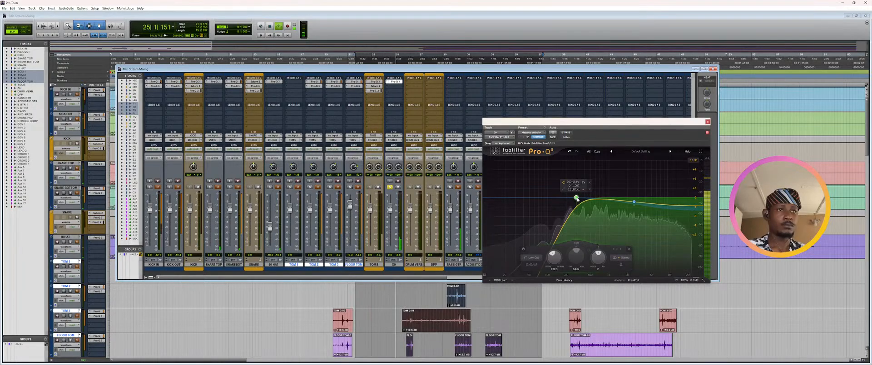
- Insert a stereo FabFilter Pro-C 2 compressor on the OH track, set a hard knee, adjust the threshold and close the plug-in
{"action": "left_click", "coordinate": [394, 81]}
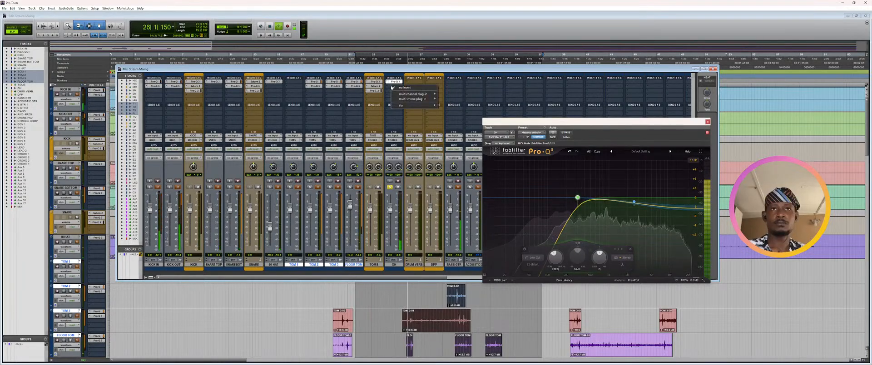
{"action": "mouse_move", "coordinate": [413, 94]}
{"action": "mouse_move", "coordinate": [452, 99]}
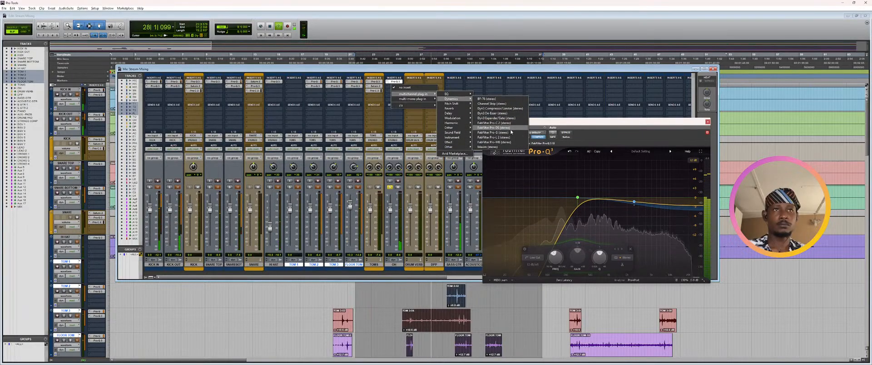
{"action": "left_click", "coordinate": [499, 123]}
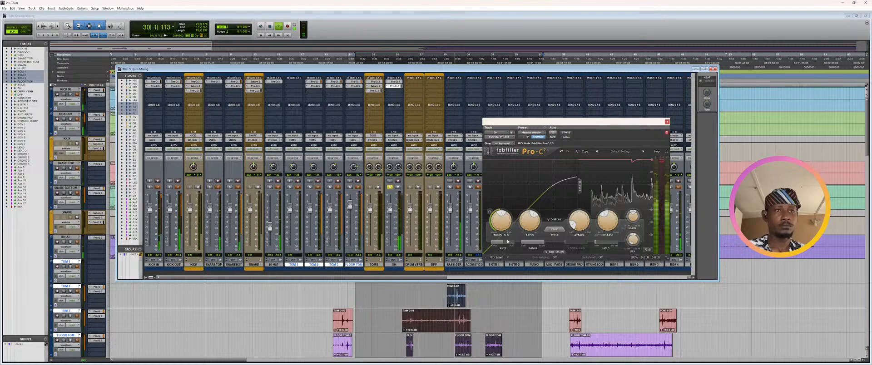
{"action": "left_click_drag", "start_coordinate": [507, 240], "coordinate": [516, 272]}
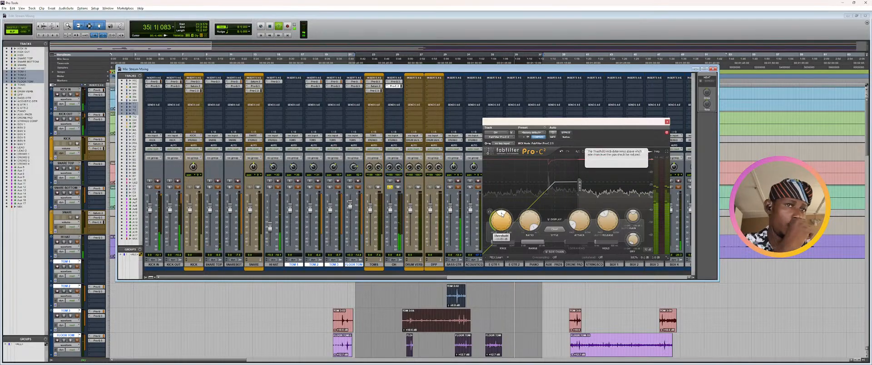
{"action": "left_click_drag", "start_coordinate": [502, 215], "coordinate": [499, 214]}
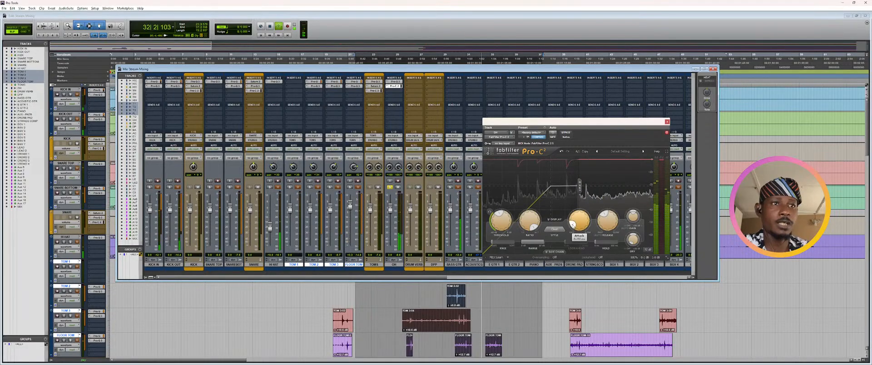
{"action": "left_click", "coordinate": [666, 122]}
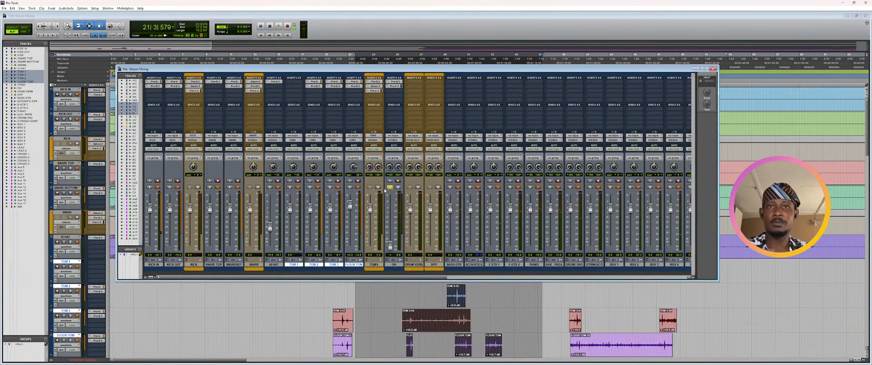
- Solo the toms, hi-hat, snares and kicks together with the OH track, then raise the OH fader to blend in the overheads
{"action": "left_click", "coordinate": [390, 188]}
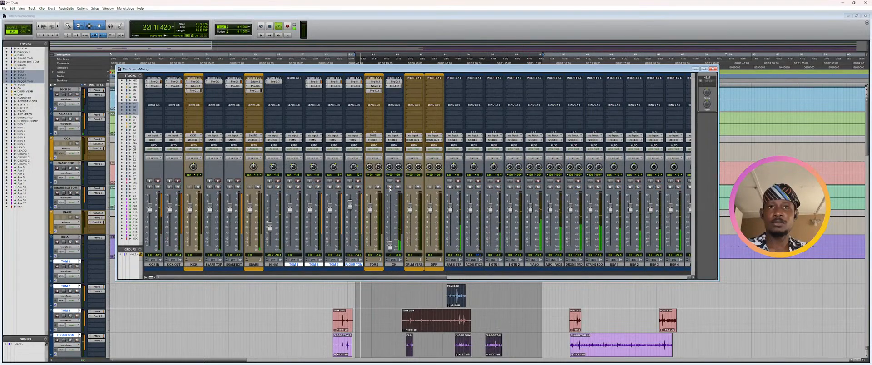
{"action": "left_click", "coordinate": [389, 187]}
{"action": "left_click", "coordinate": [350, 187]}
{"action": "left_click", "coordinate": [329, 188]}
{"action": "left_click", "coordinate": [310, 188]}
{"action": "left_click", "coordinate": [290, 188]}
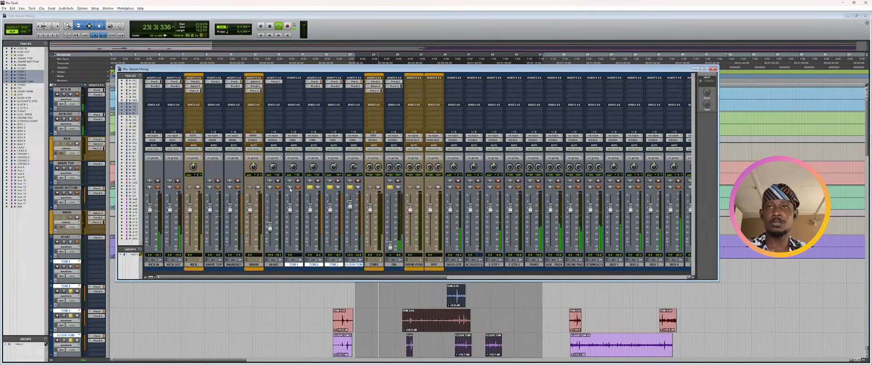
{"action": "left_click", "coordinate": [270, 187]}
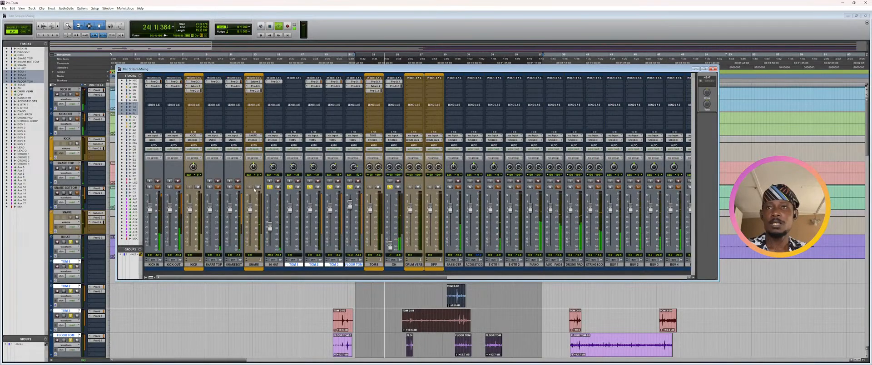
{"action": "left_click", "coordinate": [230, 188]}
{"action": "left_click", "coordinate": [210, 187]}
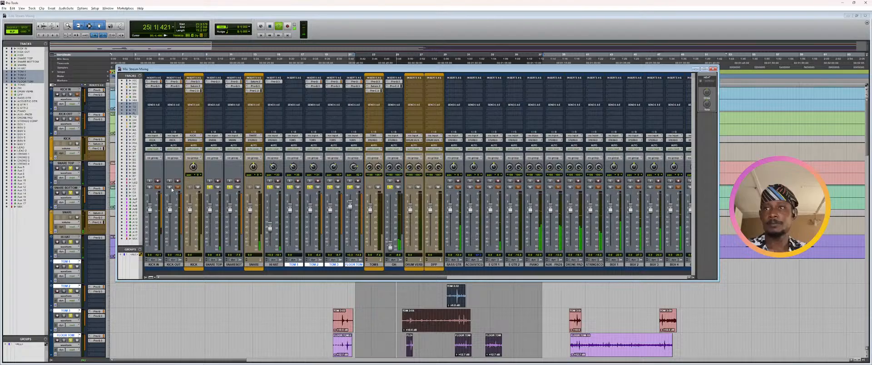
{"action": "left_click", "coordinate": [170, 188]}
{"action": "left_click", "coordinate": [150, 187]}
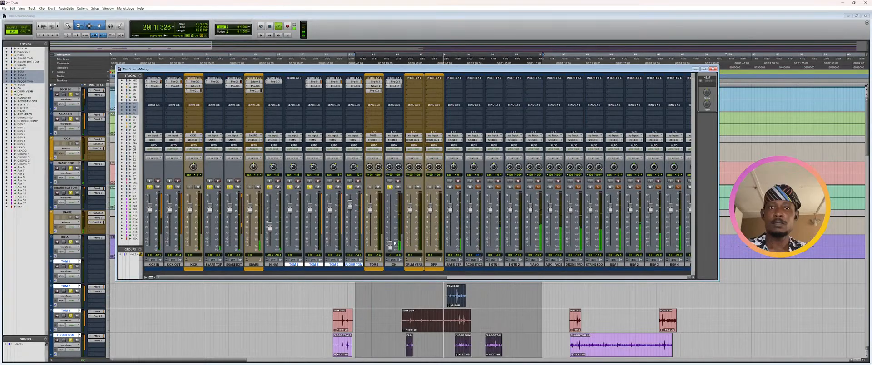
{"action": "left_click_drag", "start_coordinate": [395, 243], "coordinate": [389, 213]}
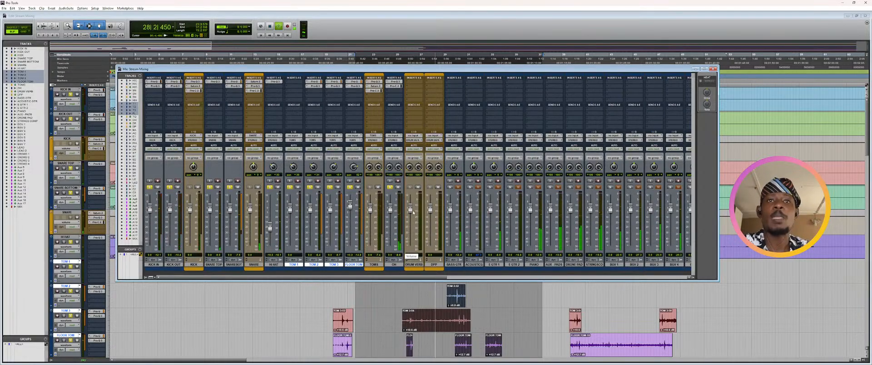
{"action": "left_click", "coordinate": [414, 82]}
{"action": "mouse_move", "coordinate": [439, 91]}
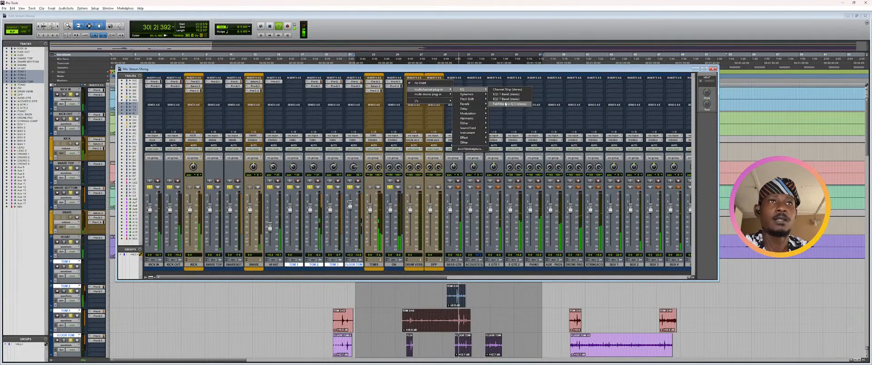
{"action": "mouse_move", "coordinate": [468, 104]}
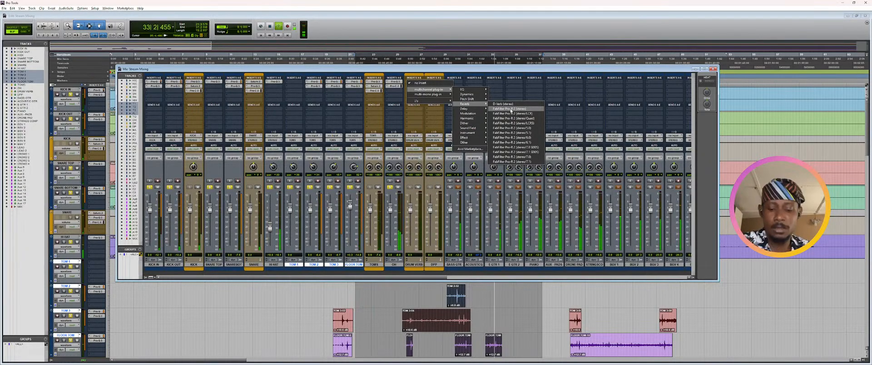
{"action": "key", "text": "alt+Tab"}
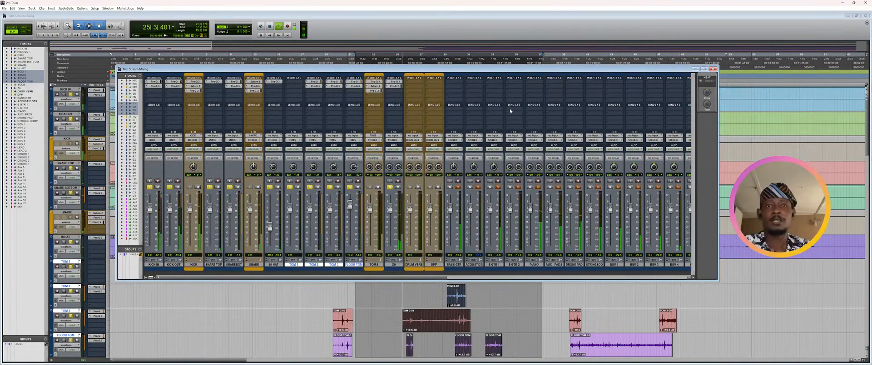
{"action": "left_click", "coordinate": [411, 82]}
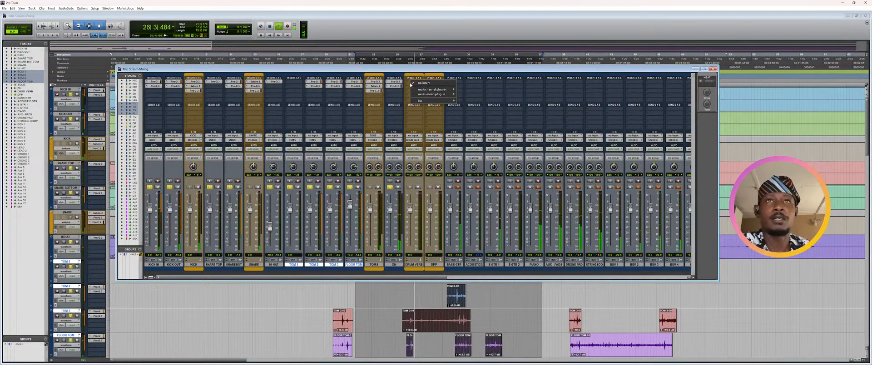
{"action": "mouse_move", "coordinate": [436, 89]}
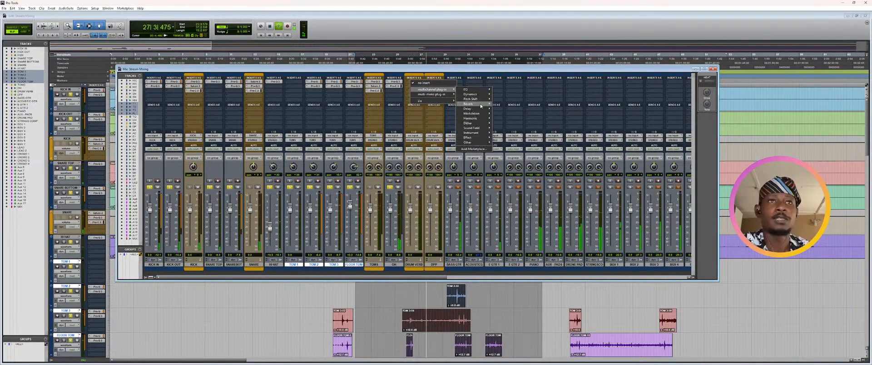
{"action": "mouse_move", "coordinate": [481, 105]}
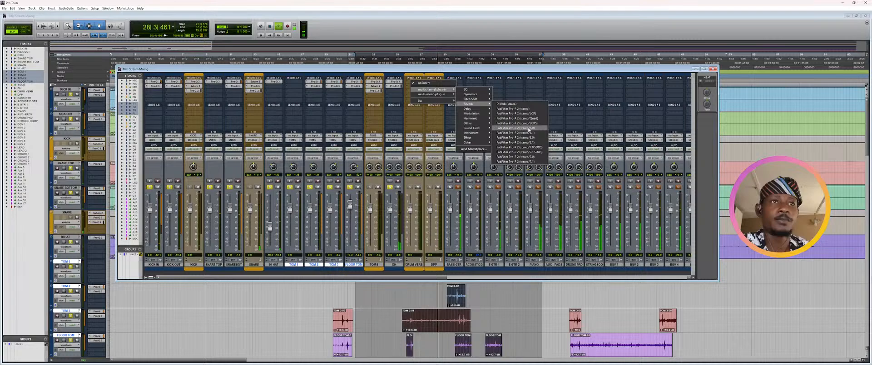
{"action": "left_click", "coordinate": [502, 87]}
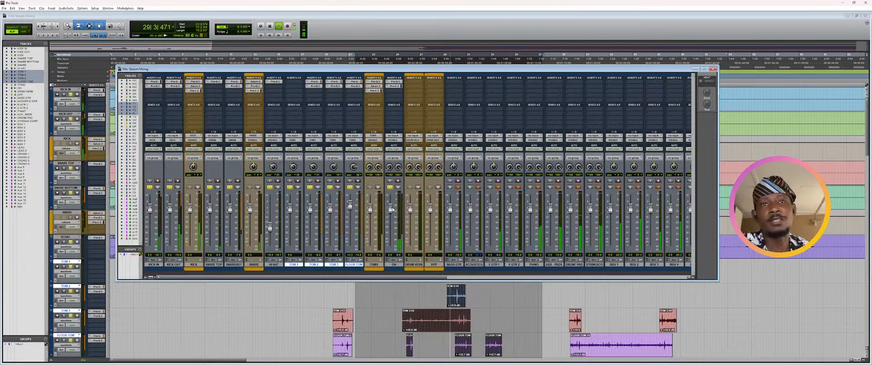
- Insert a stereo FabFilter Pro-R 2 on the DRUM VERB track, load the TONY'S SNARE preset and fine-tune its upper decay-rate point
{"action": "left_click", "coordinate": [412, 83]}
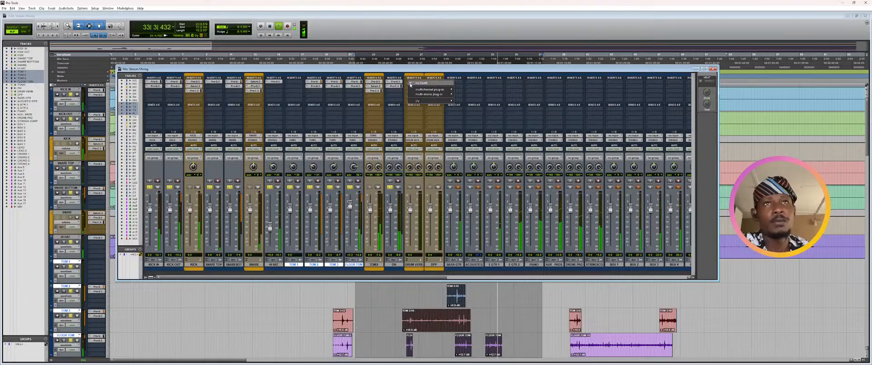
{"action": "mouse_move", "coordinate": [431, 89]}
{"action": "mouse_move", "coordinate": [485, 93]}
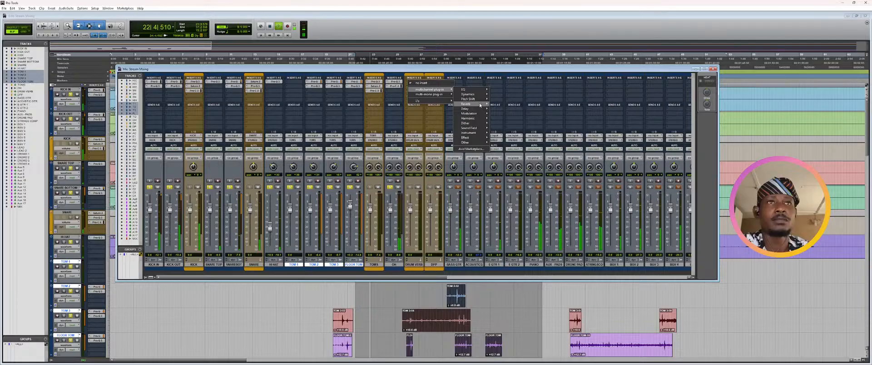
{"action": "left_click", "coordinate": [494, 109]}
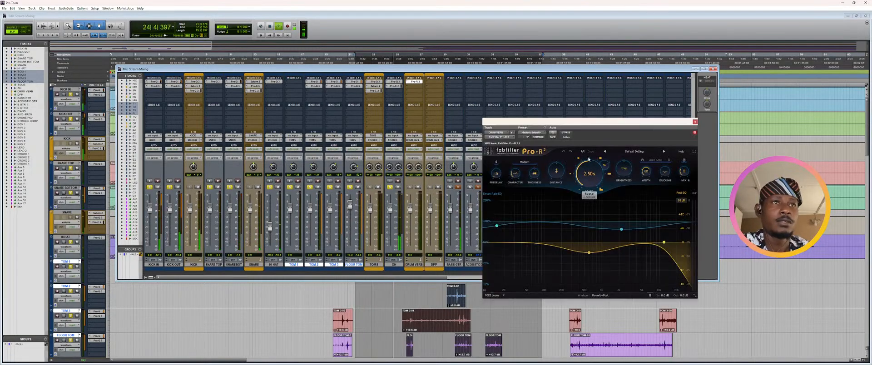
{"action": "left_click", "coordinate": [631, 151]}
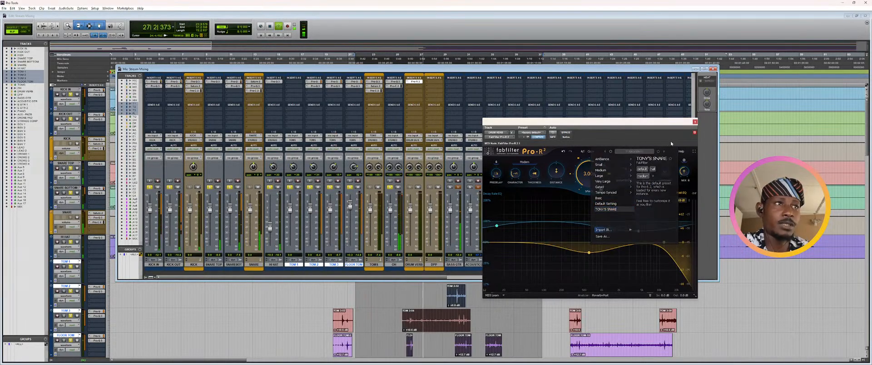
{"action": "left_click", "coordinate": [606, 210]}
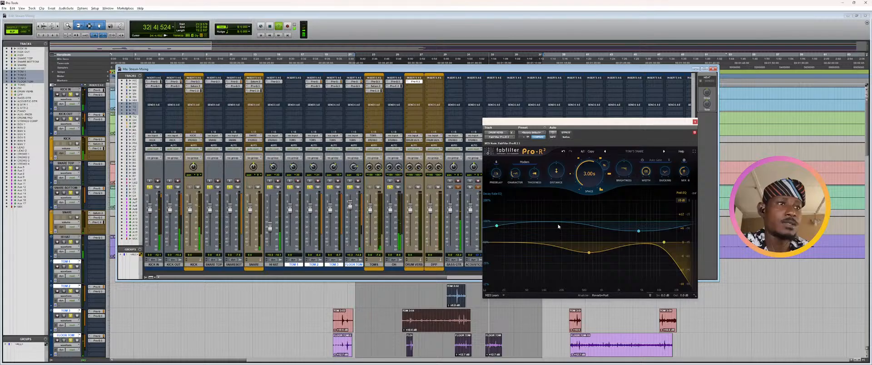
{"action": "left_click_drag", "start_coordinate": [638, 231], "coordinate": [639, 232]}
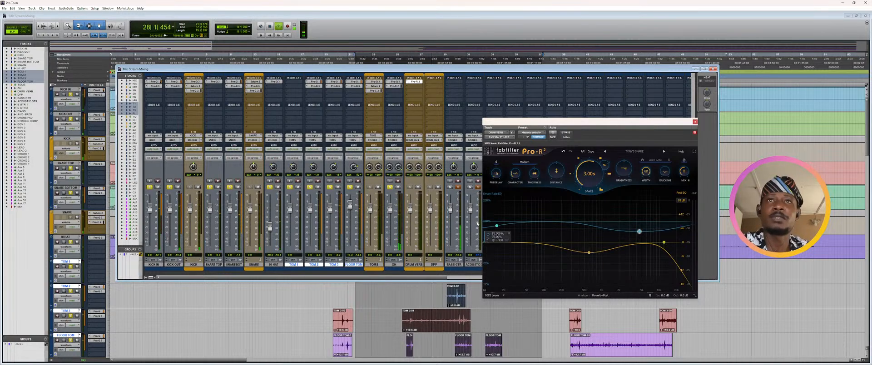
- Add a stereo FabFilter Pro-Q 3 after the reverb on DRUM VERB with a low cut and a high cut, closing the plug-in
{"action": "left_click", "coordinate": [408, 89]}
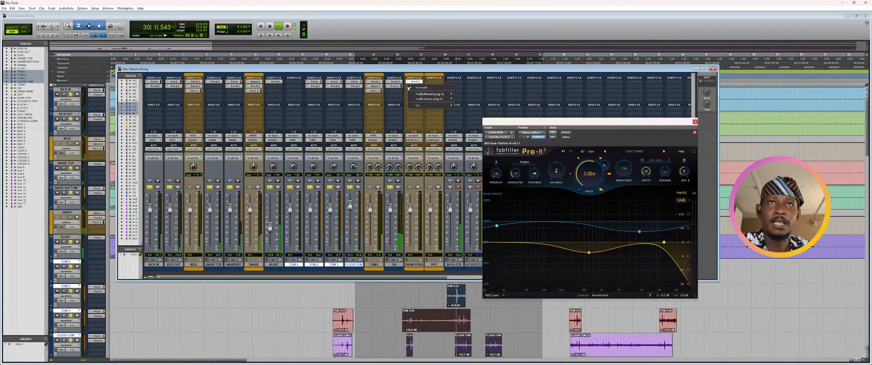
{"action": "mouse_move", "coordinate": [429, 94]}
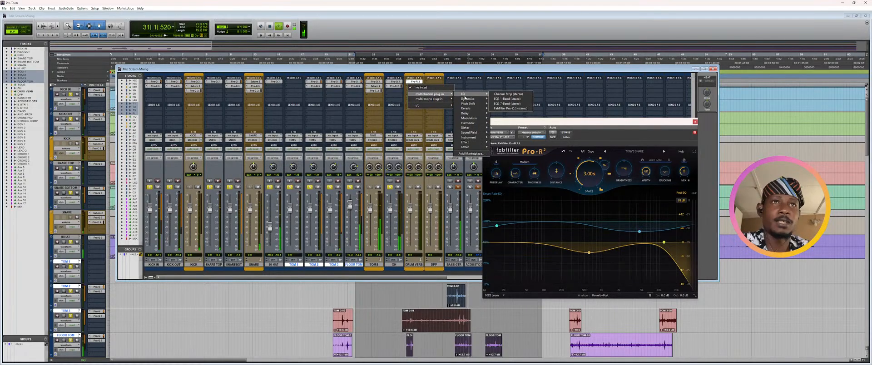
{"action": "left_click", "coordinate": [510, 109]}
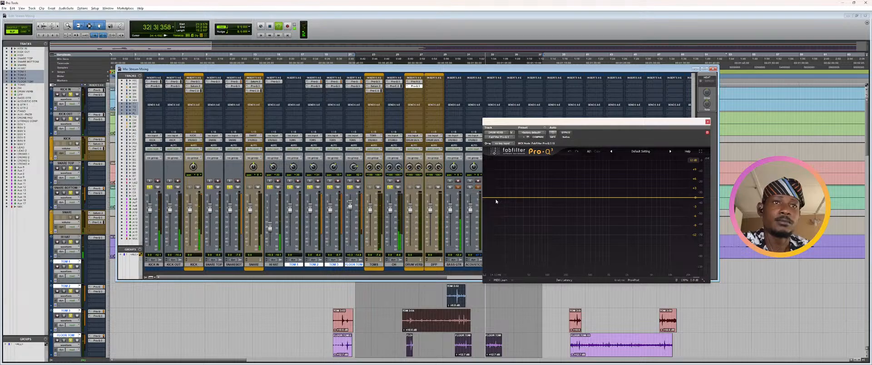
{"action": "left_click_drag", "start_coordinate": [495, 199], "coordinate": [541, 203]}
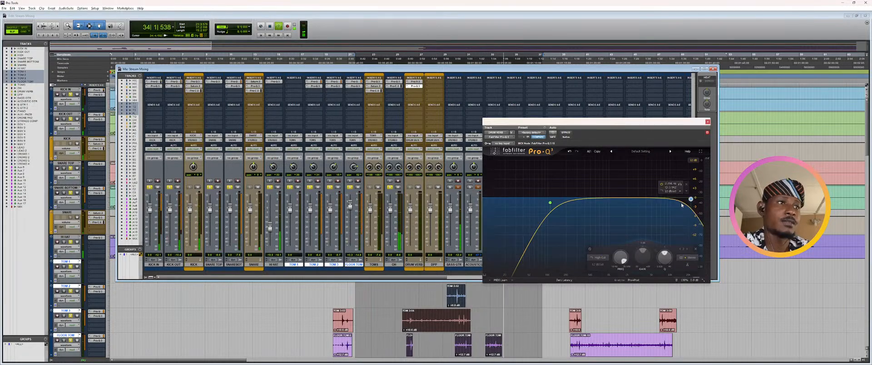
{"action": "left_click", "coordinate": [708, 122]}
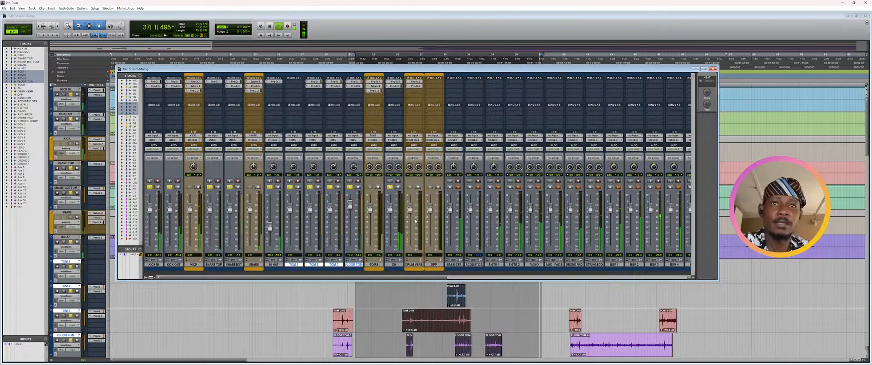
- Pull the DRUM VERB fader far down and add a raised, pre-fader send from SNARE TOP to the DRUM VERB bus
{"action": "left_click_drag", "start_coordinate": [411, 209], "coordinate": [410, 247]}
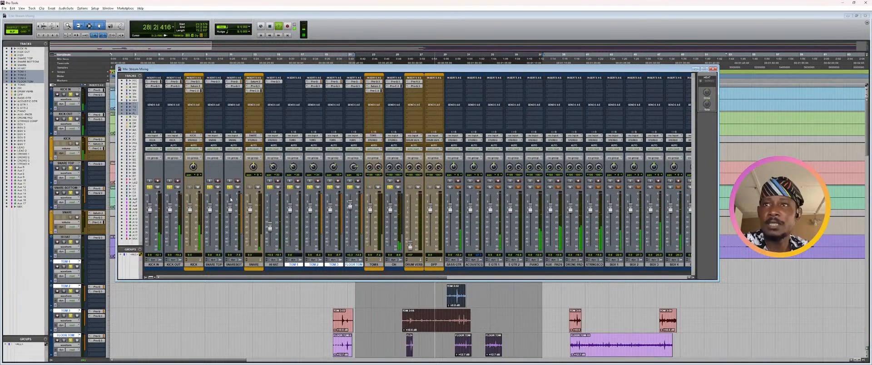
{"action": "left_click", "coordinate": [214, 109]}
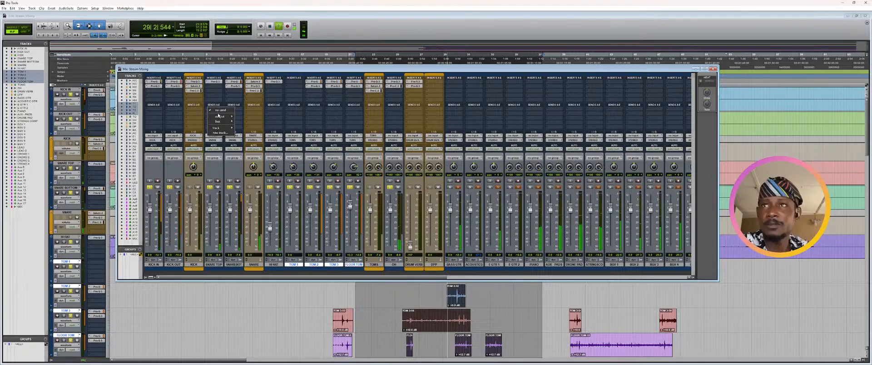
{"action": "mouse_move", "coordinate": [223, 121]}
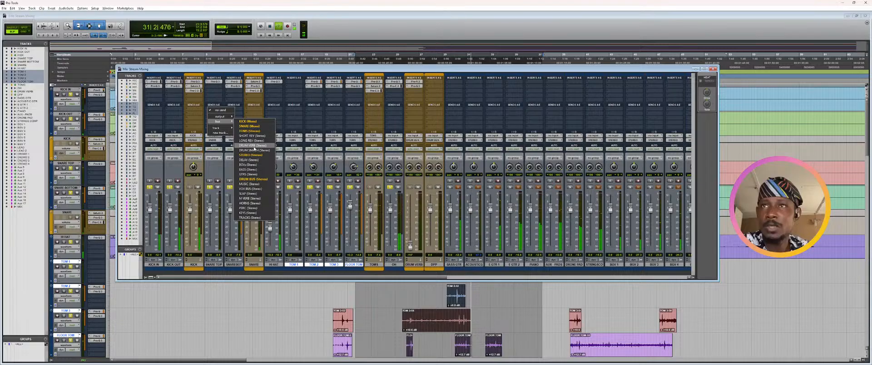
{"action": "left_click", "coordinate": [253, 145]}
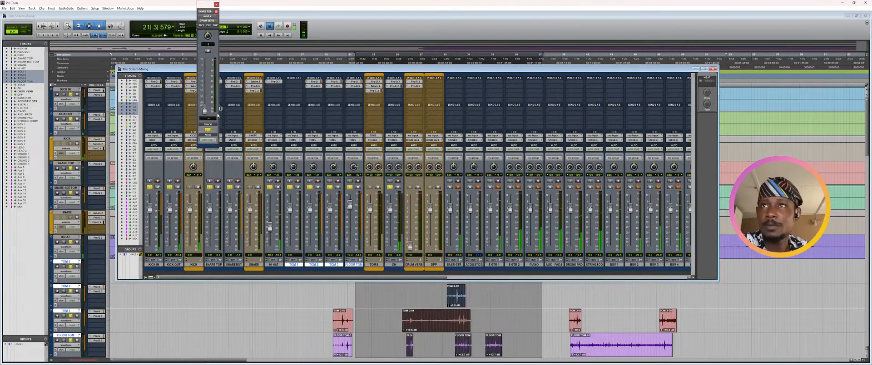
{"action": "left_click", "coordinate": [209, 26]}
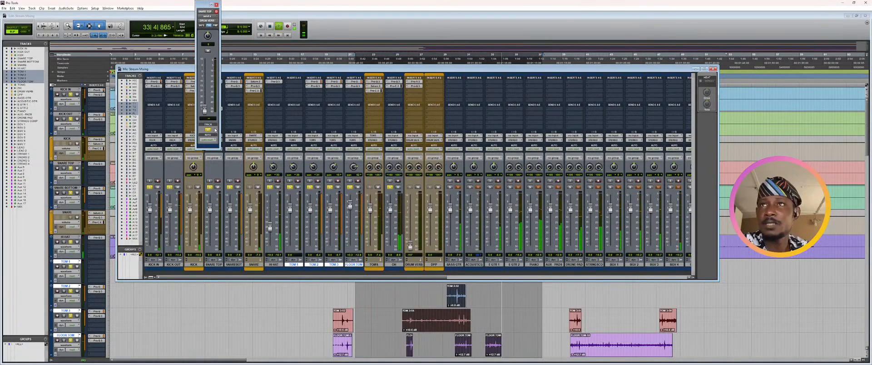
{"action": "left_click_drag", "start_coordinate": [205, 110], "coordinate": [204, 76]}
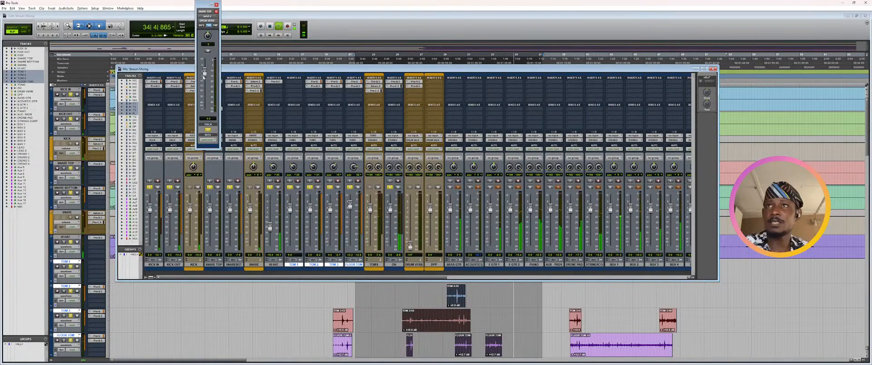
{"action": "left_click", "coordinate": [216, 5]}
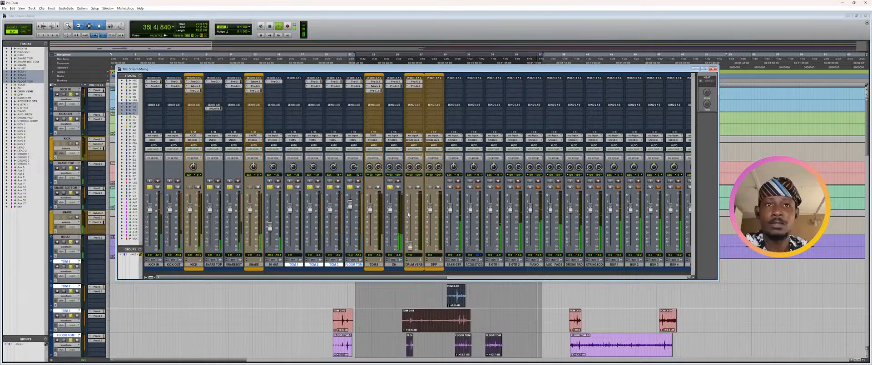
- Set the DRUM VERB track's input to the DRUM VERB bus and route its output to the STEREO bus
{"action": "left_click", "coordinate": [415, 135]}
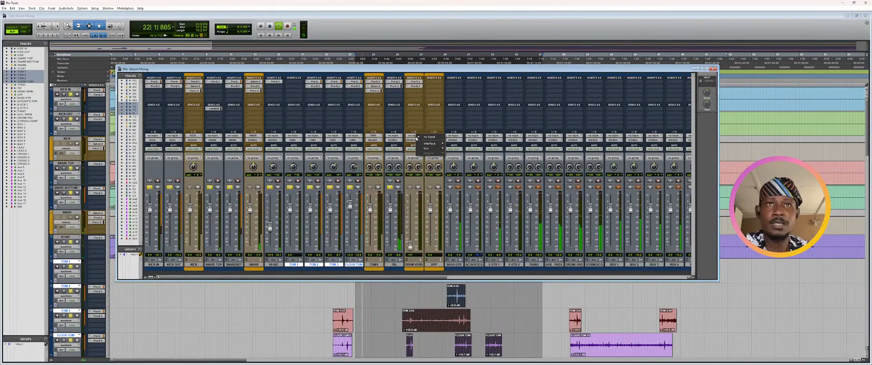
{"action": "mouse_move", "coordinate": [439, 149]}
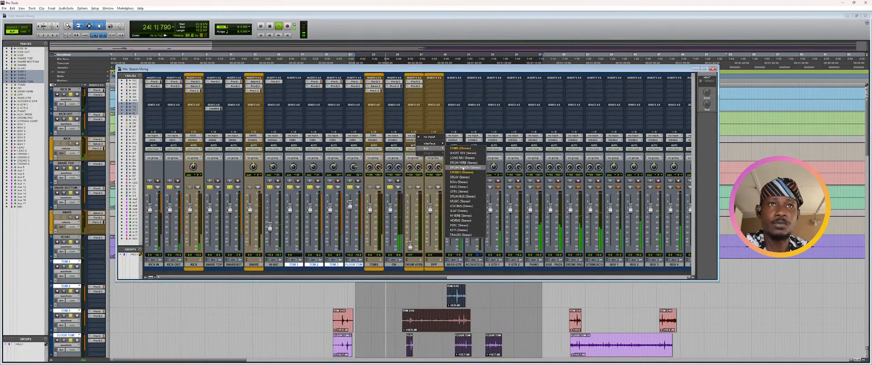
{"action": "left_click", "coordinate": [463, 163]}
{"action": "left_click", "coordinate": [415, 140]}
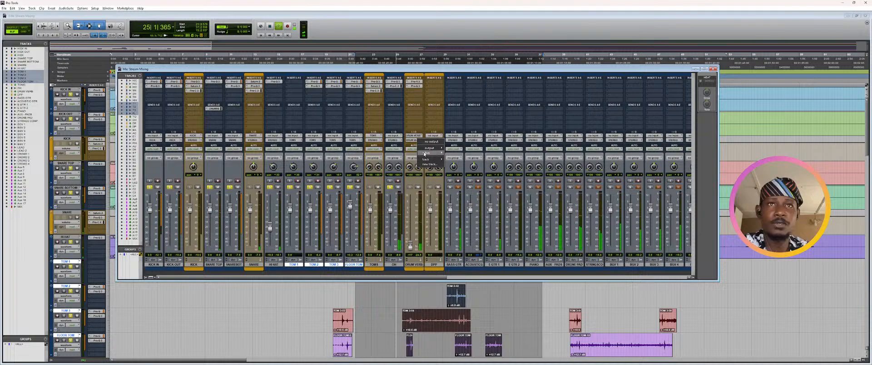
{"action": "mouse_move", "coordinate": [425, 153]}
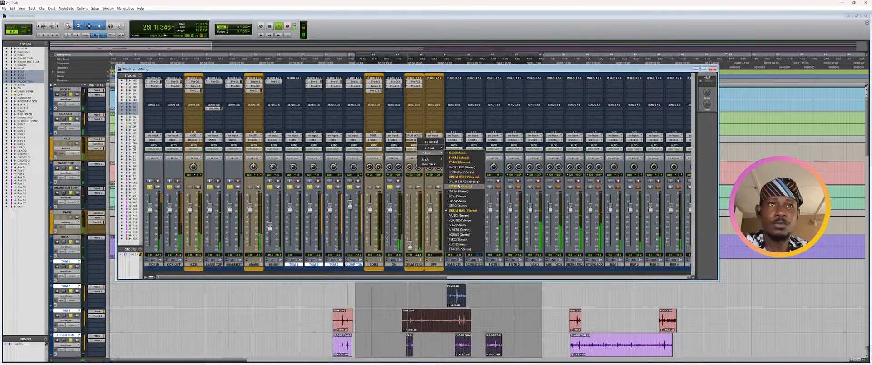
{"action": "left_click", "coordinate": [458, 187]}
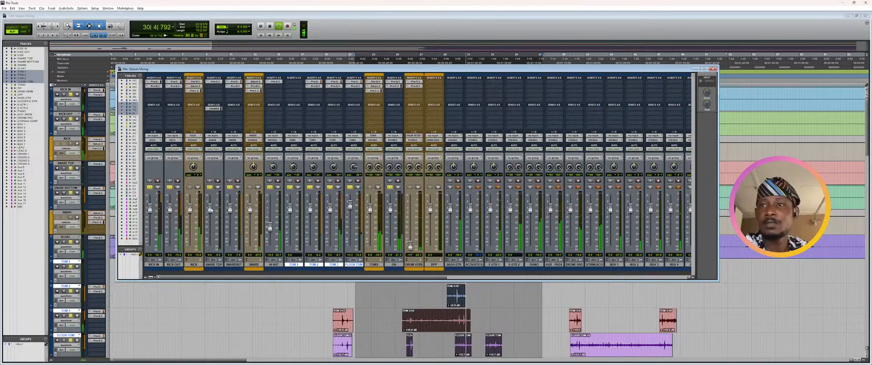
- Check the SNARE TOP reverb send and raise the DRUM VERB fader to bring in the snare reverb
{"action": "left_click", "coordinate": [214, 109]}
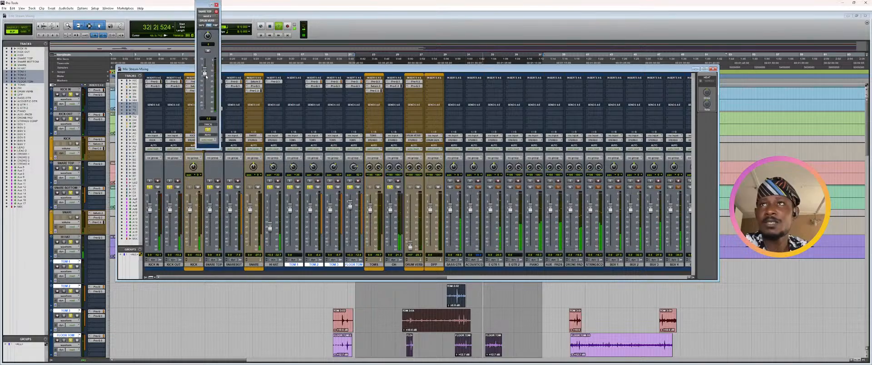
{"action": "left_click", "coordinate": [216, 5]}
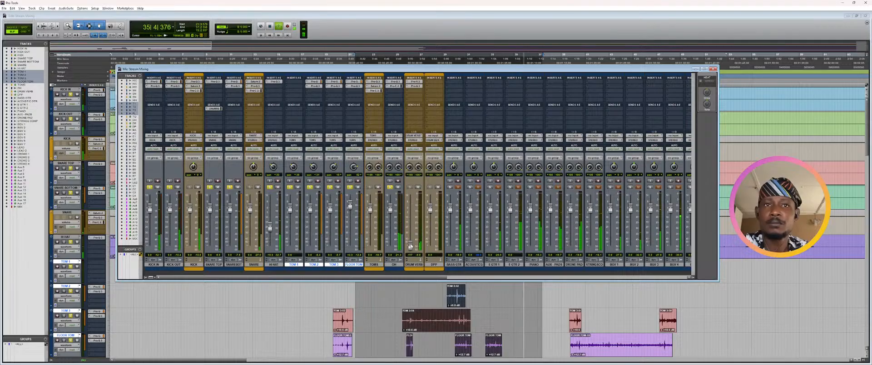
{"action": "left_click_drag", "start_coordinate": [410, 245], "coordinate": [410, 214]}
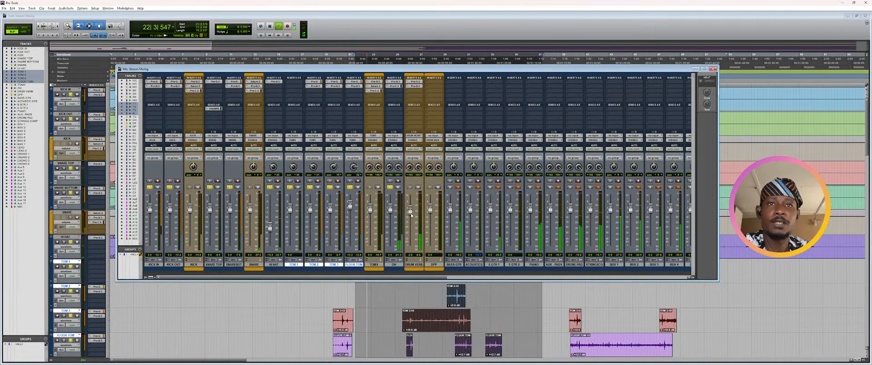
{"action": "left_click_drag", "start_coordinate": [410, 212], "coordinate": [411, 208]}
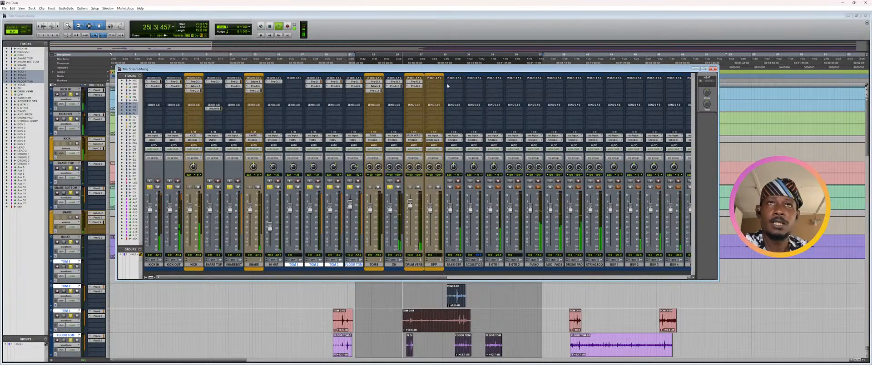
- Lower the high-cut frequency in the DRUM VERB equalizer and trim the DRUM VERB fader
{"action": "left_click", "coordinate": [417, 86]}
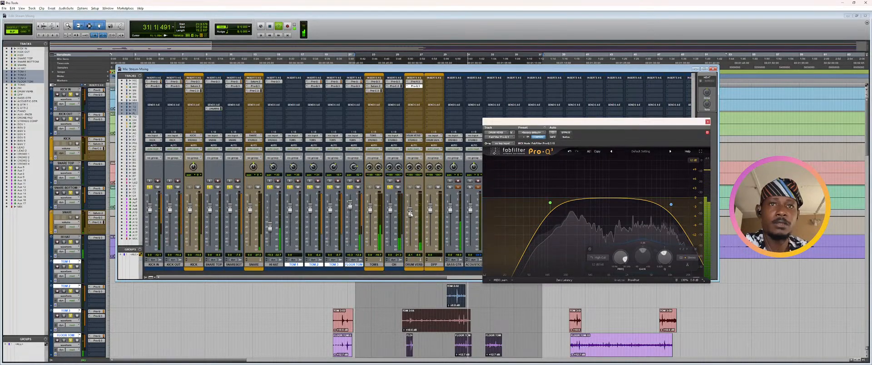
{"action": "left_click_drag", "start_coordinate": [411, 214], "coordinate": [411, 212]}
{"action": "left_click", "coordinate": [414, 86]}
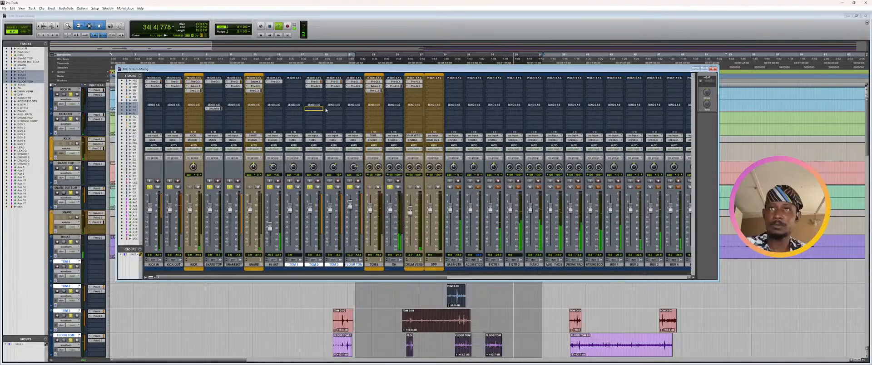
- Copy the DRUM VERB send to the TOMS track, reduce its send level and ease the DRUM VERB fader down slightly
{"action": "left_click_drag", "start_coordinate": [325, 110], "coordinate": [377, 110]}
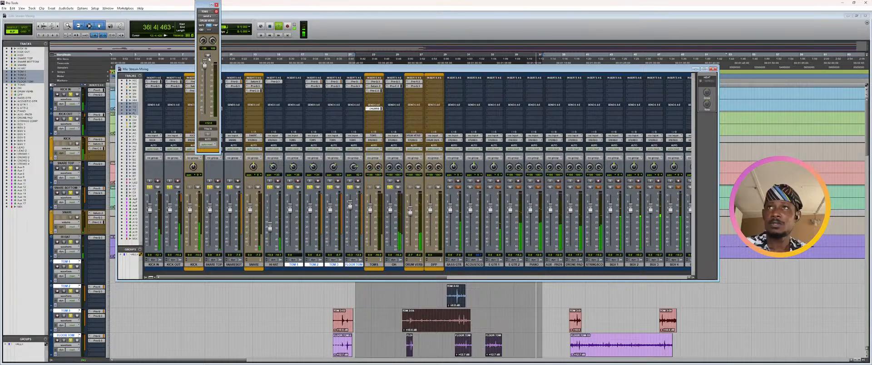
{"action": "left_click_drag", "start_coordinate": [208, 59], "coordinate": [205, 81]}
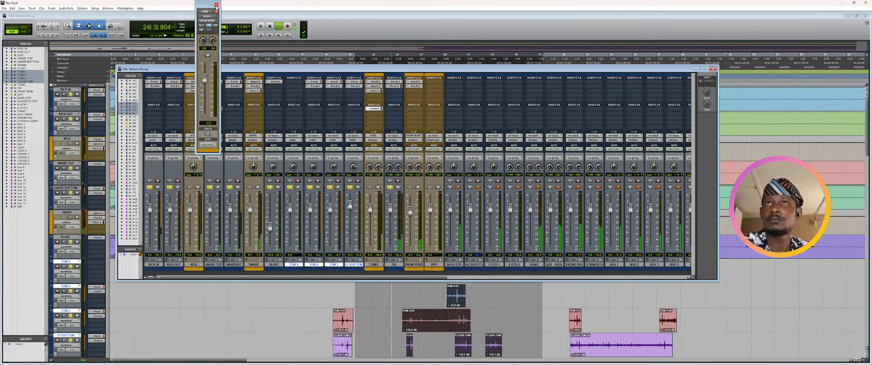
{"action": "left_click", "coordinate": [217, 5]}
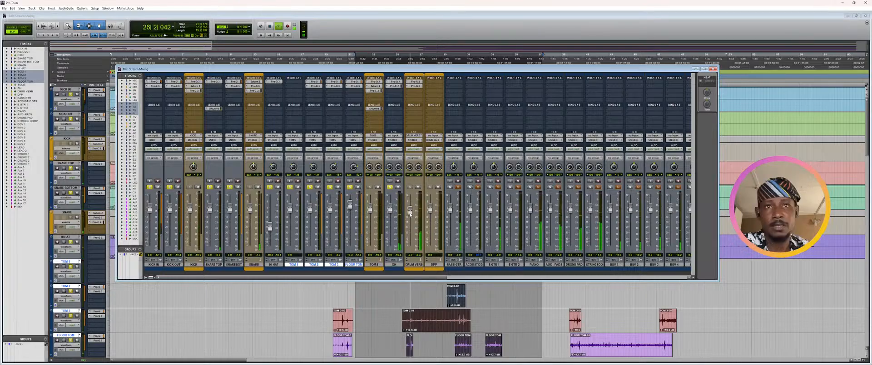
{"action": "left_click_drag", "start_coordinate": [411, 214], "coordinate": [410, 216]}
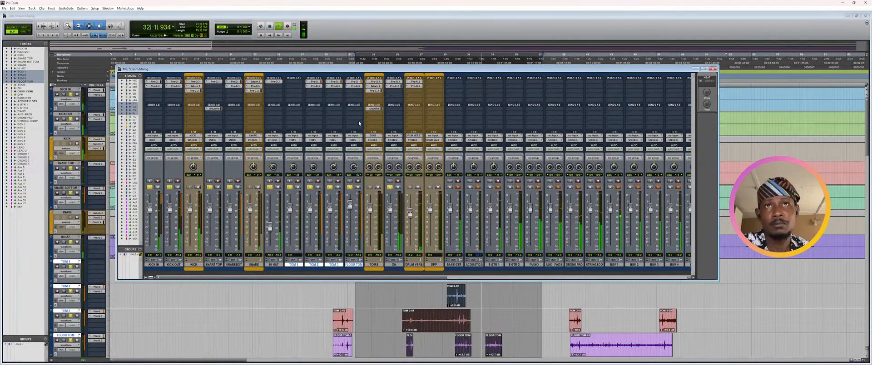
- Fine-tune the TOMS send level to DRUM VERB and raise the SNARE fader slightly
{"action": "left_click", "coordinate": [374, 109]}
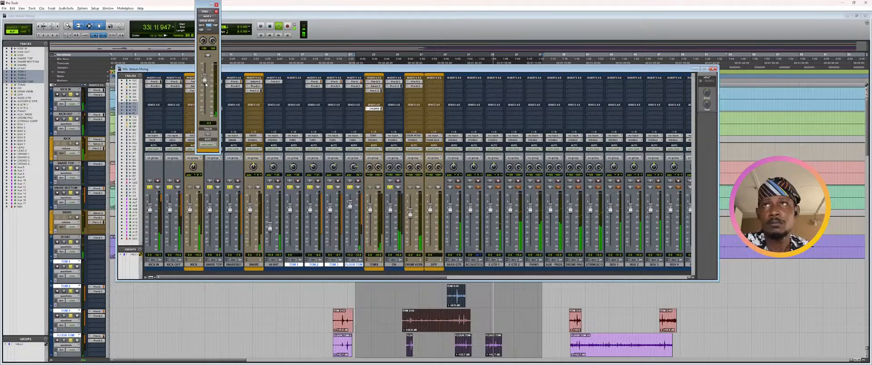
{"action": "left_click_drag", "start_coordinate": [206, 84], "coordinate": [205, 82]}
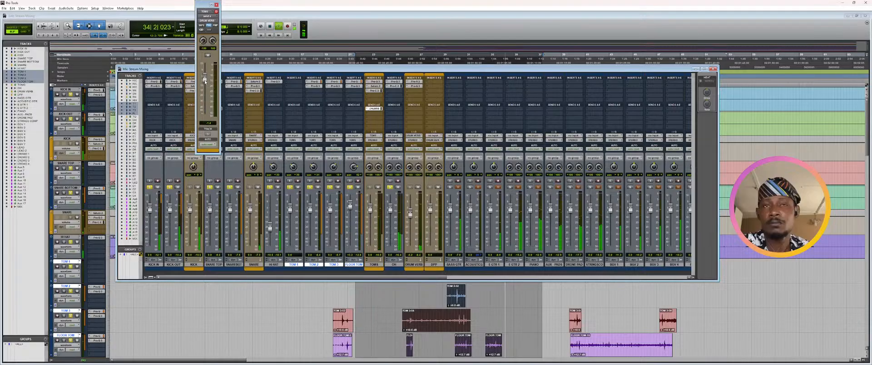
{"action": "left_click", "coordinate": [216, 5]}
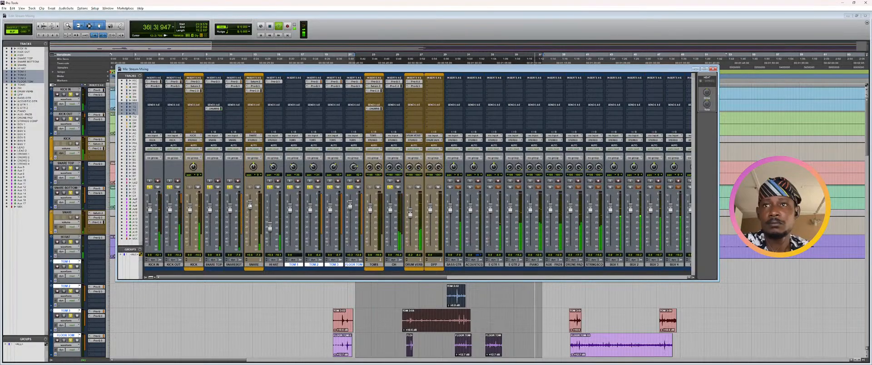
{"action": "left_click_drag", "start_coordinate": [250, 210], "coordinate": [250, 207]}
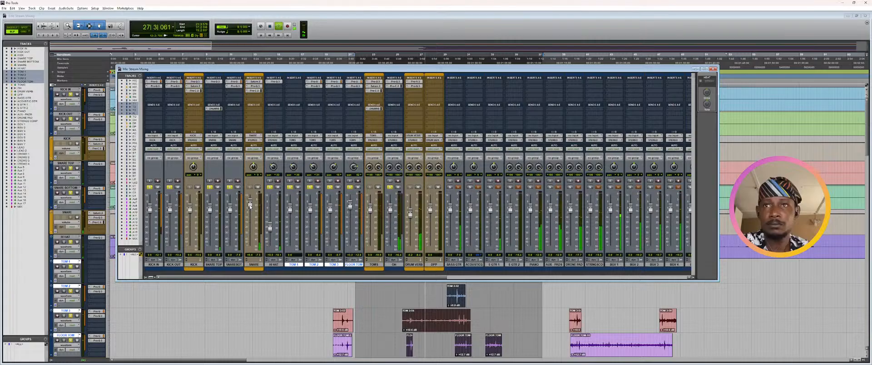
- Set the DPP aux track's input to the DRUM SMASH bus and pull its fader all the way down
{"action": "left_click", "coordinate": [433, 135]}
{"action": "mouse_move", "coordinate": [447, 148]}
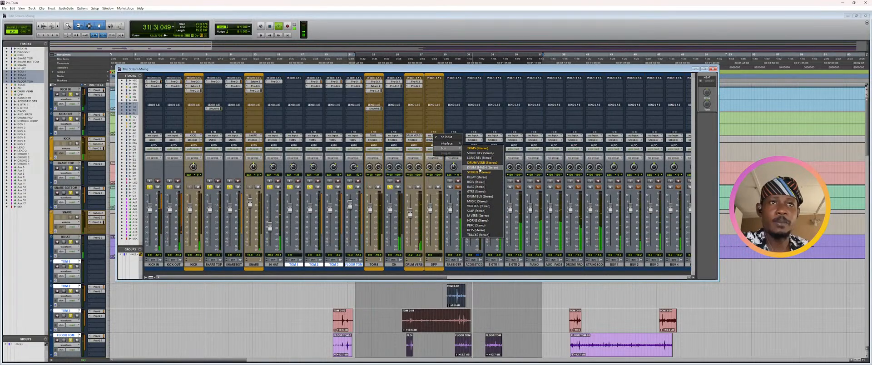
{"action": "left_click", "coordinate": [479, 168]}
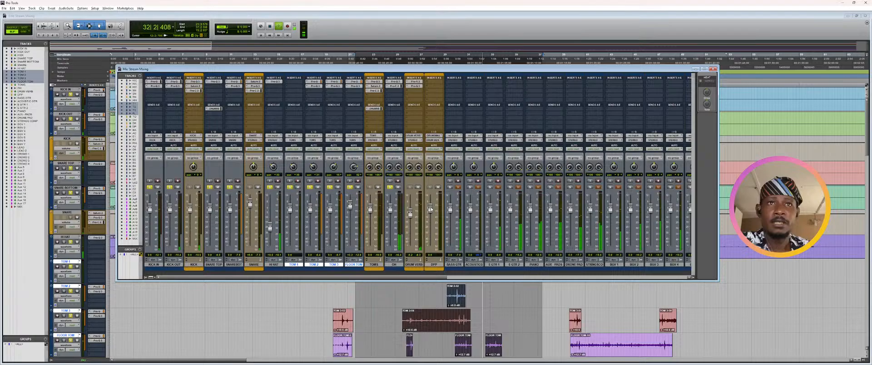
{"action": "left_click", "coordinate": [434, 140]}
{"action": "mouse_move", "coordinate": [453, 153]}
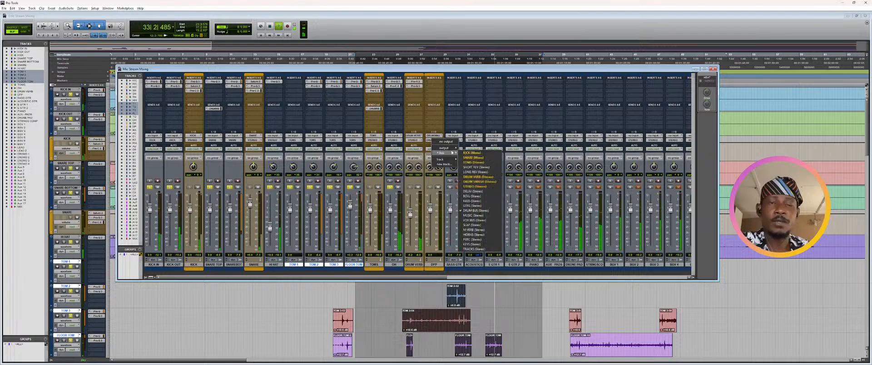
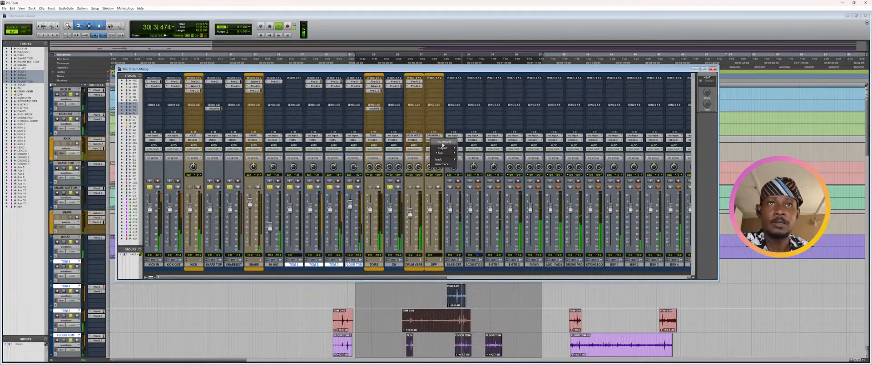
{"action": "left_click", "coordinate": [431, 213]}
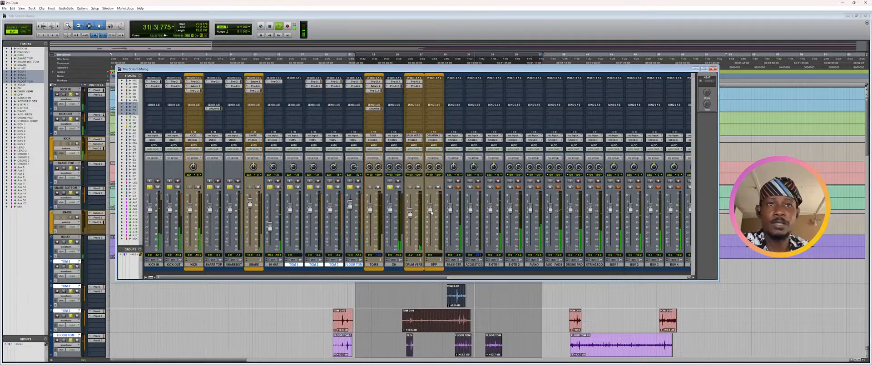
{"action": "left_click_drag", "start_coordinate": [431, 212], "coordinate": [428, 261]}
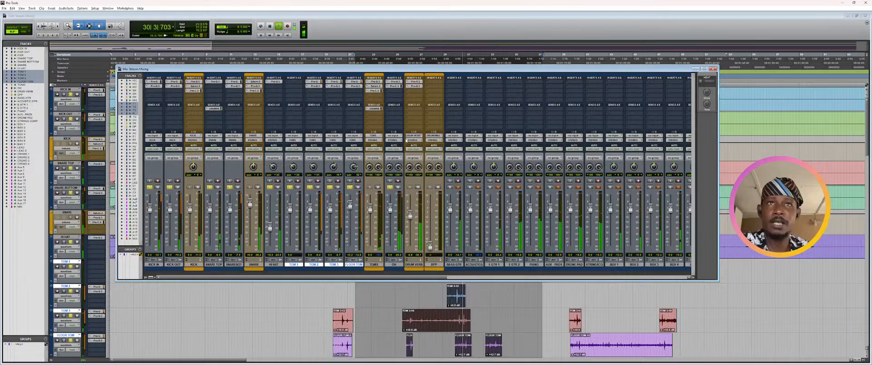
- Add a pre-fader send from the KICK track to the DRUM SMASH bus at 0.0 dB
{"action": "left_click", "coordinate": [194, 109]}
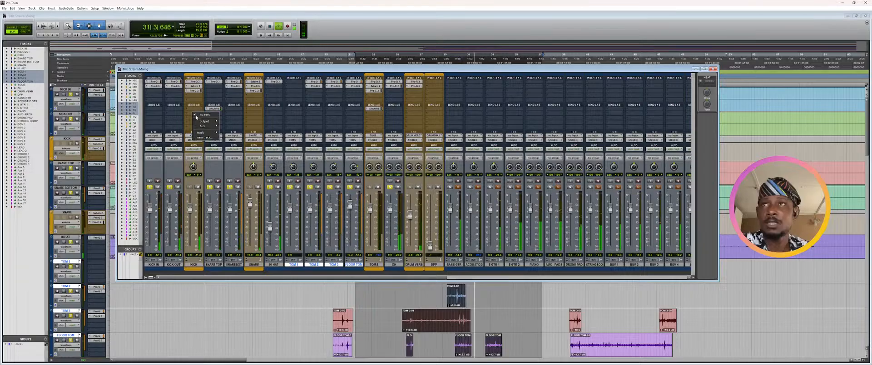
{"action": "mouse_move", "coordinate": [212, 127]}
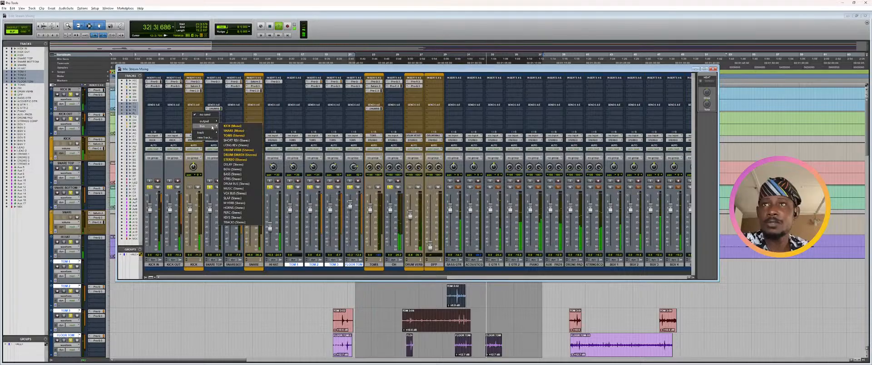
{"action": "left_click", "coordinate": [244, 155]}
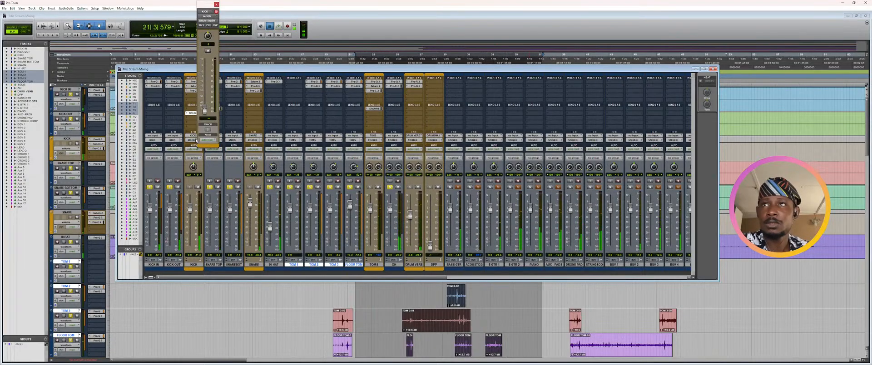
{"action": "key", "text": "space"}
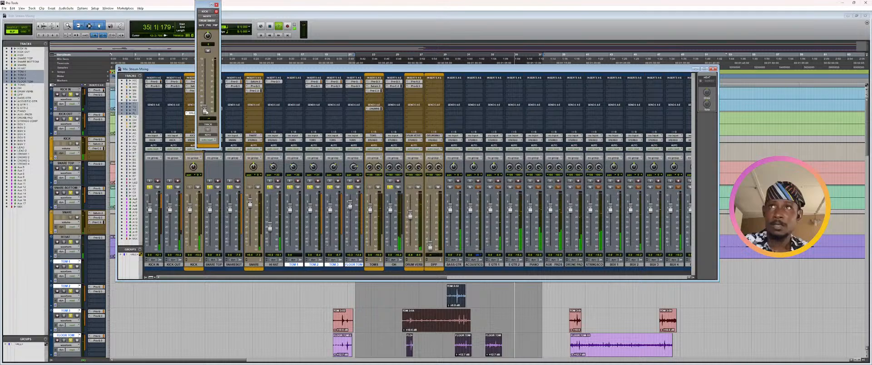
{"action": "left_click", "coordinate": [206, 111], "text": "alt"}
{"action": "left_click", "coordinate": [209, 25]}
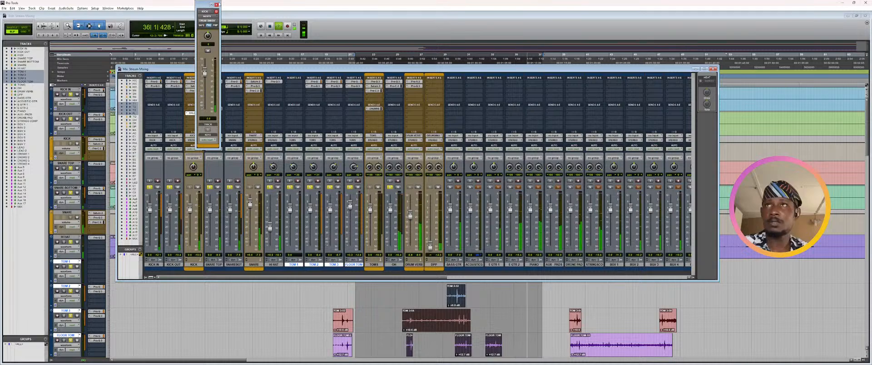
{"action": "left_click", "coordinate": [218, 4]}
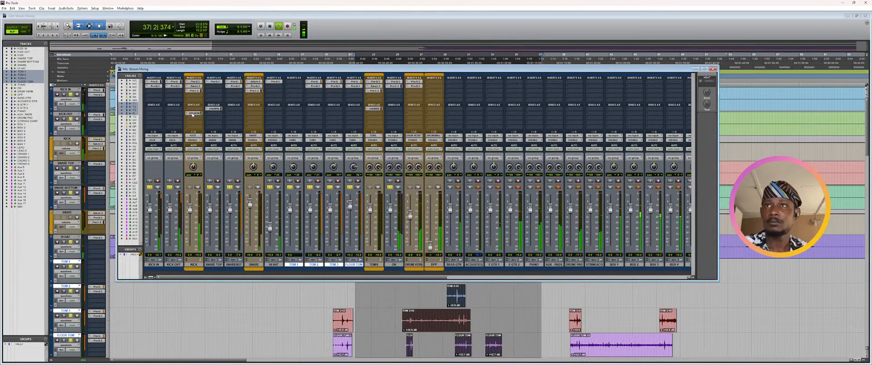
- Copy the KICK track's DRUM SMASH send onto the SNARE and TOMS tracks and try out the DPP fader level
{"action": "left_click_drag", "start_coordinate": [192, 114], "coordinate": [253, 114]}
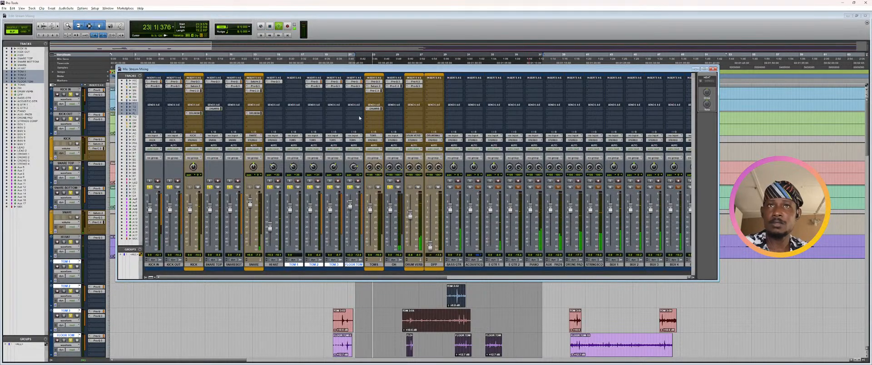
{"action": "left_click_drag", "start_coordinate": [360, 118], "coordinate": [382, 114]}
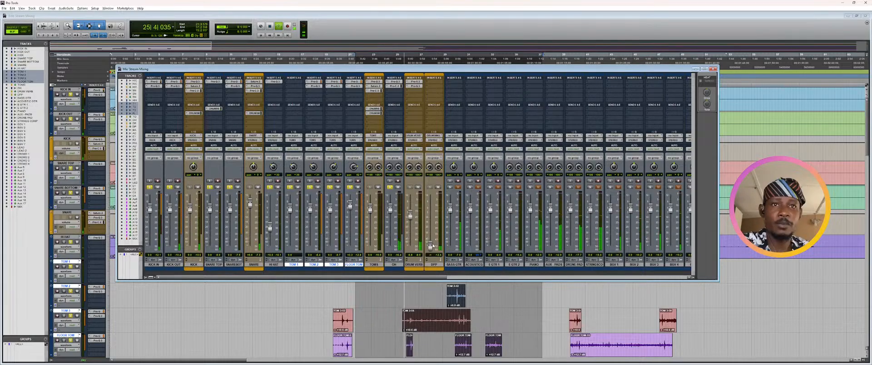
{"action": "left_click_drag", "start_coordinate": [430, 243], "coordinate": [430, 210]}
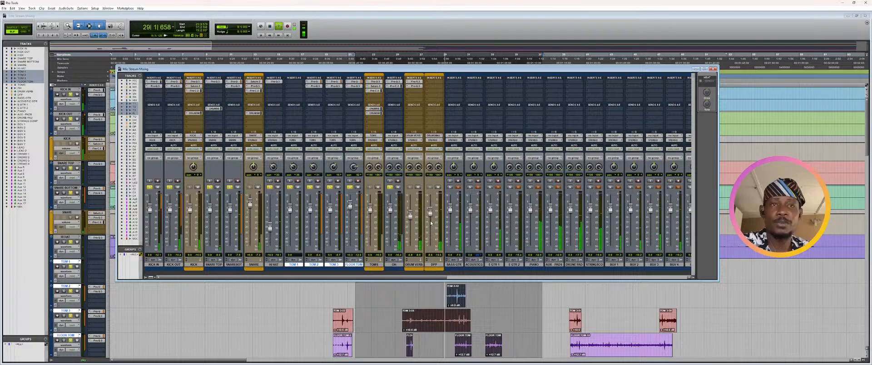
- Insert FabFilter Pro-C 2 on the DPP track and compress heavily with a hard knee, low threshold and high ratio
{"action": "left_click", "coordinate": [432, 83]}
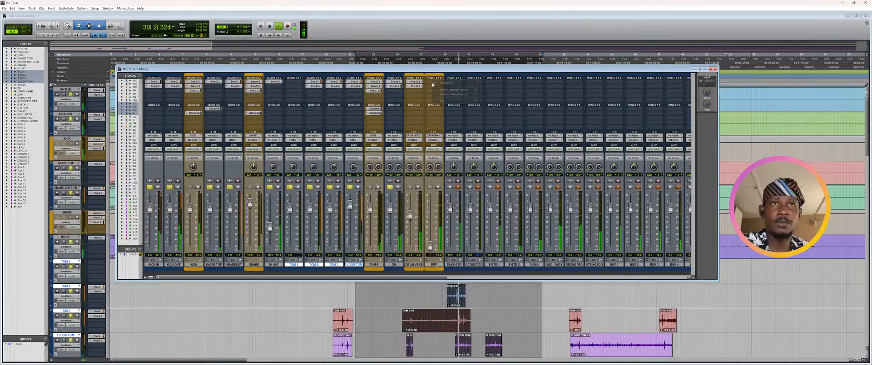
{"action": "mouse_move", "coordinate": [459, 89]}
{"action": "mouse_move", "coordinate": [496, 89]}
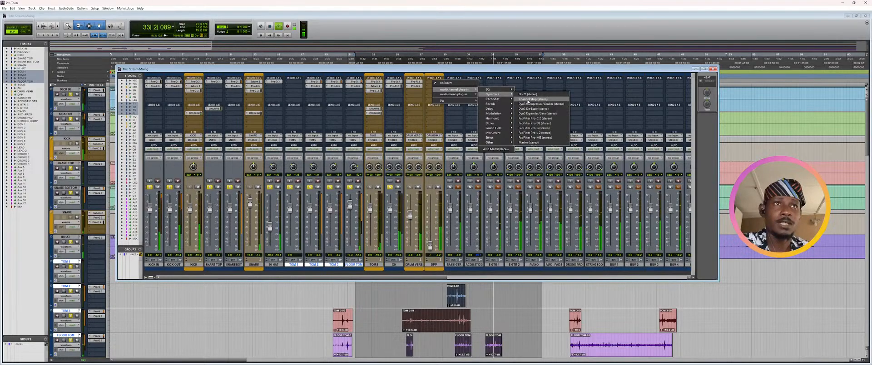
{"action": "left_click", "coordinate": [535, 118]}
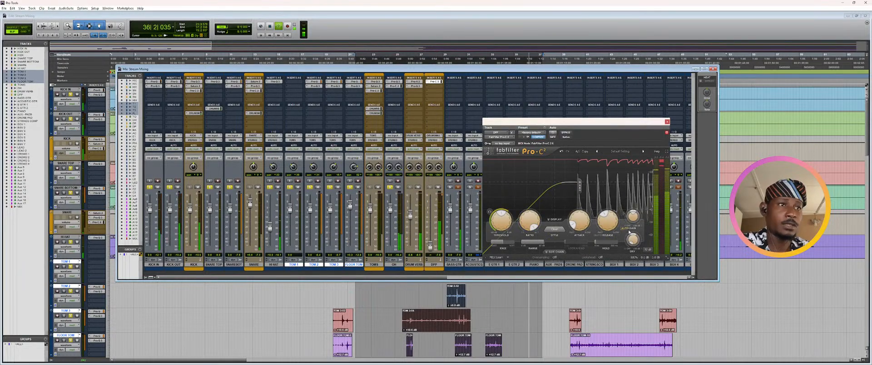
{"action": "left_click", "coordinate": [629, 229]}
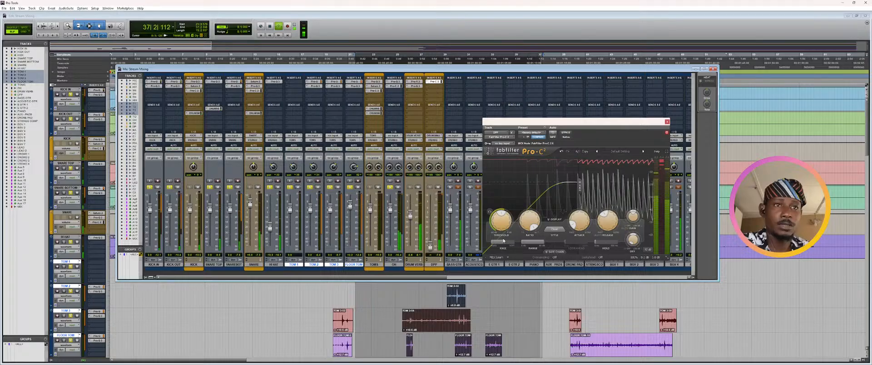
{"action": "left_click_drag", "start_coordinate": [504, 242], "coordinate": [492, 242]}
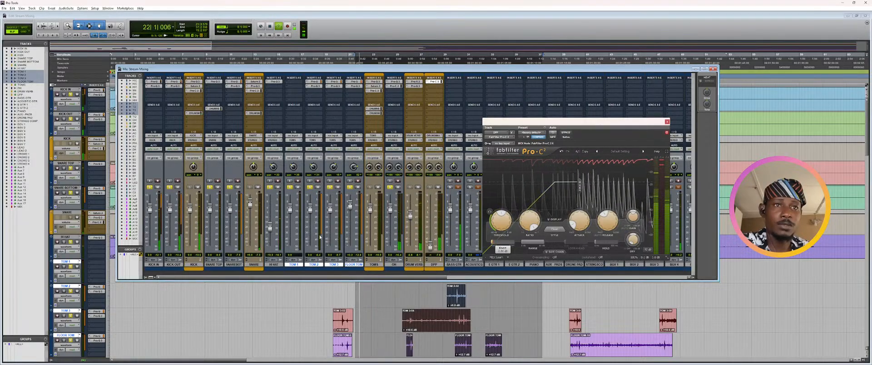
{"action": "mouse_move", "coordinate": [500, 214]}
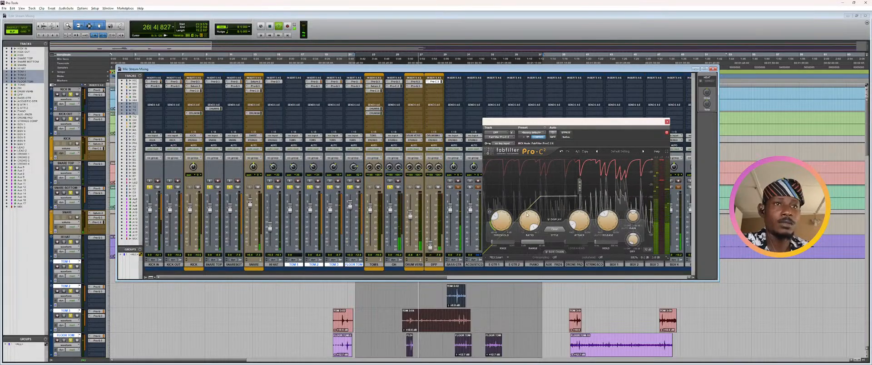
- Lower the TOMS track's send to the DRUM SMASH bus to about -4.7 dB
{"action": "left_click", "coordinate": [379, 109]}
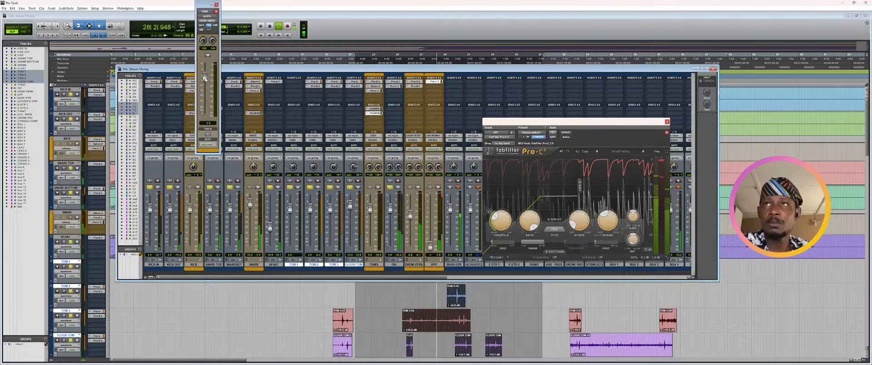
{"action": "left_click_drag", "start_coordinate": [205, 78], "coordinate": [205, 82]}
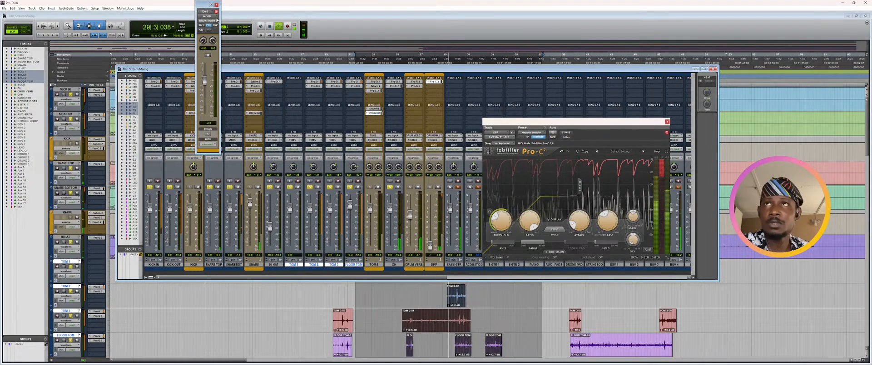
{"action": "left_click", "coordinate": [216, 4]}
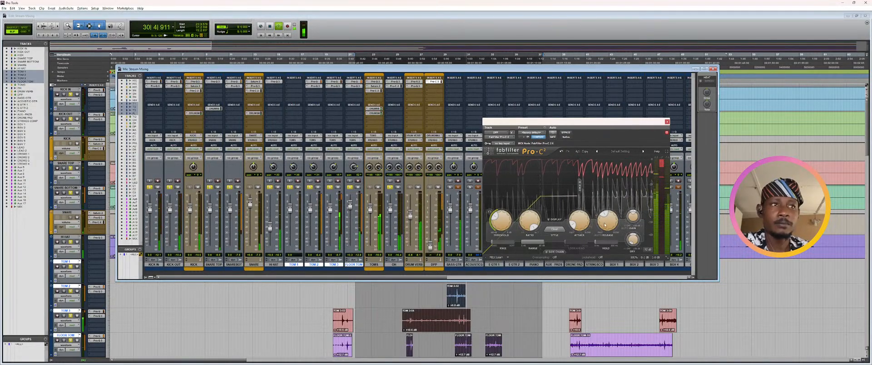
- Fine-tune the compressor's gain on the DPP track, and raise the DPP fader to blend the compressed drums in during playback
{"action": "left_click_drag", "start_coordinate": [636, 217], "coordinate": [640, 219]}
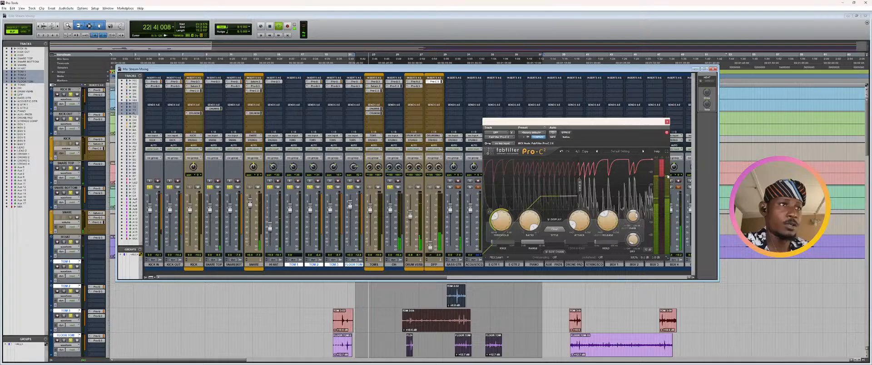
{"action": "left_click", "coordinate": [667, 121]}
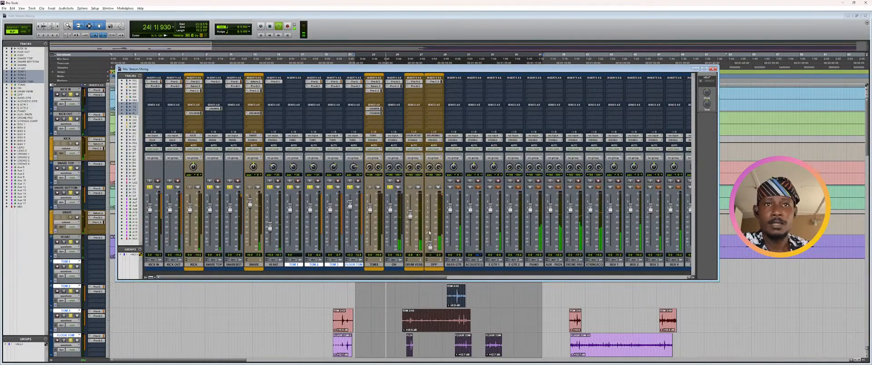
{"action": "left_click_drag", "start_coordinate": [431, 247], "coordinate": [430, 219]}
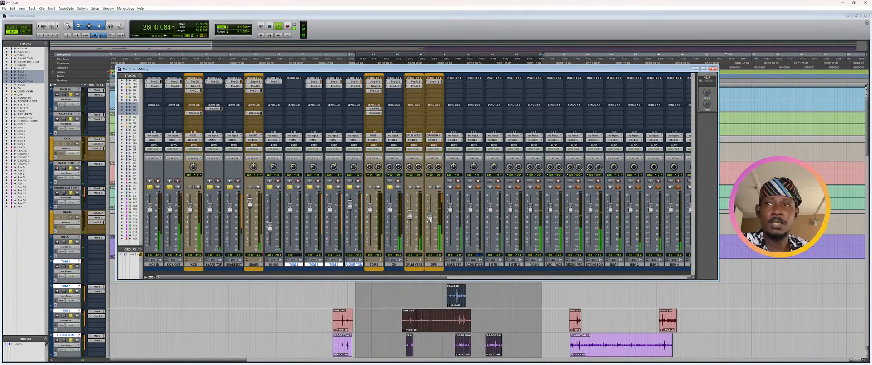
{"action": "mouse_move", "coordinate": [430, 219]}
{"action": "left_mouse_down"}
{"action": "mouse_move", "coordinate": [429, 207]}
{"action": "mouse_move", "coordinate": [429, 244]}
{"action": "mouse_move", "coordinate": [429, 220]}
{"action": "mouse_move", "coordinate": [409, 214]}
{"action": "mouse_move", "coordinate": [430, 219]}
{"action": "left_mouse_up"}
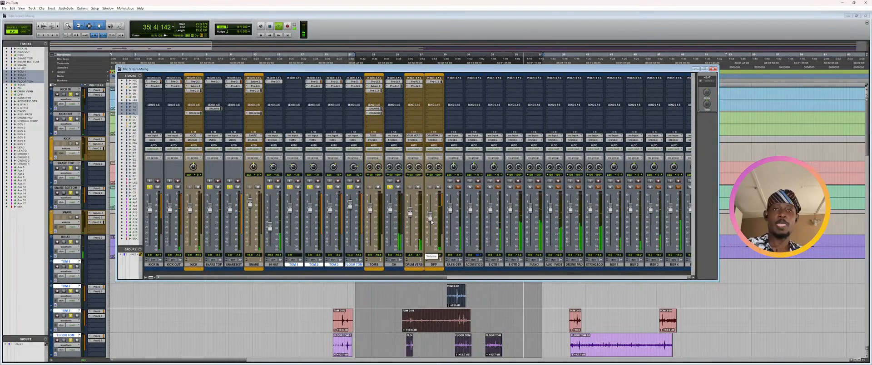
{"action": "key", "text": "space"}
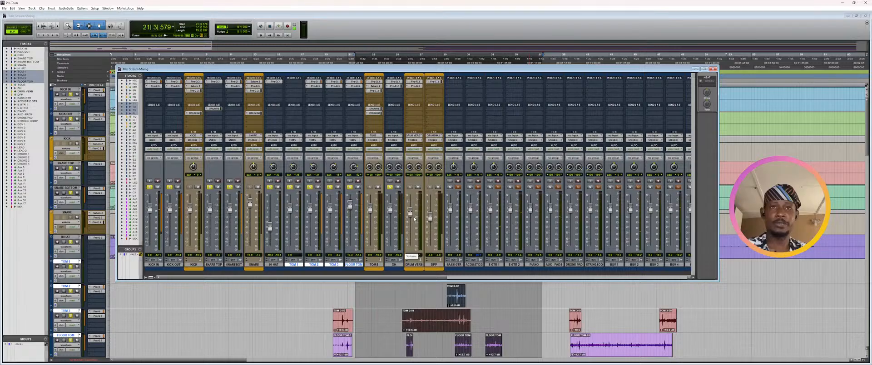
- Insert FabFilter Pro-Q 3 after the compressor on the DPP track and add a high-cut filter rolling off the upper frequencies
{"action": "left_click", "coordinate": [428, 85]}
{"action": "mouse_move", "coordinate": [464, 94]}
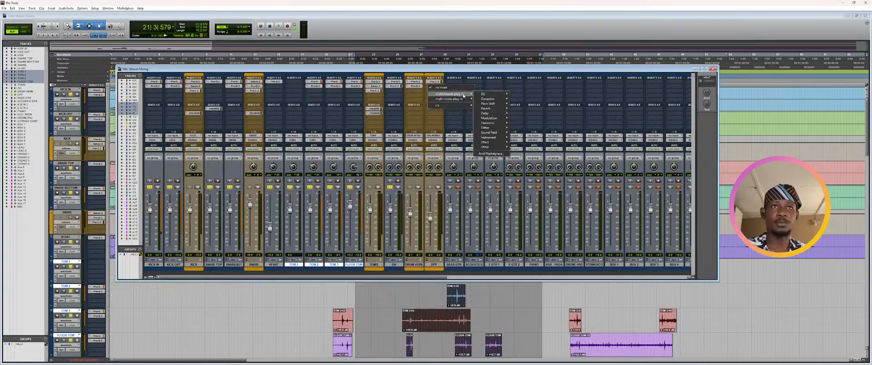
{"action": "mouse_move", "coordinate": [490, 94]}
{"action": "left_click", "coordinate": [531, 109]}
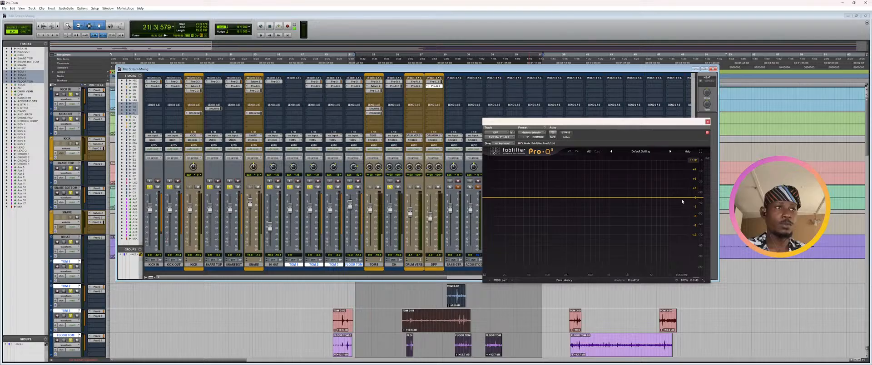
{"action": "left_click_drag", "start_coordinate": [682, 198], "coordinate": [639, 199]}
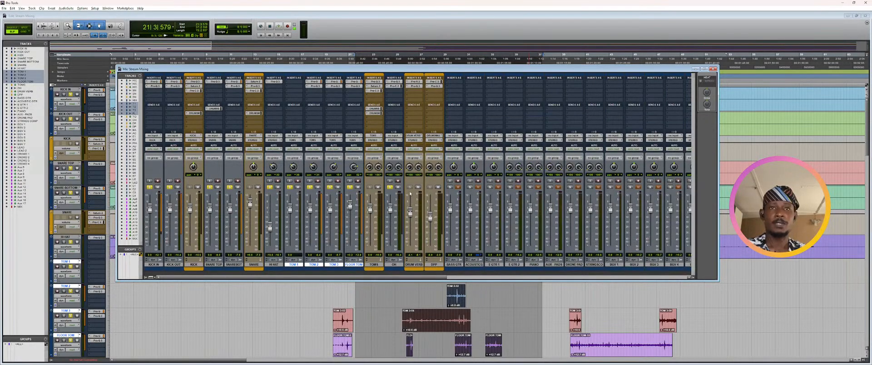
- Raise the DPP fader further during playback and reopen that track's Pro-Q 3 equalizer
{"action": "key", "text": "space"}
{"action": "left_click_drag", "start_coordinate": [430, 218], "coordinate": [431, 204]}
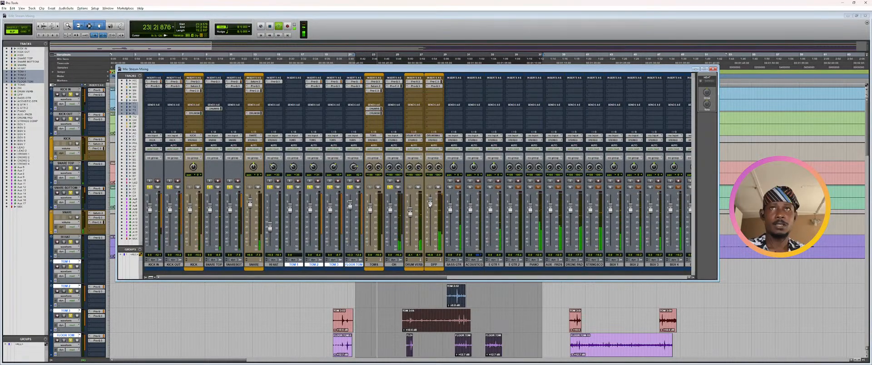
{"action": "left_click_drag", "start_coordinate": [430, 203], "coordinate": [430, 205]}
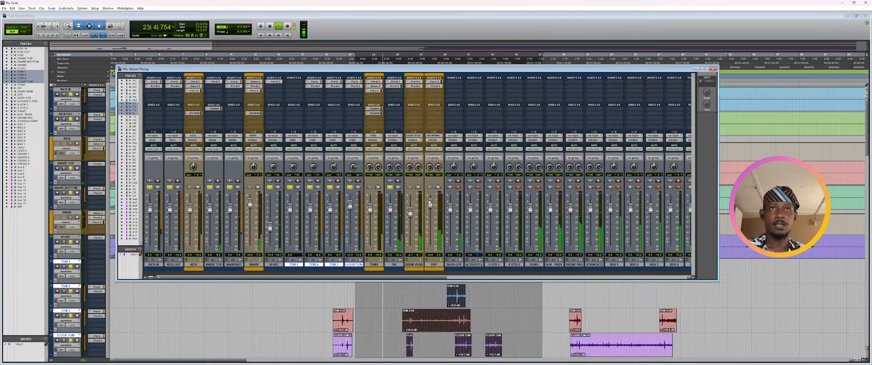
{"action": "left_click", "coordinate": [434, 86]}
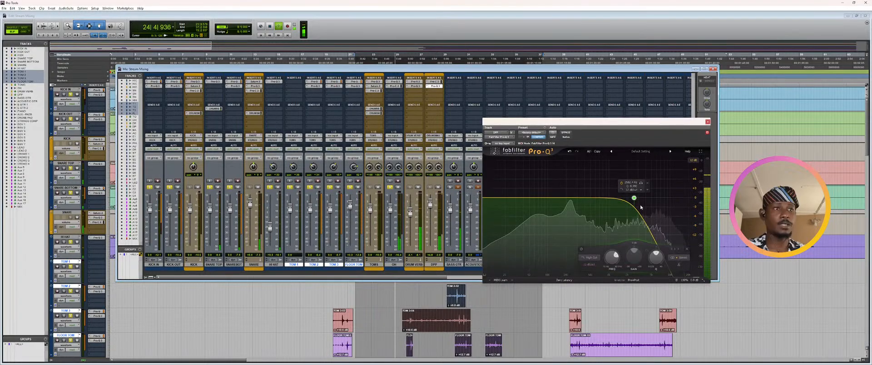
- Retune the high-cut filter's frequency on the DPP track's Pro-Q 3 during playback, close the equalizer and stop playback
{"action": "left_click_drag", "start_coordinate": [634, 198], "coordinate": [678, 197]}
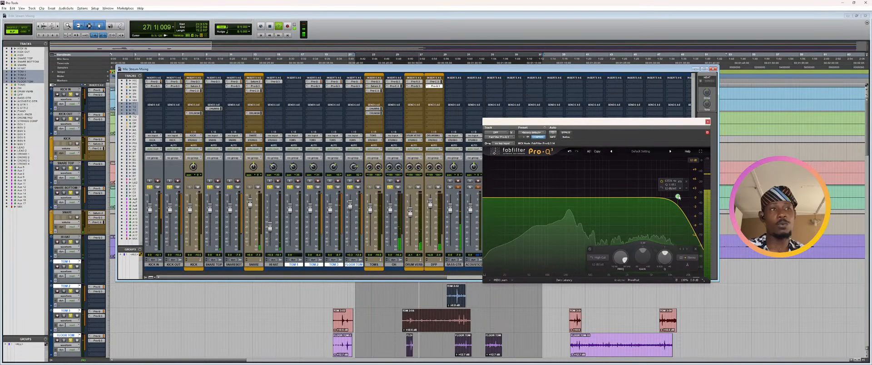
{"action": "left_click_drag", "start_coordinate": [679, 198], "coordinate": [651, 197]}
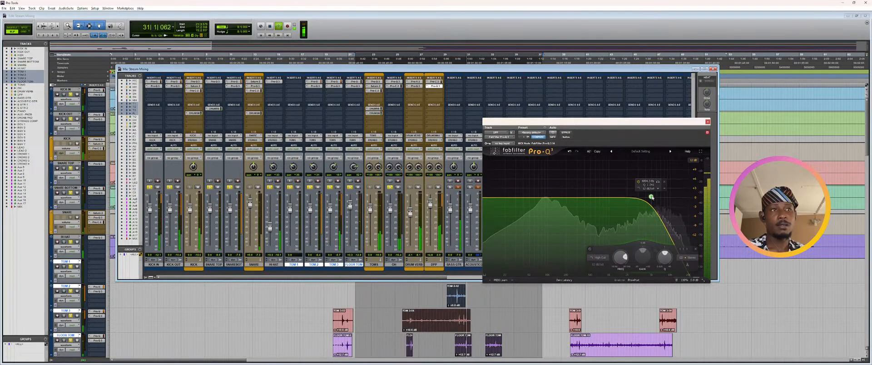
{"action": "left_click", "coordinate": [708, 122]}
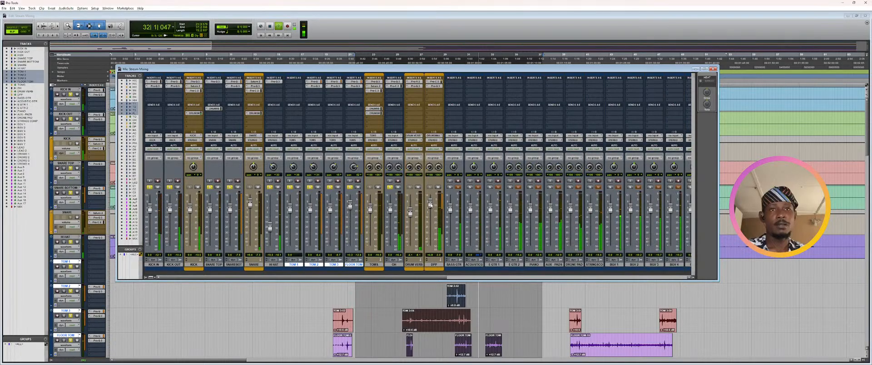
{"action": "key", "text": "space"}
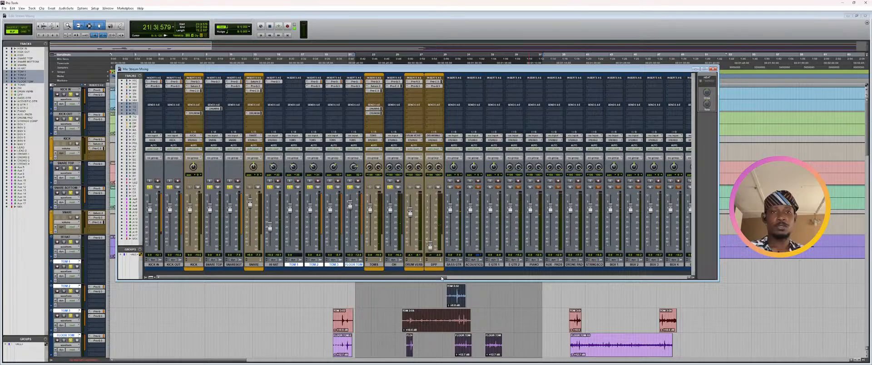
{"action": "left_click_drag", "start_coordinate": [442, 277], "coordinate": [453, 278]}
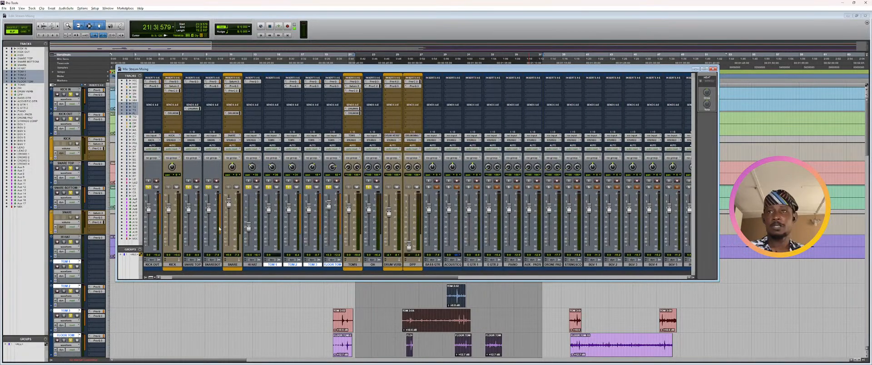
{"action": "left_click", "coordinate": [172, 265]}
{"action": "left_click", "coordinate": [233, 266], "text": "shift"}
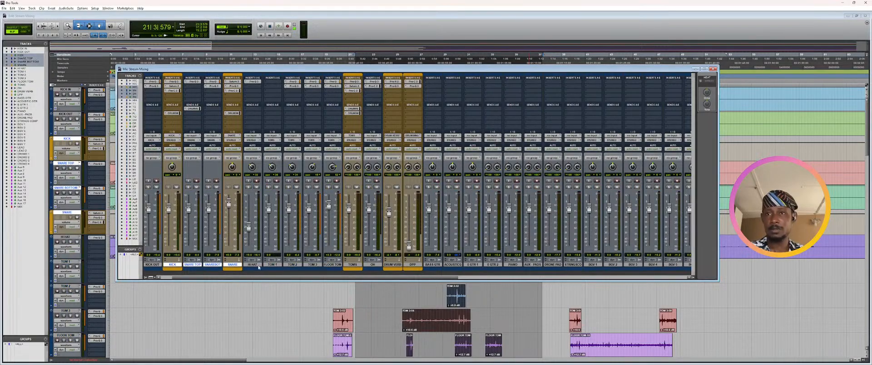
{"action": "key", "text": "semicolon"}
- Route the outputs of the KICK, SNARE, hi-hat, TOMS, OH, DRUM VERB and DPP tracks to the DRUM BUS (Stereo) bus
{"action": "left_click", "coordinate": [233, 266]}
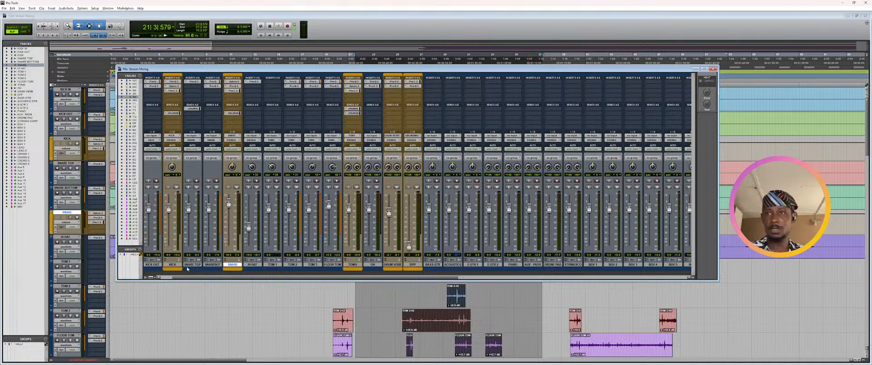
{"action": "left_click", "coordinate": [172, 265], "text": "ctrl"}
{"action": "left_click", "coordinate": [354, 265], "text": "ctrl"}
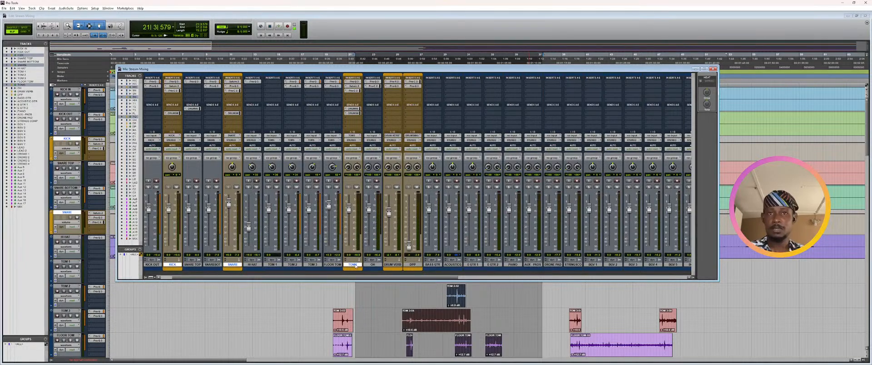
{"action": "left_click", "coordinate": [373, 266], "text": "ctrl"}
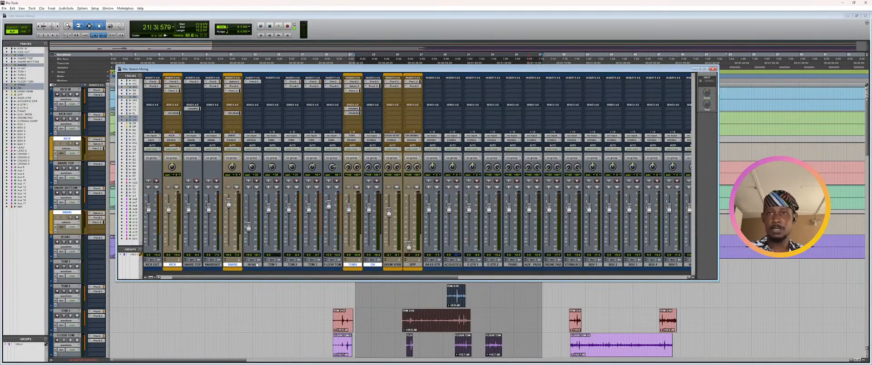
{"action": "left_click", "coordinate": [254, 265], "text": "ctrl"}
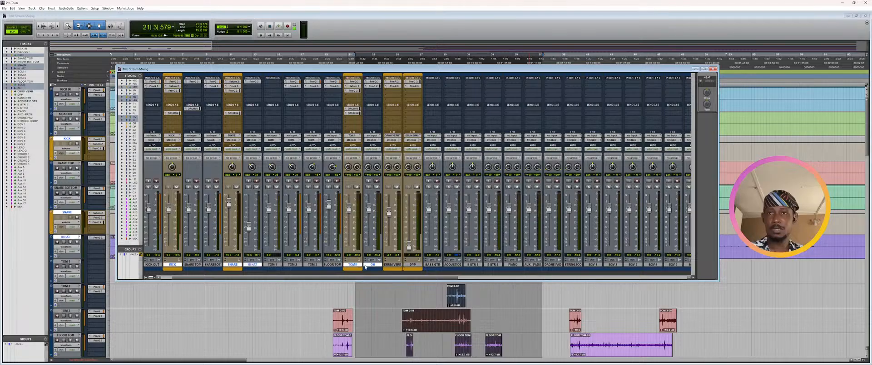
{"action": "left_click", "coordinate": [395, 265], "text": "ctrl"}
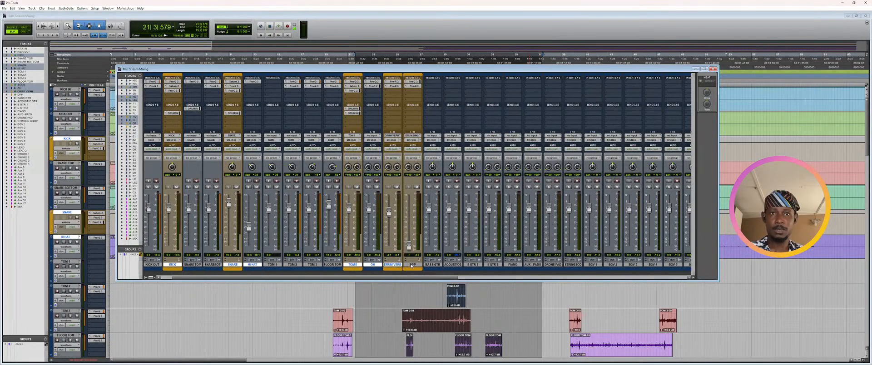
{"action": "left_click", "coordinate": [411, 265], "text": "ctrl"}
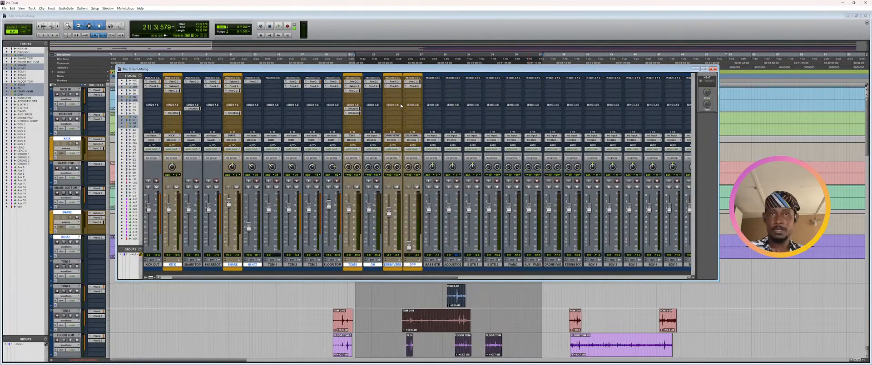
{"action": "left_click", "coordinate": [413, 136]}
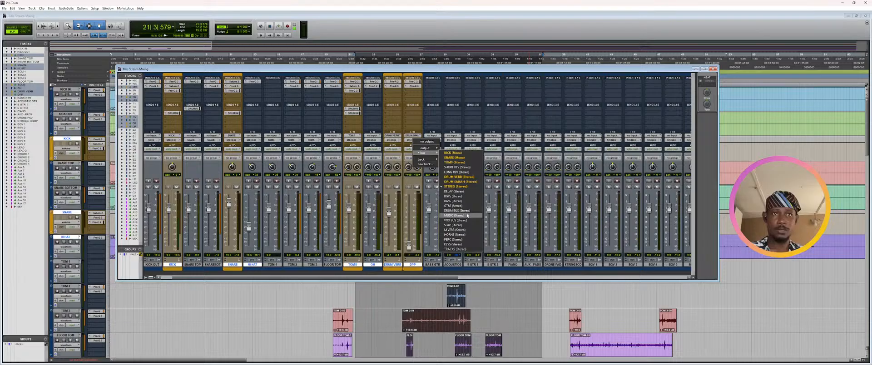
{"action": "left_click", "coordinate": [454, 210], "text": "alt+shift"}
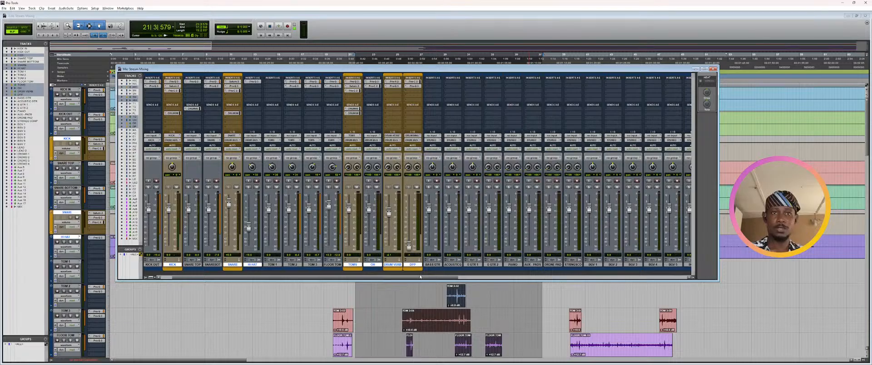
- Rename the Aux 6 track to DRUMS and set its input to the DRUM BUS (Stereo) bus
{"action": "left_click_drag", "start_coordinate": [420, 277], "coordinate": [635, 279]}
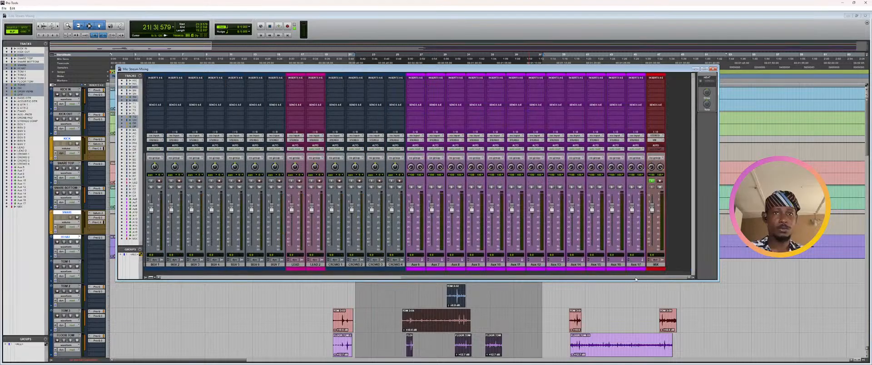
{"action": "double_click", "coordinate": [415, 265]}
{"action": "type", "text": "D"}
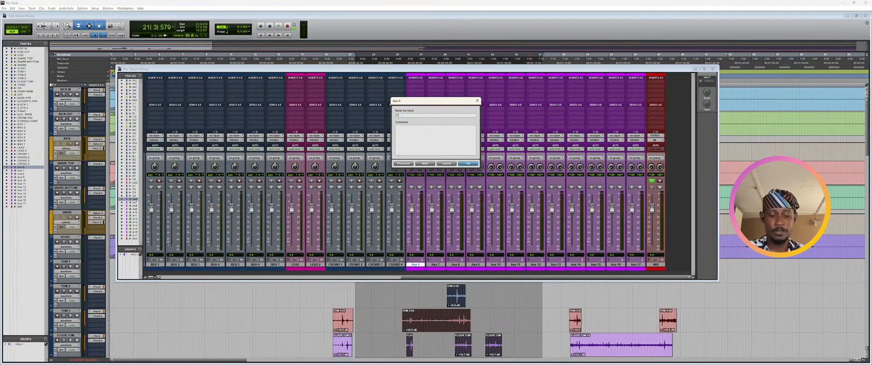
{"action": "type", "text": "RUMS"}
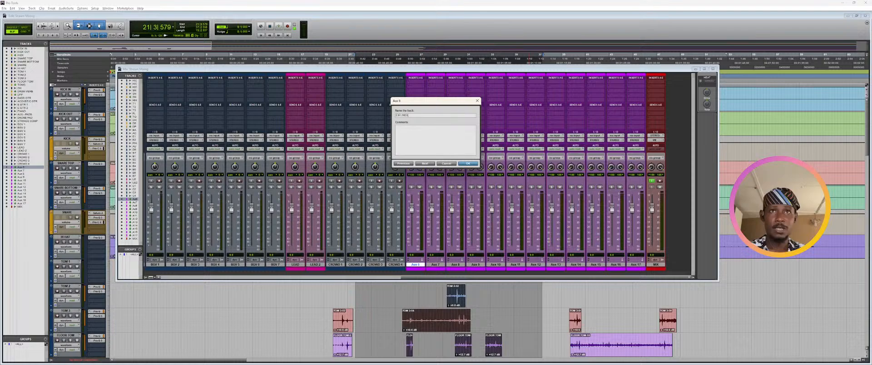
{"action": "left_click", "coordinate": [468, 164]}
{"action": "left_click", "coordinate": [415, 135]}
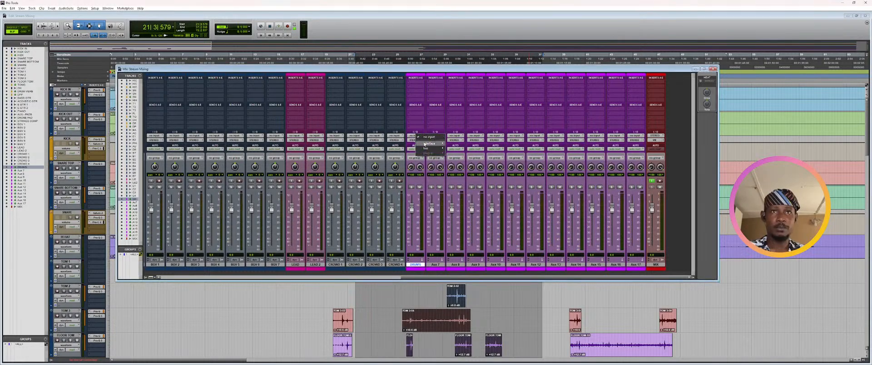
{"action": "mouse_move", "coordinate": [433, 144]}
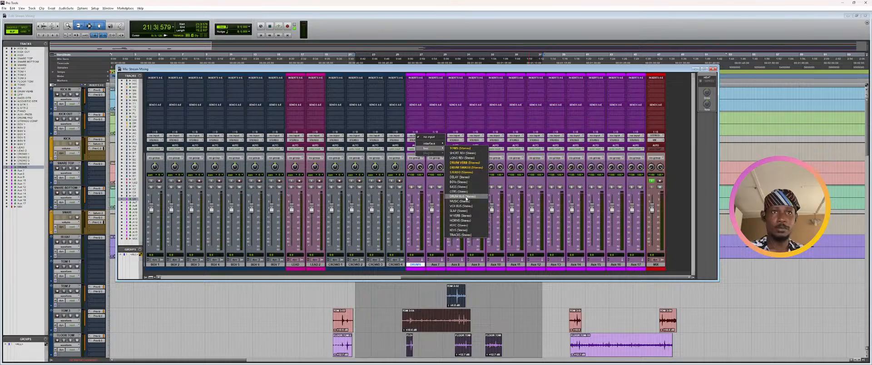
{"action": "left_click", "coordinate": [466, 197]}
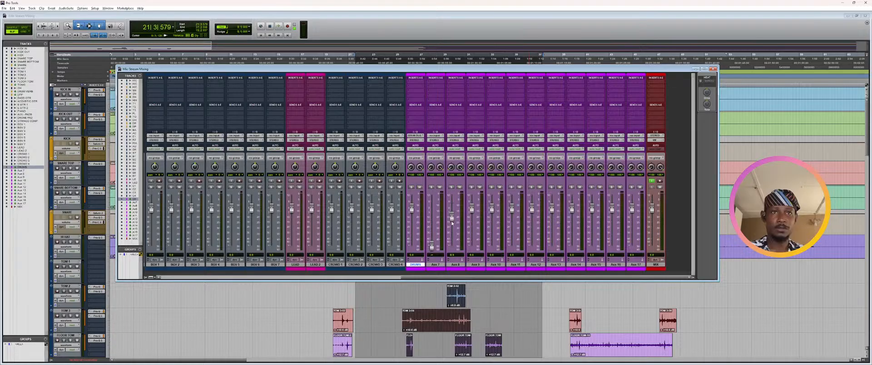
- Pull the volume faders of the unused tracks Aux 7 through Aux 16 all the way down
{"action": "left_click_drag", "start_coordinate": [472, 209], "coordinate": [472, 245]}
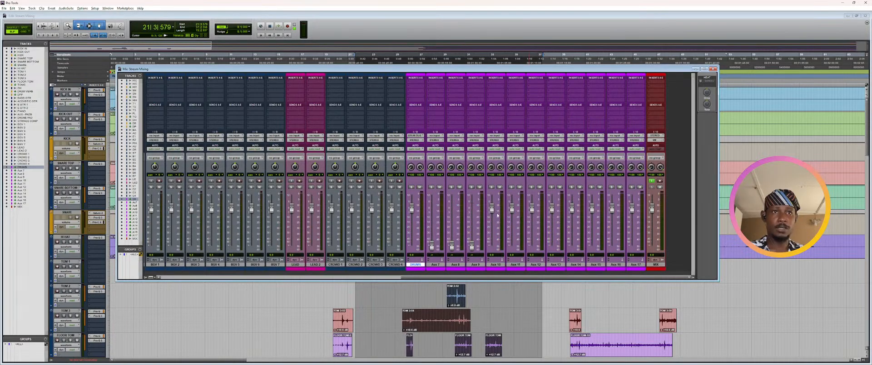
{"action": "left_click_drag", "start_coordinate": [492, 209], "coordinate": [491, 246]}
{"action": "left_click_drag", "start_coordinate": [512, 209], "coordinate": [512, 246]}
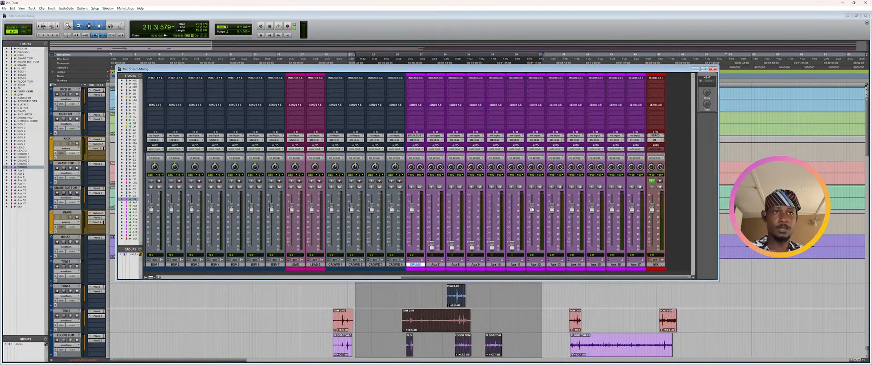
{"action": "left_click_drag", "start_coordinate": [532, 209], "coordinate": [552, 246]}
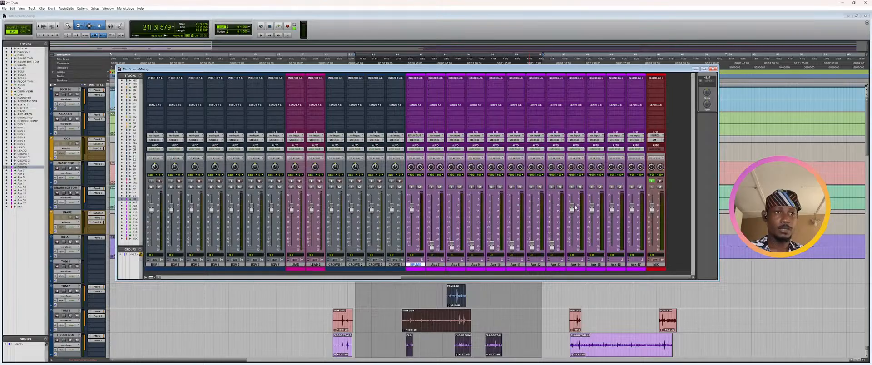
{"action": "left_click_drag", "start_coordinate": [572, 209], "coordinate": [572, 245]}
{"action": "left_click_drag", "start_coordinate": [592, 209], "coordinate": [592, 245]}
{"action": "left_click_drag", "start_coordinate": [611, 209], "coordinate": [612, 246]}
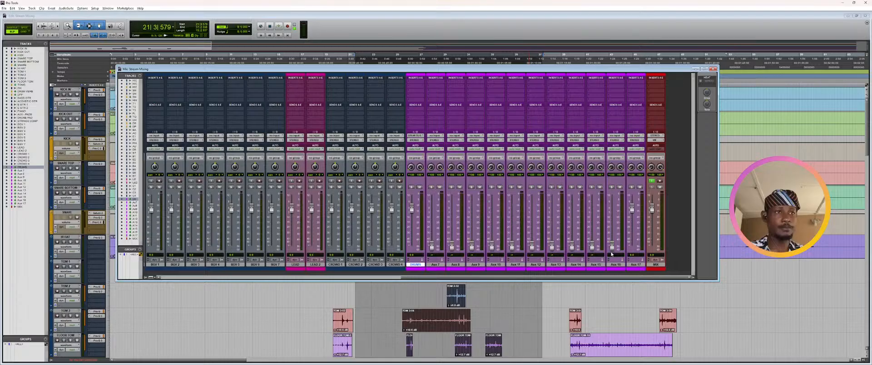
- Route the output of the BASS GTR track to the BASS (Stereo) bus
{"action": "left_click_drag", "start_coordinate": [574, 277], "coordinate": [460, 273]}
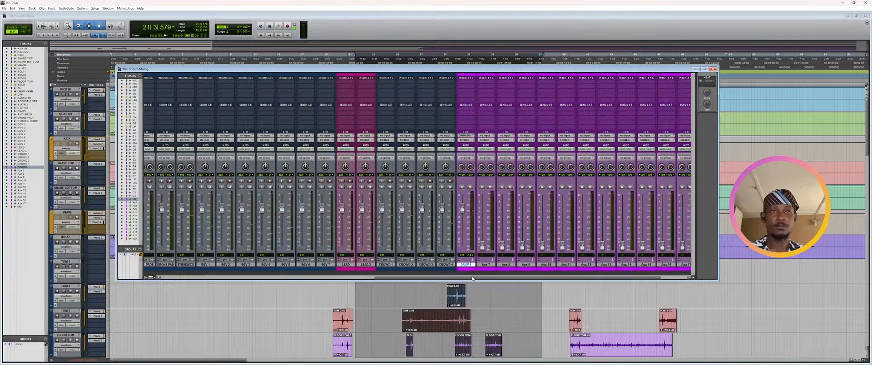
{"action": "left_click_drag", "start_coordinate": [472, 279], "coordinate": [354, 279]}
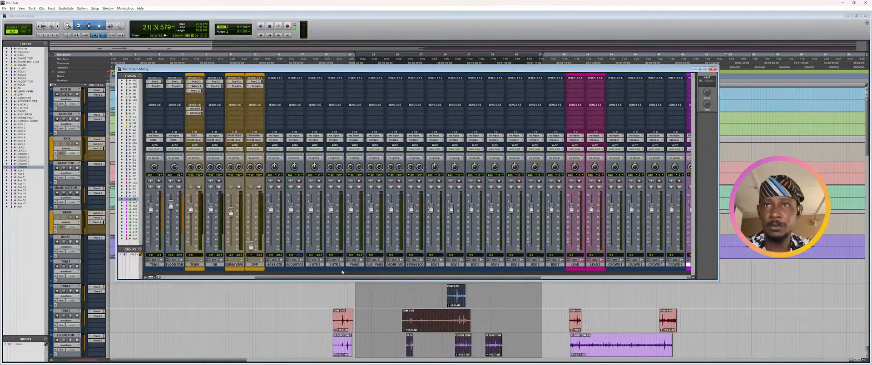
{"action": "left_click", "coordinate": [274, 144]}
{"action": "mouse_move", "coordinate": [285, 153]}
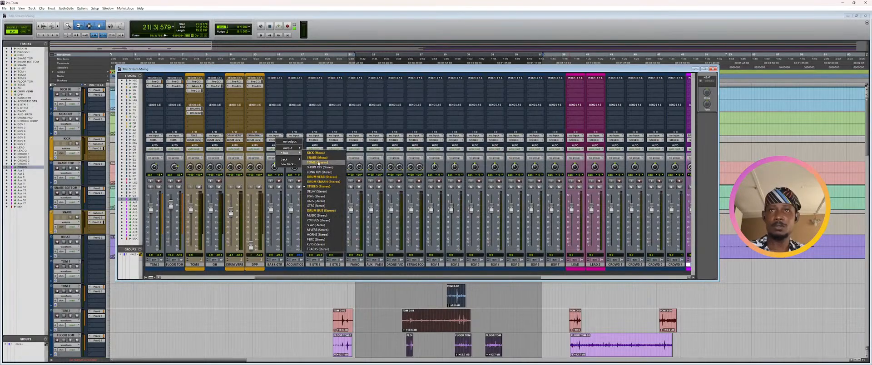
{"action": "left_click", "coordinate": [318, 201]}
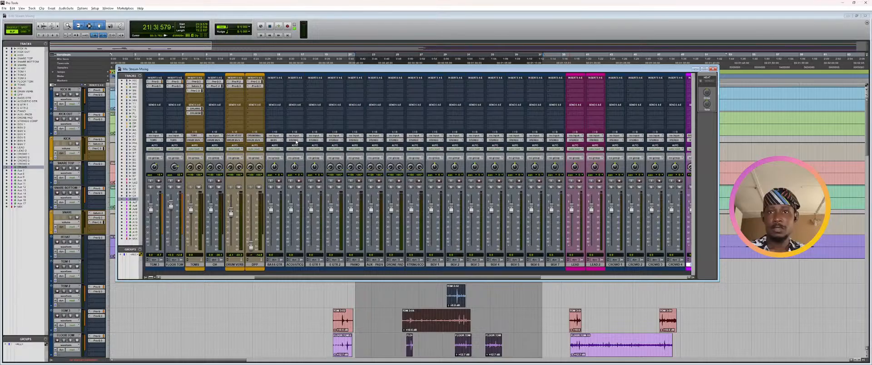
- Route the outputs of the acoustic guitar, E GTR 1 and E GTR 2 tracks to the GTRS (Stereo) bus
{"action": "left_click", "coordinate": [335, 264]}
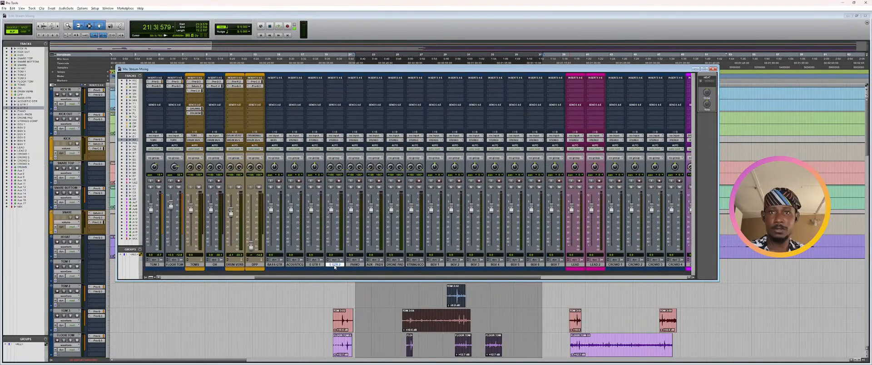
{"action": "left_click", "coordinate": [295, 265], "text": "shift"}
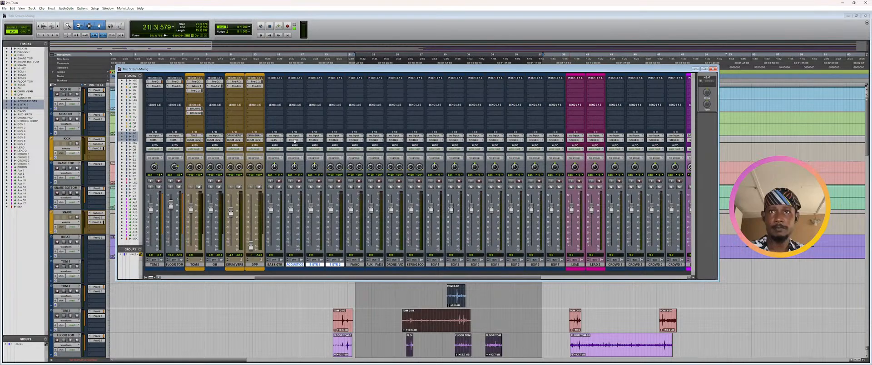
{"action": "left_click", "coordinate": [294, 140]}
{"action": "mouse_move", "coordinate": [304, 153]}
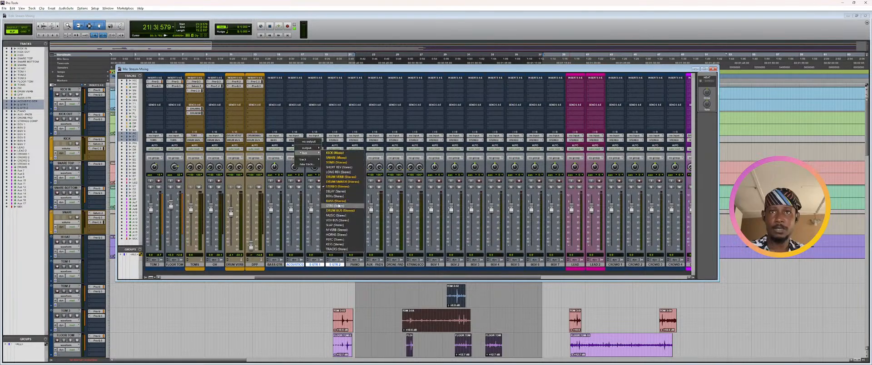
{"action": "left_click", "coordinate": [338, 205]}
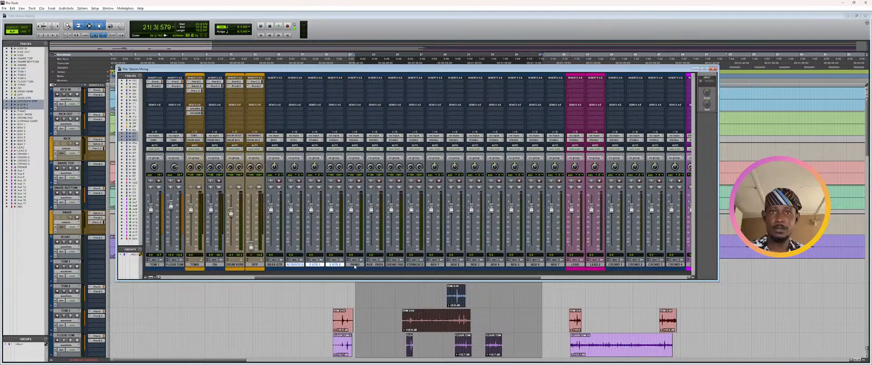
{"action": "left_click_drag", "start_coordinate": [355, 265], "coordinate": [415, 265]}
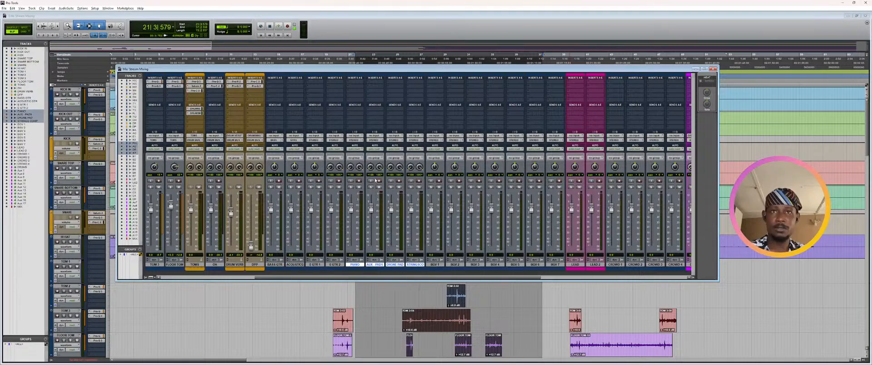
{"action": "left_click", "coordinate": [355, 140]}
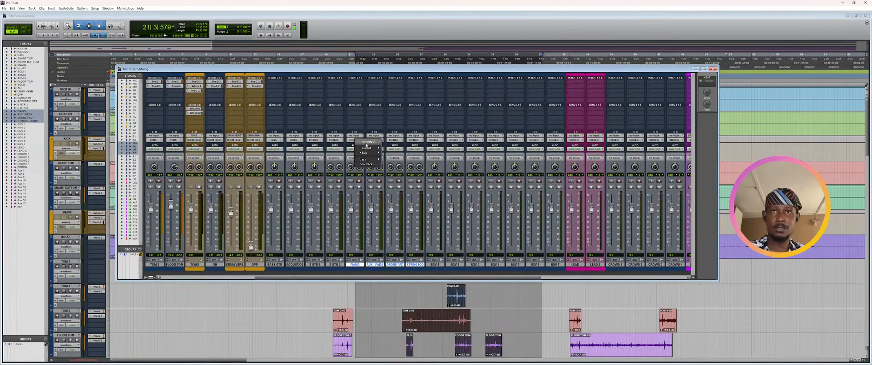
{"action": "key", "text": "Escape"}
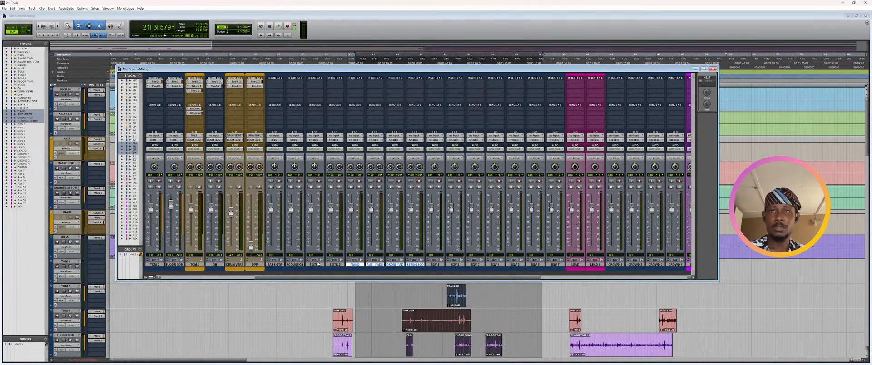
- Route the outputs of the E GTR 1 and E GTR 2 tracks to the GTRS (Stereo) bus
{"action": "left_click", "coordinate": [316, 265]}
{"action": "left_click_drag", "start_coordinate": [318, 265], "coordinate": [335, 265]}
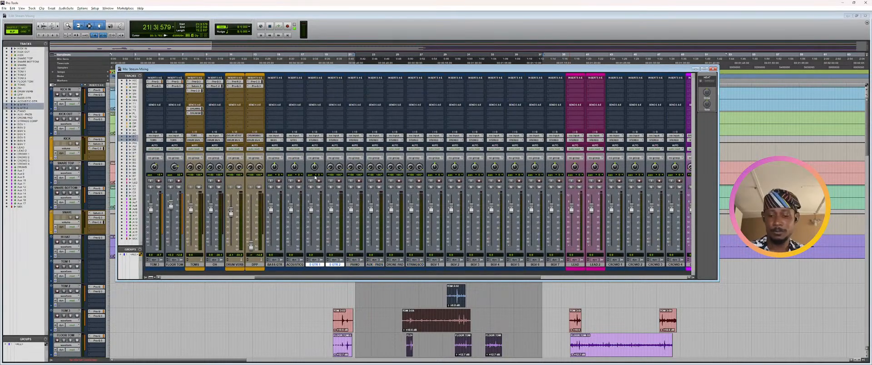
{"action": "left_click", "coordinate": [315, 140]}
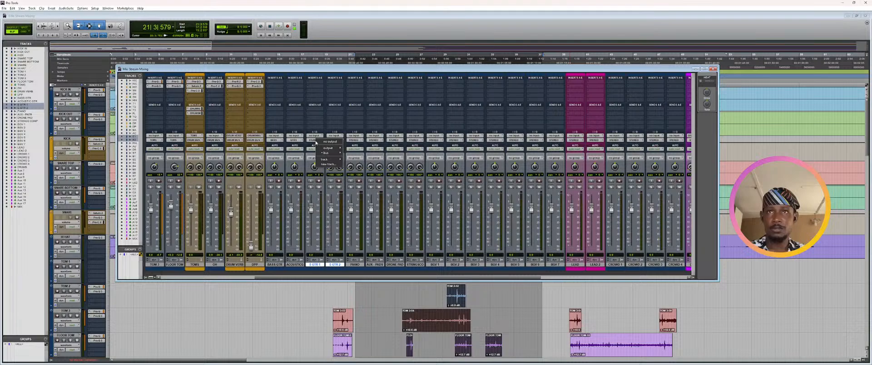
{"action": "mouse_move", "coordinate": [325, 152]}
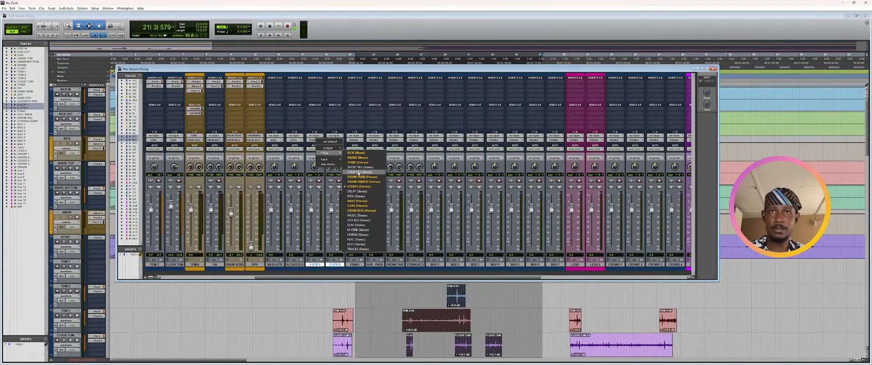
{"action": "left_click", "coordinate": [360, 206]}
- Route the outputs of the four tracks from PIANO through the strings track to the KEYS (Stereo) bus
{"action": "left_click", "coordinate": [355, 264]}
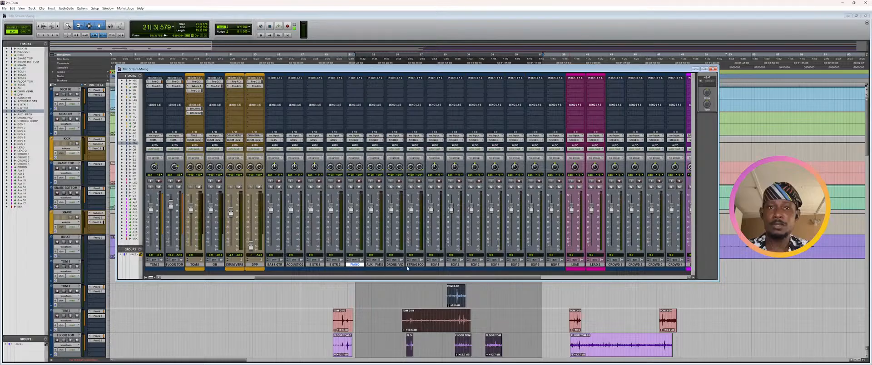
{"action": "left_click", "coordinate": [415, 265], "text": "shift"}
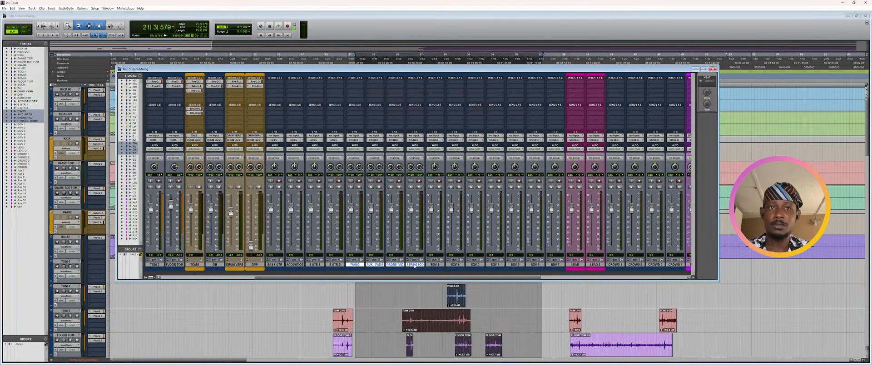
{"action": "left_click", "coordinate": [354, 140]}
{"action": "mouse_move", "coordinate": [363, 153]}
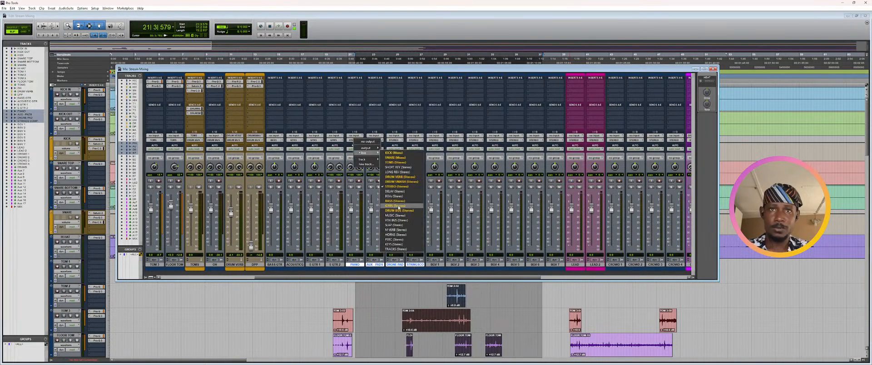
{"action": "left_click", "coordinate": [395, 244], "text": "alt+shift"}
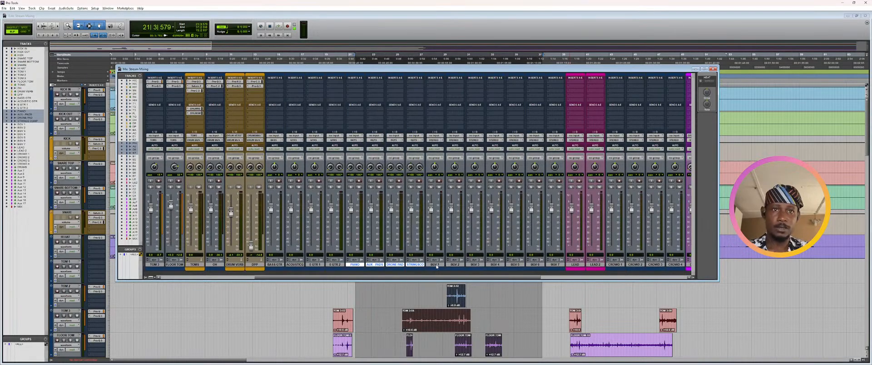
- Route the outputs of the BGV 1 through BGV 7 tracks to the BGVs (Stereo) bus
{"action": "left_click", "coordinate": [434, 264]}
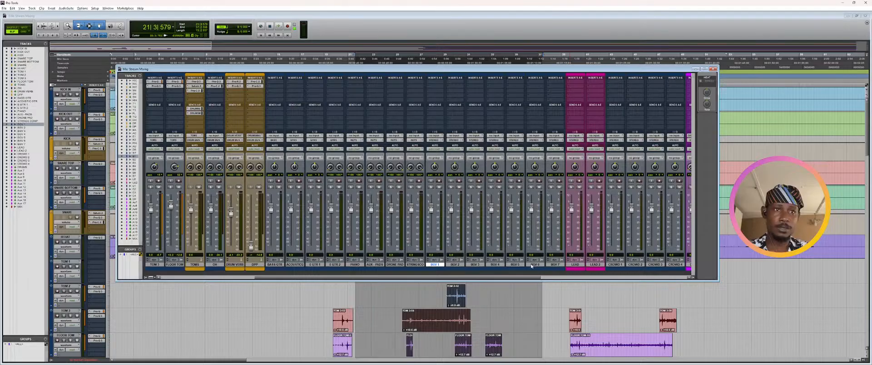
{"action": "left_click", "coordinate": [555, 264], "text": "shift"}
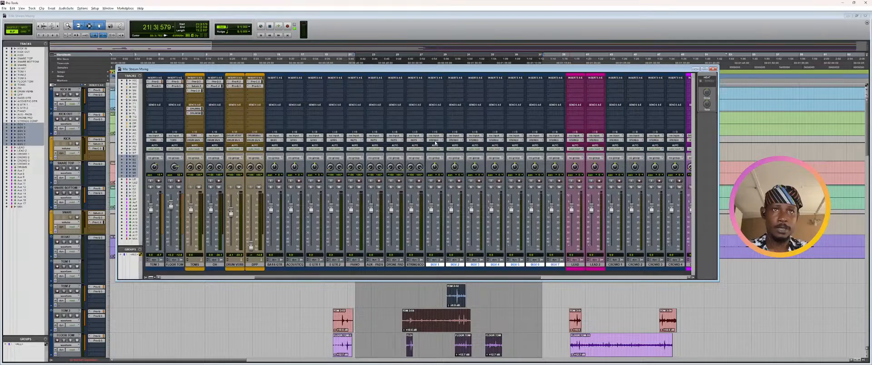
{"action": "left_click", "coordinate": [435, 143], "text": "alt+shift"}
{"action": "left_click", "coordinate": [472, 197]}
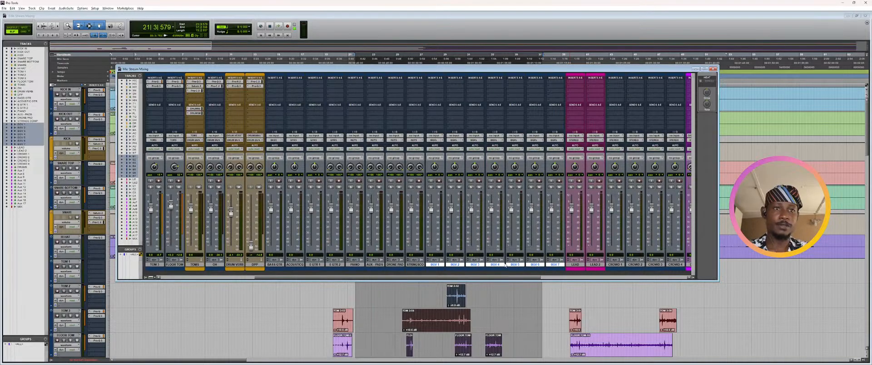
- Route the outputs of the LEAD and LEAD 2 tracks to the VOX BUS (Stereo) bus
{"action": "left_click", "coordinate": [574, 265]}
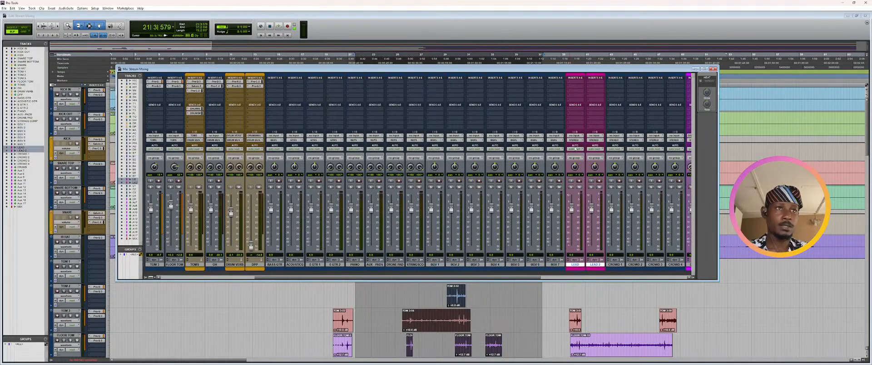
{"action": "left_click", "coordinate": [575, 140]}
{"action": "mouse_move", "coordinate": [588, 153]}
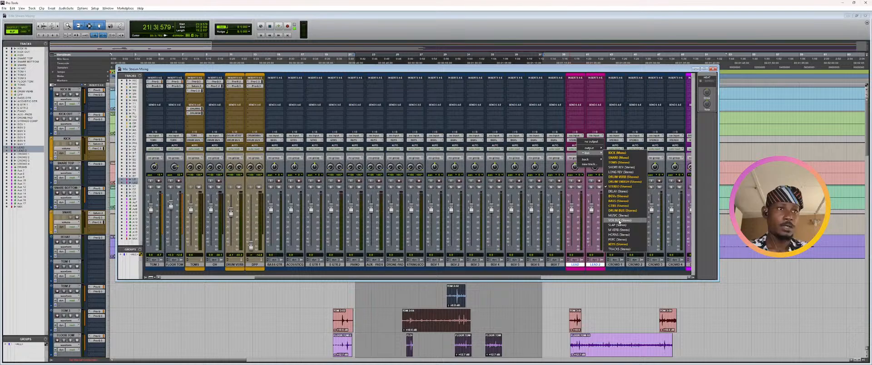
{"action": "left_click", "coordinate": [619, 221]}
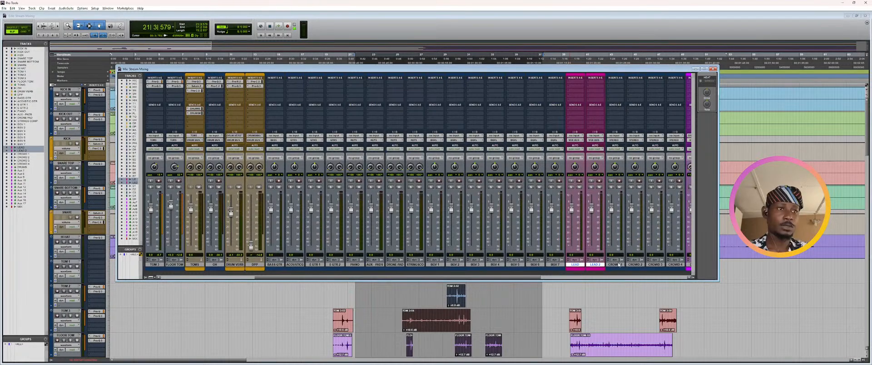
- Route the outputs of the CROWD 1 through CROWD 4 tracks to the KEYS (Stereo) bus
{"action": "left_click_drag", "start_coordinate": [615, 264], "coordinate": [674, 264]}
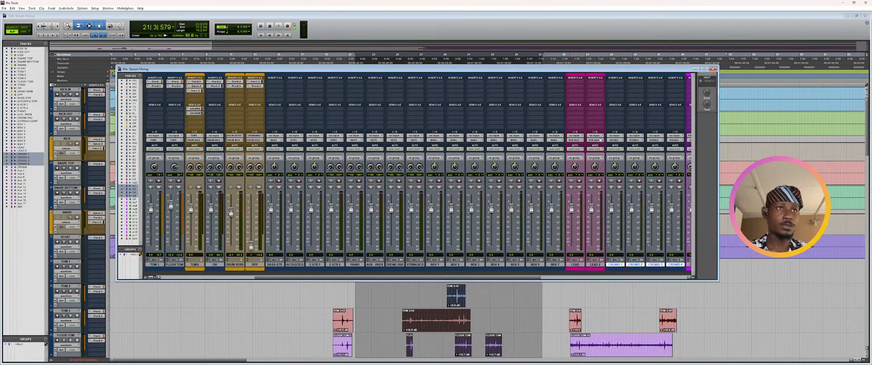
{"action": "left_click", "coordinate": [617, 141]}
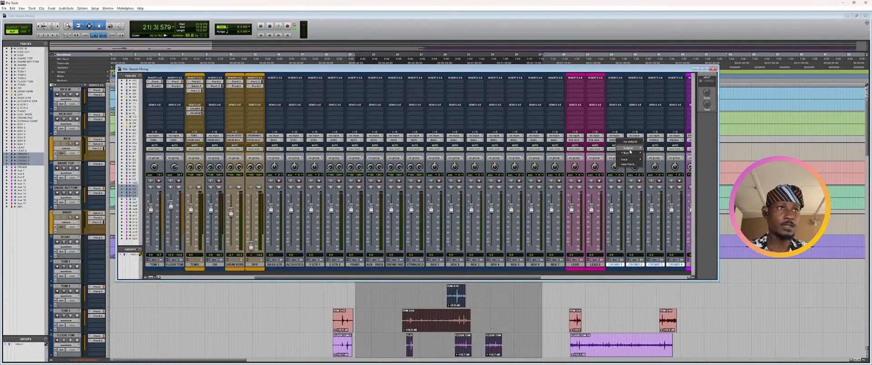
{"action": "mouse_move", "coordinate": [629, 152]}
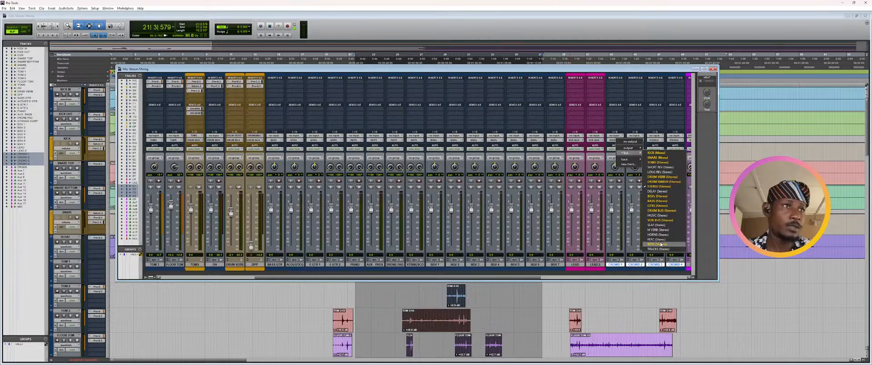
{"action": "left_click", "coordinate": [661, 244]}
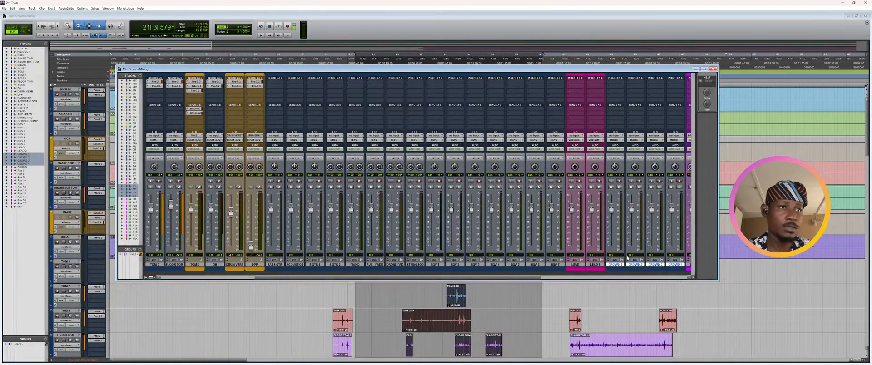
- Rename the Aux 7 track as BASS and the Aux 8 track as GTR
{"action": "scroll", "coordinate": [628, 258], "scroll_direction": "right", "scroll_amount": 10}
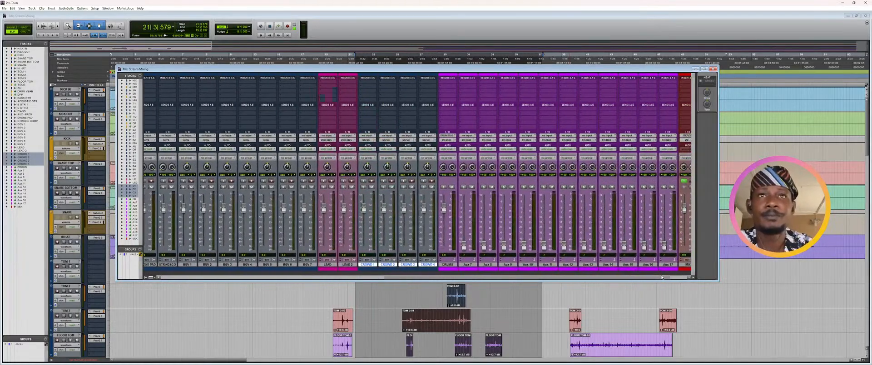
{"action": "scroll", "coordinate": [669, 275], "scroll_direction": "right", "scroll_amount": 2}
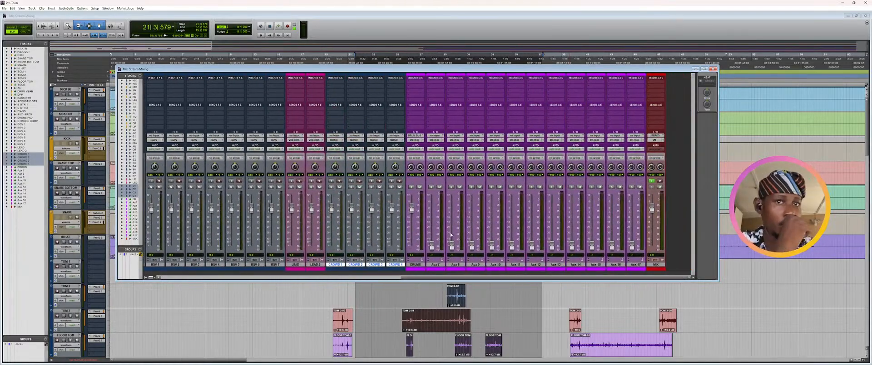
{"action": "double_click", "coordinate": [436, 265]}
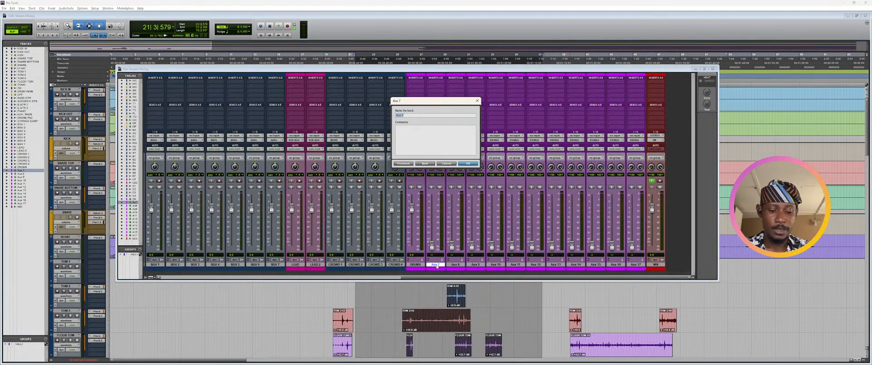
{"action": "type", "text": "BASS"}
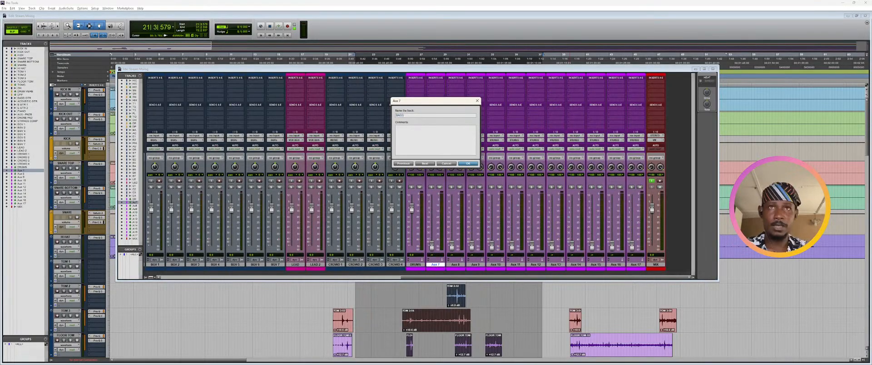
{"action": "left_click", "coordinate": [424, 164]}
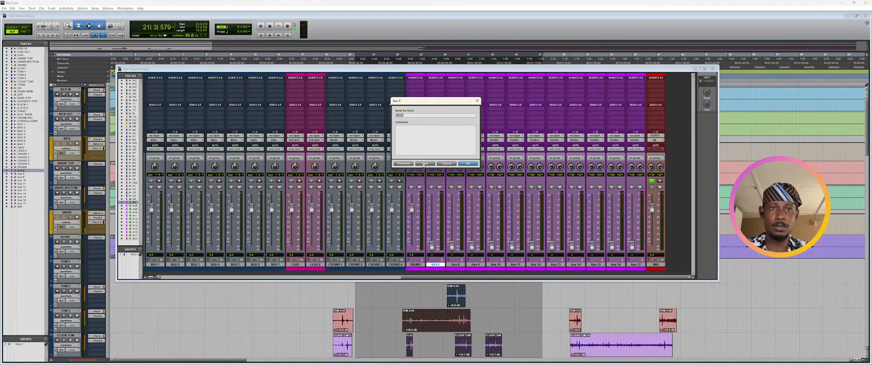
{"action": "type", "text": "K"}
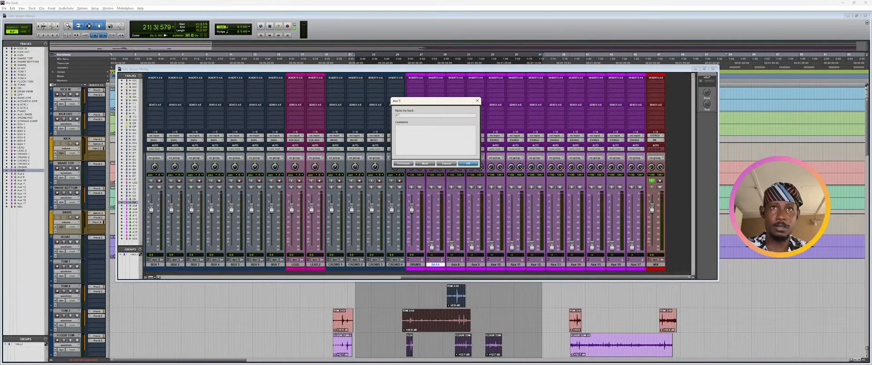
{"action": "type", "text": "TR"}
{"action": "left_click", "coordinate": [425, 163]}
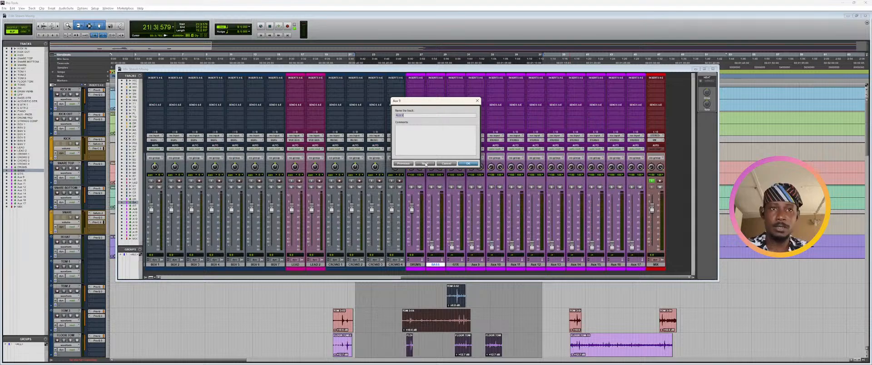
- Rename the Aux 9 track as KEYS and the Aux 10 track as MUSIC VERB
{"action": "type", "text": "KEYS"}
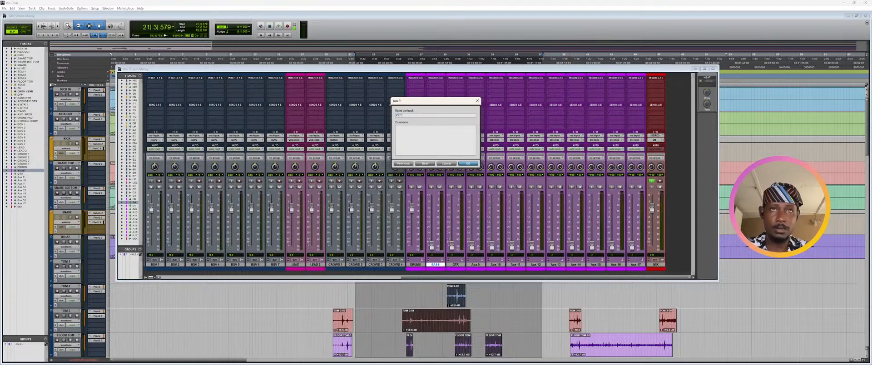
{"action": "left_click", "coordinate": [424, 163]}
{"action": "type", "text": "MUSIC"}
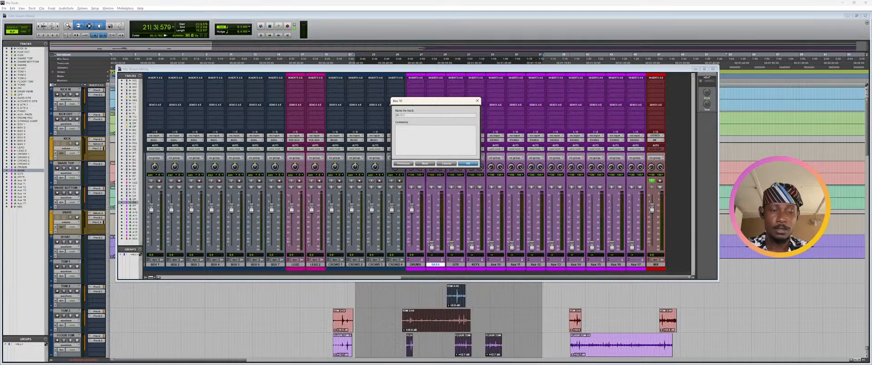
{"action": "type", "text": " VE"}
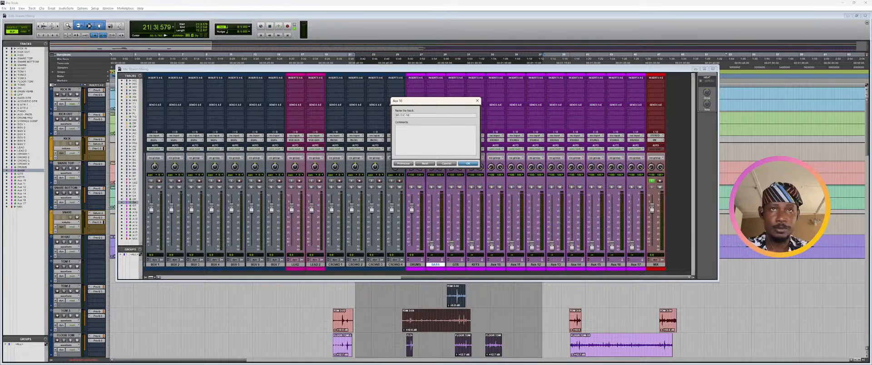
{"action": "type", "text": "RB"}
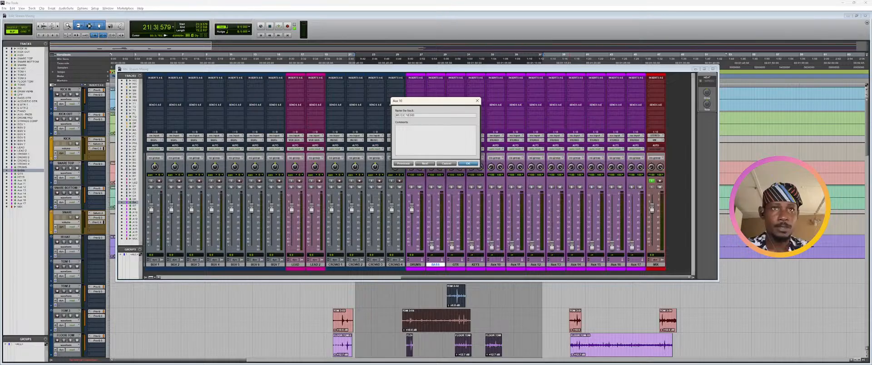
{"action": "left_click", "coordinate": [424, 164]}
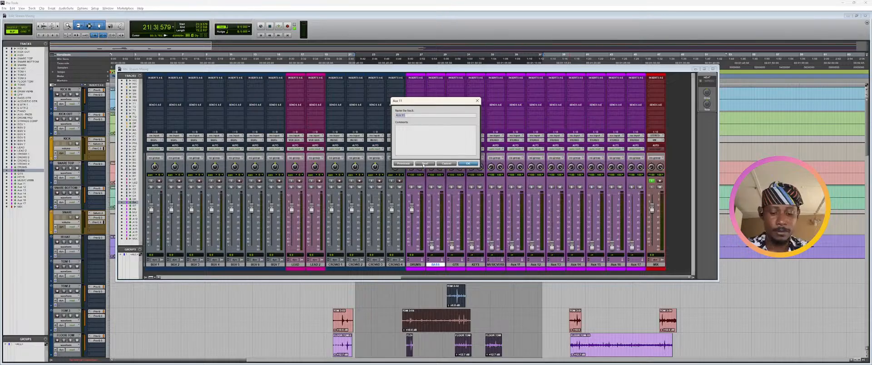
- Rename the Aux 11 track as BGV and the Aux 12 track as VOX
{"action": "left_click", "coordinate": [423, 164]}
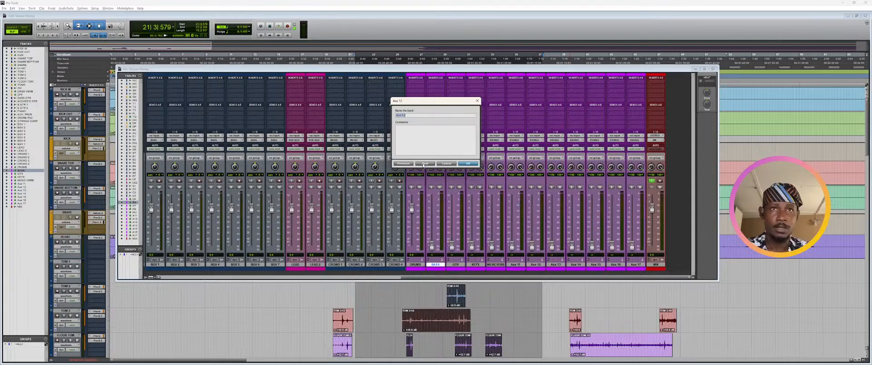
{"action": "type", "text": "VOX"}
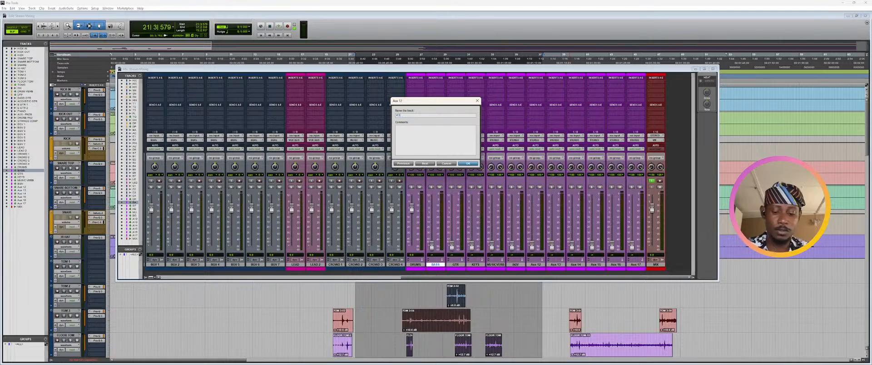
{"action": "left_click", "coordinate": [423, 164]}
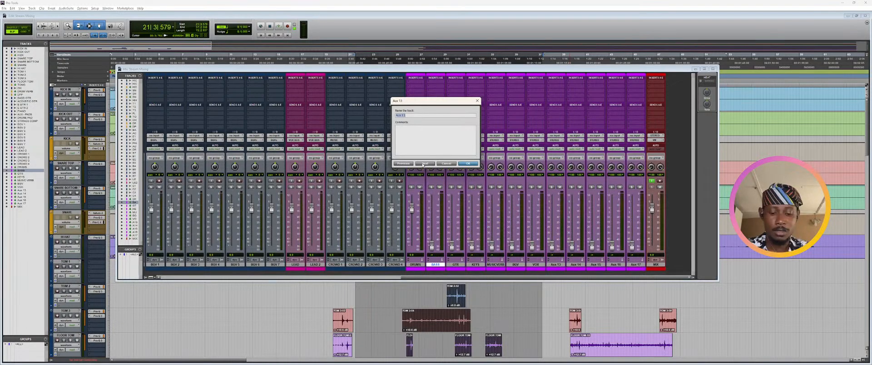
- Rename the Aux 13 track as VOX VERB and the Aux 14 track as SLAP
{"action": "type", "text": "VOX"}
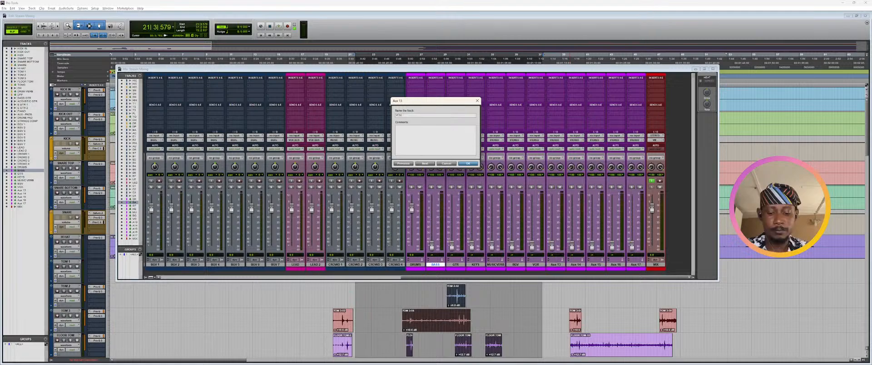
{"action": "type", "text": " VERB"}
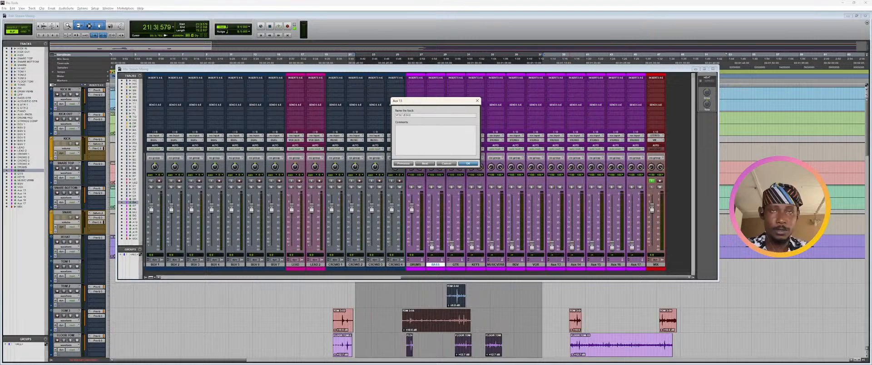
{"action": "left_click", "coordinate": [424, 164]}
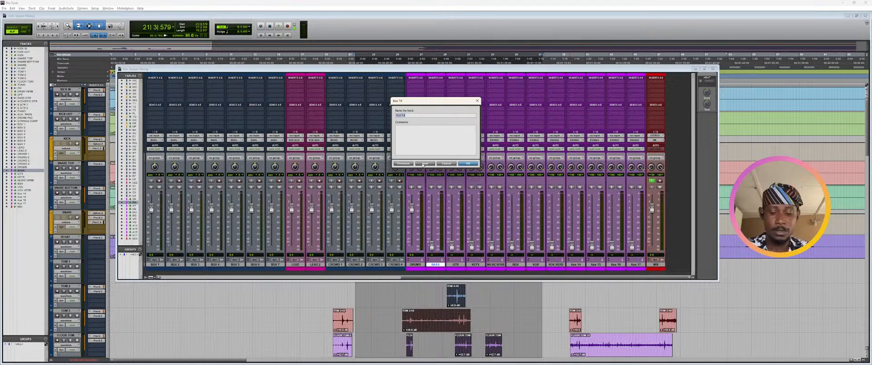
{"action": "type", "text": "SLAP"}
{"action": "left_click", "coordinate": [423, 164]}
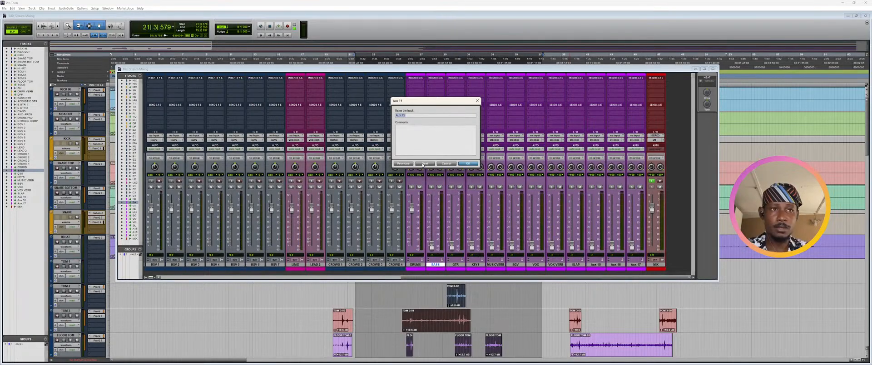
- Rename the Aux 15 track as DELAY and the Aux 16 track as CROWD, and select the Aux 17 track
{"action": "type", "text": "D"}
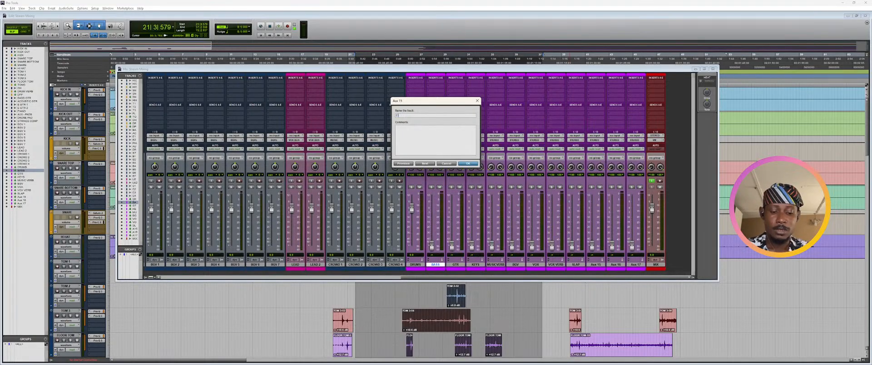
{"action": "type", "text": "ELAY"}
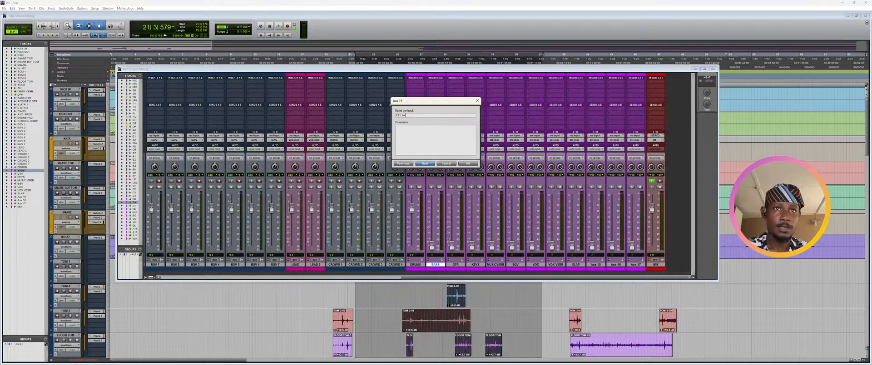
{"action": "left_click", "coordinate": [424, 164]}
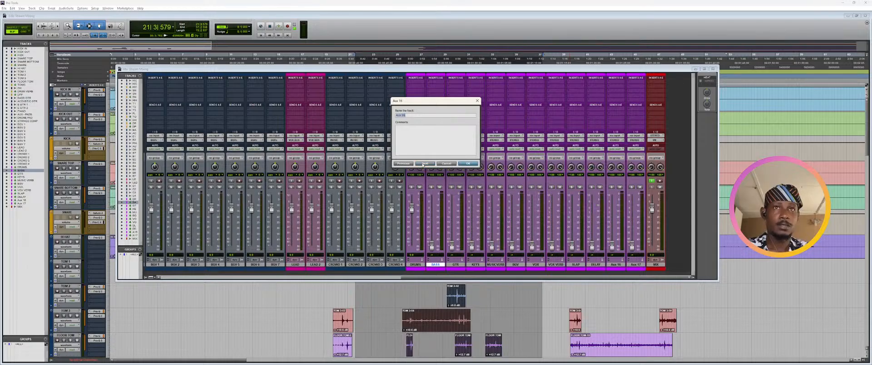
{"action": "type", "text": "C"}
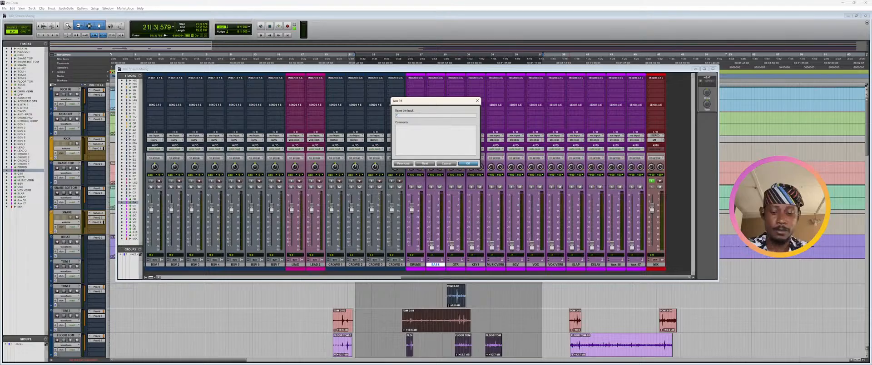
{"action": "type", "text": "ROWD"}
{"action": "key", "text": "Return"}
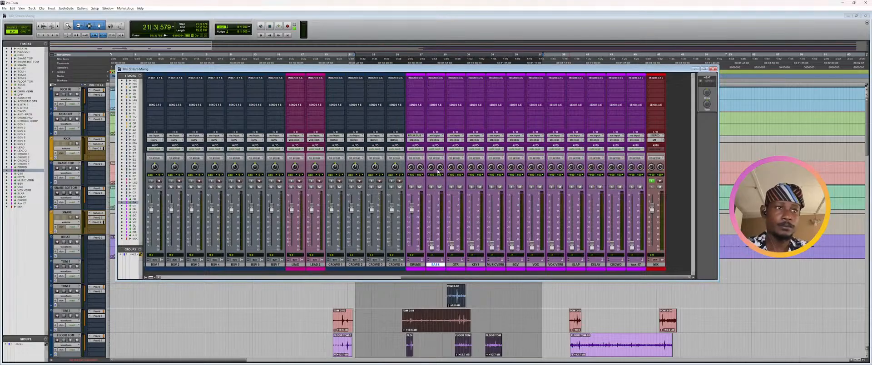
{"action": "left_click", "coordinate": [637, 265]}
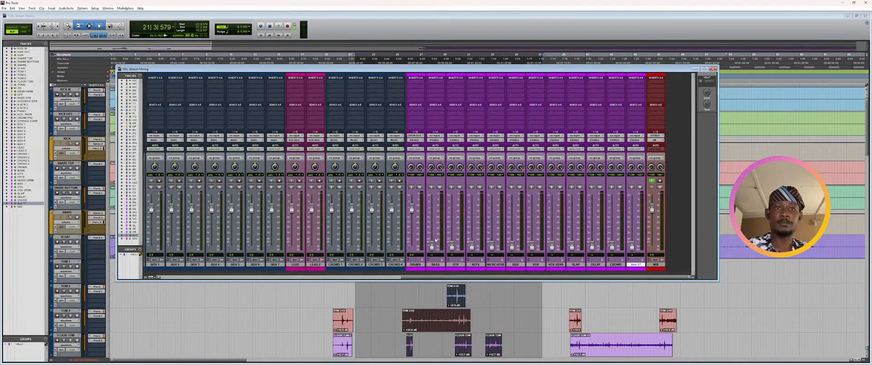
- Set the inputs of the BASS, GTR and KEYS aux tracks to the BASS, GTRS and KEYS stereo buses respectively
{"action": "left_click", "coordinate": [435, 136]}
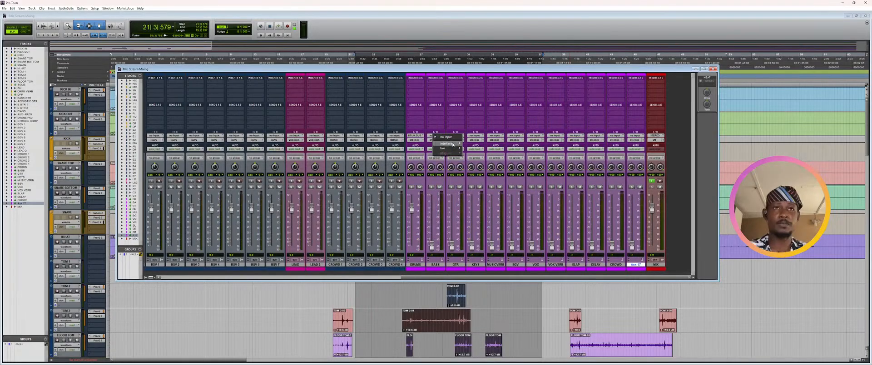
{"action": "mouse_move", "coordinate": [456, 149]}
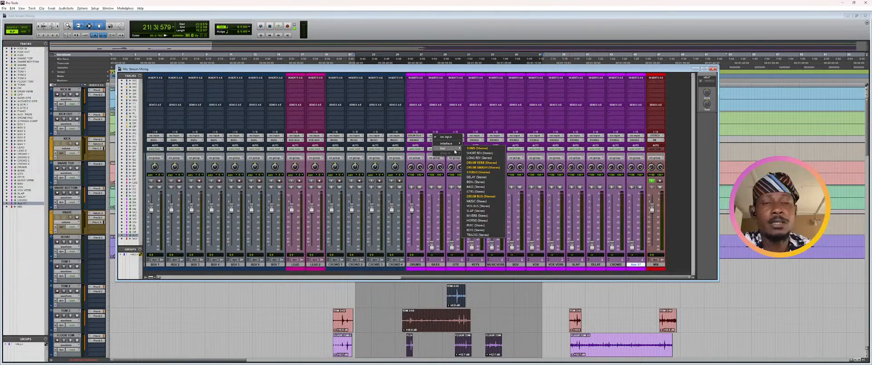
{"action": "left_click", "coordinate": [474, 187]}
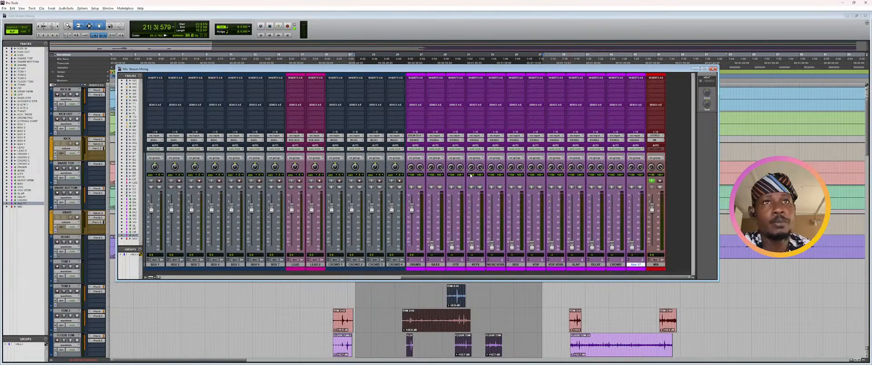
{"action": "left_click", "coordinate": [456, 136]}
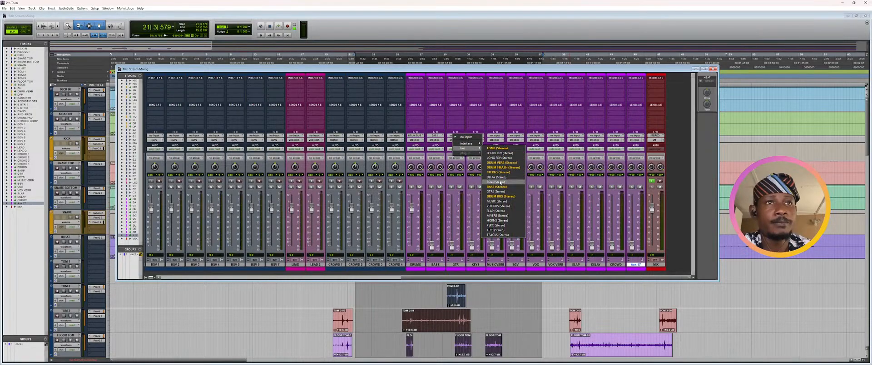
{"action": "left_click", "coordinate": [496, 193]}
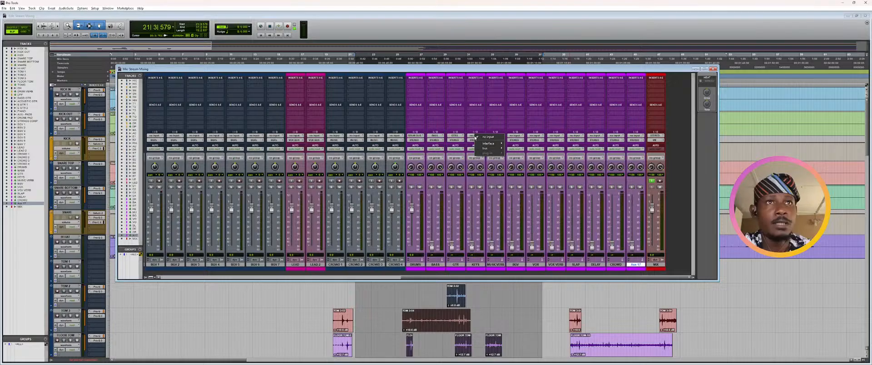
{"action": "mouse_move", "coordinate": [488, 148]}
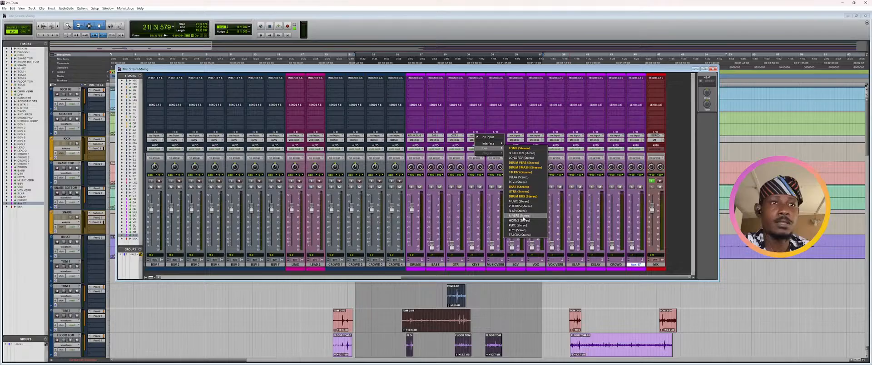
{"action": "left_click", "coordinate": [517, 230]}
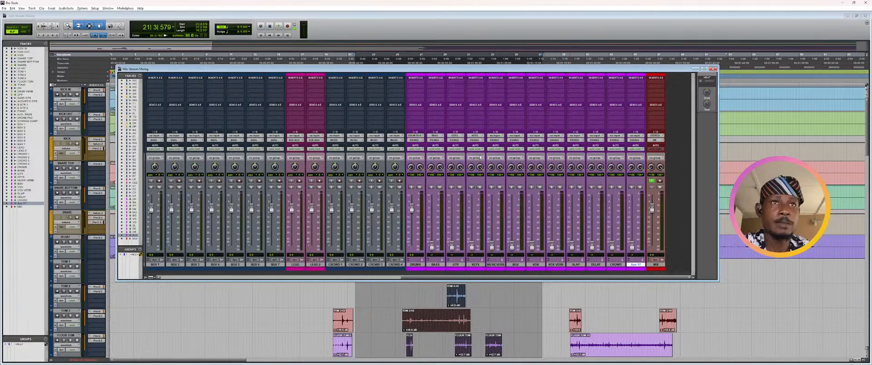
- Set the input of the MUSIC VERB aux track to the LONG REV (Stereo) bus
{"action": "left_click", "coordinate": [495, 135]}
{"action": "mouse_move", "coordinate": [515, 149]}
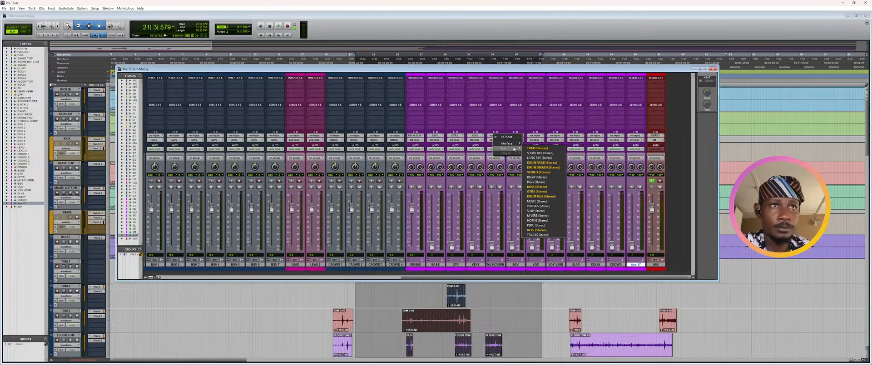
{"action": "left_click", "coordinate": [540, 157]}
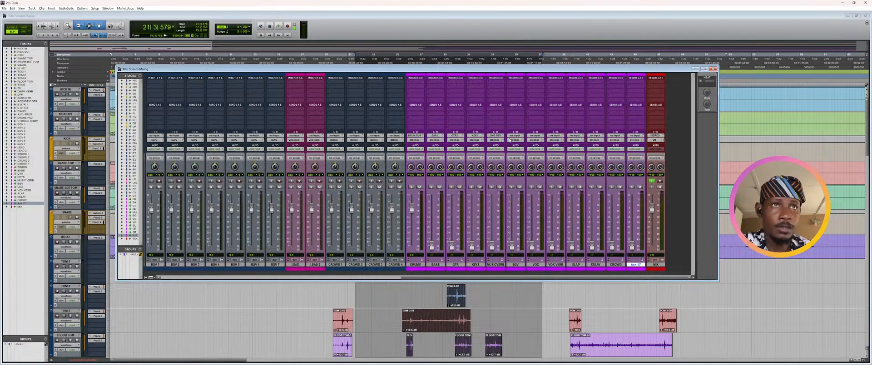
- Set the input of the BGV aux track to BGVs (Stereo) and of the VOX aux track to VOX BUS (Stereo)
{"action": "left_click", "coordinate": [516, 135]}
{"action": "mouse_move", "coordinate": [542, 148]}
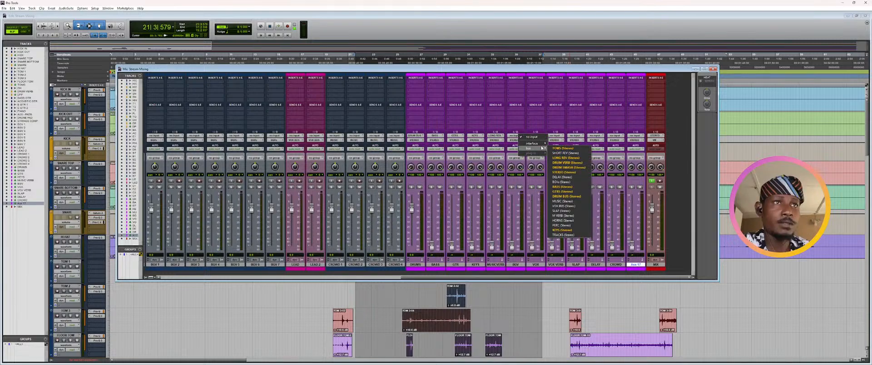
{"action": "left_click", "coordinate": [561, 182]}
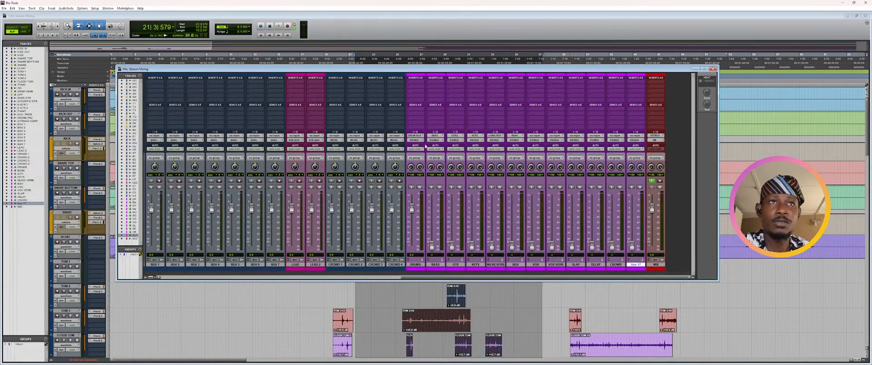
{"action": "left_click", "coordinate": [538, 135]}
{"action": "mouse_move", "coordinate": [549, 148]}
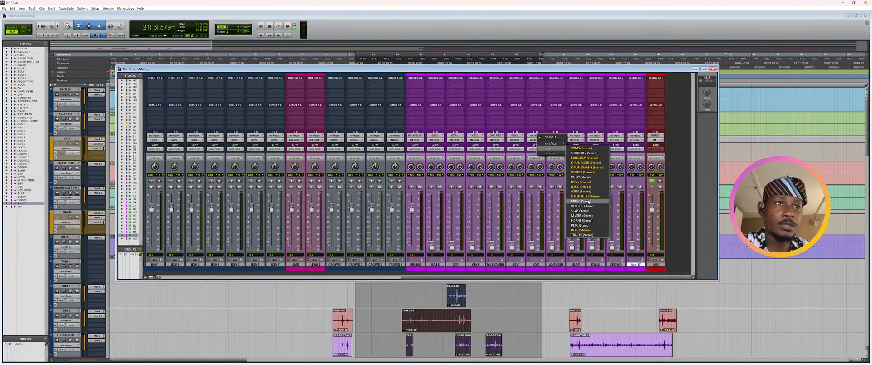
{"action": "left_click", "coordinate": [589, 206]}
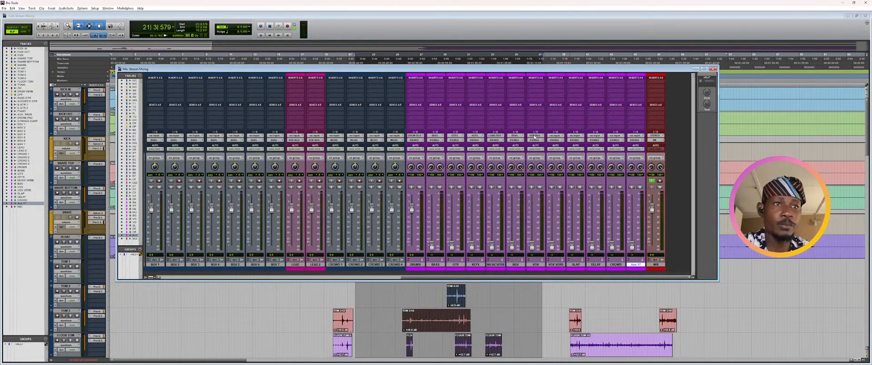
- Set the input of the VOX VERB aux track to LONG REV (Stereo) and of the MUSIC VERB aux track to M VERB (Stereo)
{"action": "left_click", "coordinate": [554, 136]}
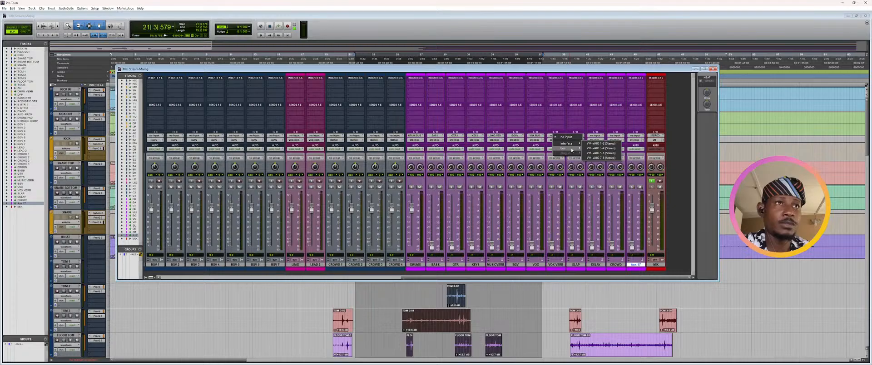
{"action": "mouse_move", "coordinate": [572, 149]}
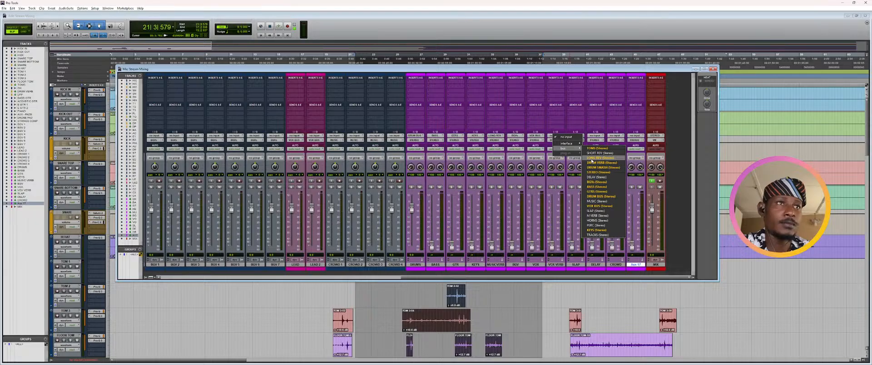
{"action": "left_click", "coordinate": [592, 158]}
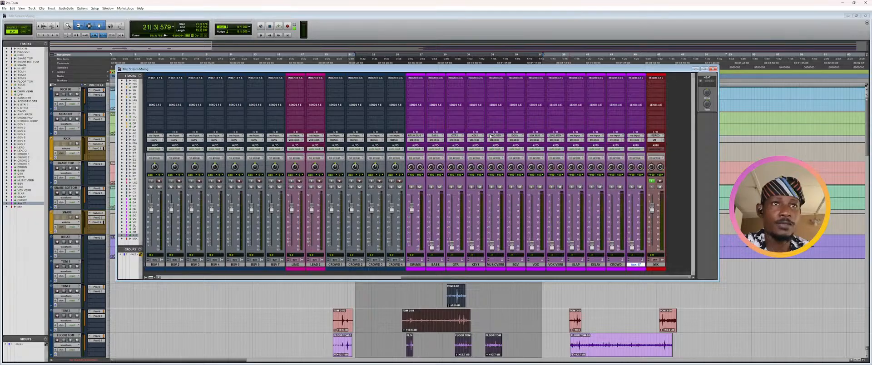
{"action": "left_click", "coordinate": [490, 136]}
{"action": "mouse_move", "coordinate": [505, 148]}
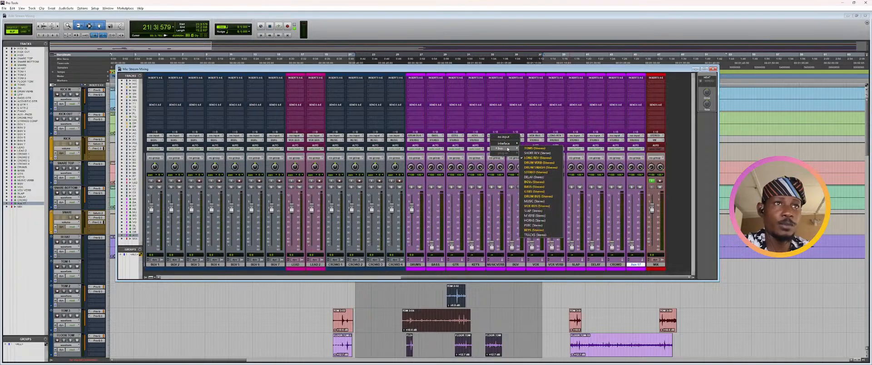
{"action": "left_click", "coordinate": [539, 216]}
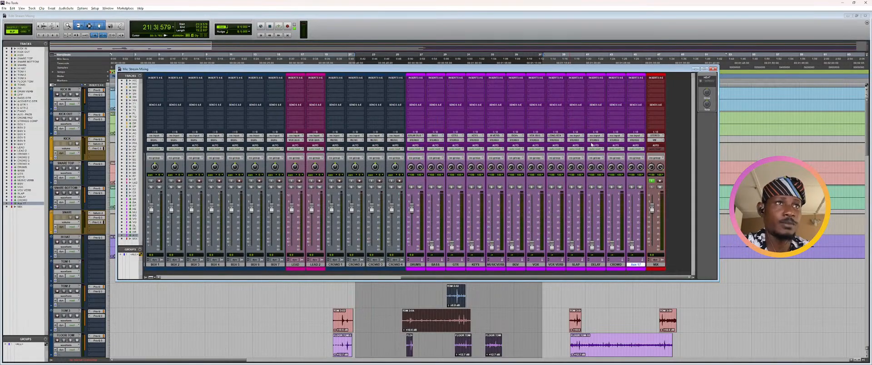
- Set the input of the SLAP aux track to SLAP (Stereo) and of the DELAY aux track to DELAY (Stereo)
{"action": "left_click", "coordinate": [579, 136]}
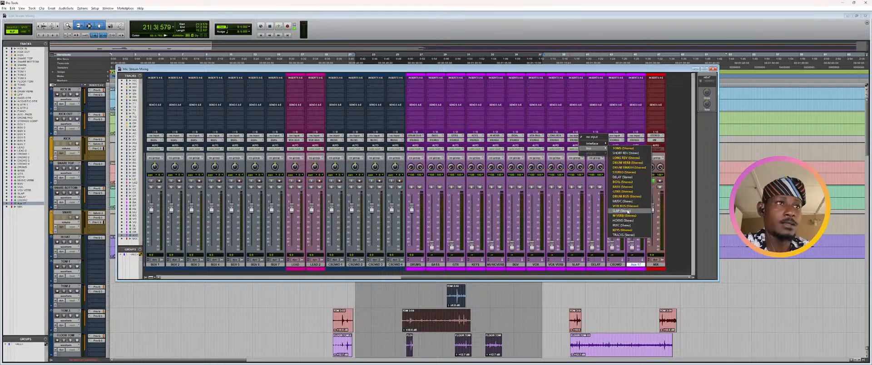
{"action": "left_click", "coordinate": [627, 211]}
{"action": "left_click", "coordinate": [592, 136]}
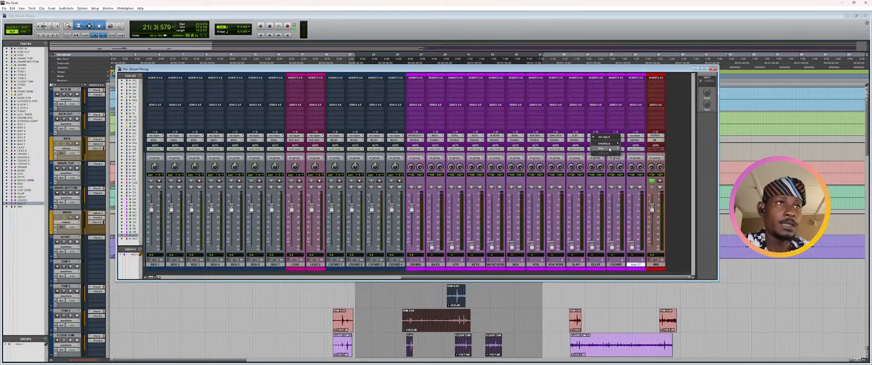
{"action": "mouse_move", "coordinate": [610, 149]}
{"action": "left_click", "coordinate": [640, 180]}
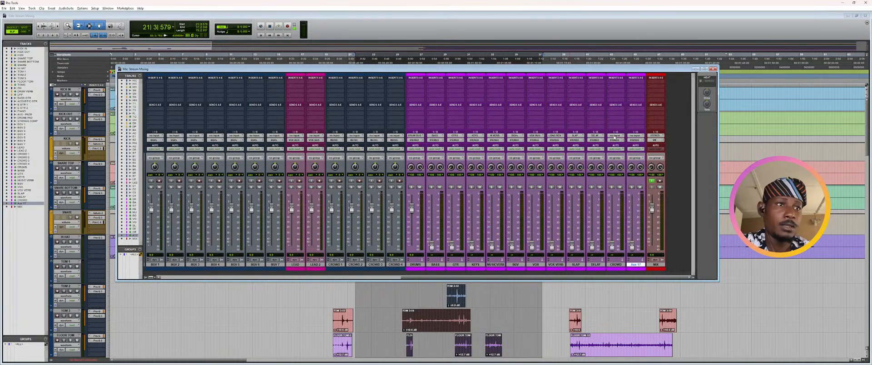
- Set the input of the CROWD aux track to the MUSIC (Stereo) bus
{"action": "left_click", "coordinate": [614, 136]}
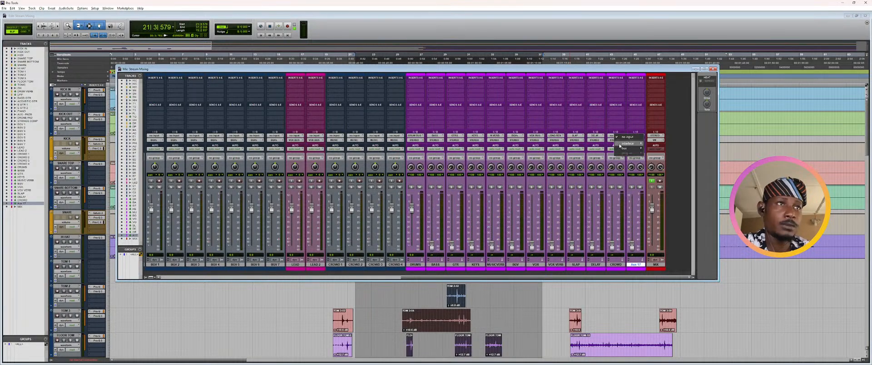
{"action": "mouse_move", "coordinate": [634, 147]}
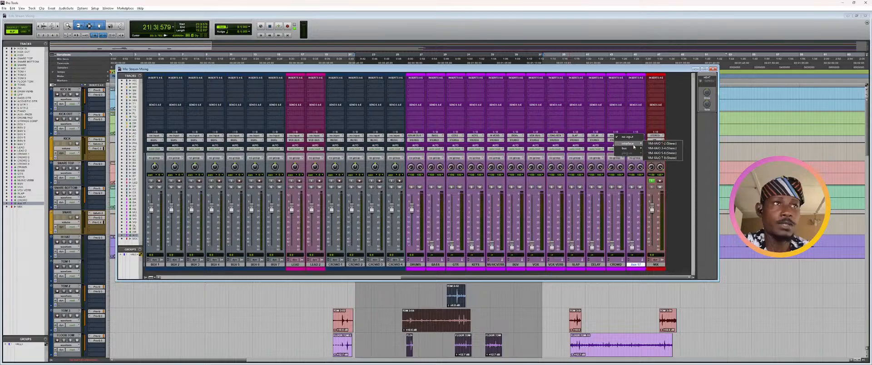
{"action": "left_click", "coordinate": [665, 200]}
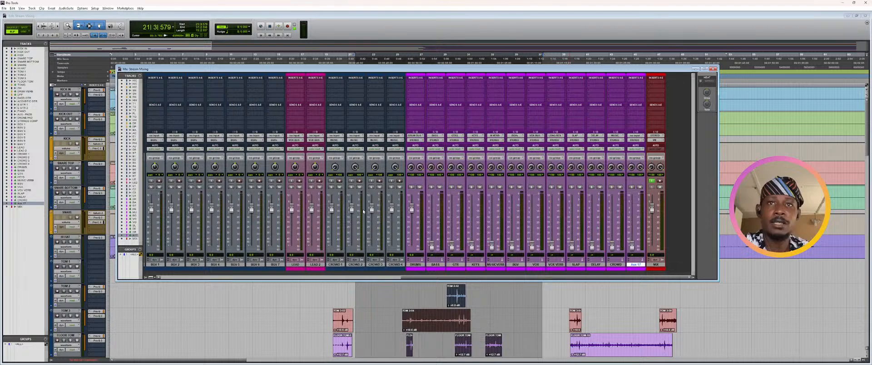
- Adjust the panning of the CROWD 3 track
{"action": "left_click_drag", "start_coordinate": [375, 167], "coordinate": [392, 181]}
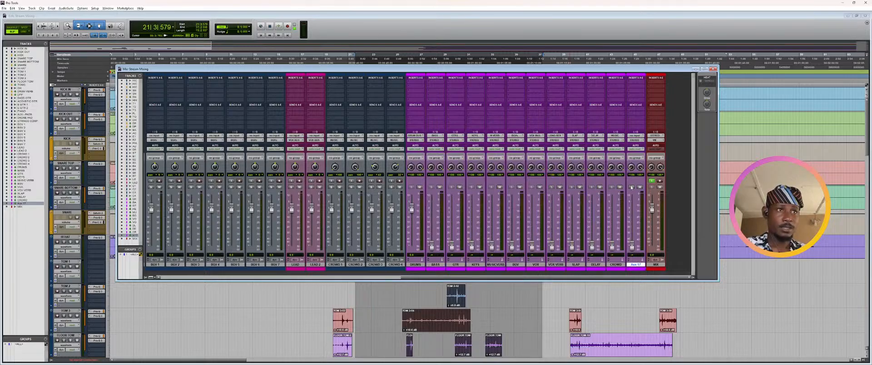
{"action": "left_click_drag", "start_coordinate": [562, 277], "coordinate": [300, 275]}
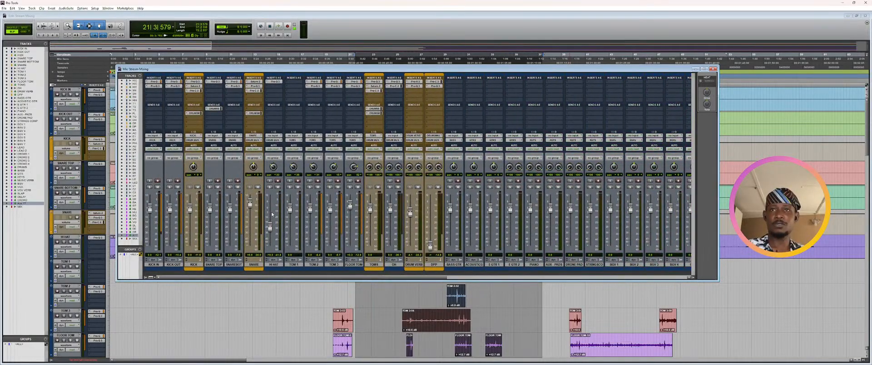
{"action": "key", "text": "space"}
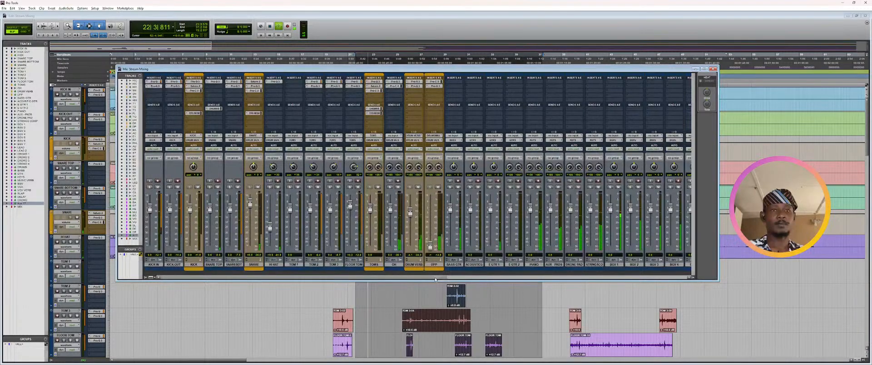
{"action": "left_click_drag", "start_coordinate": [435, 279], "coordinate": [662, 278]}
{"action": "key", "text": "space"}
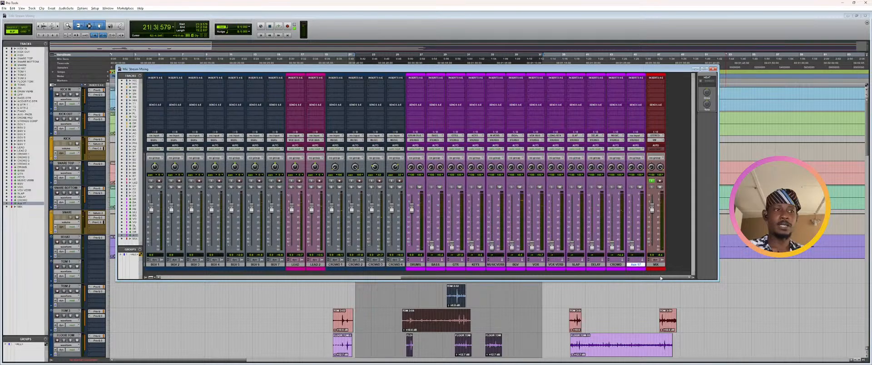
{"action": "left_click_drag", "start_coordinate": [661, 278], "coordinate": [399, 278]}
- During playback, raise the low-cut frequency in the OH track's FabFilter Pro-Q 3 and lower that track's volume slightly
{"action": "key", "text": "space"}
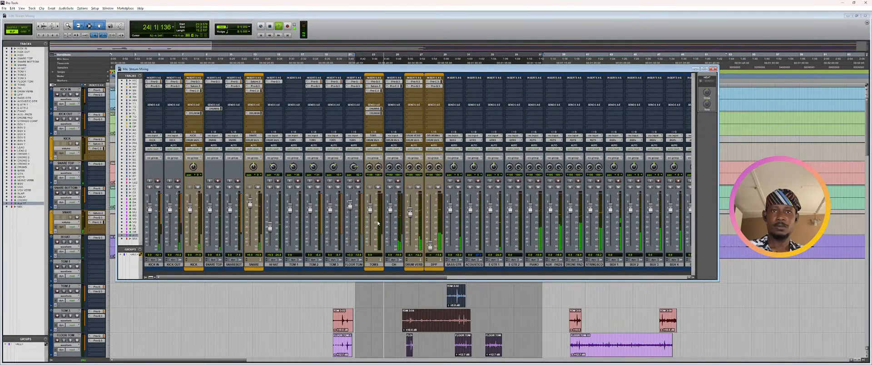
{"action": "left_click", "coordinate": [398, 187]}
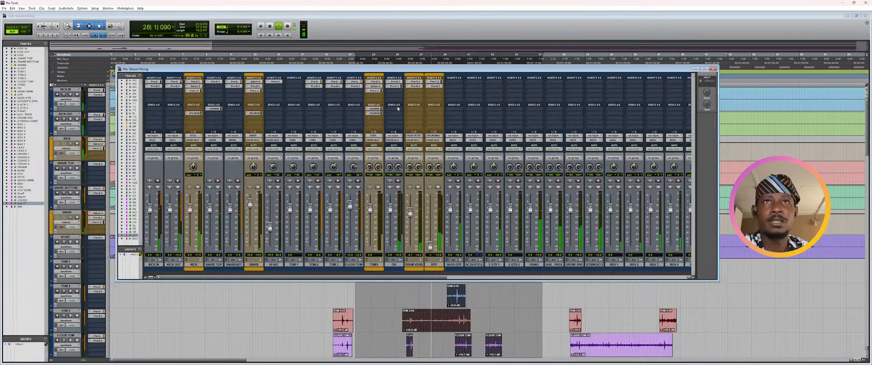
{"action": "left_click", "coordinate": [394, 81]}
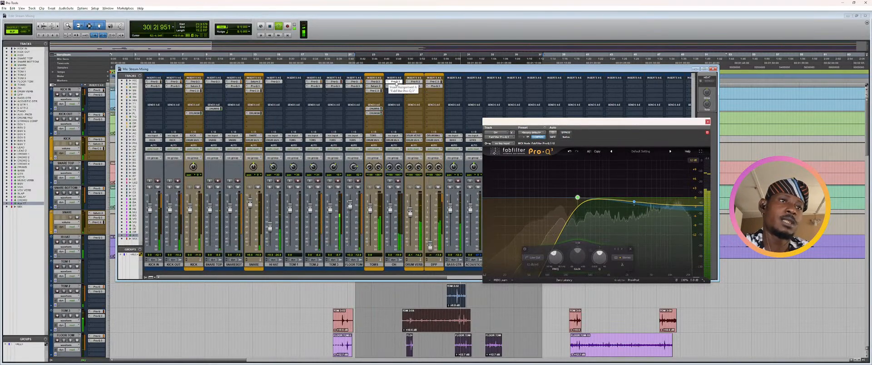
{"action": "left_click_drag", "start_coordinate": [578, 198], "coordinate": [590, 198]}
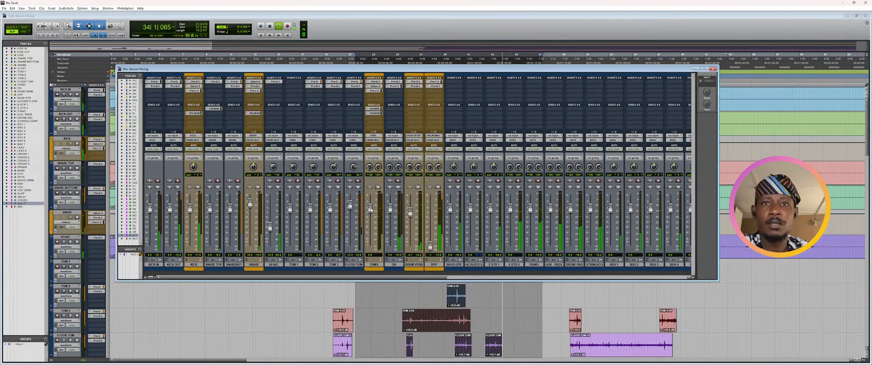
{"action": "left_click_drag", "start_coordinate": [390, 210], "coordinate": [390, 214]}
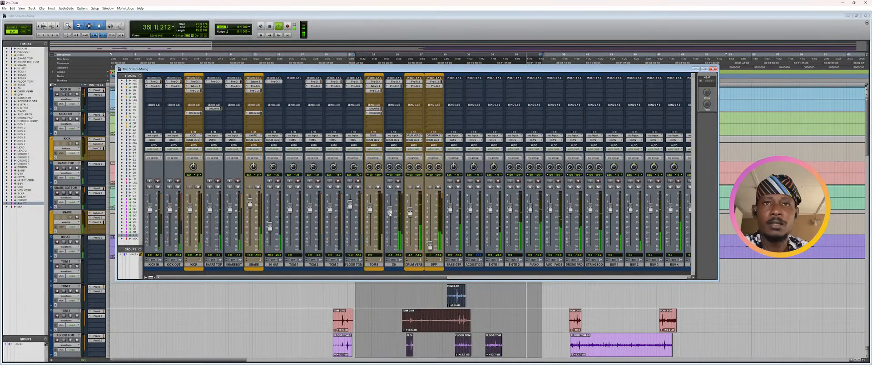
- Raise the volume of the BASS aux track to about the level of the DRUMS aux track
{"action": "scroll", "coordinate": [684, 263], "scroll_direction": "right", "scroll_amount": 10}
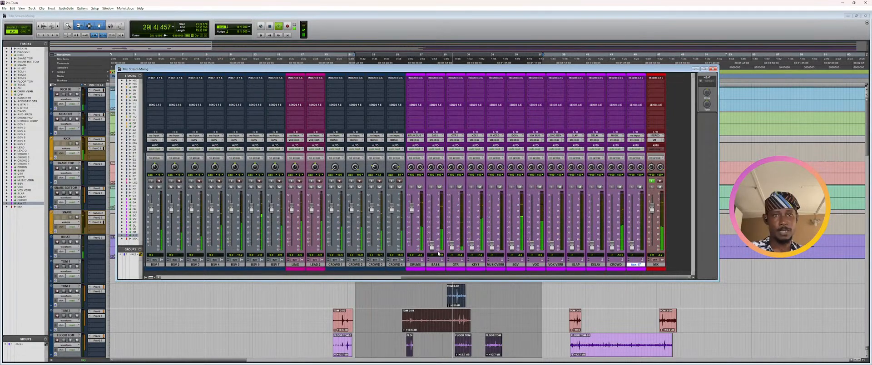
{"action": "scroll", "coordinate": [436, 251], "scroll_direction": "left", "scroll_amount": 1}
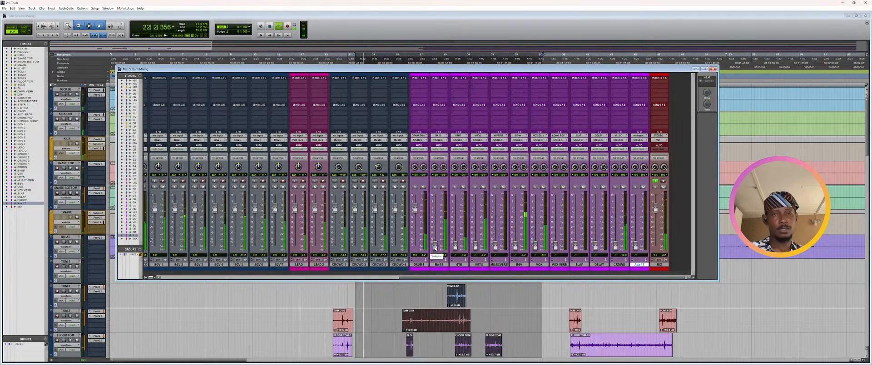
{"action": "left_click_drag", "start_coordinate": [435, 248], "coordinate": [435, 211]}
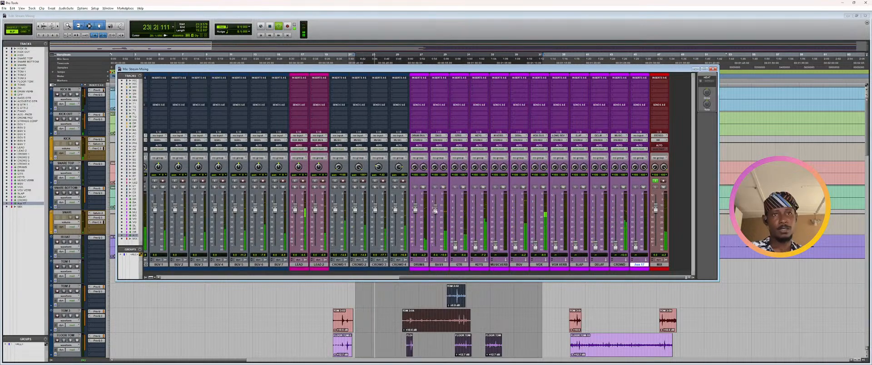
- Solo the BASS GTR track, insert FabFilter Saturn 2 (mono) on it and increase the drive
{"action": "scroll", "coordinate": [436, 211], "scroll_direction": "left", "scroll_amount": 10}
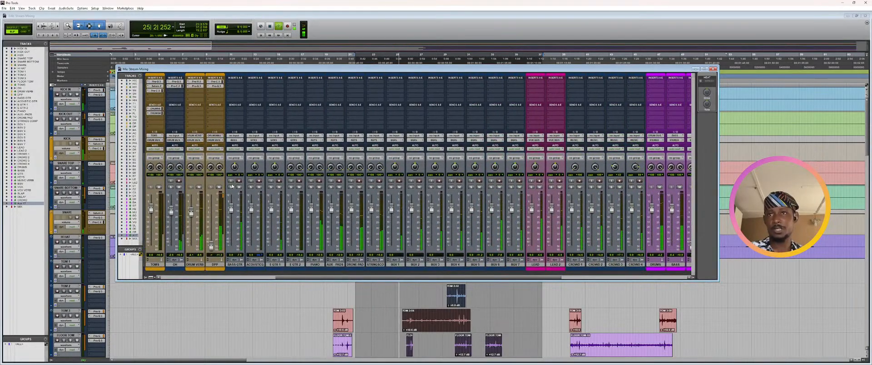
{"action": "left_click", "coordinate": [231, 187]}
{"action": "left_click", "coordinate": [236, 82]}
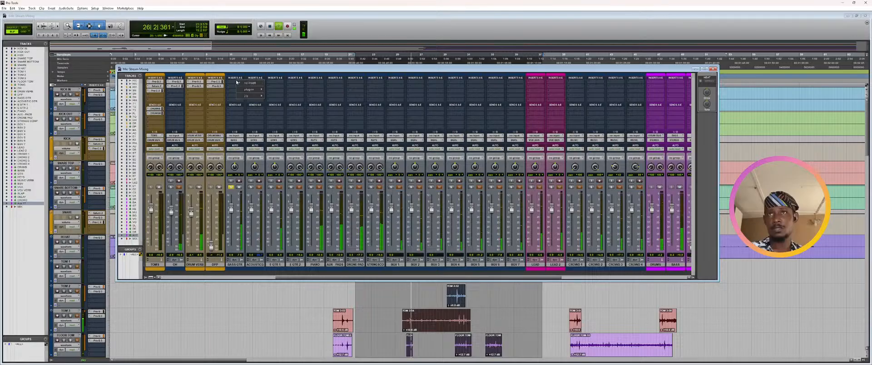
{"action": "mouse_move", "coordinate": [249, 90]}
{"action": "mouse_move", "coordinate": [287, 91]}
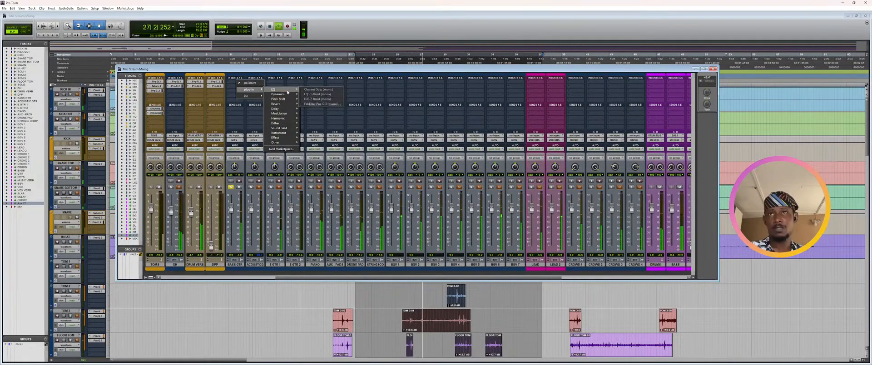
{"action": "mouse_move", "coordinate": [290, 115]}
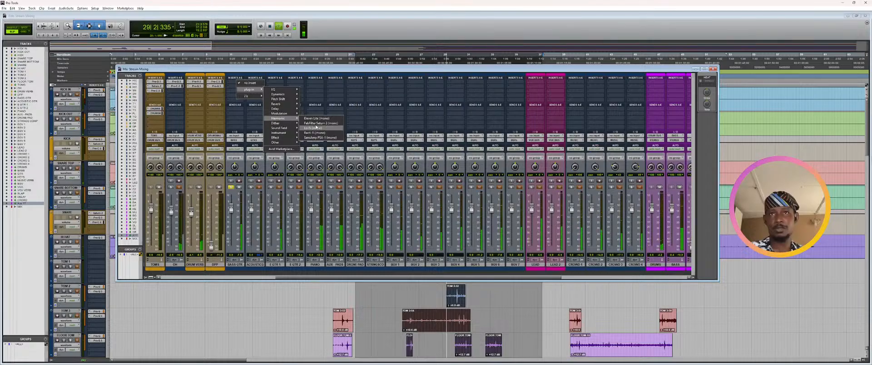
{"action": "left_click", "coordinate": [319, 123]}
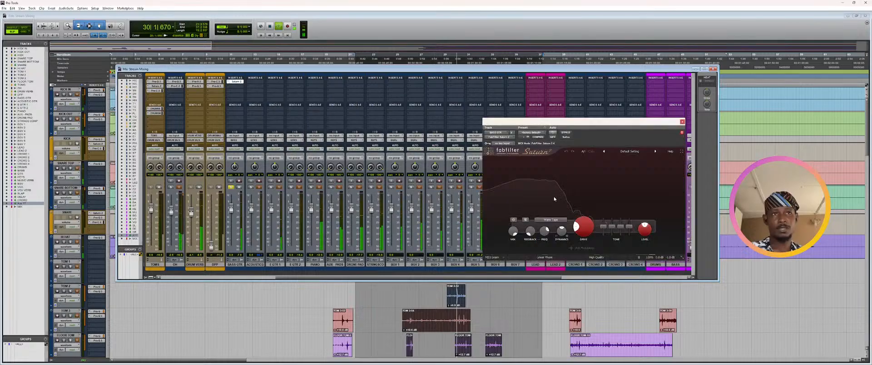
{"action": "left_click_drag", "start_coordinate": [584, 227], "coordinate": [603, 223]}
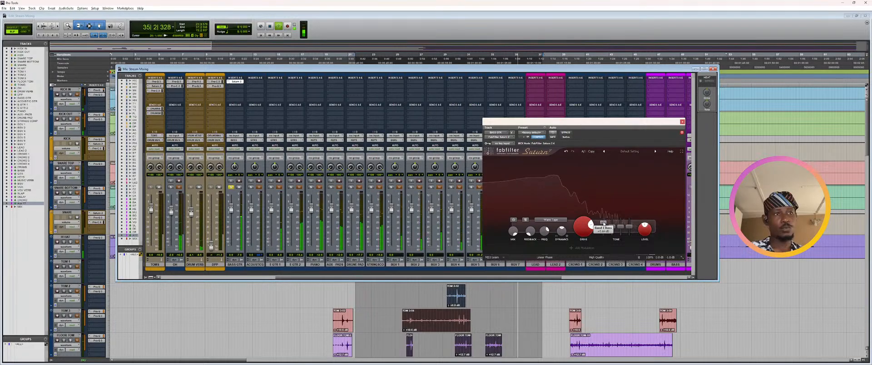
{"action": "left_click", "coordinate": [682, 122]}
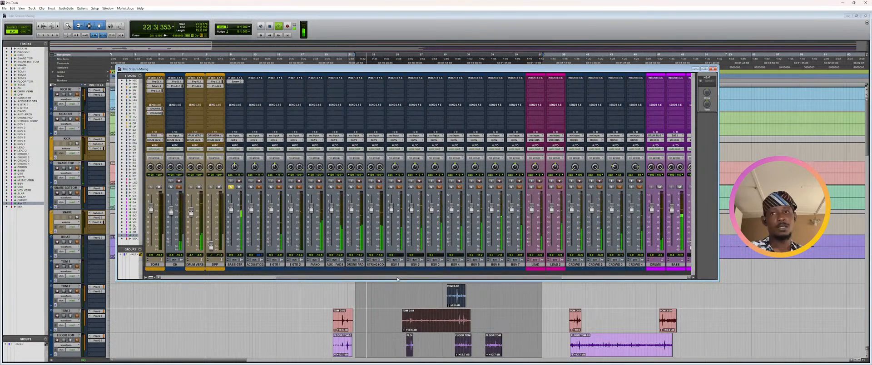
- Insert FabFilter Pro-C 2 (stereo) on the BASS aux track, adjust its threshold and lower the track's volume slightly
{"action": "left_click_drag", "start_coordinate": [397, 278], "coordinate": [412, 278]}
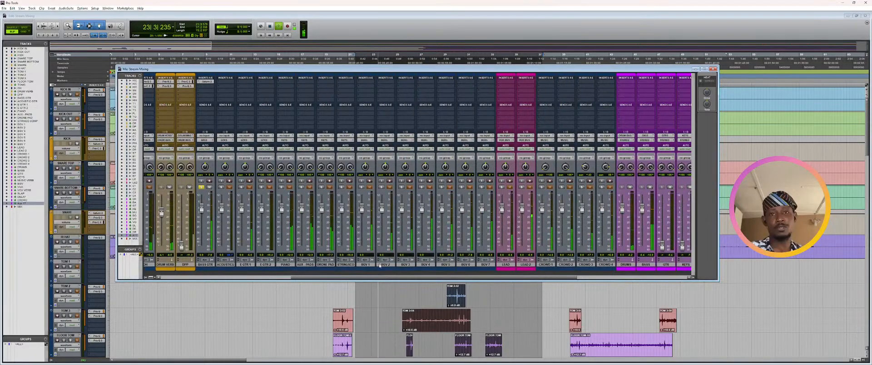
{"action": "scroll", "coordinate": [380, 266], "scroll_direction": "right", "scroll_amount": 5}
{"action": "left_click", "coordinate": [437, 82]}
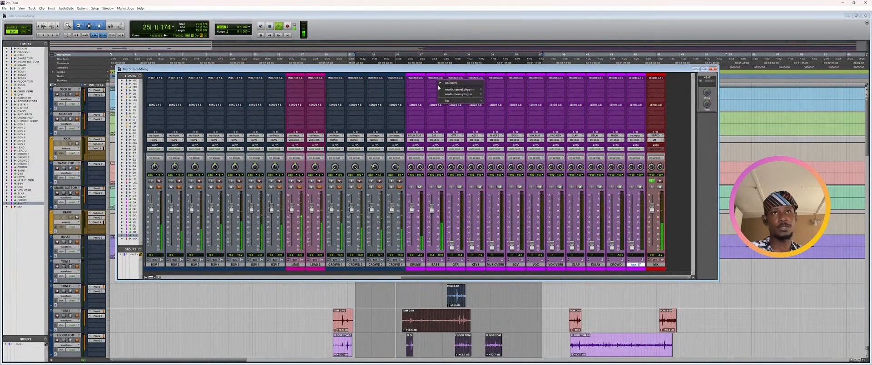
{"action": "mouse_move", "coordinate": [477, 90]}
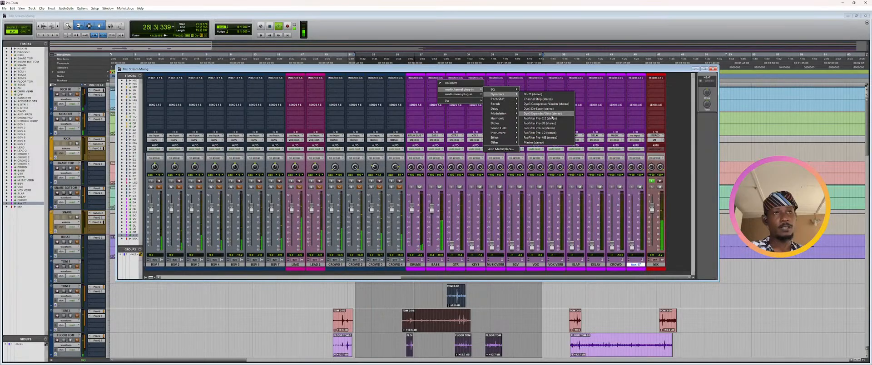
{"action": "left_click", "coordinate": [551, 118]}
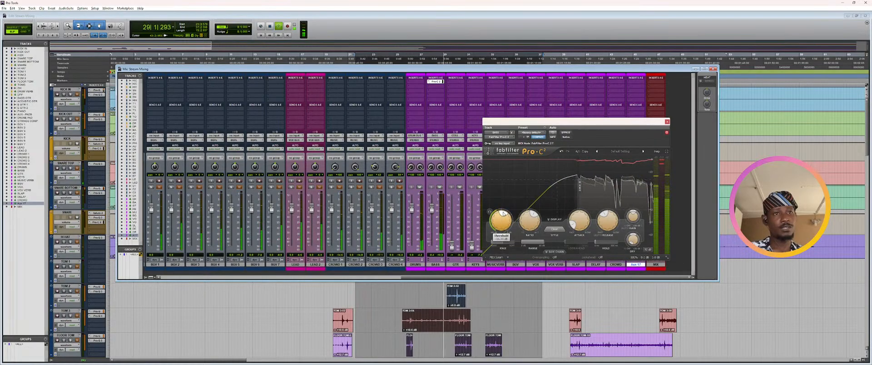
{"action": "left_click_drag", "start_coordinate": [502, 215], "coordinate": [508, 222]}
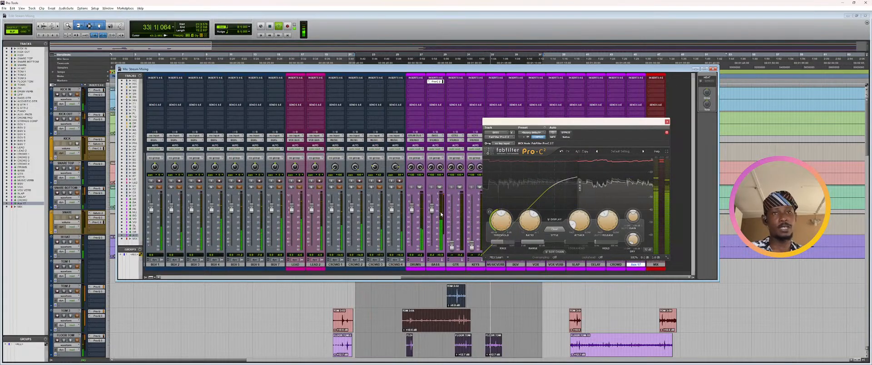
{"action": "left_click_drag", "start_coordinate": [433, 210], "coordinate": [432, 214]}
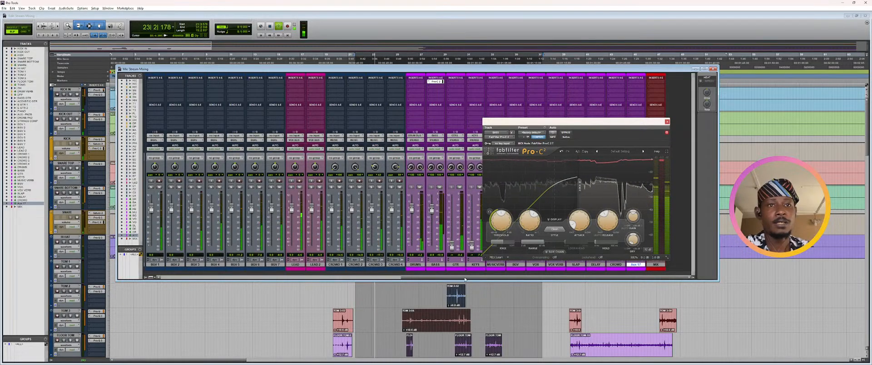
- Raise the volume of the DPP track beside DRUM VERB and lower the TOMS track's volume slightly
{"action": "left_click_drag", "start_coordinate": [422, 278], "coordinate": [287, 279]}
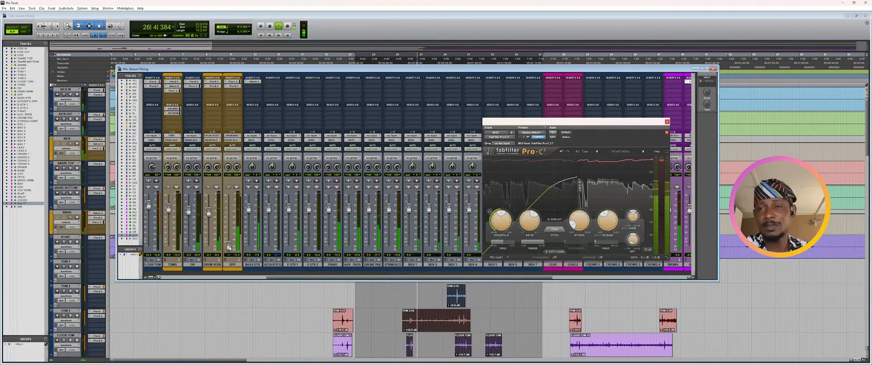
{"action": "left_click_drag", "start_coordinate": [229, 248], "coordinate": [228, 222]}
{"action": "left_click_drag", "start_coordinate": [322, 277], "coordinate": [267, 278]}
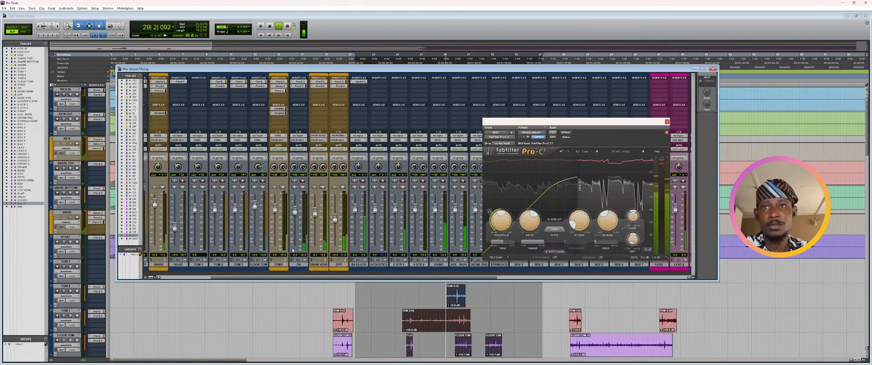
{"action": "left_click_drag", "start_coordinate": [335, 219], "coordinate": [335, 214]}
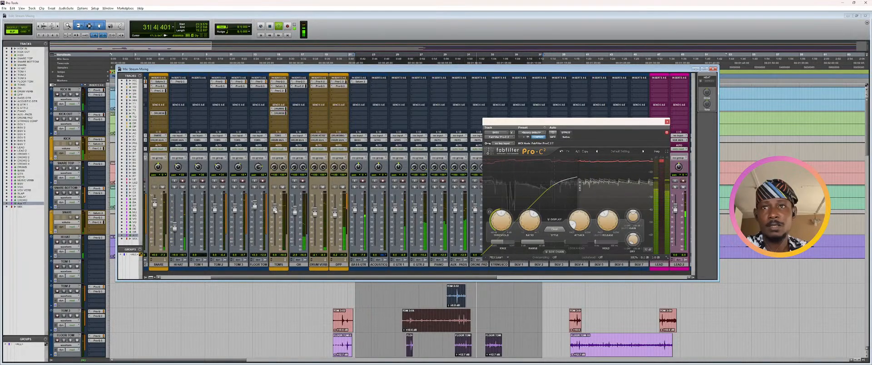
{"action": "left_click_drag", "start_coordinate": [274, 210], "coordinate": [274, 213]}
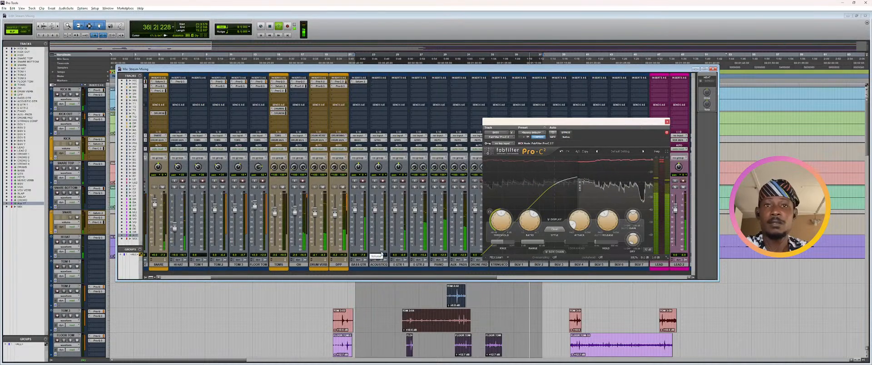
{"action": "left_click_drag", "start_coordinate": [394, 279], "coordinate": [366, 278]}
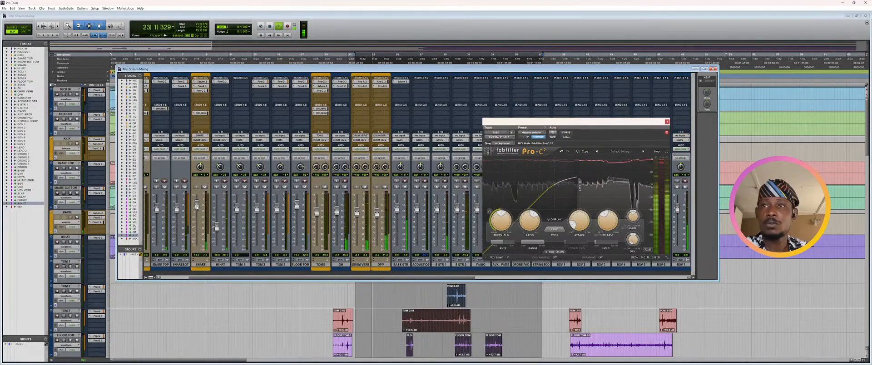
- Insert FabFilter Pro-Q 3 (stereo) after the compressor on the BASS aux track and shape a wide bell cut in the midrange
{"action": "left_click_drag", "start_coordinate": [245, 278], "coordinate": [458, 277]}
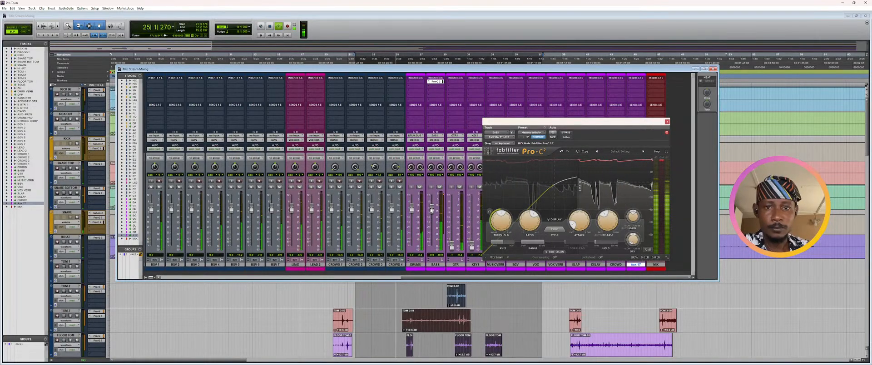
{"action": "left_click", "coordinate": [436, 86]}
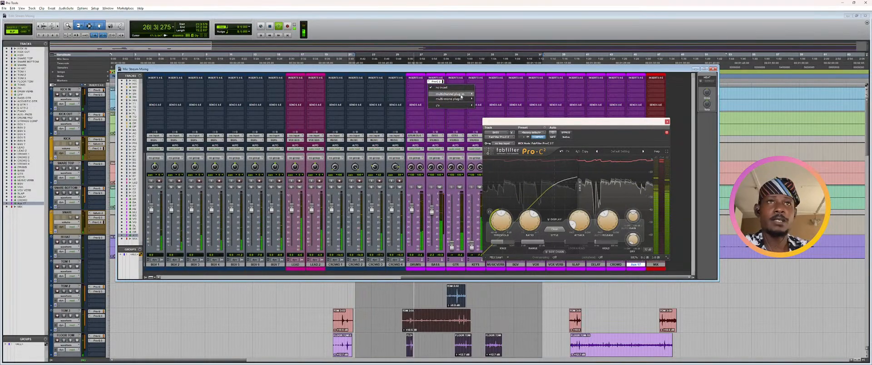
{"action": "mouse_move", "coordinate": [461, 95]}
{"action": "mouse_move", "coordinate": [499, 94]}
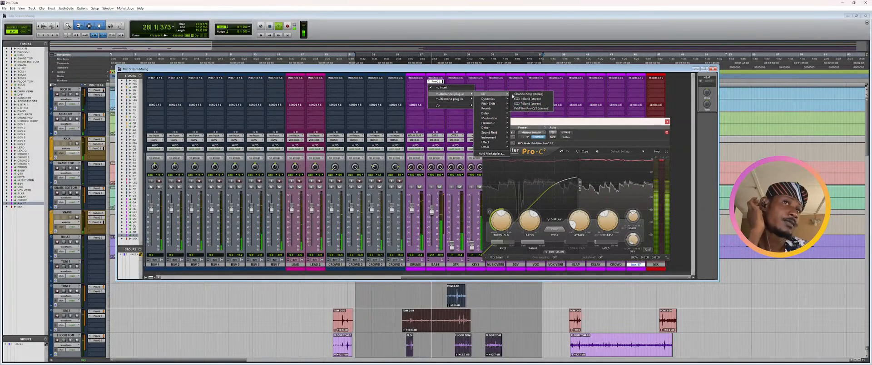
{"action": "left_click", "coordinate": [541, 108]}
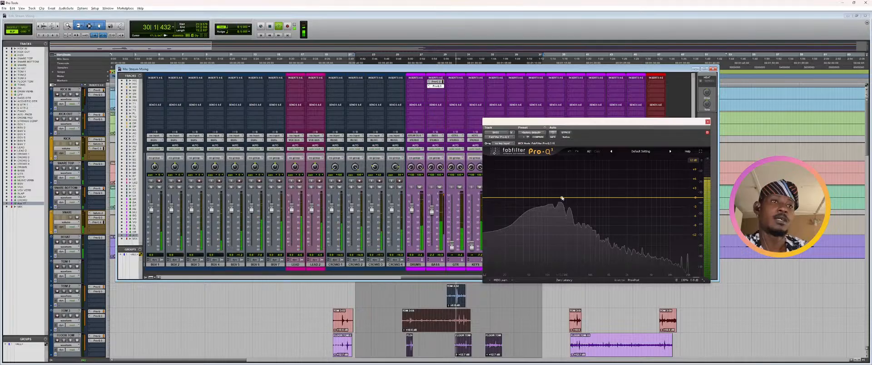
{"action": "left_click_drag", "start_coordinate": [562, 198], "coordinate": [586, 217]}
{"action": "scroll", "coordinate": [586, 217], "scroll_direction": "down", "scroll_amount": 3}
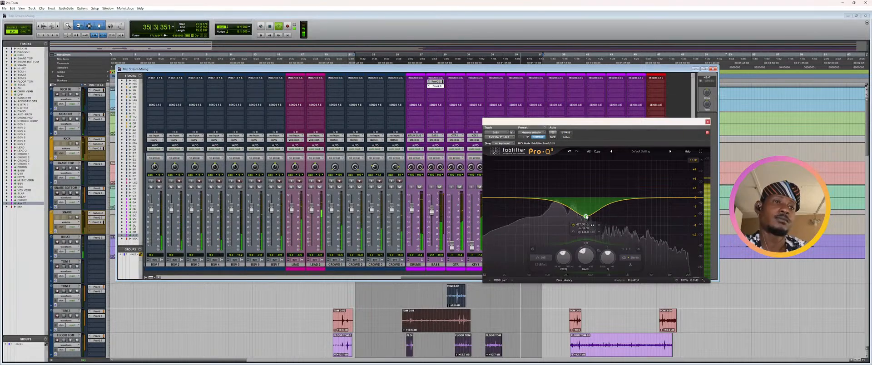
{"action": "scroll", "coordinate": [585, 217], "scroll_direction": "up", "scroll_amount": 2}
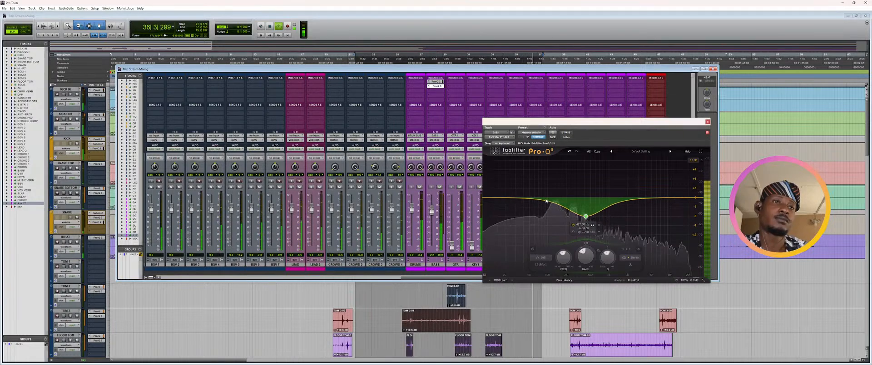
- Add a low-frequency bell boost and a low cut at 30 Hz in the BASS track's Pro-Q 3, reduce the boost, and close the plug-in
{"action": "left_click_drag", "start_coordinate": [546, 201], "coordinate": [541, 187]}
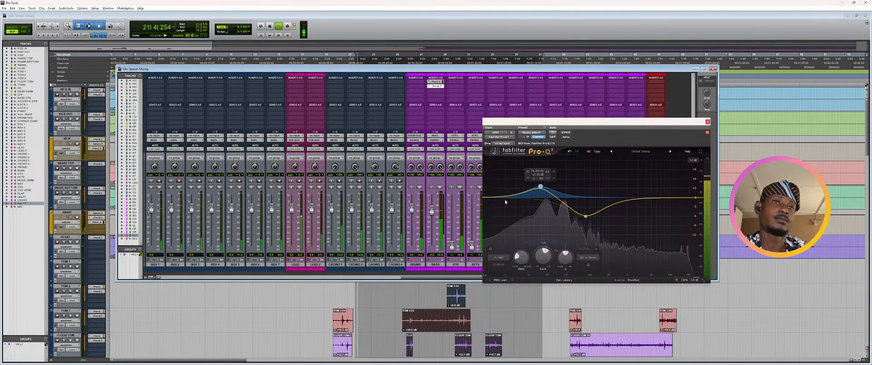
{"action": "left_click", "coordinate": [487, 197]}
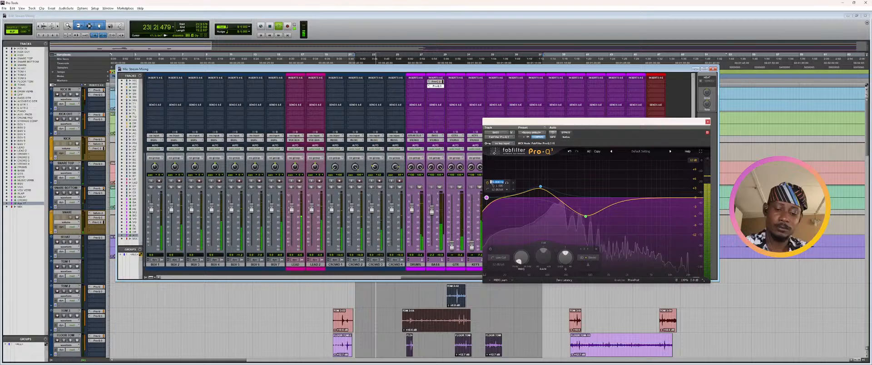
{"action": "type", "text": "30"}
{"action": "key", "text": "Return"}
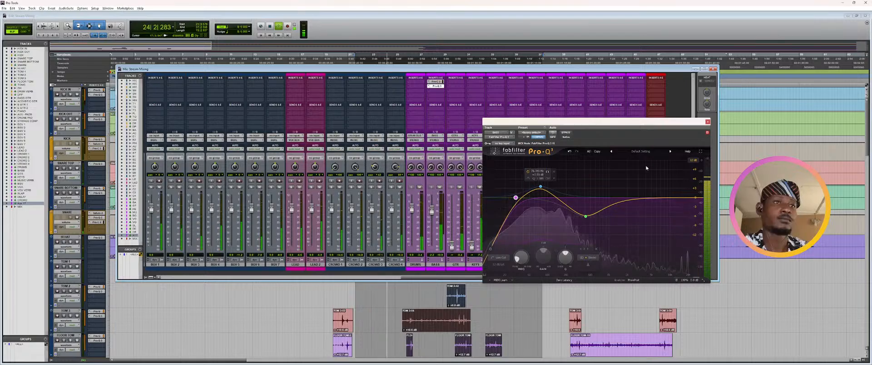
{"action": "left_click_drag", "start_coordinate": [541, 186], "coordinate": [538, 192]}
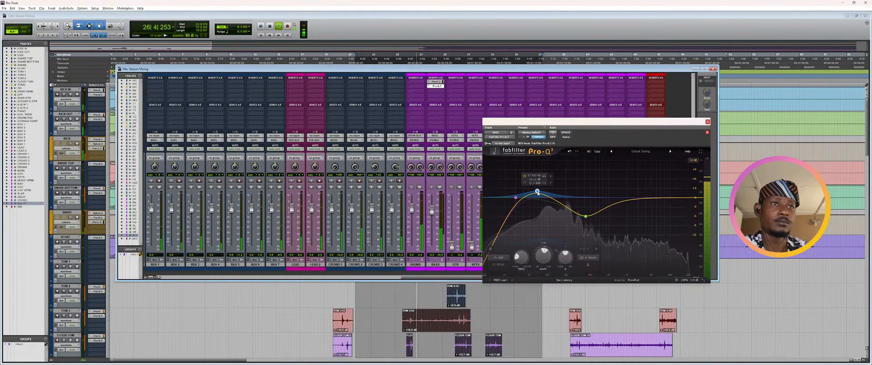
{"action": "left_click", "coordinate": [708, 122]}
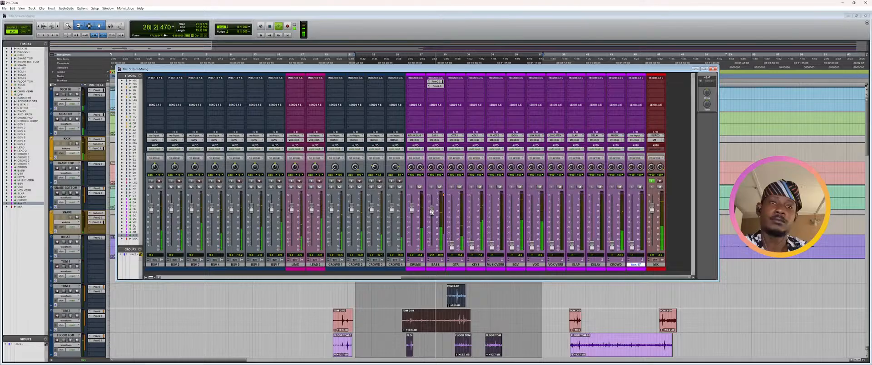
- Rebalance the DRUMS and BASS aux tracks by pulling their faders down and bringing them back up slightly below their previous levels
{"action": "left_click_drag", "start_coordinate": [432, 211], "coordinate": [432, 212]}
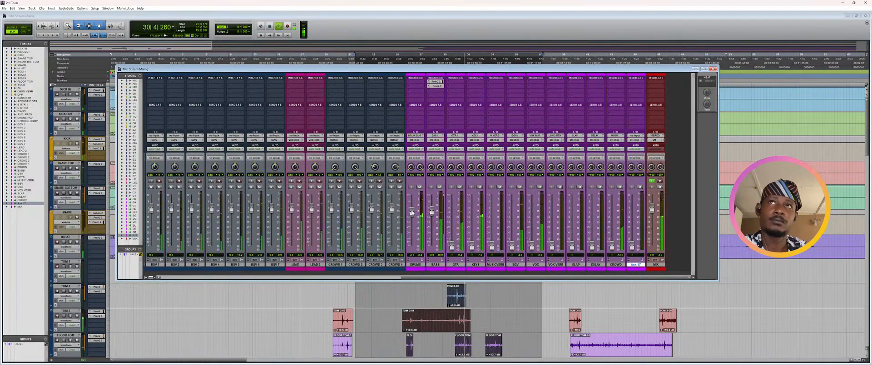
{"action": "left_click_drag", "start_coordinate": [412, 209], "coordinate": [413, 213]}
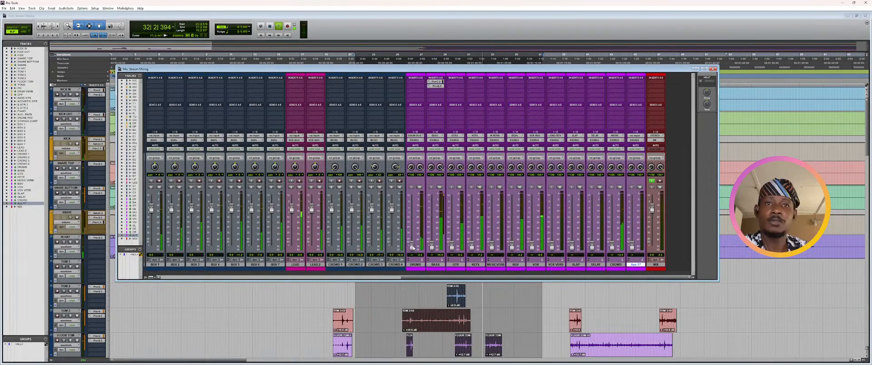
{"action": "left_click_drag", "start_coordinate": [412, 246], "coordinate": [412, 214]}
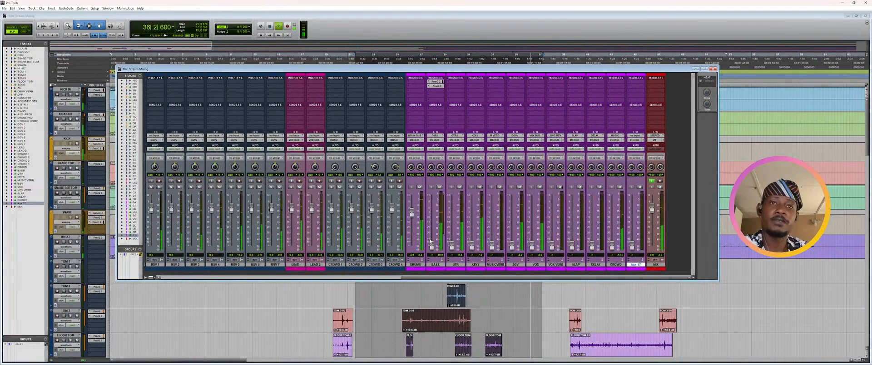
{"action": "left_click_drag", "start_coordinate": [430, 241], "coordinate": [431, 230]}
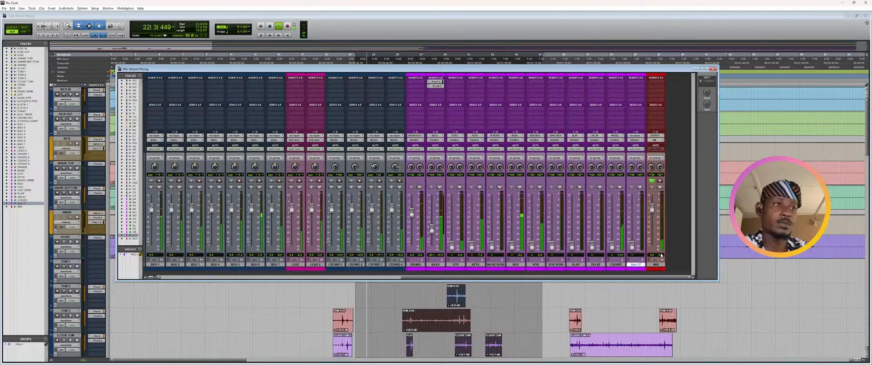
{"action": "left_click_drag", "start_coordinate": [432, 229], "coordinate": [431, 215]}
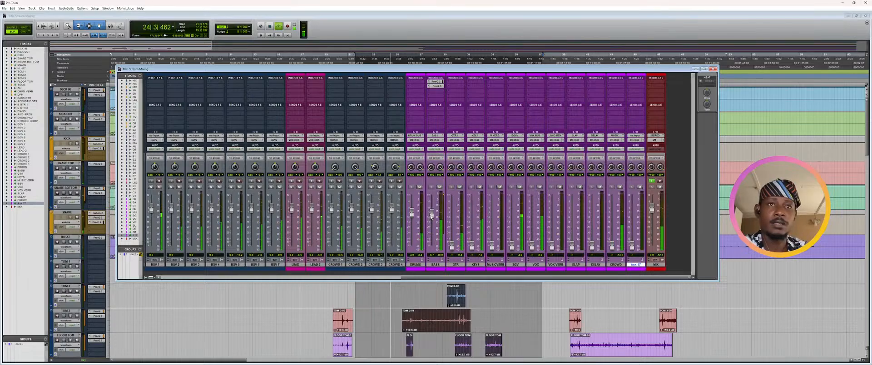
- Mute the DRUMS and BASS aux tracks, raise the GTR aux track's volume, and stop playback at the instrument tracks
{"action": "left_click", "coordinate": [440, 188]}
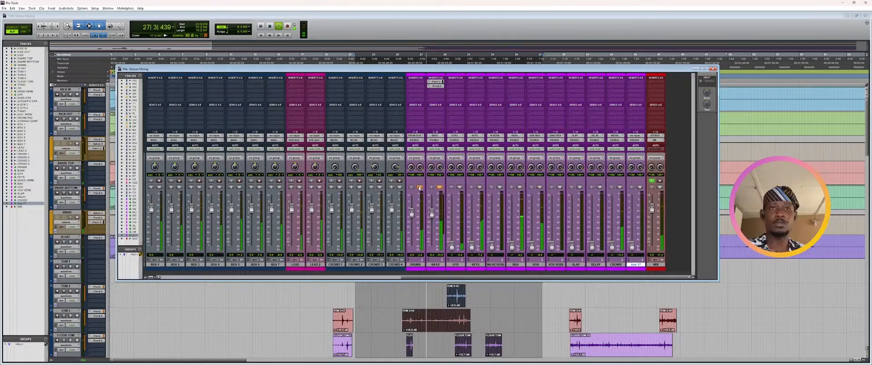
{"action": "left_click_drag", "start_coordinate": [451, 246], "coordinate": [452, 209]}
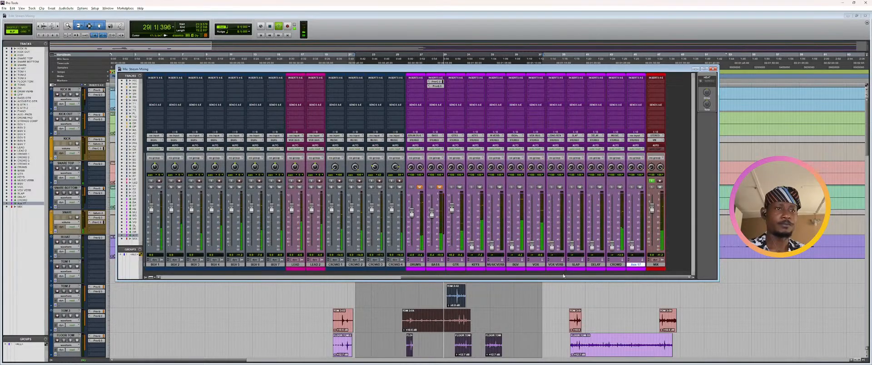
{"action": "left_click_drag", "start_coordinate": [565, 278], "coordinate": [275, 279]}
{"action": "key", "text": "space"}
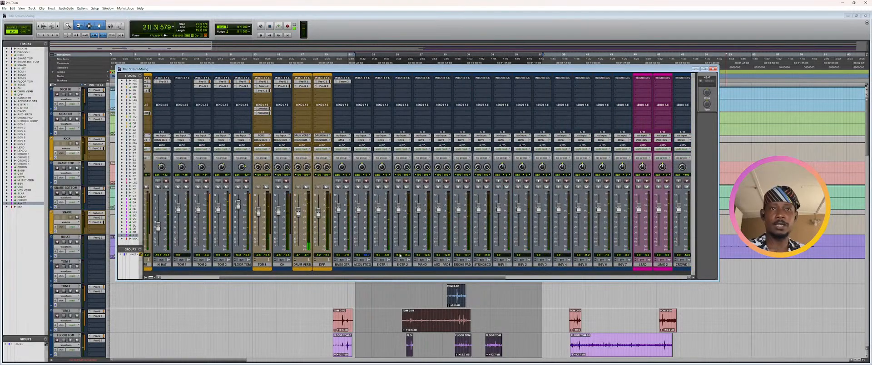
- Select the passage from about bar 21 up to the E GTR 2 entry, solo E GTR 1 and play it
{"action": "key", "text": "ctrl+equal"}
{"action": "scroll", "coordinate": [434, 159], "scroll_direction": "down", "scroll_amount": 6}
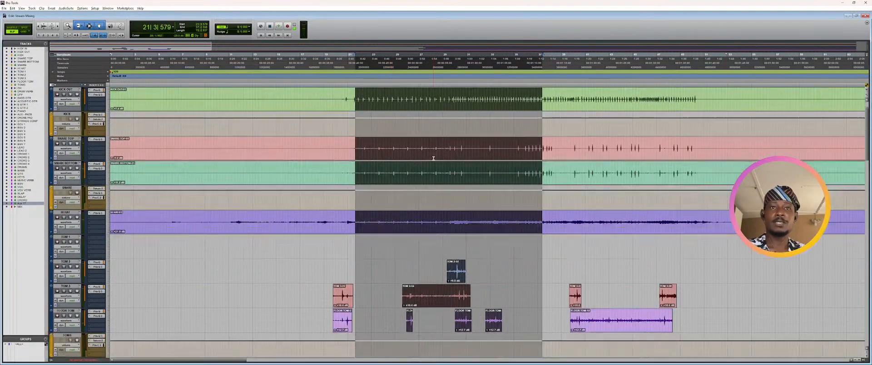
{"action": "scroll", "coordinate": [435, 159], "scroll_direction": "down", "scroll_amount": 7}
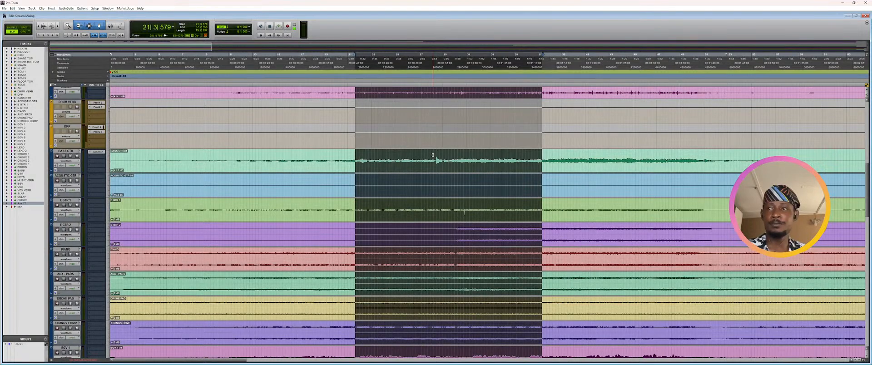
{"action": "left_click", "coordinate": [326, 229]}
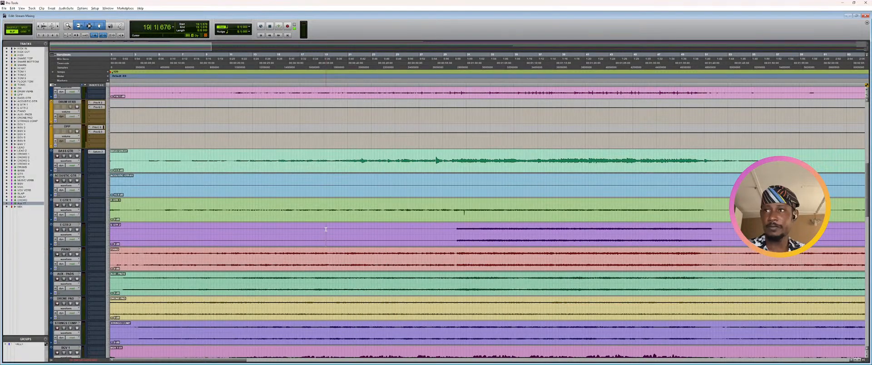
{"action": "left_click_drag", "start_coordinate": [352, 74], "coordinate": [456, 74]}
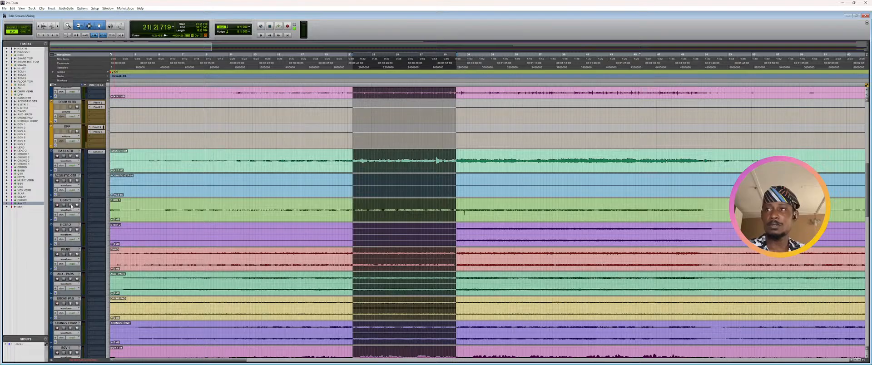
{"action": "key", "text": "space"}
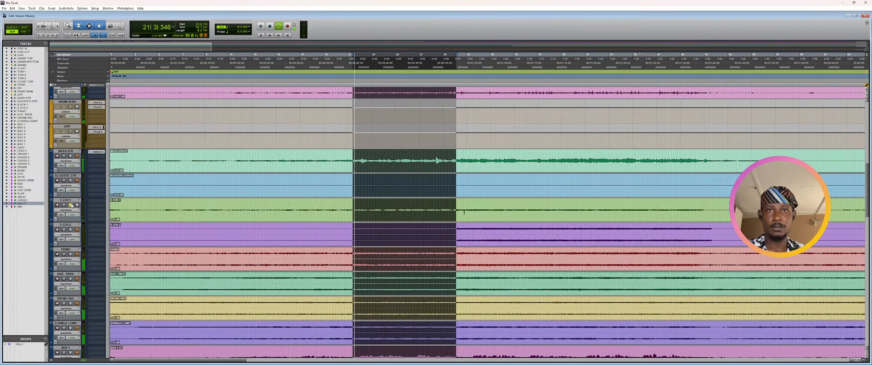
- Adjust the panning of the soloed E GTR 1 track in the mixer
{"action": "key", "text": "ctrl+equal"}
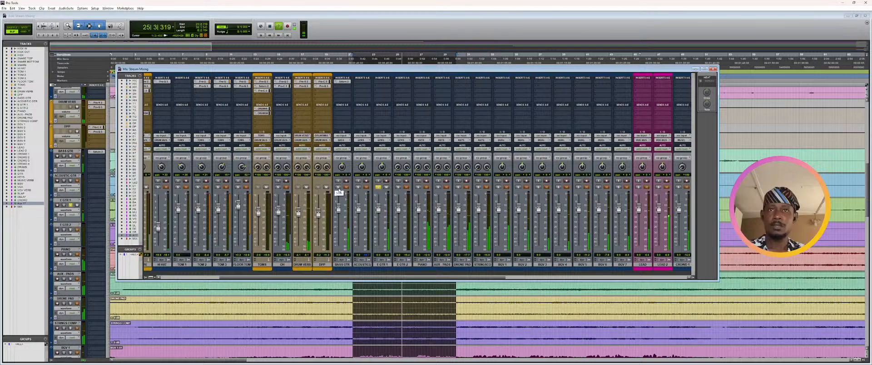
{"action": "left_click", "coordinate": [382, 15]}
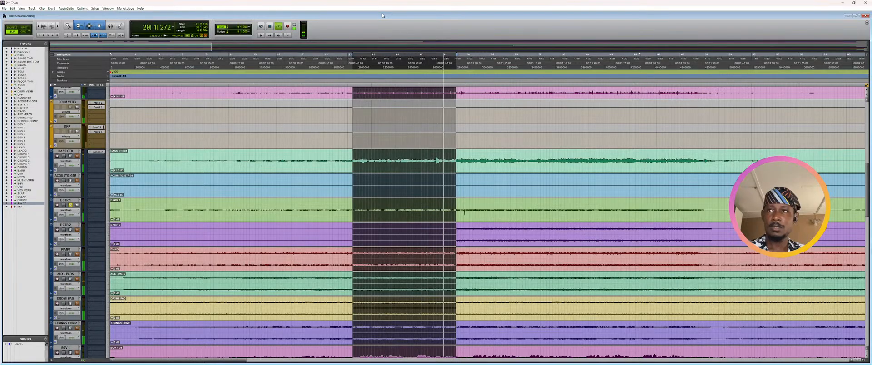
{"action": "key", "text": "ctrl+equal"}
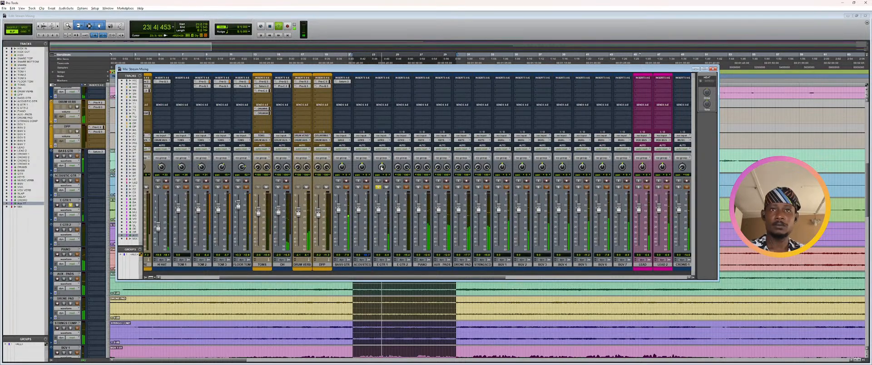
{"action": "left_click_drag", "start_coordinate": [381, 166], "coordinate": [383, 170]}
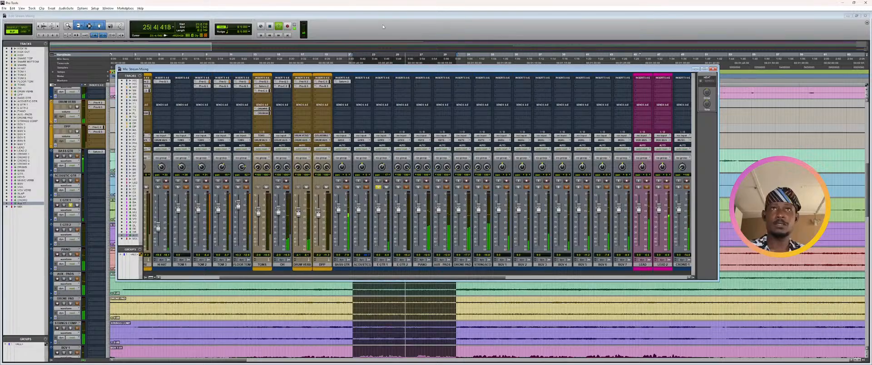
- Loop playback over a short passage around bars 30 and 31 to check the noise on E GTR 1
{"action": "key", "text": "ctrl+equal"}
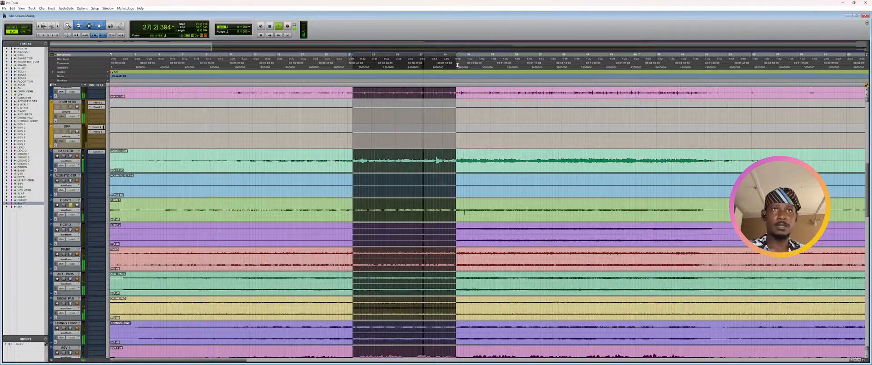
{"action": "mouse_move", "coordinate": [460, 69]}
{"action": "left_mouse_down"}
{"action": "mouse_move", "coordinate": [469, 73]}
{"action": "mouse_move", "coordinate": [459, 58]}
{"action": "left_mouse_up"}
{"action": "key", "text": "ctrl+equal"}
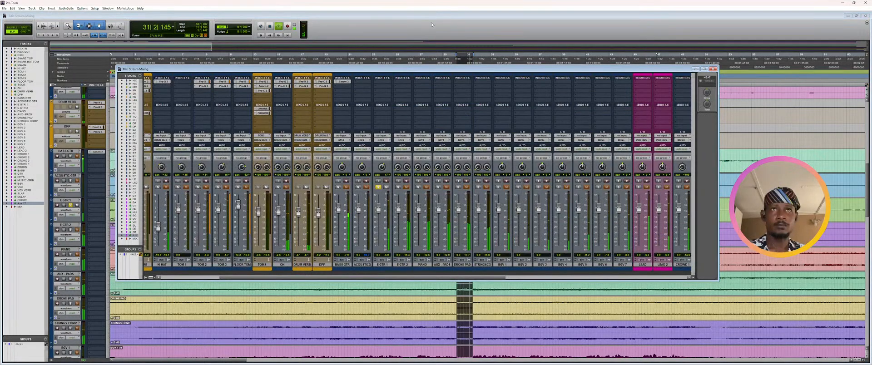
{"action": "key", "text": "ctrl+equal"}
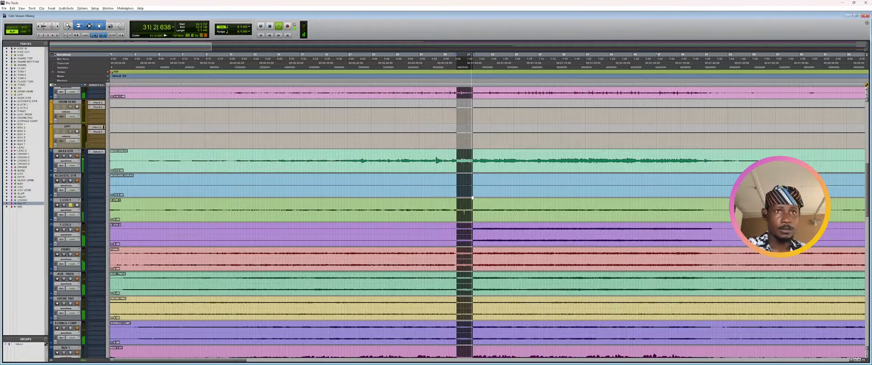
- Stop playback and delete the tiny section containing the audio spike on the E GTR 1 clip in bar 30
{"action": "key", "text": "ctrl+bracketleft"}
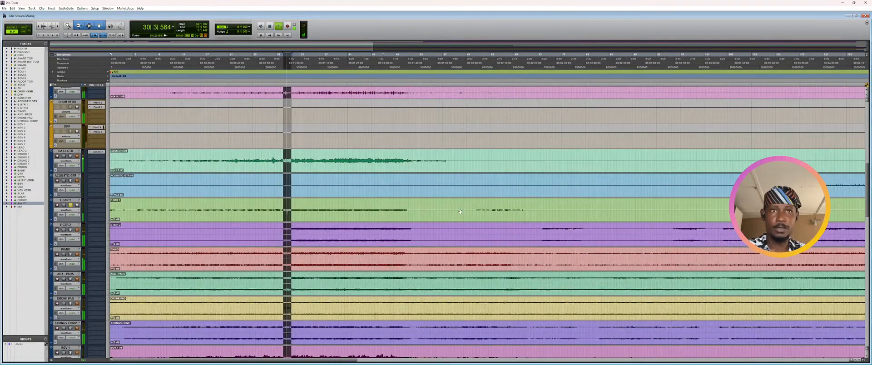
{"action": "key", "text": "ctrl+bracketright"}
{"action": "key", "text": "ctrl+bracketright"}
{"action": "key", "text": "ctrl+bracketright"}
{"action": "key", "text": "ctrl+bracketright"}
{"action": "key", "text": "ctrl+bracketright"}
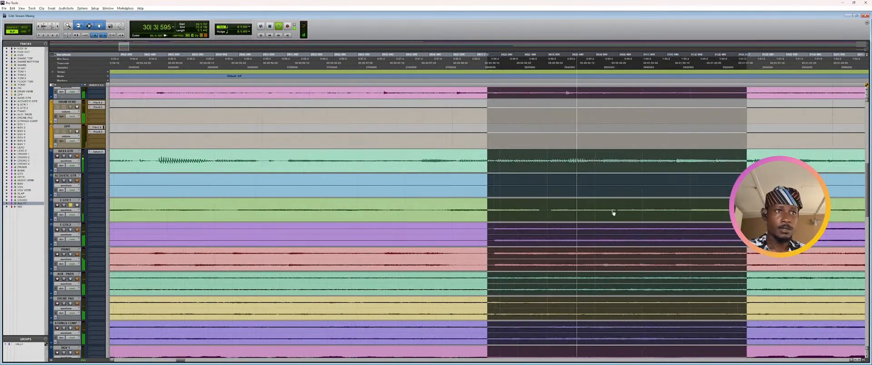
{"action": "key", "text": "space"}
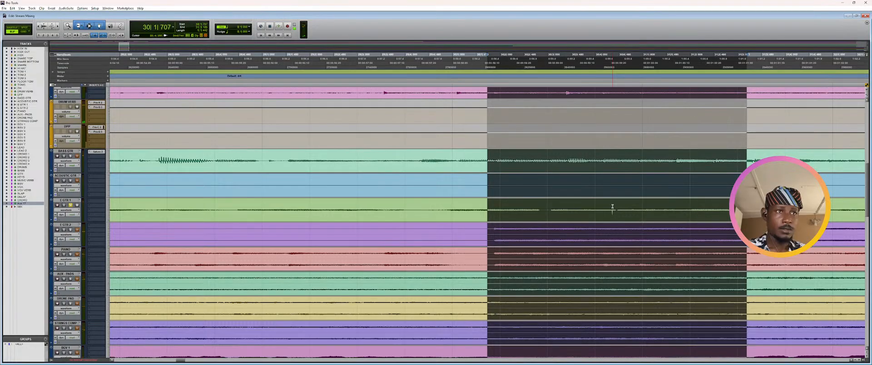
{"action": "left_click", "coordinate": [612, 207]}
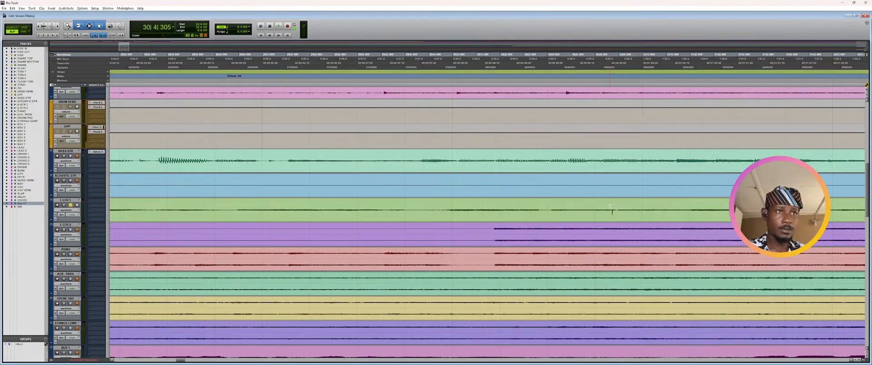
{"action": "left_click_drag", "start_coordinate": [612, 206], "coordinate": [612, 206]}
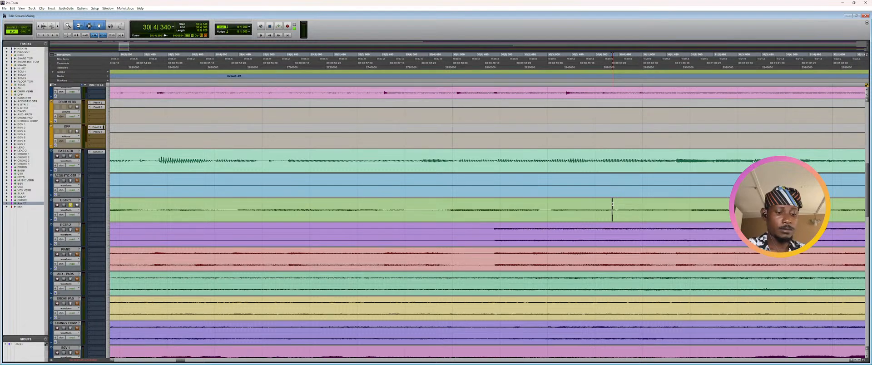
{"action": "key", "text": "Delete"}
- Play the edited E GTR 1 passage from bar 30 and extend the looped selection into bar 31
{"action": "left_click", "coordinate": [495, 67]}
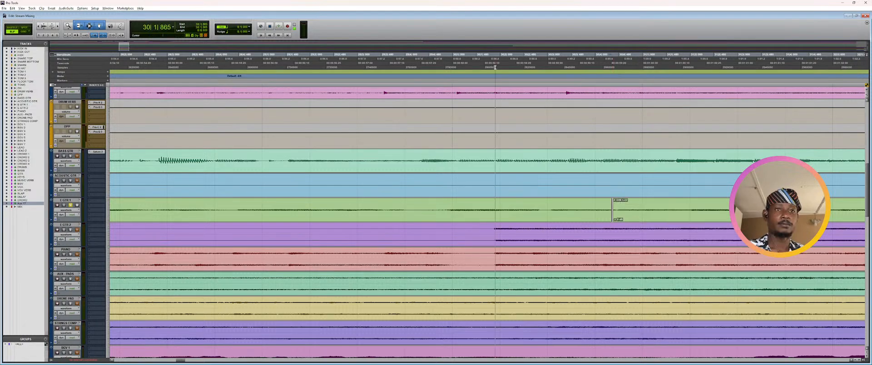
{"action": "left_click_drag", "start_coordinate": [495, 67], "coordinate": [655, 56]}
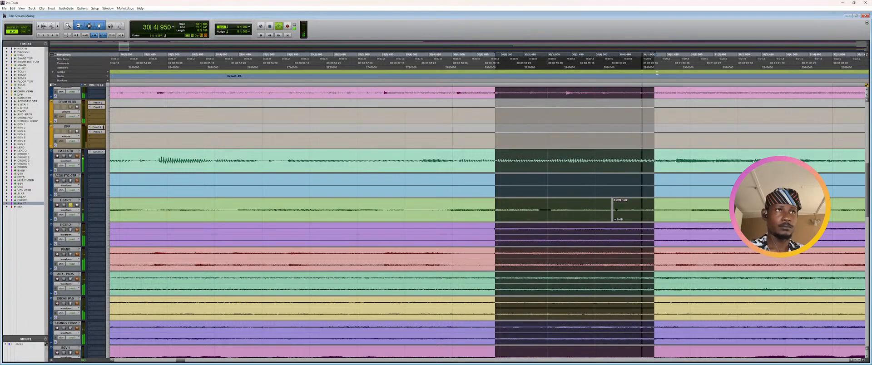
{"action": "key", "text": "space"}
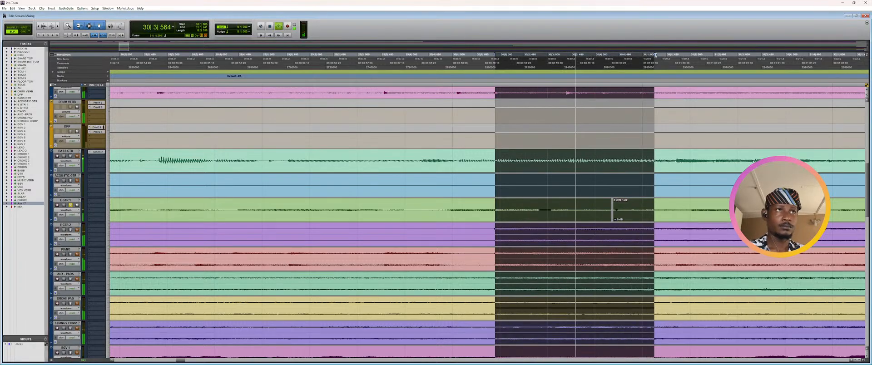
{"action": "left_click_drag", "start_coordinate": [655, 55], "coordinate": [809, 56]}
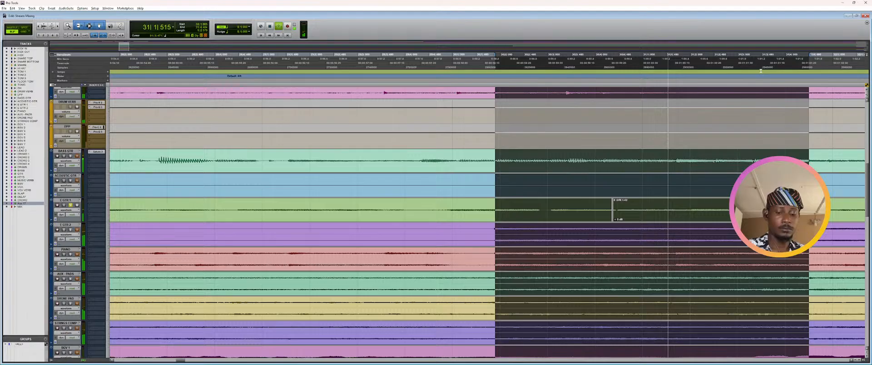
{"action": "key", "text": "r"}
{"action": "key", "text": "r"}
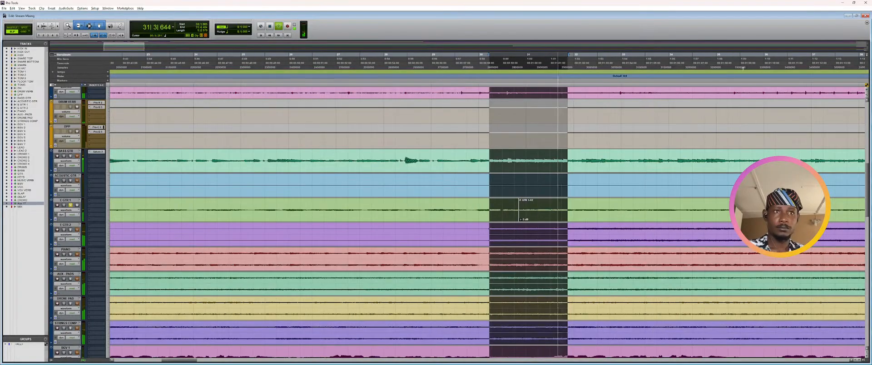
- Extend the loop selection from bar 30 to about bar 51 and play it back with the mixer open
{"action": "key", "text": "r"}
{"action": "key", "text": "r"}
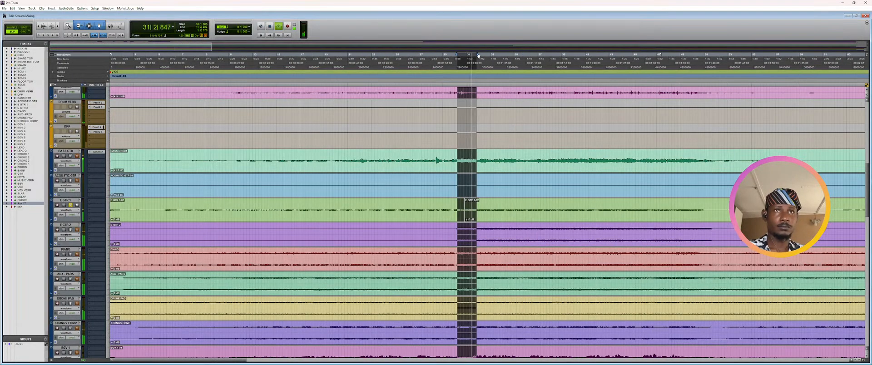
{"action": "left_click_drag", "start_coordinate": [477, 55], "coordinate": [713, 80]}
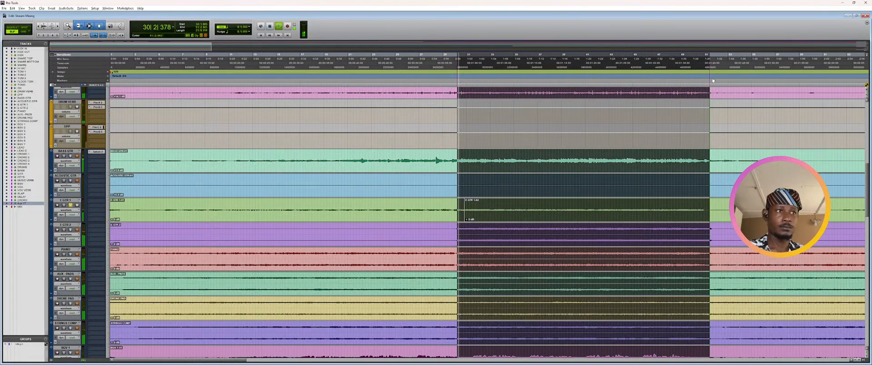
{"action": "key", "text": "ctrl+equal"}
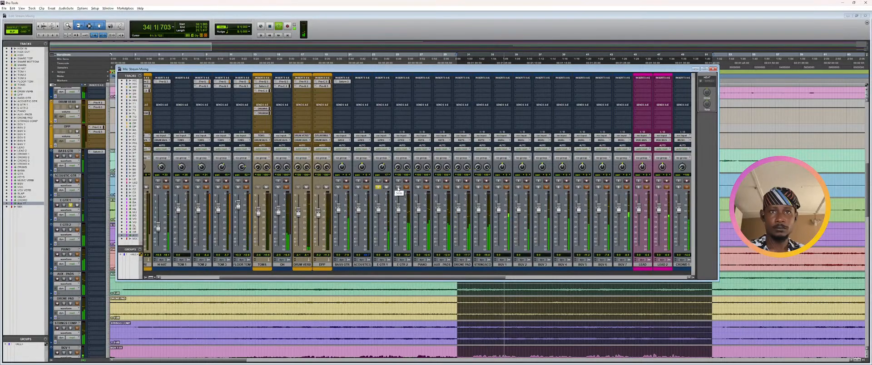
{"action": "key", "text": "space"}
{"action": "key", "text": "space"}
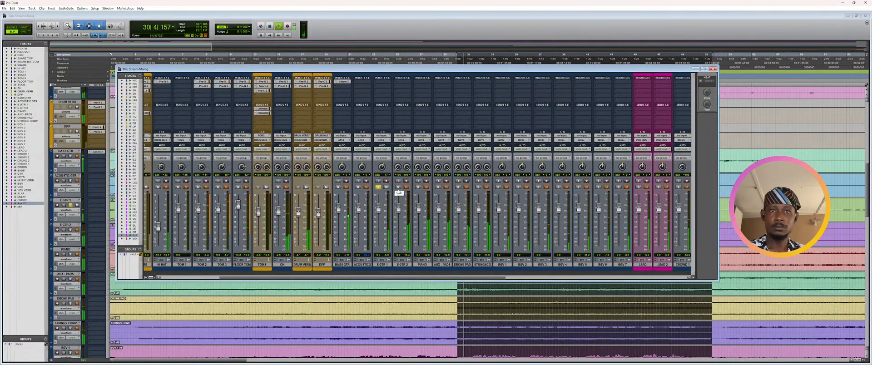
{"action": "key", "text": "space"}
- Move the mixer clear of the timeline and loop playback over a new selection from bar 30 to about bar 52
{"action": "left_click_drag", "start_coordinate": [406, 69], "coordinate": [420, 126]}
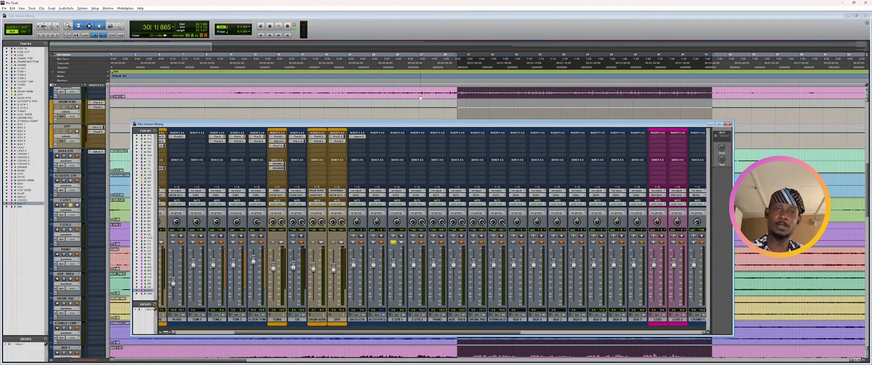
{"action": "key", "text": "ctrl+equal"}
{"action": "key", "text": "space"}
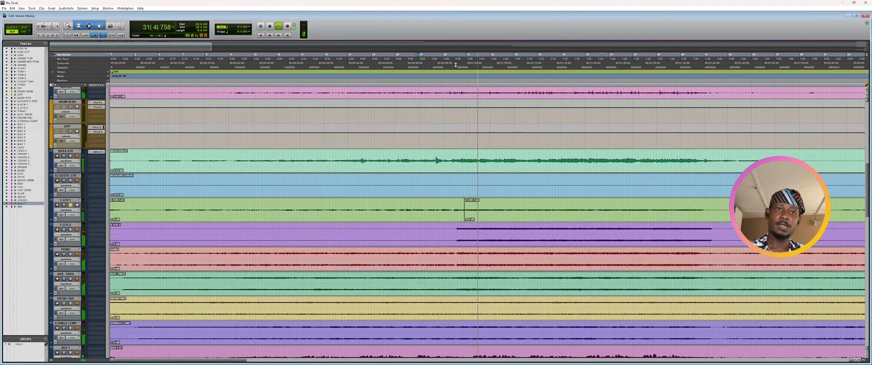
{"action": "left_click_drag", "start_coordinate": [453, 65], "coordinate": [722, 75]}
{"action": "key", "text": "space"}
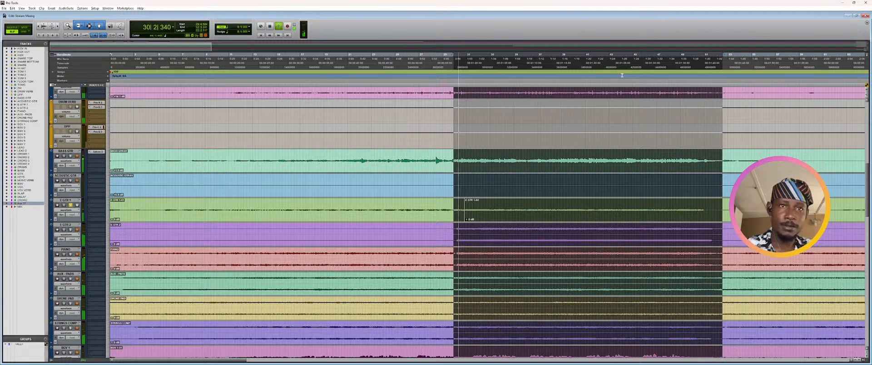
{"action": "key", "text": "ctrl+equal"}
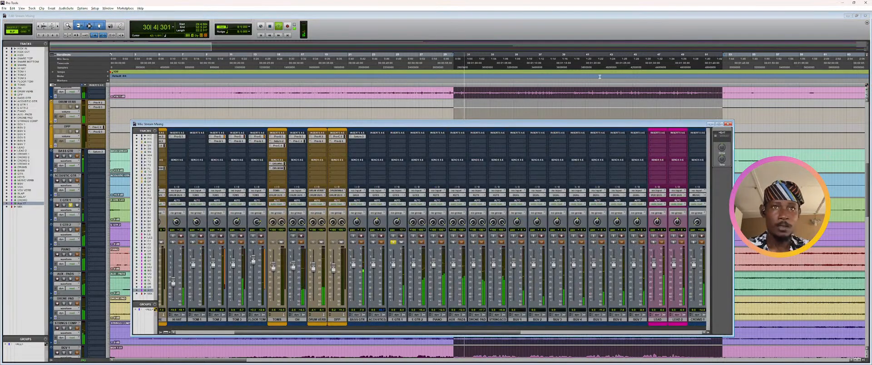
- Solo E GTR 2 together with E GTR 1 and insert a stereo FabFilter Pro-Q 3 on E GTR 2
{"action": "left_click", "coordinate": [413, 242]}
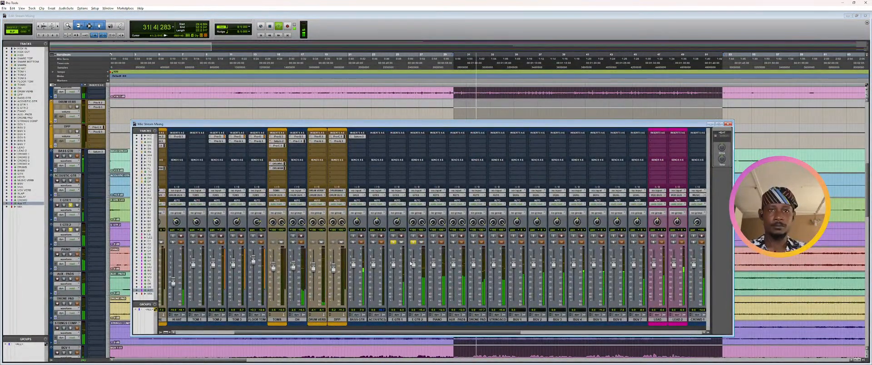
{"action": "key", "text": "space"}
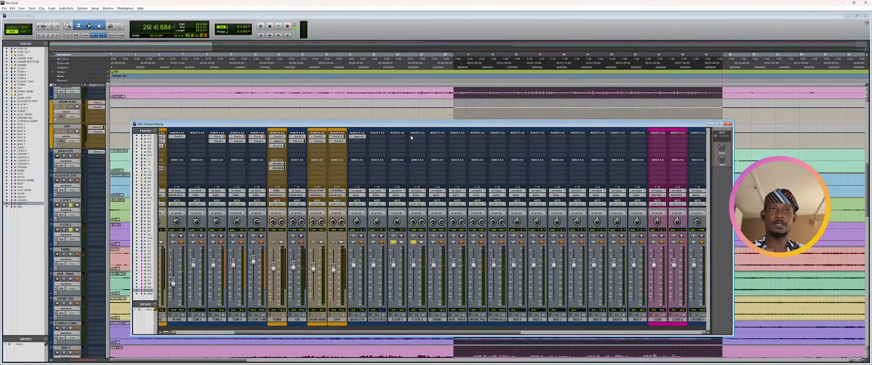
{"action": "left_click", "coordinate": [411, 137]}
{"action": "mouse_move", "coordinate": [477, 150]}
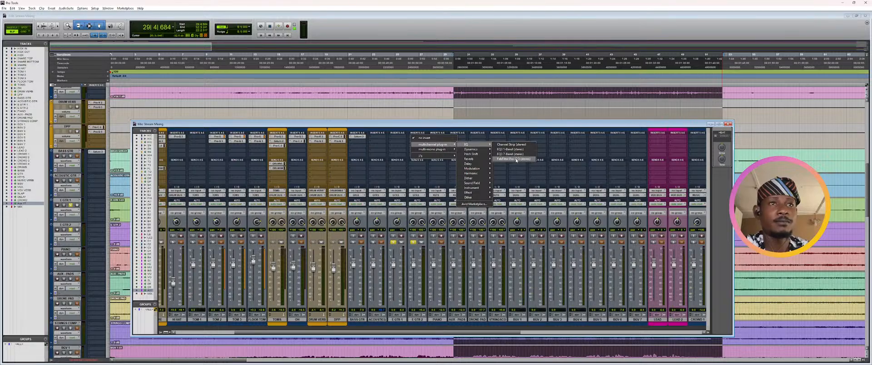
{"action": "left_click", "coordinate": [516, 160]}
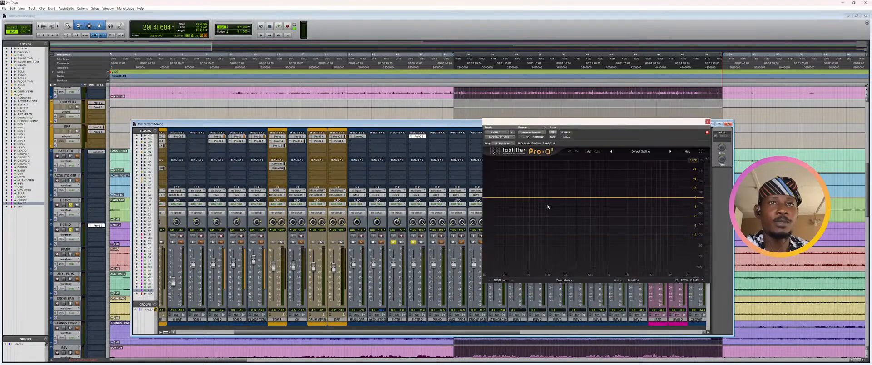
- Add a gentle bell cut at the upper-mid peak of E GTR 2 in Pro-Q 3, fine-tuning its frequency during playback
{"action": "key", "text": "space"}
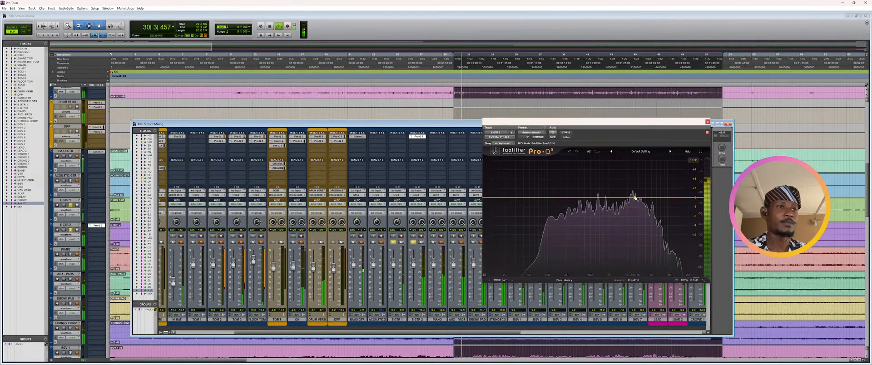
{"action": "key", "text": "space"}
{"action": "left_click", "coordinate": [636, 199]}
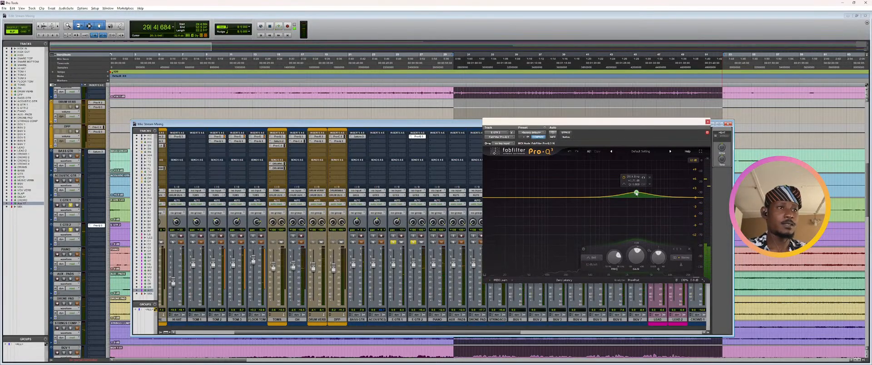
{"action": "left_click_drag", "start_coordinate": [636, 201], "coordinate": [636, 202]}
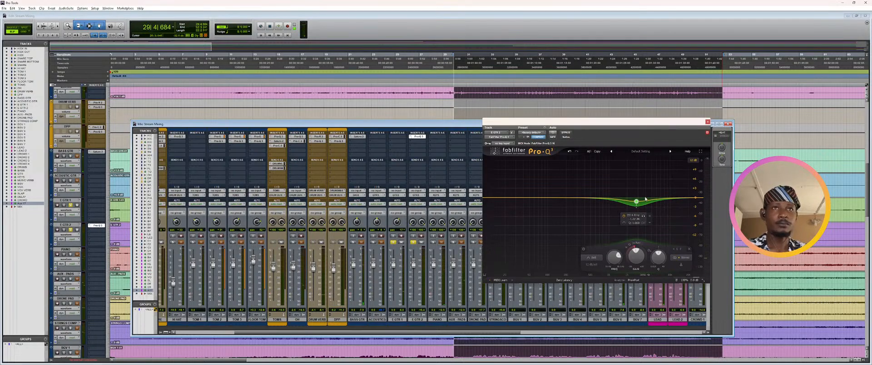
{"action": "key", "text": "space"}
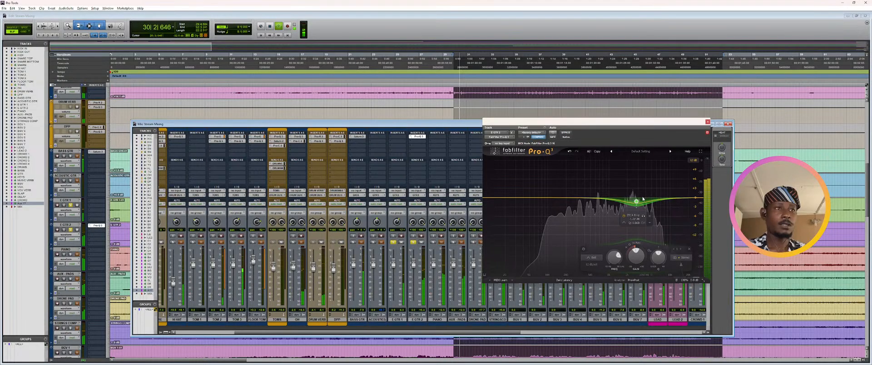
{"action": "left_click_drag", "start_coordinate": [636, 201], "coordinate": [634, 201]}
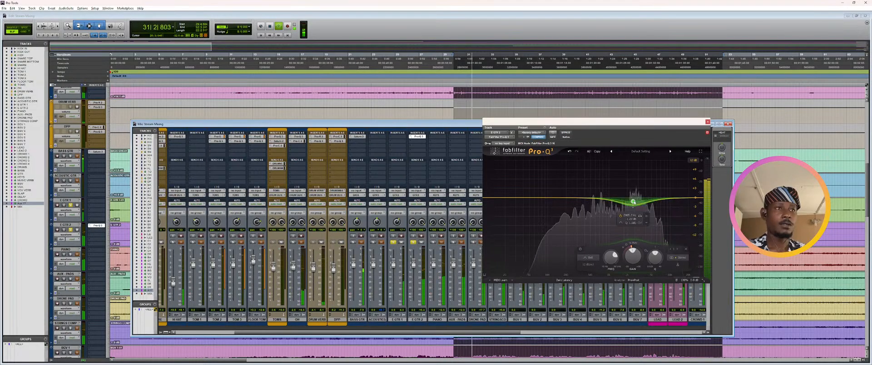
{"action": "key", "text": "space"}
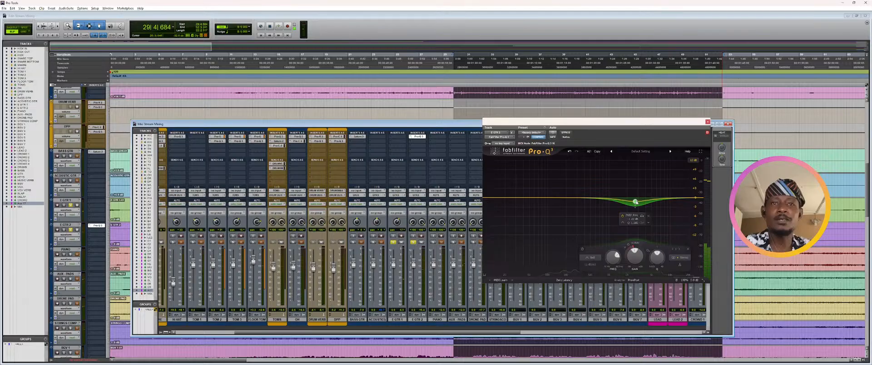
{"action": "key", "text": "space"}
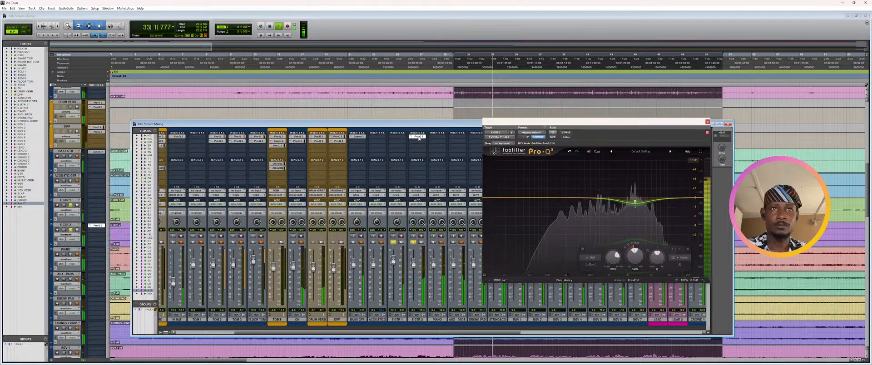
- Try to copy the E GTR 2 equalizer to E GTR 1, and insert a mono FabFilter Pro-Q 3 there instead
{"action": "left_click_drag", "start_coordinate": [418, 139], "coordinate": [486, 114]}
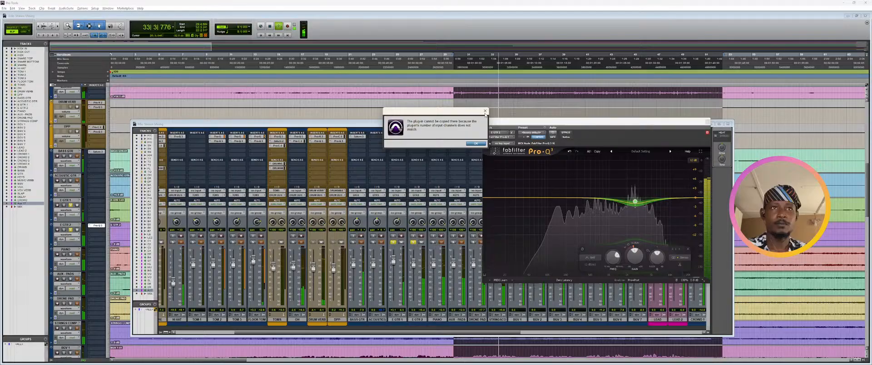
{"action": "left_click", "coordinate": [485, 111]}
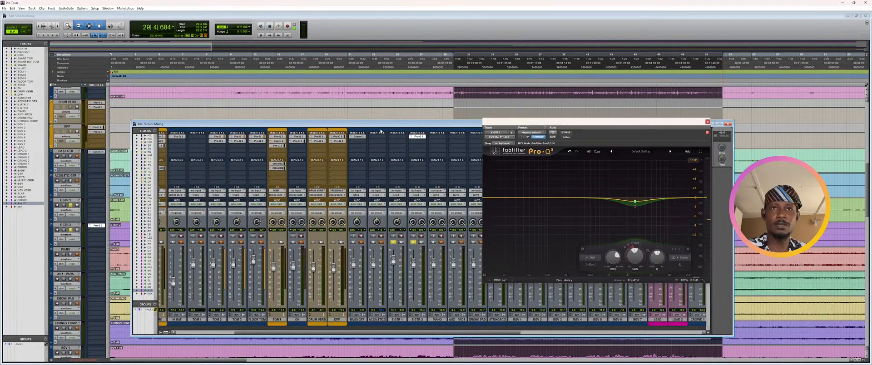
{"action": "left_click", "coordinate": [397, 137]}
{"action": "mouse_move", "coordinate": [436, 144]}
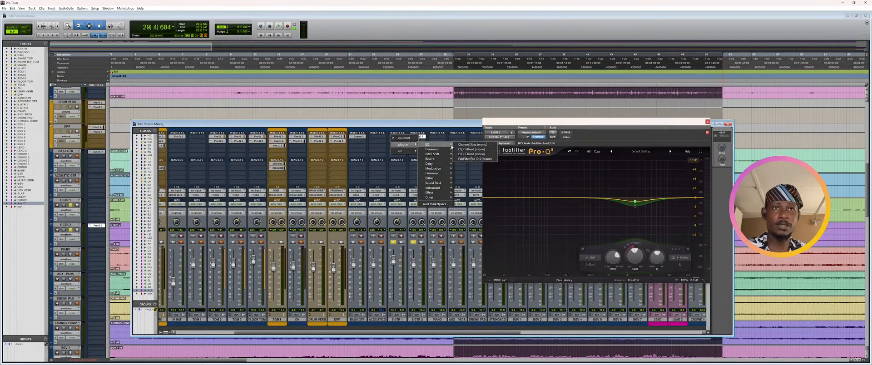
{"action": "left_click", "coordinate": [475, 159]}
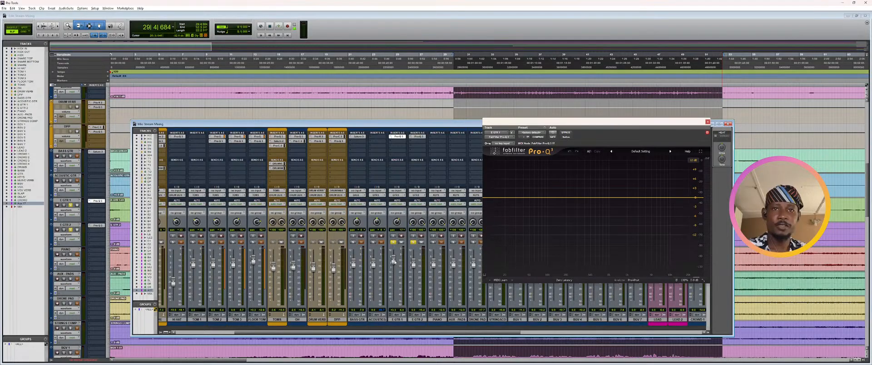
- Adjust the E GTR 1 fader and lower the E GTR 2 fader slightly, checking the guitar balance during playback
{"action": "left_click_drag", "start_coordinate": [395, 261], "coordinate": [395, 266]}
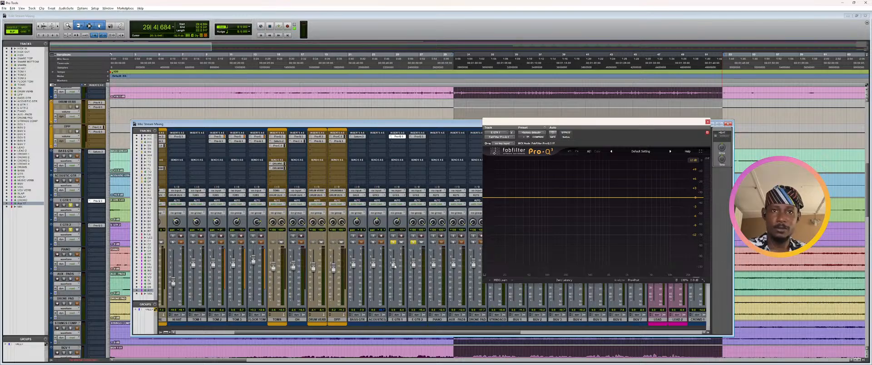
{"action": "key", "text": "space"}
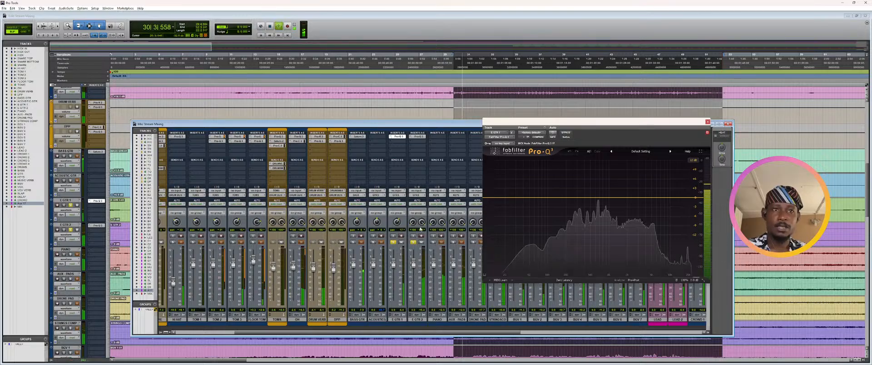
{"action": "key", "text": "space"}
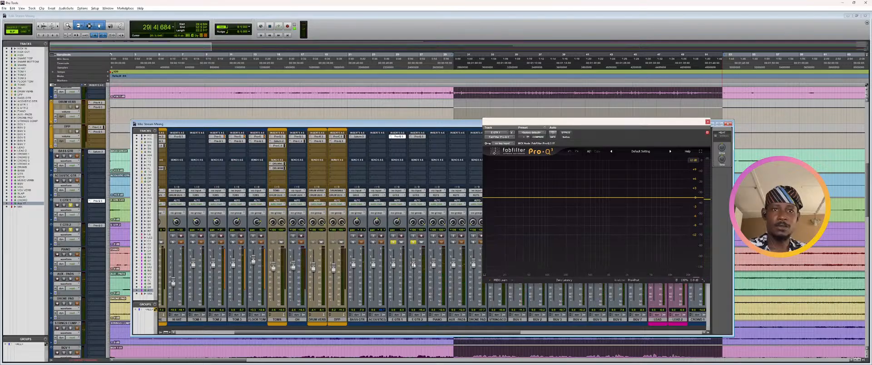
{"action": "left_click_drag", "start_coordinate": [414, 266], "coordinate": [413, 269]}
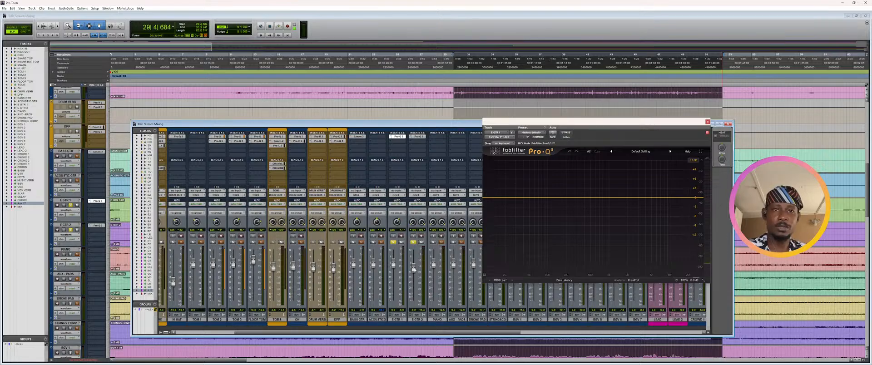
{"action": "key", "text": "space"}
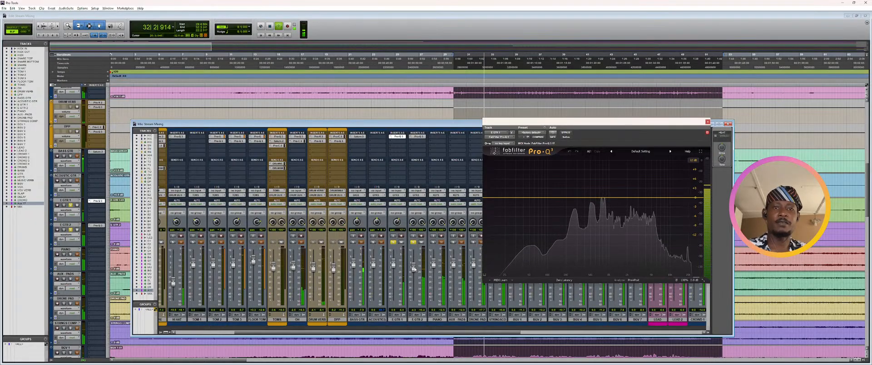
- Add a low cut and a high cut to E GTR 1 in Pro-Q 3, pulling the high cut down in frequency
{"action": "left_click", "coordinate": [396, 137]}
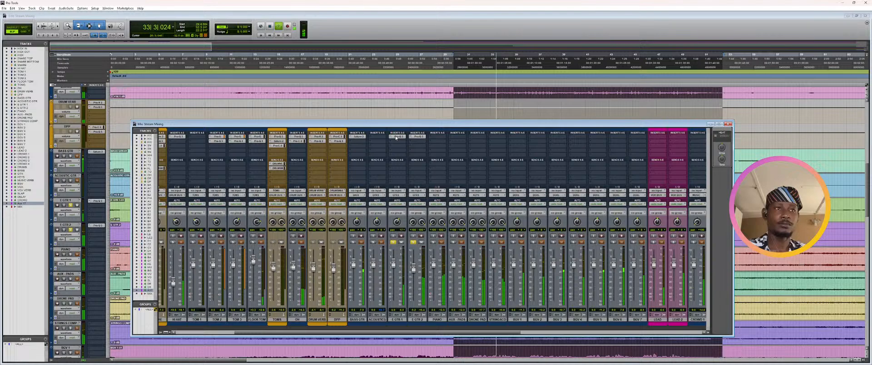
{"action": "left_click", "coordinate": [396, 137]}
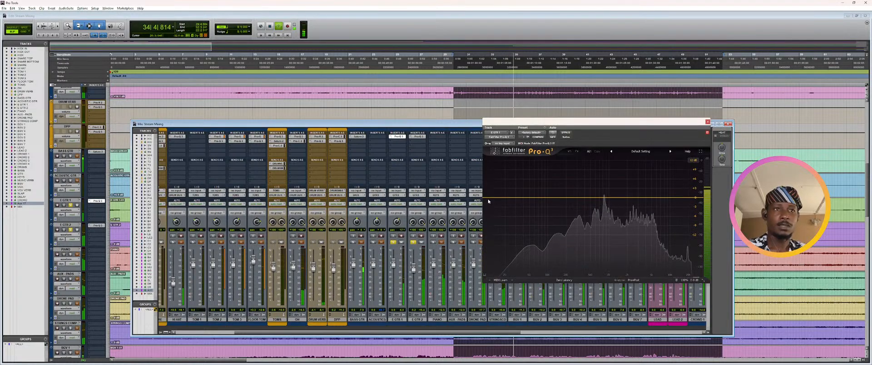
{"action": "key", "text": "space"}
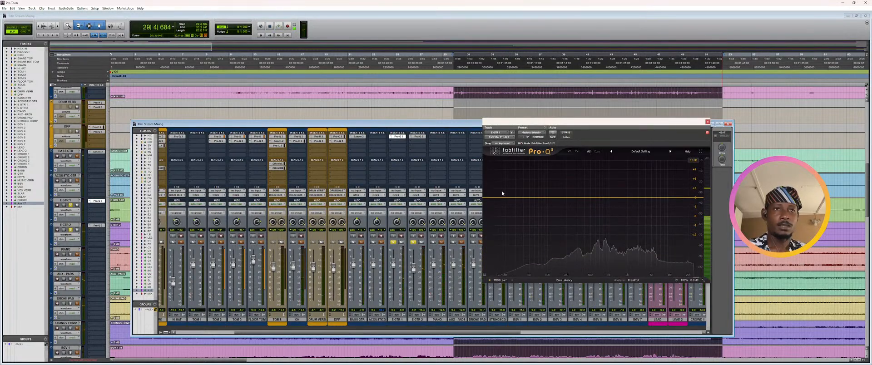
{"action": "double_click", "coordinate": [546, 199]}
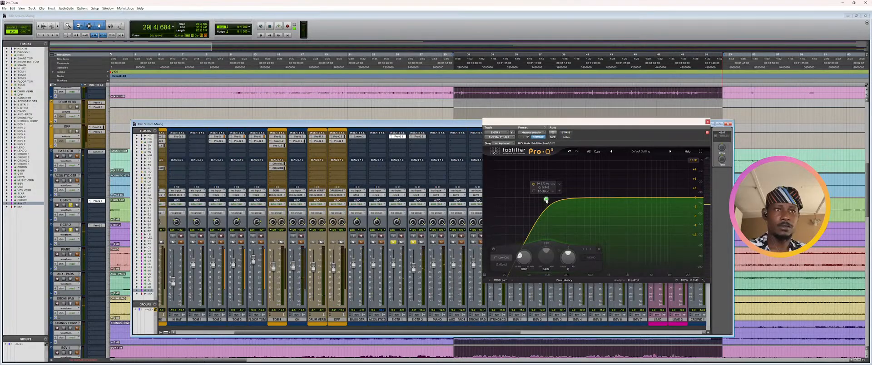
{"action": "key", "text": "space"}
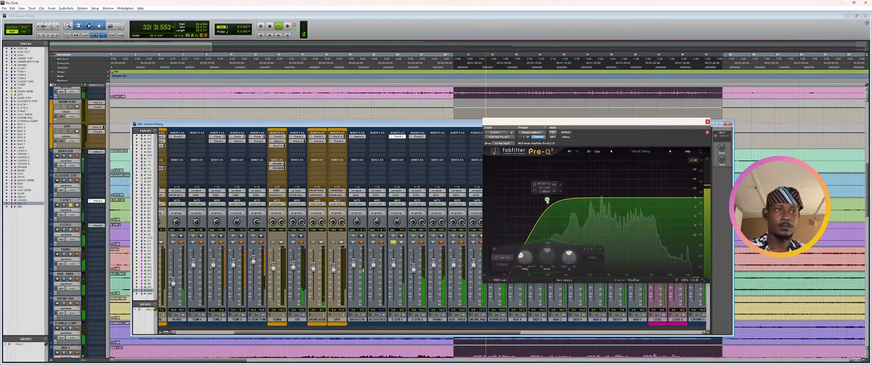
{"action": "double_click", "coordinate": [689, 199]}
{"action": "left_click_drag", "start_coordinate": [689, 198], "coordinate": [669, 203]}
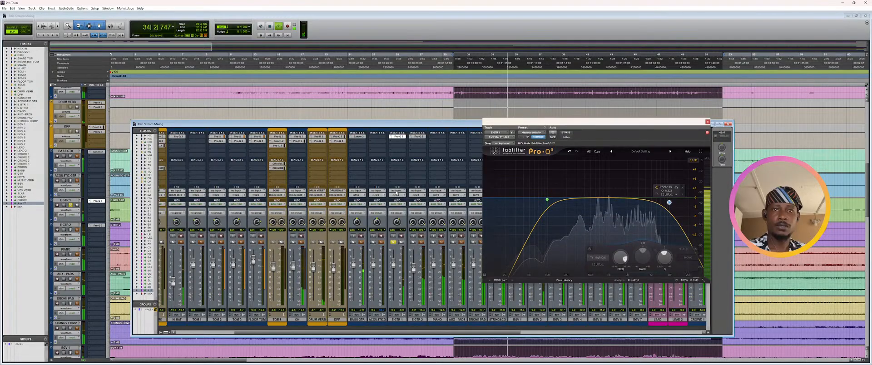
- Add a low cut to E GTR 2 in Pro-Q 3, raising its frequency during playback, and solo the track
{"action": "left_click", "coordinate": [417, 136]}
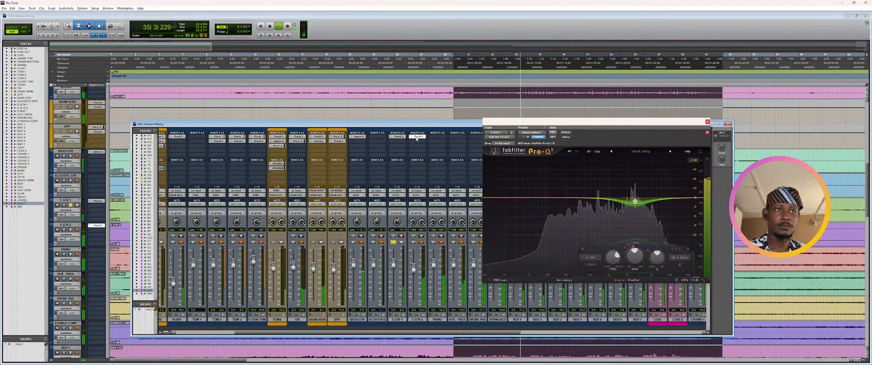
{"action": "double_click", "coordinate": [511, 198]}
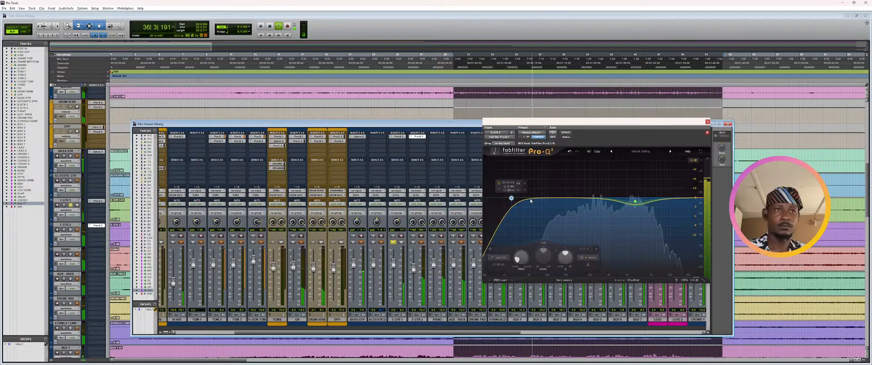
{"action": "left_click_drag", "start_coordinate": [530, 201], "coordinate": [567, 211]}
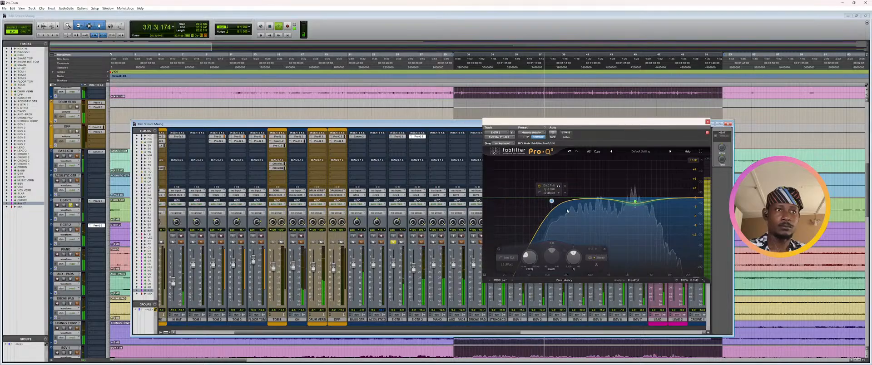
{"action": "left_click", "coordinate": [413, 242]}
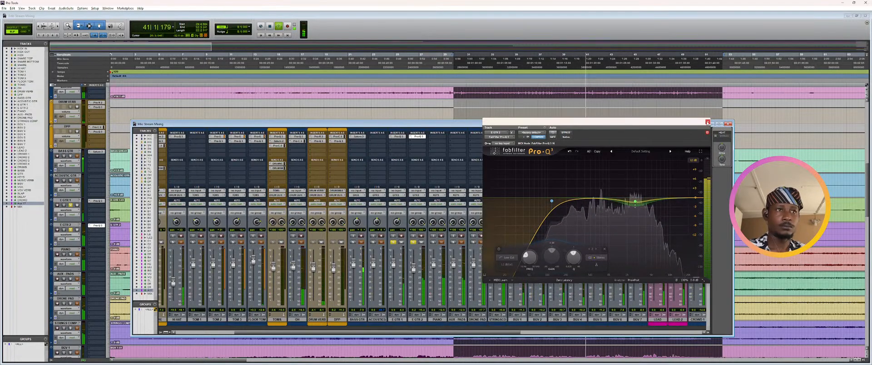
{"action": "left_click", "coordinate": [708, 121]}
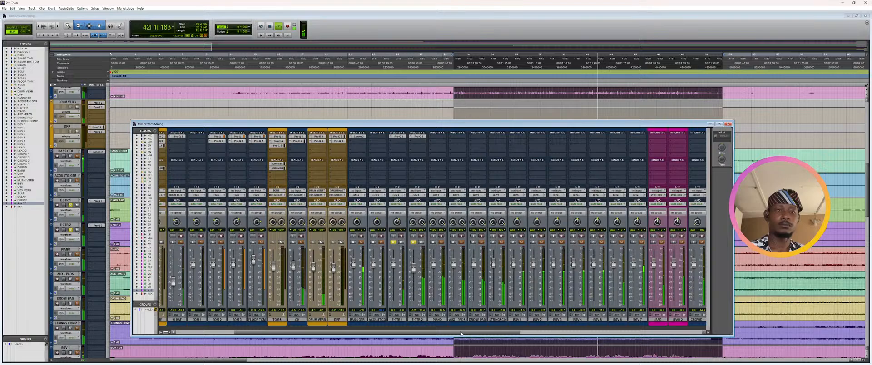
- Insert FabFilter Pro-Q 3 on the acoustic guitar track, add a low cut and a high cut, and check them in playback
{"action": "left_click_drag", "start_coordinate": [507, 332], "coordinate": [490, 325]}
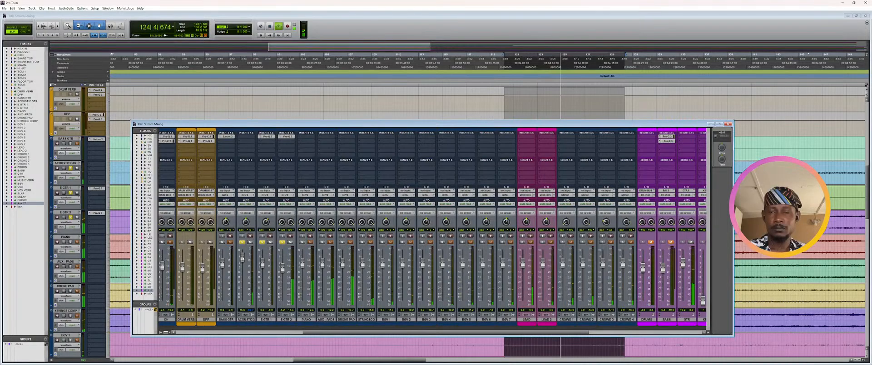
{"action": "left_click", "coordinate": [244, 136]}
{"action": "mouse_move", "coordinate": [291, 146]}
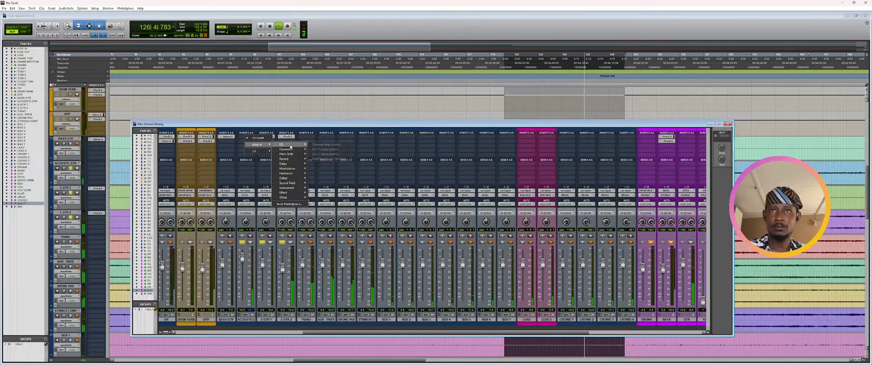
{"action": "left_click", "coordinate": [333, 158]}
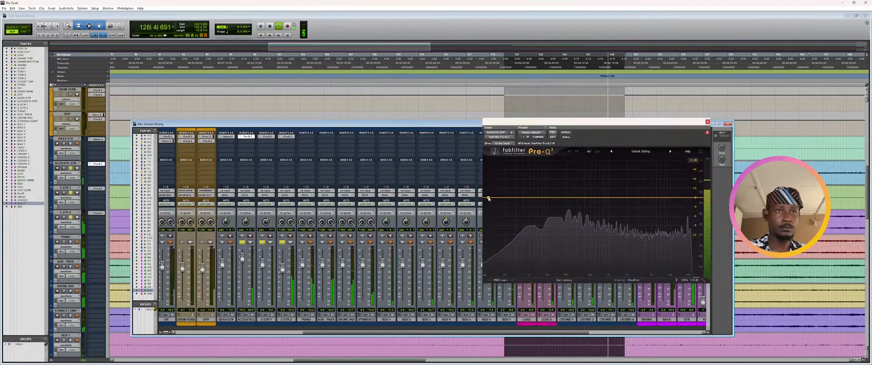
{"action": "left_click_drag", "start_coordinate": [488, 199], "coordinate": [548, 201]}
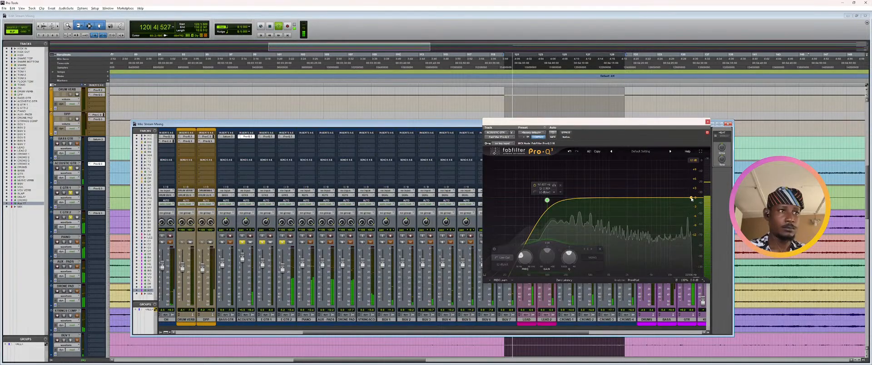
{"action": "left_click_drag", "start_coordinate": [691, 199], "coordinate": [676, 202]}
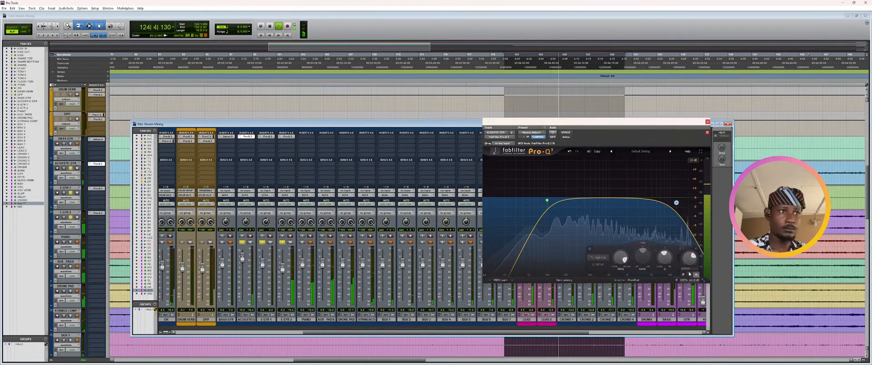
{"action": "key", "text": "space"}
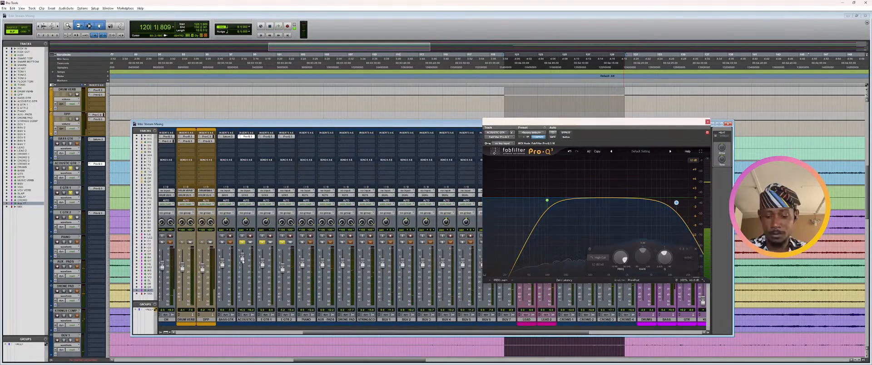
{"action": "key", "text": "space"}
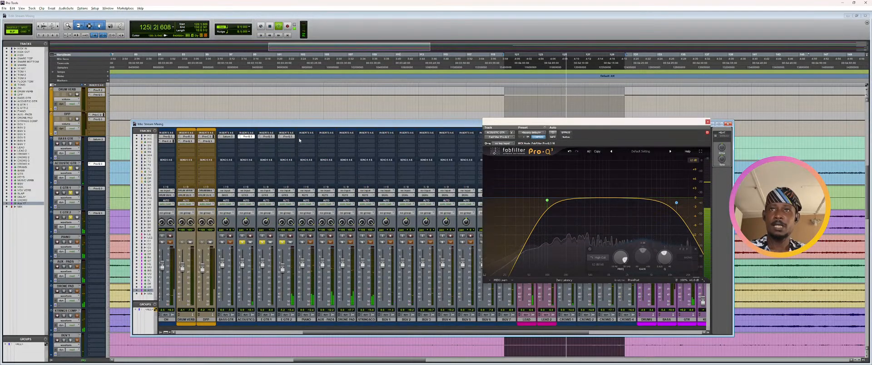
- Insert a stereo FabFilter Pro-C 2 compressor after the equalizer on E GTR 2 and start playback
{"action": "key", "text": "space"}
{"action": "left_click", "coordinate": [299, 140]}
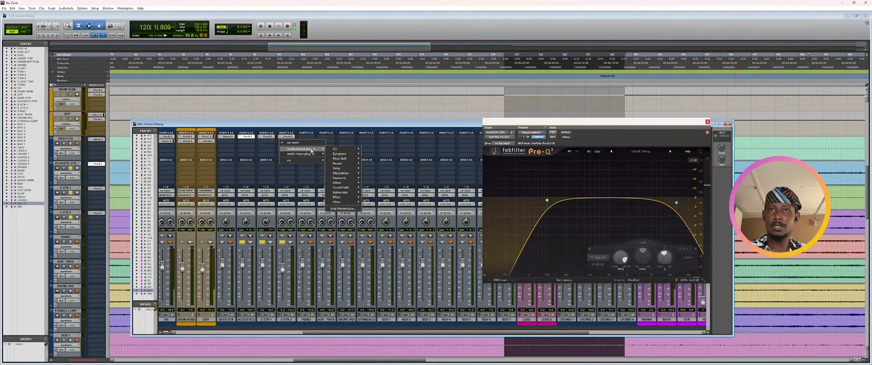
{"action": "mouse_move", "coordinate": [342, 155]}
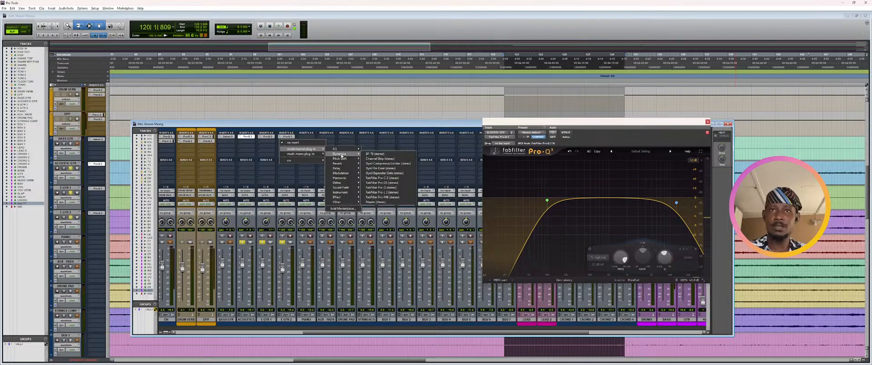
{"action": "left_click", "coordinate": [383, 178]}
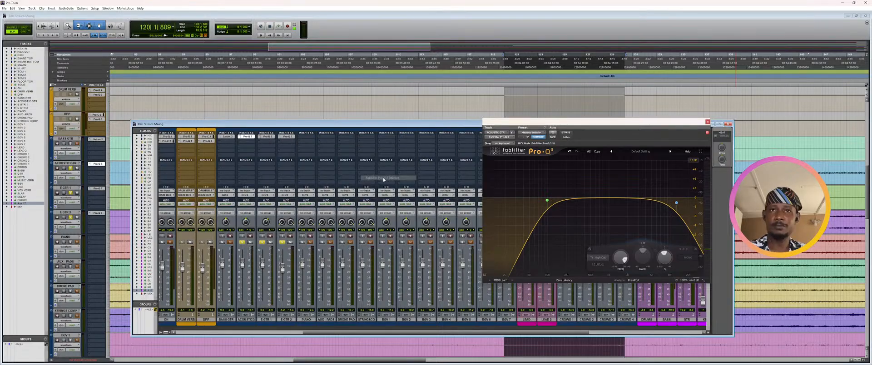
{"action": "key", "text": "space"}
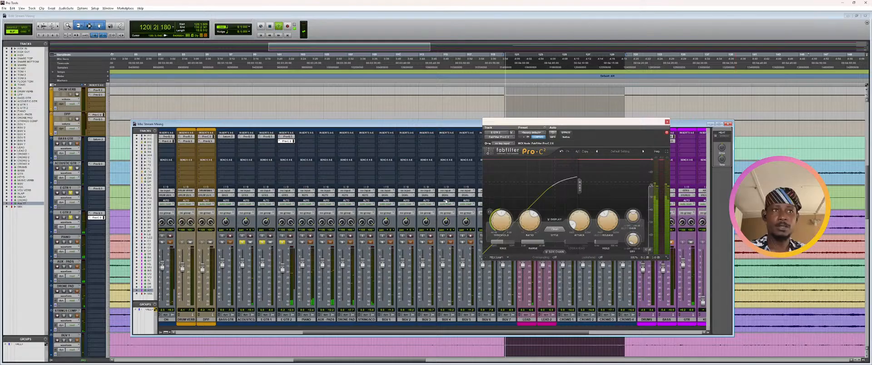
- Set the E GTR 2 compressor to a higher ratio with a harder knee and fine-tune its threshold
{"action": "mouse_move", "coordinate": [508, 216]}
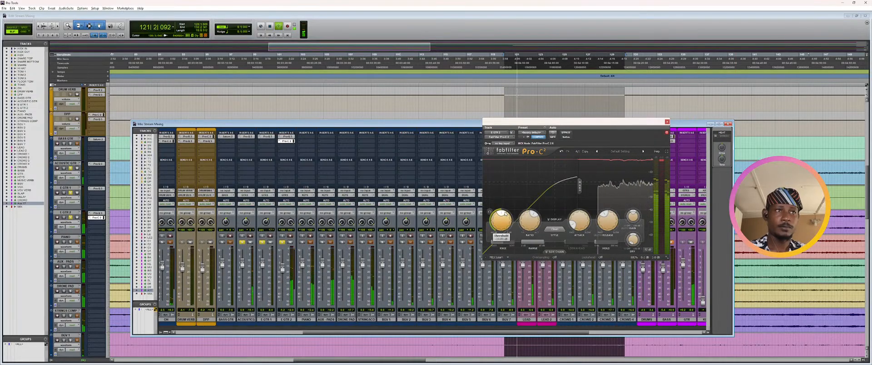
{"action": "mouse_move", "coordinate": [535, 217]}
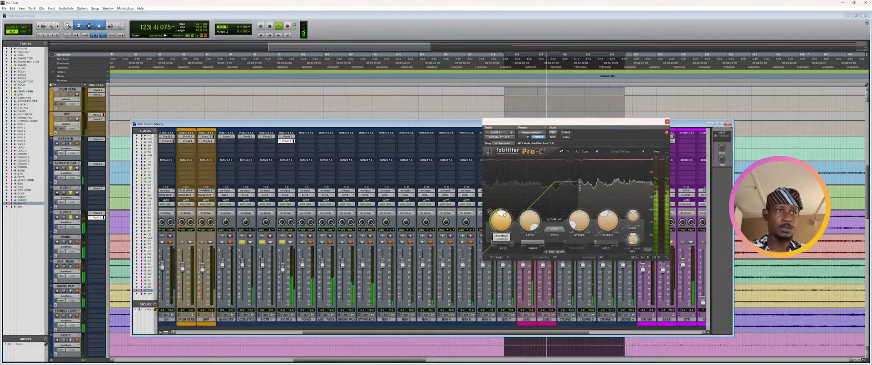
{"action": "left_click_drag", "start_coordinate": [503, 215], "coordinate": [500, 213]}
{"action": "key", "text": "space"}
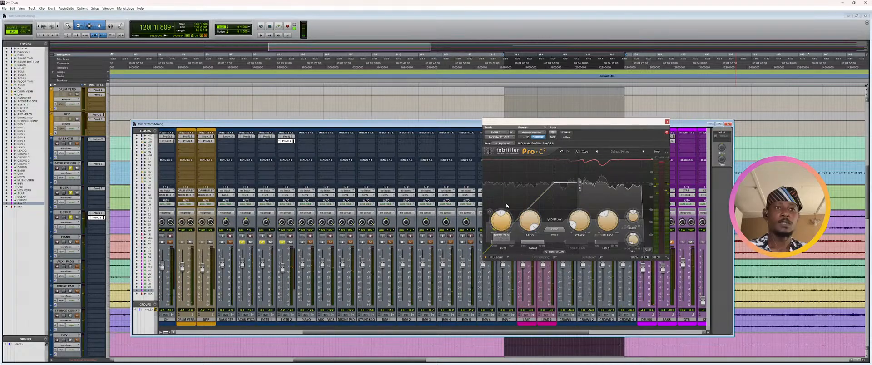
{"action": "mouse_move", "coordinate": [506, 217]}
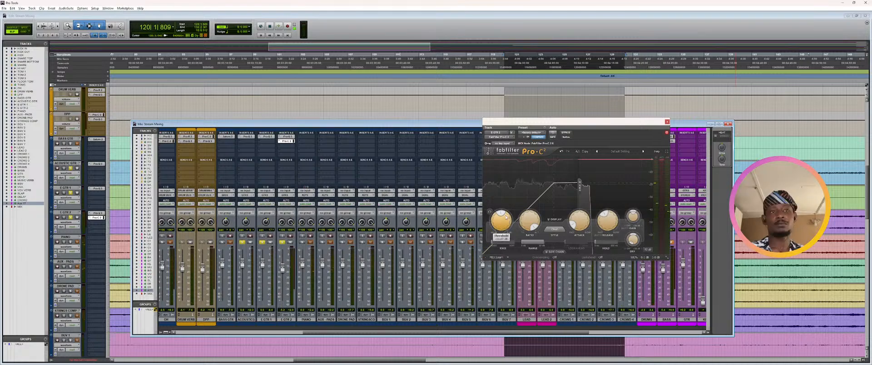
{"action": "left_click_drag", "start_coordinate": [506, 217], "coordinate": [504, 213]}
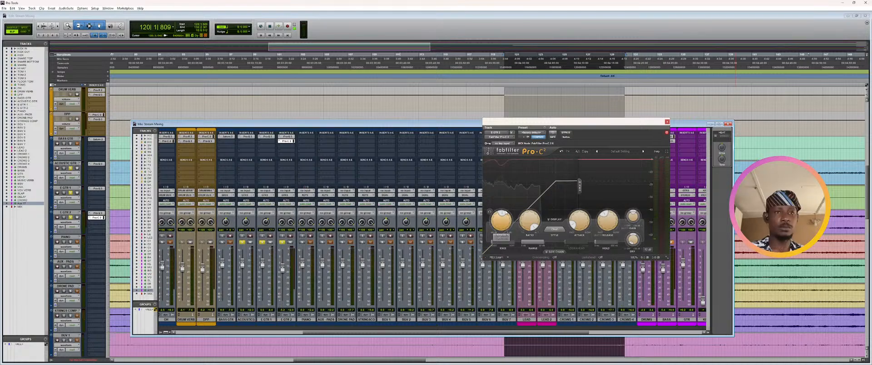
{"action": "left_click", "coordinate": [666, 121]}
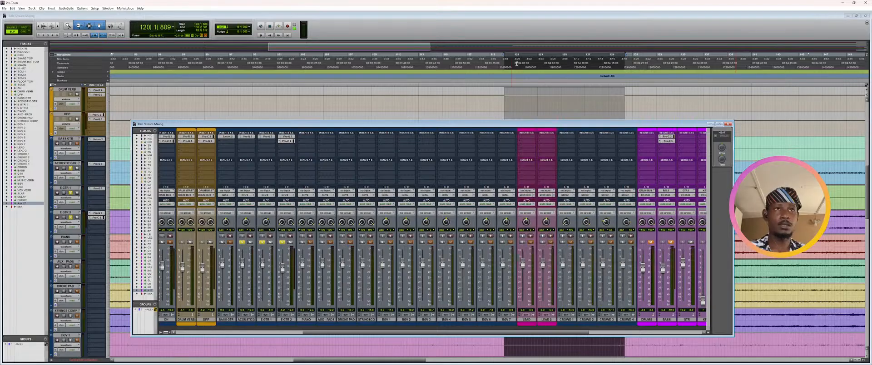
- Select the earlier electric guitar passage starting around bar 30 in the Edit window and play it with the mixer showing
{"action": "left_click", "coordinate": [533, 18]}
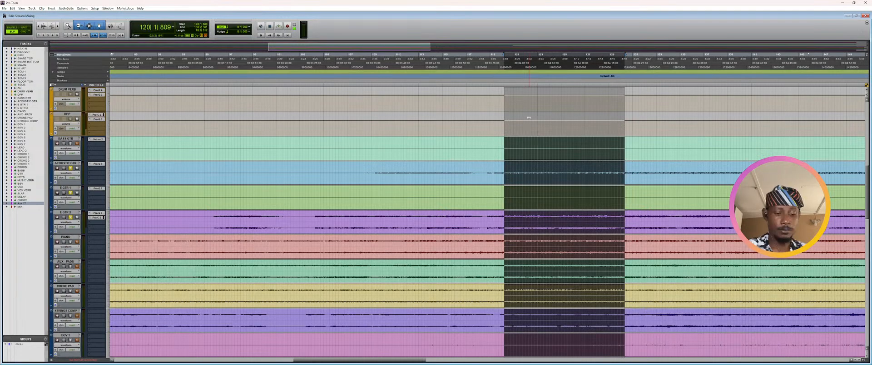
{"action": "key", "text": "r"}
{"action": "key", "text": "r"}
{"action": "key", "text": "r"}
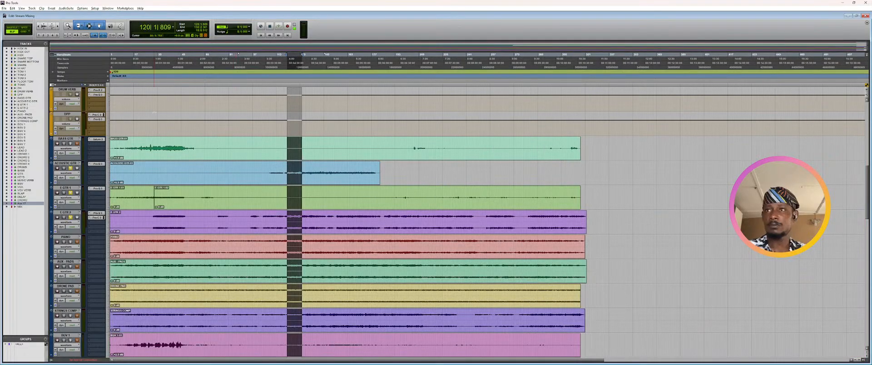
{"action": "left_click", "coordinate": [155, 68]}
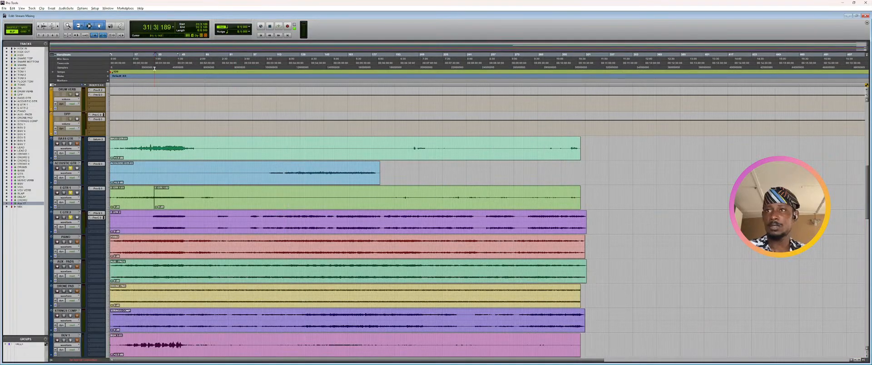
{"action": "left_click_drag", "start_coordinate": [155, 68], "coordinate": [186, 73]}
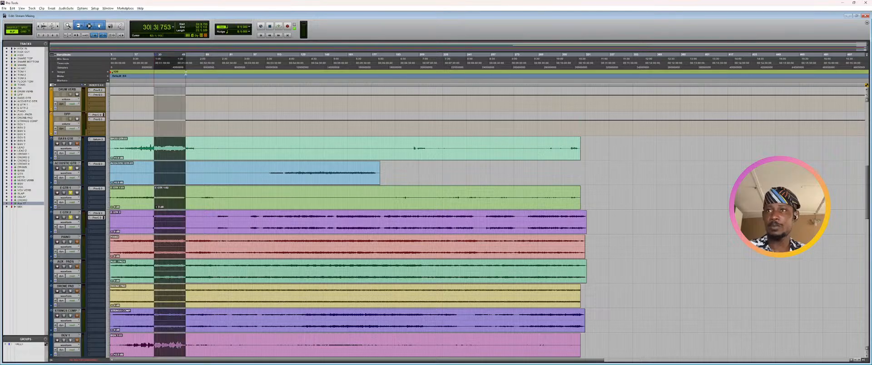
{"action": "key", "text": "ctrl+equal"}
{"action": "key", "text": "space"}
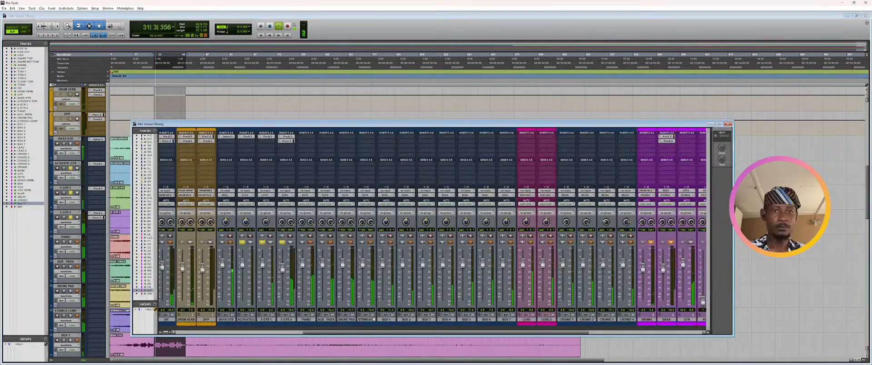
- Lower the E GTR 2 fader slightly against the other guitars during playback
{"action": "left_click_drag", "start_coordinate": [373, 332], "coordinate": [575, 329]}
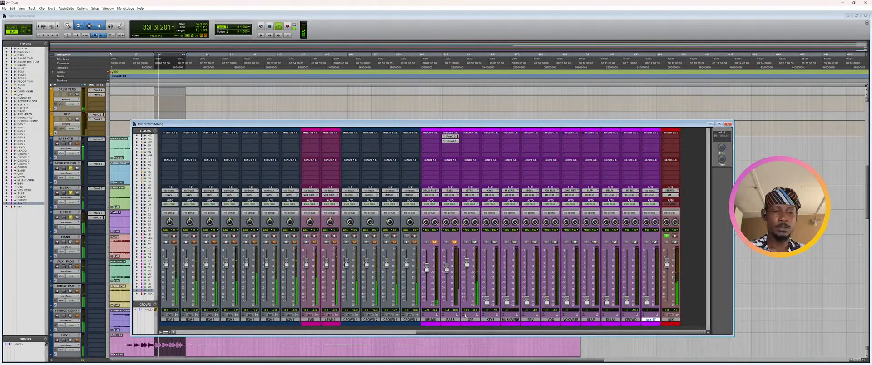
{"action": "left_click_drag", "start_coordinate": [487, 332], "coordinate": [351, 340]}
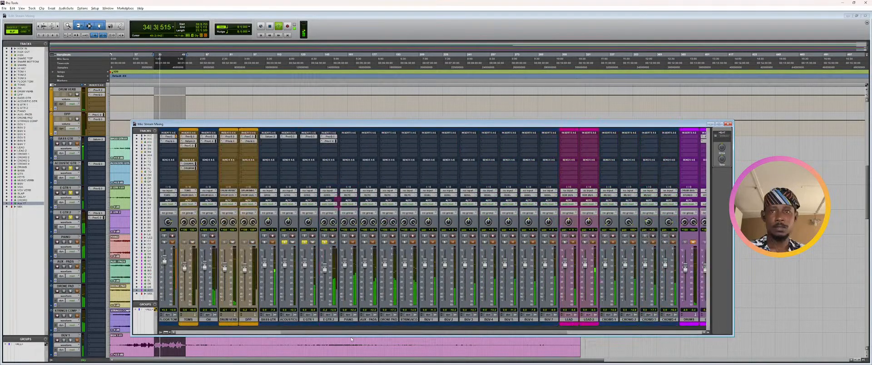
{"action": "left_click_drag", "start_coordinate": [324, 268], "coordinate": [325, 270]}
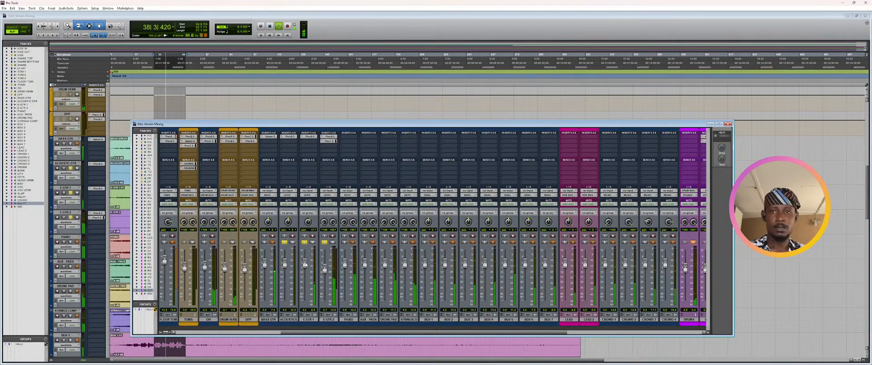
- Insert a multichannel FabFilter Pro-C 2 compressor on the first insert of the GTR bus
{"action": "left_click_drag", "start_coordinate": [448, 333], "coordinate": [613, 332]}
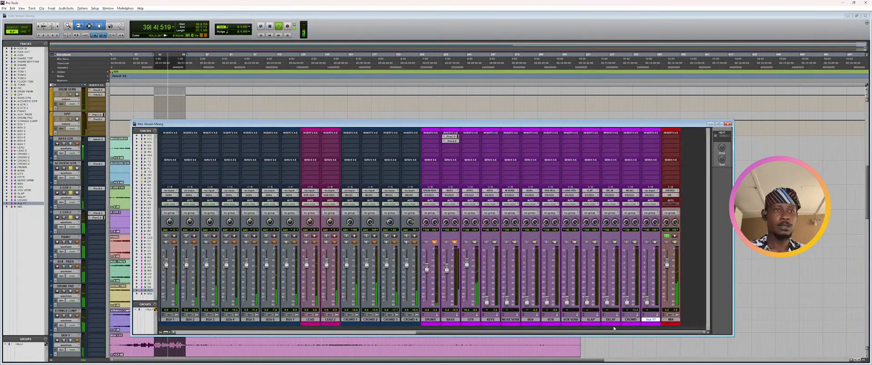
{"action": "left_click", "coordinate": [469, 135]}
{"action": "mouse_move", "coordinate": [485, 144]}
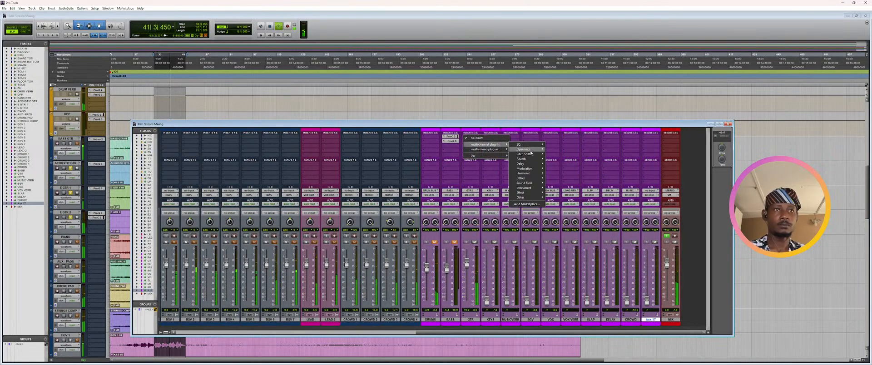
{"action": "left_click", "coordinate": [563, 180]}
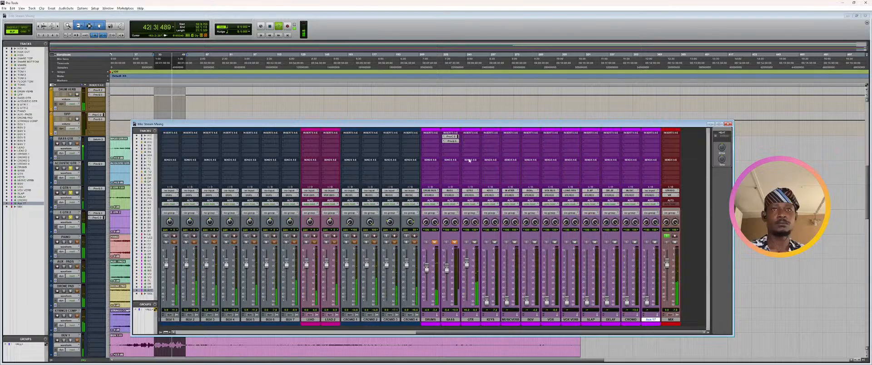
- Raise the GTR bus compressor's ratio, harden its knee and adjust its threshold during playback
{"action": "left_click", "coordinate": [625, 230]}
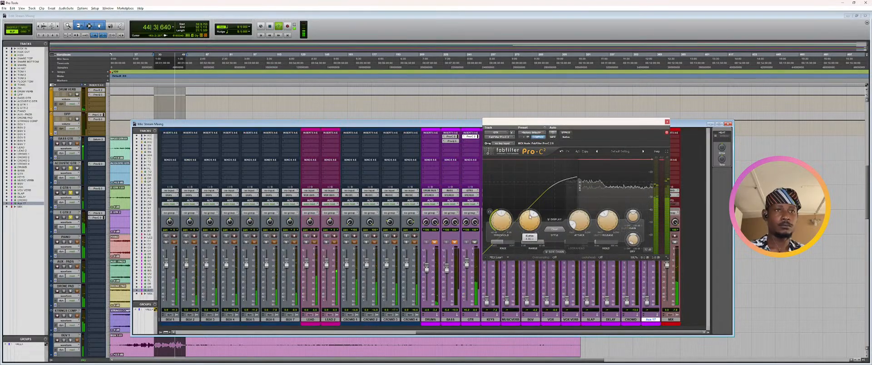
{"action": "left_click_drag", "start_coordinate": [531, 222], "coordinate": [531, 206]}
{"action": "left_click_drag", "start_coordinate": [499, 244], "coordinate": [489, 244]}
{"action": "left_click_drag", "start_coordinate": [501, 221], "coordinate": [501, 224]}
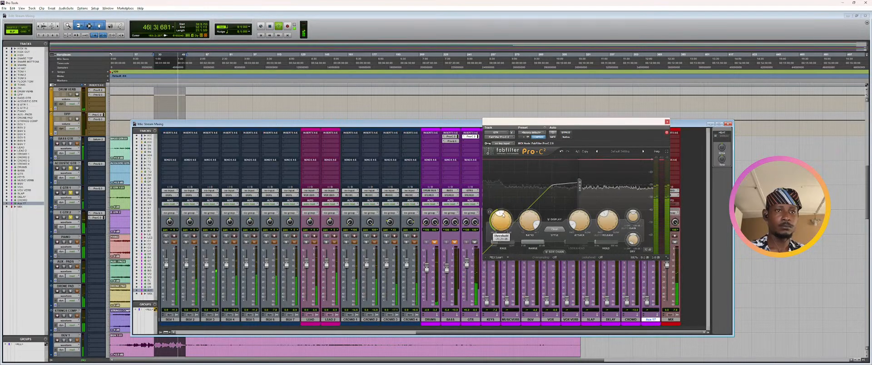
- Unmute the BASS and DRUMS buses and clear the guitar solos to hear the guitars with the full mix
{"action": "mouse_move", "coordinate": [572, 227]}
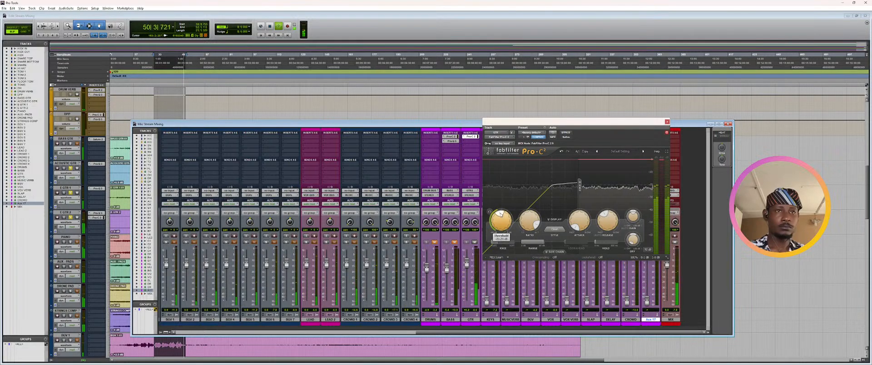
{"action": "mouse_move", "coordinate": [500, 214]}
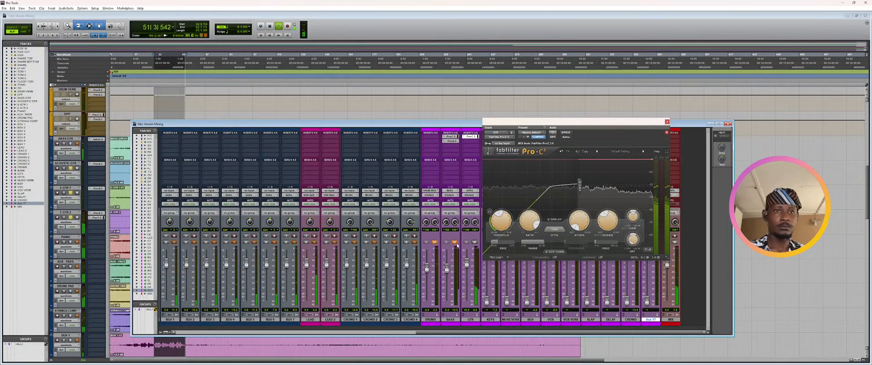
{"action": "left_click", "coordinate": [454, 242]}
{"action": "left_click", "coordinate": [434, 243]}
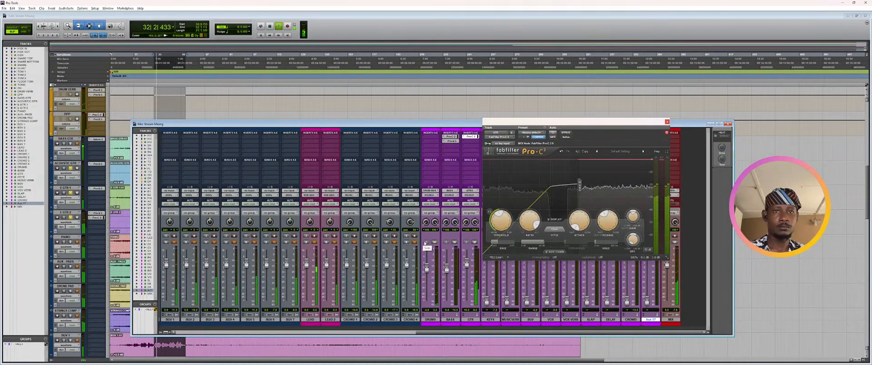
{"action": "left_click", "coordinate": [426, 243], "text": "alt"}
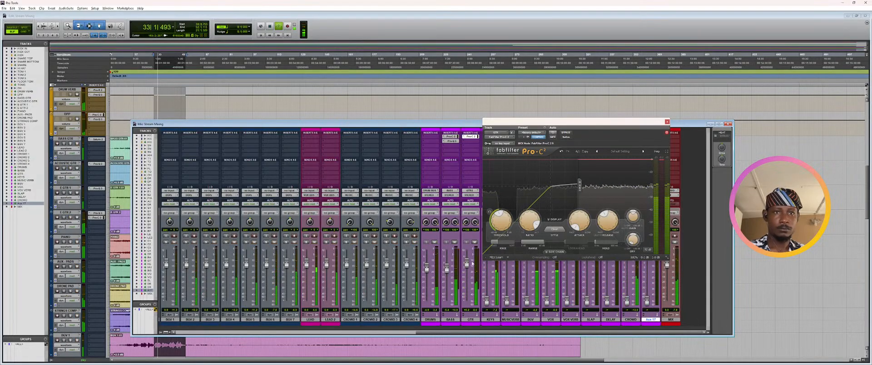
- Pull the GTR bus fader down, bring it back up to balance the guitars in the mix, and close the bus compressor
{"action": "left_click_drag", "start_coordinate": [466, 263], "coordinate": [466, 302]}
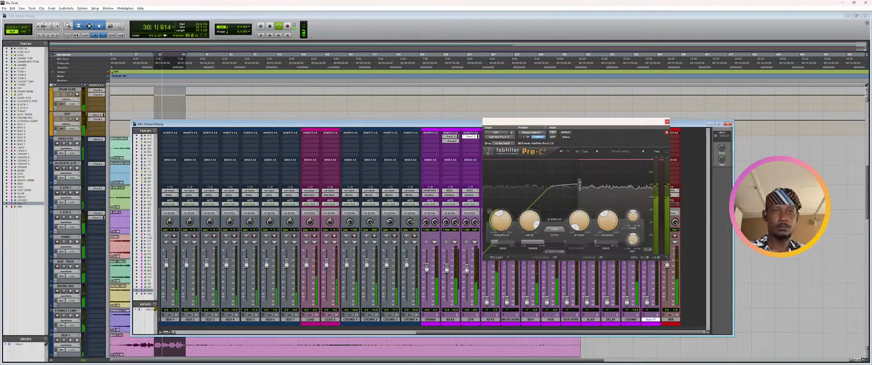
{"action": "left_click_drag", "start_coordinate": [467, 301], "coordinate": [466, 268]}
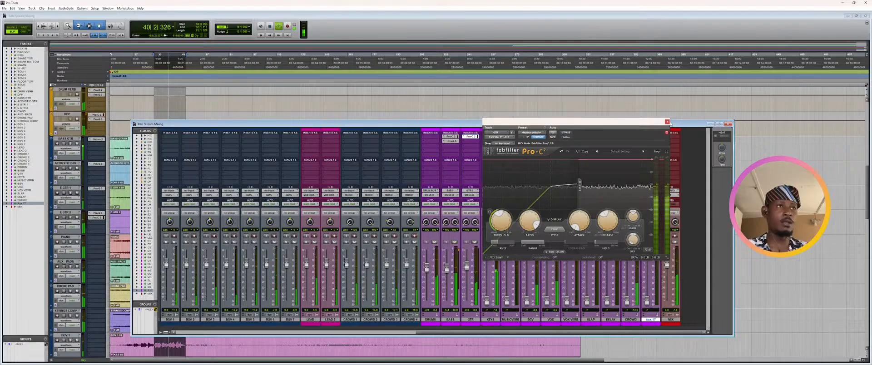
{"action": "left_click", "coordinate": [668, 122]}
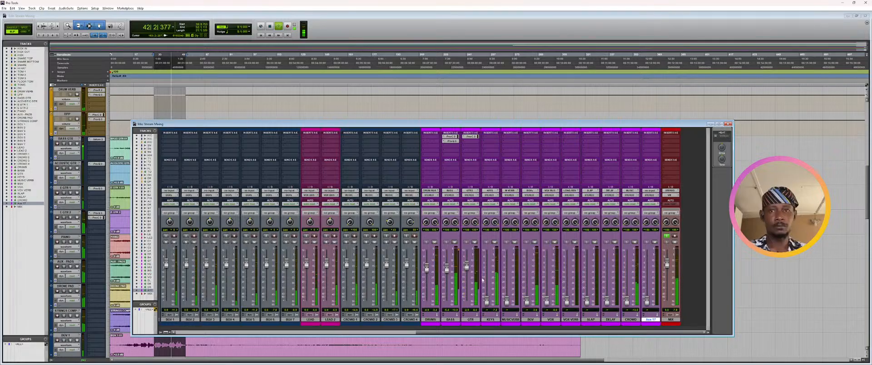
- Solo the PIANO track and play the selected passage again
{"action": "key", "text": "space"}
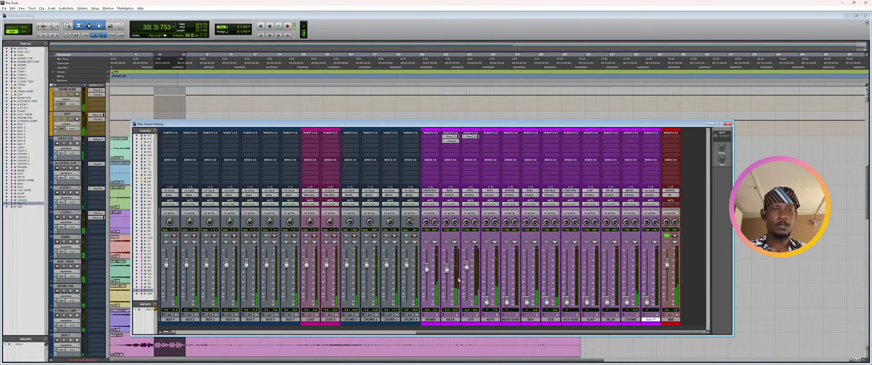
{"action": "left_click_drag", "start_coordinate": [492, 333], "coordinate": [393, 334]}
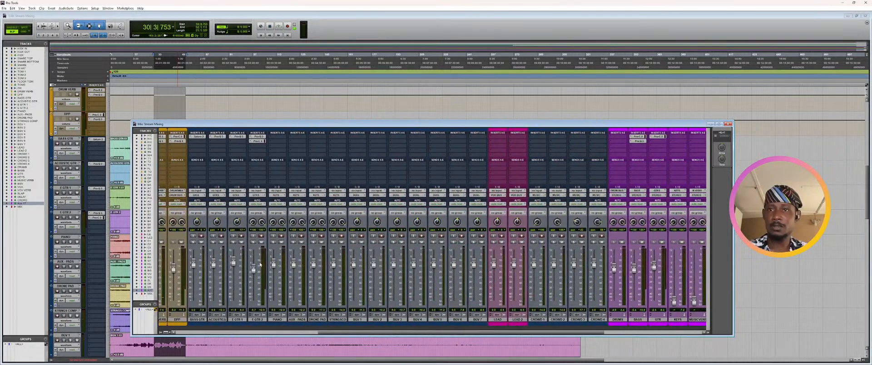
{"action": "left_click", "coordinate": [272, 242]}
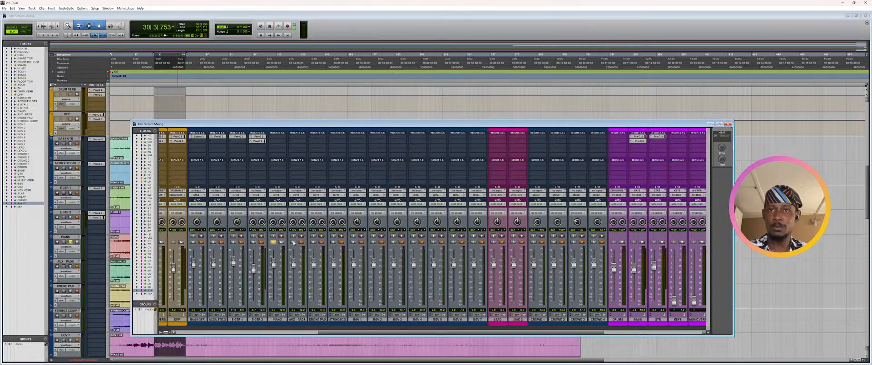
{"action": "key", "text": "space"}
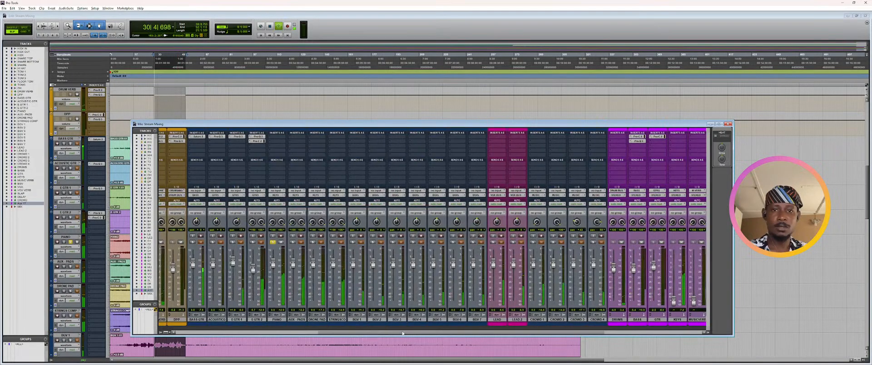
- Mute the DRUMS, BASS and GTR buses and raise the KEYS bus fader during playback
{"action": "left_click_drag", "start_coordinate": [402, 333], "coordinate": [434, 329]}
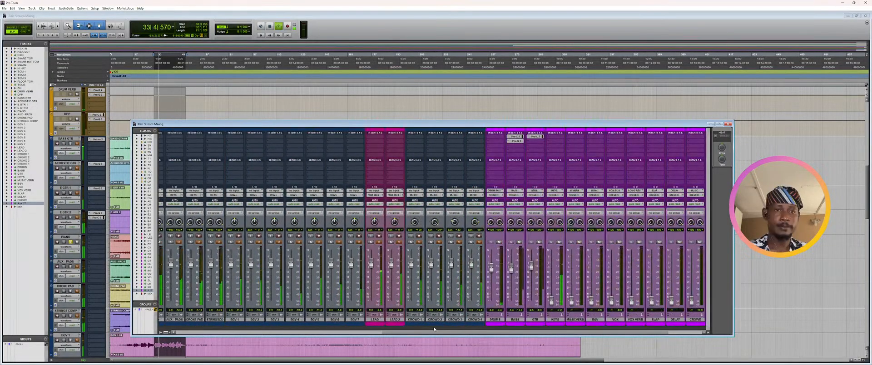
{"action": "left_click", "coordinate": [499, 242]}
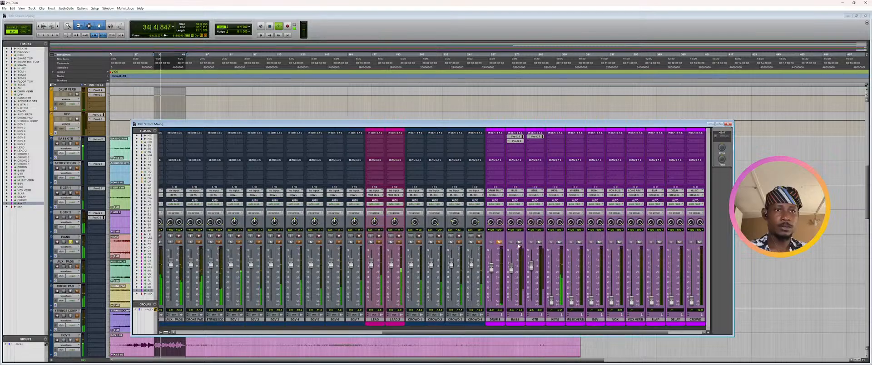
{"action": "left_click", "coordinate": [518, 242]}
{"action": "left_click", "coordinate": [539, 242]}
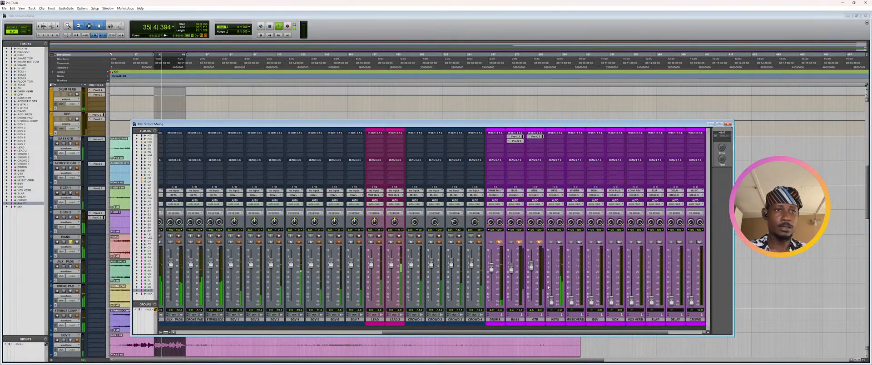
{"action": "left_click_drag", "start_coordinate": [551, 301], "coordinate": [551, 264]}
- Insert a multichannel FabFilter Pro-Q 3 equalizer on the first insert of the PIANO track
{"action": "left_click_drag", "start_coordinate": [533, 333], "coordinate": [456, 332]}
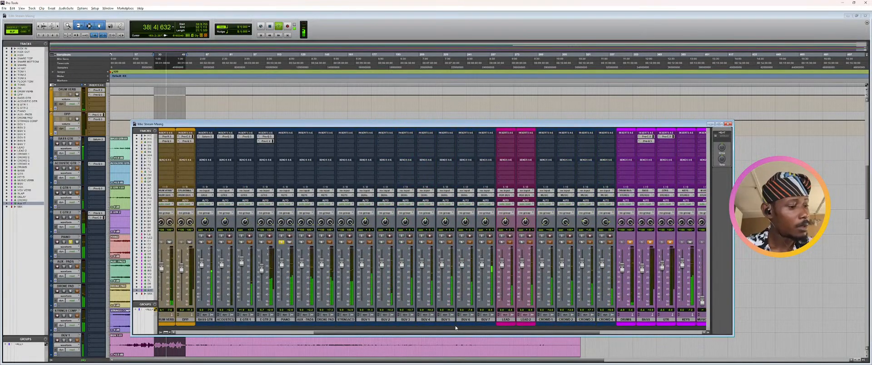
{"action": "left_click", "coordinate": [279, 137]}
{"action": "mouse_move", "coordinate": [309, 144]}
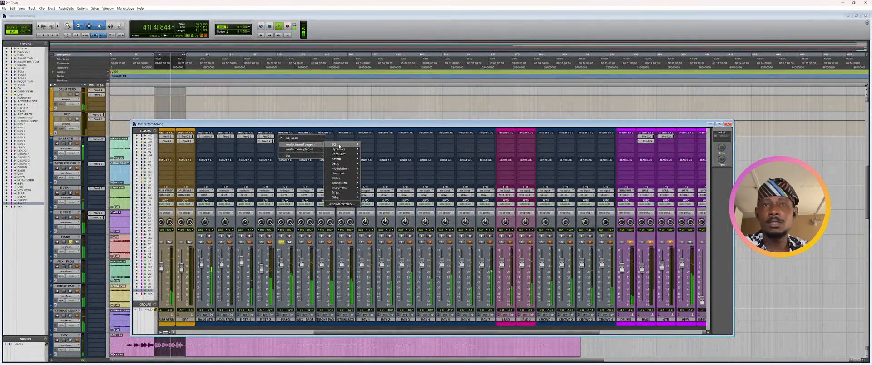
{"action": "mouse_move", "coordinate": [341, 145]}
{"action": "left_click", "coordinate": [386, 159]}
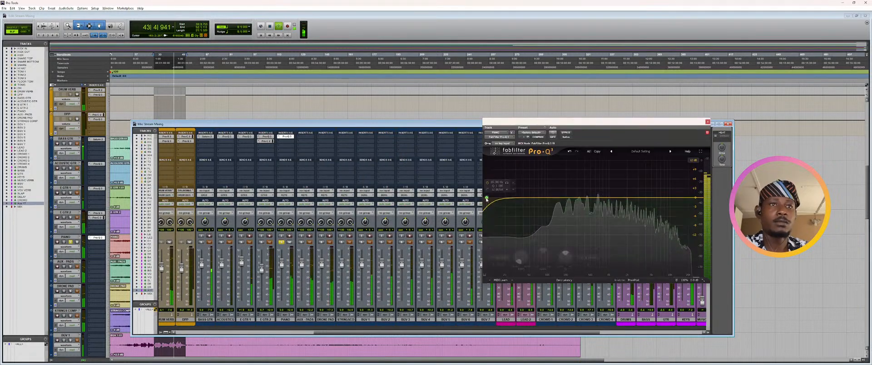
- Shape the piano EQ with a low cut and a high cut, and close the equalizer
{"action": "left_click_drag", "start_coordinate": [492, 198], "coordinate": [528, 200]}
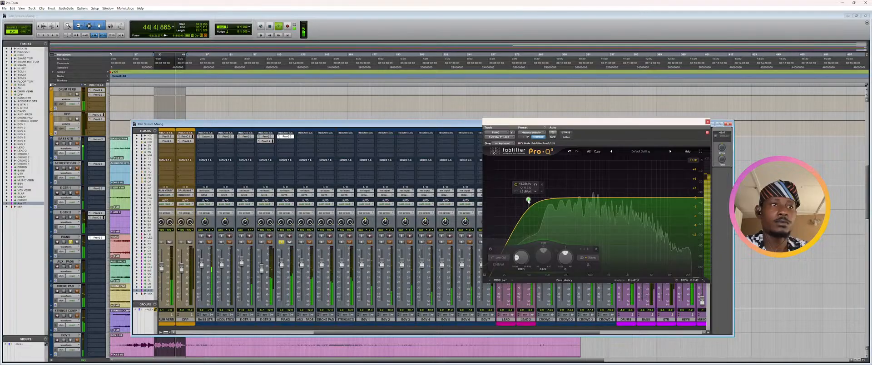
{"action": "left_click_drag", "start_coordinate": [702, 198], "coordinate": [672, 201]}
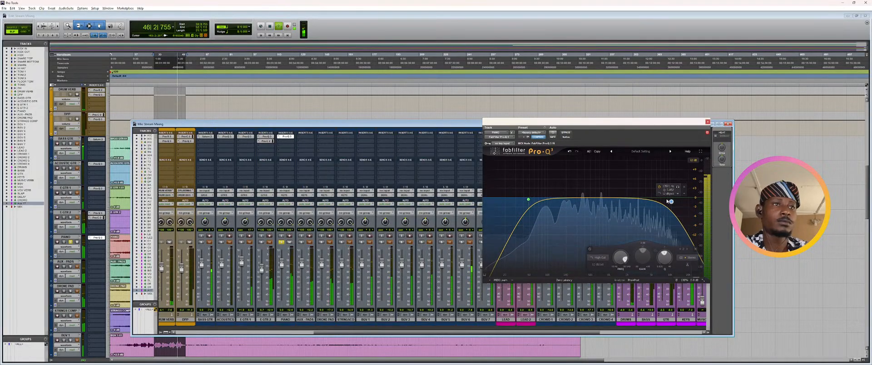
{"action": "left_click", "coordinate": [707, 122]}
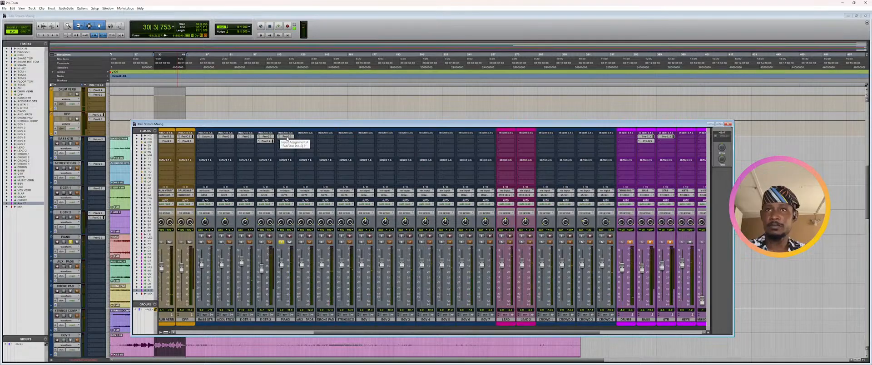
- Copy the piano EQ to the AUX - PADS, DRONE PAD and STRINGS COMP tracks and solo those tracks
{"action": "left_click_drag", "start_coordinate": [286, 137], "coordinate": [347, 138]}
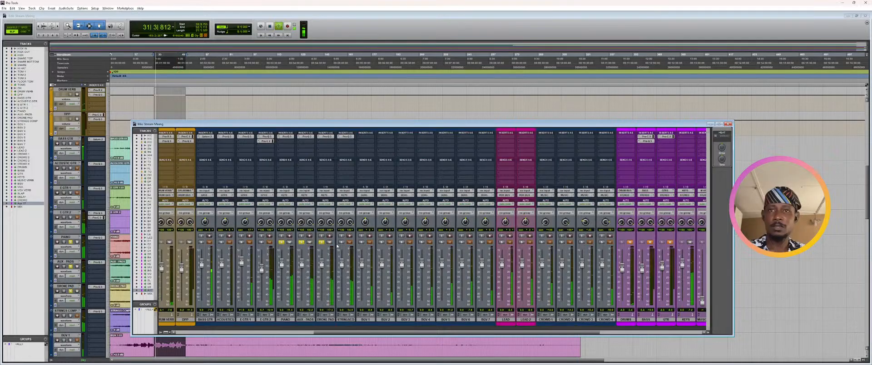
{"action": "left_click", "coordinate": [340, 243]}
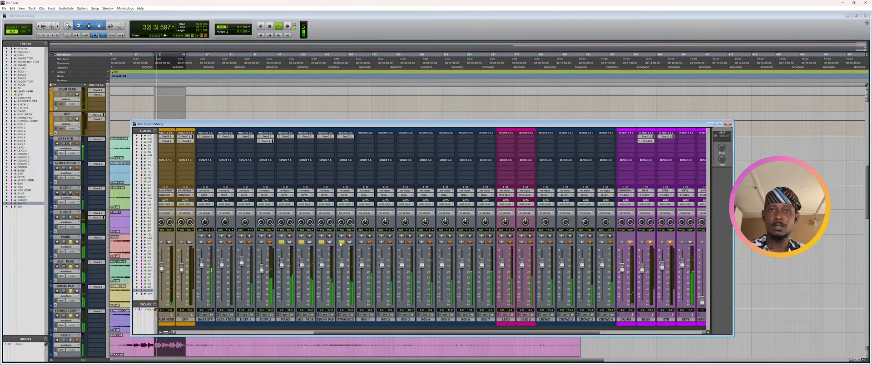
- Lower the STRINGS COMP fader slightly against the other keys while replaying the passage
{"action": "left_click_drag", "start_coordinate": [341, 265], "coordinate": [343, 269]}
{"action": "key", "text": "space"}
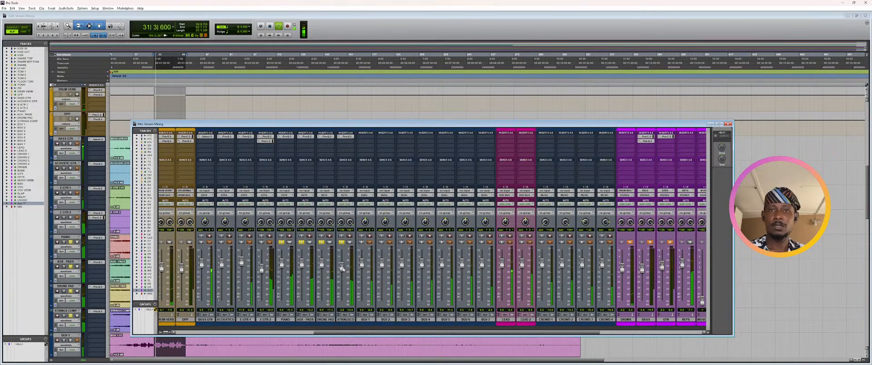
{"action": "left_click_drag", "start_coordinate": [342, 267], "coordinate": [342, 269]}
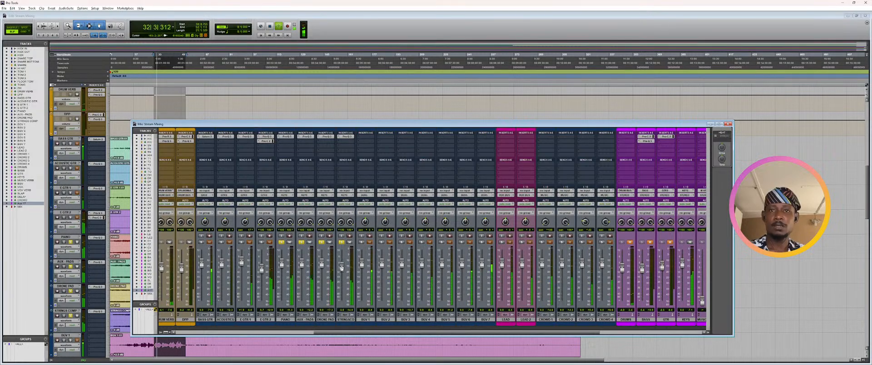
- Compare the soloed keys tracks by muting them individually, and raise the AUX - PADS fader slightly
{"action": "left_click", "coordinate": [310, 243]}
{"action": "left_click", "coordinate": [350, 243]}
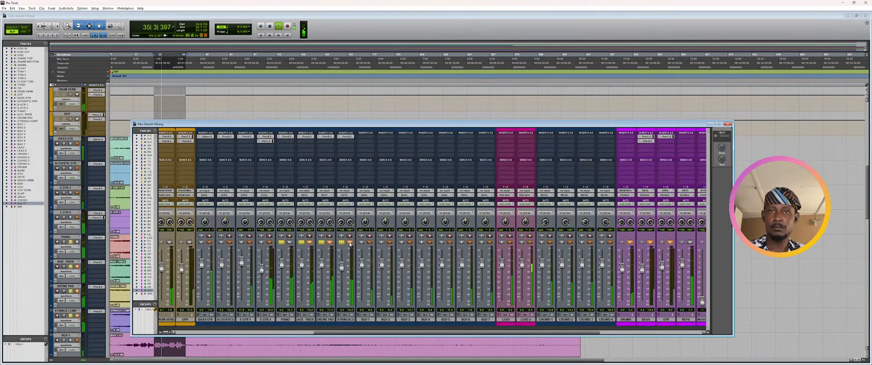
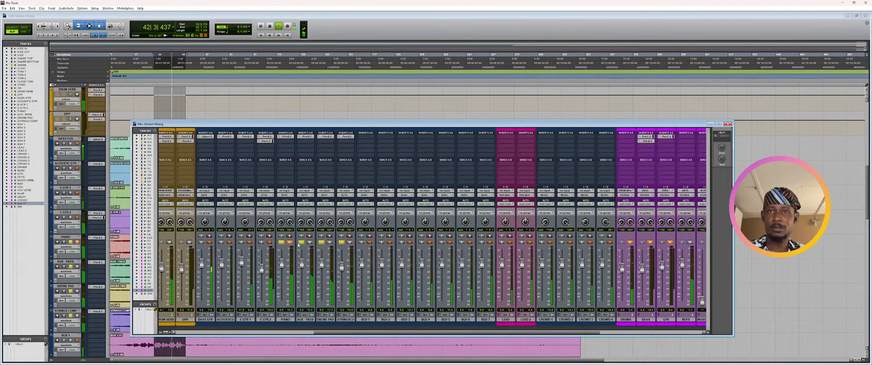
{"action": "left_click_drag", "start_coordinate": [302, 263], "coordinate": [302, 261]}
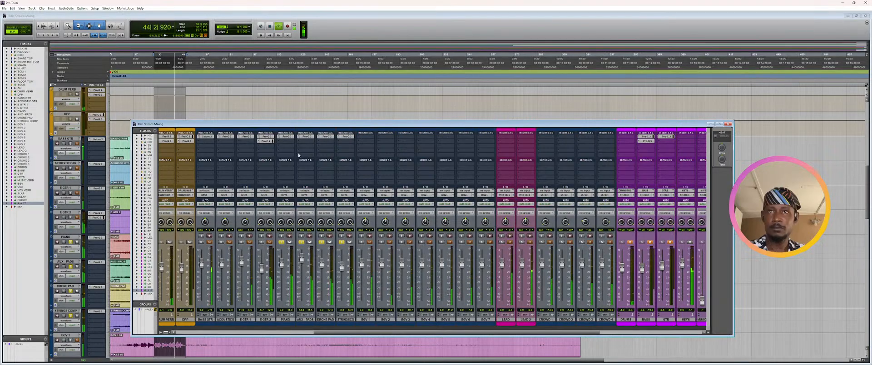
- Review the AUX - PADS EQ and raise the low-cut frequency in the DRONE PAD and STRINGS COMP equalizers
{"action": "left_click", "coordinate": [306, 137]}
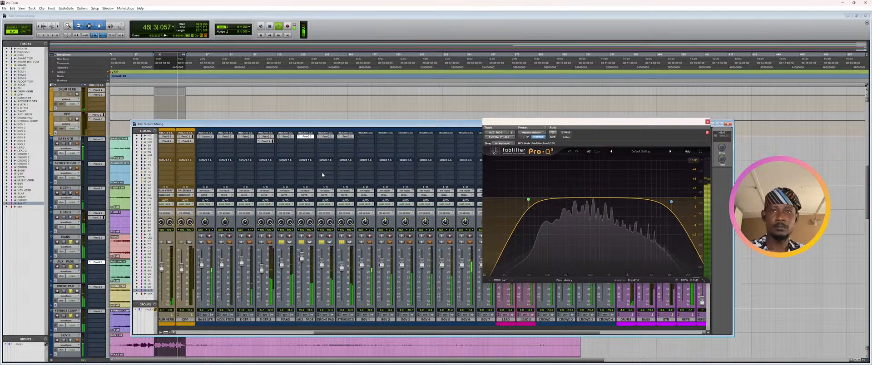
{"action": "left_click", "coordinate": [326, 137]}
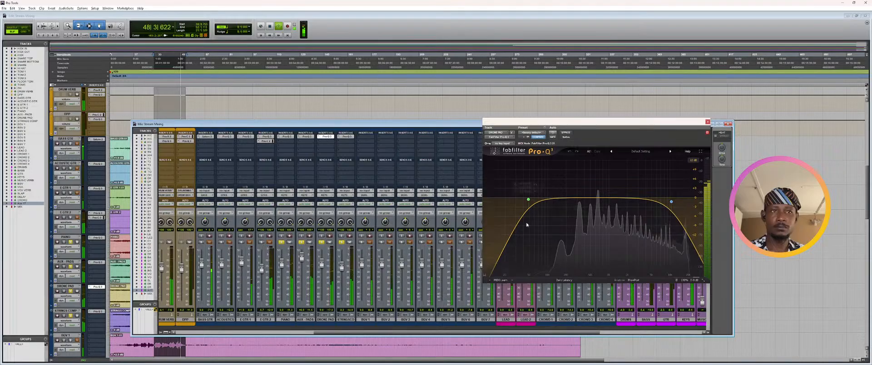
{"action": "left_click_drag", "start_coordinate": [529, 199], "coordinate": [552, 199]}
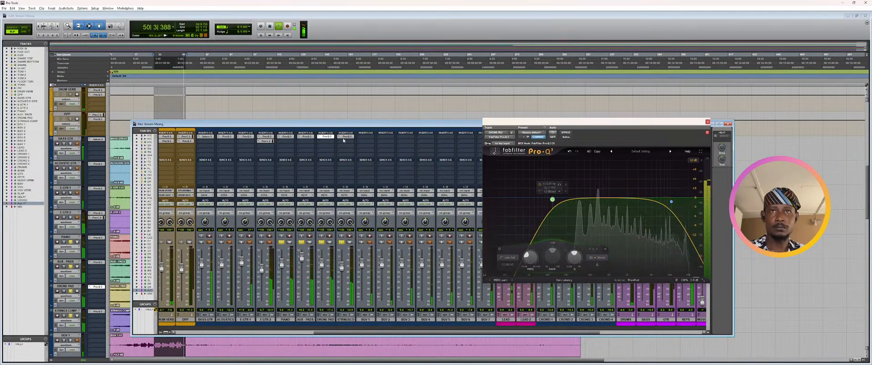
{"action": "left_click", "coordinate": [345, 137]}
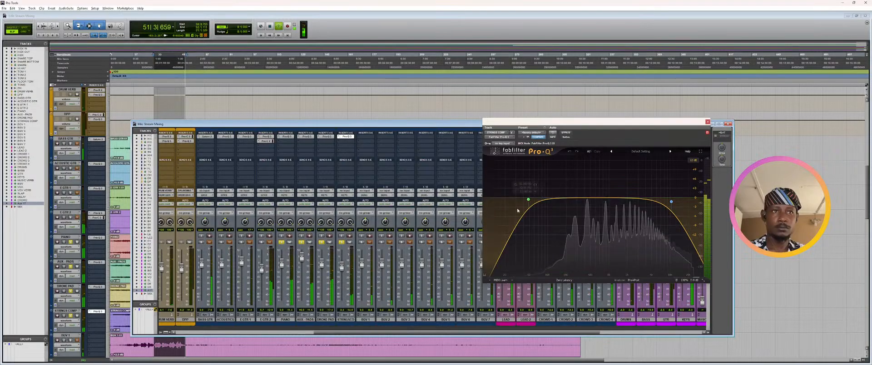
{"action": "left_click_drag", "start_coordinate": [528, 200], "coordinate": [555, 199]}
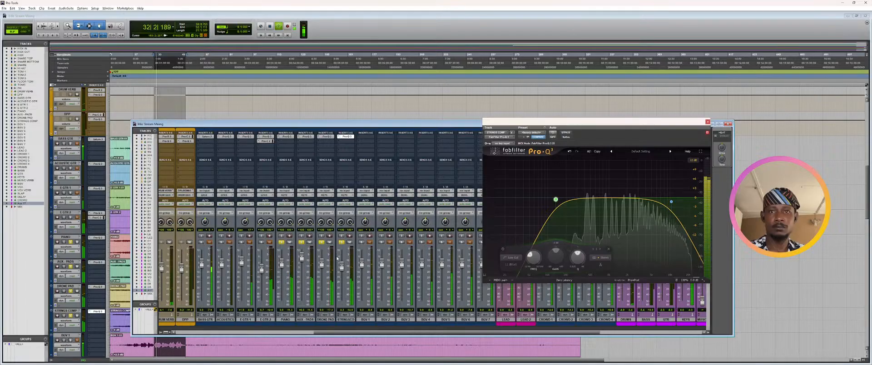
- Pull the STRINGS COMP fader down, check the pad levels, and bring the strings back up to balance the keys
{"action": "left_click_drag", "start_coordinate": [342, 267], "coordinate": [339, 327]}
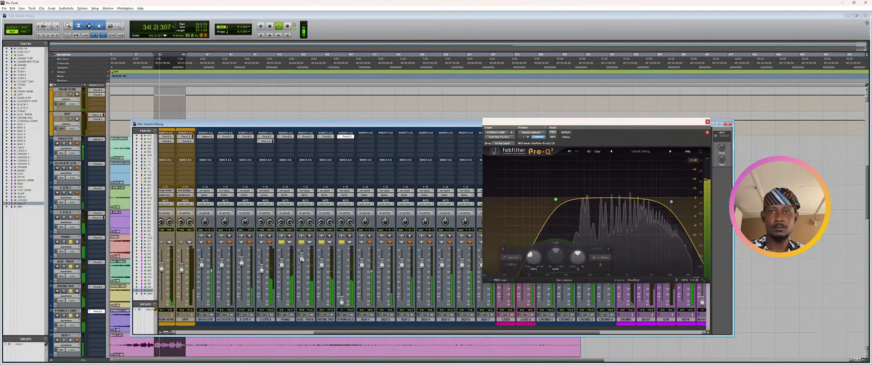
{"action": "left_click_drag", "start_coordinate": [301, 257], "coordinate": [320, 262]}
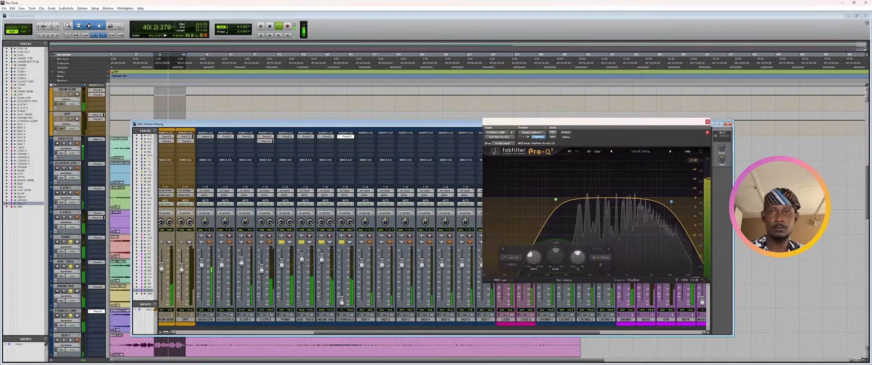
{"action": "left_click_drag", "start_coordinate": [342, 300], "coordinate": [341, 268]}
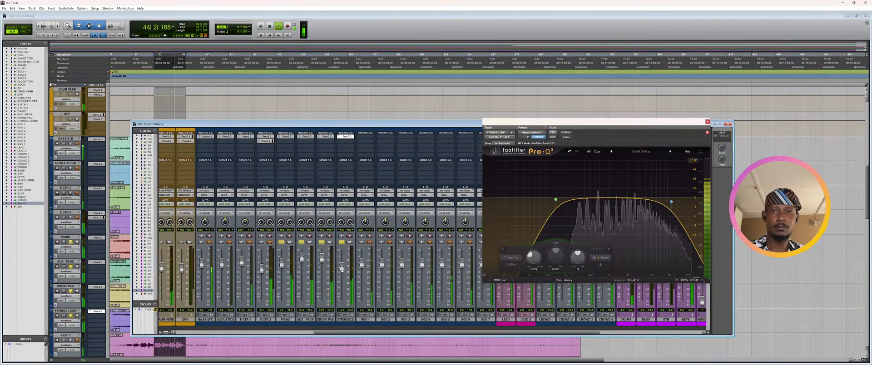
- Raise the STRINGS COMP fader slightly, then clear all the keys solos to hear the full mix
{"action": "left_click_drag", "start_coordinate": [341, 268], "coordinate": [342, 263]}
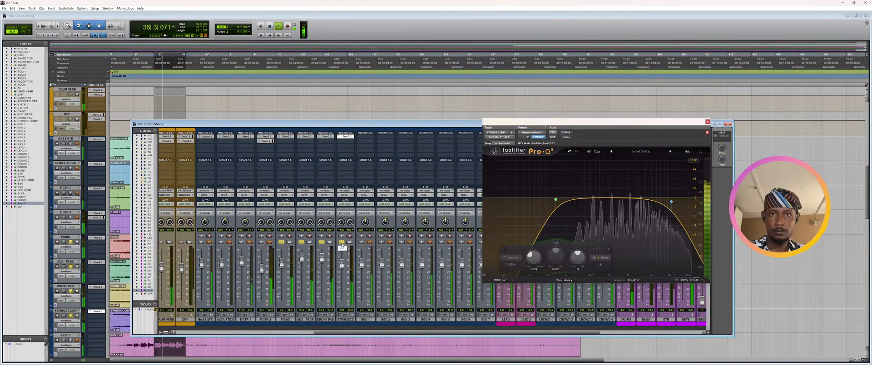
{"action": "left_click", "coordinate": [342, 244], "text": "alt"}
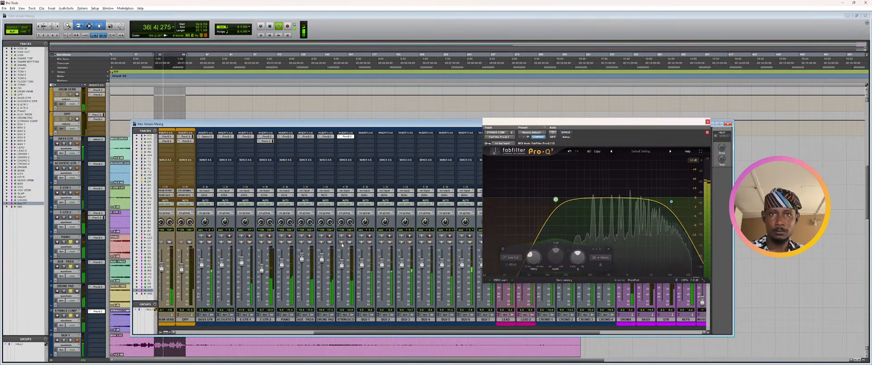
{"action": "left_click_drag", "start_coordinate": [472, 333], "coordinate": [606, 334]}
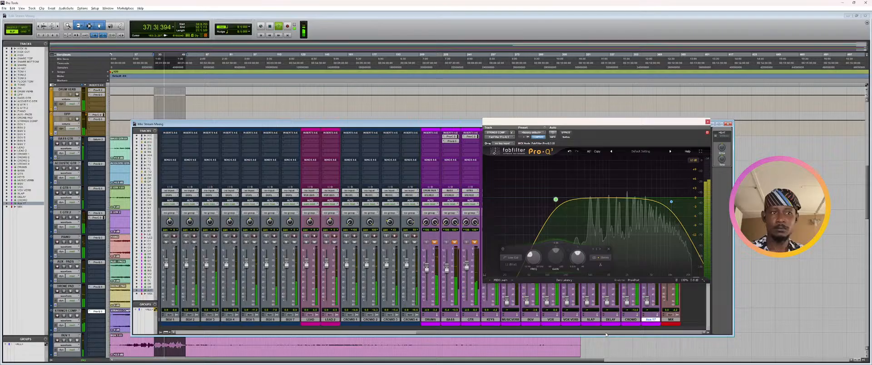
{"action": "left_click", "coordinate": [707, 122]}
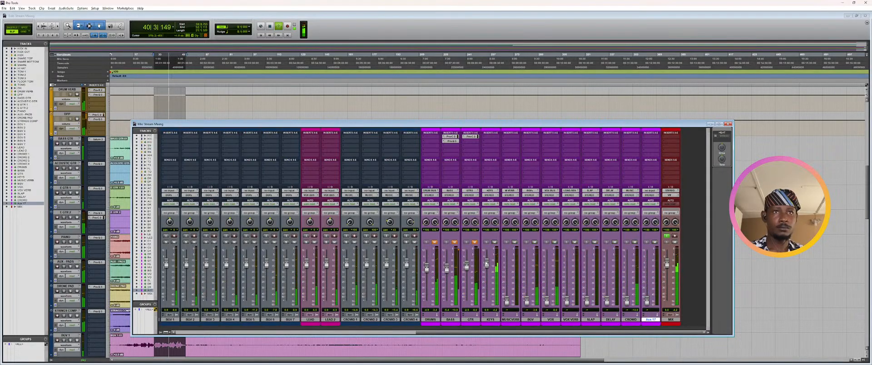
- Insert a stereo FabFilter Pro-C 2 compressor on the KEYS bus and adjust its threshold against the playing mix
{"action": "left_click", "coordinate": [484, 137]}
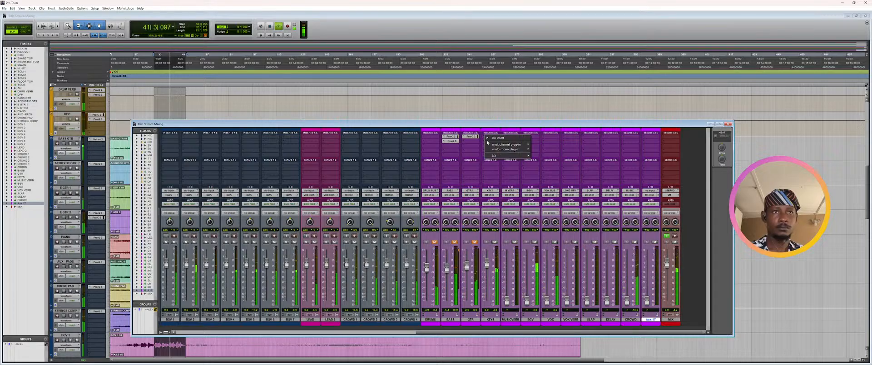
{"action": "mouse_move", "coordinate": [509, 144]}
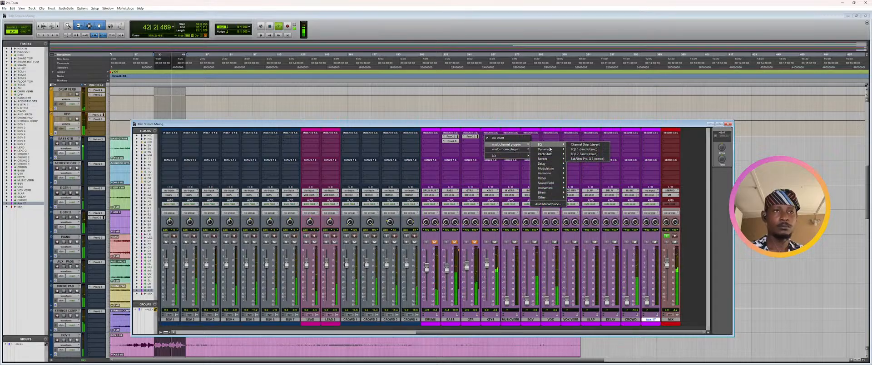
{"action": "mouse_move", "coordinate": [560, 150]}
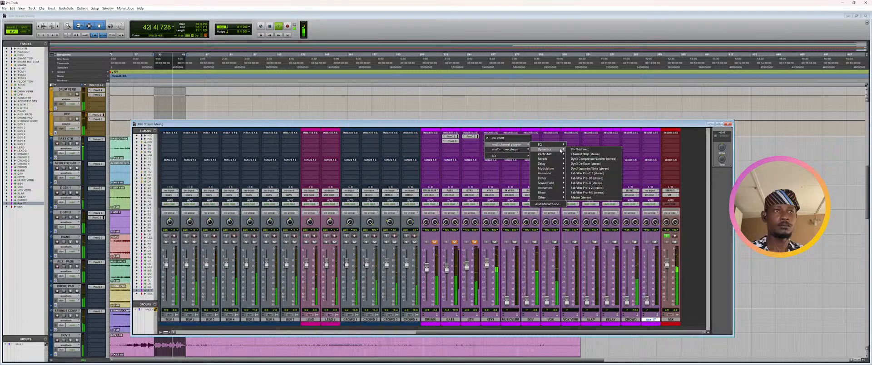
{"action": "left_click", "coordinate": [591, 173]}
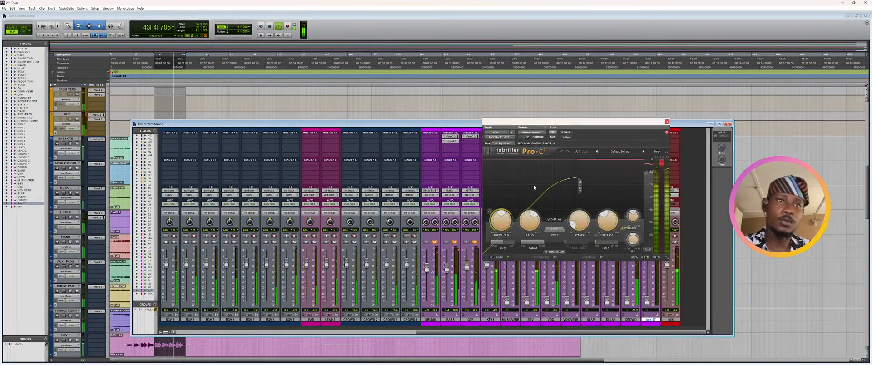
{"action": "left_click", "coordinate": [625, 229]}
{"action": "left_click_drag", "start_coordinate": [501, 213], "coordinate": [509, 215]}
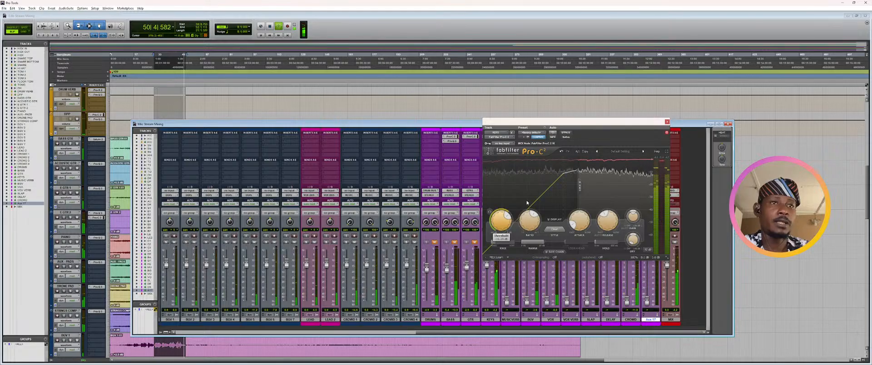
{"action": "left_click", "coordinate": [667, 121]}
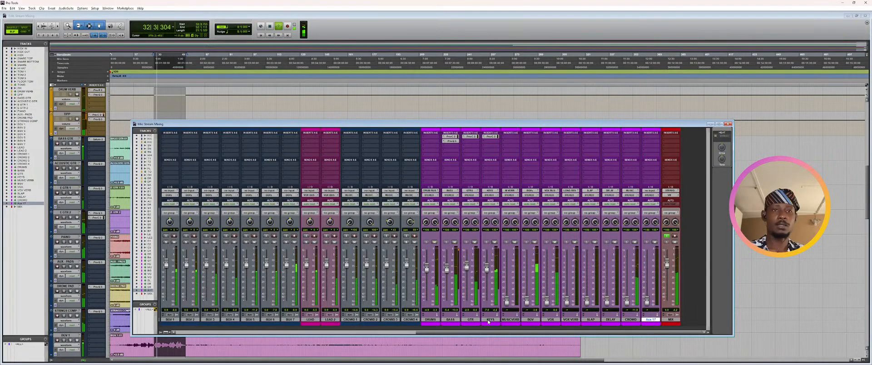
- Lower the KEYS bus fader slightly and nudge the DRUMS bus fader up
{"action": "mouse_move", "coordinate": [487, 267]}
{"action": "left_mouse_down"}
{"action": "mouse_move", "coordinate": [487, 303]}
{"action": "mouse_move", "coordinate": [487, 270]}
{"action": "left_mouse_up"}
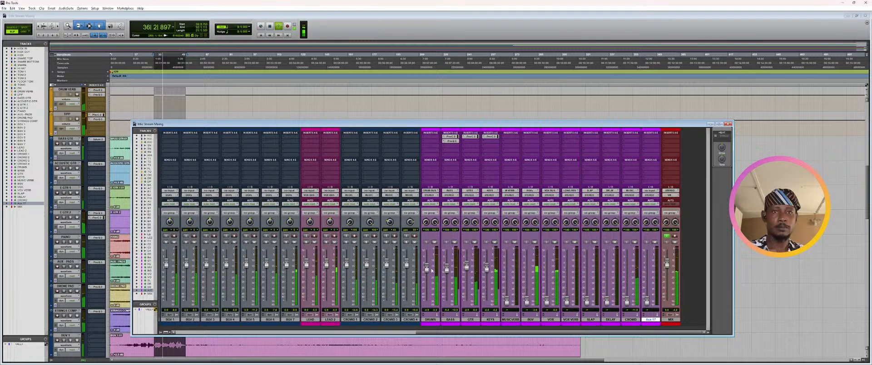
{"action": "left_click_drag", "start_coordinate": [427, 271], "coordinate": [428, 268]}
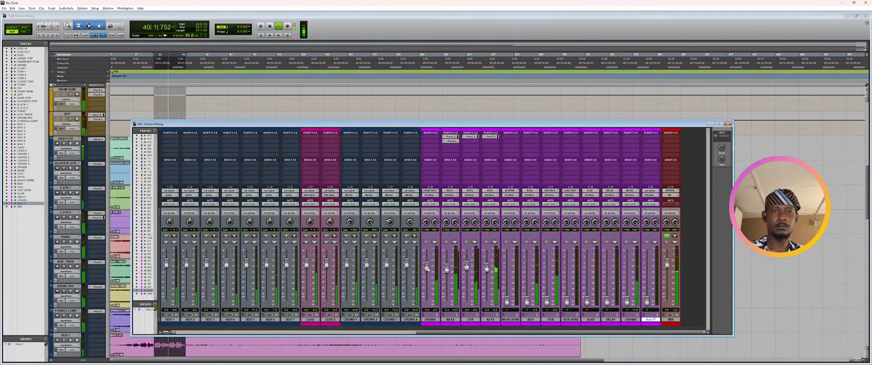
- Increase the high-frequency boost in the KICK aux equalizer, shifting it slightly lower in frequency, and nudge the SNARE fader up
{"action": "left_click_drag", "start_coordinate": [458, 332], "coordinate": [225, 342]}
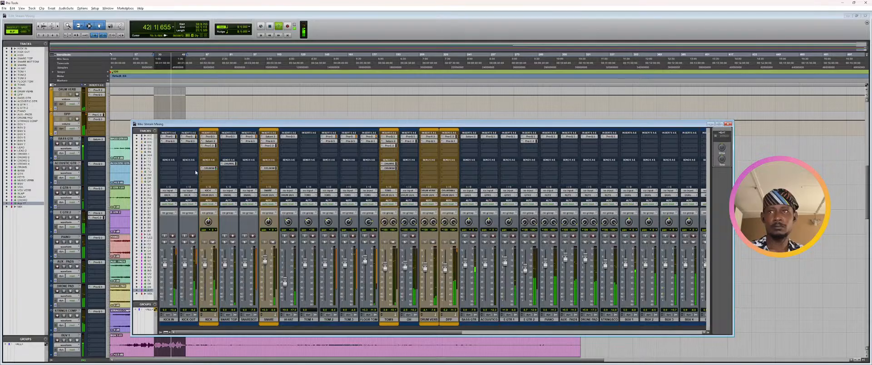
{"action": "left_click", "coordinate": [209, 136]}
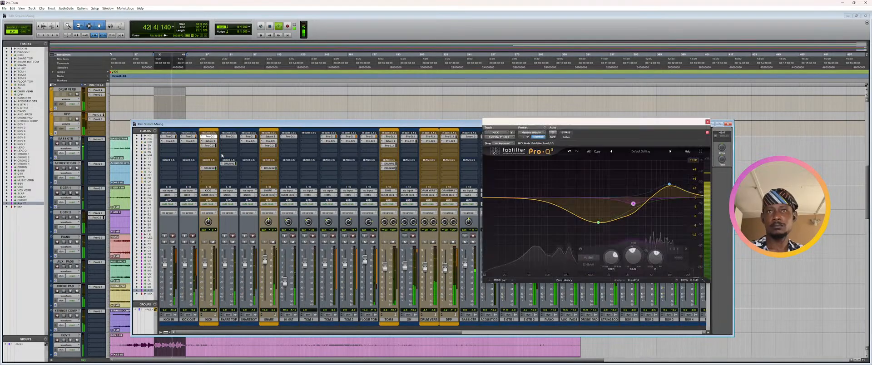
{"action": "mouse_move", "coordinate": [666, 187]}
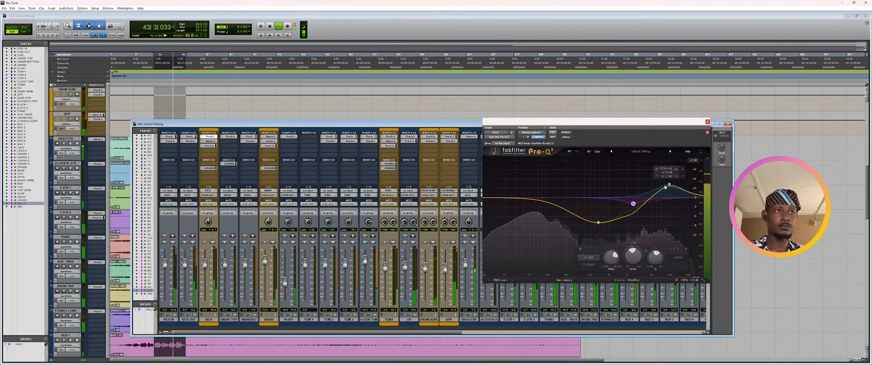
{"action": "left_click_drag", "start_coordinate": [665, 187], "coordinate": [658, 170]}
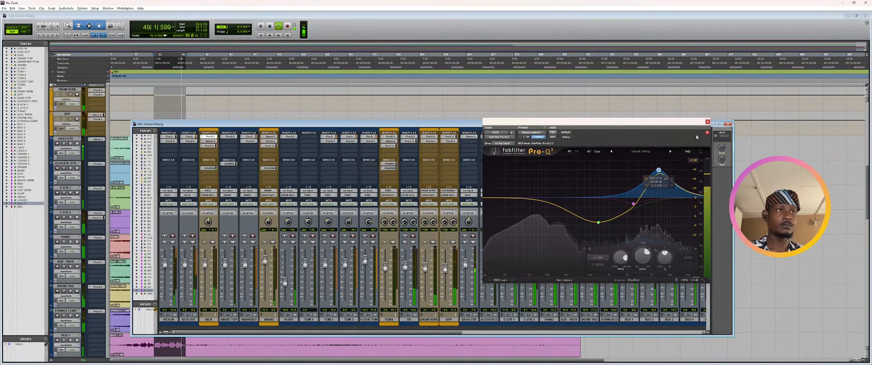
{"action": "left_click", "coordinate": [708, 122]}
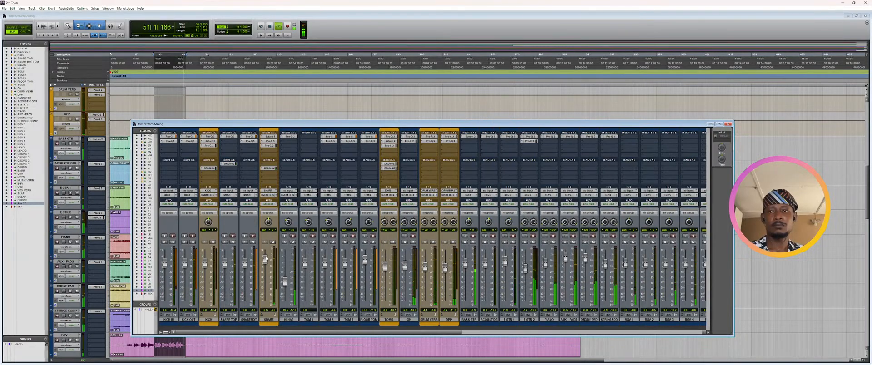
{"action": "left_click_drag", "start_coordinate": [266, 255], "coordinate": [266, 254]}
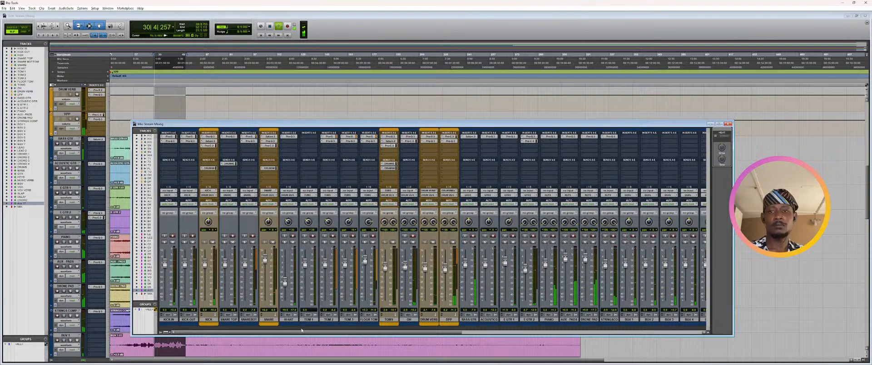
{"action": "left_click_drag", "start_coordinate": [303, 333], "coordinate": [556, 333]}
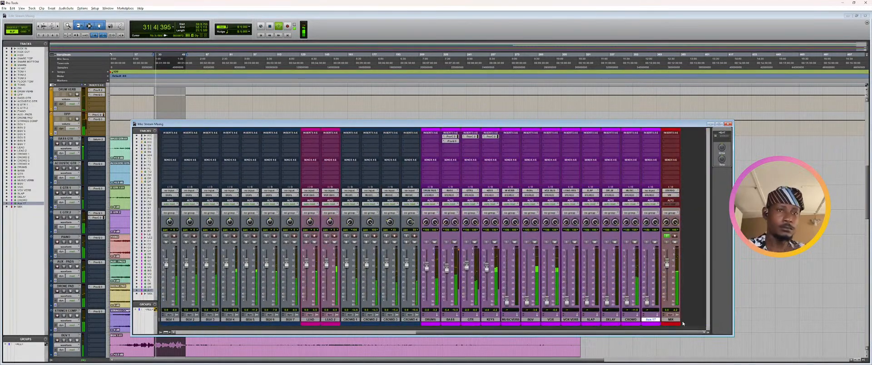
{"action": "key", "text": "alt+Tab"}
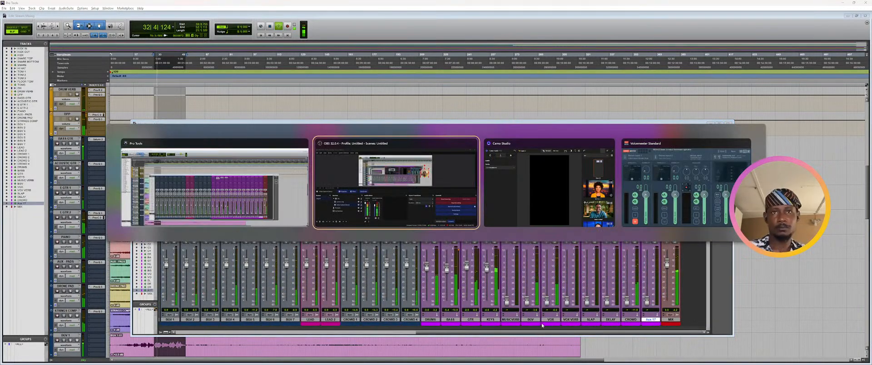
{"action": "key", "text": "alt+Tab"}
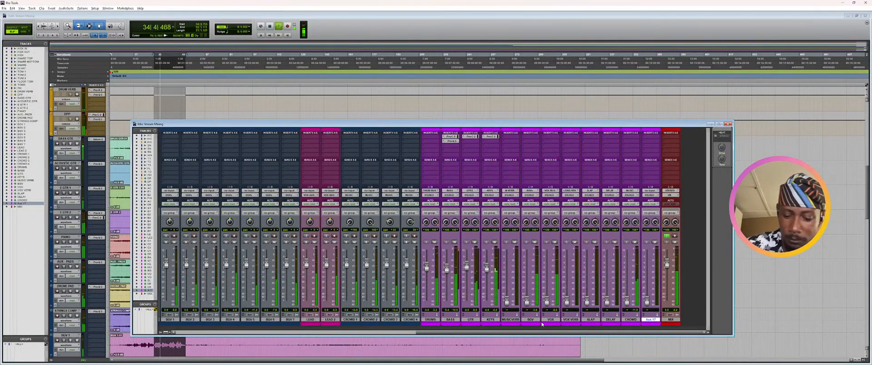
{"action": "key", "text": "e"}
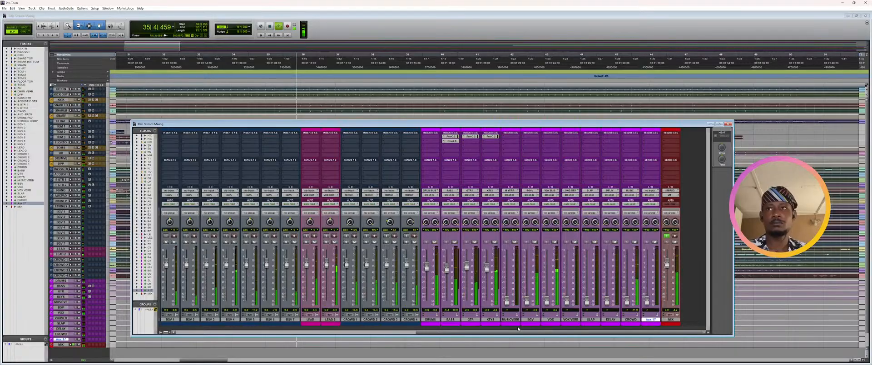
{"action": "key", "text": "e"}
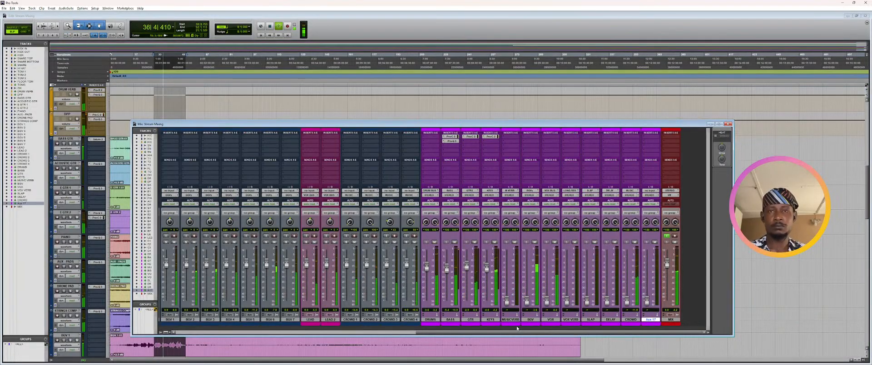
{"action": "key", "text": "alt+Tab"}
{"action": "key", "text": "super+e"}
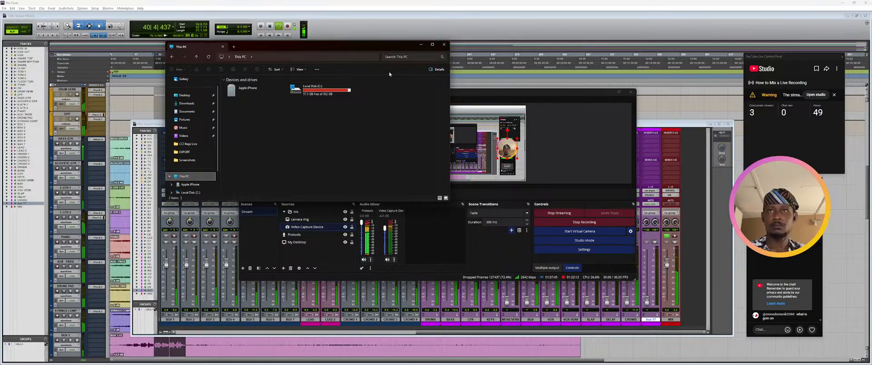
{"action": "left_click", "coordinate": [443, 44]}
{"action": "left_click", "coordinate": [526, 17]}
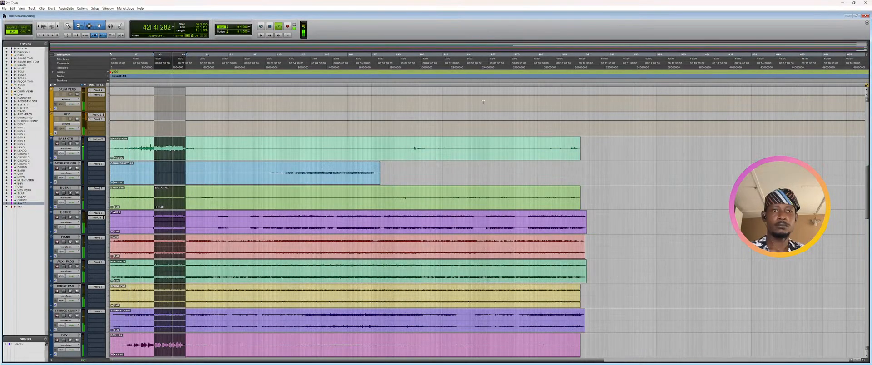
{"action": "key", "text": "ctrl+equal"}
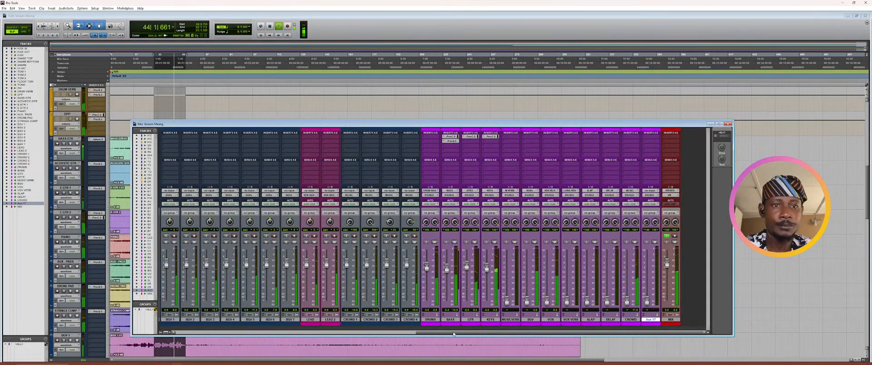
- Stop playback, raise the MUSIC VERB fader, and insert a stereo FabFilter Pro-R 2 reverb on that bus
{"action": "key", "text": "space"}
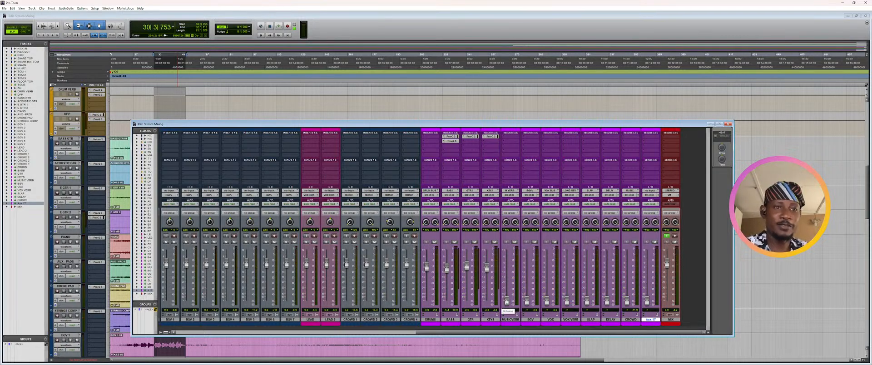
{"action": "left_click_drag", "start_coordinate": [506, 301], "coordinate": [507, 271]}
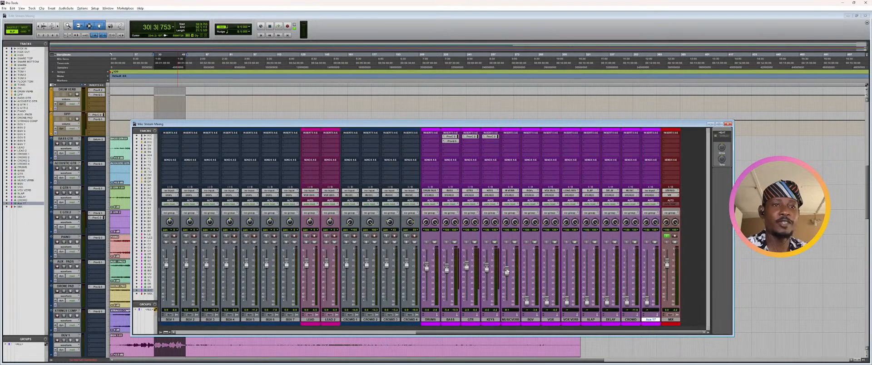
{"action": "left_click", "coordinate": [504, 136]}
{"action": "mouse_move", "coordinate": [527, 145]}
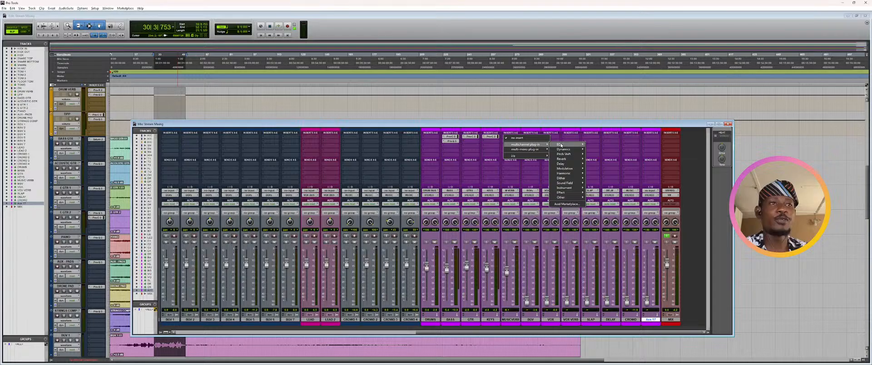
{"action": "mouse_move", "coordinate": [564, 146]}
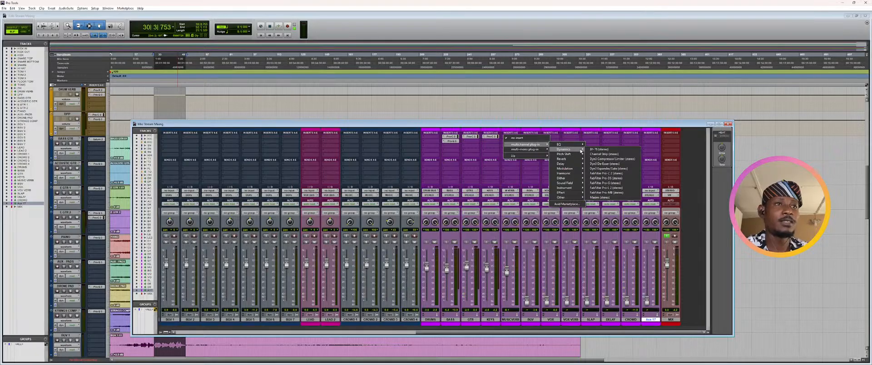
{"action": "mouse_move", "coordinate": [576, 159]}
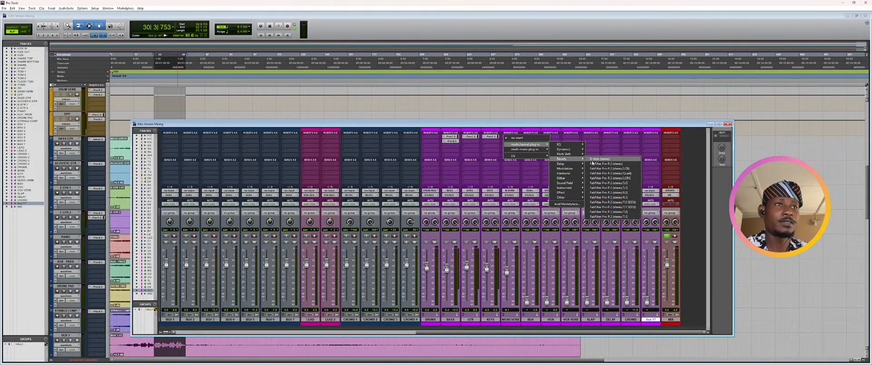
{"action": "left_click", "coordinate": [602, 164]}
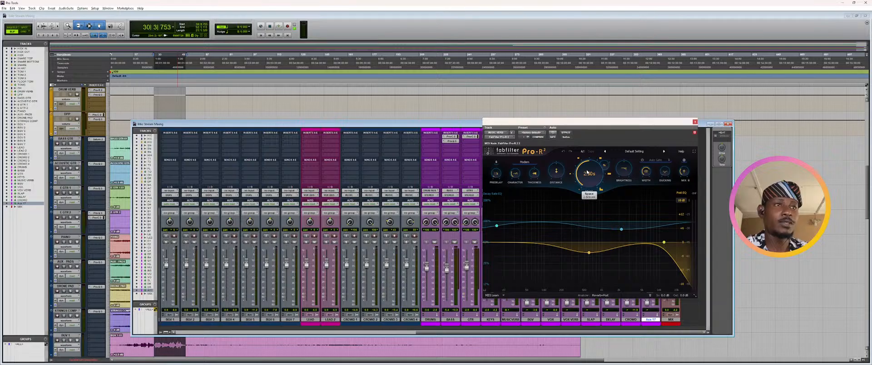
- Set the Space decay time of the MUSIC VERB reverb to 3.01 s
{"action": "scroll", "coordinate": [587, 173], "scroll_direction": "up", "scroll_amount": 3}
{"action": "scroll", "coordinate": [601, 176], "scroll_direction": "down", "scroll_amount": 2}
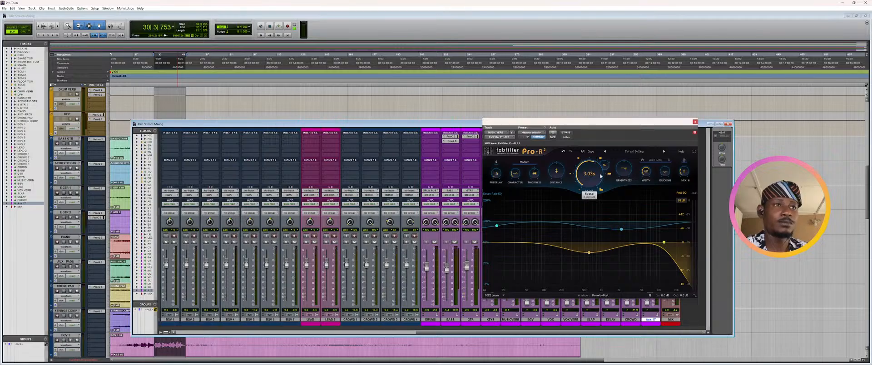
{"action": "scroll", "coordinate": [600, 176], "scroll_direction": "down", "scroll_amount": 1}
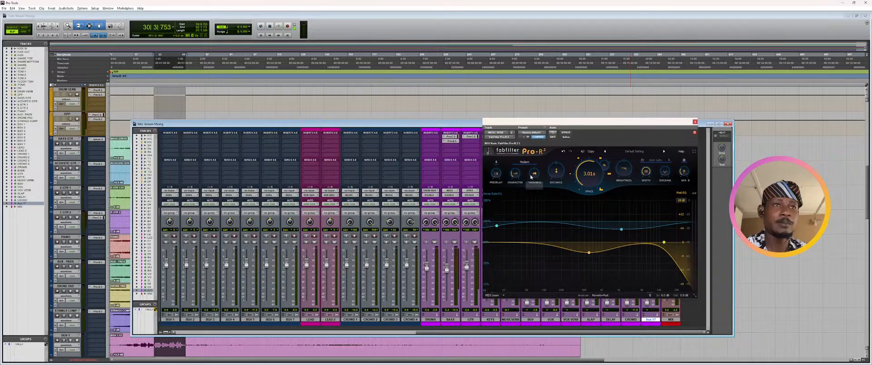
{"action": "left_click", "coordinate": [695, 122]}
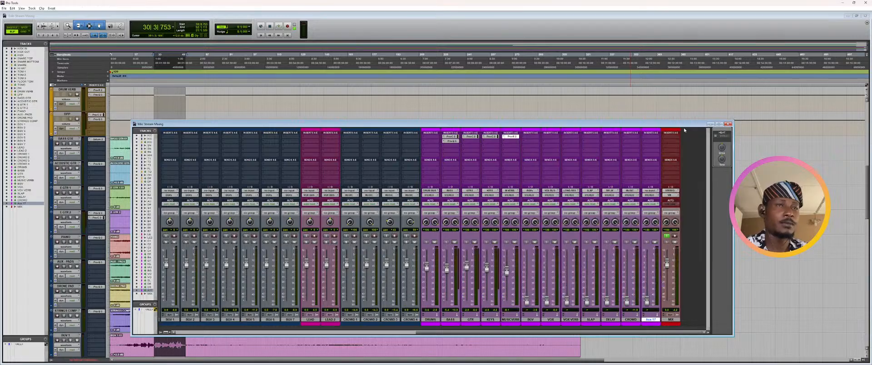
- Insert FabFilter Pro-Q 3 after the MUSIC VERB reverb and shape it with a low cut and a high cut
{"action": "left_click", "coordinate": [504, 141]}
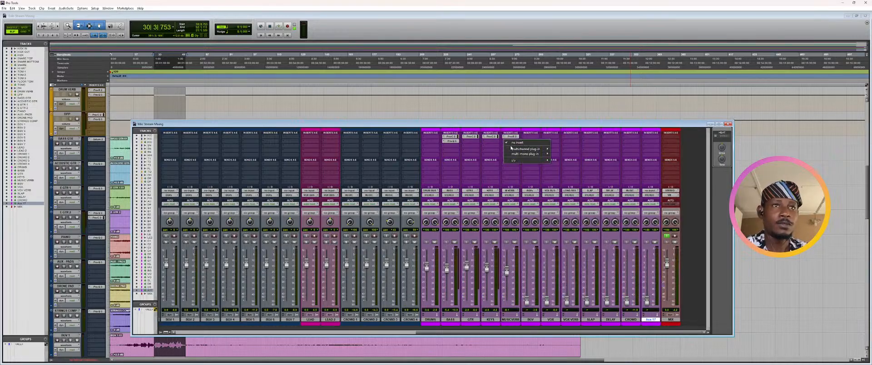
{"action": "mouse_move", "coordinate": [523, 149]}
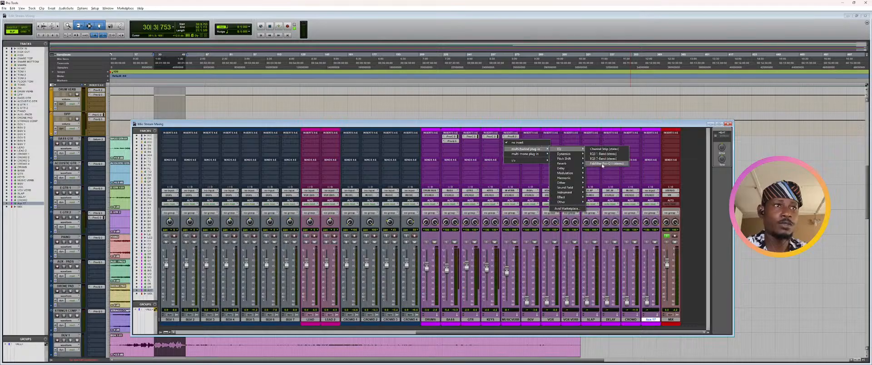
{"action": "left_click", "coordinate": [602, 165]}
{"action": "left_click_drag", "start_coordinate": [489, 197], "coordinate": [556, 201]}
{"action": "left_click_drag", "start_coordinate": [686, 198], "coordinate": [669, 201]}
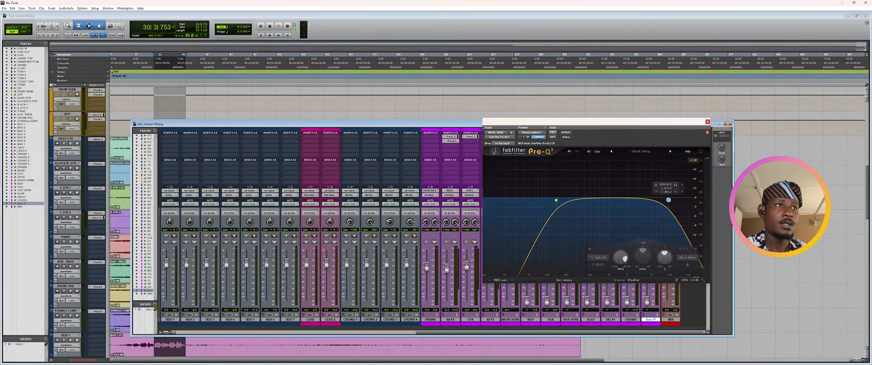
{"action": "left_click", "coordinate": [707, 122]}
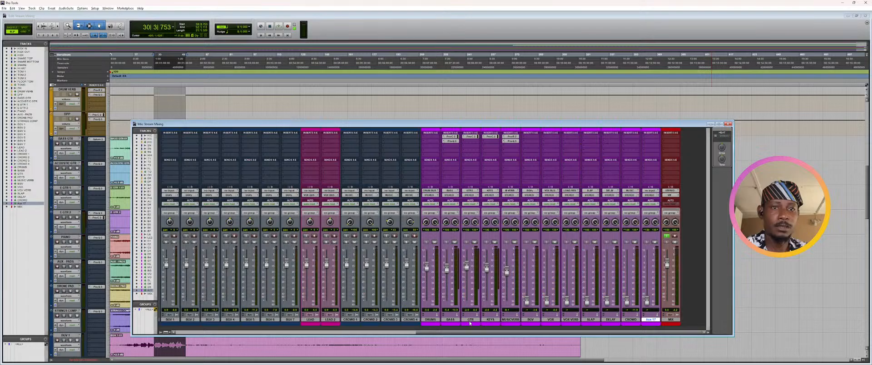
- Start assigning a bus send on the GTR group bus
{"action": "left_click", "coordinate": [470, 164]}
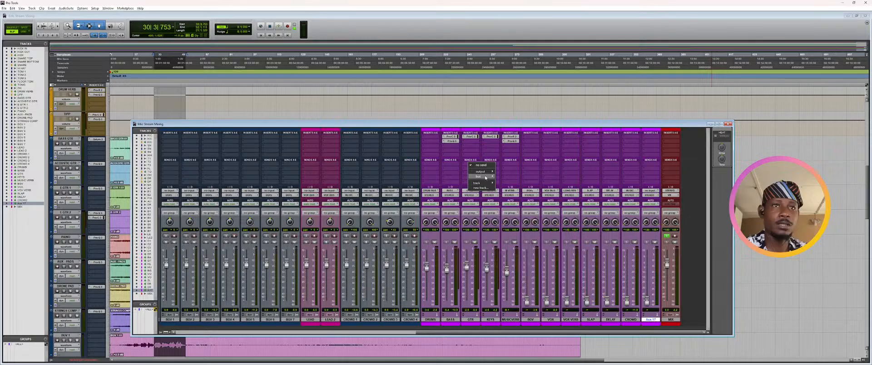
- Assign the GTR channel's first send to the M VERB bus, pre-fader at 0.0 dB, and copy that send to the KEYS channel
{"action": "mouse_move", "coordinate": [485, 177]}
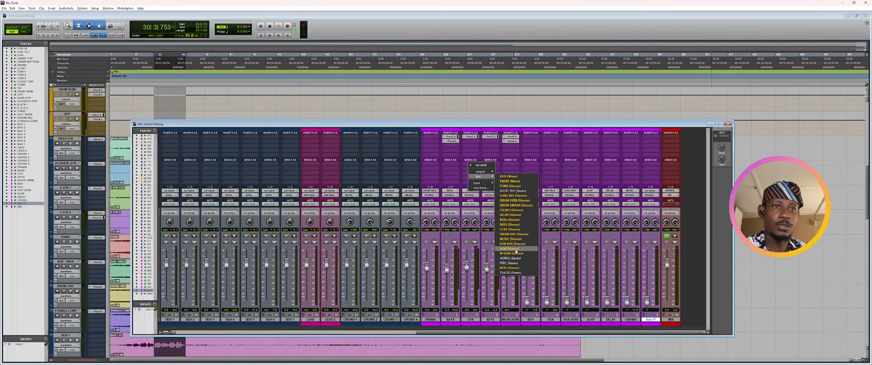
{"action": "left_click", "coordinate": [515, 253]}
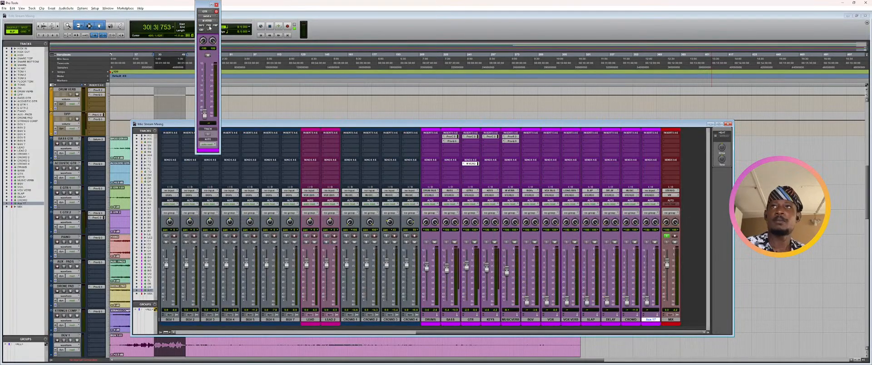
{"action": "left_click", "coordinate": [208, 26]}
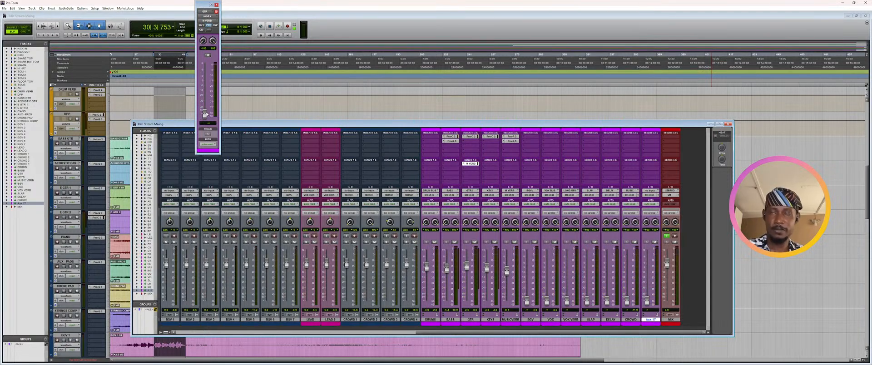
{"action": "left_click", "coordinate": [204, 114], "text": "alt"}
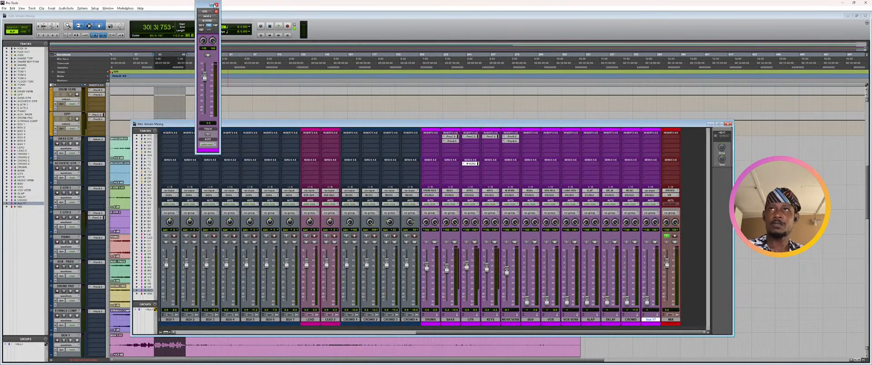
{"action": "left_click", "coordinate": [216, 5]}
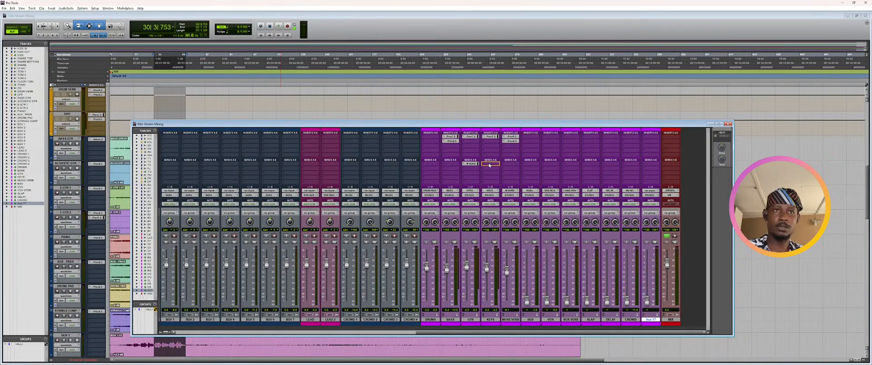
{"action": "left_click_drag", "start_coordinate": [489, 165], "coordinate": [490, 165]}
- Pull the MUSIC VERB fader all the way down, start playback, and mute the BASS and DRUMS channels
{"action": "left_click_drag", "start_coordinate": [507, 272], "coordinate": [513, 311]}
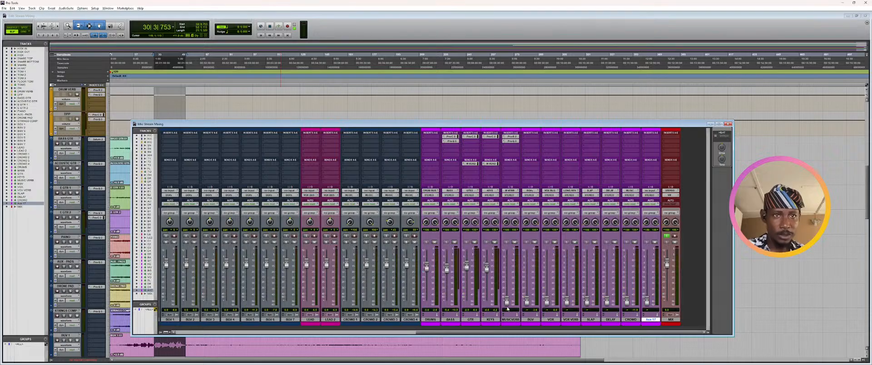
{"action": "key", "text": "space"}
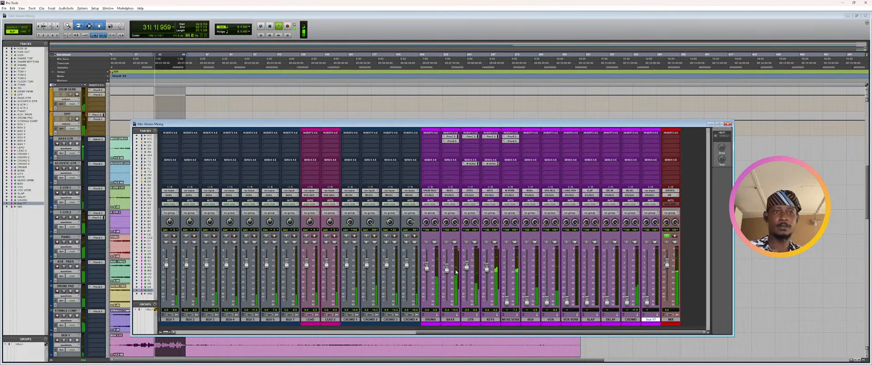
{"action": "left_click", "coordinate": [454, 242]}
{"action": "left_click", "coordinate": [435, 243]}
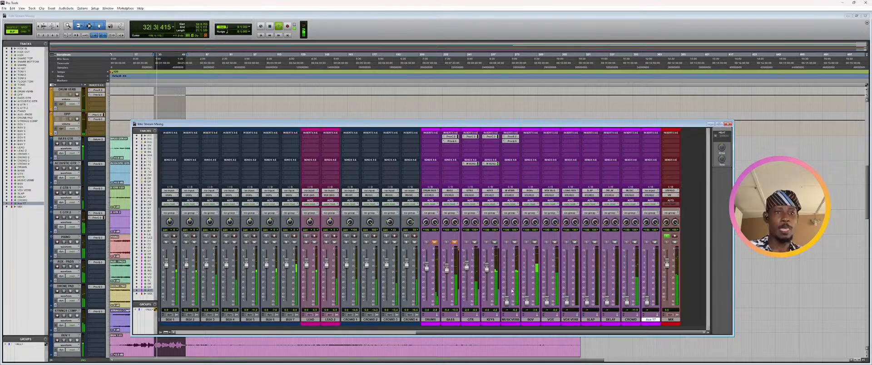
- Raise the MUSIC VERB fader to about the height of the KEYS fader during playback, and replay the selection to judge the reverb
{"action": "left_click_drag", "start_coordinate": [507, 300], "coordinate": [506, 266]}
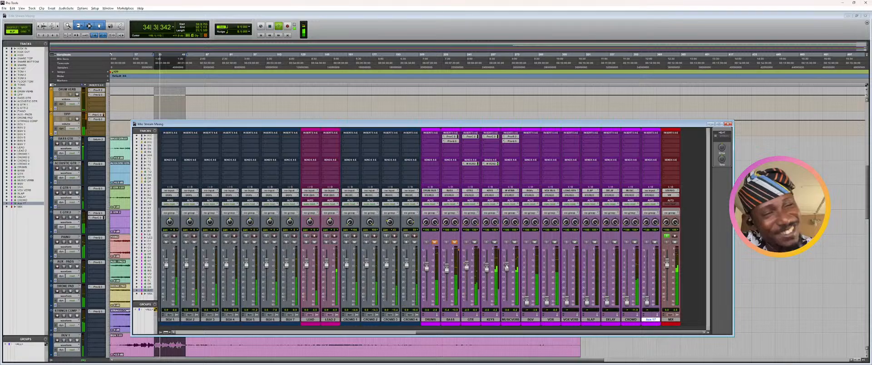
{"action": "left_click_drag", "start_coordinate": [507, 267], "coordinate": [506, 264]}
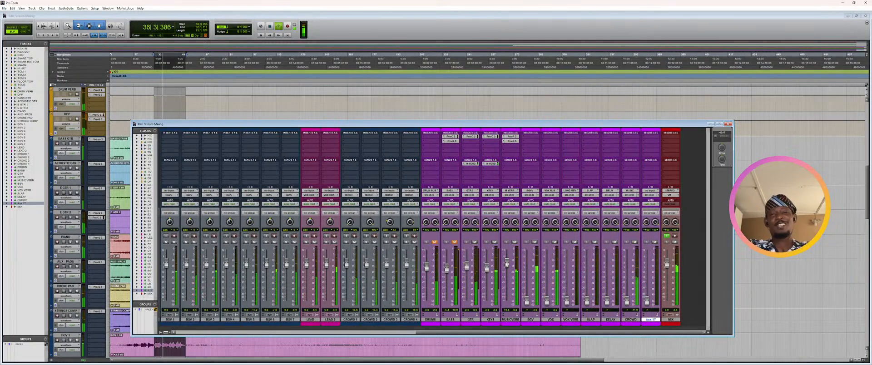
{"action": "key", "text": "space"}
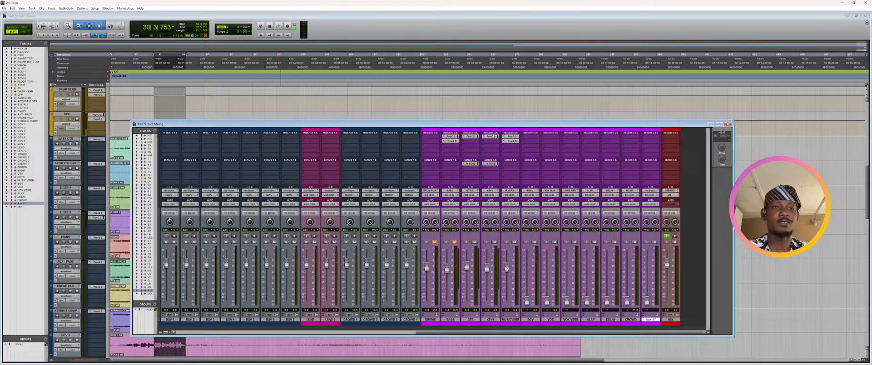
{"action": "key", "text": "space"}
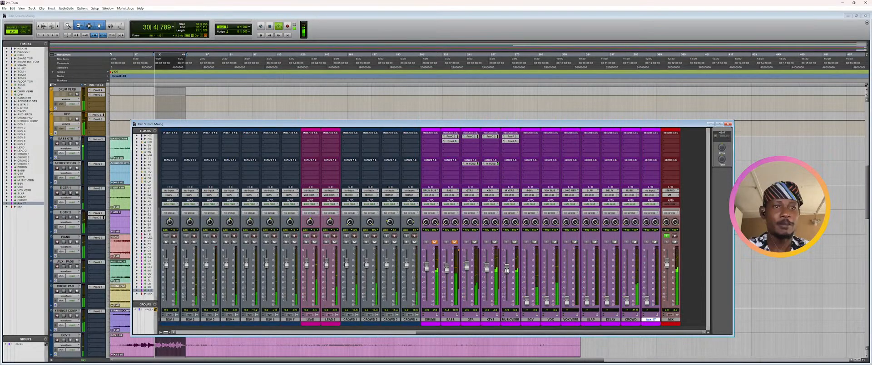
{"action": "key", "text": "space"}
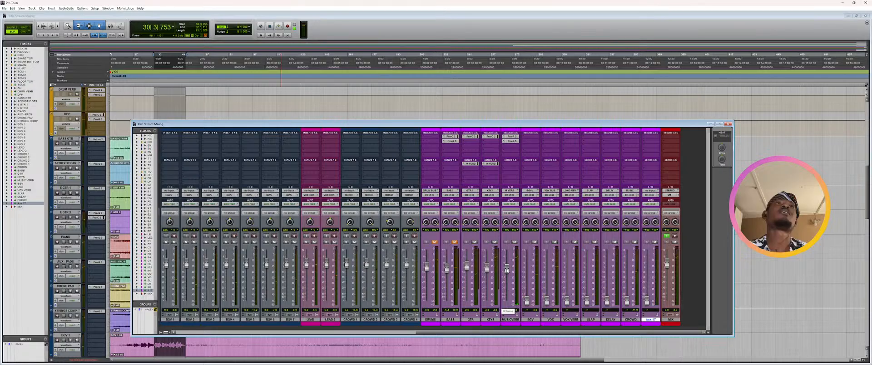
{"action": "key", "text": "space"}
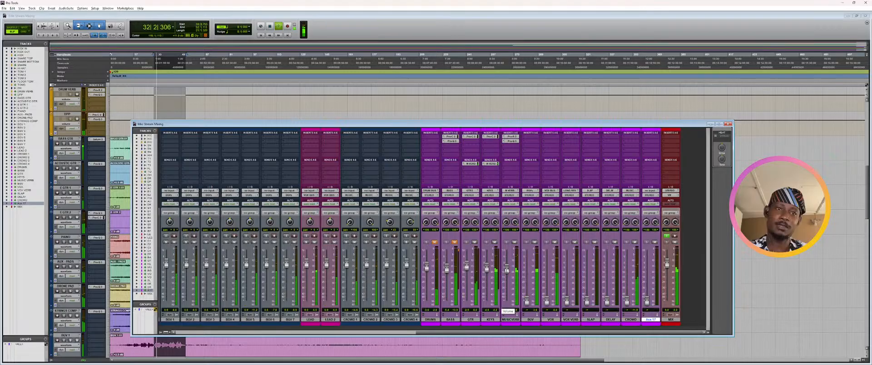
- Drop the MUSIC VERB fader fully, raise it to slightly below the KEYS fader, and check the reverb blend in playback
{"action": "left_click_drag", "start_coordinate": [507, 270], "coordinate": [517, 326]}
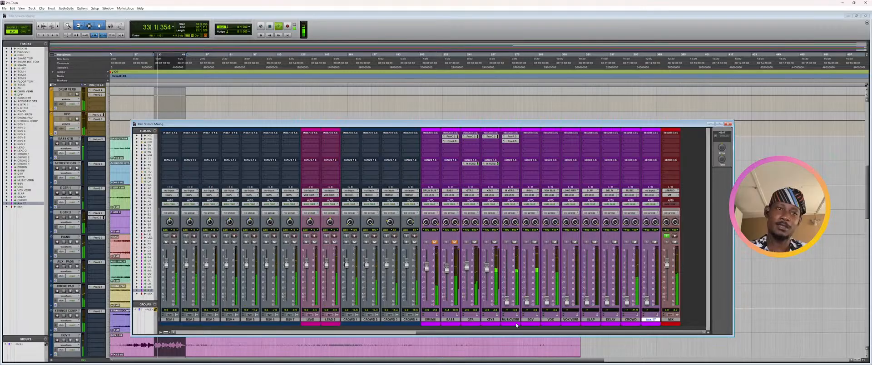
{"action": "left_click_drag", "start_coordinate": [507, 300], "coordinate": [506, 282]}
{"action": "key", "text": "space"}
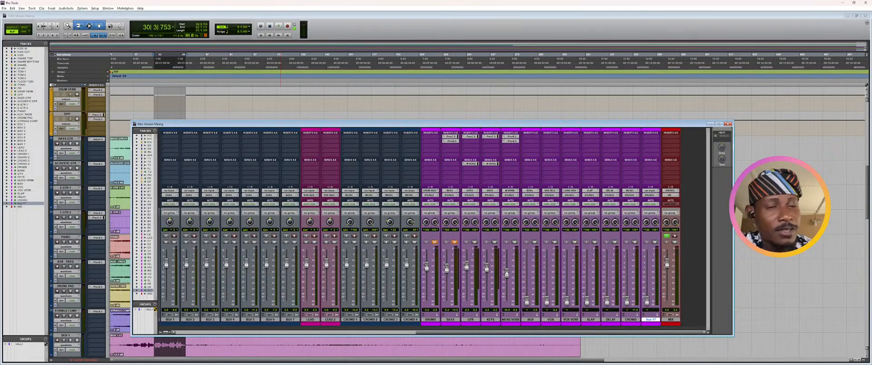
{"action": "key", "text": "space"}
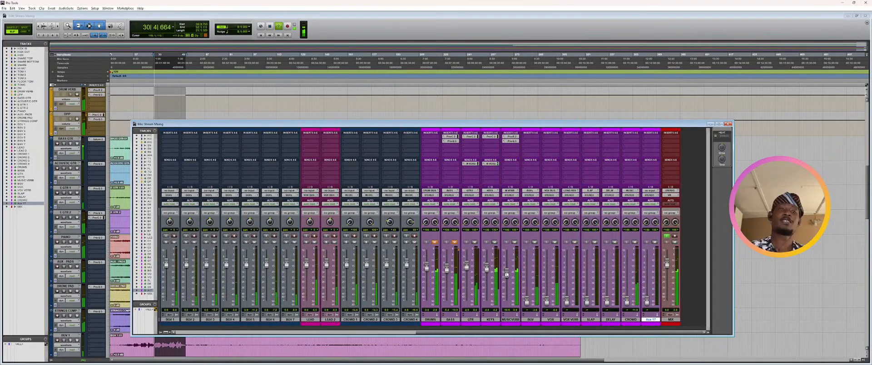
{"action": "key", "text": "space"}
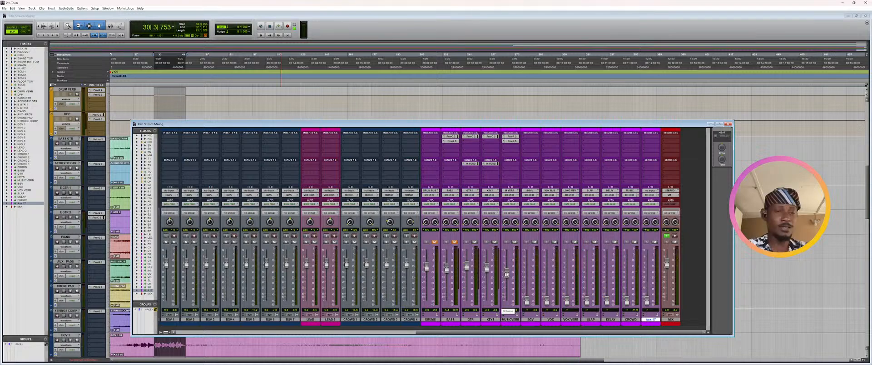
{"action": "key", "text": "space"}
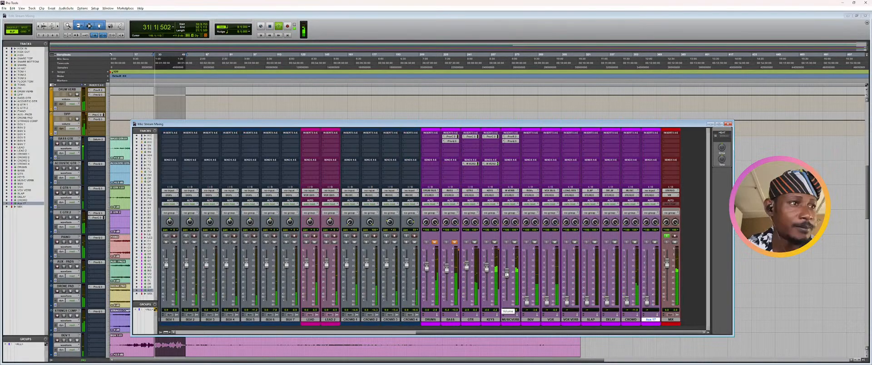
{"action": "key", "text": "space"}
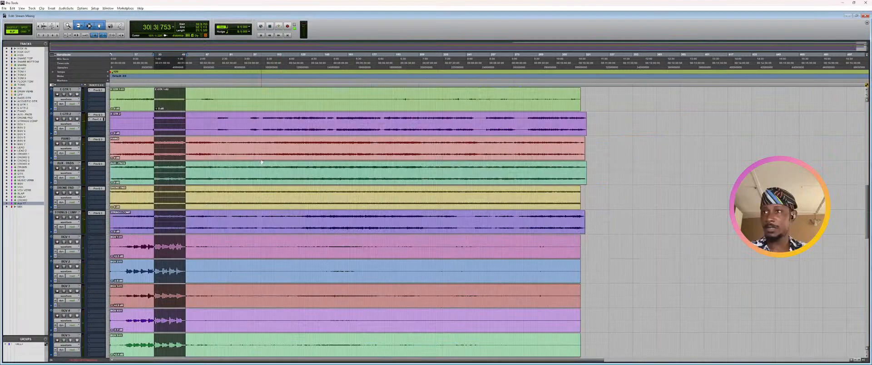
- Select the backing-vocal passage in the timeline from about bar 31 to about bar 51
{"action": "scroll", "coordinate": [261, 162], "scroll_direction": "down", "scroll_amount": 2}
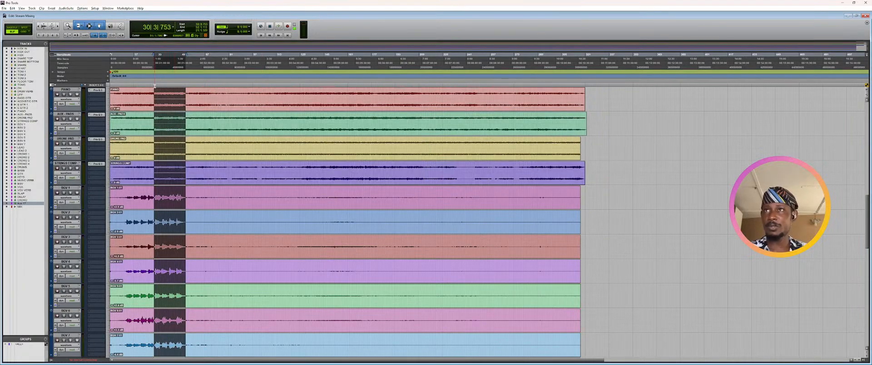
{"action": "left_click", "coordinate": [156, 64]}
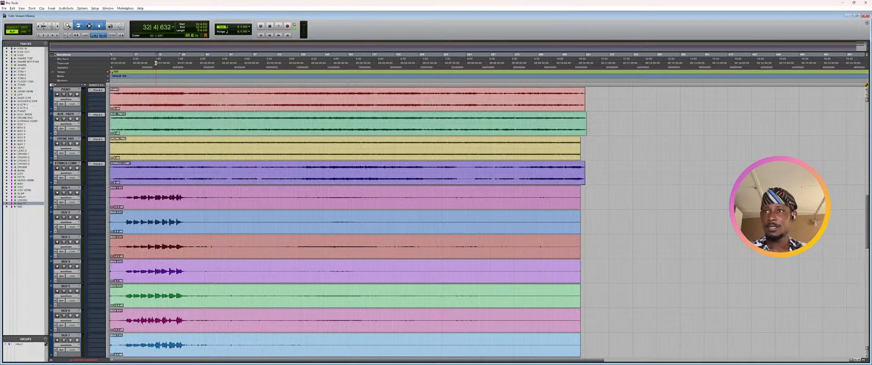
{"action": "left_click", "coordinate": [155, 63]}
{"action": "key", "text": "t"}
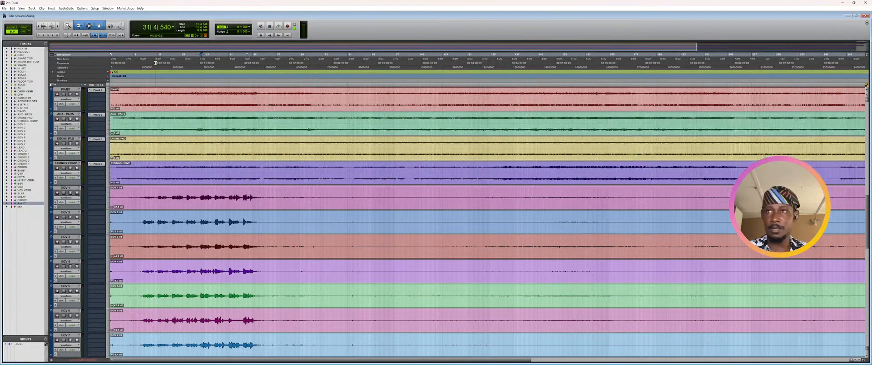
{"action": "key", "text": "t"}
{"action": "left_click", "coordinate": [289, 63]}
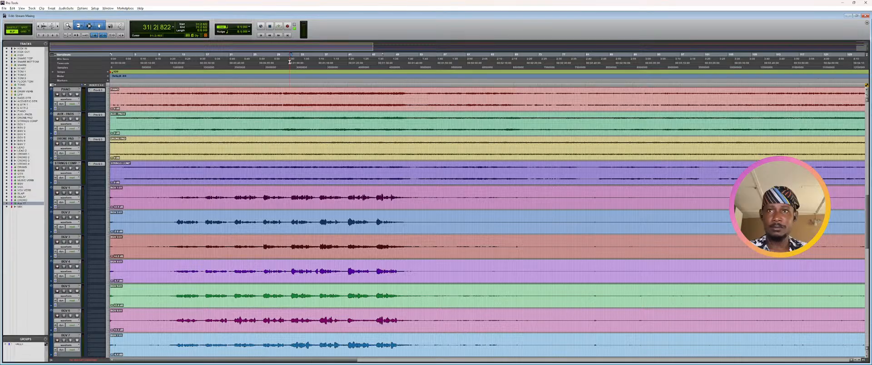
{"action": "left_click_drag", "start_coordinate": [289, 63], "coordinate": [392, 83]}
{"action": "left_click_drag", "start_coordinate": [409, 80], "coordinate": [410, 80]}
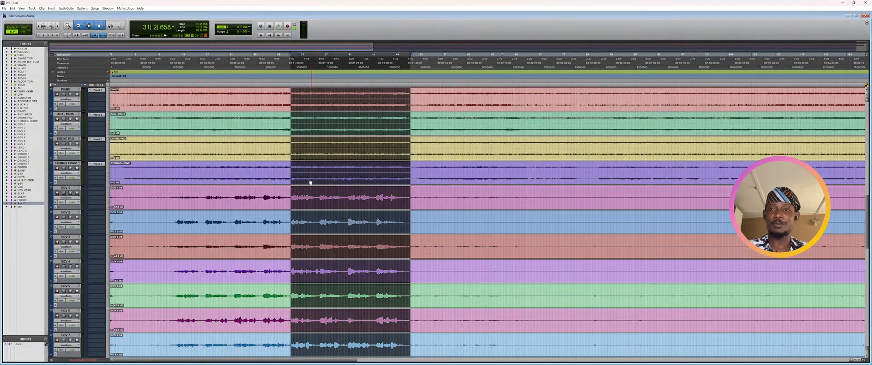
- Solo the seven backing-vocal tracks, BGV 1 through BGV 7
{"action": "scroll", "coordinate": [323, 227], "scroll_direction": "down", "scroll_amount": 4}
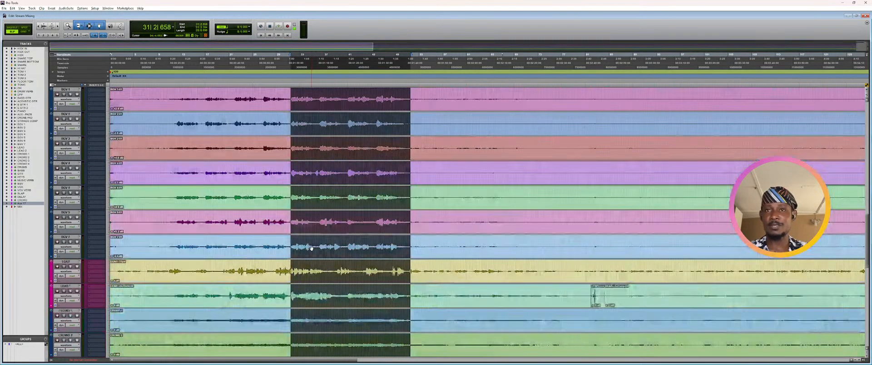
{"action": "scroll", "coordinate": [311, 248], "scroll_direction": "up", "scroll_amount": 3}
{"action": "scroll", "coordinate": [311, 249], "scroll_direction": "down", "scroll_amount": 3}
{"action": "scroll", "coordinate": [312, 249], "scroll_direction": "up", "scroll_amount": 3}
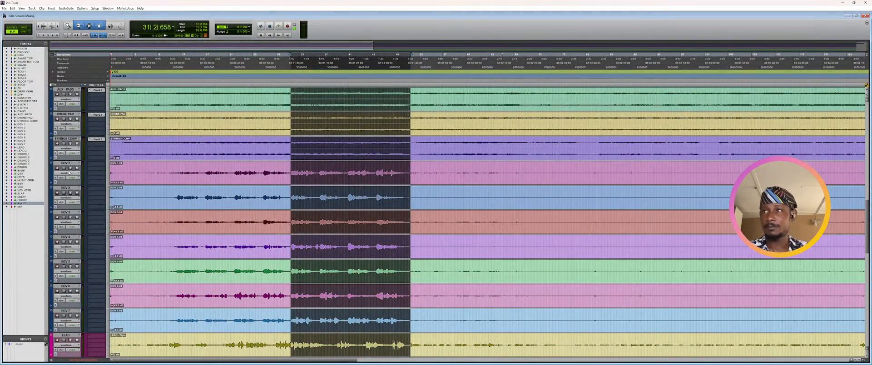
{"action": "left_click", "coordinate": [70, 168]}
{"action": "left_click_drag", "start_coordinate": [70, 193], "coordinate": [72, 242]}
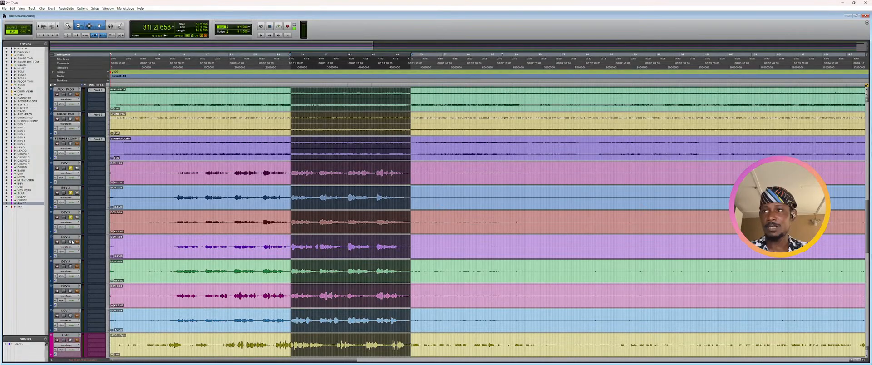
{"action": "left_click", "coordinate": [71, 241]}
{"action": "left_click", "coordinate": [71, 266]}
{"action": "left_click", "coordinate": [71, 291]}
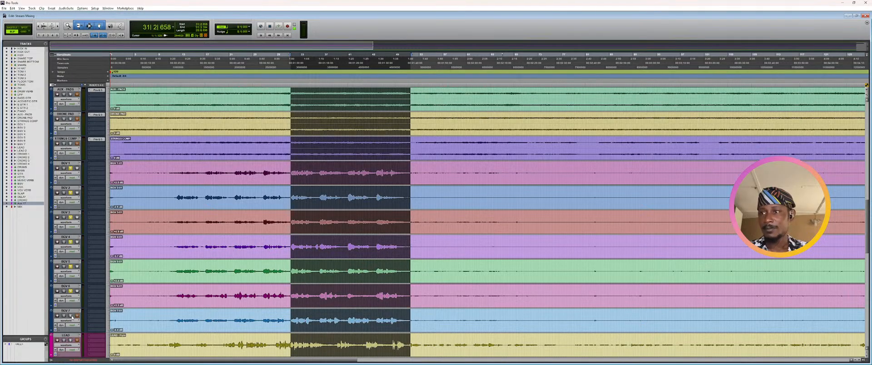
{"action": "left_click", "coordinate": [70, 315]}
- Play the selected passage and raise the BGV bus fader in the mixer to about the height of the KEYS fader
{"action": "key", "text": "space"}
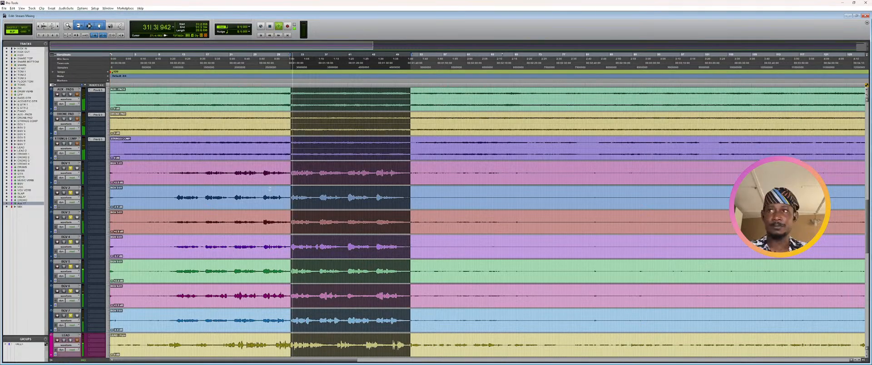
{"action": "key", "text": "ctrl+equal"}
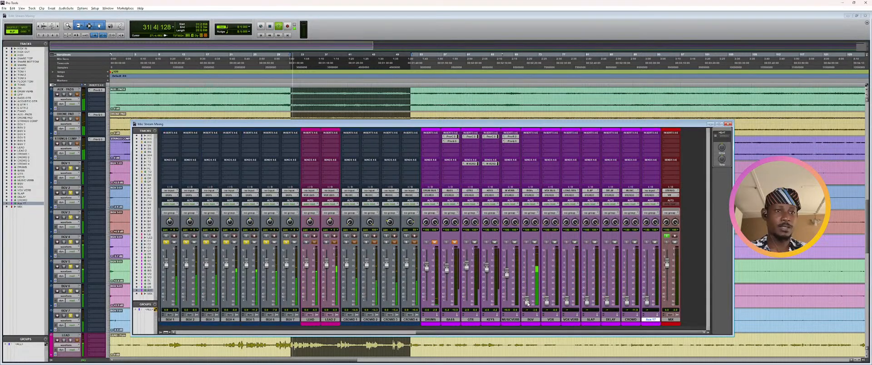
{"action": "left_click_drag", "start_coordinate": [528, 304], "coordinate": [527, 271]}
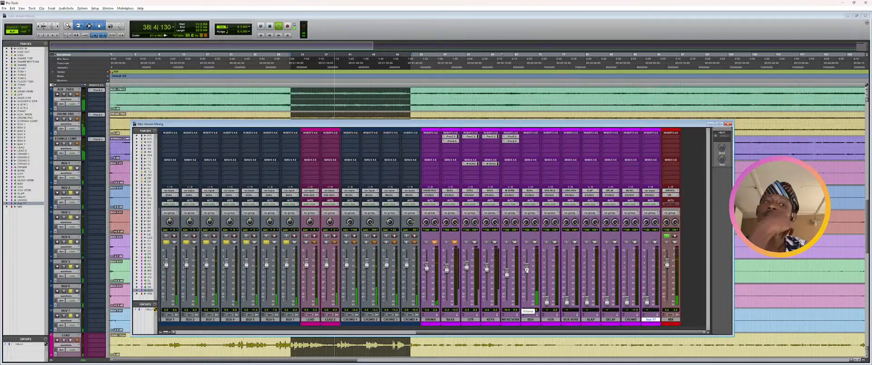
{"action": "key", "text": "space"}
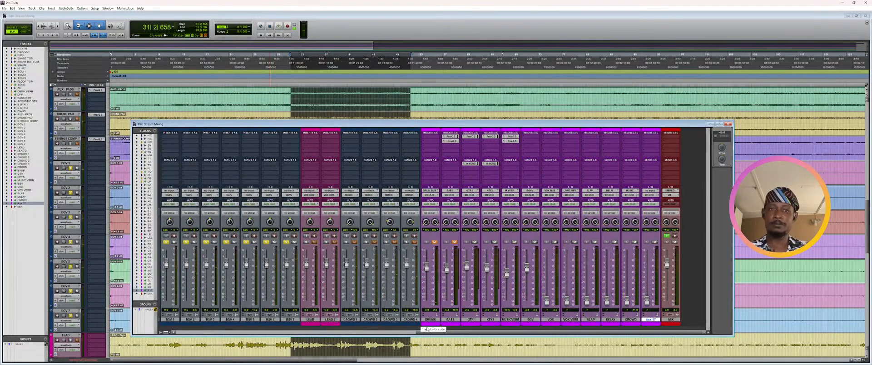
- Insert a FabFilter Pro-G (mono) gate in the first insert slot of BGV 1 and reduce its range
{"action": "left_click_drag", "start_coordinate": [429, 333], "coordinate": [347, 334]}
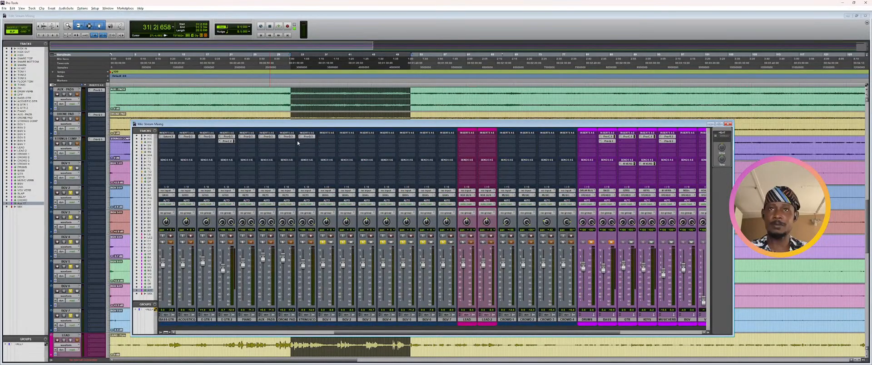
{"action": "left_click", "coordinate": [327, 142]}
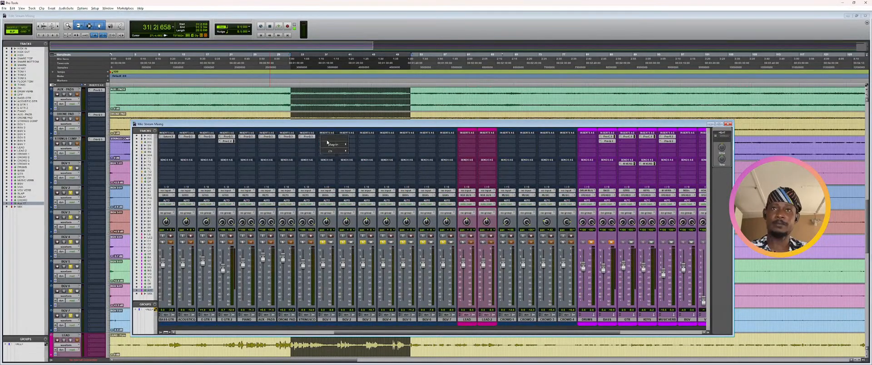
{"action": "mouse_move", "coordinate": [328, 144]}
{"action": "mouse_move", "coordinate": [359, 145]}
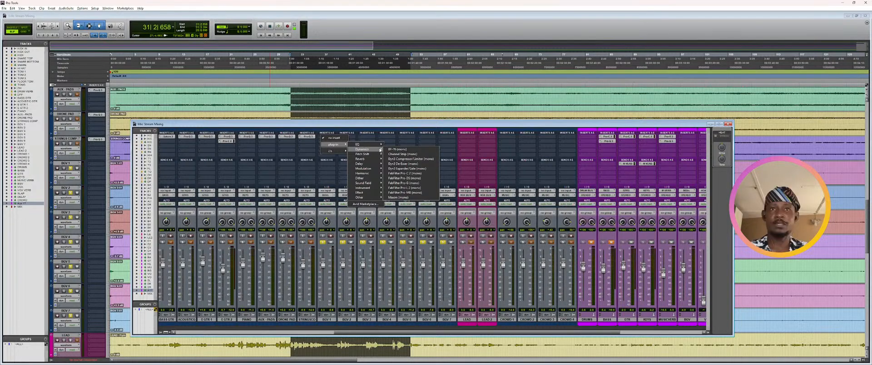
{"action": "left_click", "coordinate": [411, 183]}
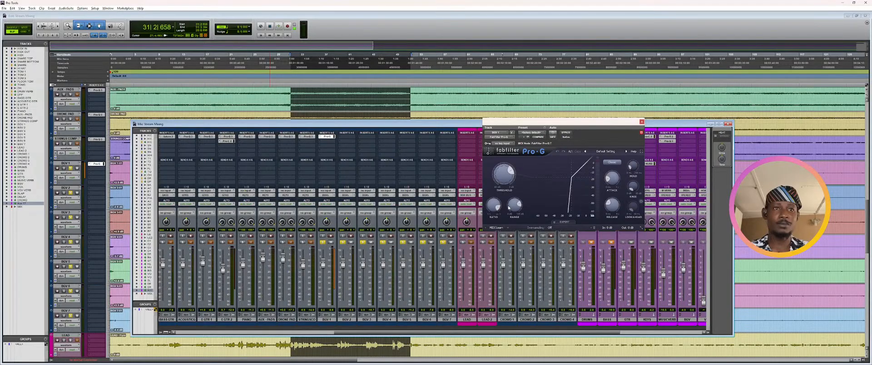
{"action": "mouse_move", "coordinate": [519, 209]}
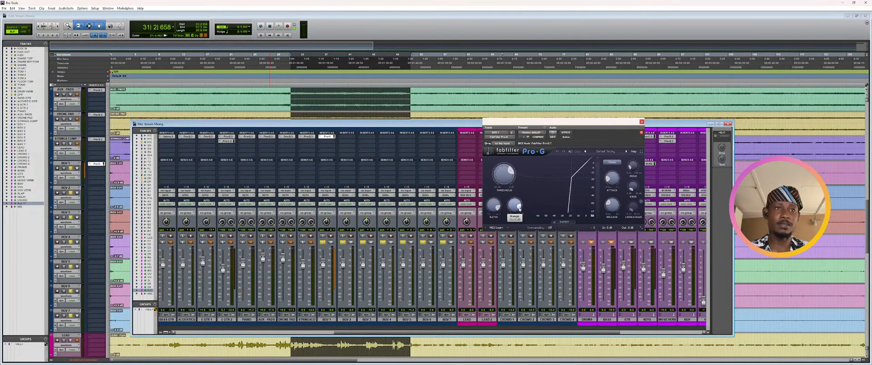
{"action": "left_click_drag", "start_coordinate": [520, 210], "coordinate": [514, 205]}
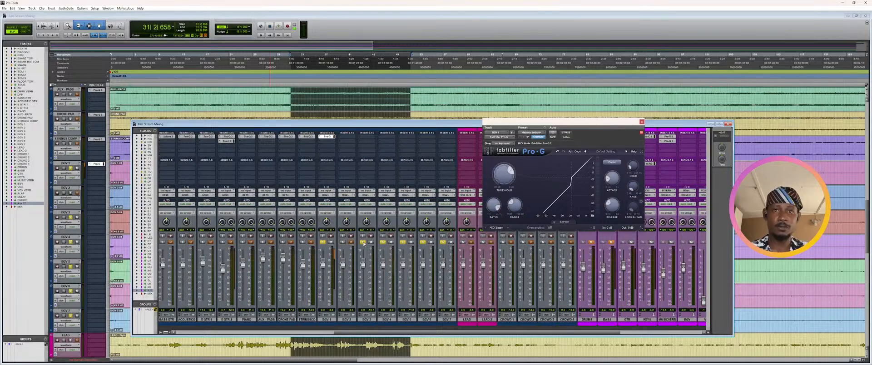
- Unsolo the other backing-vocal tracks so that only BGV 1 stays soloed
{"action": "left_click", "coordinate": [363, 243]}
{"action": "left_click", "coordinate": [383, 243]}
{"action": "left_click", "coordinate": [403, 242]}
{"action": "left_click", "coordinate": [423, 243]}
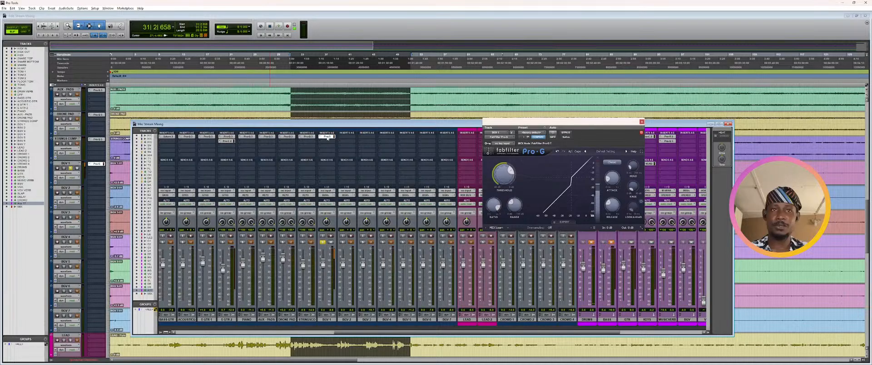
- Play the selected passage and lower the threshold of the gate on BGV 1
{"action": "key", "text": "space"}
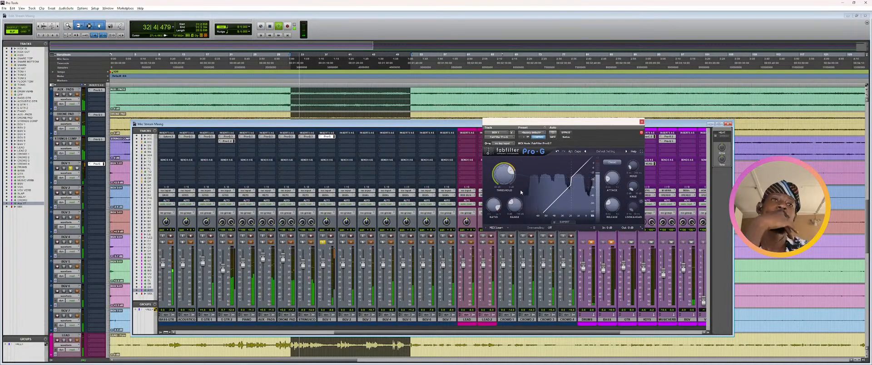
{"action": "mouse_move", "coordinate": [513, 175]}
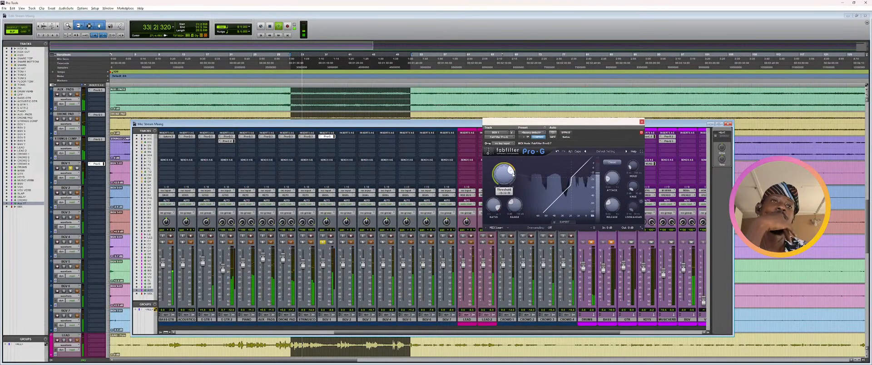
{"action": "left_click_drag", "start_coordinate": [513, 175], "coordinate": [510, 170]}
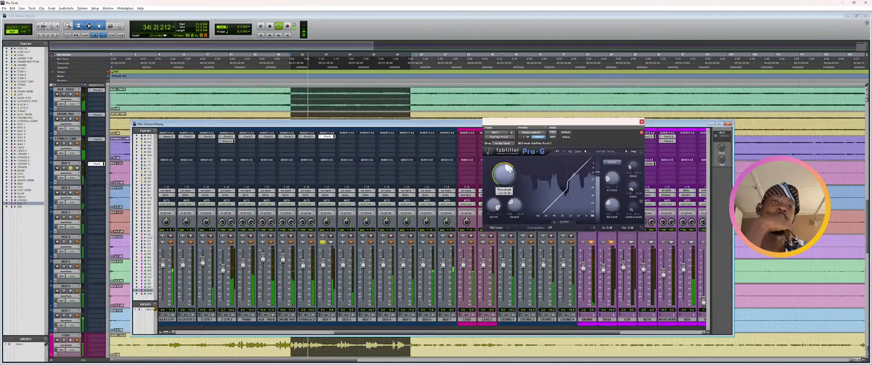
{"action": "mouse_move", "coordinate": [510, 171]}
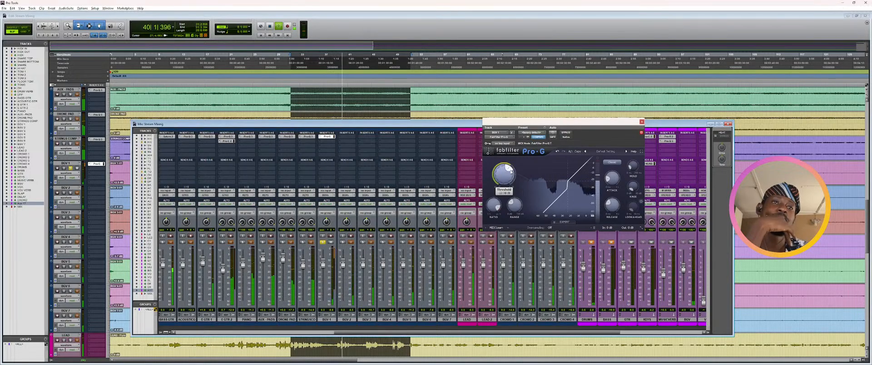
{"action": "key", "text": "space"}
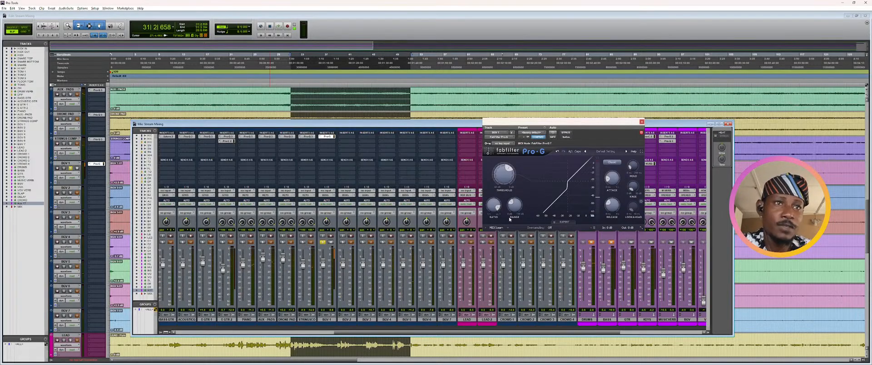
- Increase the range of the BGV 1 gate slightly and check the gating in playback
{"action": "mouse_move", "coordinate": [510, 206]}
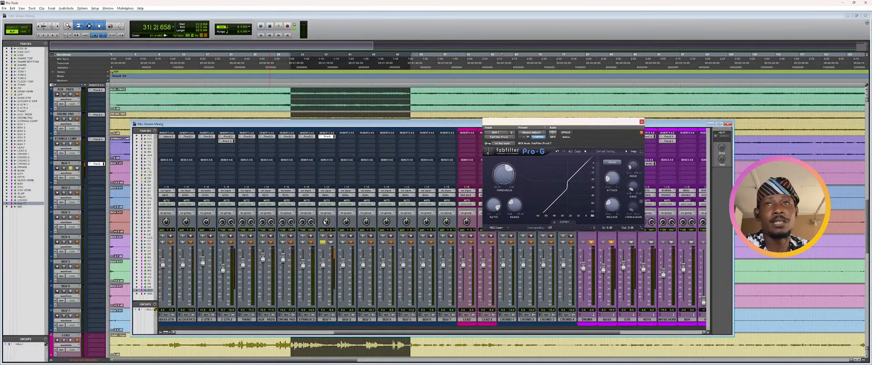
{"action": "left_click", "coordinate": [321, 141]}
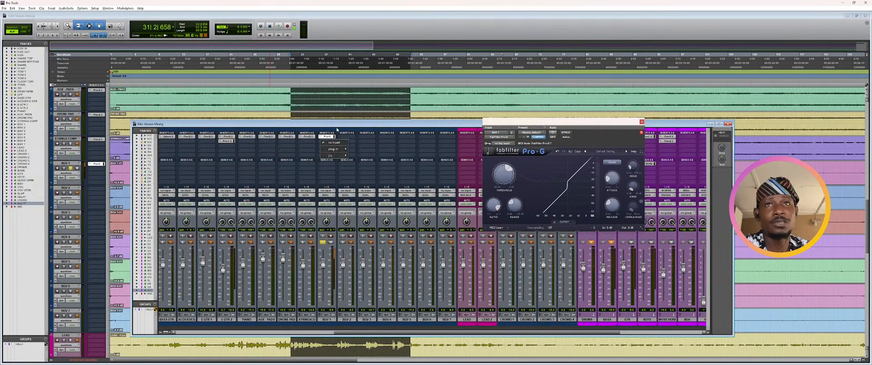
{"action": "left_click", "coordinate": [337, 128]}
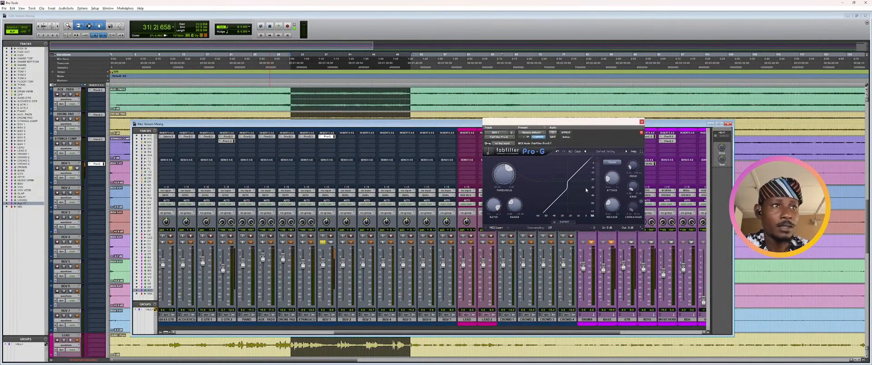
{"action": "mouse_move", "coordinate": [612, 201]}
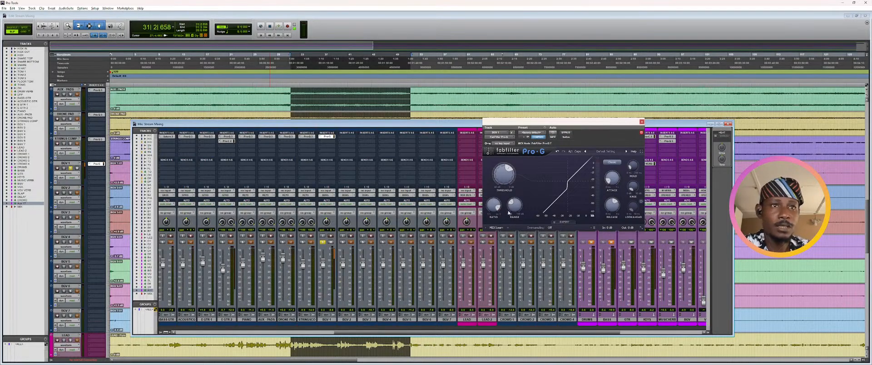
{"action": "left_click_drag", "start_coordinate": [511, 205], "coordinate": [510, 203]}
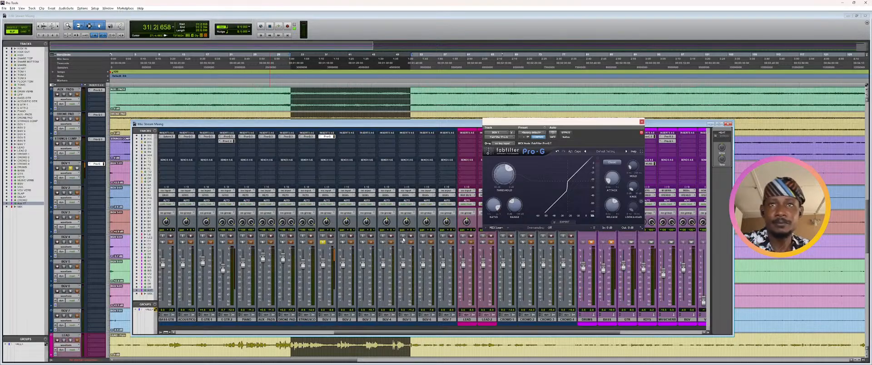
{"action": "key", "text": "space"}
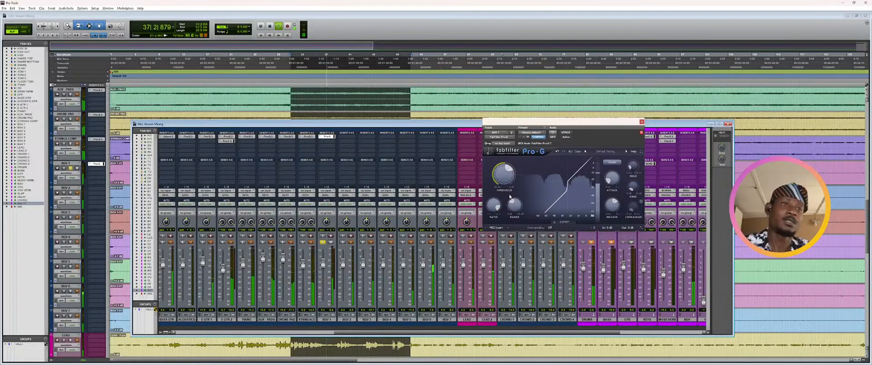
{"action": "key", "text": "space"}
- Show the gate's expert settings and narrow the side-chain filter to about 230 Hz to 5 kHz during playback
{"action": "left_click", "coordinate": [558, 222]}
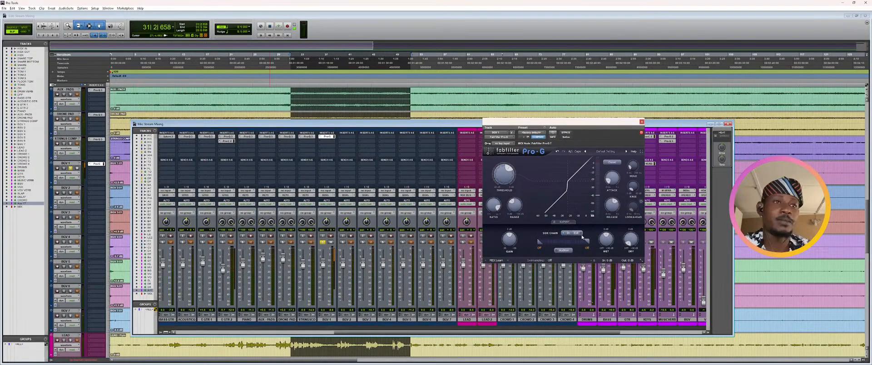
{"action": "key", "text": "space"}
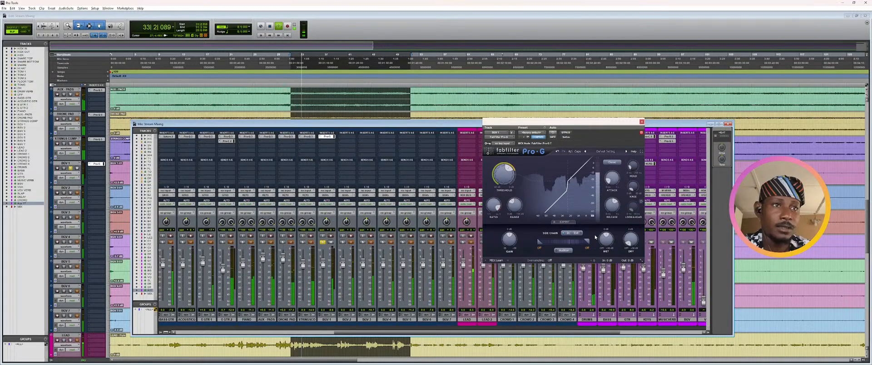
{"action": "left_click_drag", "start_coordinate": [588, 243], "coordinate": [579, 246]}
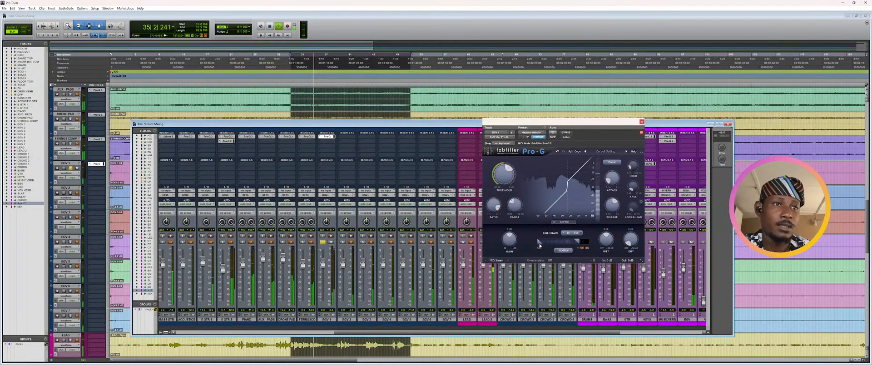
{"action": "left_click_drag", "start_coordinate": [540, 245], "coordinate": [561, 243]}
{"action": "key", "text": "space"}
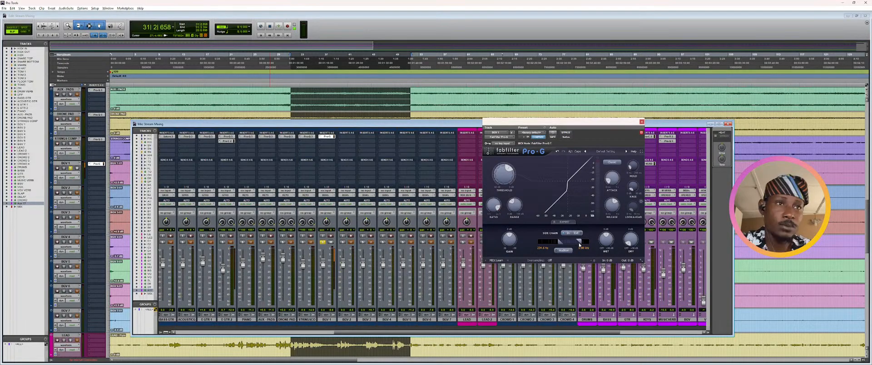
- Lower the BGV 1 gate's threshold slightly while playing the passage and recheck the gated vocal
{"action": "key", "text": "space"}
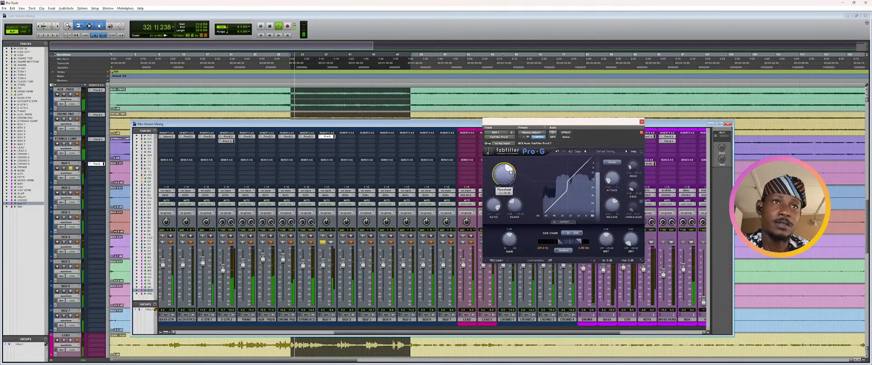
{"action": "scroll", "coordinate": [510, 173], "scroll_direction": "down", "scroll_amount": 2}
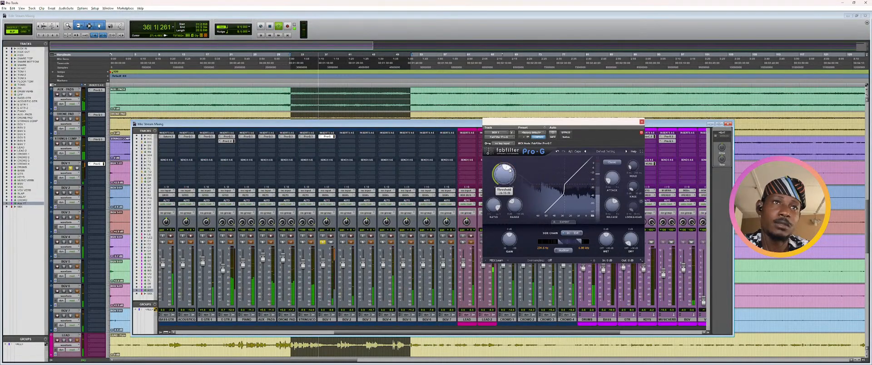
{"action": "key", "text": "space"}
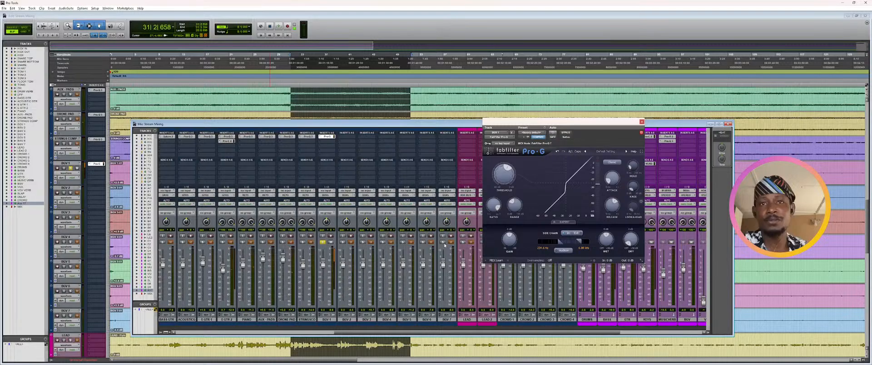
{"action": "key", "text": "space"}
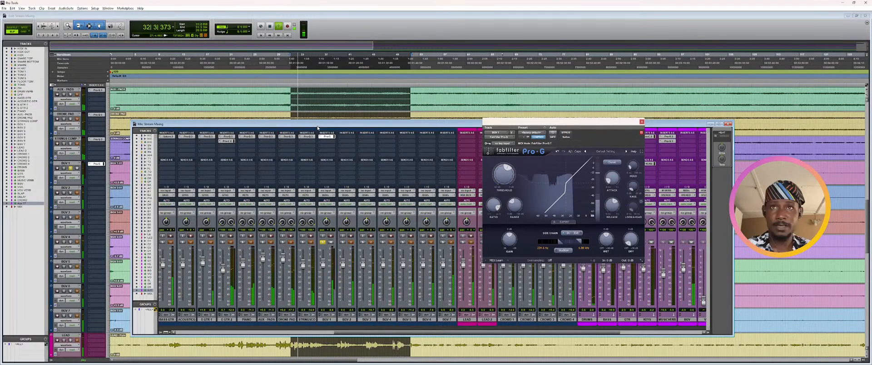
{"action": "key", "text": "space"}
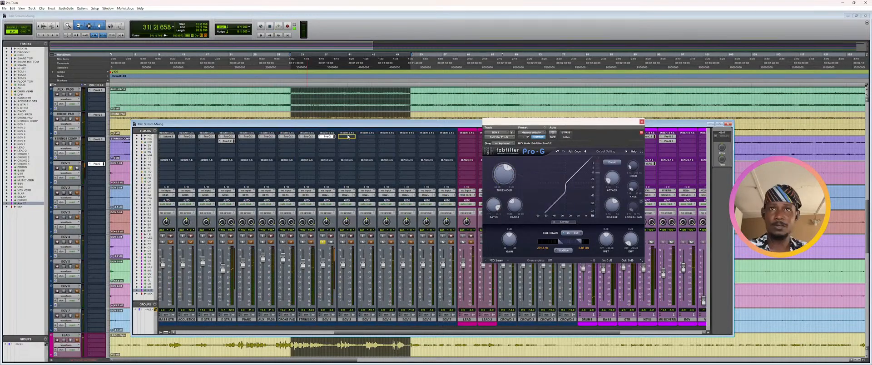
- Copy the Pro-G gate from BGV 1 to BGV 2, solo BGV 2 in place of BGV 1, and audition it
{"action": "left_click_drag", "start_coordinate": [347, 136], "coordinate": [348, 137]}
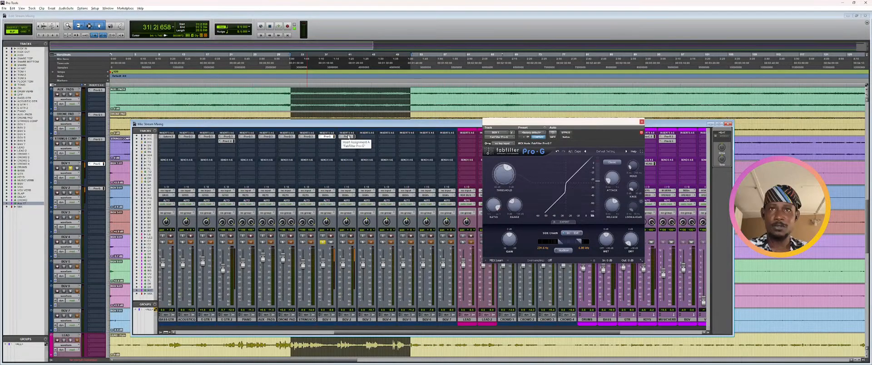
{"action": "left_click", "coordinate": [343, 242]}
{"action": "key", "text": "space"}
{"action": "left_click", "coordinate": [323, 243]}
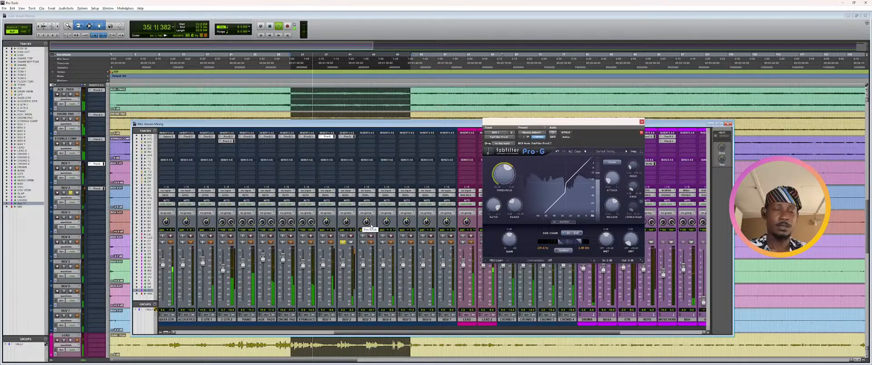
{"action": "key", "text": "space"}
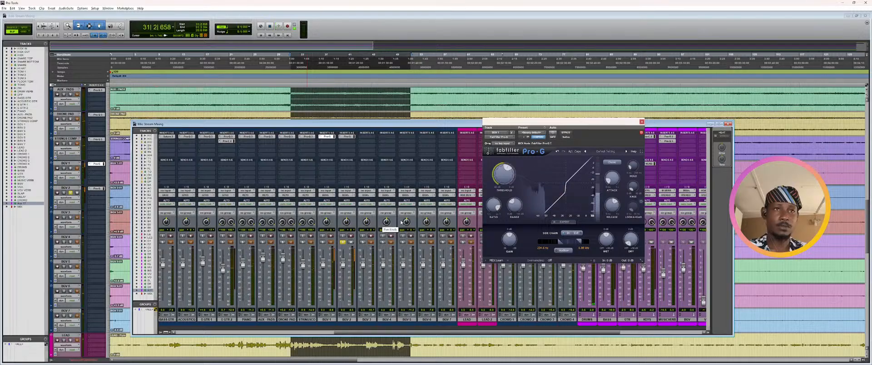
{"action": "key", "text": "space"}
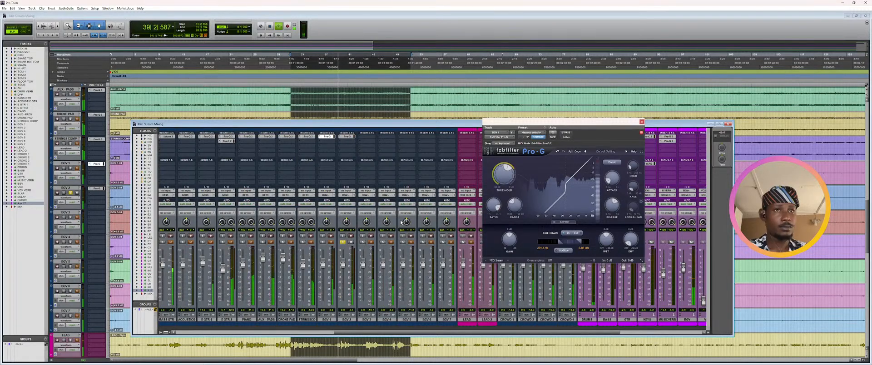
{"action": "key", "text": "space"}
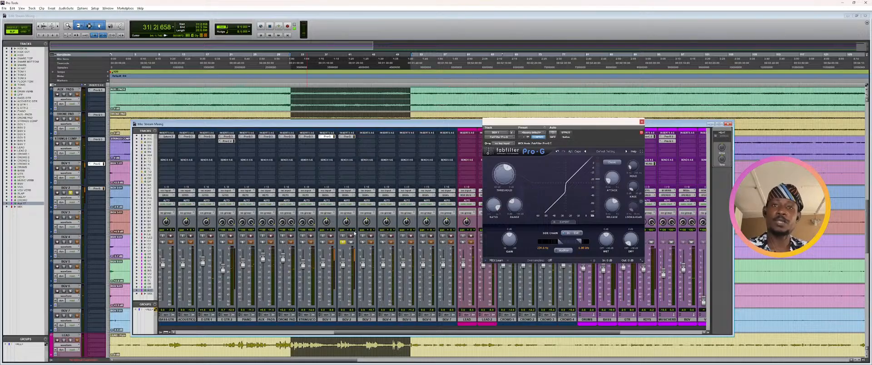
- Solo BGV 3 in place of BGV 2 and copy the Pro-G gate from BGV 2 to BGV 3
{"action": "left_click", "coordinate": [362, 242]}
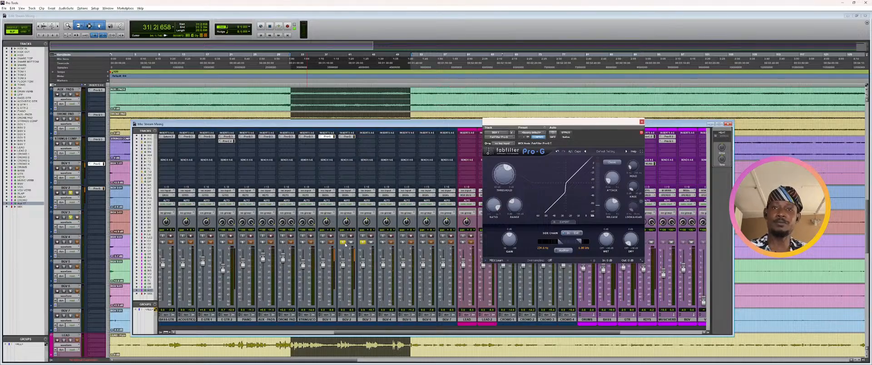
{"action": "left_click", "coordinate": [344, 243]}
{"action": "left_click_drag", "start_coordinate": [347, 137], "coordinate": [367, 137]}
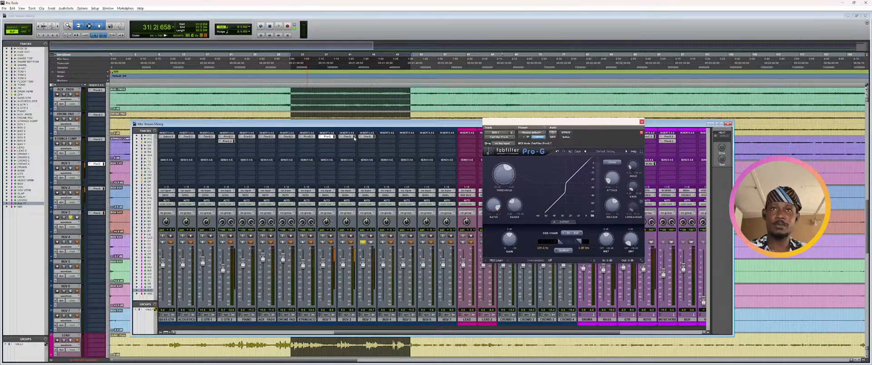
- Raise the BGV 3 gate's threshold slightly while playing the passage, and solo BGV 4 in place of BGV 3
{"action": "left_click", "coordinate": [349, 137]}
{"action": "mouse_move", "coordinate": [507, 168]}
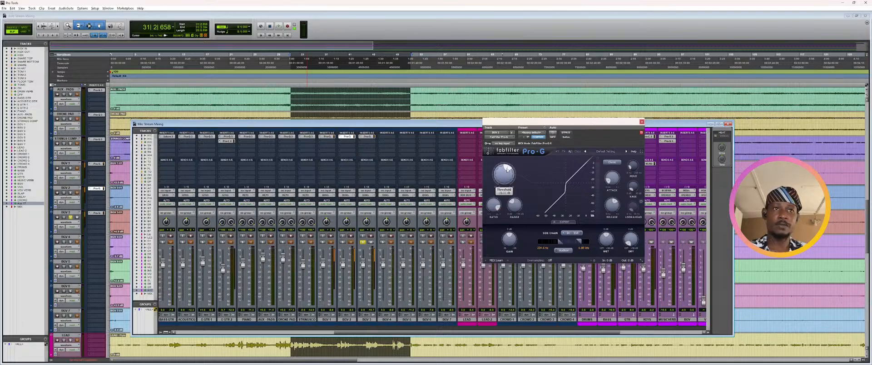
{"action": "left_click", "coordinate": [367, 136]}
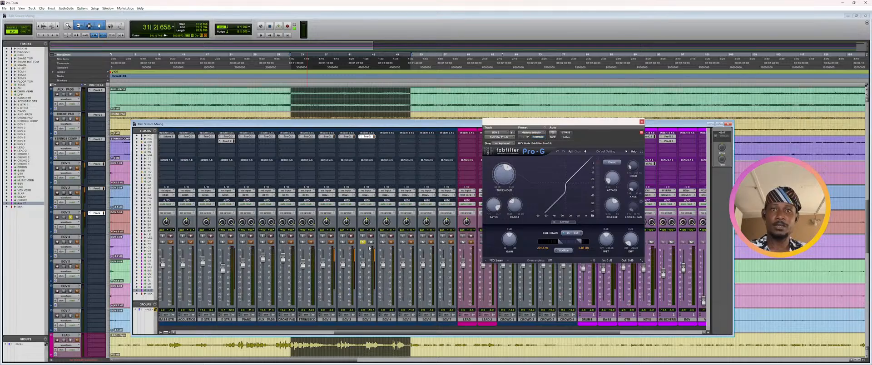
{"action": "key", "text": "space"}
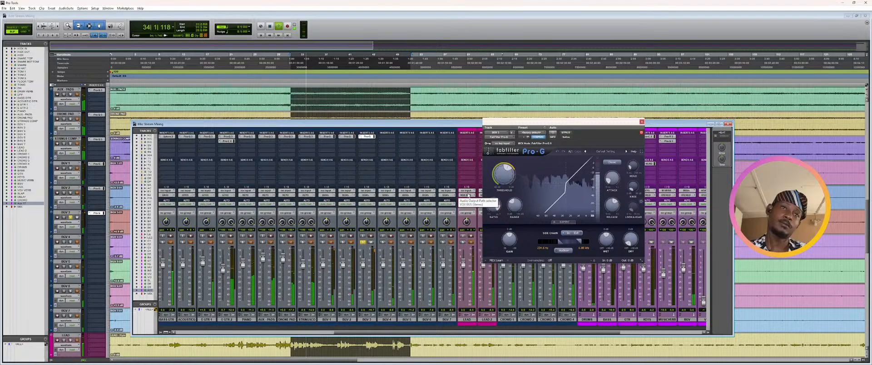
{"action": "mouse_move", "coordinate": [508, 170]}
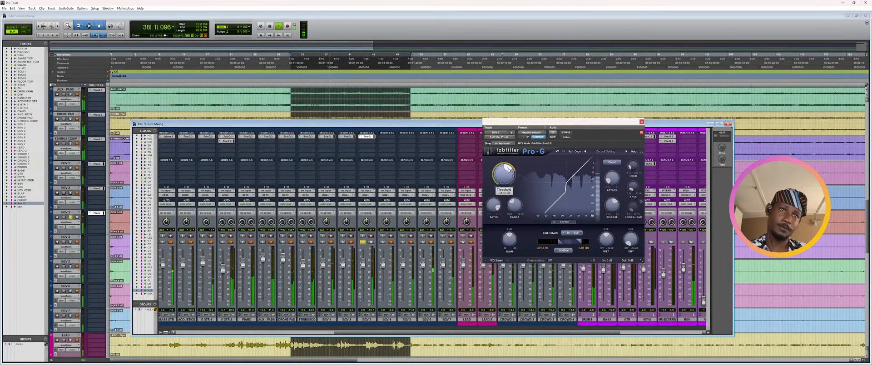
{"action": "left_click_drag", "start_coordinate": [508, 170], "coordinate": [508, 169]}
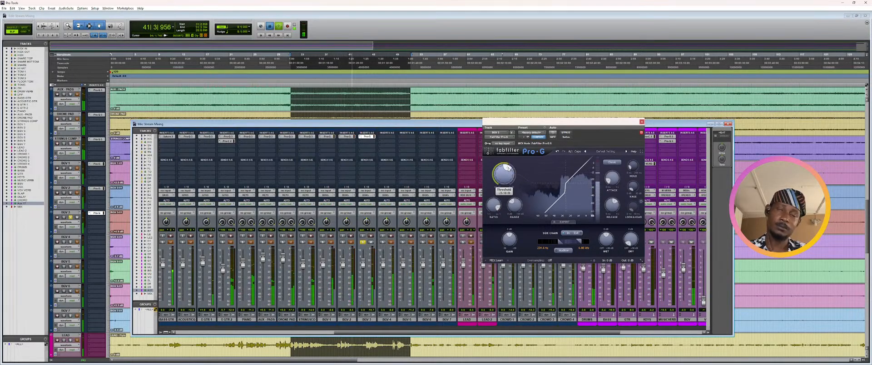
{"action": "key", "text": "space"}
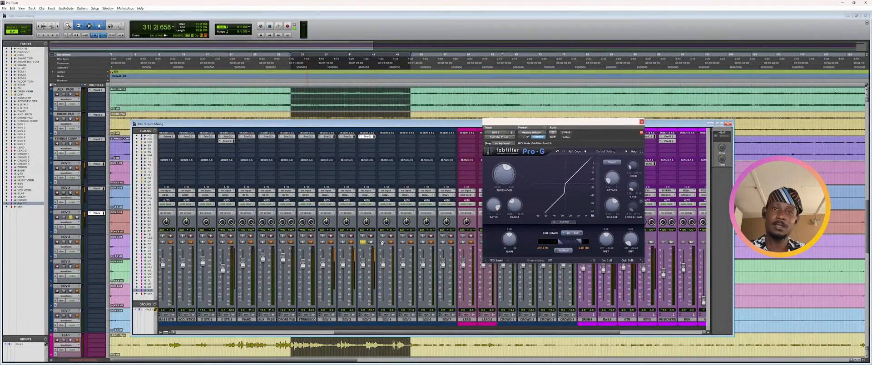
{"action": "left_click", "coordinate": [382, 243]}
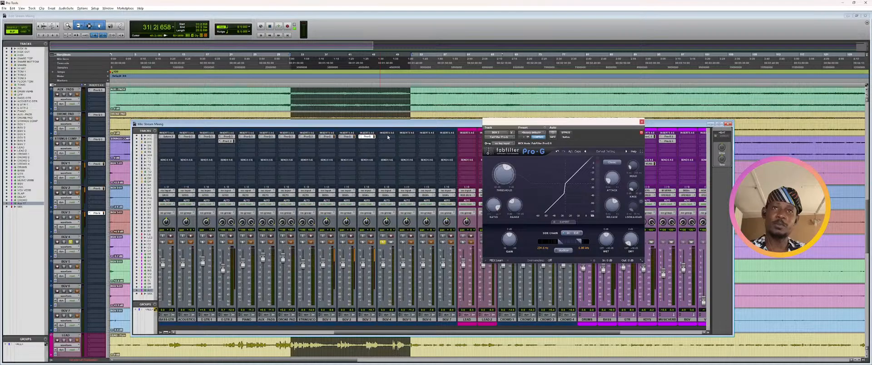
{"action": "left_click", "coordinate": [388, 137]}
{"action": "mouse_move", "coordinate": [396, 146]}
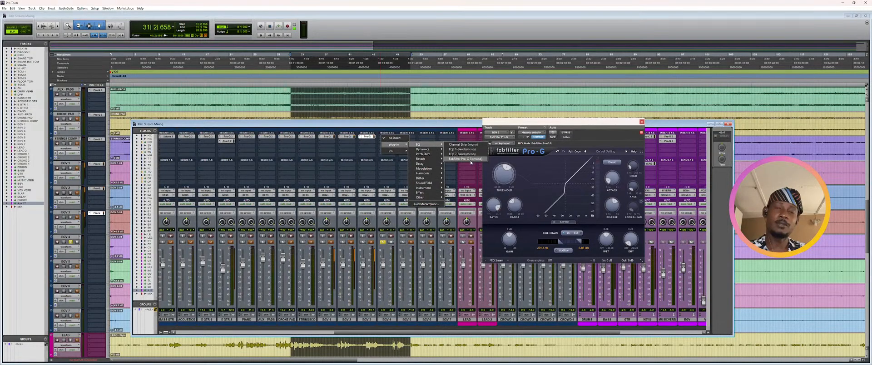
{"action": "left_click", "coordinate": [468, 159]}
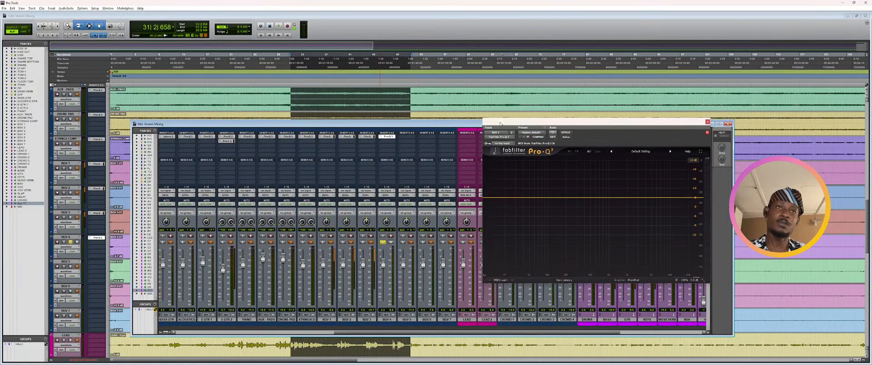
{"action": "left_click_drag", "start_coordinate": [500, 123], "coordinate": [482, 137]}
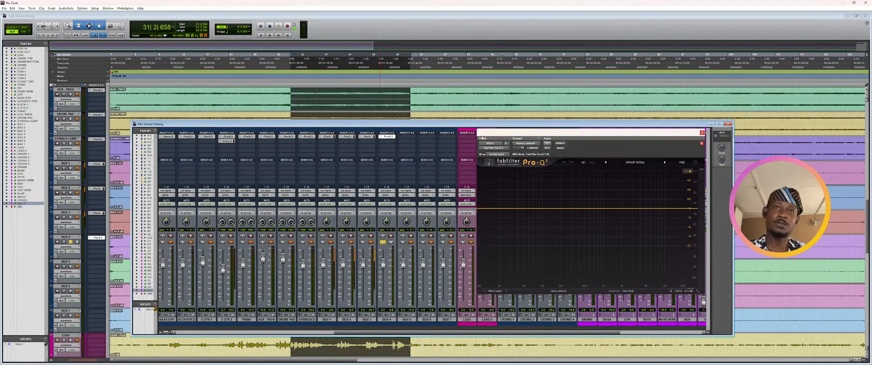
{"action": "left_click", "coordinate": [387, 136]}
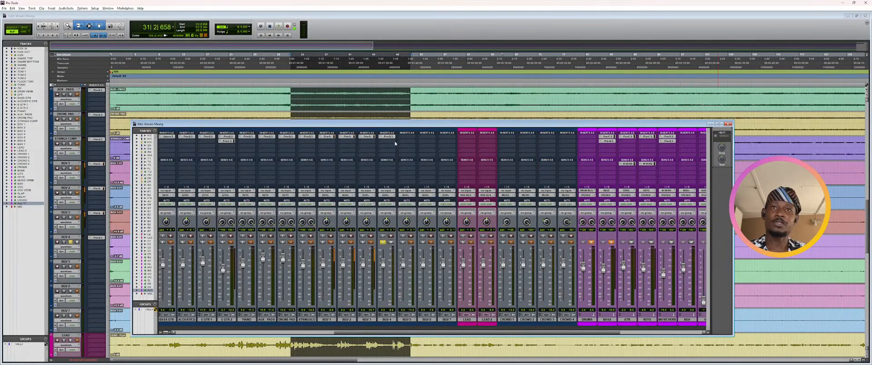
- Replace the Pro-Q 3 on BGV 4 with the Pro-G gate from BGV 3, and copy the gate to BGV 5 and BGV 6
{"action": "left_click", "coordinate": [381, 136]}
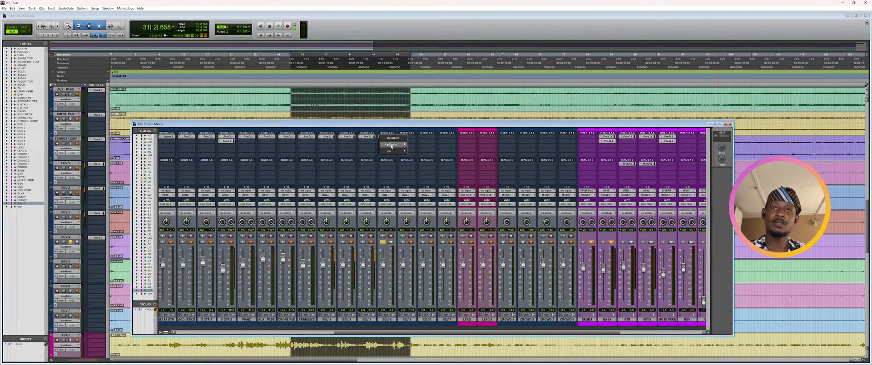
{"action": "left_click", "coordinate": [369, 141]}
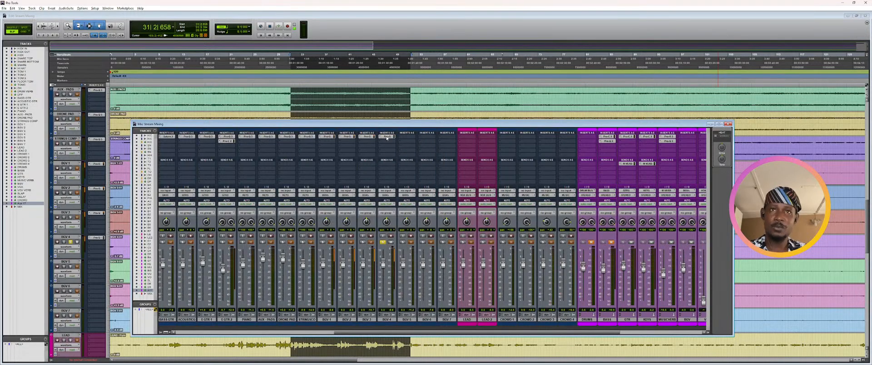
{"action": "left_click_drag", "start_coordinate": [388, 137], "coordinate": [427, 137]}
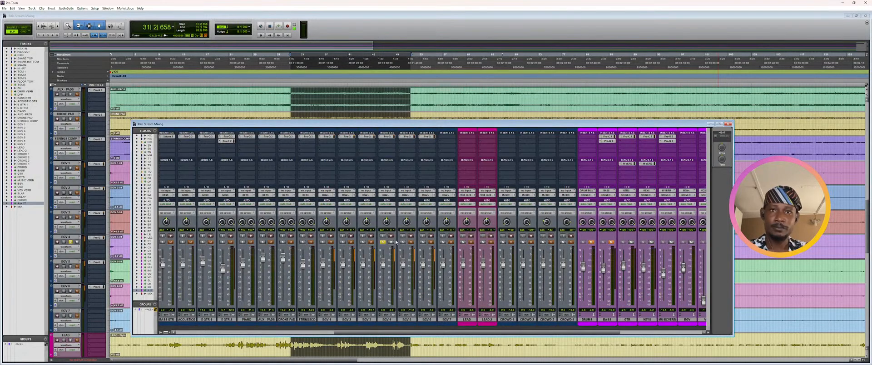
- Play the passage with BGV 4 soloed and check its Pro-G gate and threshold
{"action": "key", "text": "space"}
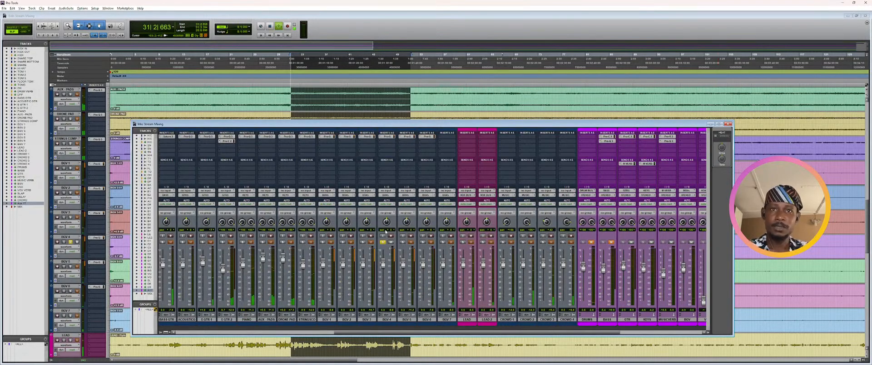
{"action": "left_click", "coordinate": [388, 137]}
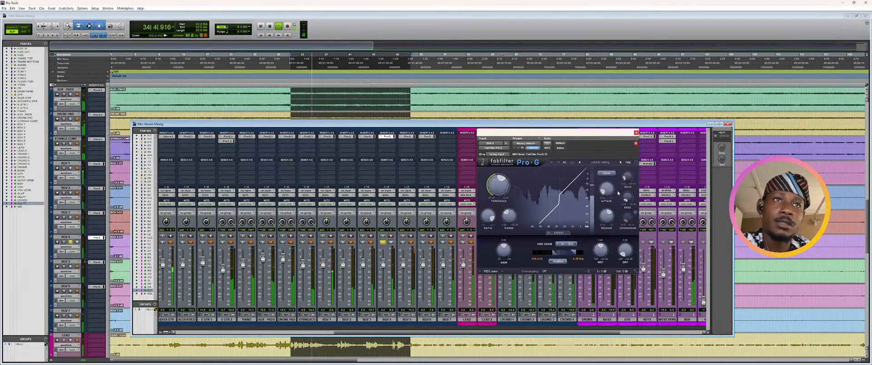
{"action": "mouse_move", "coordinate": [506, 184]}
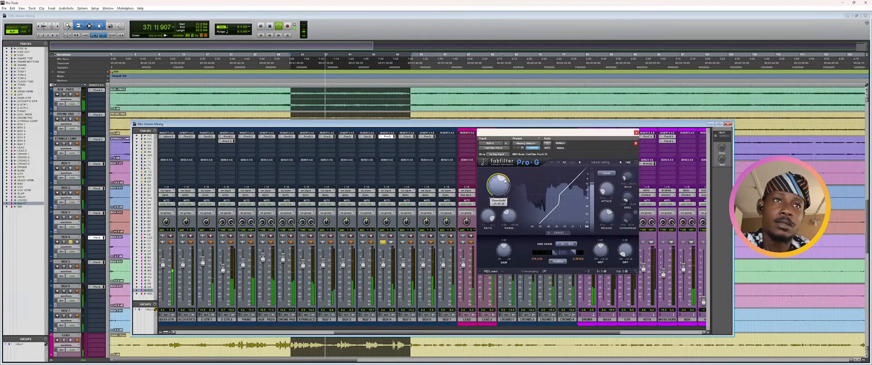
{"action": "key", "text": "space"}
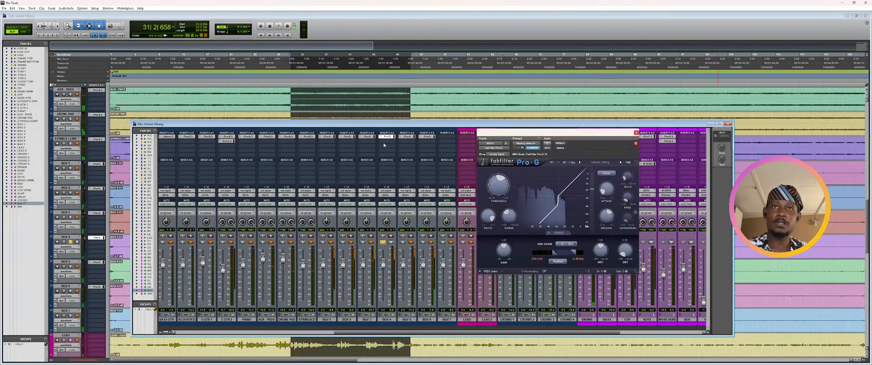
- Solo BGV 5 in place of BGV 4 and raise its gate's threshold slightly during playback
{"action": "left_click", "coordinate": [406, 136]}
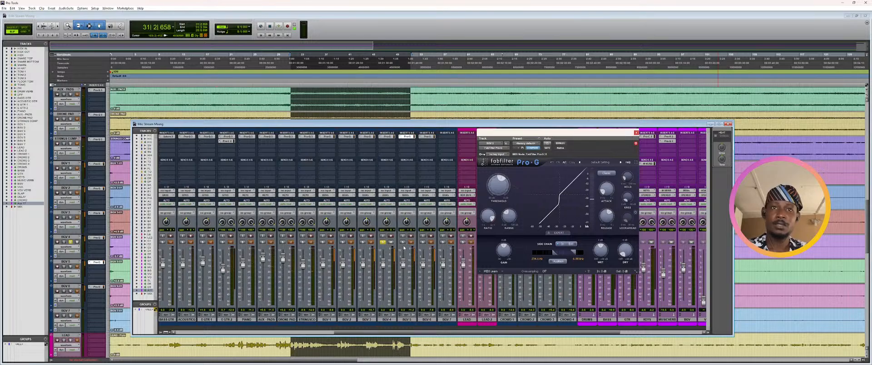
{"action": "key", "text": "space"}
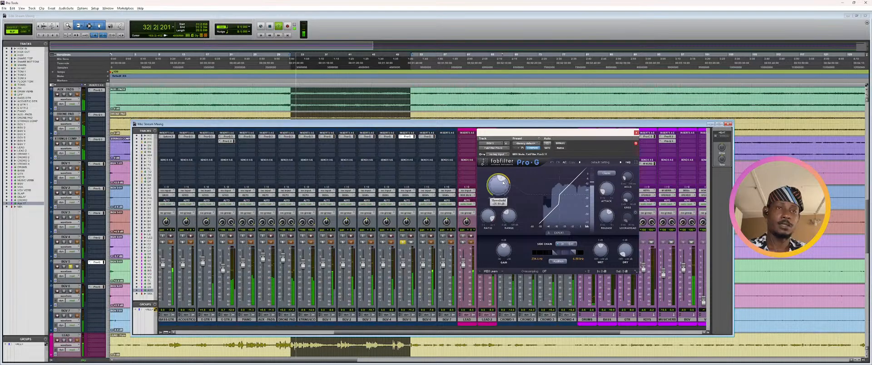
{"action": "left_click_drag", "start_coordinate": [503, 183], "coordinate": [503, 180]}
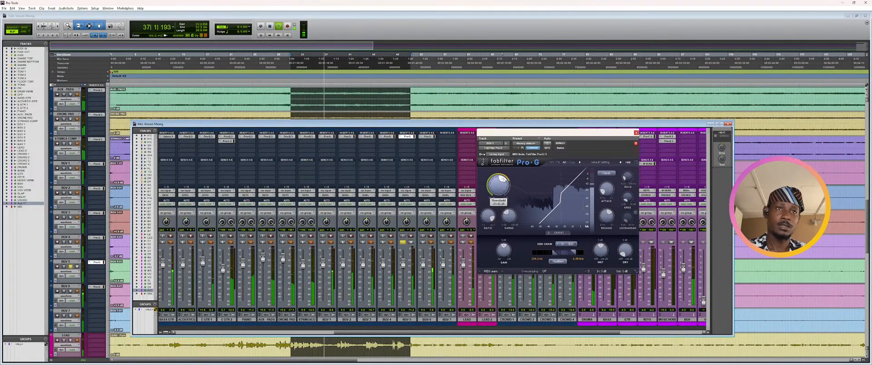
{"action": "left_click_drag", "start_coordinate": [503, 180], "coordinate": [503, 180]}
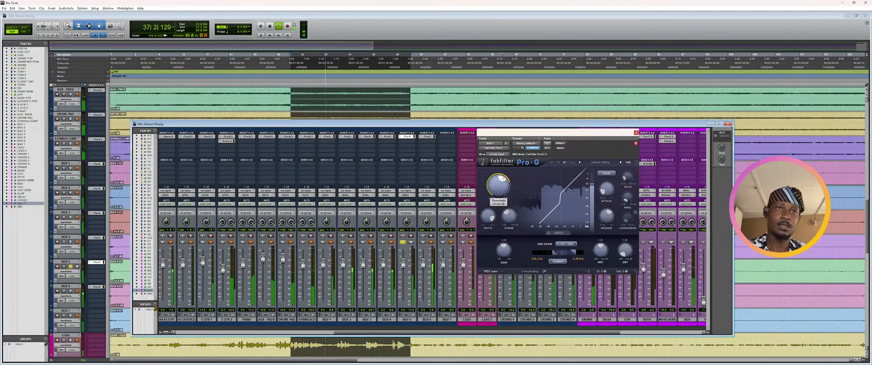
{"action": "key", "text": "space"}
- Solo BGV 6 in place of BGV 5 and raise its gate's threshold slightly while playing the passage
{"action": "left_click", "coordinate": [427, 137]}
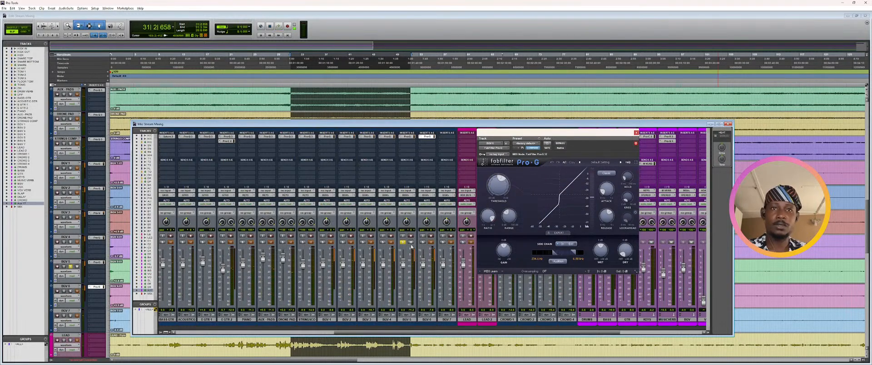
{"action": "left_click", "coordinate": [423, 242]}
{"action": "left_click", "coordinate": [403, 243]}
{"action": "key", "text": "space"}
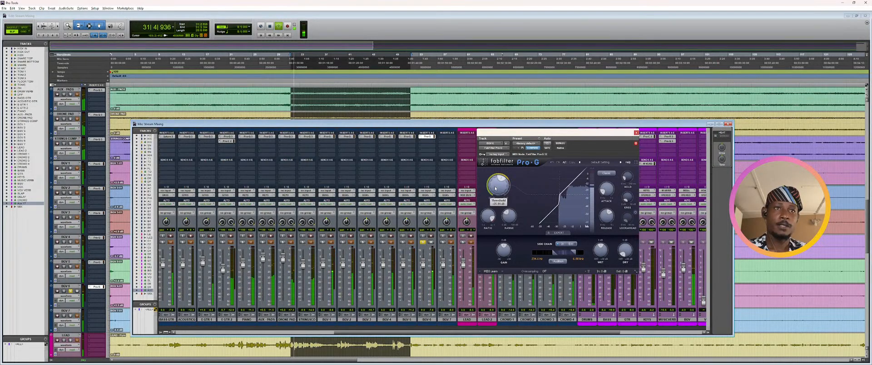
{"action": "mouse_move", "coordinate": [500, 181]}
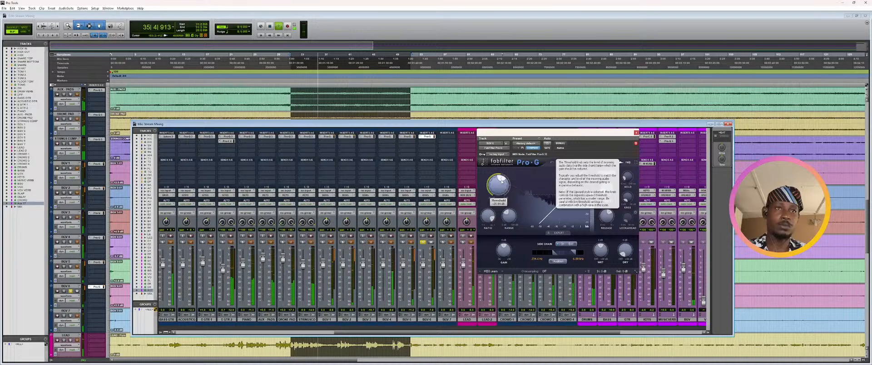
{"action": "left_click_drag", "start_coordinate": [501, 181], "coordinate": [503, 182]}
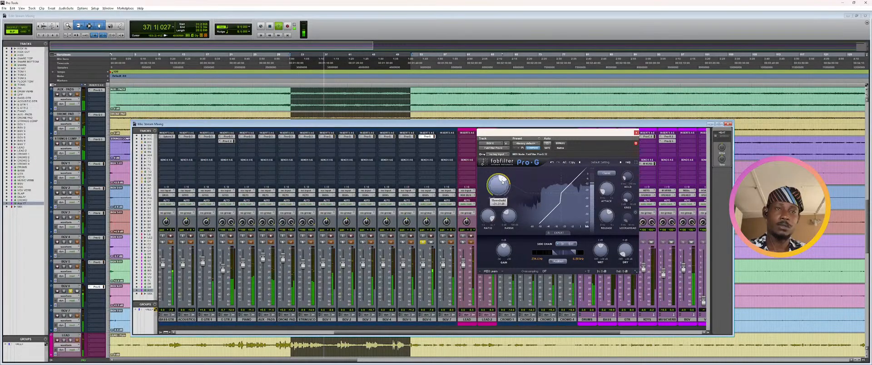
{"action": "key", "text": "space"}
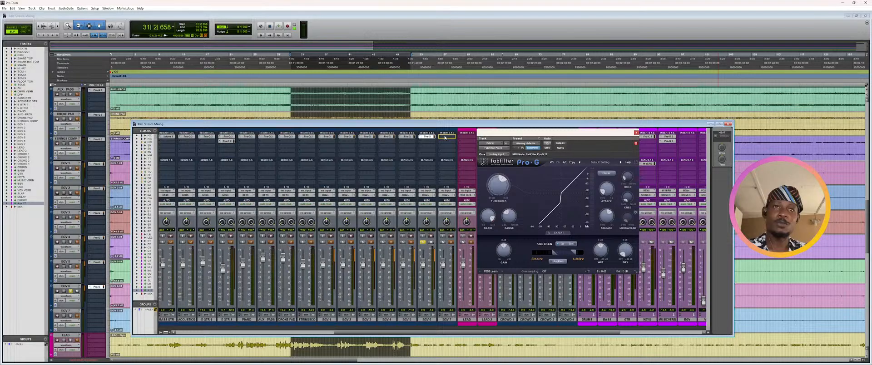
- Copy the Pro-G gate from BGV 6 to BGV 7, solo BGV 7 in place of BGV 6, and audition it
{"action": "left_click_drag", "start_coordinate": [426, 136], "coordinate": [445, 137]}
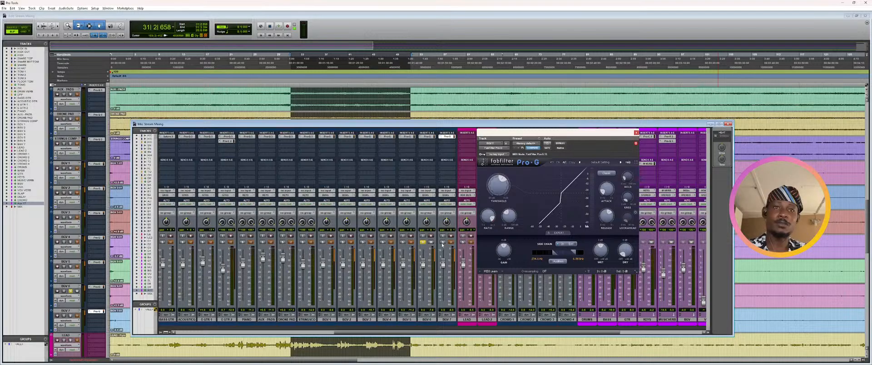
{"action": "left_click", "coordinate": [442, 242]}
{"action": "left_click", "coordinate": [424, 242]}
{"action": "key", "text": "space"}
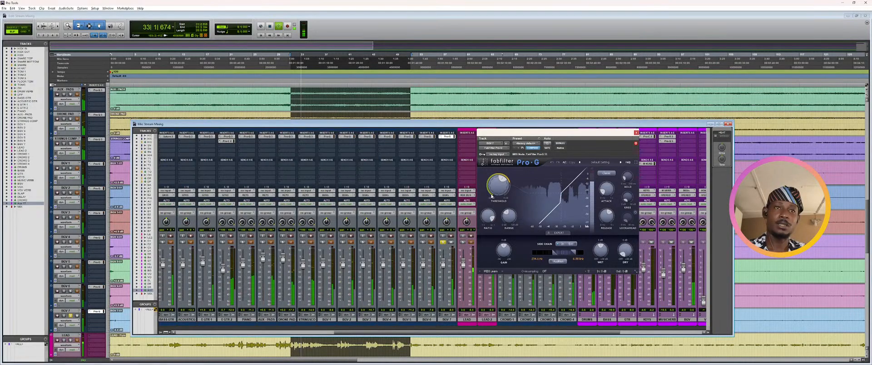
{"action": "key", "text": "space"}
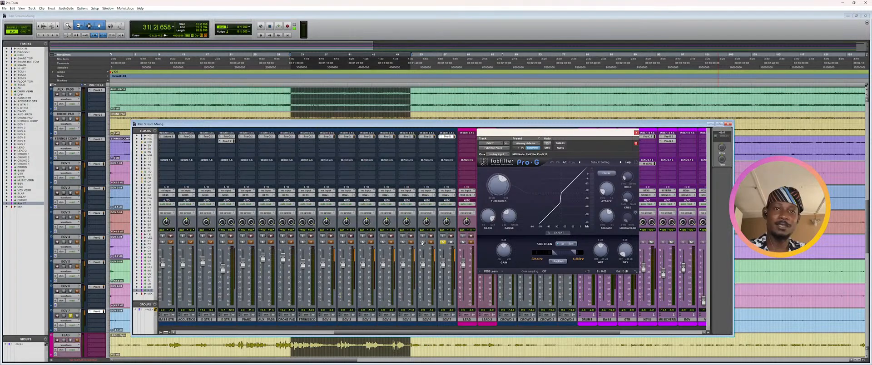
- Solo BGV 1 through BGV 6 along with BGV 7 and play the passage to hear all the gated backing vocals together
{"action": "left_click_drag", "start_coordinate": [422, 243], "coordinate": [323, 243]}
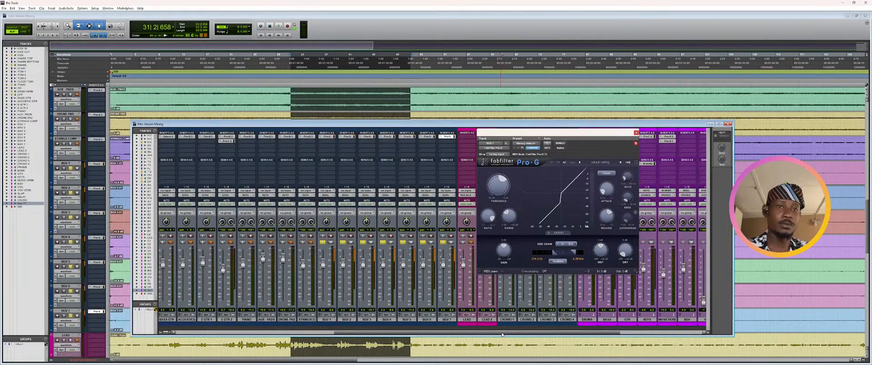
{"action": "mouse_move", "coordinate": [502, 334]}
{"action": "left_mouse_down"}
{"action": "mouse_move", "coordinate": [585, 333]}
{"action": "mouse_move", "coordinate": [491, 333]}
{"action": "mouse_move", "coordinate": [505, 332]}
{"action": "left_mouse_up"}
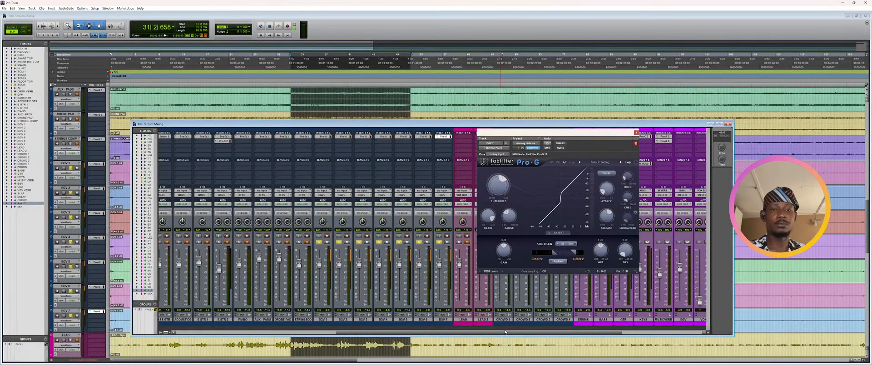
{"action": "left_click_drag", "start_coordinate": [510, 335], "coordinate": [529, 334]}
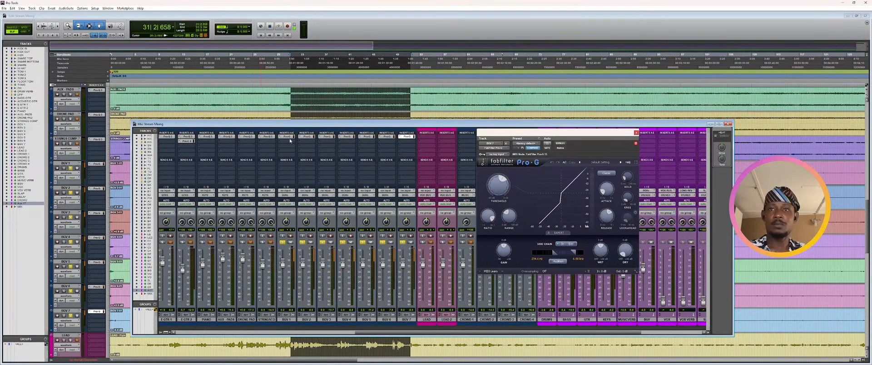
{"action": "key", "text": "space"}
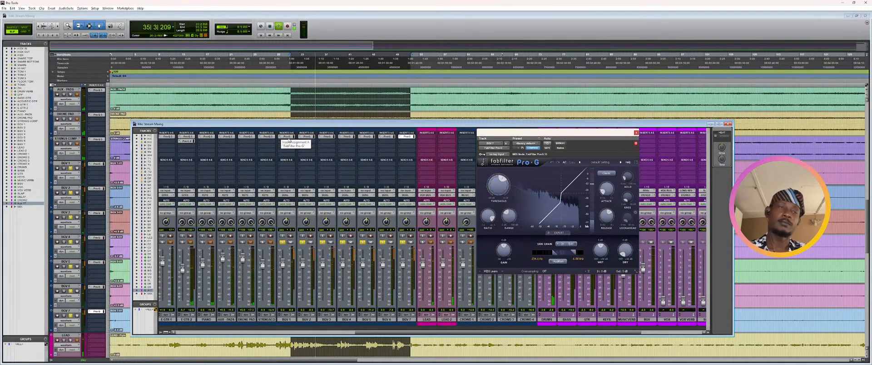
{"action": "key", "text": "space"}
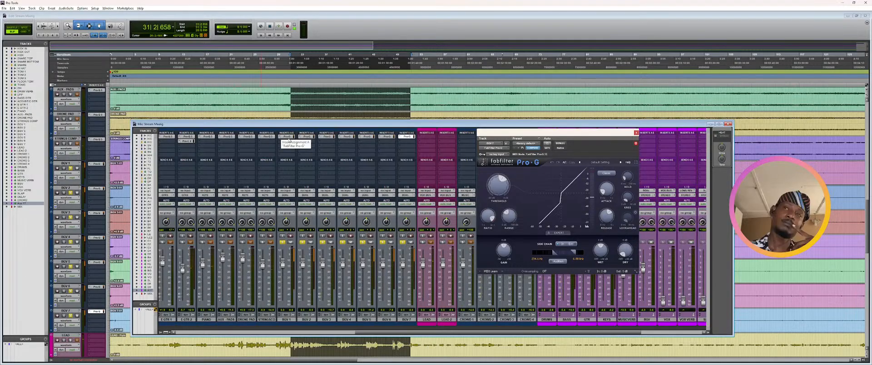
- Play the backing vocals passage once, and insert FabFilter Pro-C 2 after the gate on BGV 1
{"action": "key", "text": "space"}
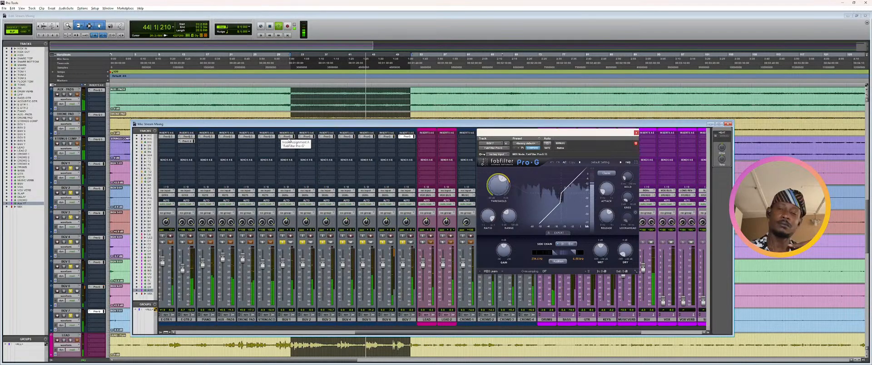
{"action": "key", "text": "space"}
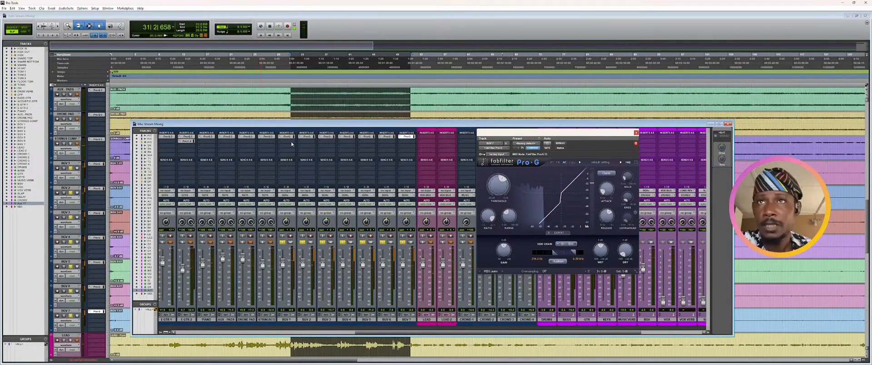
{"action": "left_click", "coordinate": [292, 144]}
{"action": "mouse_move", "coordinate": [312, 152]}
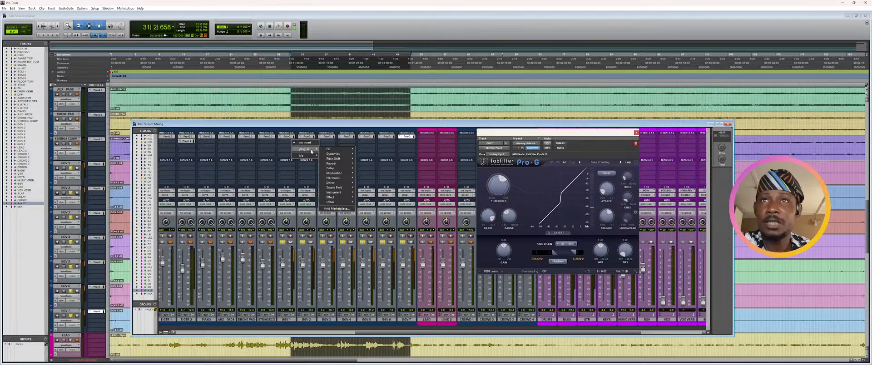
{"action": "left_click", "coordinate": [382, 179]}
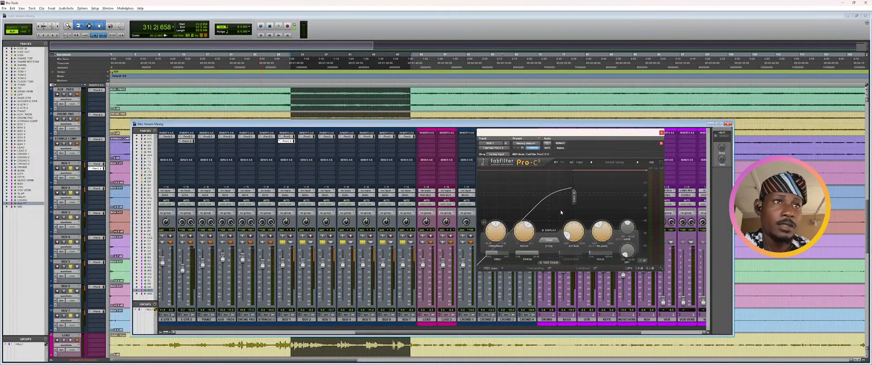
- Adjust the threshold of BGV 1's Pro-C 2 compressor while playing the passage
{"action": "left_click_drag", "start_coordinate": [495, 222], "coordinate": [501, 225]}
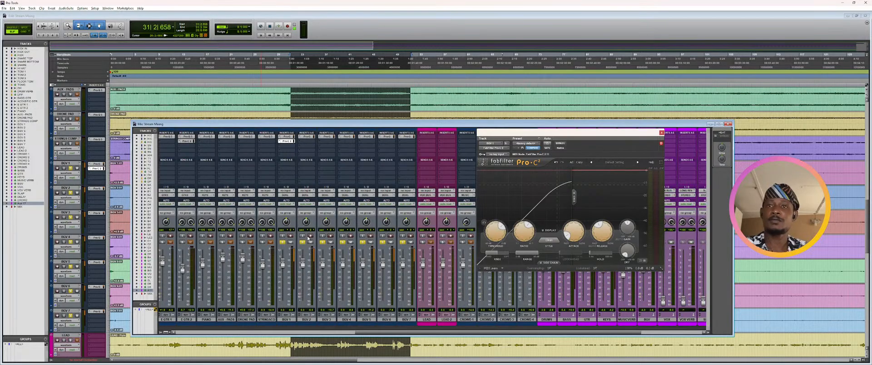
{"action": "key", "text": "space"}
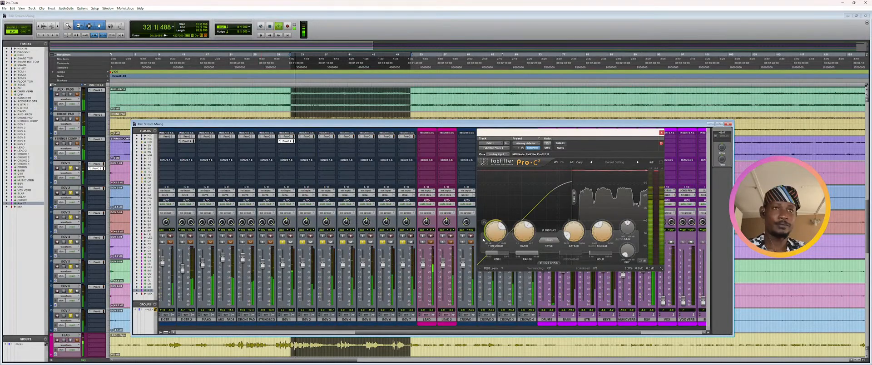
{"action": "left_click_drag", "start_coordinate": [503, 224], "coordinate": [502, 228]}
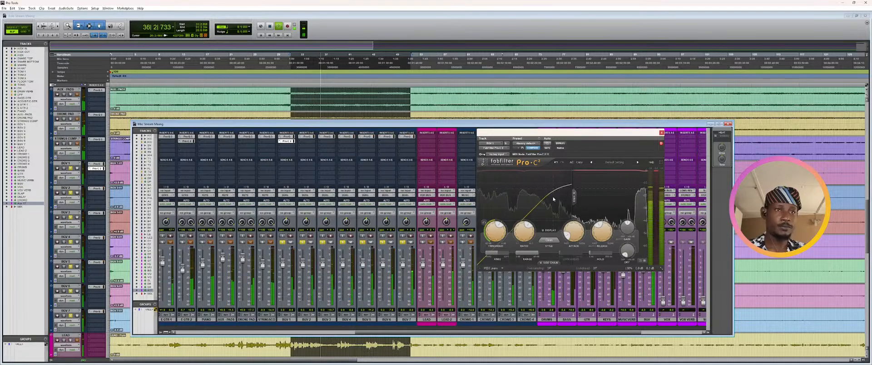
{"action": "key", "text": "space"}
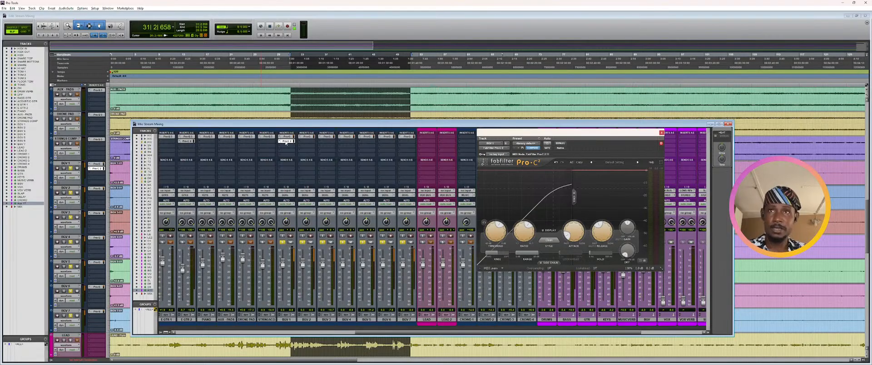
- Copy the Pro-C 2 compressor from BGV 1 to BGV 2 through BGV 7
{"action": "left_click_drag", "start_coordinate": [286, 142], "coordinate": [308, 142]}
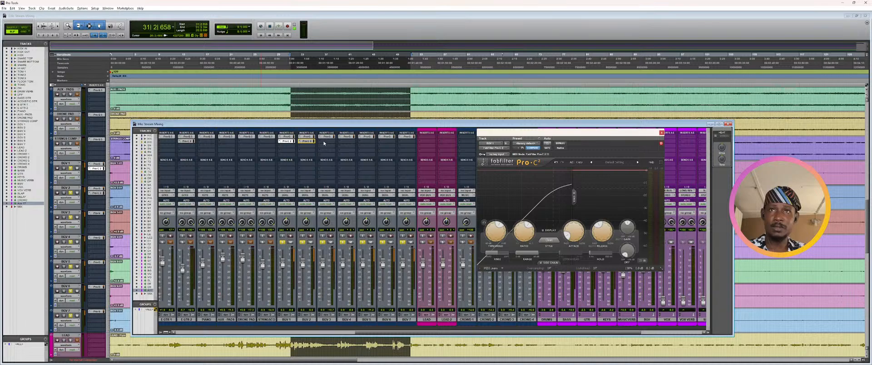
{"action": "left_click_drag", "start_coordinate": [324, 143], "coordinate": [326, 143]}
{"action": "left_click_drag", "start_coordinate": [326, 143], "coordinate": [407, 142]}
- Play the passage and check the Pro-C 2 compressors on BGV 2 through BGV 7 one after another
{"action": "key", "text": "space"}
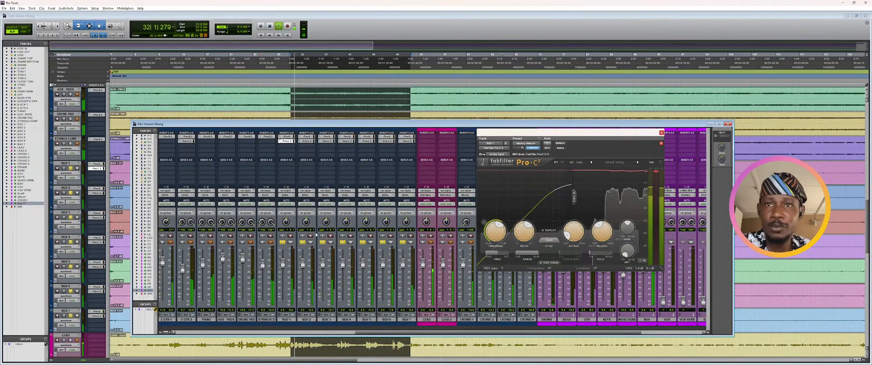
{"action": "left_click", "coordinate": [307, 142]}
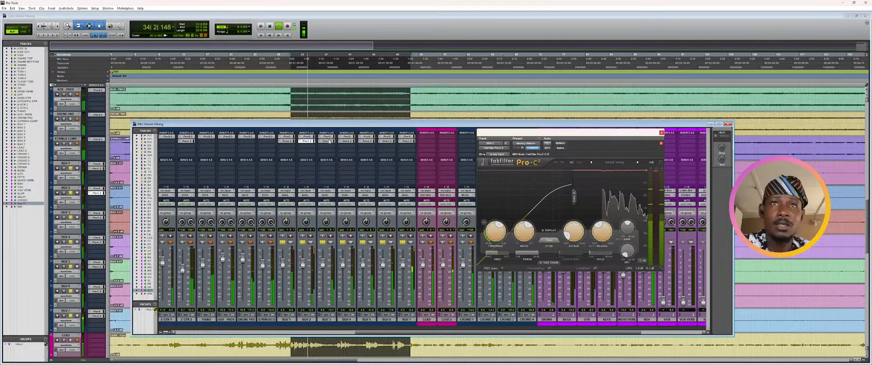
{"action": "left_click", "coordinate": [329, 141]}
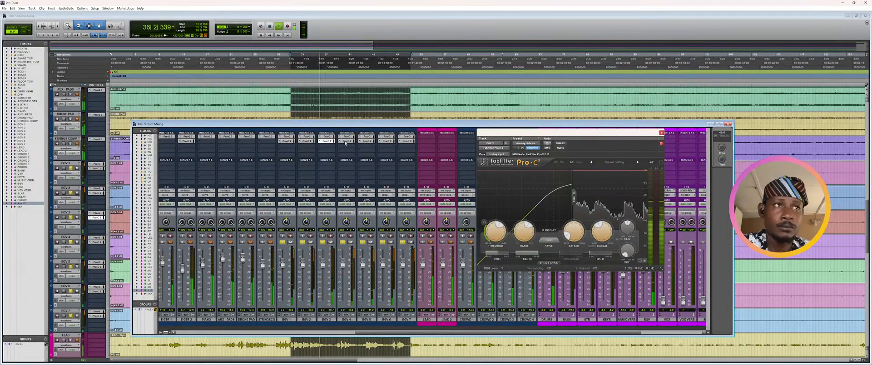
{"action": "left_click", "coordinate": [346, 141]}
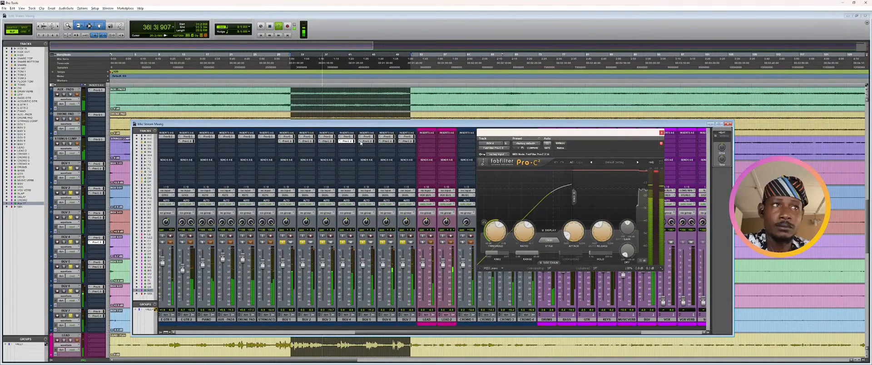
{"action": "left_click", "coordinate": [361, 142]}
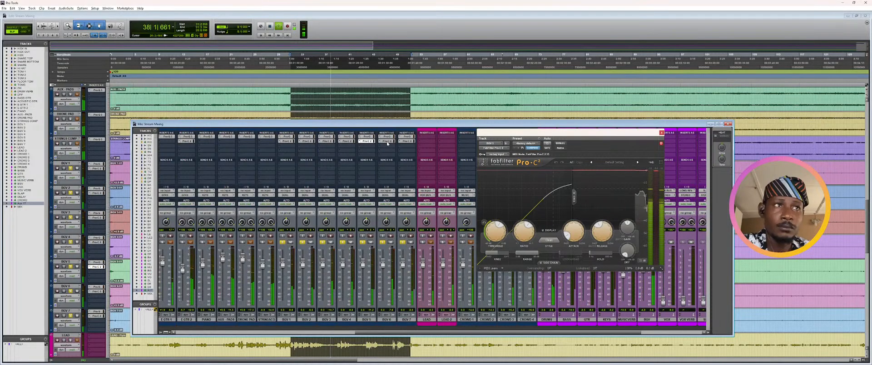
{"action": "left_click", "coordinate": [387, 141]}
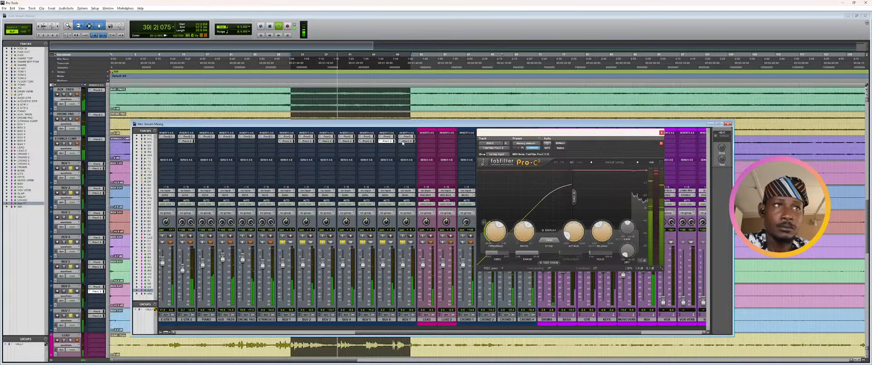
{"action": "left_click", "coordinate": [406, 141]}
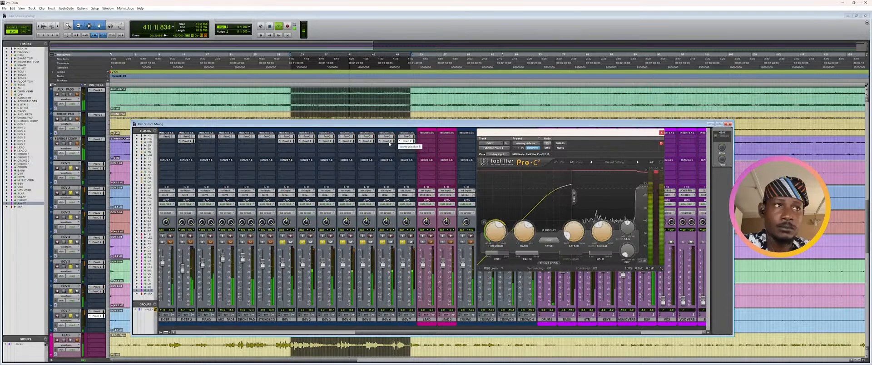
- Fine-tune the threshold of BGV 6's Pro-C 2 during playback, and recheck the compressors on BGV 5 and BGV 4
{"action": "left_click", "coordinate": [386, 142]}
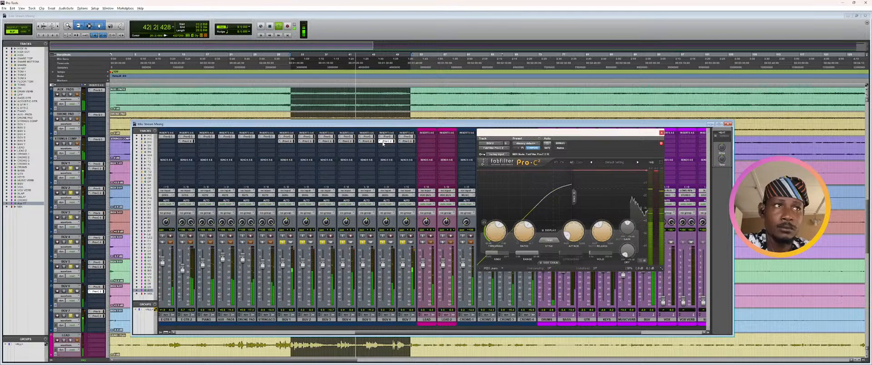
{"action": "left_click_drag", "start_coordinate": [495, 234], "coordinate": [495, 236]}
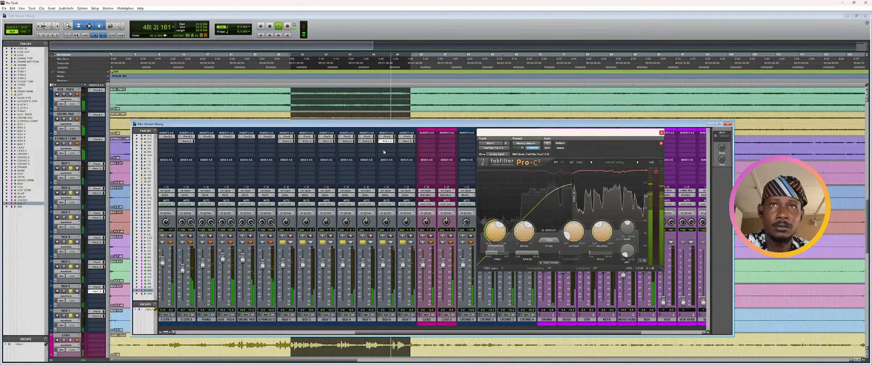
{"action": "left_click", "coordinate": [367, 141]}
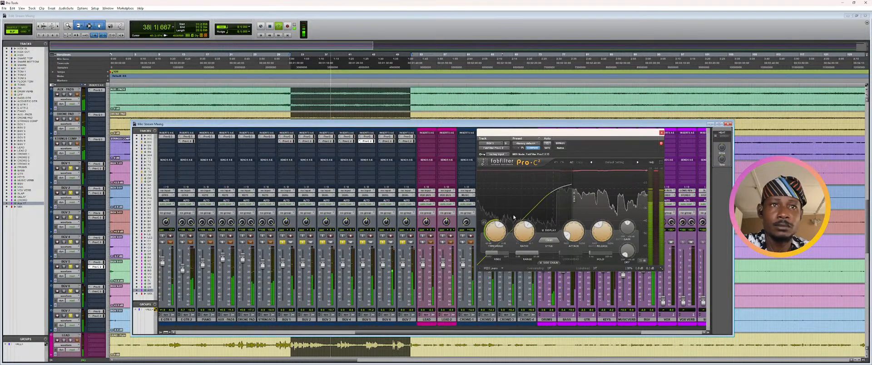
{"action": "left_click", "coordinate": [347, 141]}
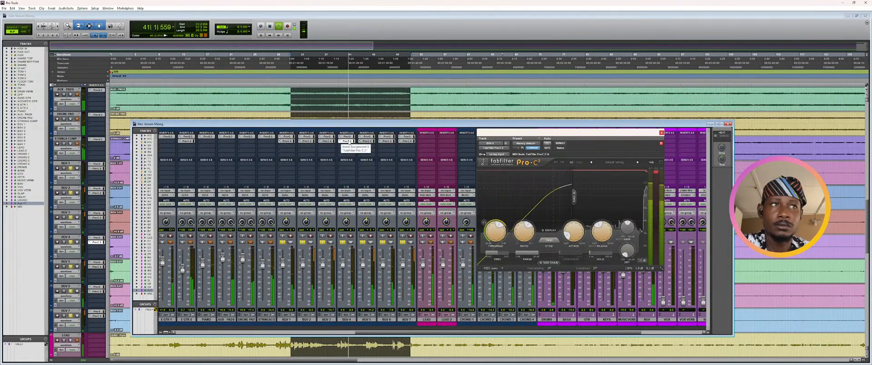
{"action": "key", "text": "space"}
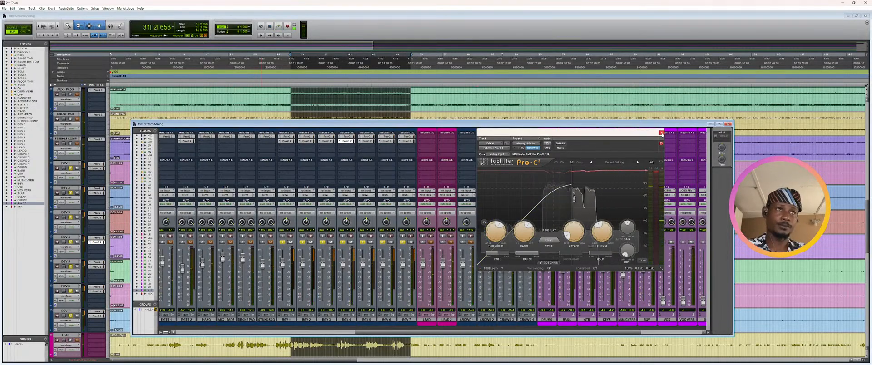
{"action": "left_click", "coordinate": [661, 132]}
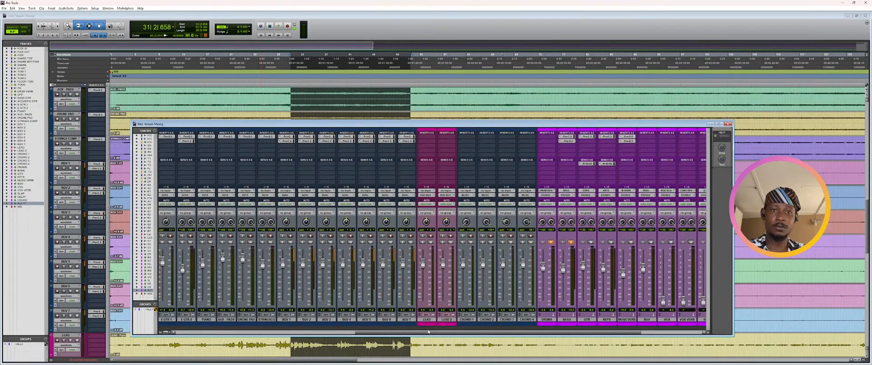
- Mute the MUSICVERB, KEYS and GTR buses and play the passage with the vocals
{"action": "left_click_drag", "start_coordinate": [428, 332], "coordinate": [489, 332]}
{"action": "left_click", "coordinate": [524, 136]}
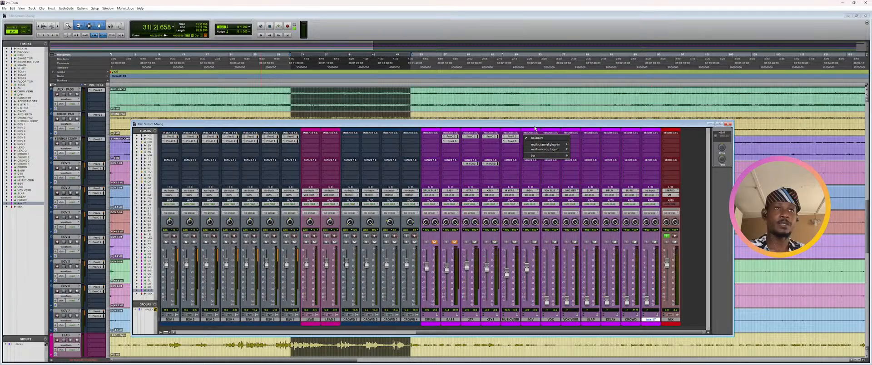
{"action": "key", "text": "Escape"}
{"action": "key", "text": "space"}
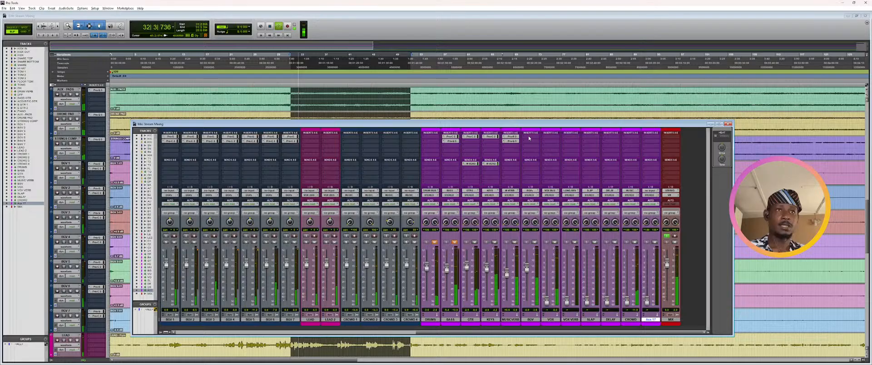
{"action": "key", "text": "space"}
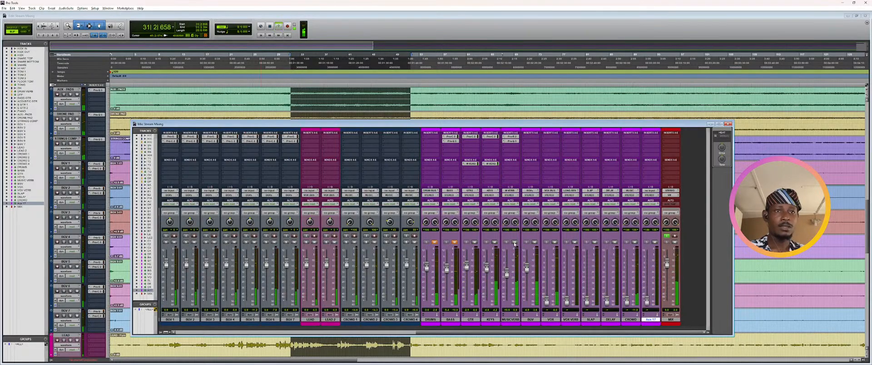
{"action": "left_click", "coordinate": [514, 242]}
{"action": "left_click", "coordinate": [494, 242]}
{"action": "left_click", "coordinate": [474, 242]}
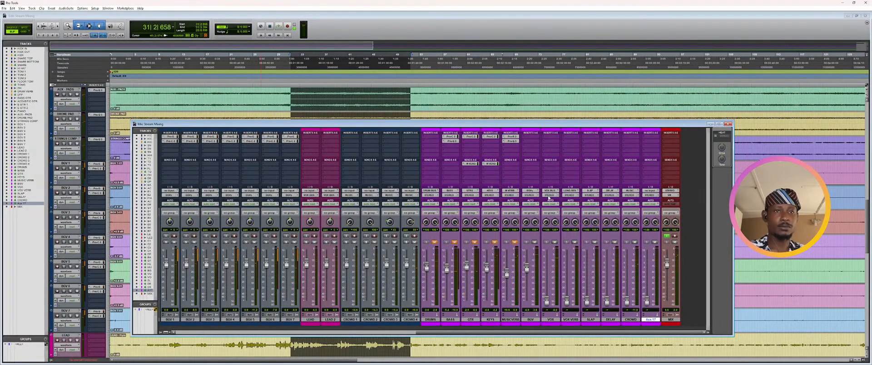
{"action": "key", "text": "space"}
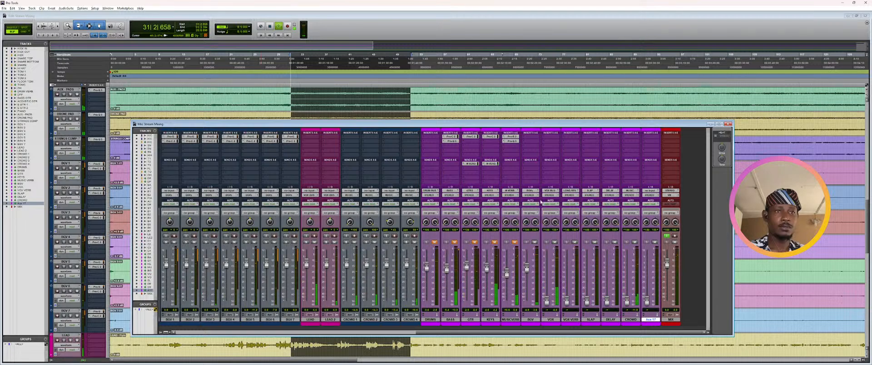
{"action": "left_click", "coordinate": [532, 138]}
{"action": "mouse_move", "coordinate": [568, 144]}
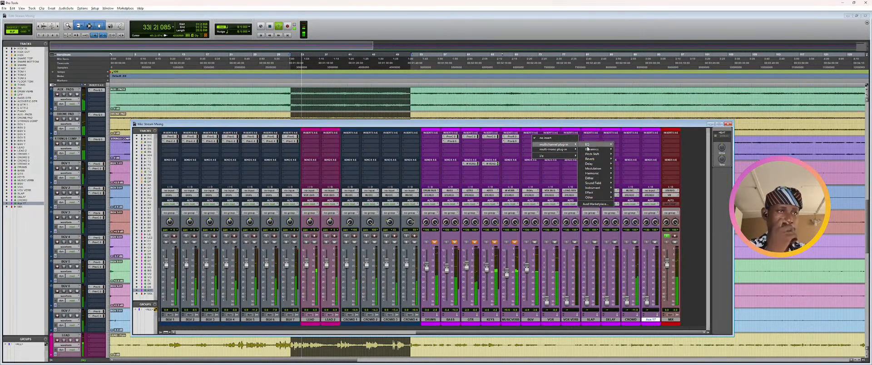
{"action": "mouse_move", "coordinate": [596, 145]}
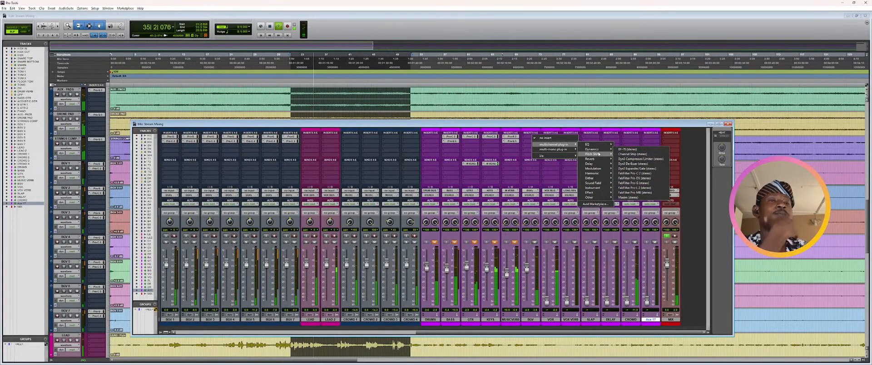
{"action": "left_click", "coordinate": [581, 117]}
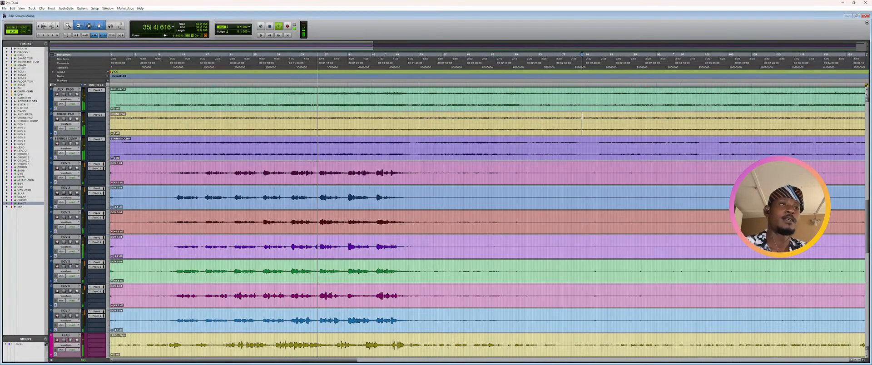
{"action": "key", "text": "space"}
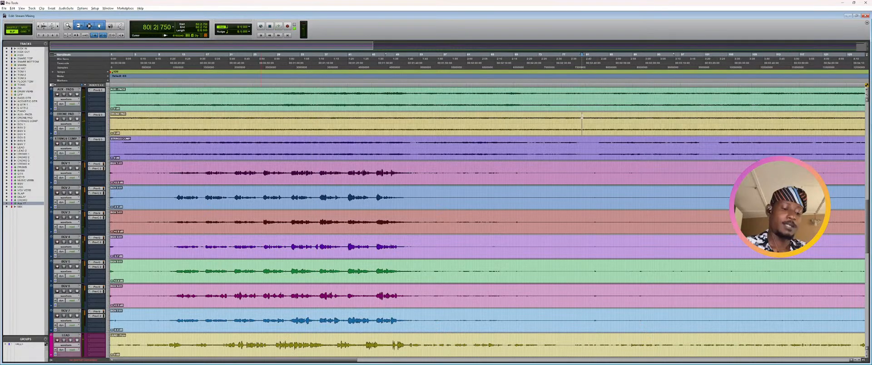
{"action": "key", "text": "ctrl+equal"}
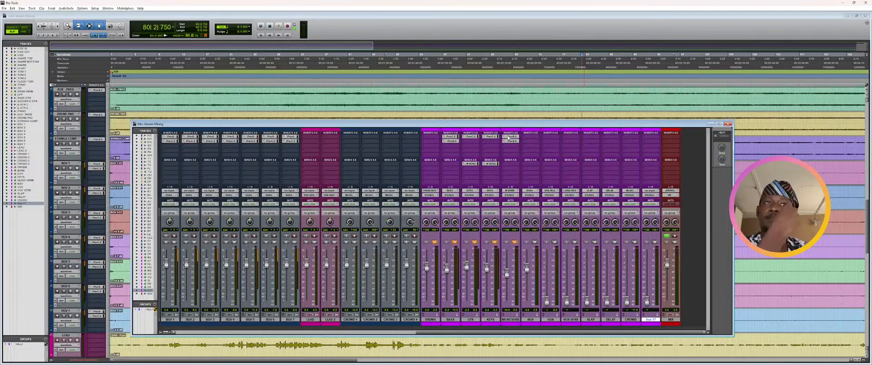
- Insert the stereo FabFilter Pro-G gate on the first insert slot of the BGV bus
{"action": "left_click", "coordinate": [530, 136]}
{"action": "mouse_move", "coordinate": [571, 145]}
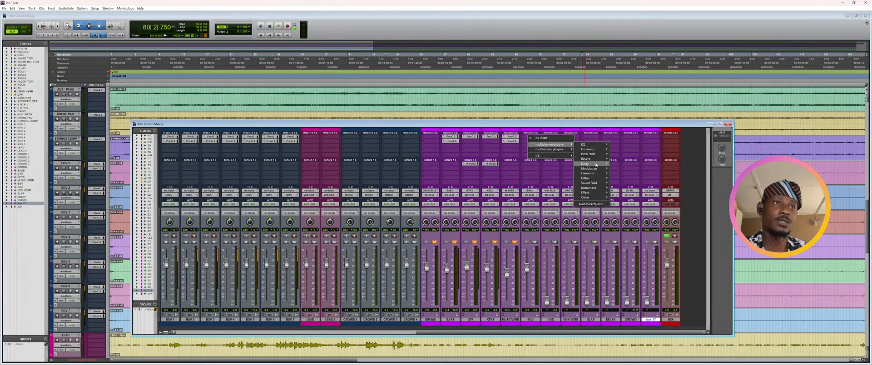
{"action": "mouse_move", "coordinate": [605, 151]}
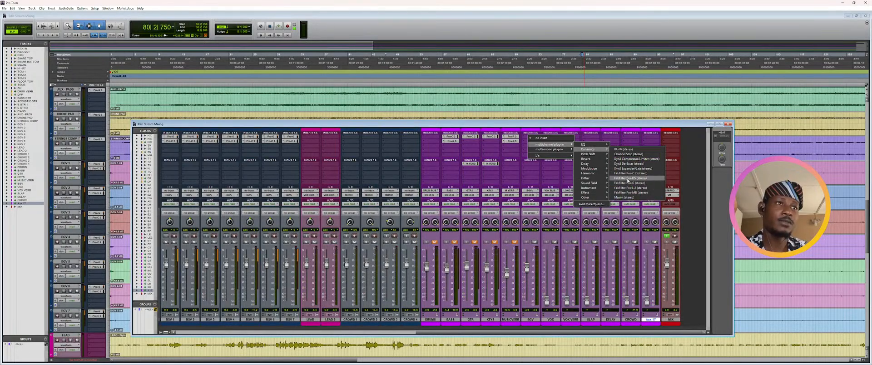
{"action": "left_click", "coordinate": [629, 183]}
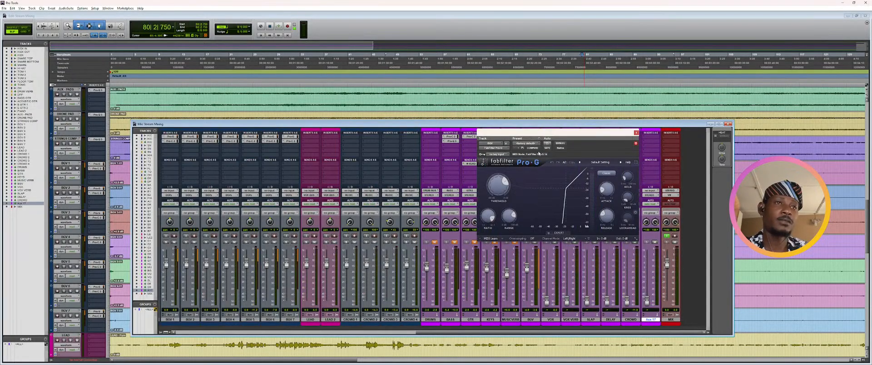
- Adjust the range of the Pro-G gate on the BGV bus and move its window clear of the bus channels
{"action": "left_click_drag", "start_coordinate": [510, 217], "coordinate": [514, 214]}
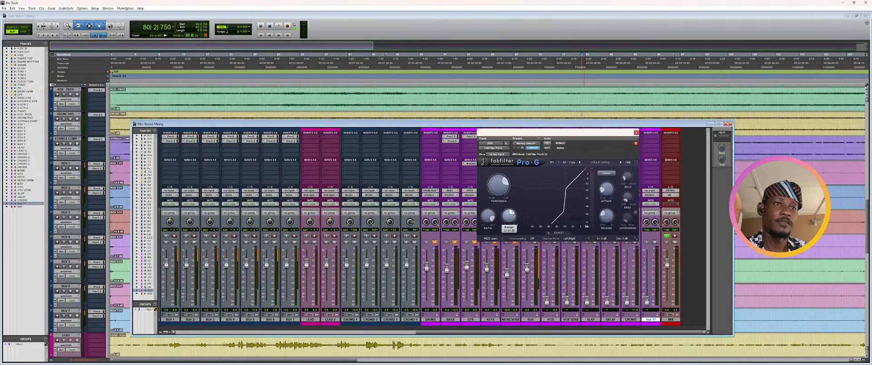
{"action": "left_click_drag", "start_coordinate": [513, 212], "coordinate": [514, 213]}
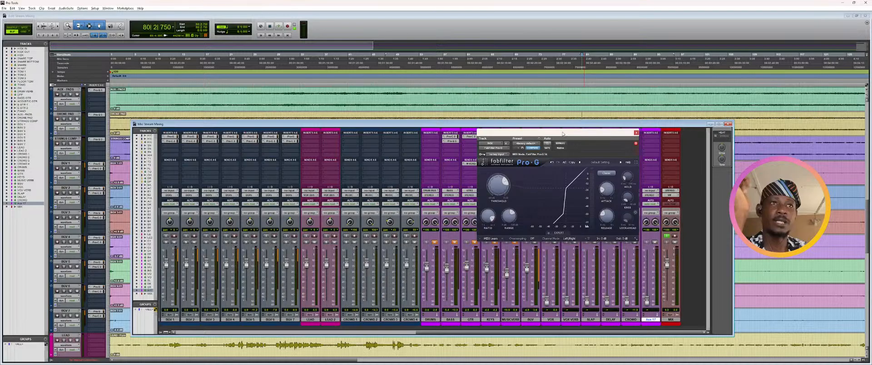
{"action": "left_click_drag", "start_coordinate": [563, 133], "coordinate": [673, 129]}
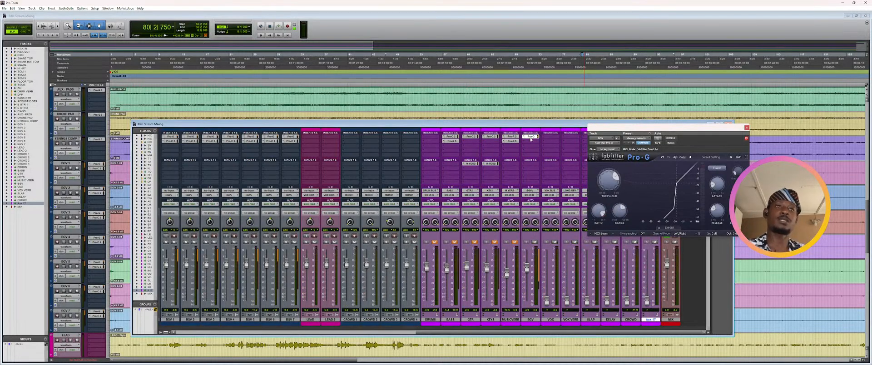
{"action": "left_click_drag", "start_coordinate": [599, 128], "coordinate": [314, 125]}
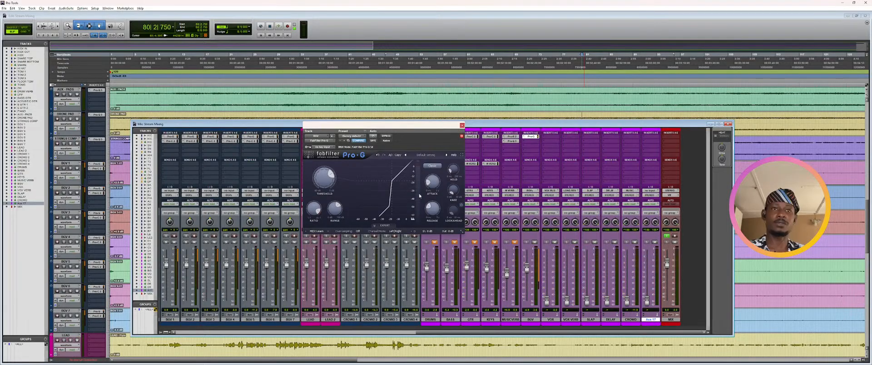
- Play the passage with the BGV bus Pro-G gate active and again with it bypassed to compare the vocal bleed
{"action": "mouse_move", "coordinate": [428, 183]}
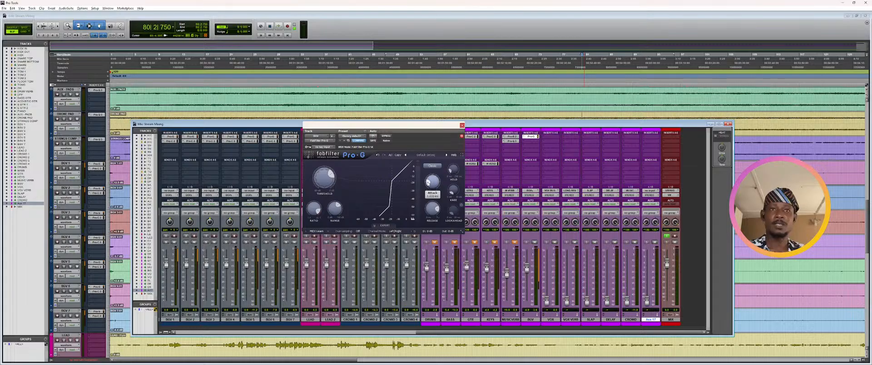
{"action": "key", "text": "space"}
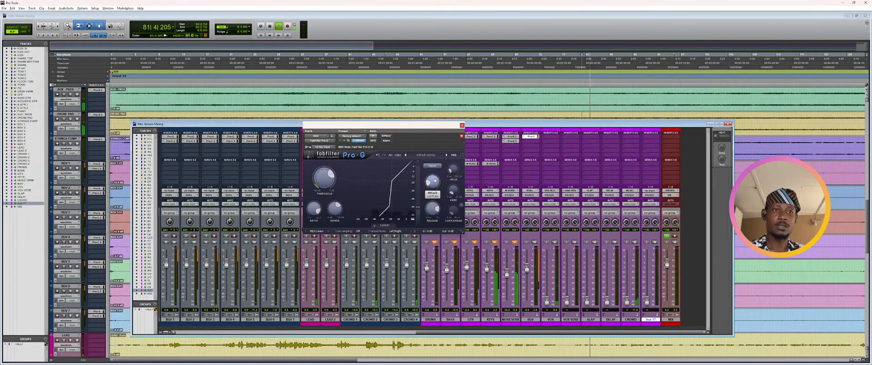
{"action": "key", "text": "space"}
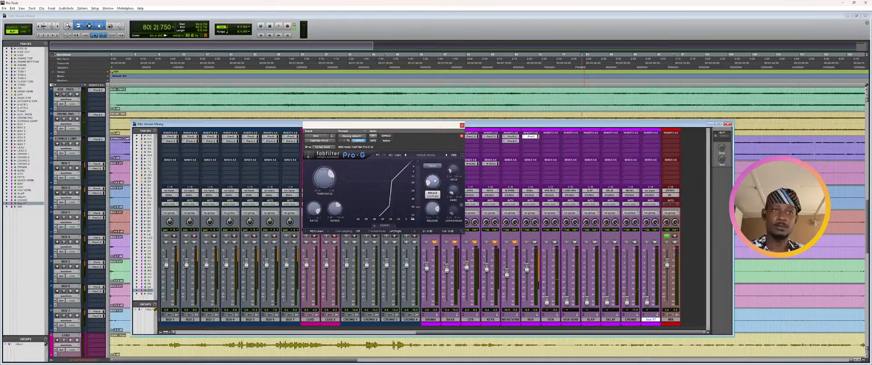
{"action": "key", "text": "space"}
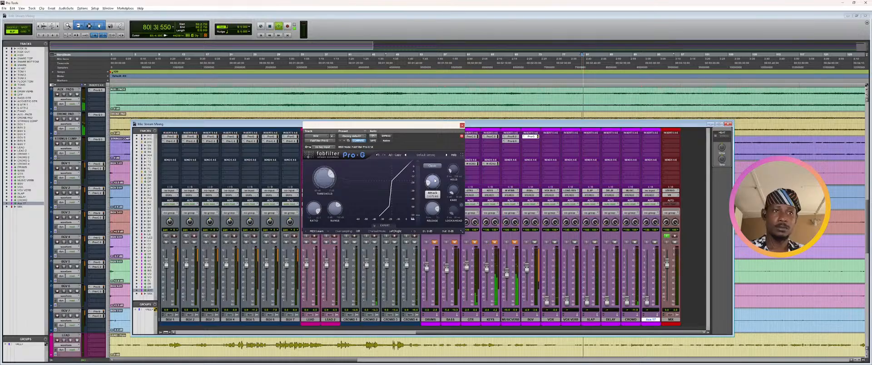
{"action": "key", "text": "space"}
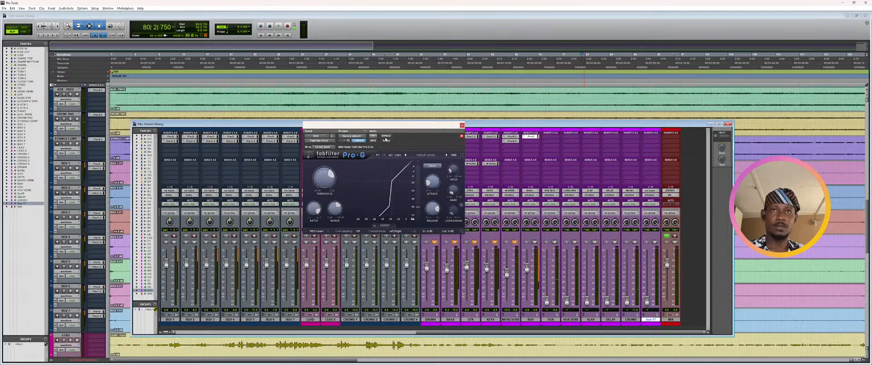
{"action": "left_click", "coordinate": [386, 139]}
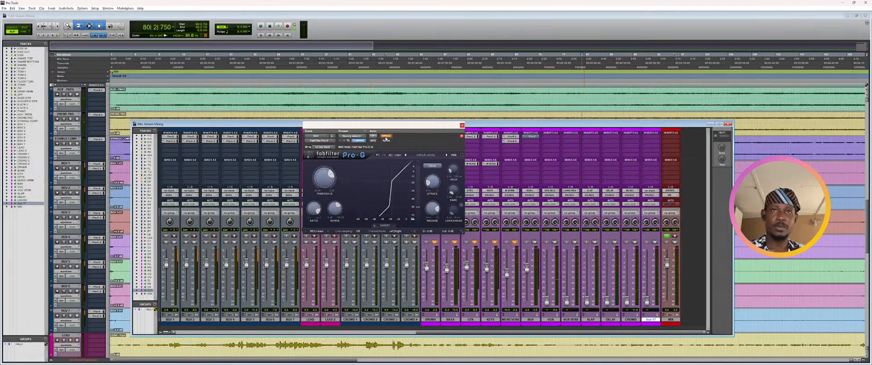
{"action": "key", "text": "space"}
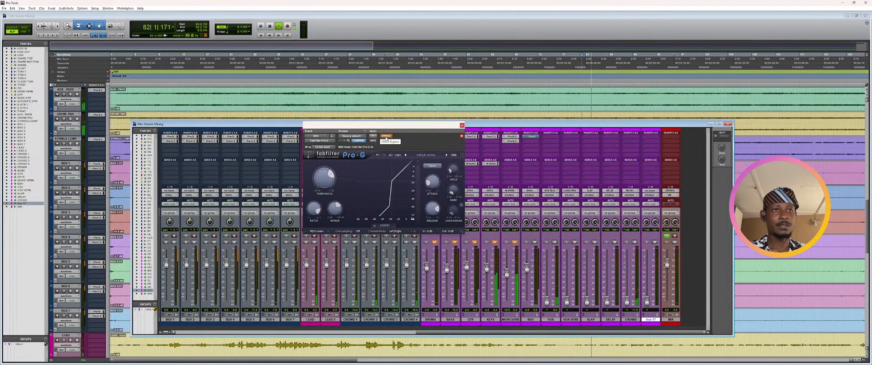
{"action": "key", "text": "space"}
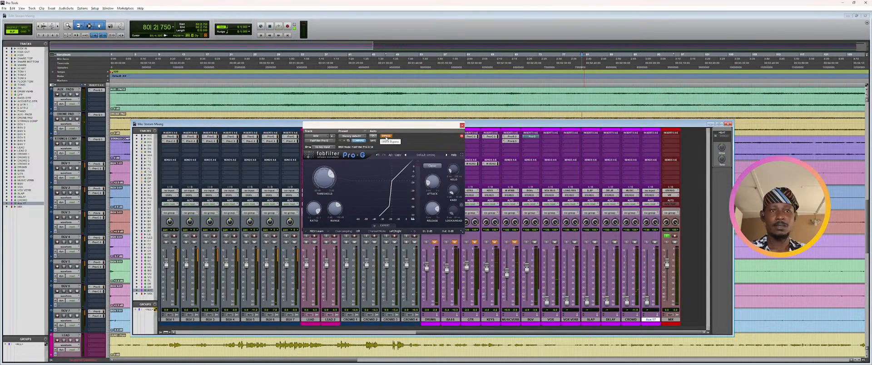
- Select the louder backing-vocal section starting at bar 31, play it and turn the BGV bus gate back on
{"action": "scroll", "coordinate": [386, 329], "scroll_direction": "left", "scroll_amount": 6}
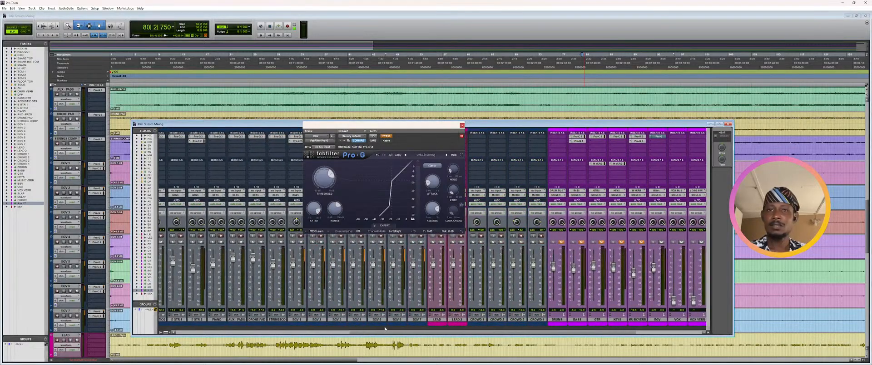
{"action": "scroll", "coordinate": [385, 329], "scroll_direction": "right", "scroll_amount": 1}
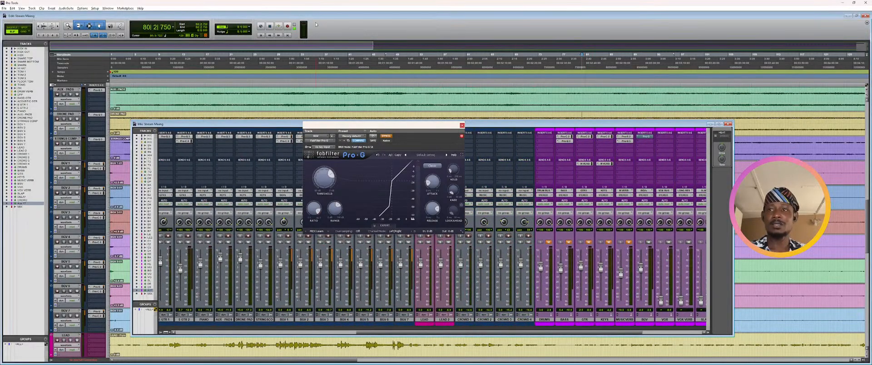
{"action": "key", "text": "ctrl+equal"}
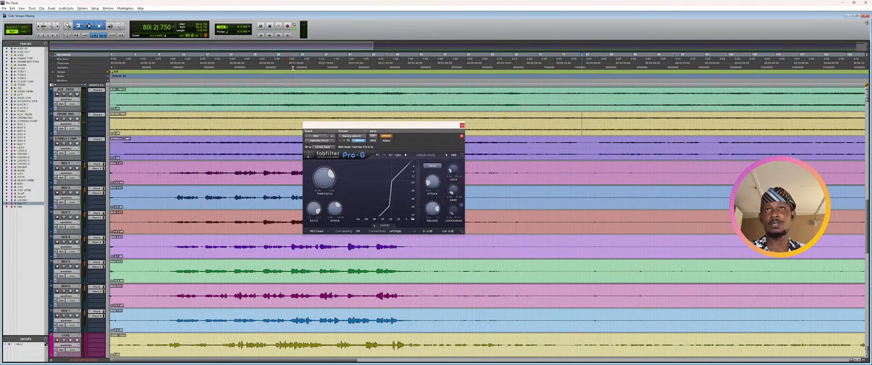
{"action": "left_click_drag", "start_coordinate": [292, 68], "coordinate": [401, 78]}
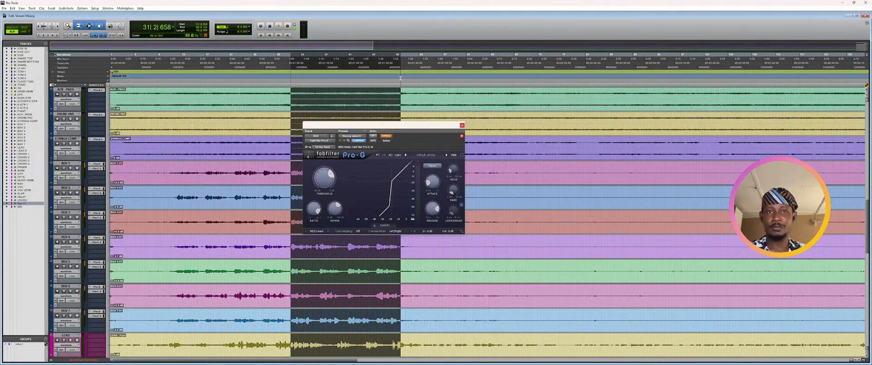
{"action": "key", "text": "space"}
{"action": "key", "text": "ctrl+equal"}
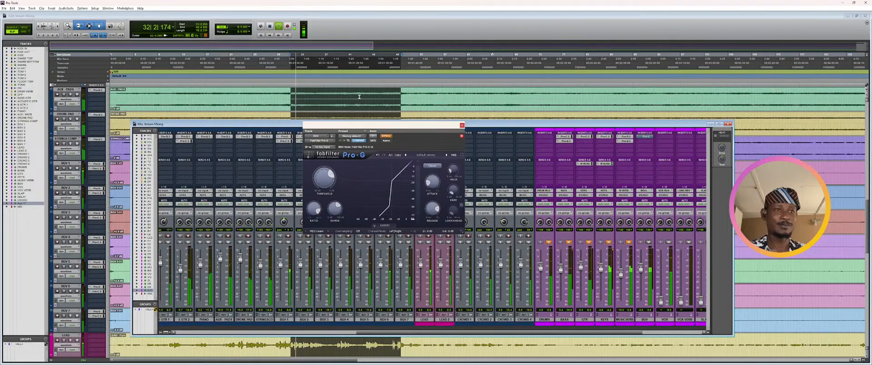
{"action": "left_click", "coordinate": [644, 138], "text": "ctrl"}
- Lower the Pro-G threshold during playback and narrow its side-chain filter range in the expert settings
{"action": "mouse_move", "coordinate": [333, 178]}
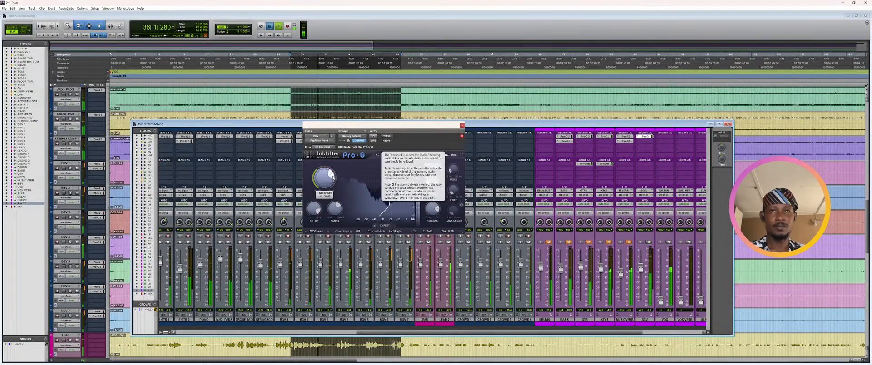
{"action": "key", "text": "space"}
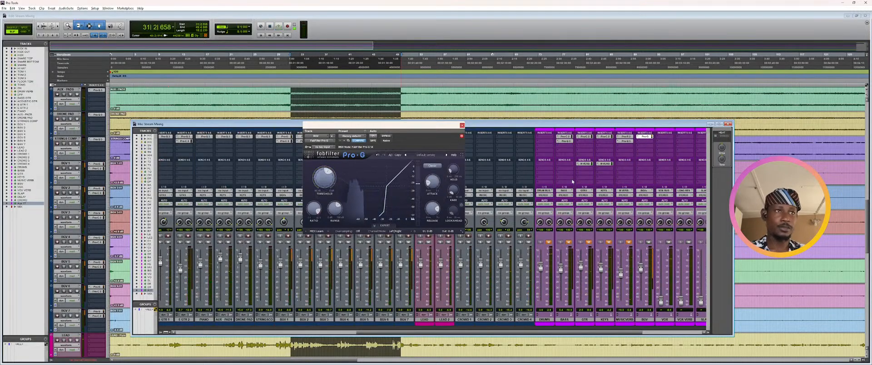
{"action": "left_click", "coordinate": [394, 226]}
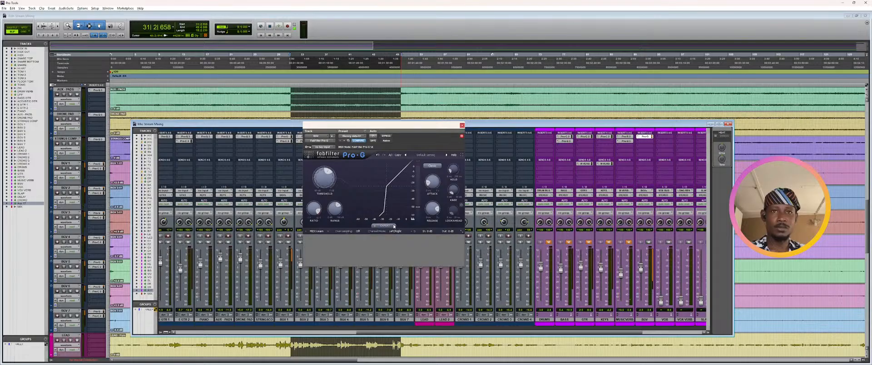
{"action": "left_click_drag", "start_coordinate": [408, 247], "coordinate": [377, 245]}
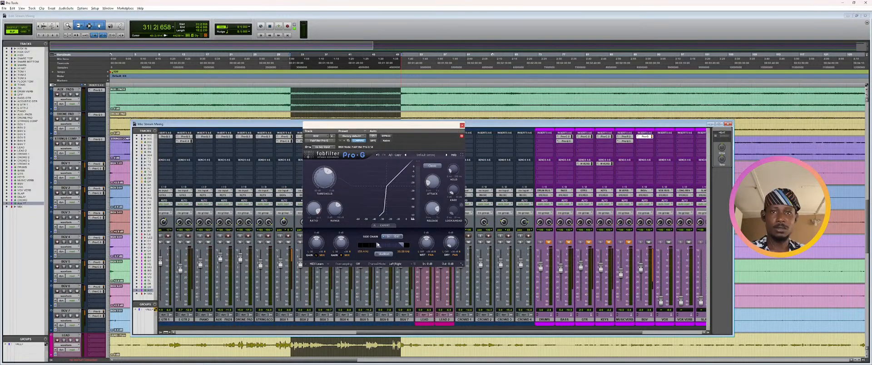
- Play the selected section, fine-tune the Pro-G threshold against the backing vocals and check the release setting
{"action": "key", "text": "space"}
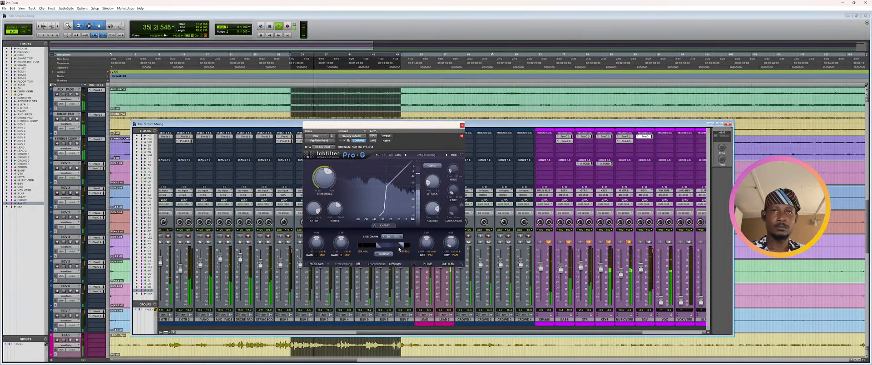
{"action": "mouse_move", "coordinate": [328, 178]}
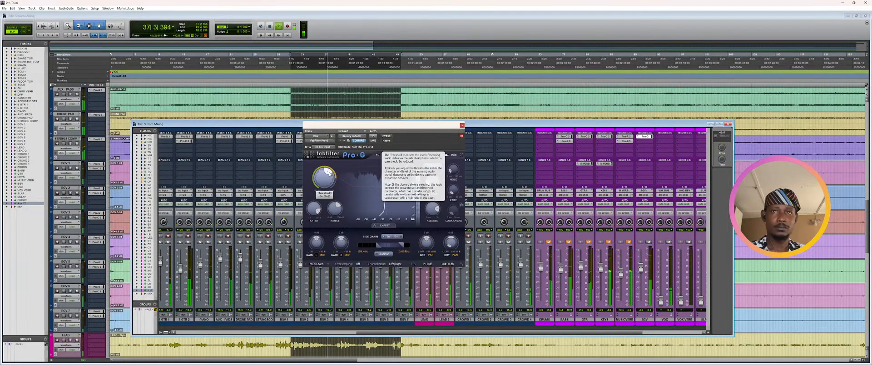
{"action": "left_click_drag", "start_coordinate": [330, 173], "coordinate": [328, 171]}
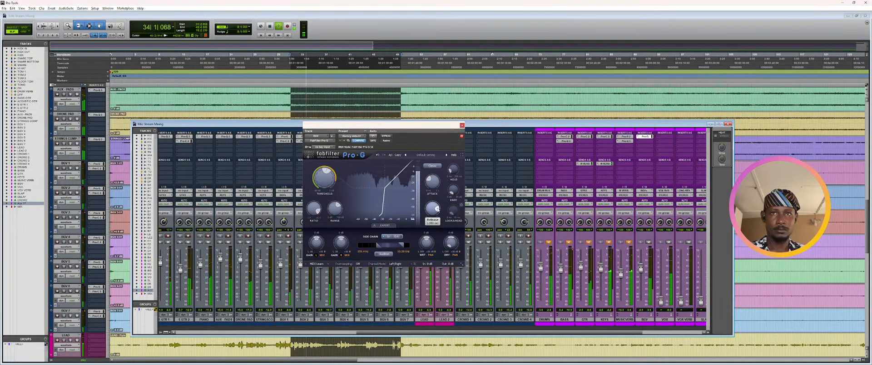
{"action": "mouse_move", "coordinate": [437, 209]}
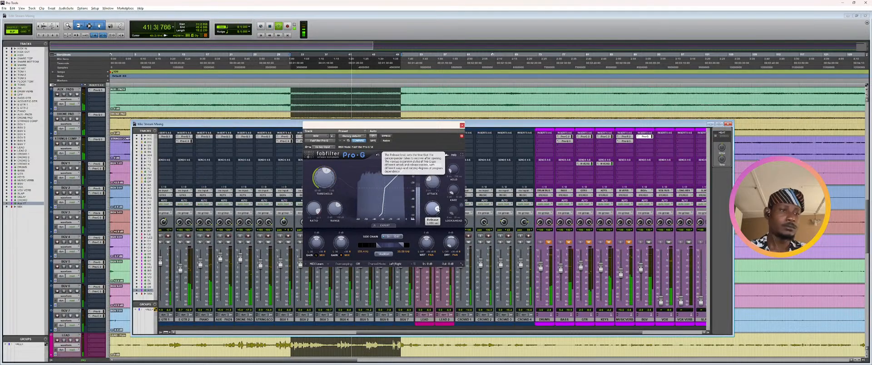
{"action": "key", "text": "space"}
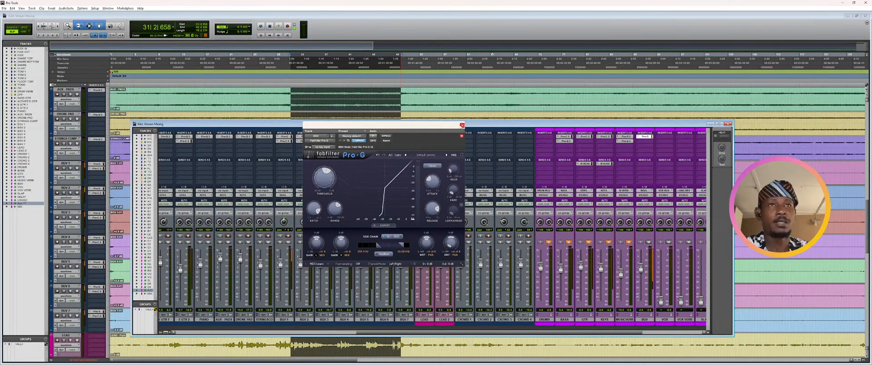
- Close the gate and insert the stereo FabFilter Pro-Q 3 equalizer on the second insert slot of the BGV bus
{"action": "left_click", "coordinate": [462, 125]}
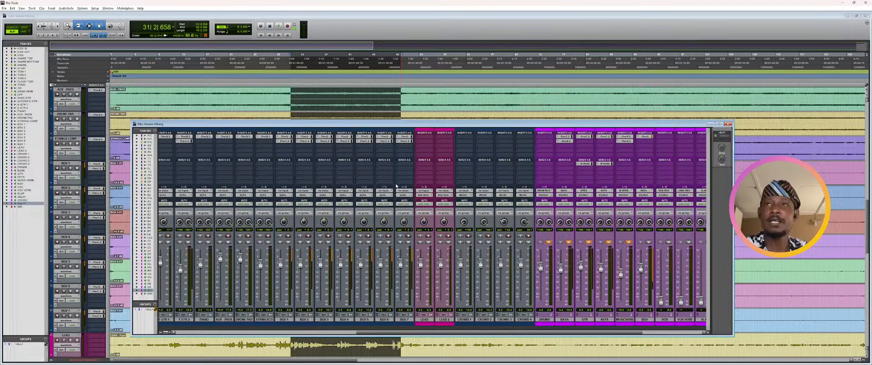
{"action": "left_click", "coordinate": [638, 141]}
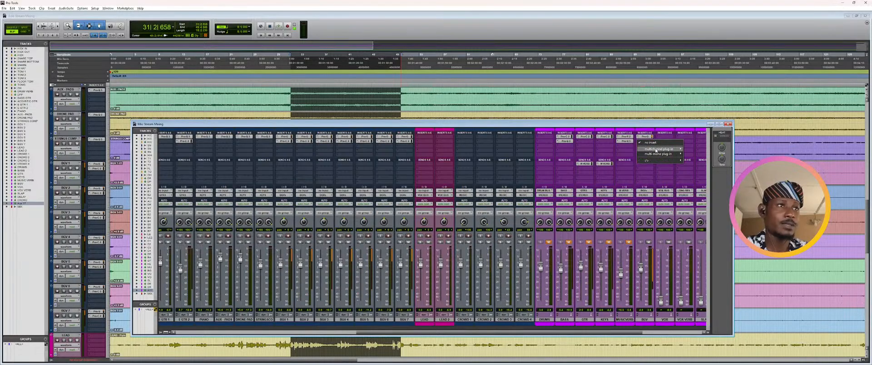
{"action": "mouse_move", "coordinate": [672, 149]}
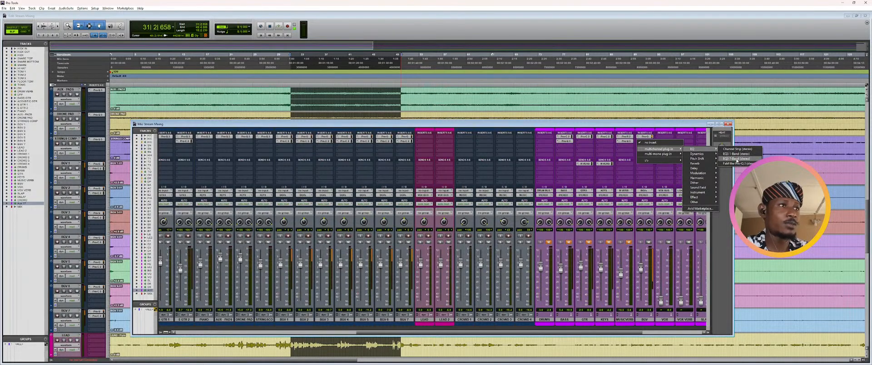
{"action": "left_click", "coordinate": [736, 160]}
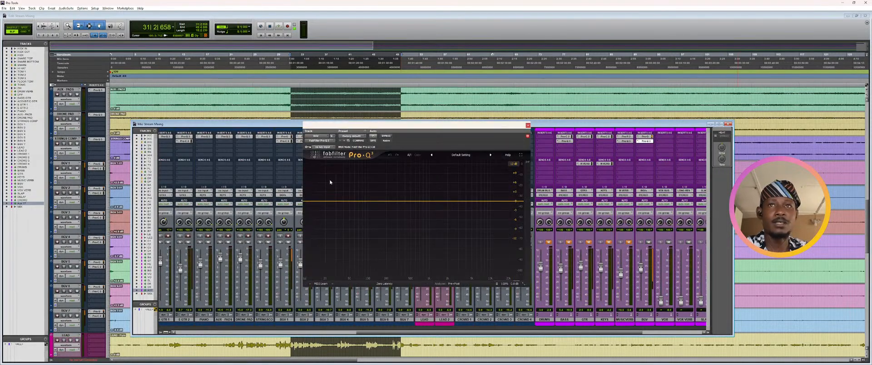
- Add a low cut and a slight, broad dynamic dip in the low mids in Pro-Q 3, and play the section
{"action": "left_click", "coordinate": [311, 202]}
{"action": "left_click_drag", "start_coordinate": [312, 202], "coordinate": [376, 201]}
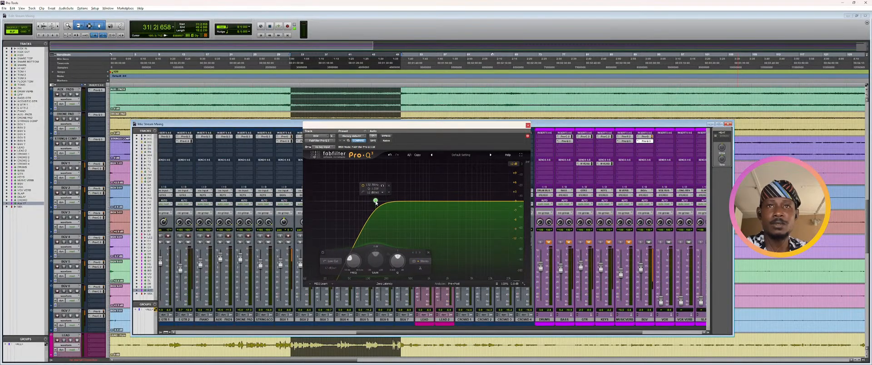
{"action": "left_click", "coordinate": [403, 203]}
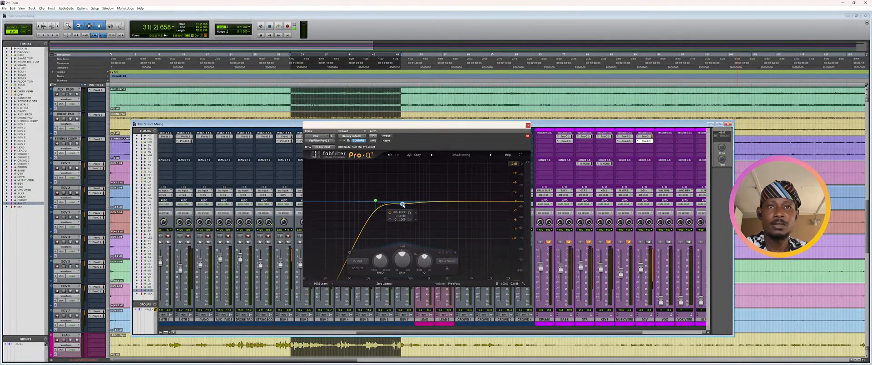
{"action": "right_click", "coordinate": [403, 204]}
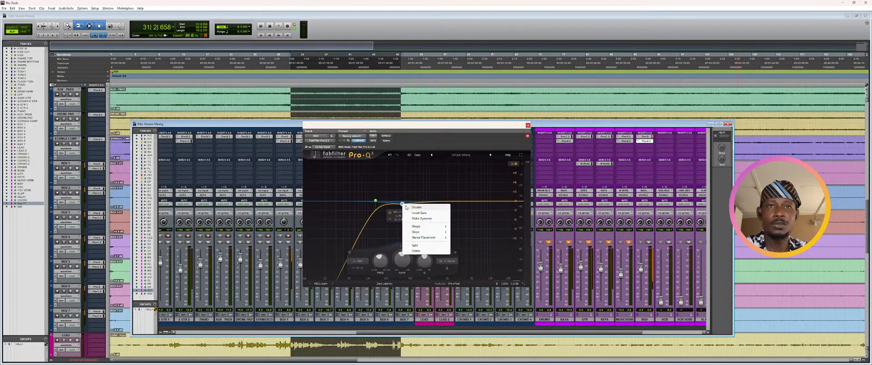
{"action": "left_click", "coordinate": [422, 218]}
{"action": "scroll", "coordinate": [402, 205], "scroll_direction": "down", "scroll_amount": 3}
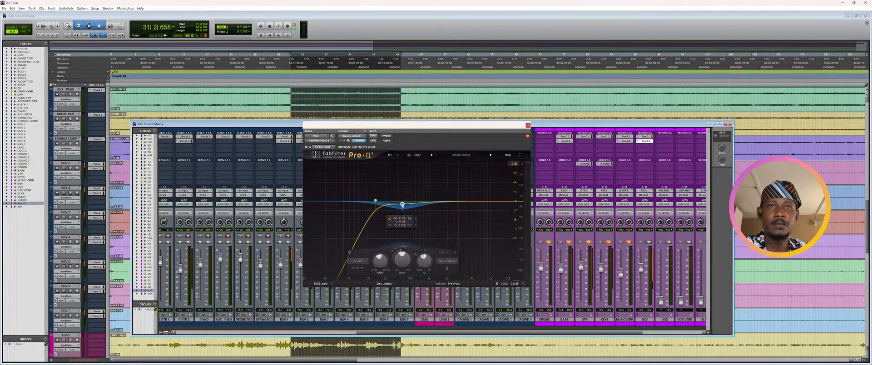
{"action": "scroll", "coordinate": [402, 205], "scroll_direction": "down", "scroll_amount": 1}
{"action": "key", "text": "space"}
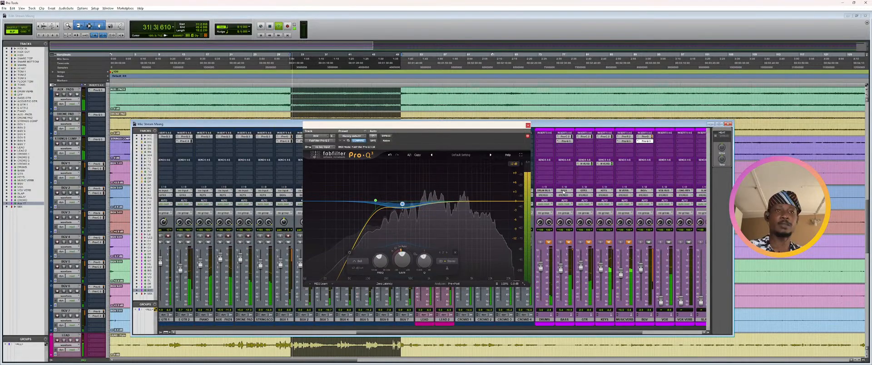
- Add a slight upper-mid boost in the BGV bus equalizer during playback and make that band dynamic
{"action": "mouse_move", "coordinate": [462, 200]}
{"action": "left_mouse_down"}
{"action": "mouse_move", "coordinate": [454, 177]}
{"action": "mouse_move", "coordinate": [451, 200]}
{"action": "left_mouse_up"}
{"action": "right_click", "coordinate": [451, 199]}
{"action": "left_click", "coordinate": [460, 214]}
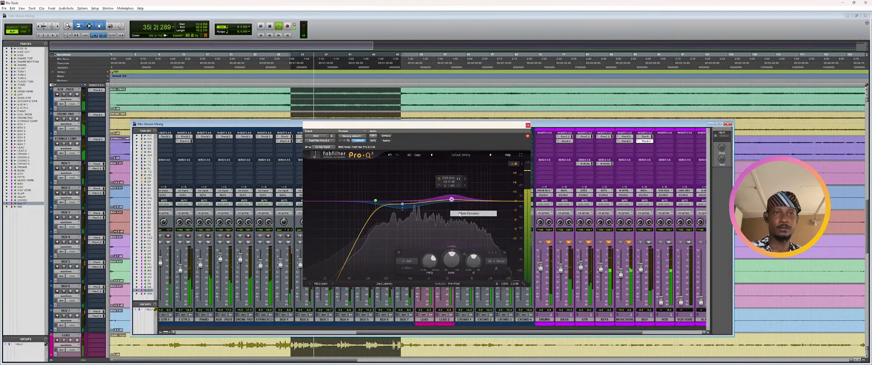
{"action": "left_click", "coordinate": [460, 213]}
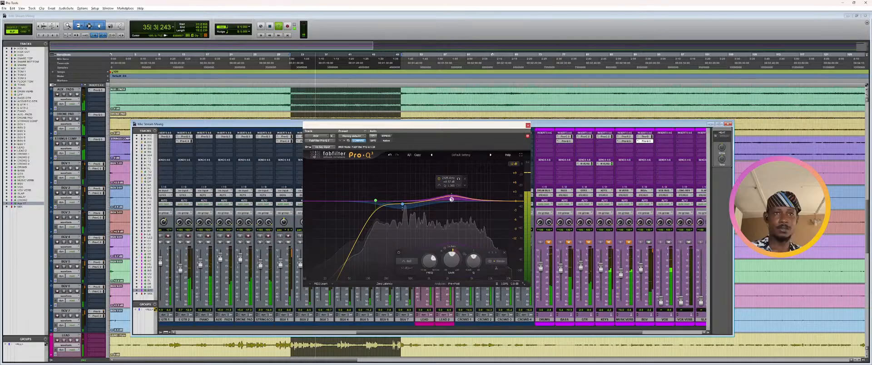
- Add a gentle high-frequency boost with a further band above it, then close the equalizer and stop playback
{"action": "left_click_drag", "start_coordinate": [451, 199], "coordinate": [491, 191]}
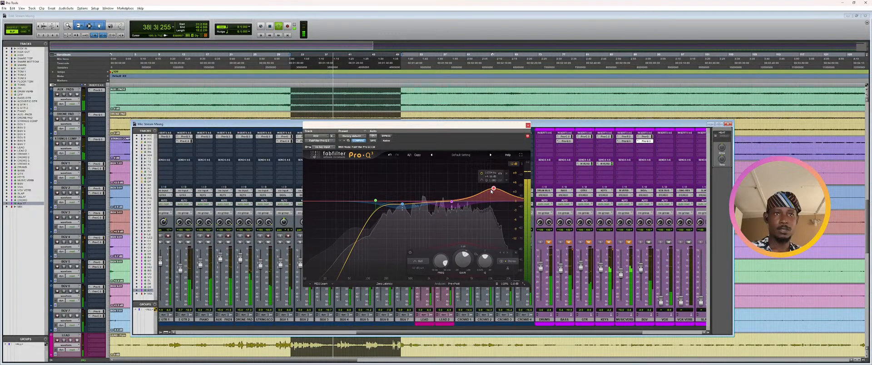
{"action": "left_click_drag", "start_coordinate": [492, 191], "coordinate": [493, 195]}
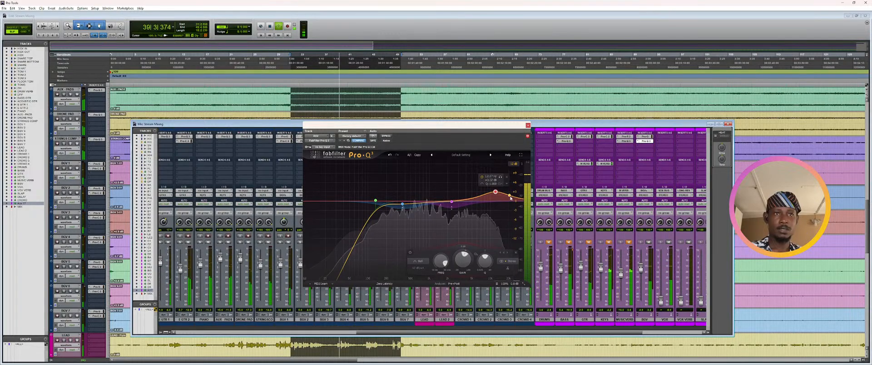
{"action": "left_click", "coordinate": [510, 196]}
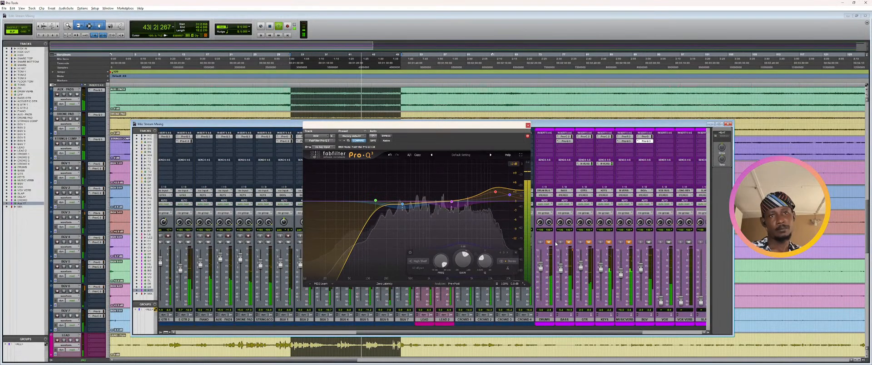
{"action": "left_click", "coordinate": [528, 125]}
{"action": "key", "text": "space"}
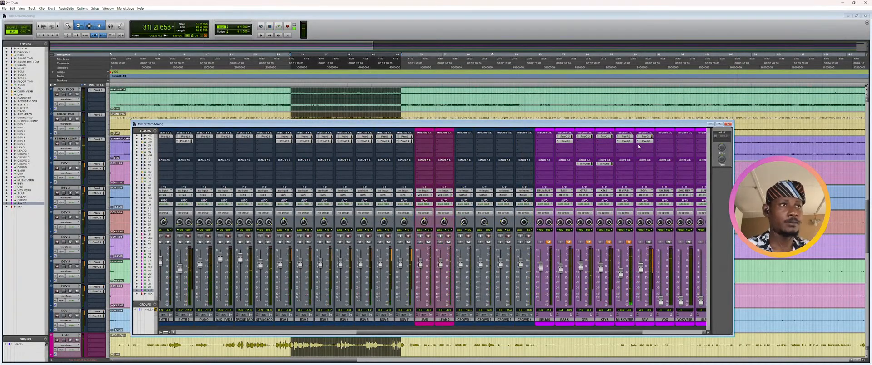
- Insert the multichannel FabFilter Pro-C 2 compressor on the third insert slot of the BGV bus
{"action": "left_click", "coordinate": [638, 146]}
{"action": "mouse_move", "coordinate": [668, 153]}
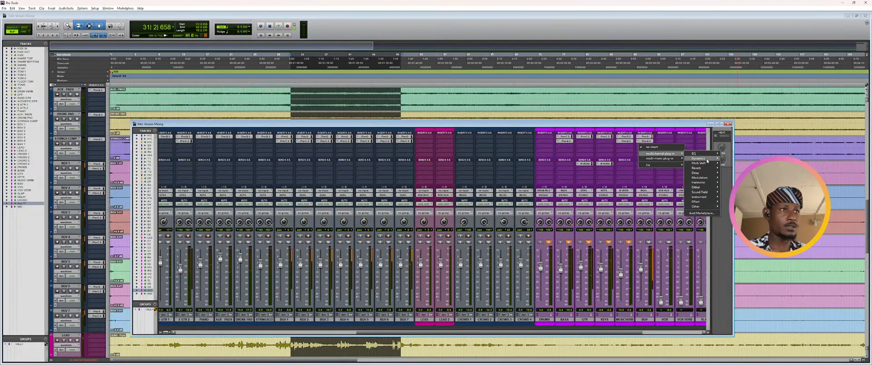
{"action": "mouse_move", "coordinate": [707, 161]}
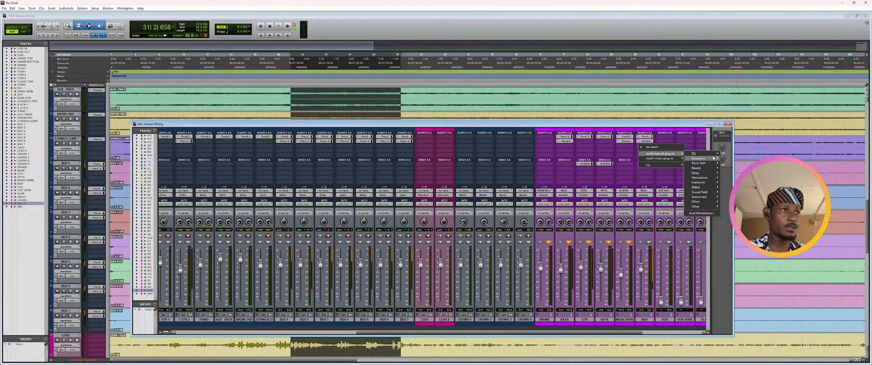
{"action": "left_click", "coordinate": [727, 182]}
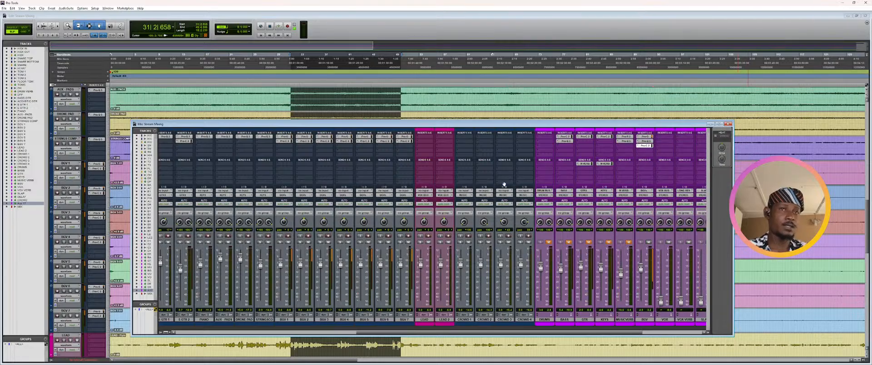
{"action": "left_click", "coordinate": [450, 232]}
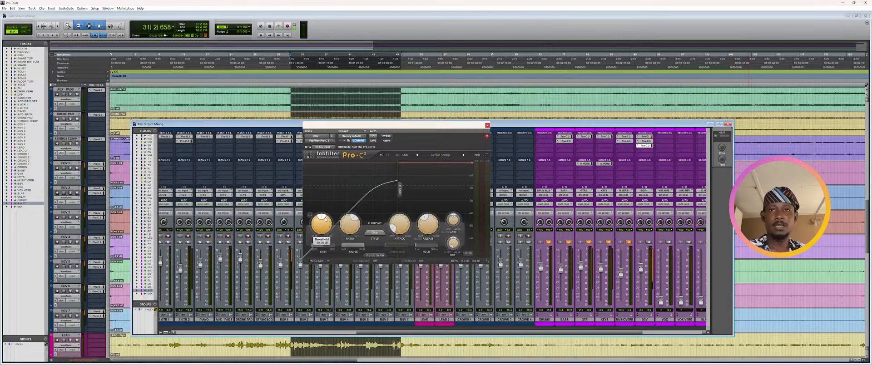
- Adjust the Pro-C 2 threshold, reduce its knee and raise its ratio
{"action": "left_click_drag", "start_coordinate": [325, 219], "coordinate": [331, 216]}
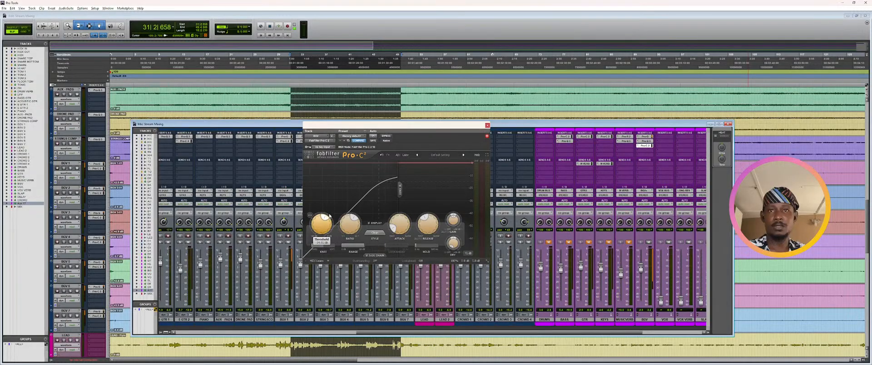
{"action": "left_click_drag", "start_coordinate": [323, 246], "coordinate": [308, 249]}
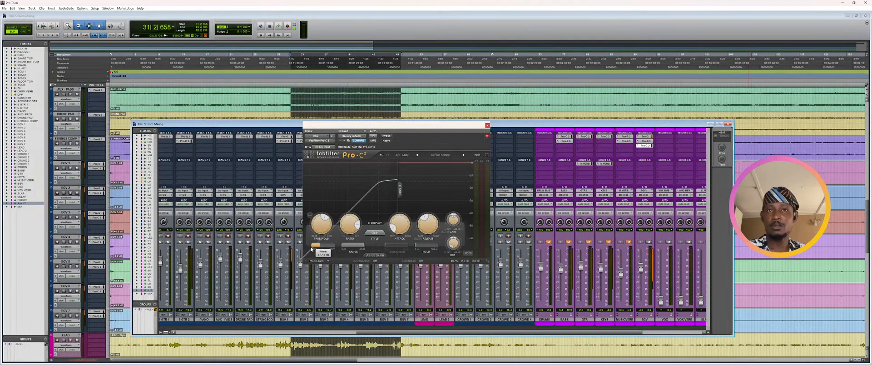
{"action": "mouse_move", "coordinate": [360, 231]}
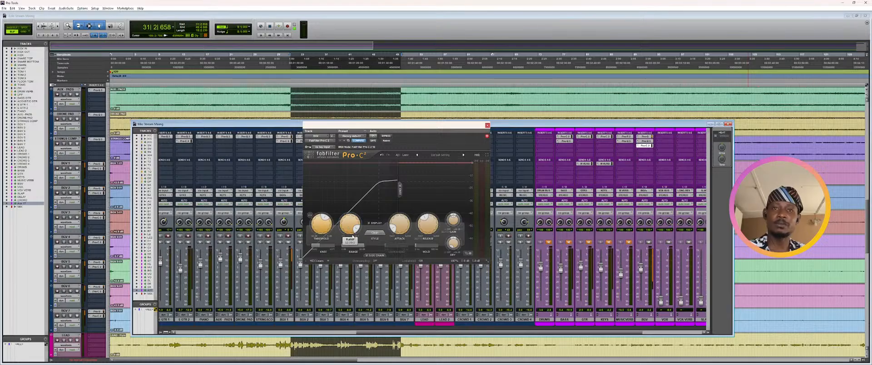
{"action": "mouse_move", "coordinate": [325, 221]}
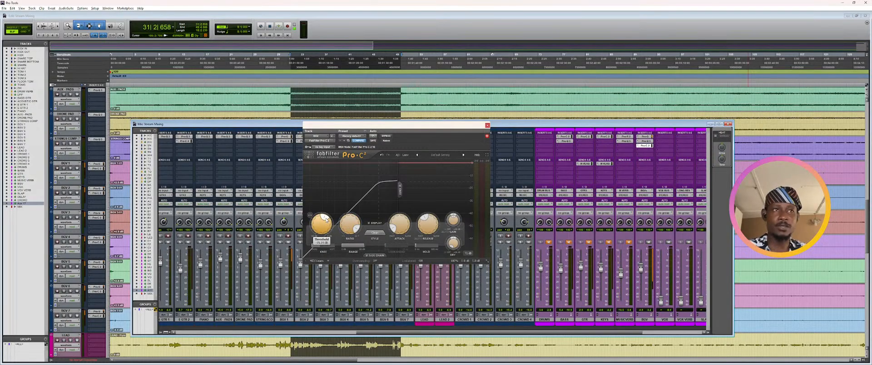
- Fine-tune the Pro-C 2 threshold while playing the selected section, then close the compressor
{"action": "key", "text": "space"}
{"action": "left_click_drag", "start_coordinate": [326, 221], "coordinate": [326, 220]}
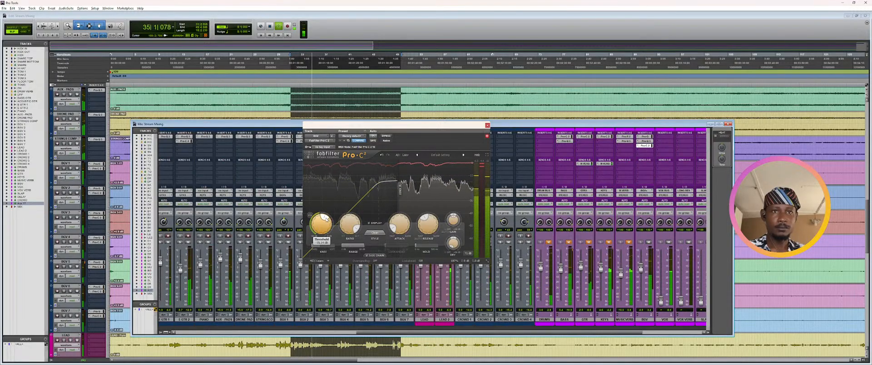
{"action": "key", "text": "space"}
{"action": "left_click", "coordinate": [487, 125]}
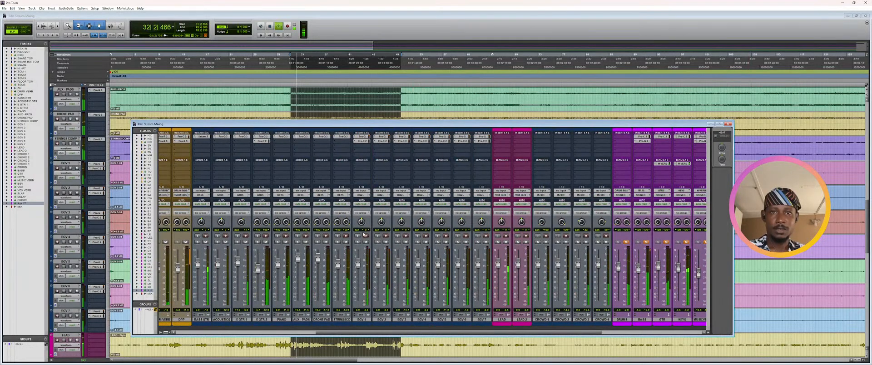
- Solo BGV 1, BGV 2 and BGV 3 and play the section, dropping BGV 2 from the comparison
{"action": "left_click", "coordinate": [357, 242]}
{"action": "left_click", "coordinate": [377, 242]}
{"action": "key", "text": "space"}
{"action": "key", "text": "space"}
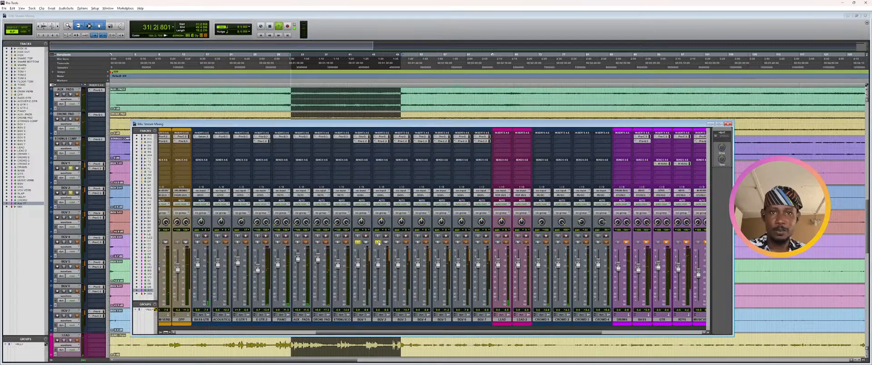
{"action": "left_click", "coordinate": [397, 242]}
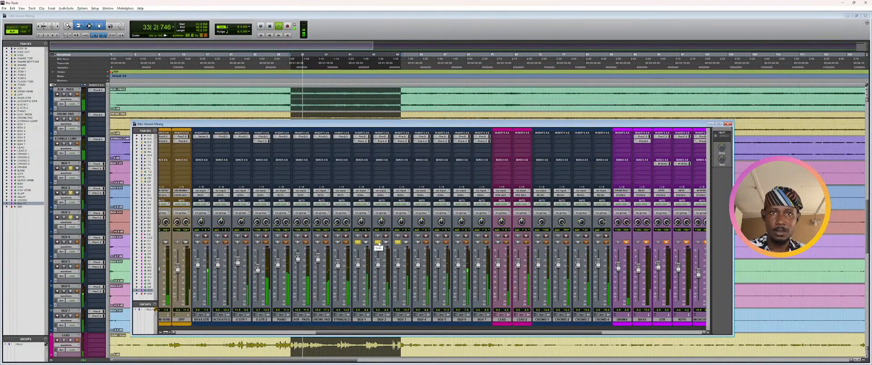
{"action": "left_click", "coordinate": [377, 243]}
{"action": "key", "text": "space"}
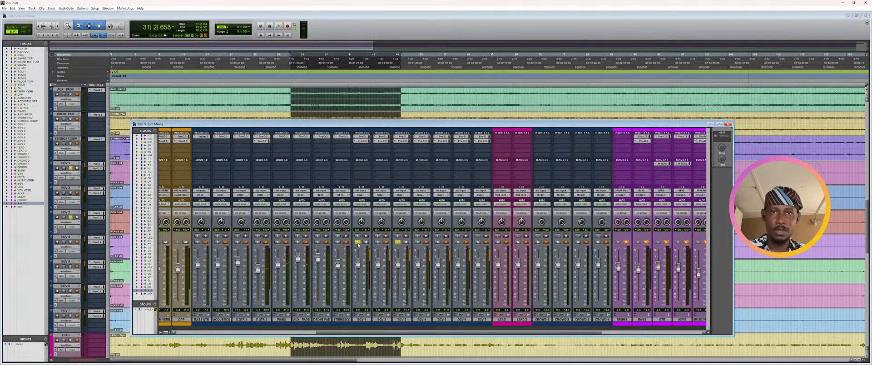
- Take BGV 1 out of solo and audition BGV 3, BGV 4 and BGV 5
{"action": "left_click", "coordinate": [357, 243]}
{"action": "key", "text": "space"}
{"action": "left_click", "coordinate": [418, 242]}
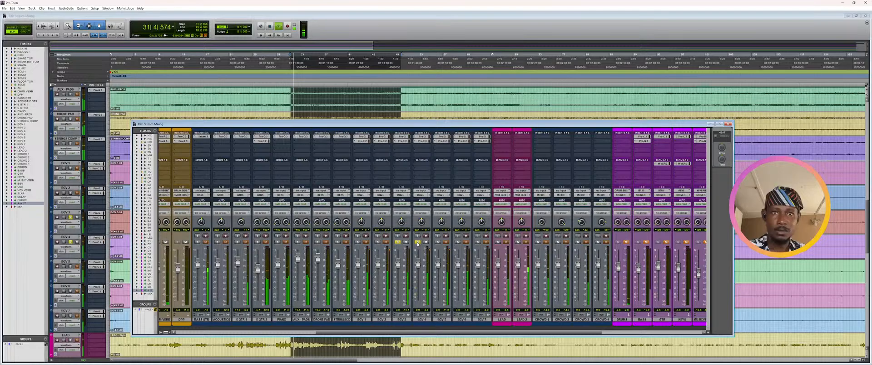
{"action": "left_click", "coordinate": [438, 243]}
{"action": "key", "text": "space"}
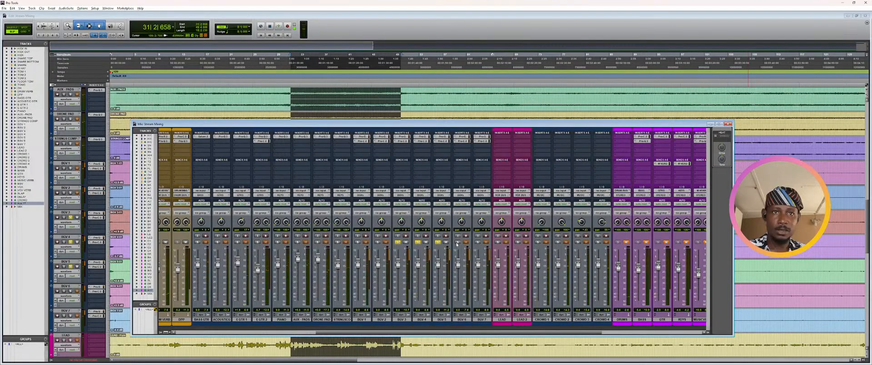
- Solo BGV 6 and BGV 7 with BGV 5, clear the BGV 3 and 4 solos, and play the section
{"action": "left_click", "coordinate": [457, 243]}
{"action": "left_click", "coordinate": [477, 243]}
{"action": "left_click", "coordinate": [418, 243]}
{"action": "left_click", "coordinate": [398, 243]}
{"action": "key", "text": "space"}
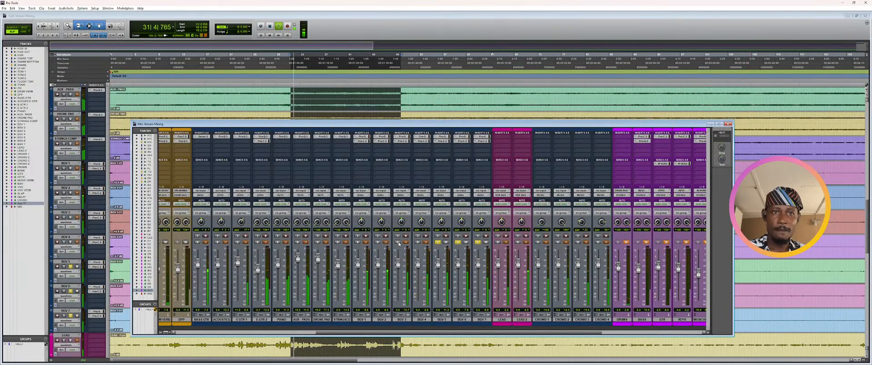
{"action": "key", "text": "space"}
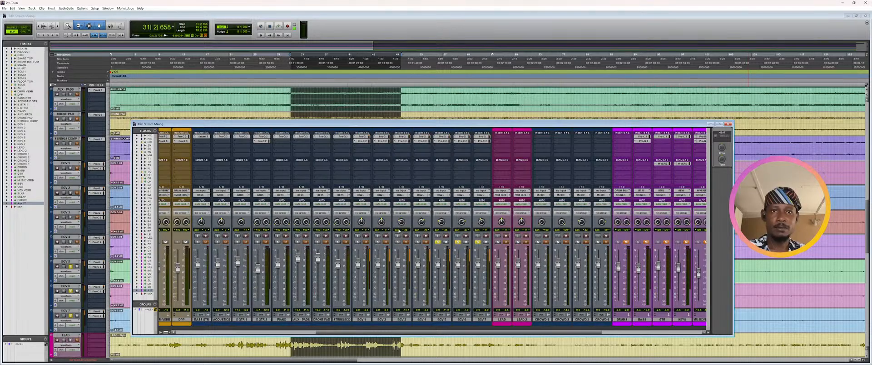
- Adjust the BGV 3 panning, raise its fader slightly, and clear the solos on BGV 5, 6 and 7
{"action": "left_click_drag", "start_coordinate": [399, 231], "coordinate": [400, 225]}
{"action": "left_click_drag", "start_coordinate": [419, 266], "coordinate": [398, 261]}
{"action": "left_click", "coordinate": [438, 242]}
{"action": "left_click", "coordinate": [458, 242]}
{"action": "left_click", "coordinate": [477, 243]}
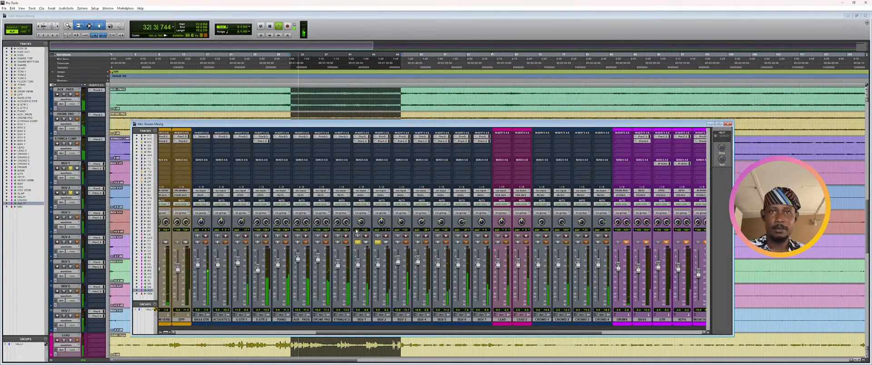
- Adjust the BGV 1 panning with BGV 1 and 2 soloed, then clear their solos and replay the full mix
{"action": "left_click_drag", "start_coordinate": [357, 232], "coordinate": [384, 212]}
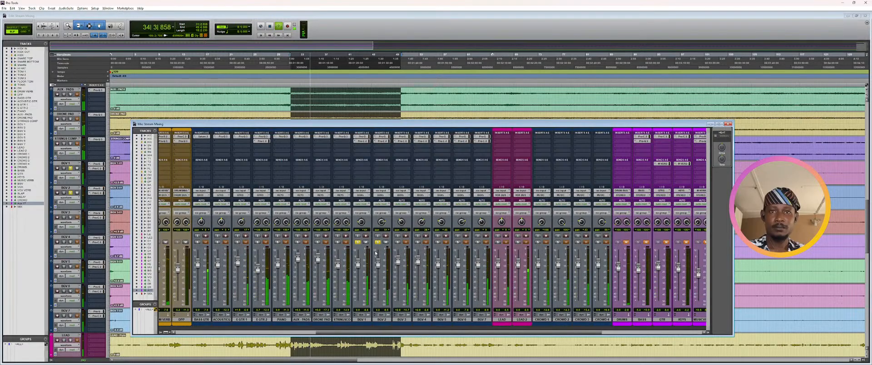
{"action": "key", "text": "space"}
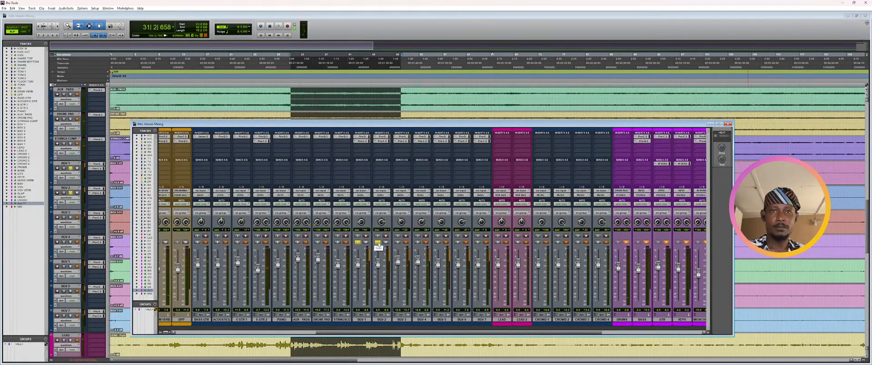
{"action": "key", "text": "space"}
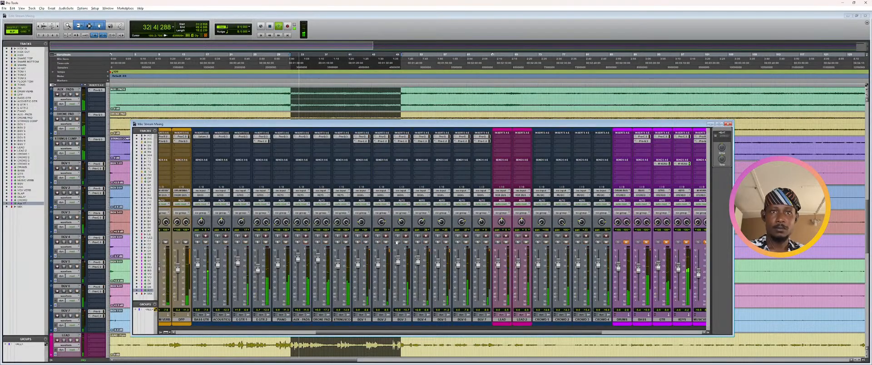
{"action": "key", "text": "space"}
- Play the full mix while checking the BGV bus level and the gain reduction of its Pro-C 2 compressor
{"action": "left_click_drag", "start_coordinate": [513, 332], "coordinate": [612, 337]}
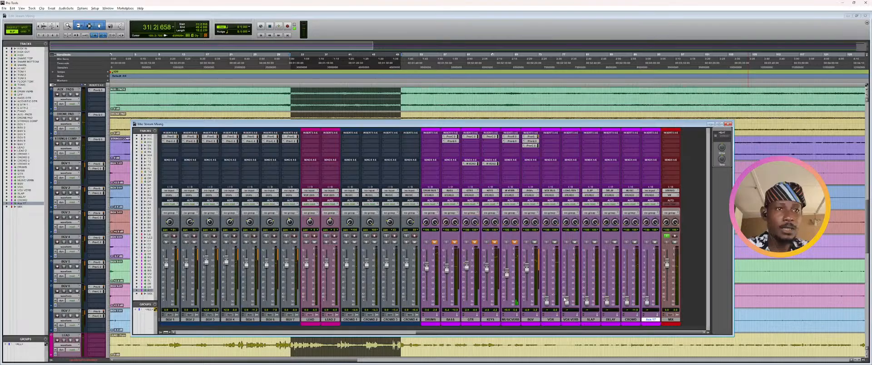
{"action": "key", "text": "space"}
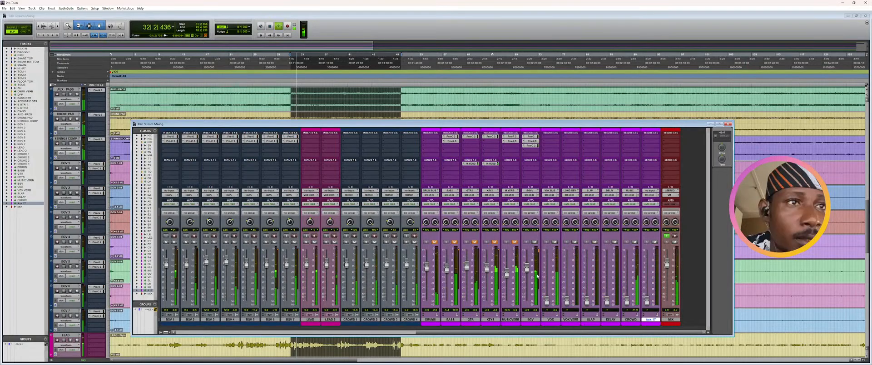
{"action": "key", "text": "space"}
{"action": "left_click", "coordinate": [530, 146]}
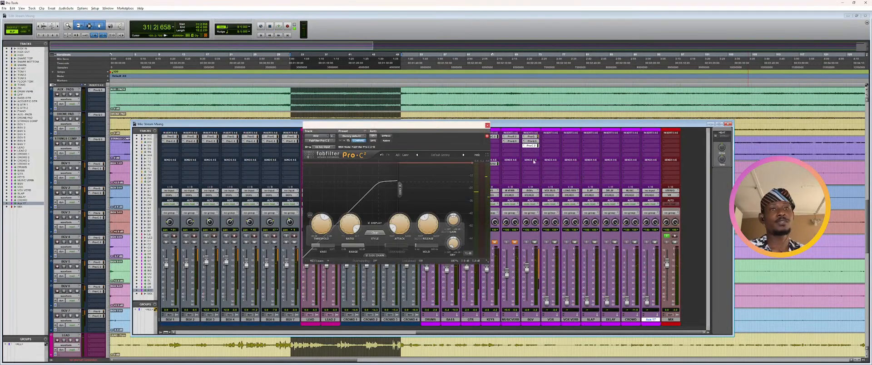
{"action": "key", "text": "space"}
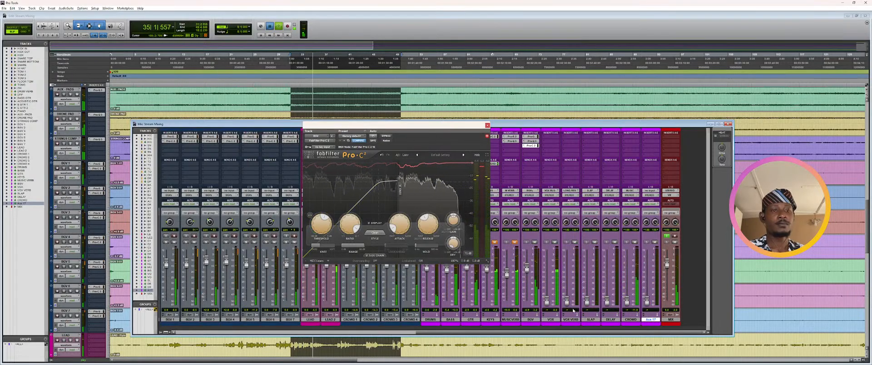
{"action": "key", "text": "space"}
{"action": "left_click_drag", "start_coordinate": [616, 333], "coordinate": [558, 333]}
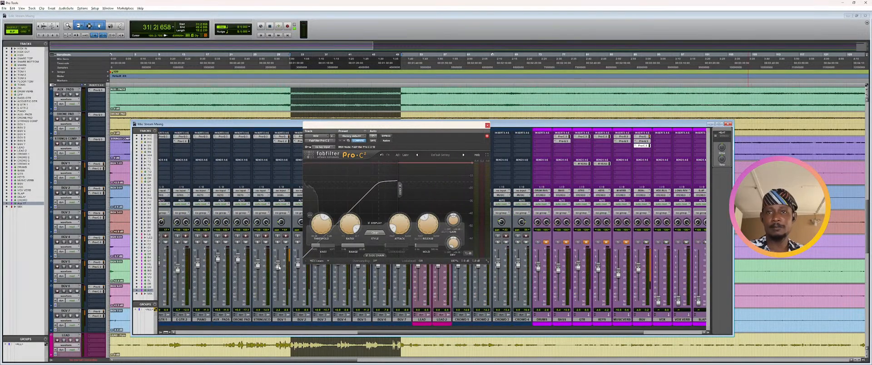
{"action": "key", "text": "space"}
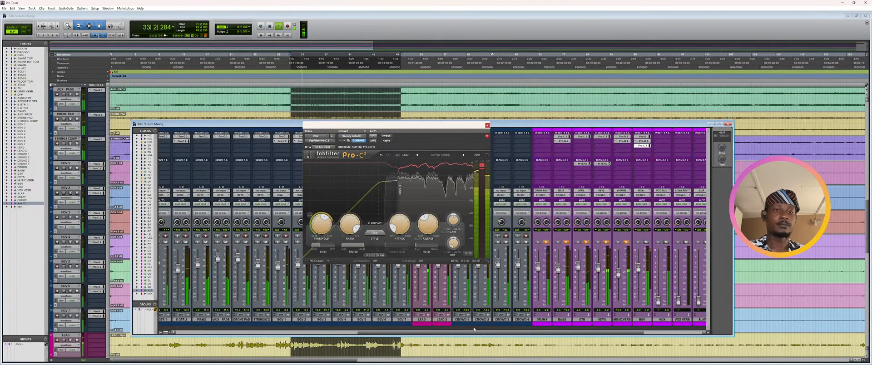
{"action": "scroll", "coordinate": [474, 328], "scroll_direction": "right", "scroll_amount": 5}
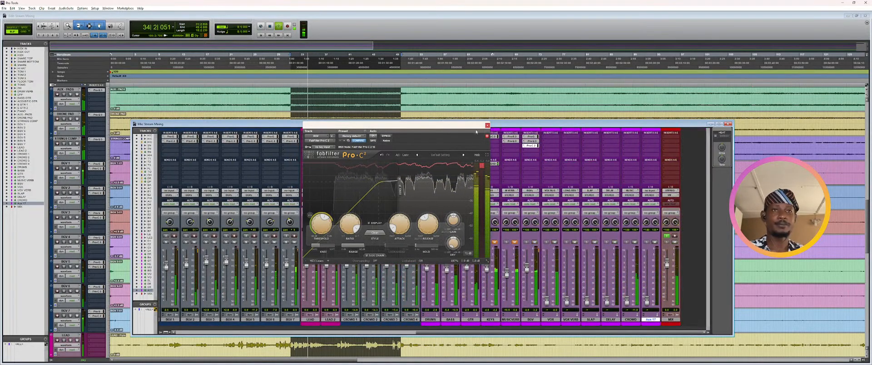
- Close the BGV bus compressor window and stop playback
{"action": "left_click", "coordinate": [487, 125]}
{"action": "key", "text": "space"}
{"action": "left_click", "coordinate": [524, 152]}
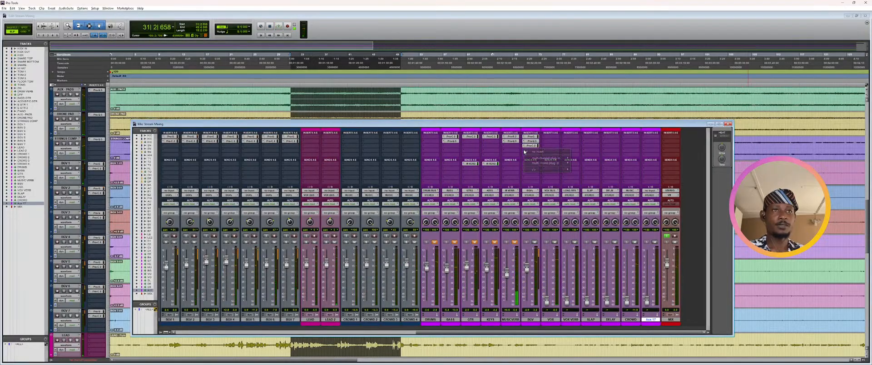
{"action": "mouse_move", "coordinate": [563, 158]}
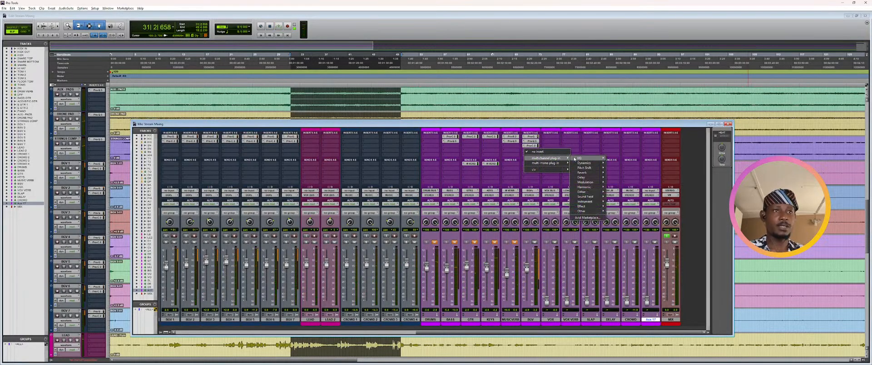
{"action": "mouse_move", "coordinate": [595, 162]}
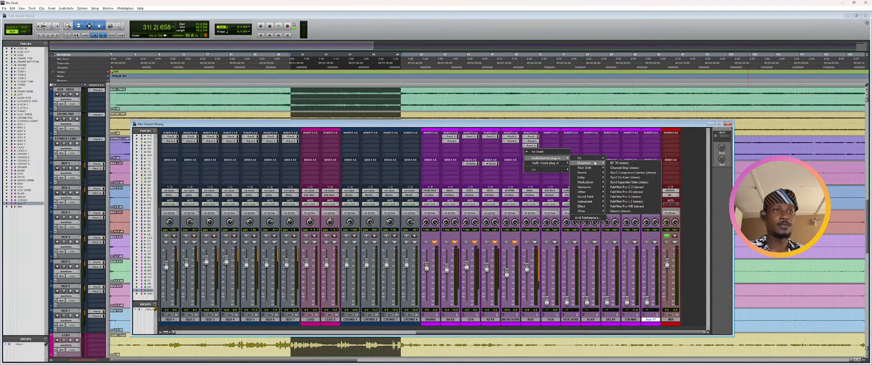
{"action": "left_click", "coordinate": [546, 126]}
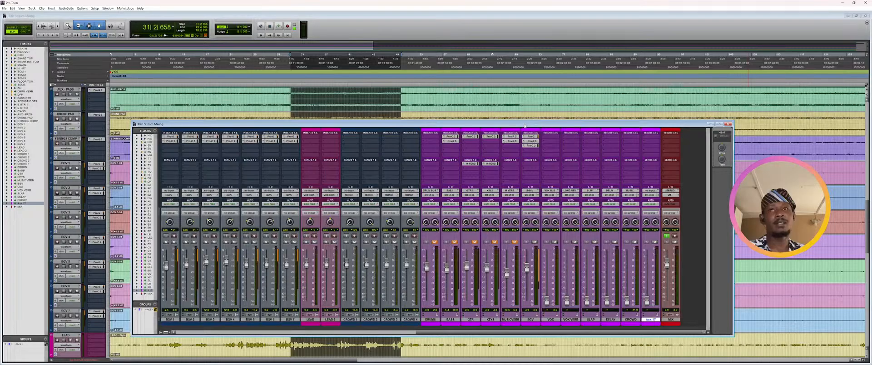
- Insert a stereo FabFilter Timeless 3 delay on the BGV bus, after its Pro-C 2 compressor
{"action": "left_click_drag", "start_coordinate": [524, 126], "coordinate": [521, 124]}
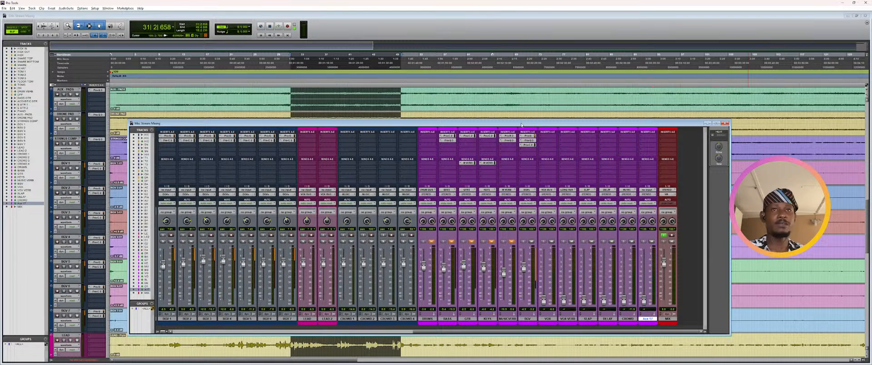
{"action": "left_click_drag", "start_coordinate": [521, 124], "coordinate": [520, 121]}
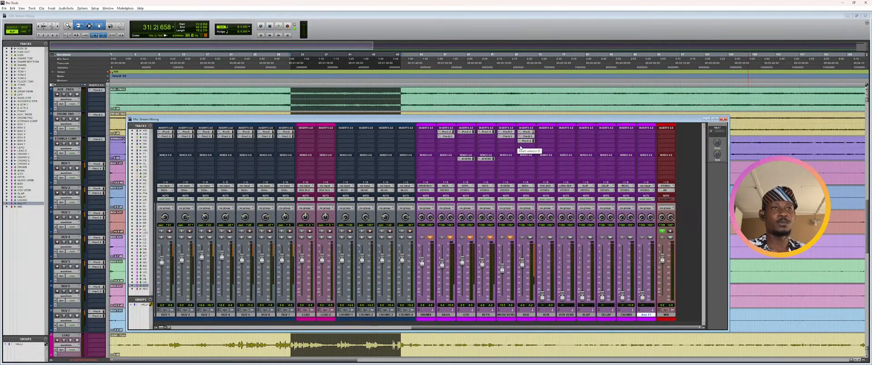
{"action": "left_click", "coordinate": [520, 147]}
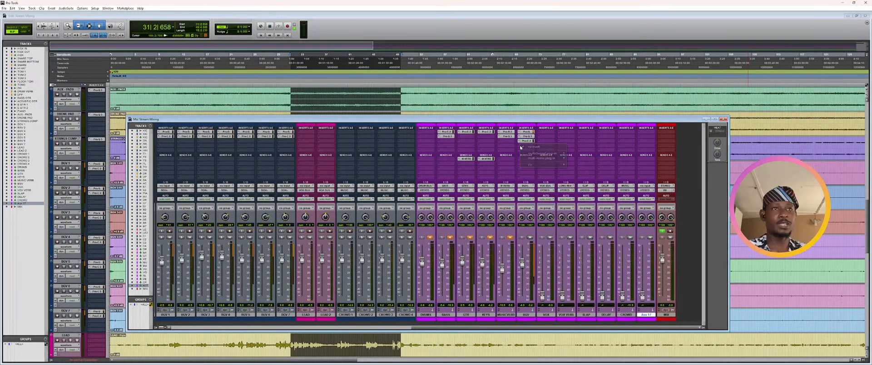
{"action": "mouse_move", "coordinate": [565, 154]}
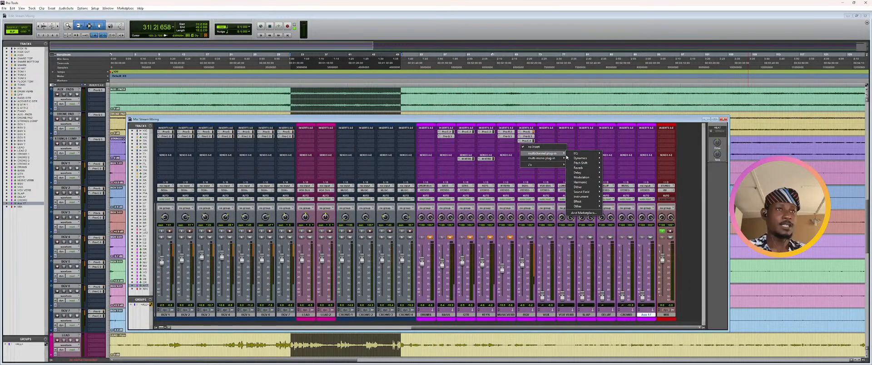
{"action": "left_click", "coordinate": [613, 173]}
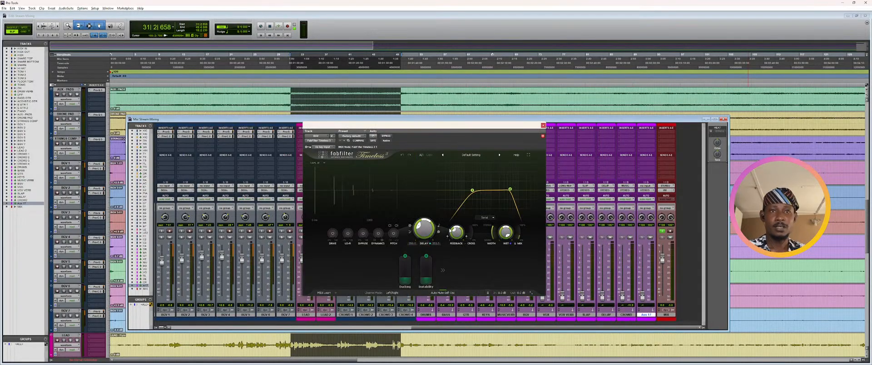
- Adjust the delay time and mix in Timeless 3 on the BGV bus and audition the section
{"action": "left_click_drag", "start_coordinate": [424, 229], "coordinate": [425, 238]}
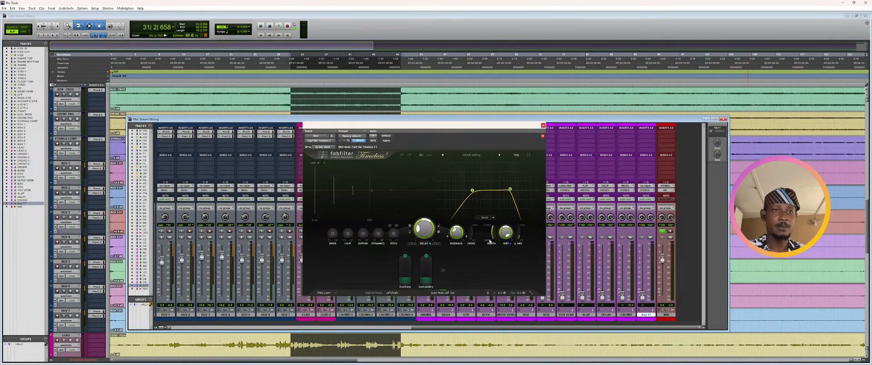
{"action": "mouse_move", "coordinate": [519, 239]}
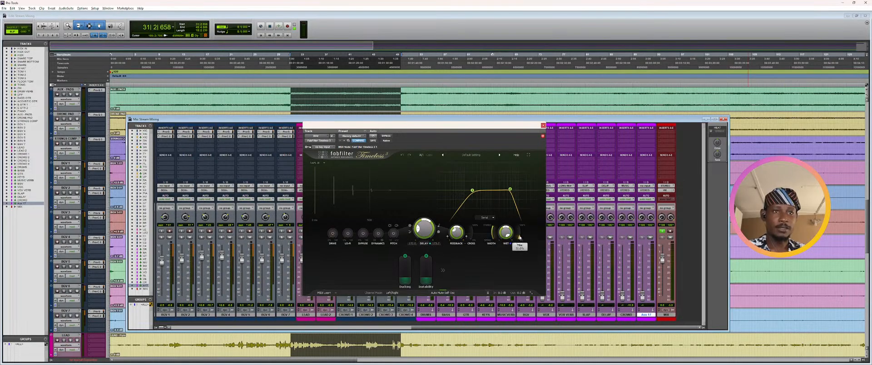
{"action": "left_click_drag", "start_coordinate": [525, 126], "coordinate": [449, 142]}
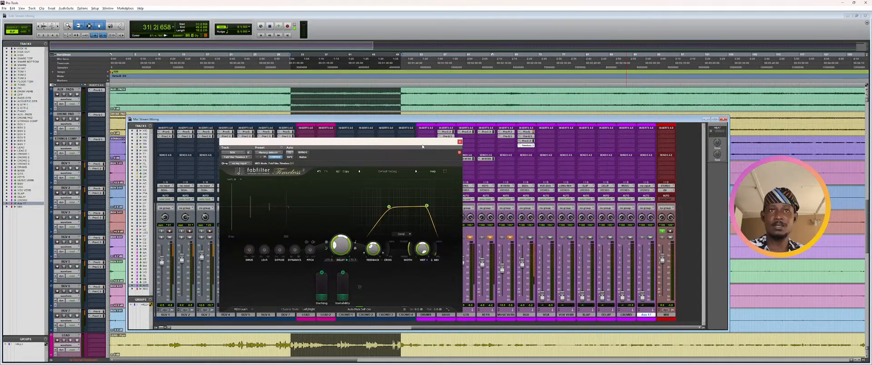
{"action": "left_click_drag", "start_coordinate": [422, 146], "coordinate": [424, 195]}
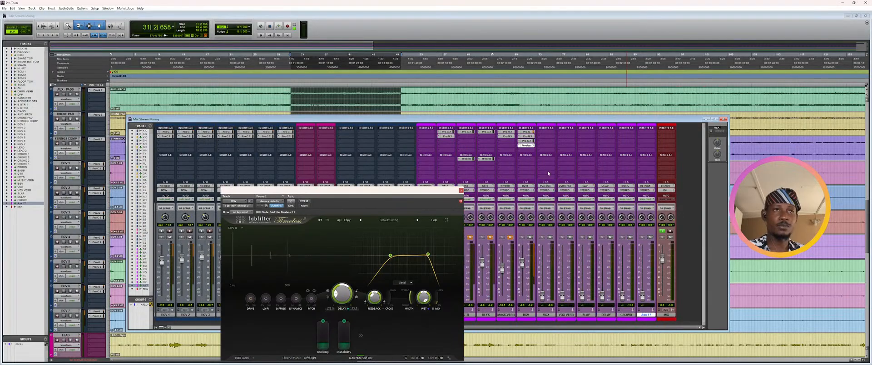
{"action": "left_click_drag", "start_coordinate": [444, 192], "coordinate": [460, 137]}
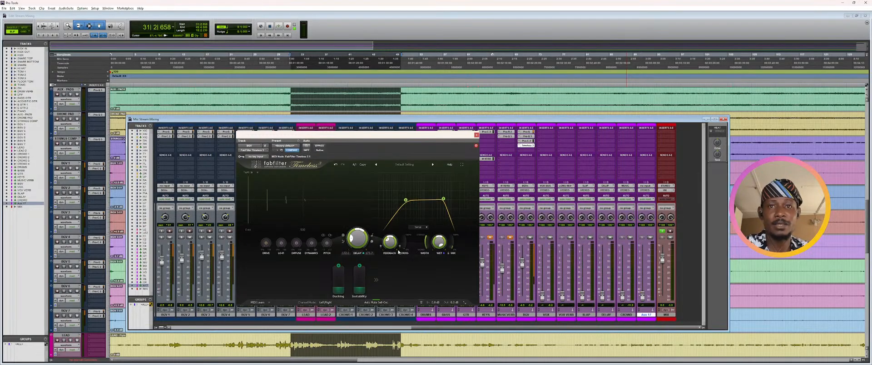
{"action": "key", "text": "space"}
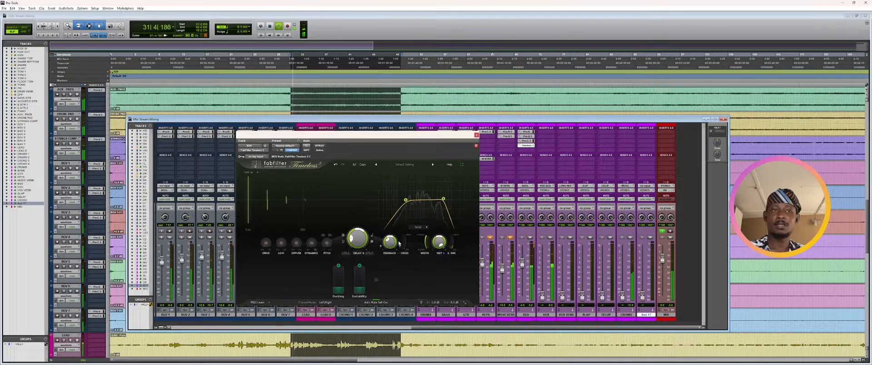
{"action": "key", "text": "space"}
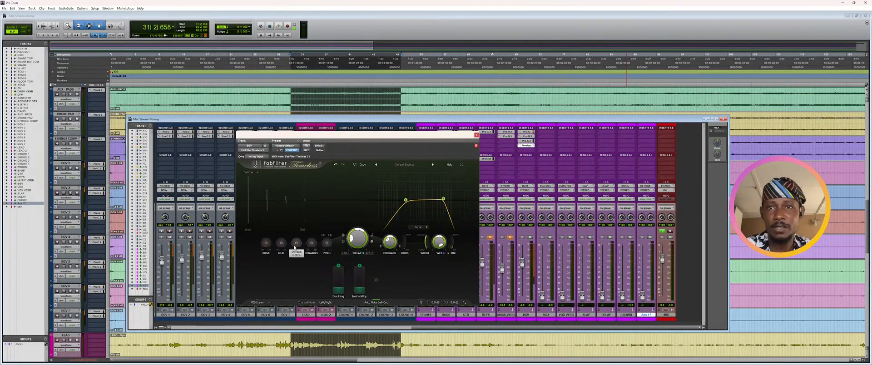
- Raise the Diffuse amount in Timeless 3, fine-tune its Mix, and replay the section
{"action": "left_click_drag", "start_coordinate": [294, 248], "coordinate": [291, 236]}
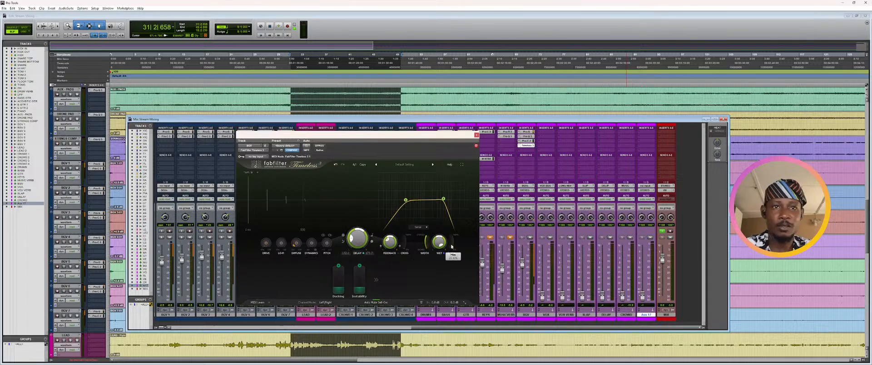
{"action": "key", "text": "space"}
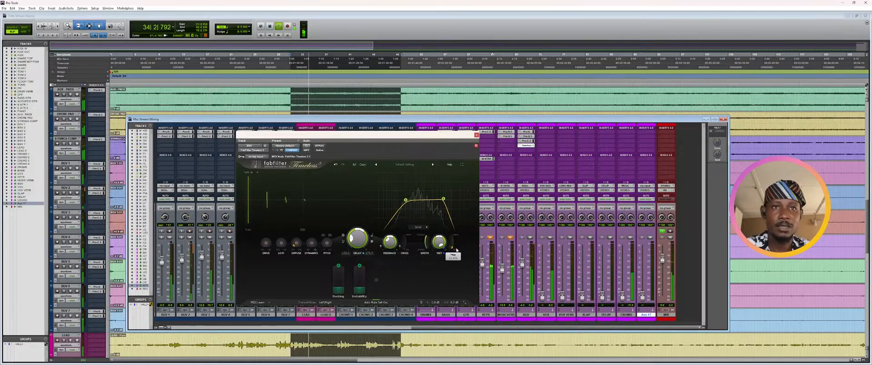
{"action": "key", "text": "space"}
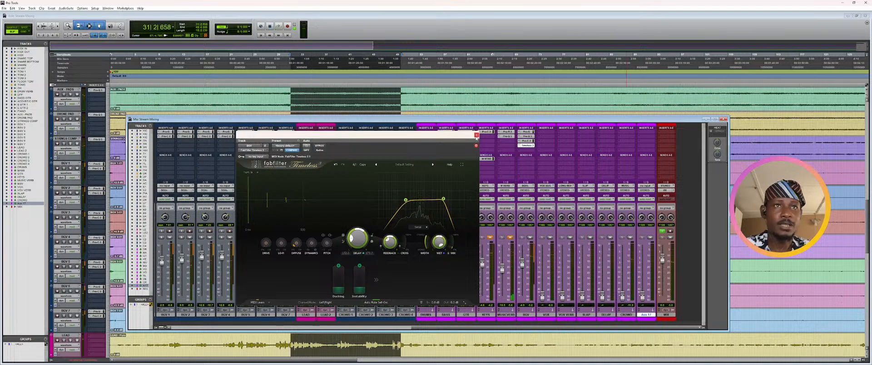
- Insert a stereo FabFilter Pro-R 2 reverb on the BGV bus, after the Timeless 3 delay
{"action": "left_click", "coordinate": [520, 150]}
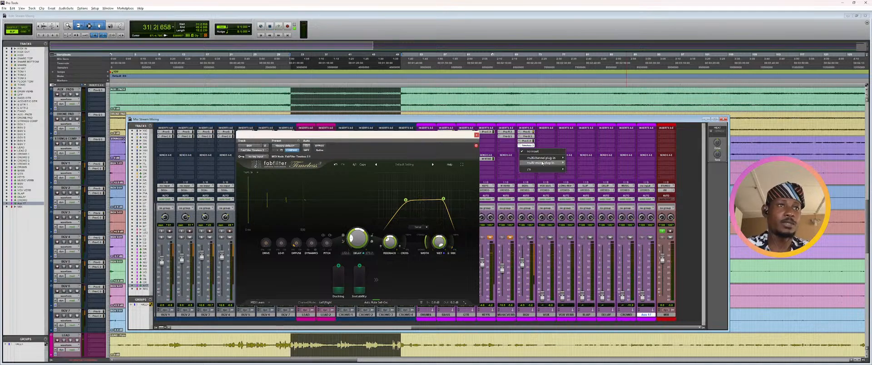
{"action": "mouse_move", "coordinate": [552, 158]}
{"action": "mouse_move", "coordinate": [585, 158]}
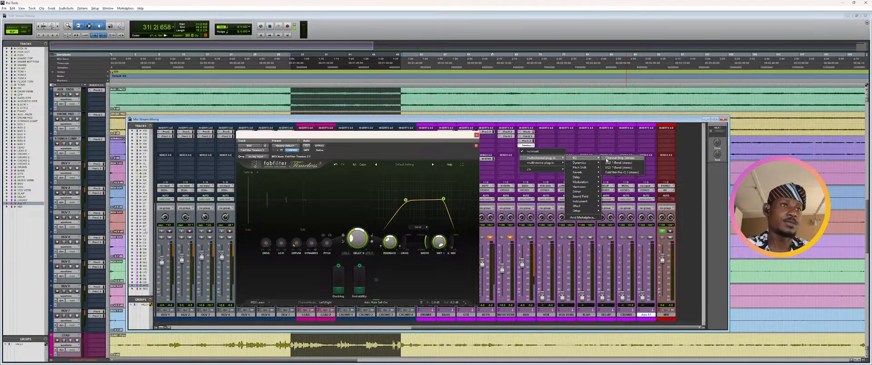
{"action": "mouse_move", "coordinate": [590, 173]}
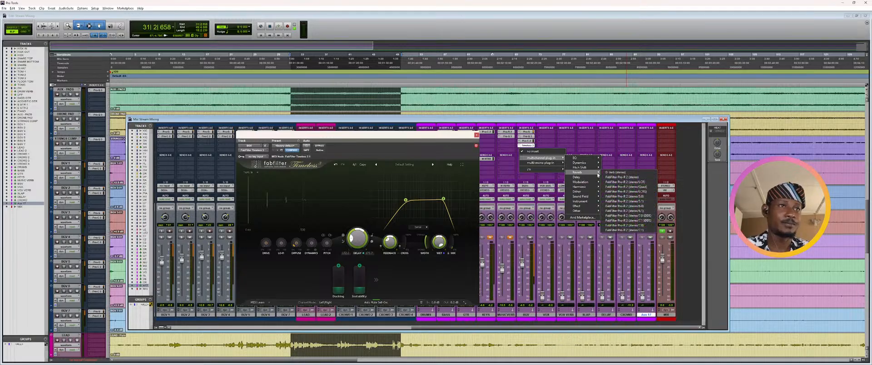
{"action": "left_click", "coordinate": [629, 178]}
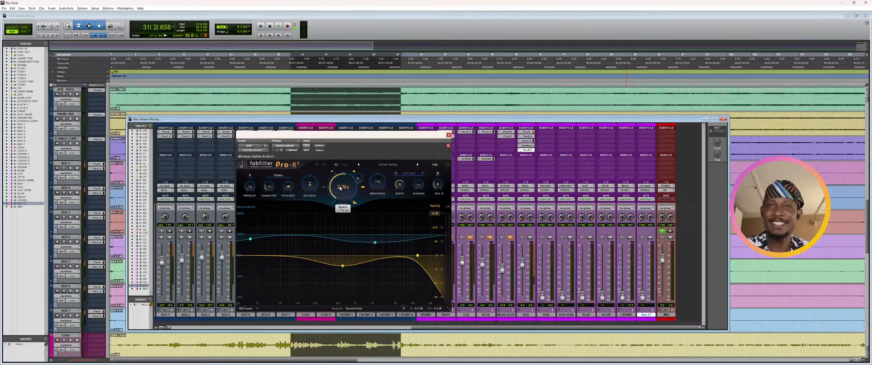
- Set the Pro-R 2 Space to 2.94 s, reduce its Mix, and audition the reverb
{"action": "left_click_drag", "start_coordinate": [340, 188], "coordinate": [345, 196]}
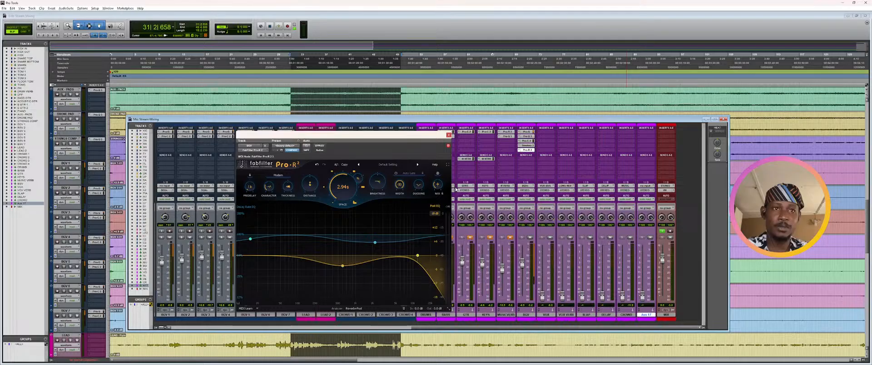
{"action": "mouse_move", "coordinate": [436, 184]}
{"action": "key", "text": "space"}
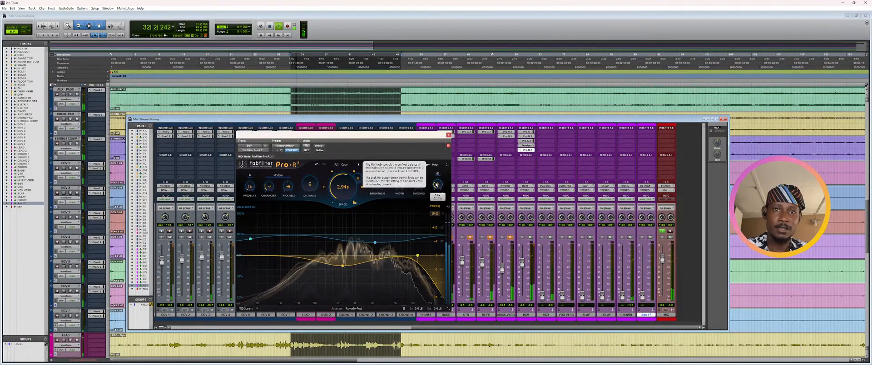
{"action": "key", "text": "space"}
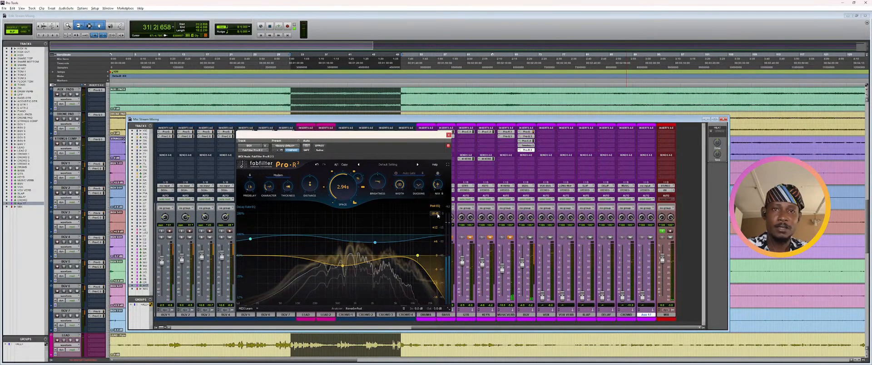
- Lengthen the Pro-R 2 Space to 3.39 s, fine-tune its Mix during playback, and close the reverb window
{"action": "mouse_move", "coordinate": [418, 257]}
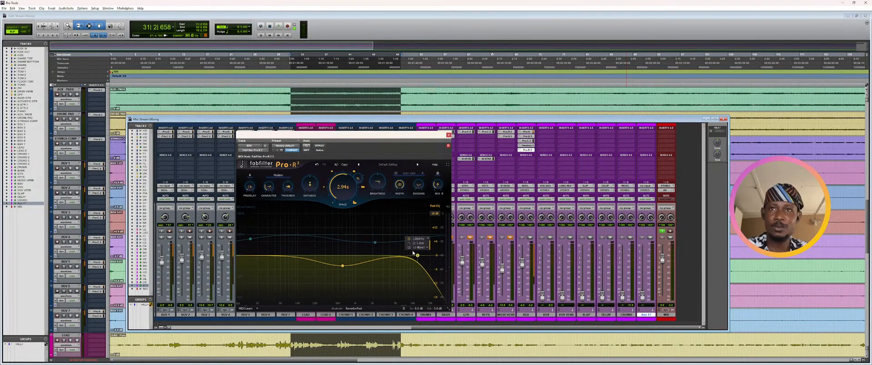
{"action": "mouse_move", "coordinate": [341, 187]}
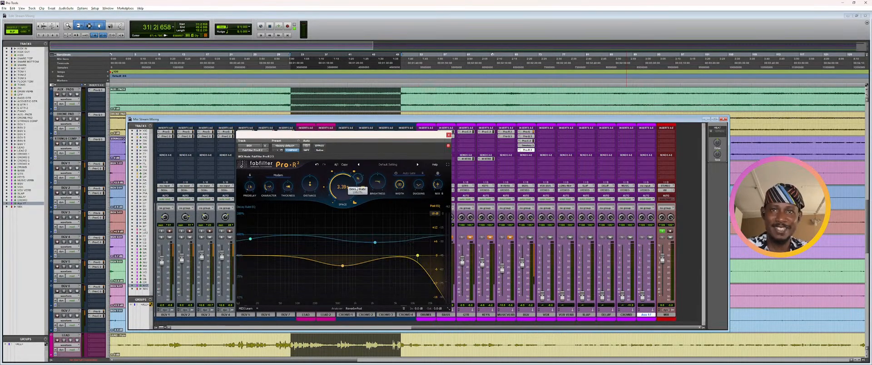
{"action": "key", "text": "space"}
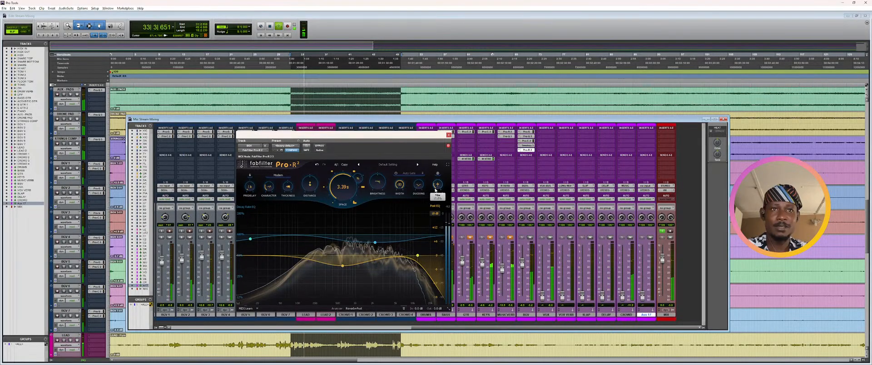
{"action": "left_click", "coordinate": [448, 134]}
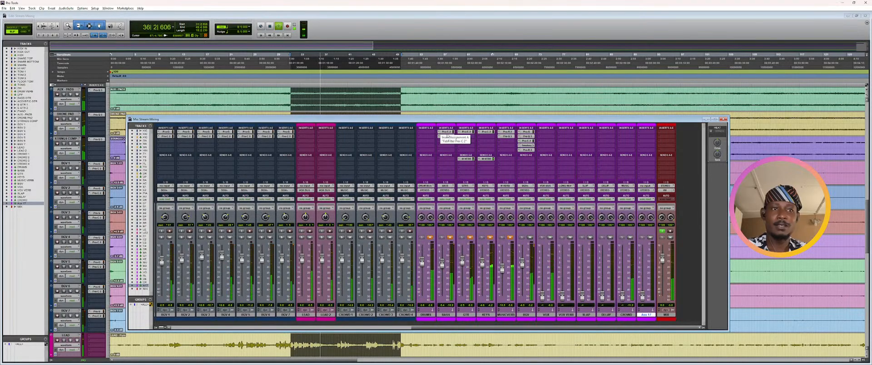
- Stop playback and unmute the MUSIC VERB, KEYS, GTR, BASS and DRUMS buses
{"action": "key", "text": "space"}
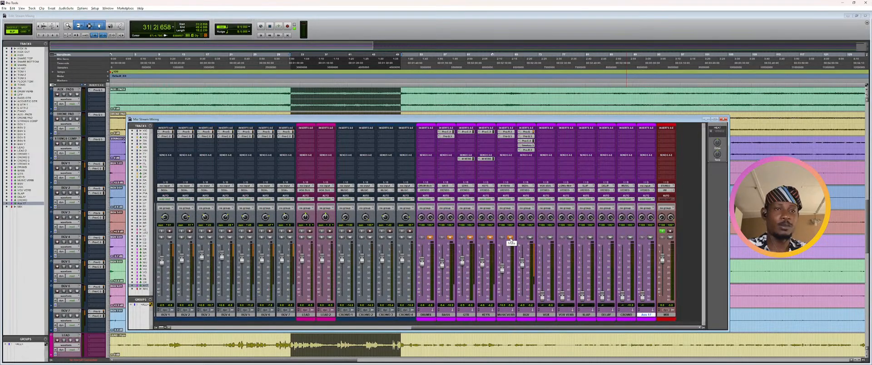
{"action": "left_click", "coordinate": [510, 237]}
{"action": "left_click", "coordinate": [490, 237]}
{"action": "left_click", "coordinate": [470, 237]}
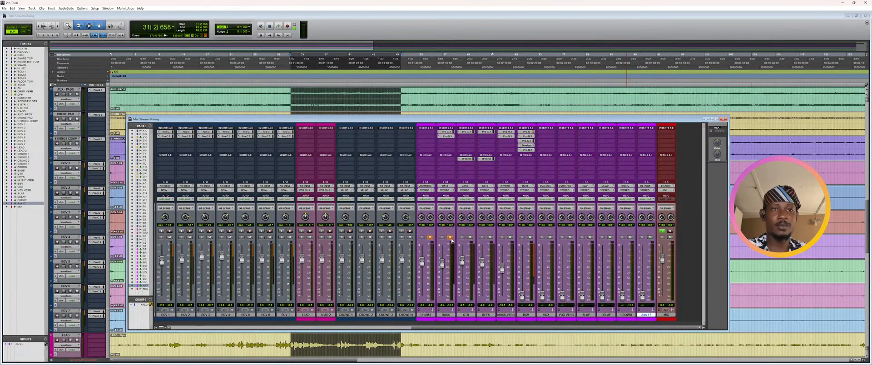
{"action": "left_click", "coordinate": [450, 237]}
{"action": "left_click", "coordinate": [430, 237]}
- Play the section with all the instrument buses and lower the MUSIC VERB bus fader slightly
{"action": "key", "text": "space"}
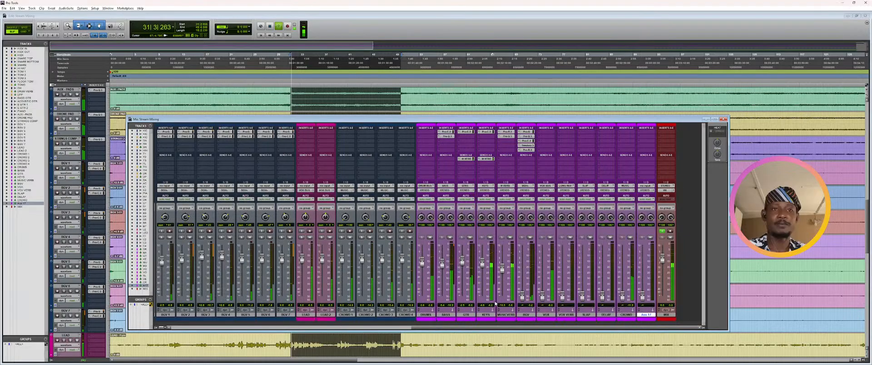
{"action": "key", "text": "space"}
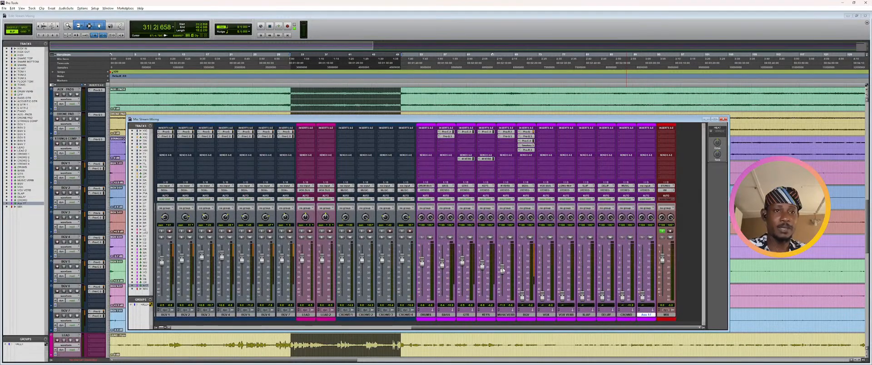
{"action": "mouse_move", "coordinate": [502, 270]}
{"action": "left_mouse_down"}
{"action": "mouse_move", "coordinate": [504, 305]}
{"action": "mouse_move", "coordinate": [502, 271]}
{"action": "left_mouse_up"}
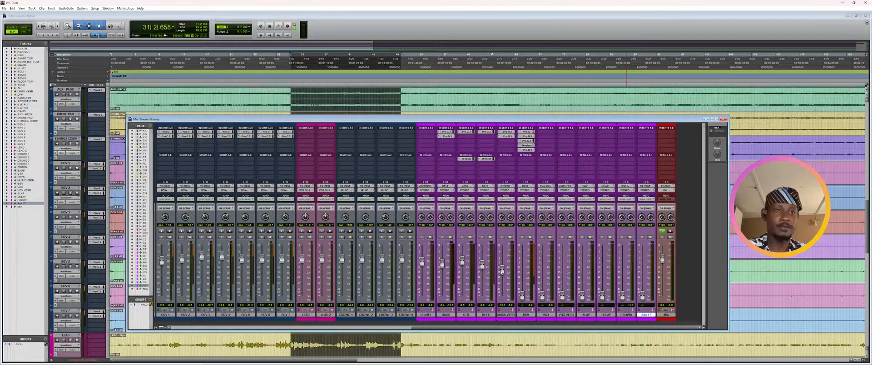
- Raise the BGV bus fader and audition the section with all the instrument buses
{"action": "left_click_drag", "start_coordinate": [522, 296], "coordinate": [522, 264]}
{"action": "key", "text": "space"}
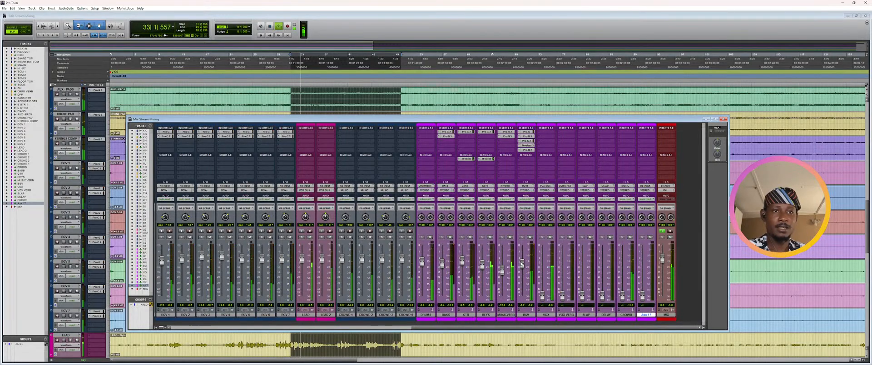
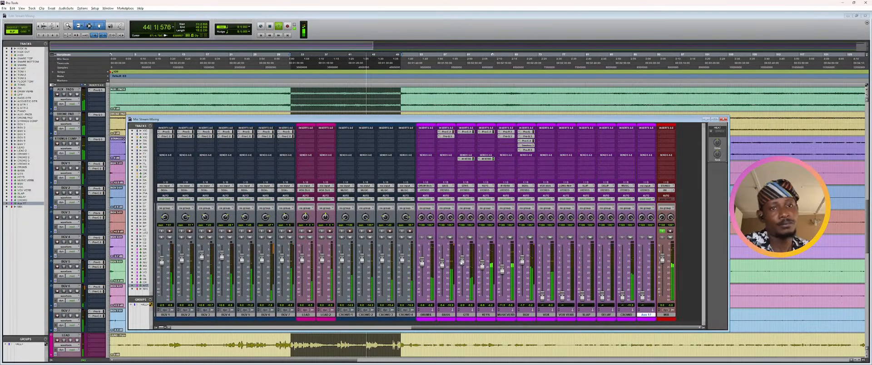
{"action": "key", "text": "space"}
- Play the section and raise the KICK IN fader slightly
{"action": "left_click_drag", "start_coordinate": [454, 327], "coordinate": [207, 344]}
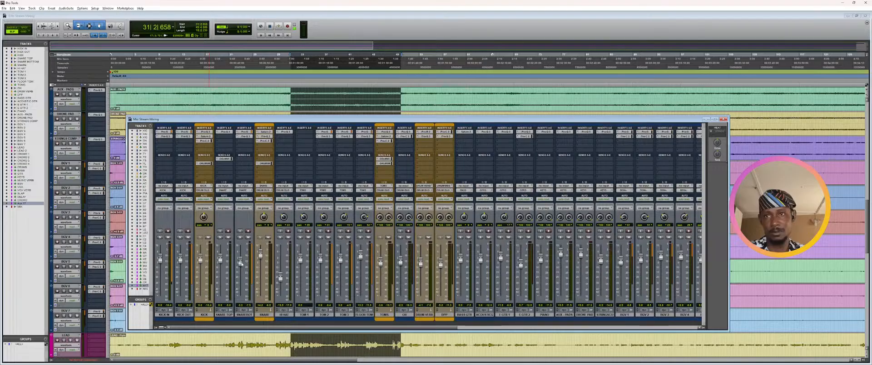
{"action": "key", "text": "space"}
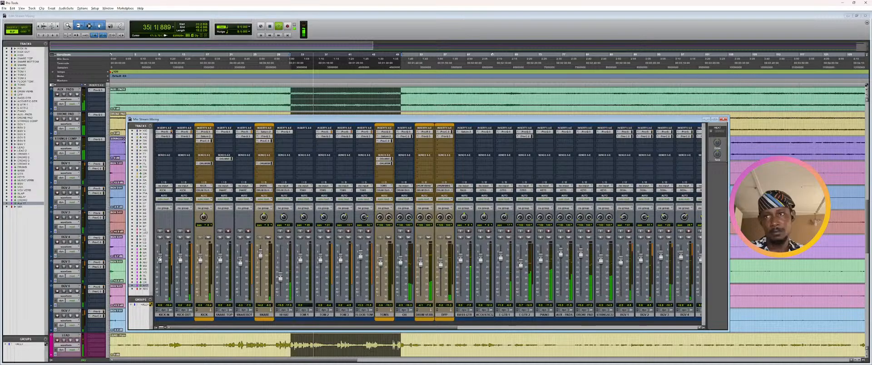
{"action": "left_click_drag", "start_coordinate": [160, 258], "coordinate": [160, 253]}
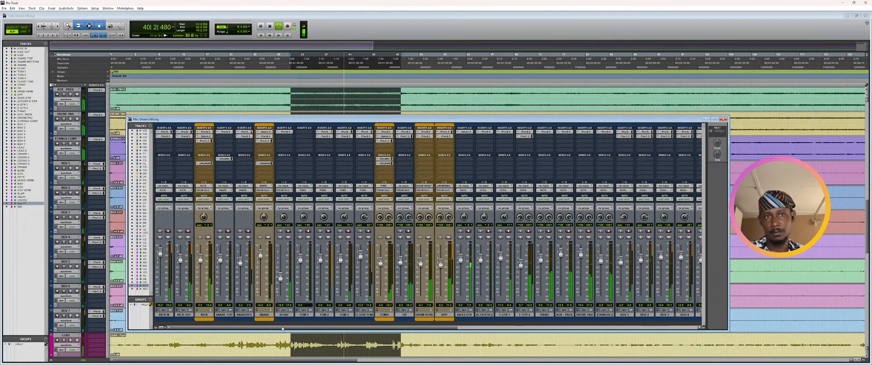
- Return to the bus channels, stop playback and lower the BGV bus fader slightly
{"action": "left_click_drag", "start_coordinate": [282, 328], "coordinate": [595, 327]}
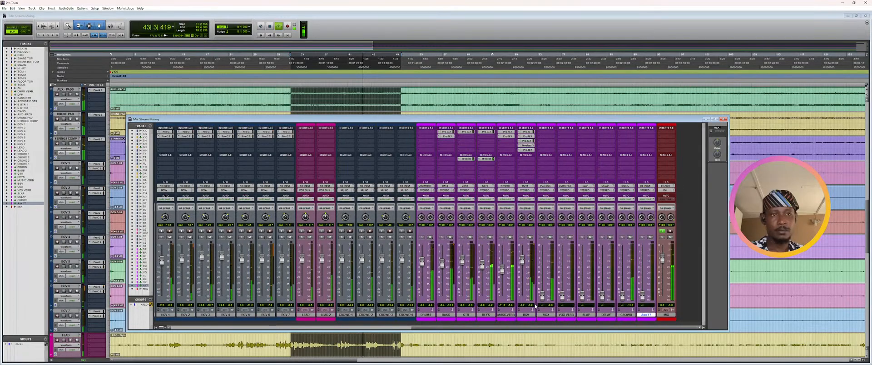
{"action": "key", "text": "space"}
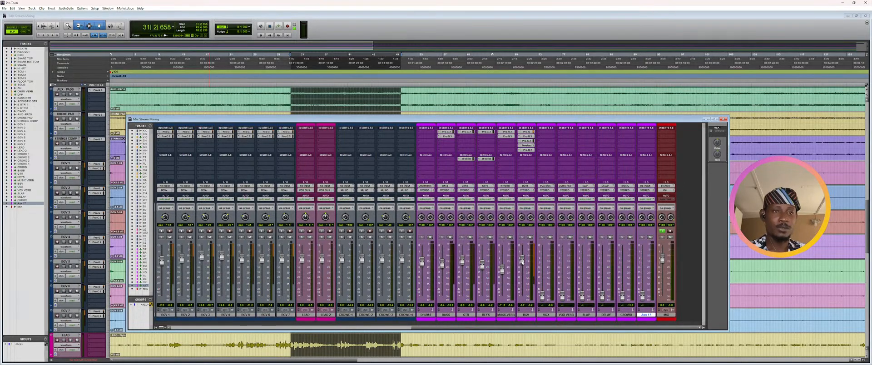
{"action": "left_click_drag", "start_coordinate": [521, 262], "coordinate": [523, 266]}
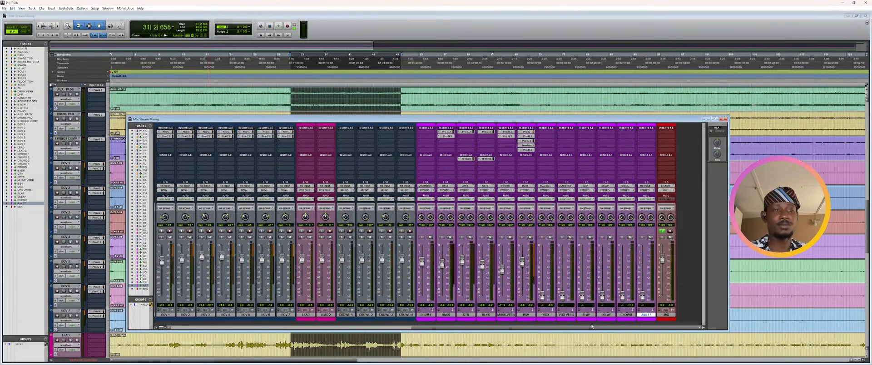
- Extend the start of the timeline selection back to about bar 29 and play it with the LEAD track soloed
{"action": "left_click_drag", "start_coordinate": [584, 328], "coordinate": [515, 330]}
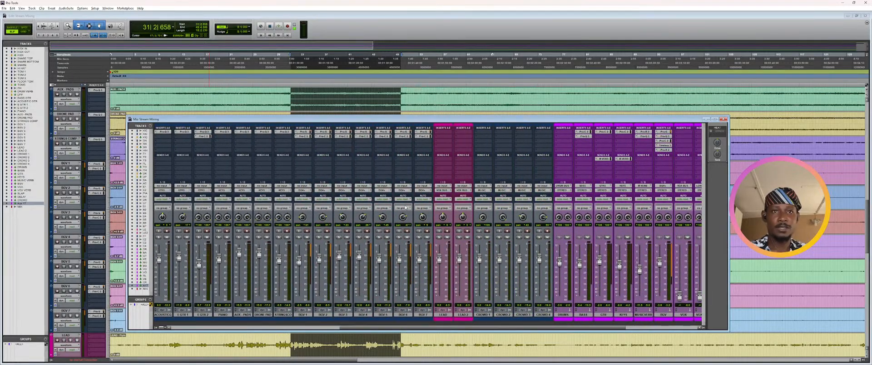
{"action": "left_click", "coordinate": [376, 20]}
{"action": "scroll", "coordinate": [358, 215], "scroll_direction": "down", "scroll_amount": 3}
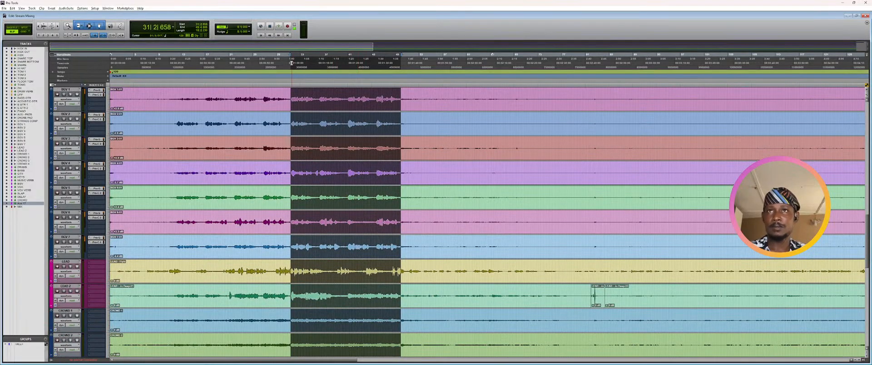
{"action": "left_click_drag", "start_coordinate": [292, 57], "coordinate": [276, 63]}
{"action": "key", "text": "space"}
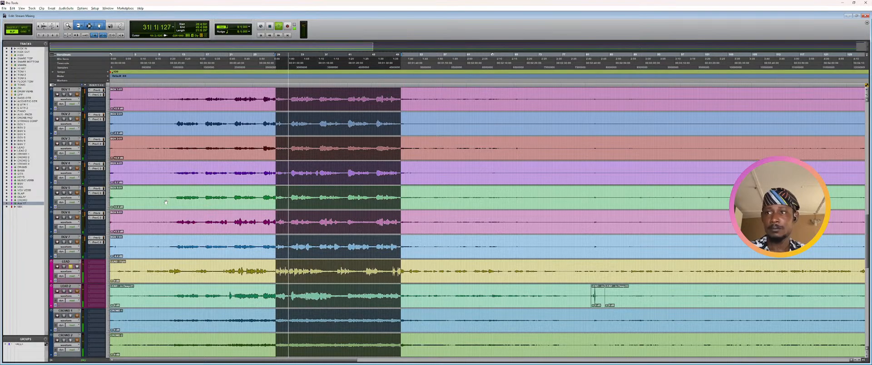
- Reset the VOX bus fader to its default level while the lead vocal plays
{"action": "key", "text": "ctrl+equal"}
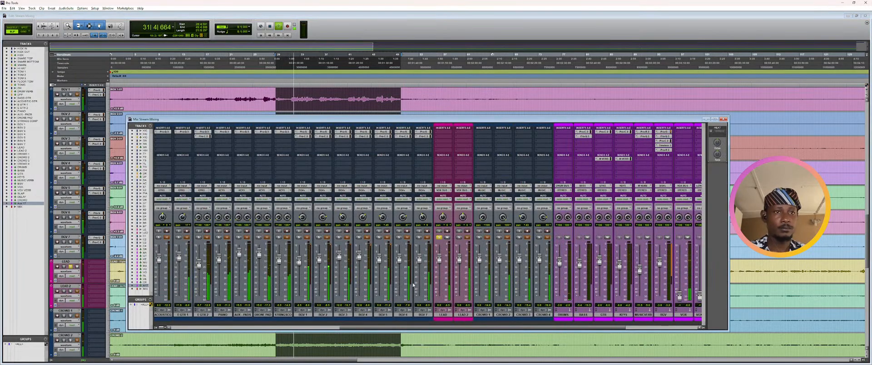
{"action": "scroll", "coordinate": [413, 286], "scroll_direction": "right", "scroll_amount": 5}
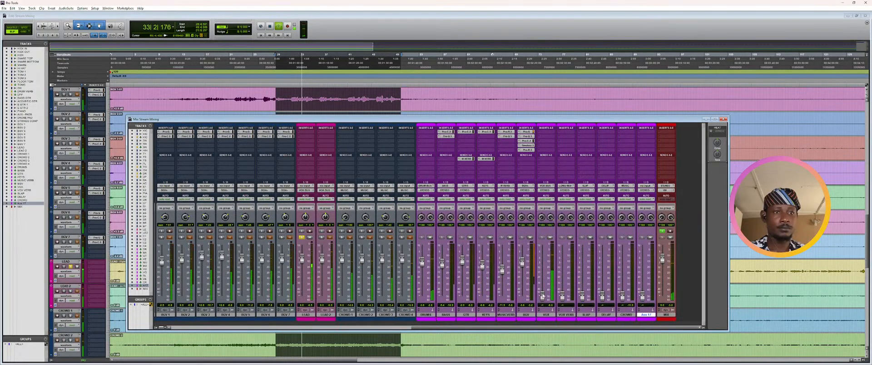
{"action": "left_click", "coordinate": [542, 296], "text": "alt"}
- Mute the BGV, MUSIC VERB, KEYS, GTR, BASS and DRUMS buses and audition the lead vocal
{"action": "left_click", "coordinate": [530, 238]}
{"action": "left_click", "coordinate": [510, 237]}
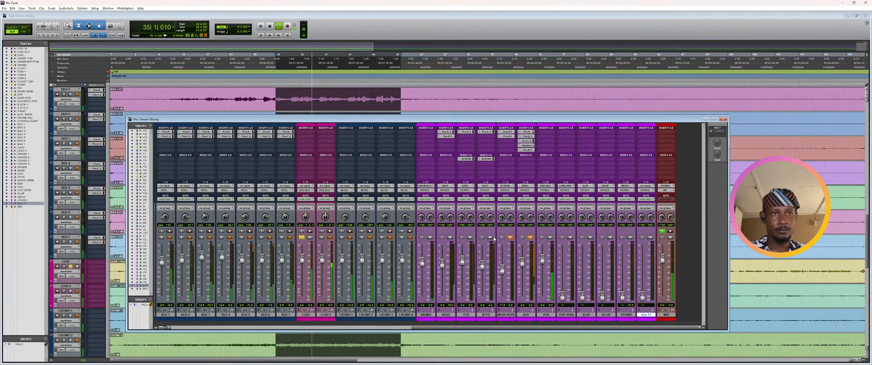
{"action": "left_click", "coordinate": [490, 238]}
{"action": "left_click", "coordinate": [470, 237]}
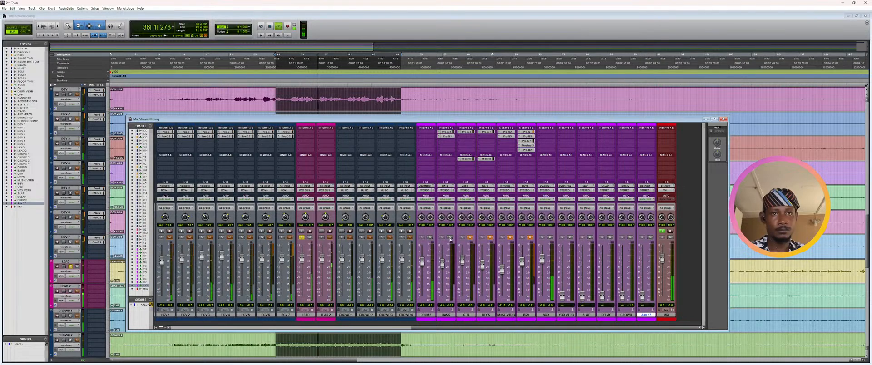
{"action": "left_click", "coordinate": [450, 238]}
{"action": "left_click", "coordinate": [430, 238]}
{"action": "key", "text": "space"}
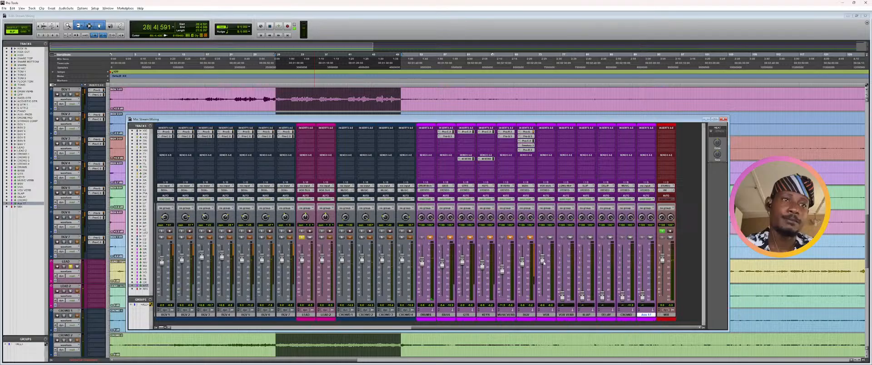
{"action": "key", "text": "space"}
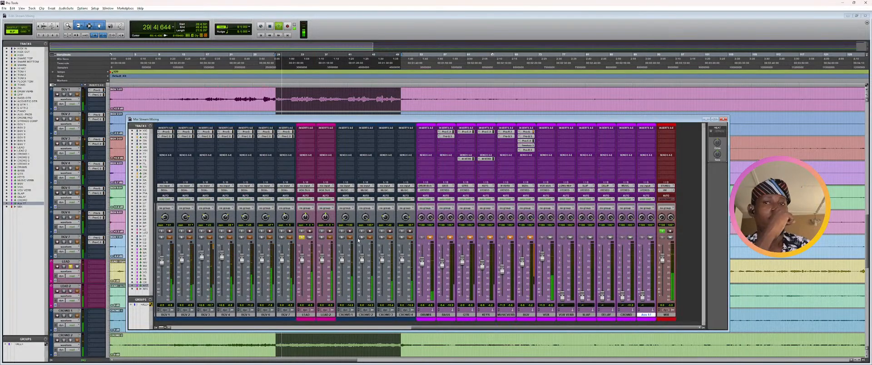
{"action": "key", "text": "space"}
- Insert a mono FabFilter Pro-Q 3 on the first insert of the LEAD track and position its window over the mixer
{"action": "left_click", "coordinate": [303, 133]}
{"action": "mouse_move", "coordinate": [313, 140]}
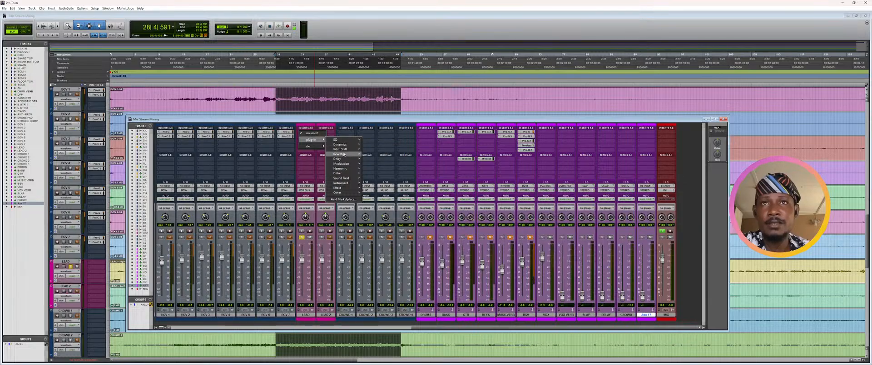
{"action": "mouse_move", "coordinate": [344, 154]}
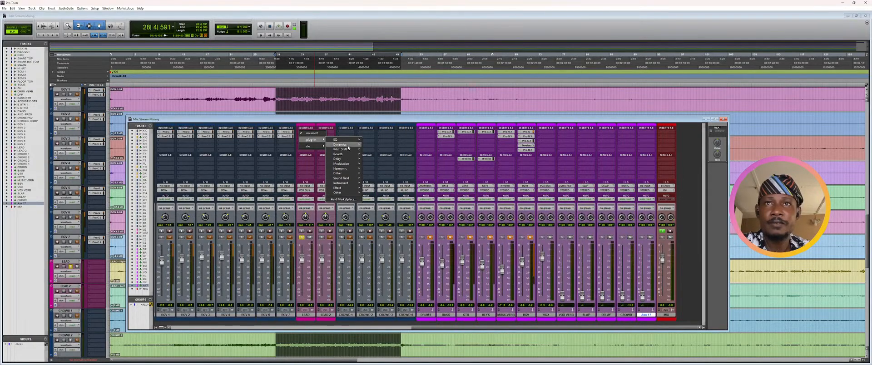
{"action": "mouse_move", "coordinate": [342, 140]}
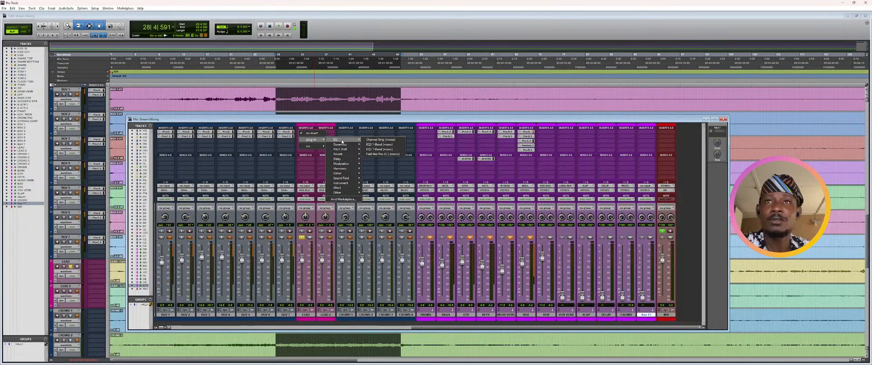
{"action": "left_click", "coordinate": [376, 155]}
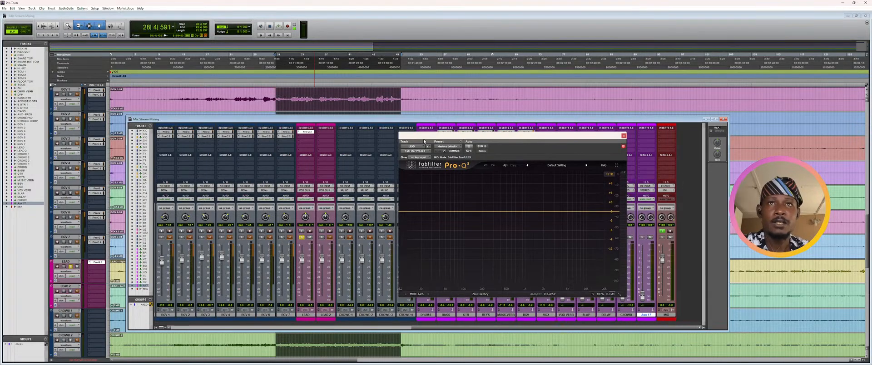
{"action": "left_click_drag", "start_coordinate": [424, 141], "coordinate": [564, 125]}
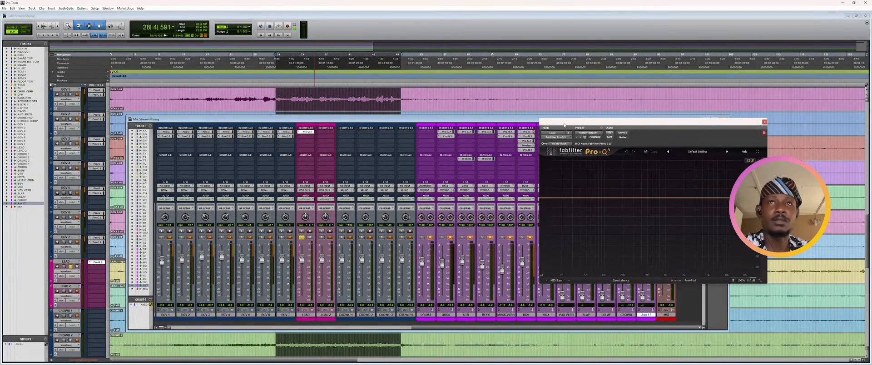
{"action": "left_click_drag", "start_coordinate": [565, 125], "coordinate": [605, 115]}
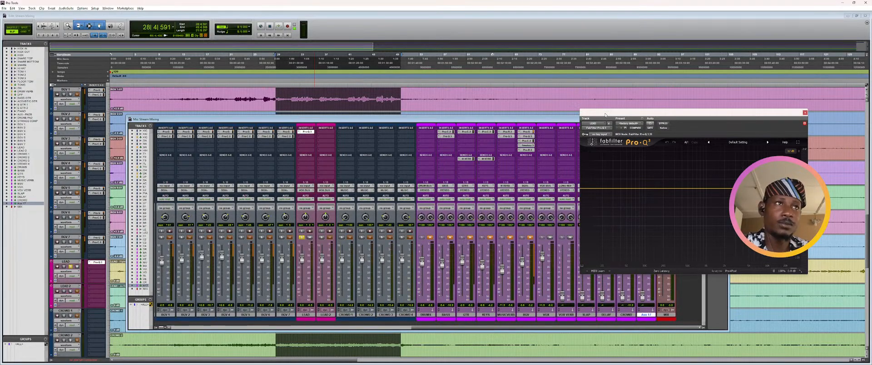
{"action": "left_click_drag", "start_coordinate": [605, 115], "coordinate": [627, 102]}
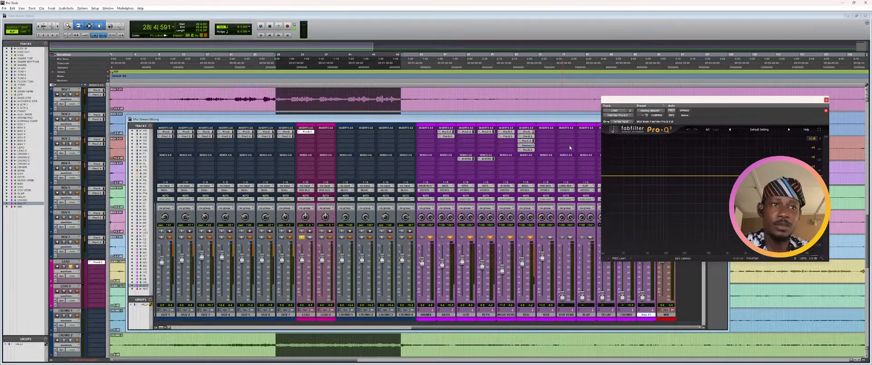
{"action": "left_click_drag", "start_coordinate": [662, 101], "coordinate": [451, 127]}
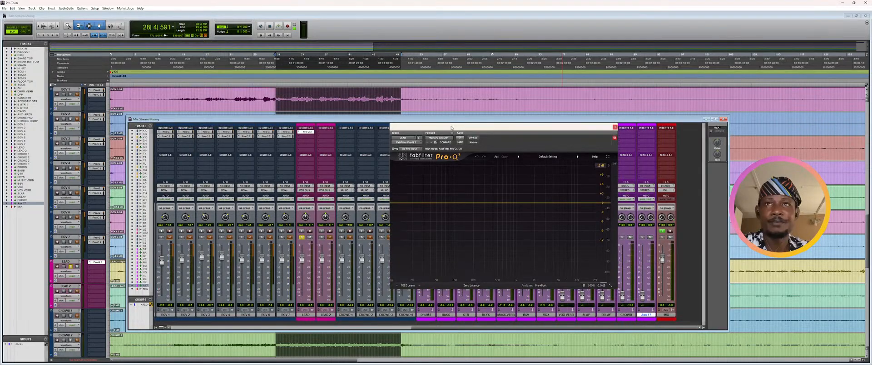
- Add a low-cut filter to the LEAD equalizer and raise its cutoff frequency during playback
{"action": "left_click_drag", "start_coordinate": [399, 204], "coordinate": [449, 203]}
{"action": "key", "text": "space"}
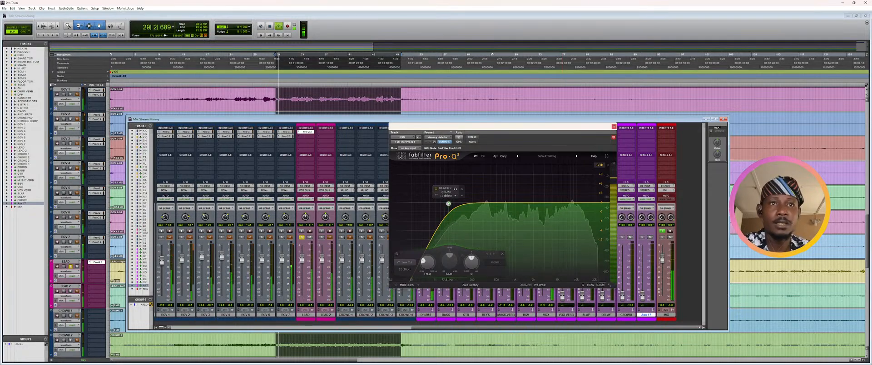
{"action": "left_click_drag", "start_coordinate": [449, 204], "coordinate": [465, 203]}
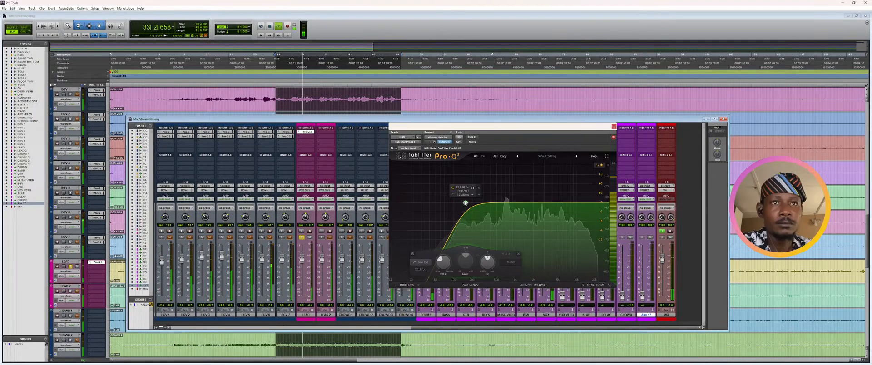
- Add a low-mid bell band to the LEAD equalizer, cut it slightly and widen its Q
{"action": "left_click", "coordinate": [504, 203]}
{"action": "right_click", "coordinate": [504, 204]}
{"action": "left_click", "coordinate": [507, 209]}
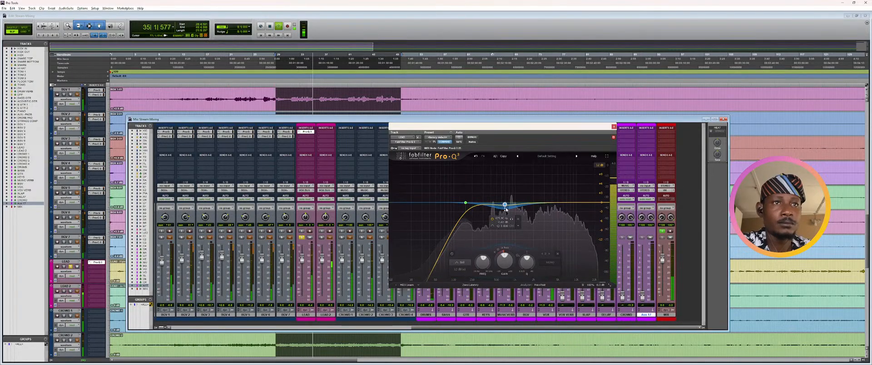
{"action": "left_click_drag", "start_coordinate": [504, 205], "coordinate": [504, 204]}
{"action": "scroll", "coordinate": [504, 205], "scroll_direction": "up", "scroll_amount": 2}
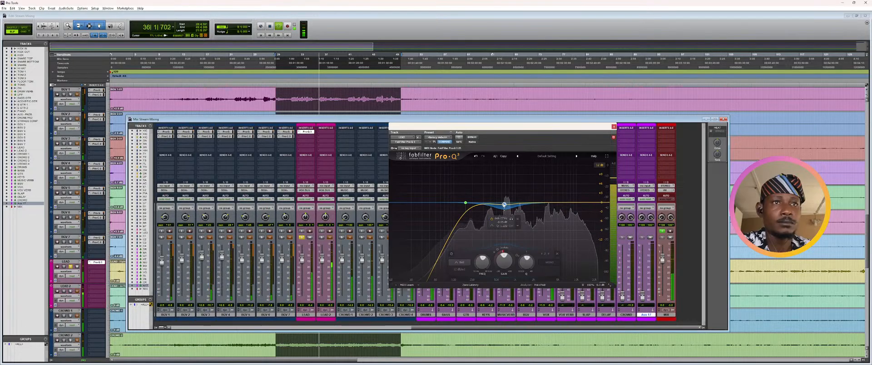
{"action": "scroll", "coordinate": [504, 205], "scroll_direction": "down", "scroll_amount": 6}
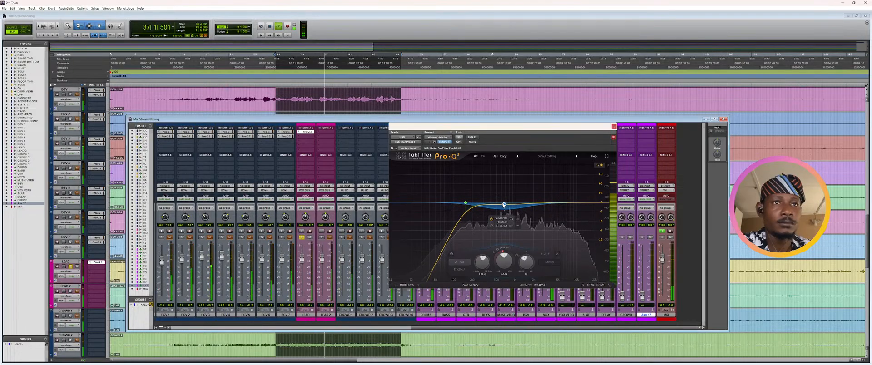
- Audition the lead vocal through the LEAD equalizer, starting and stopping playback of the selected passage to judge its tone
{"action": "key", "text": "space"}
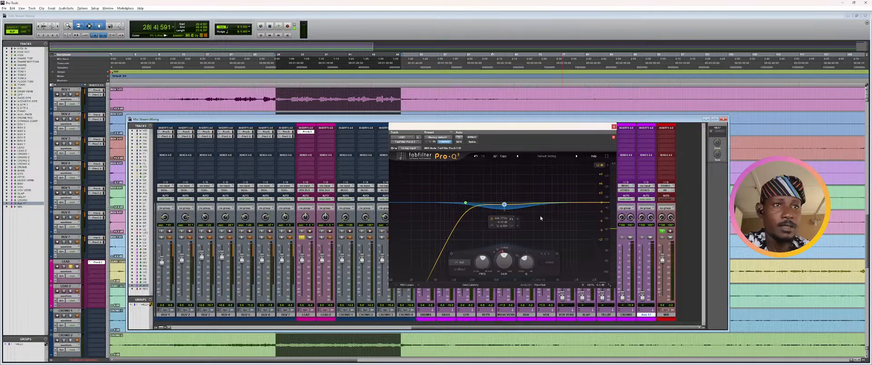
{"action": "key", "text": "space"}
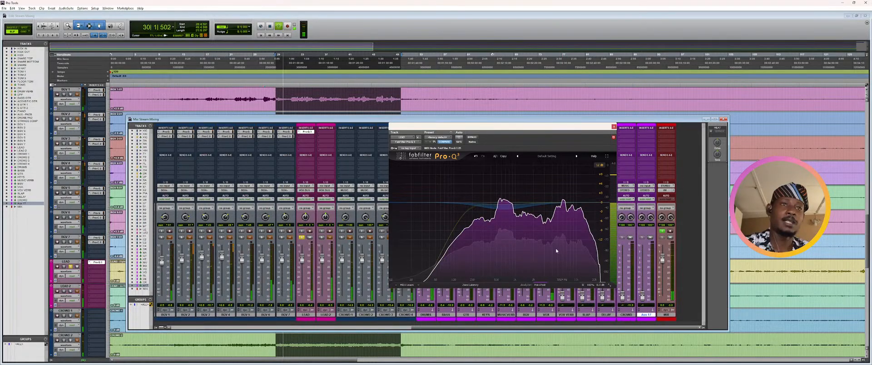
{"action": "key", "text": "space"}
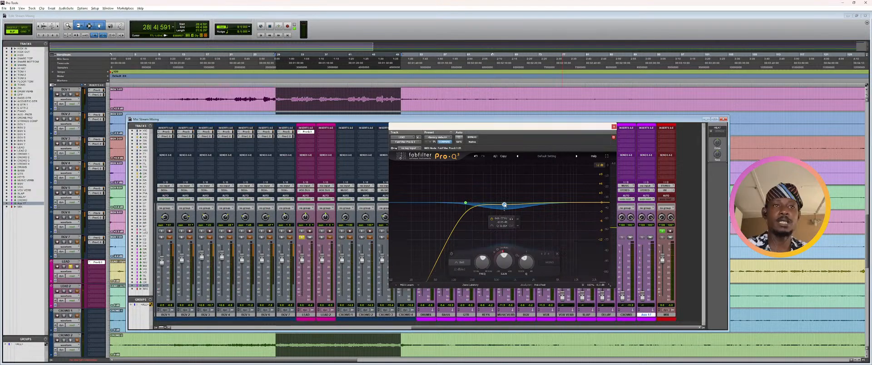
{"action": "left_click", "coordinate": [556, 204]}
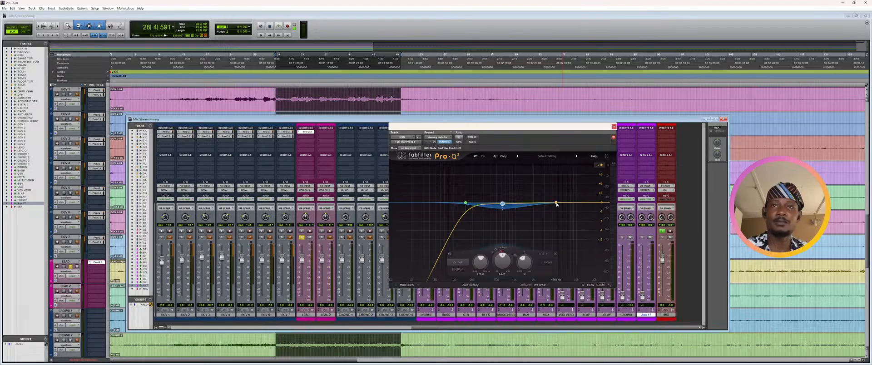
{"action": "key", "text": "alt+space"}
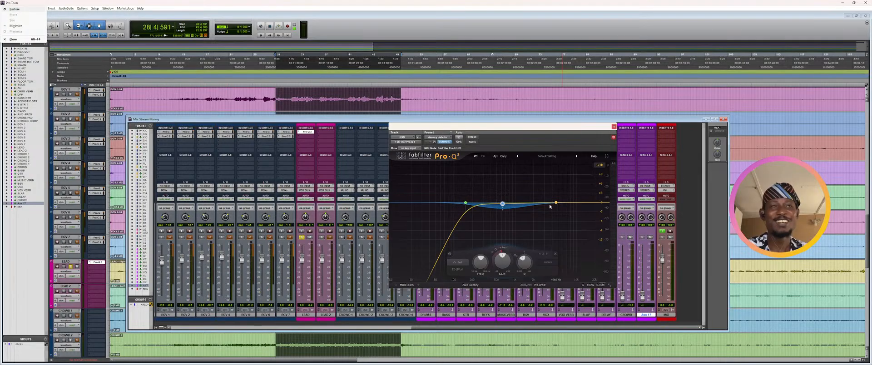
{"action": "key", "text": "Escape"}
{"action": "key", "text": "space"}
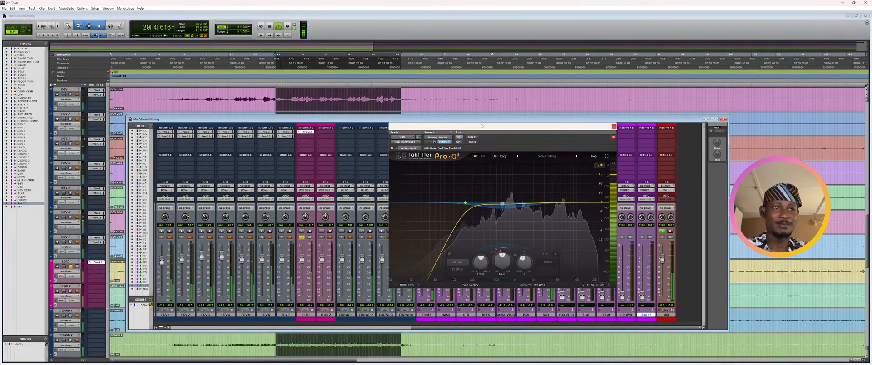
{"action": "key", "text": "space"}
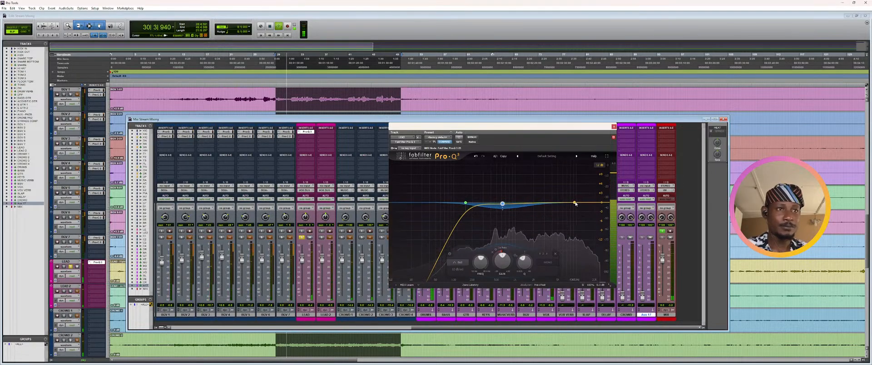
- Add a high-frequency bell band to the LEAD equalizer, make it dynamic, fine-tune its node and audition the vocal
{"action": "double_click", "coordinate": [575, 204]}
{"action": "right_click", "coordinate": [575, 205]}
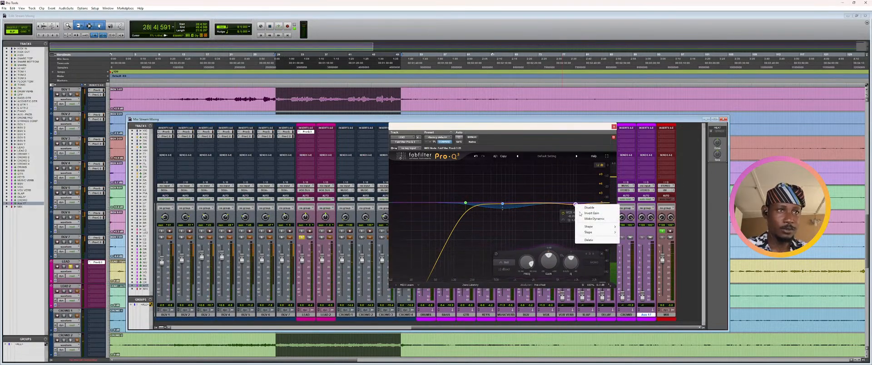
{"action": "left_click", "coordinate": [590, 219]}
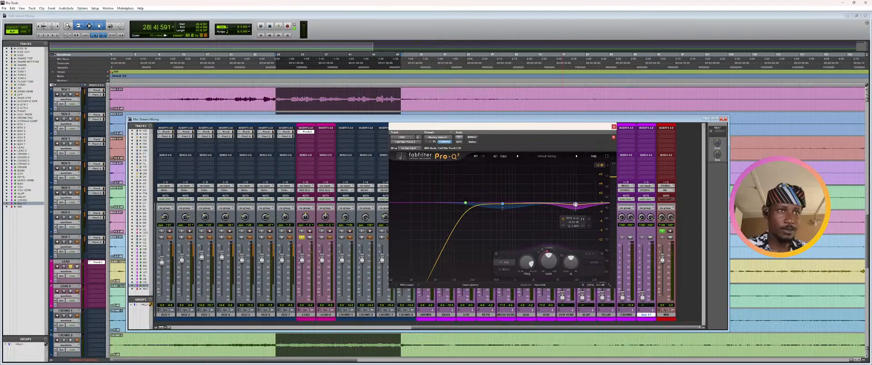
{"action": "left_click_drag", "start_coordinate": [576, 205], "coordinate": [575, 204]}
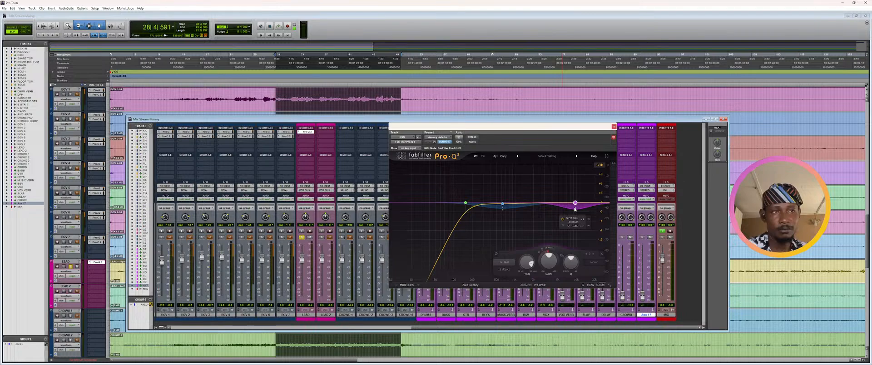
{"action": "key", "text": "space"}
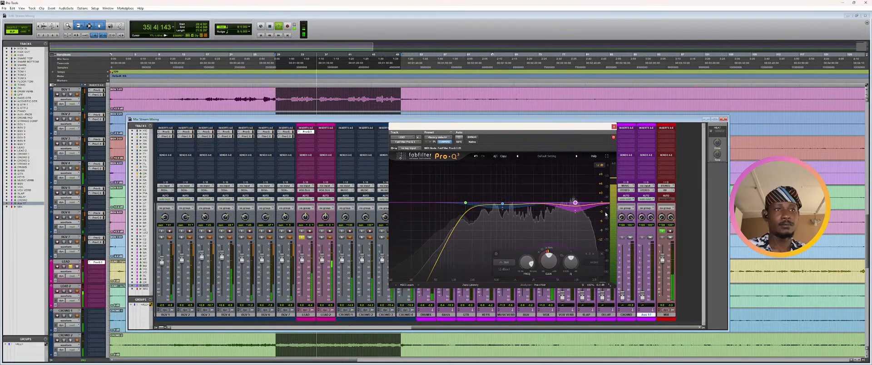
{"action": "key", "text": "space"}
- Try a very narrow bell cut in the midrange of the LEAD equalizer and delete that band
{"action": "left_click", "coordinate": [502, 204]}
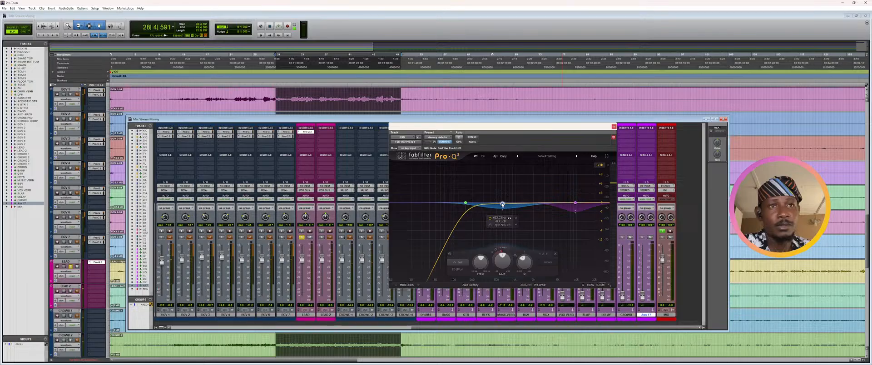
{"action": "left_click_drag", "start_coordinate": [527, 202], "coordinate": [532, 216]}
{"action": "scroll", "coordinate": [534, 193], "scroll_direction": "up", "scroll_amount": 10}
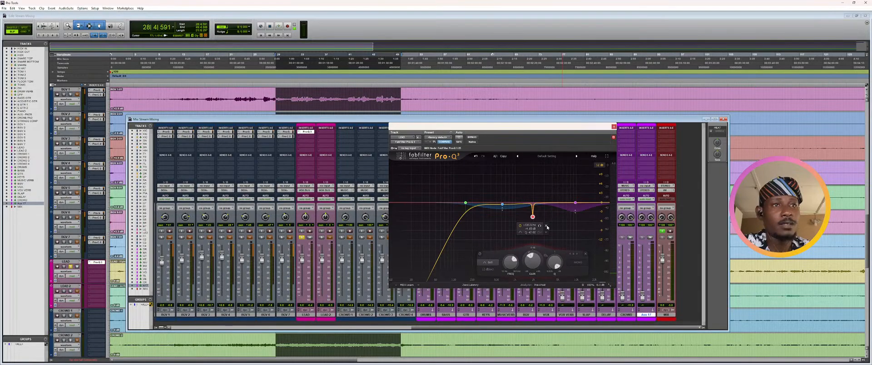
{"action": "left_click", "coordinate": [547, 226]}
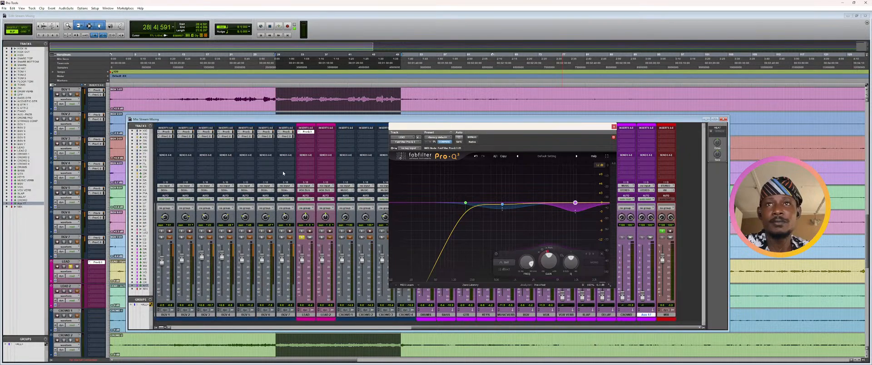
- Insert a mono FabFilter Pro-C 2 on the second insert of the LEAD track and turn off its auto gain
{"action": "left_click", "coordinate": [306, 135]}
{"action": "mouse_move", "coordinate": [313, 144]}
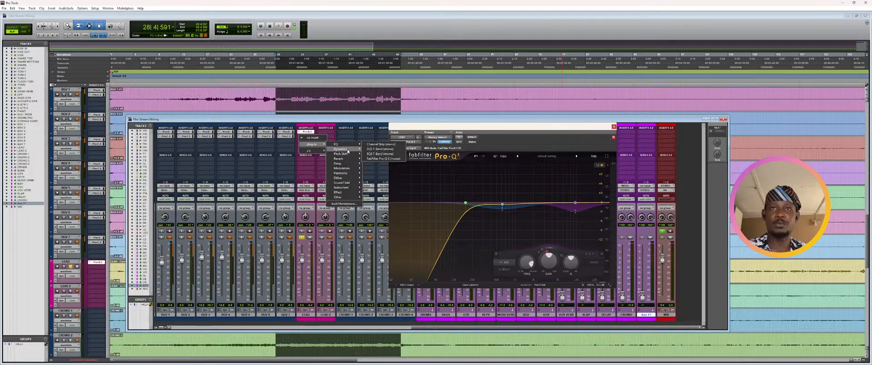
{"action": "mouse_move", "coordinate": [348, 150]}
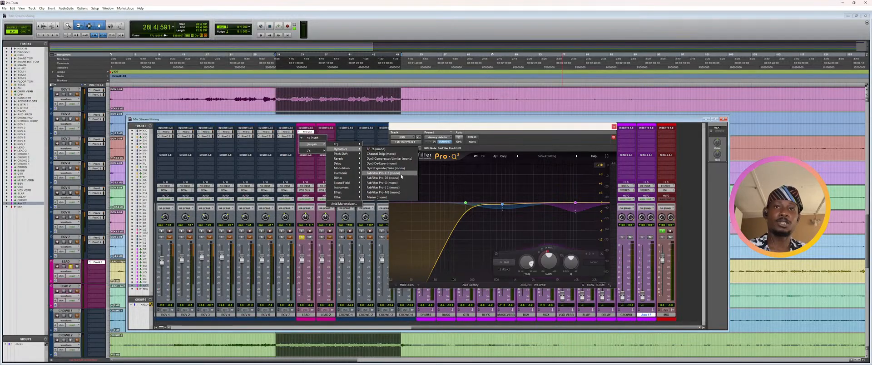
{"action": "left_click", "coordinate": [401, 176]}
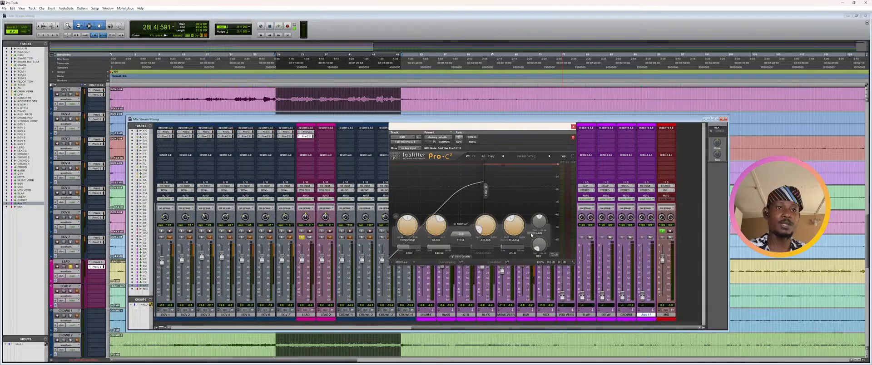
{"action": "left_click", "coordinate": [531, 234]}
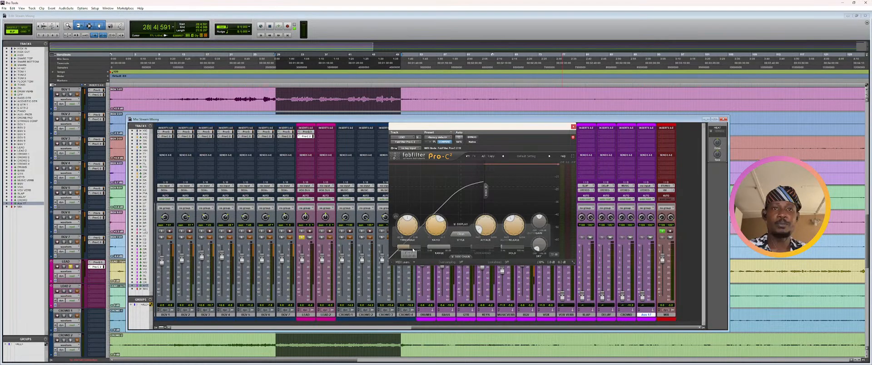
- Set the LEAD compressor to a hard knee, raise its ratio, audition the vocal and close the plug-in window
{"action": "left_click_drag", "start_coordinate": [413, 249], "coordinate": [400, 249]}
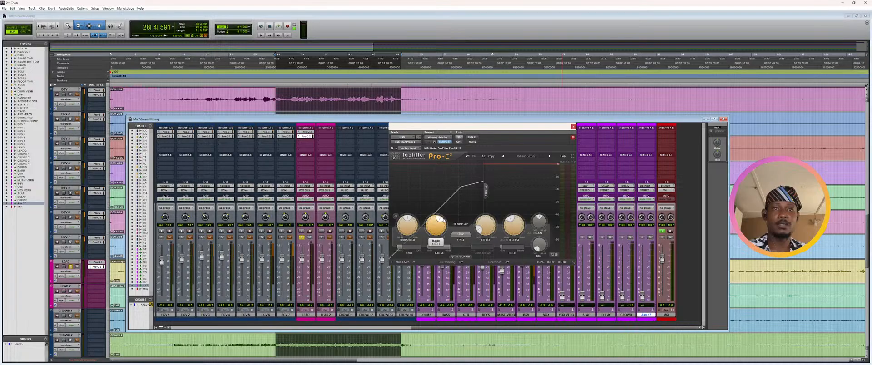
{"action": "left_click_drag", "start_coordinate": [443, 220], "coordinate": [480, 240]}
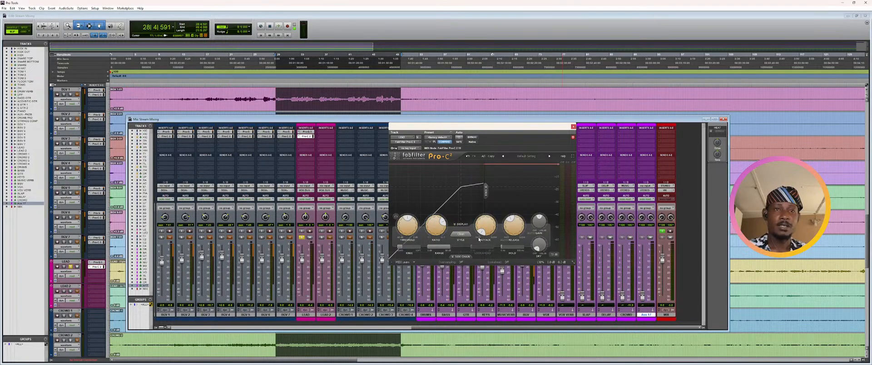
{"action": "key", "text": "space"}
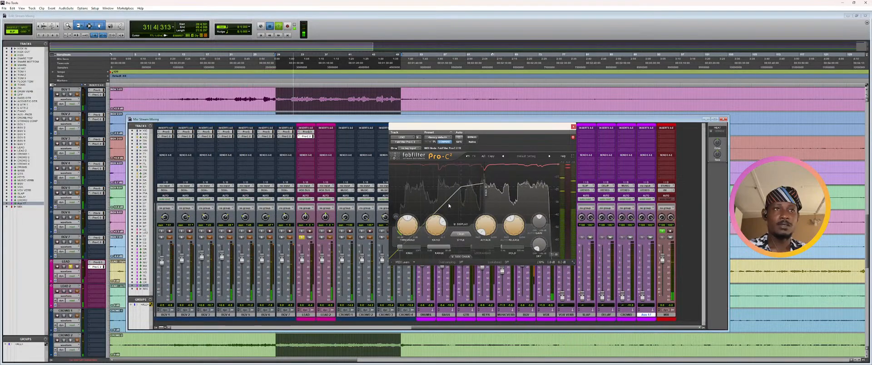
{"action": "key", "text": "space"}
{"action": "mouse_move", "coordinate": [409, 220]}
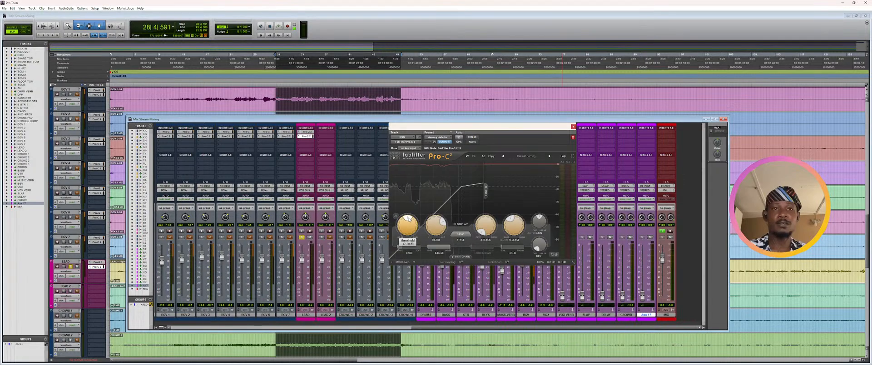
{"action": "key", "text": "space"}
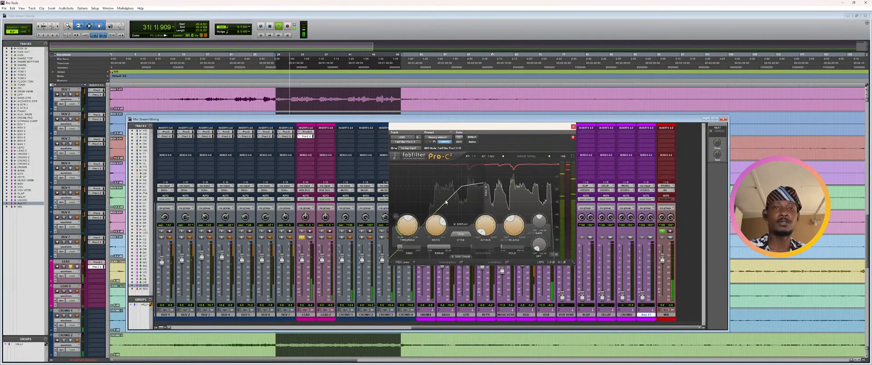
{"action": "key", "text": "space"}
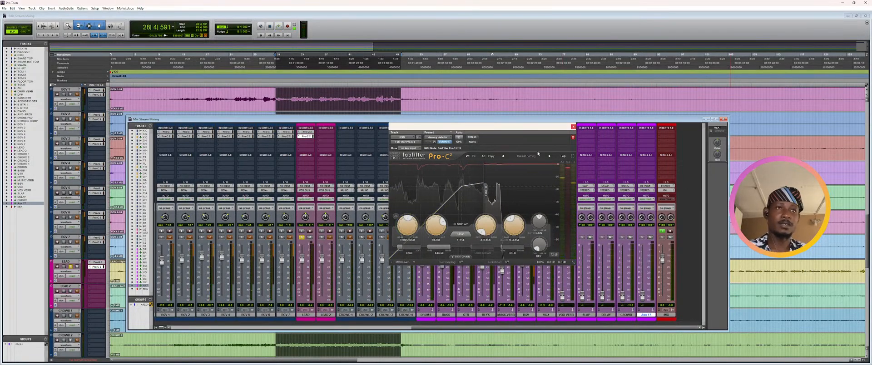
{"action": "left_click", "coordinate": [573, 126]}
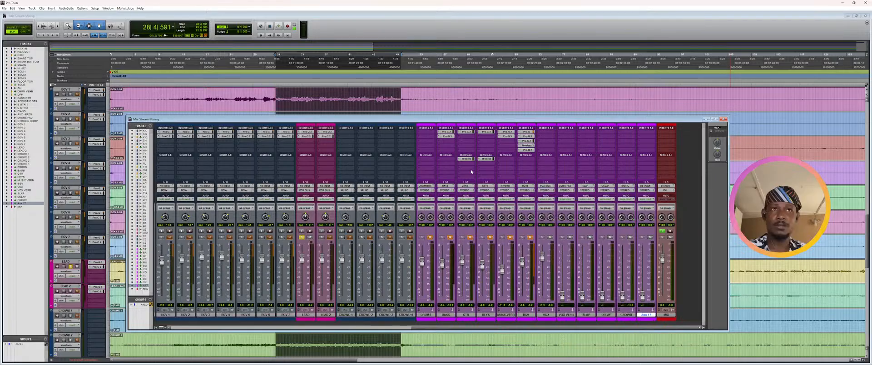
- Insert a stereo FabFilter Pro-Q 3 on the first insert of the VOX bus during playback and close its window
{"action": "key", "text": "space"}
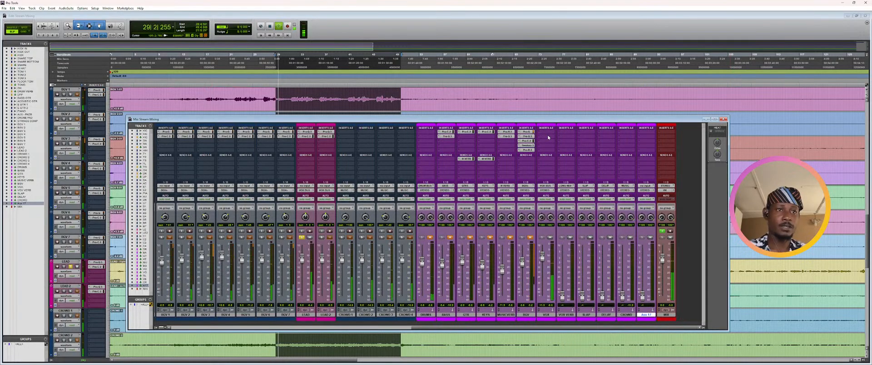
{"action": "left_click", "coordinate": [545, 132]}
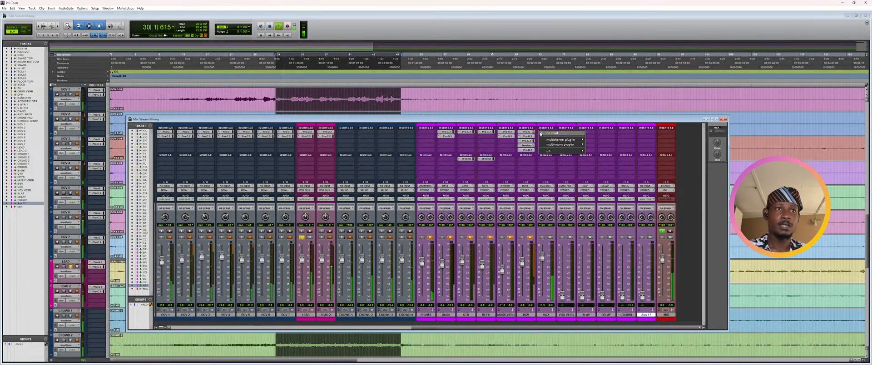
{"action": "mouse_move", "coordinate": [574, 141]}
{"action": "mouse_move", "coordinate": [604, 140]}
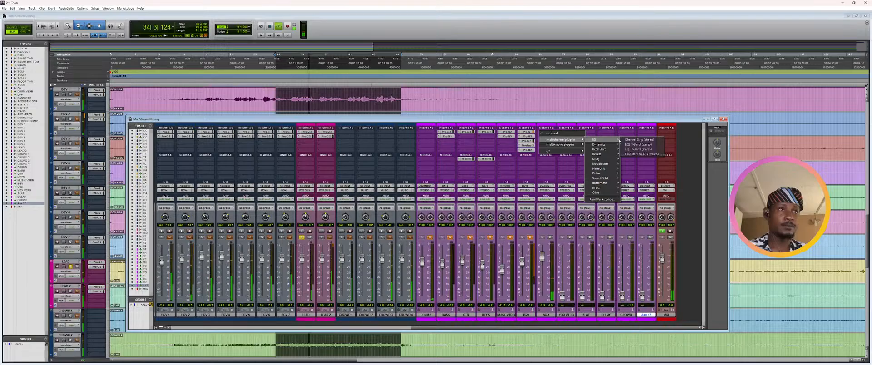
{"action": "left_click", "coordinate": [640, 154]}
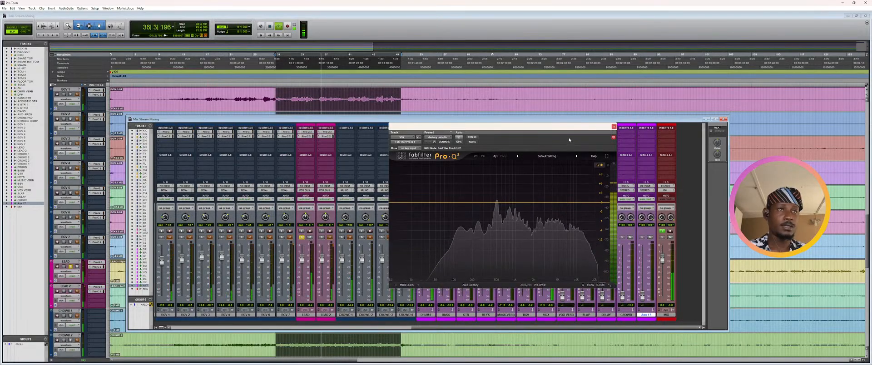
{"action": "left_click", "coordinate": [614, 126]}
- Insert a stereo FabFilter Pro-C 2 on the second insert of the VOX bus and turn off its auto gain
{"action": "left_click", "coordinate": [546, 136]}
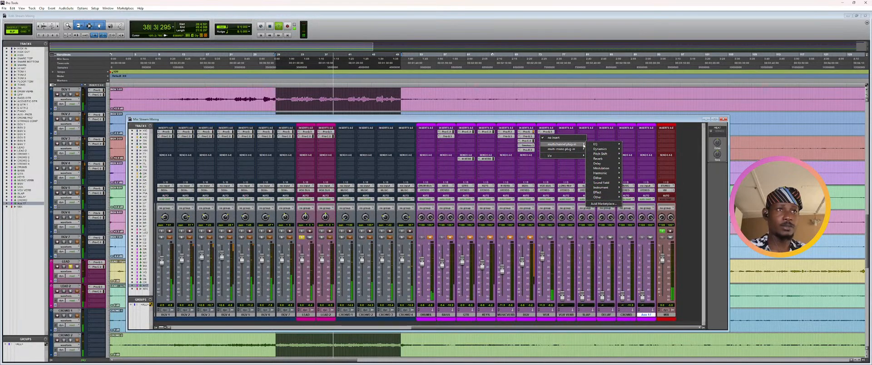
{"action": "left_click", "coordinate": [645, 173]}
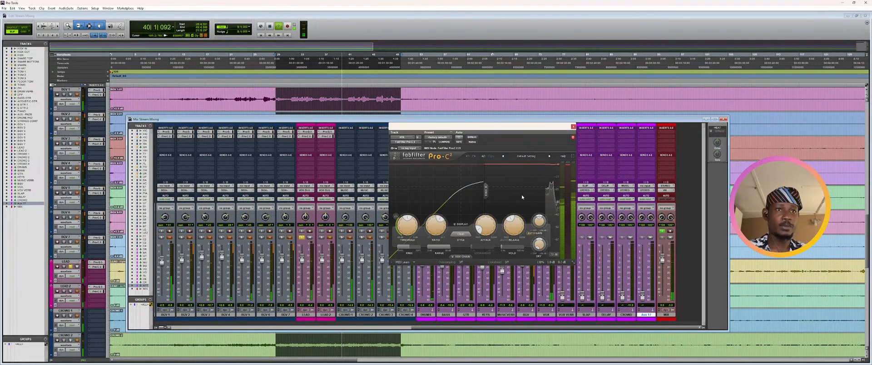
{"action": "left_click", "coordinate": [531, 233]}
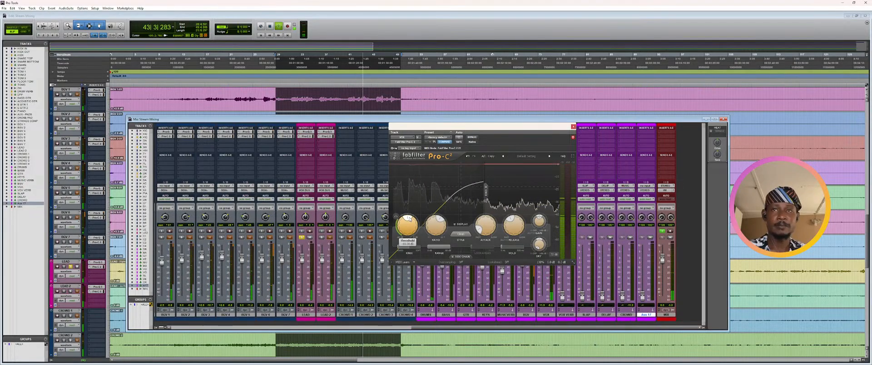
- Audition the VOX bus compression from the start of the selected section and close the compressor window
{"action": "key", "text": "space"}
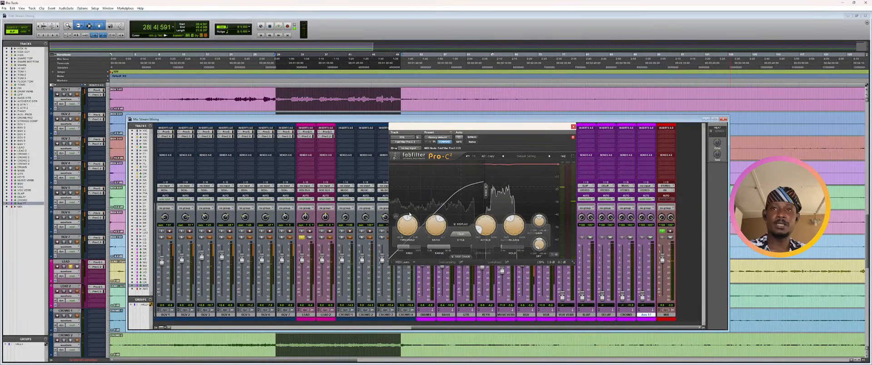
{"action": "key", "text": "space"}
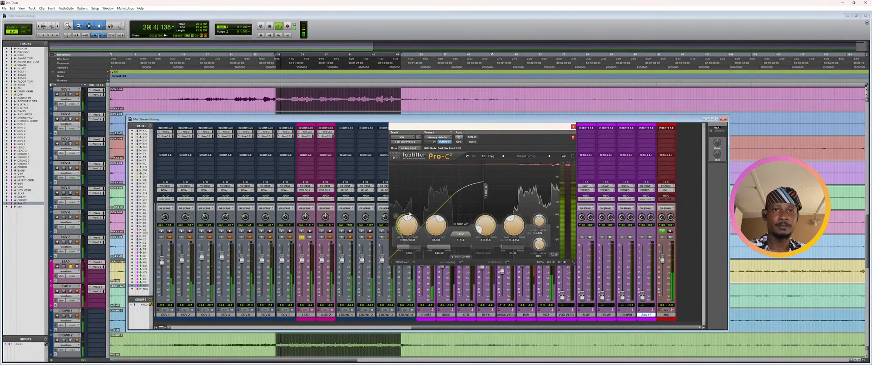
{"action": "mouse_move", "coordinate": [479, 228]}
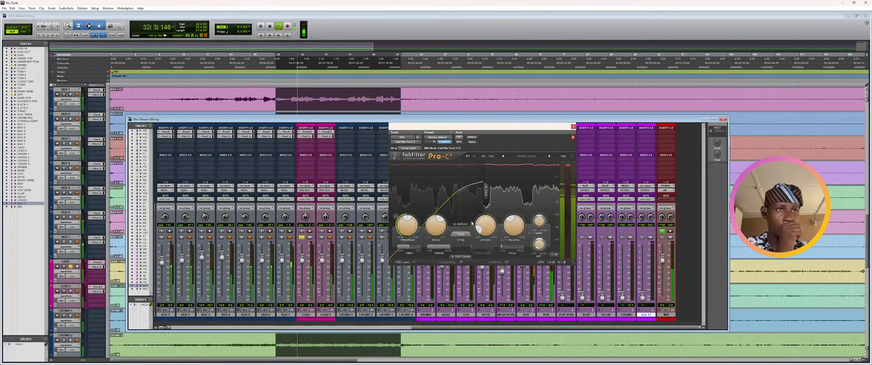
{"action": "mouse_move", "coordinate": [410, 220]}
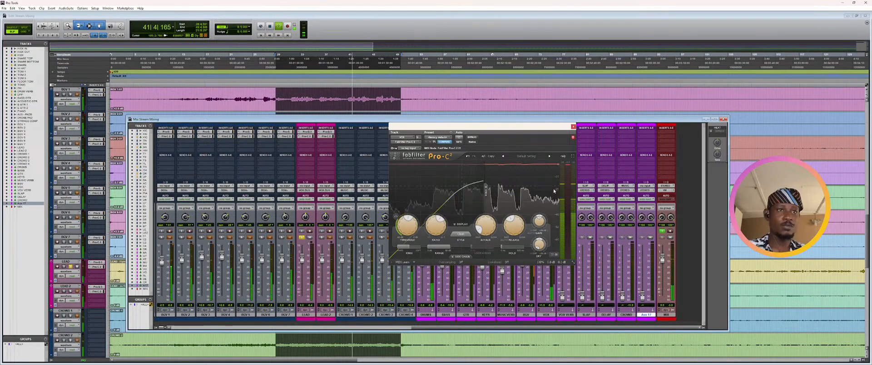
{"action": "key", "text": "space"}
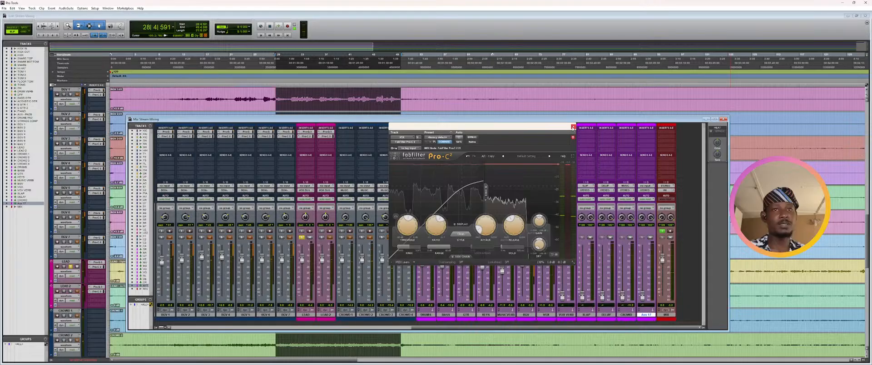
{"action": "left_click", "coordinate": [574, 127]}
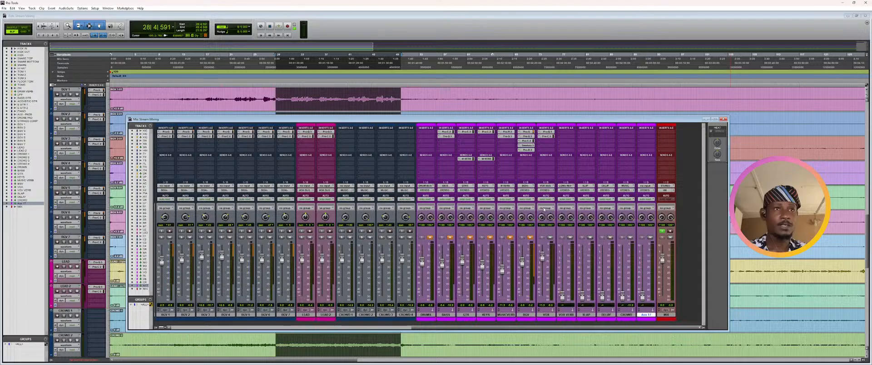
- Copy the reverb and equalizer plug-ins from the music reverb track to the first two inserts of VOX VERB
{"action": "left_click", "coordinate": [559, 133]}
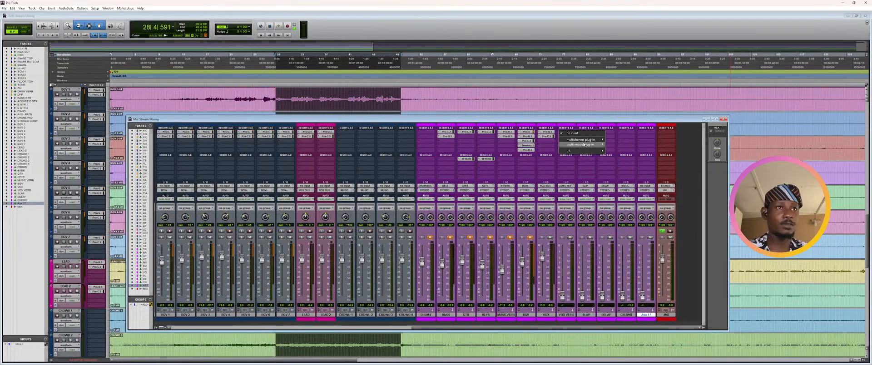
{"action": "mouse_move", "coordinate": [586, 139]}
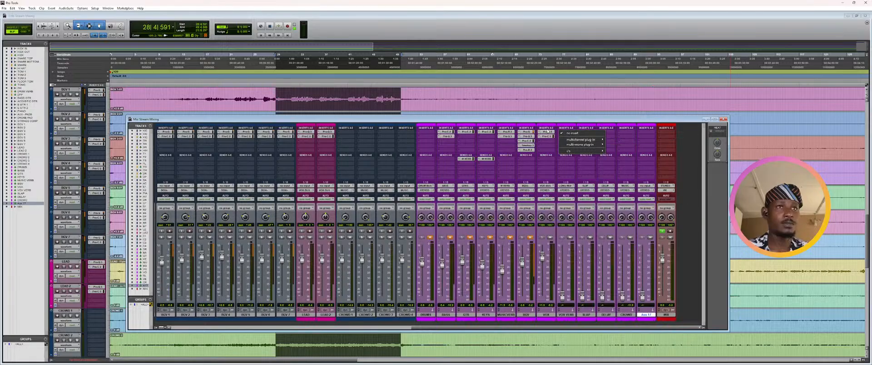
{"action": "left_click_drag", "start_coordinate": [507, 132], "coordinate": [568, 134]}
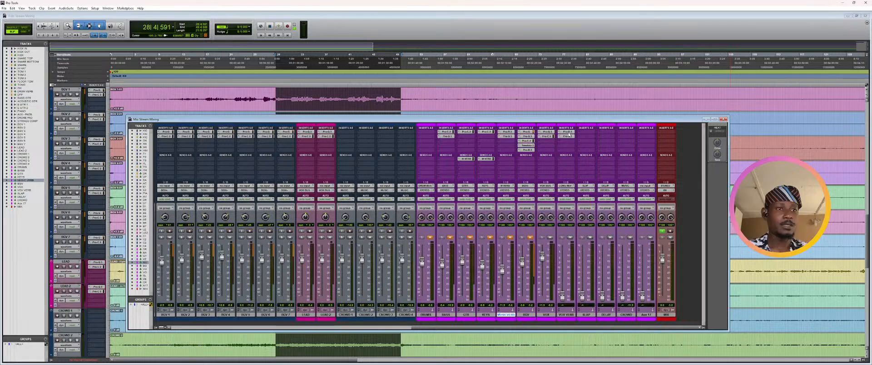
- Insert a stereo FabFilter Timeless 3 on the first insert of SLAP, tap its delay time and close the window
{"action": "left_click", "coordinate": [580, 133]}
{"action": "mouse_move", "coordinate": [618, 140]}
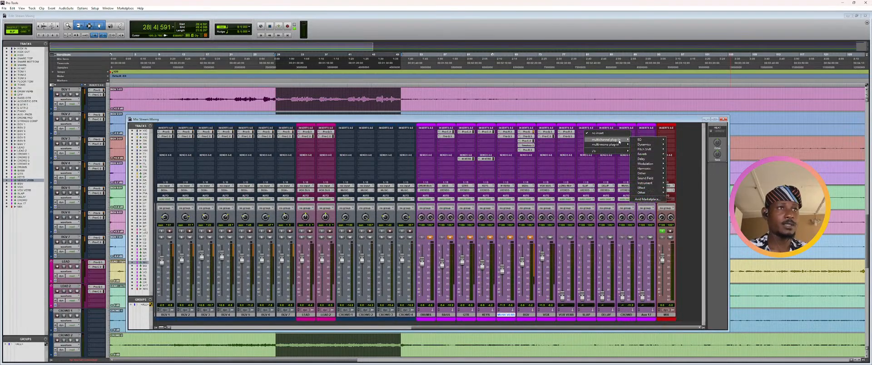
{"action": "mouse_move", "coordinate": [654, 159]}
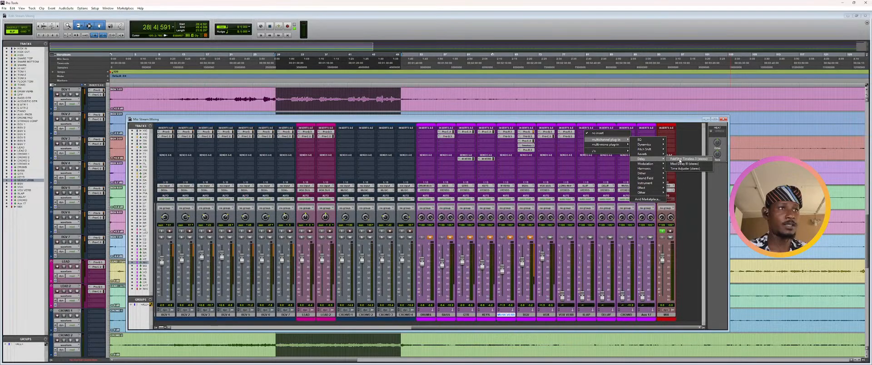
{"action": "left_click", "coordinate": [680, 160]}
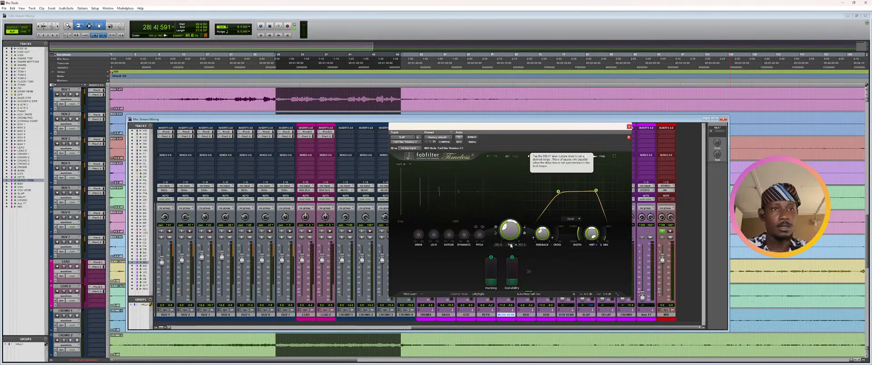
{"action": "left_click", "coordinate": [510, 244]}
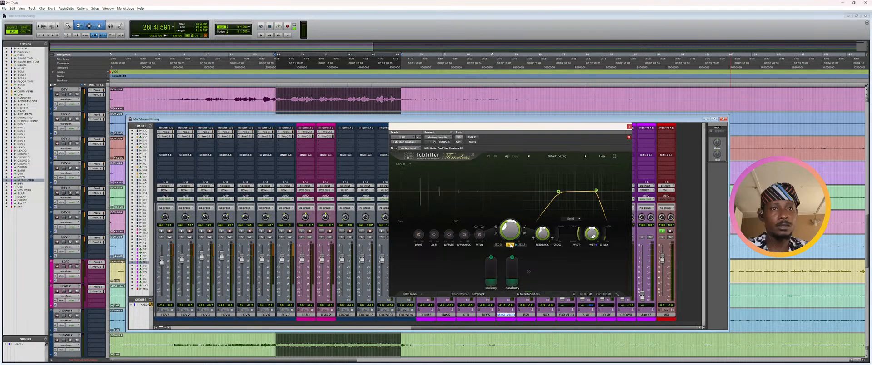
{"action": "left_click", "coordinate": [510, 245]}
{"action": "left_click", "coordinate": [629, 127]}
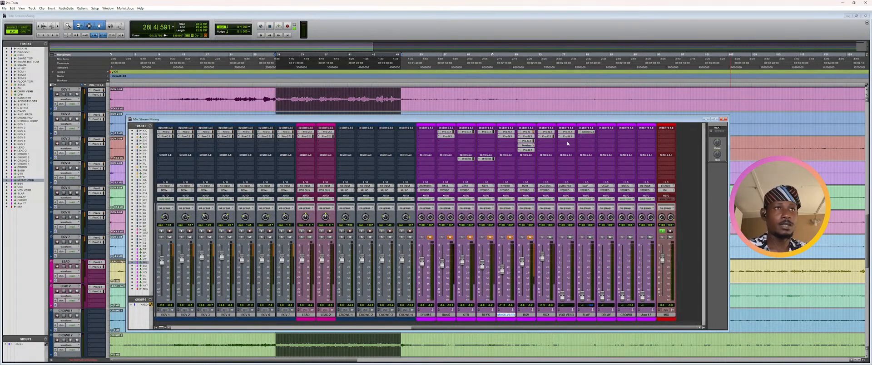
- Copy the Pro-Q 3 from VOX VERB to the second insert of SLAP and raise its low-cut frequency
{"action": "left_click", "coordinate": [567, 141]}
{"action": "left_click_drag", "start_coordinate": [567, 137], "coordinate": [588, 137]}
{"action": "left_click", "coordinate": [587, 136]}
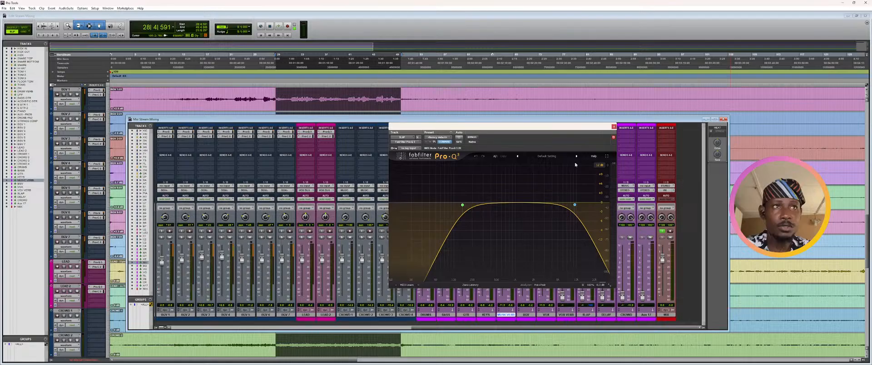
{"action": "left_click_drag", "start_coordinate": [463, 206], "coordinate": [495, 207]}
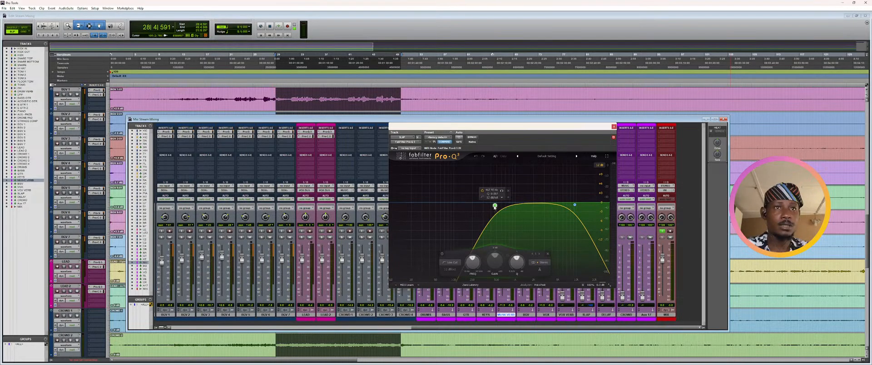
{"action": "left_click", "coordinate": [614, 126]}
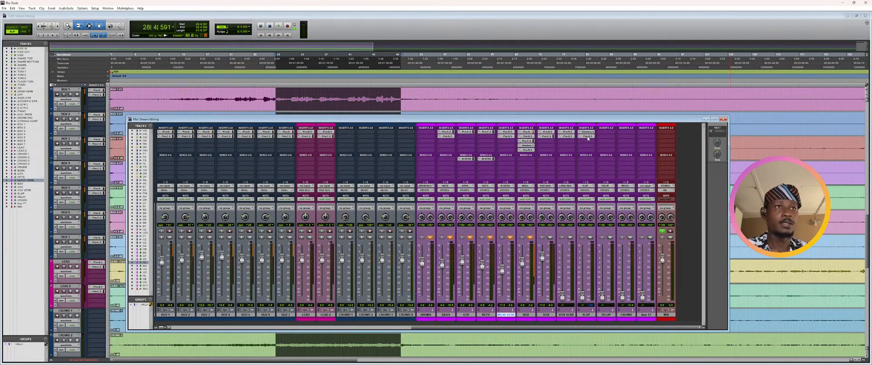
- Copy the Timeless 3 and Pro-Q 3 plug-ins from SLAP to the DELAY track and briefly play the session
{"action": "left_click_drag", "start_coordinate": [587, 137], "coordinate": [605, 133]}
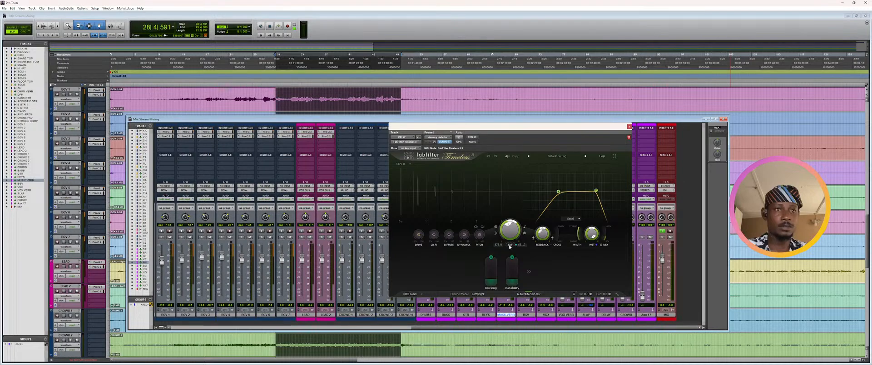
{"action": "left_click", "coordinate": [630, 126]}
{"action": "key", "text": "space"}
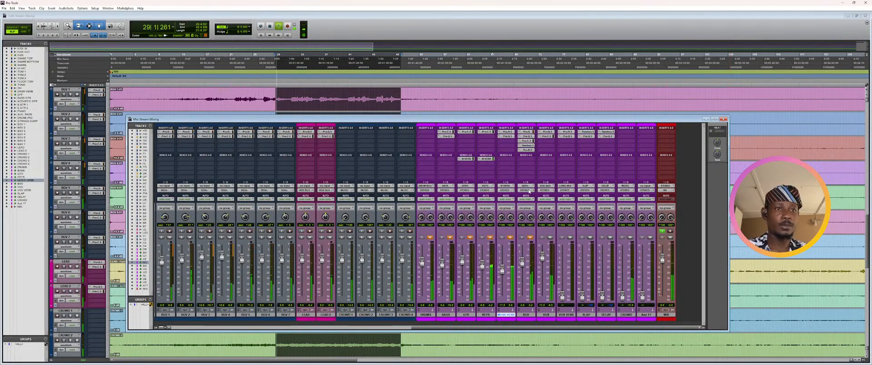
{"action": "key", "text": "space"}
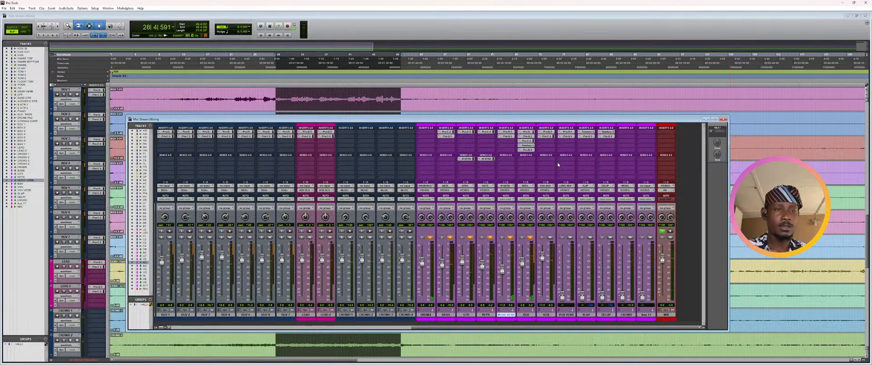
- Mute LEAD 2 and, during playback, tap the delay time of the SLAP track's Timeless 3 to the song
{"action": "left_click", "coordinate": [329, 237]}
{"action": "key", "text": "space"}
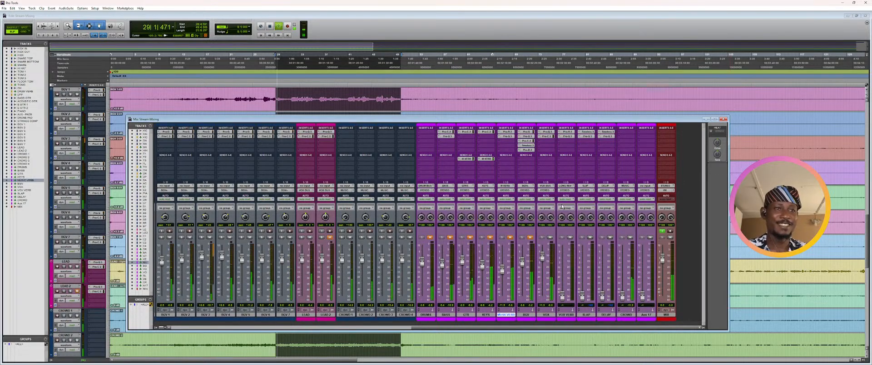
{"action": "left_click", "coordinate": [588, 132]}
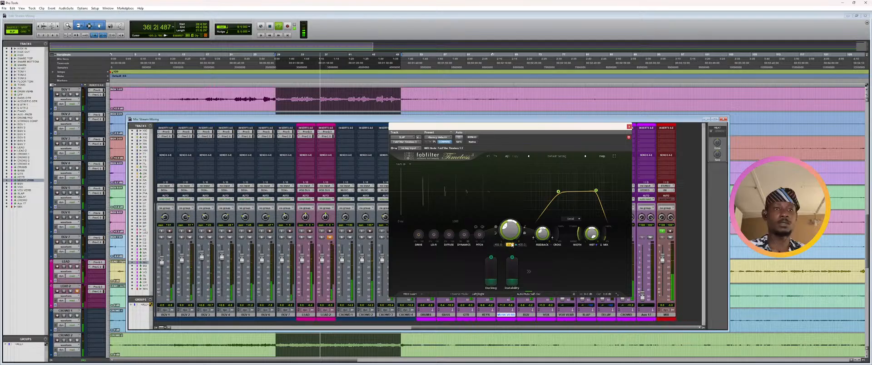
{"action": "left_click", "coordinate": [629, 127]}
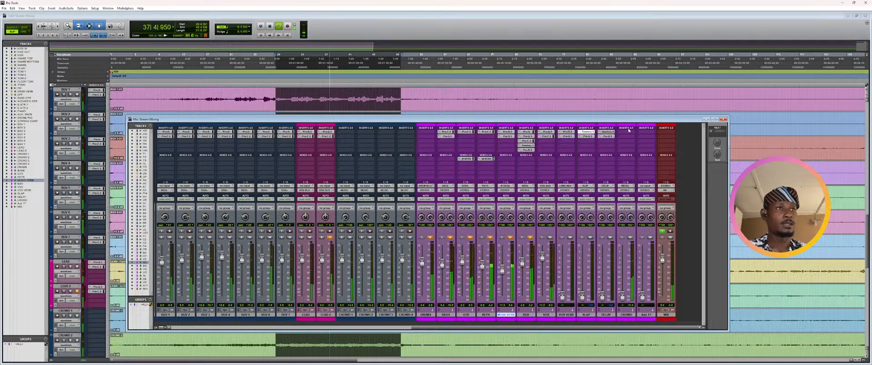
- Tap the delay time of the DELAY track's Timeless 3 during playback, close its window and stop playback
{"action": "left_click", "coordinate": [605, 132]}
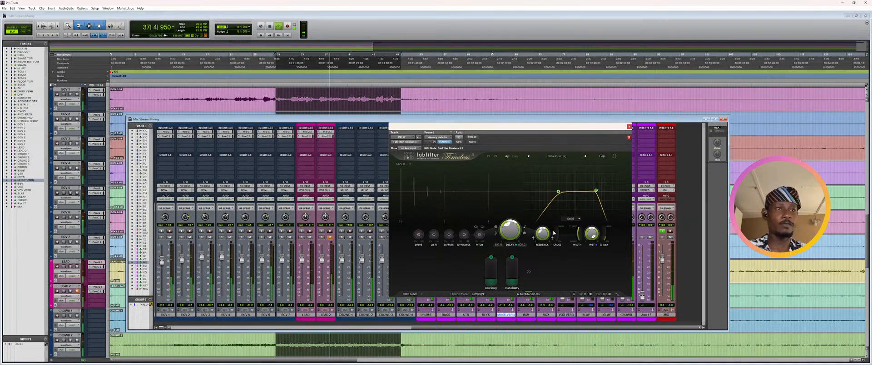
{"action": "left_click", "coordinate": [509, 245]}
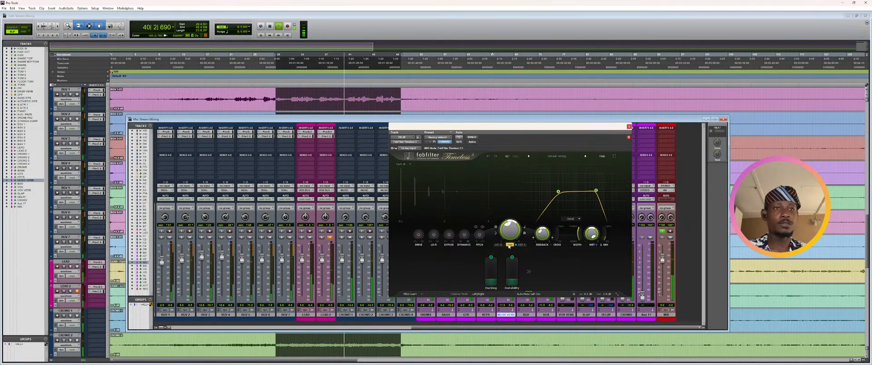
{"action": "left_click", "coordinate": [509, 246]}
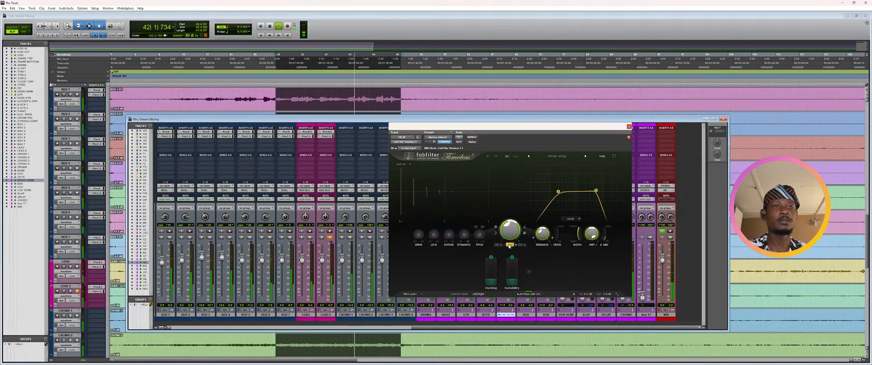
{"action": "left_click", "coordinate": [629, 126]}
{"action": "key", "text": "space"}
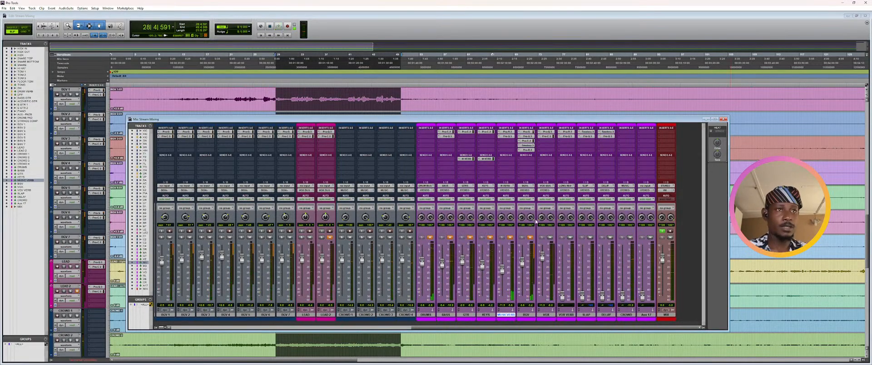
- Add a pre-fader send from the VOX bus to LONG REV at 0.0 dB and raise the VOX VERB fader
{"action": "left_click", "coordinate": [539, 159]}
{"action": "mouse_move", "coordinate": [559, 172]}
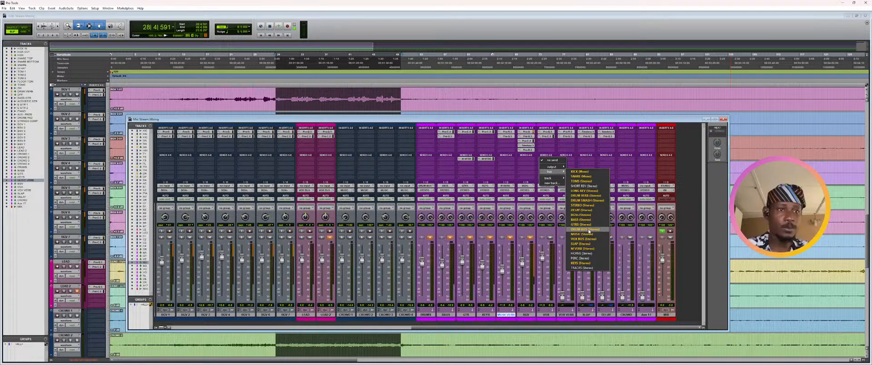
{"action": "left_click", "coordinate": [582, 190]}
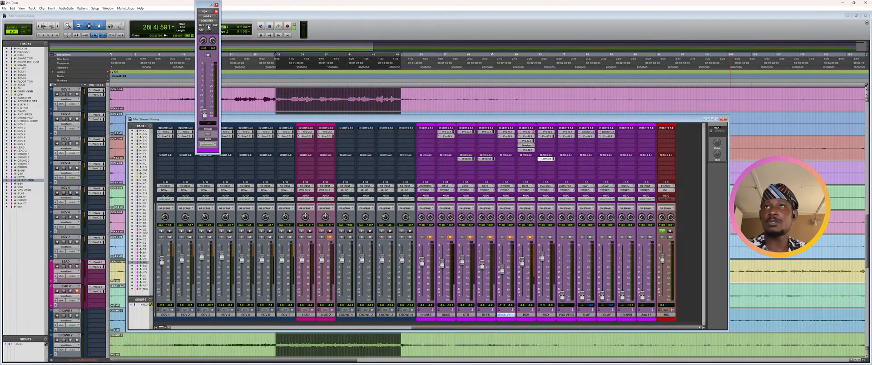
{"action": "left_click", "coordinate": [209, 26]}
{"action": "left_click", "coordinate": [204, 114], "text": "alt"}
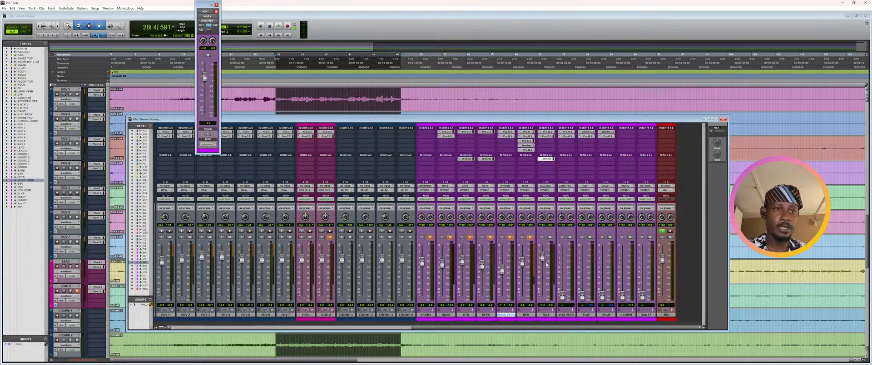
{"action": "left_click", "coordinate": [216, 5]}
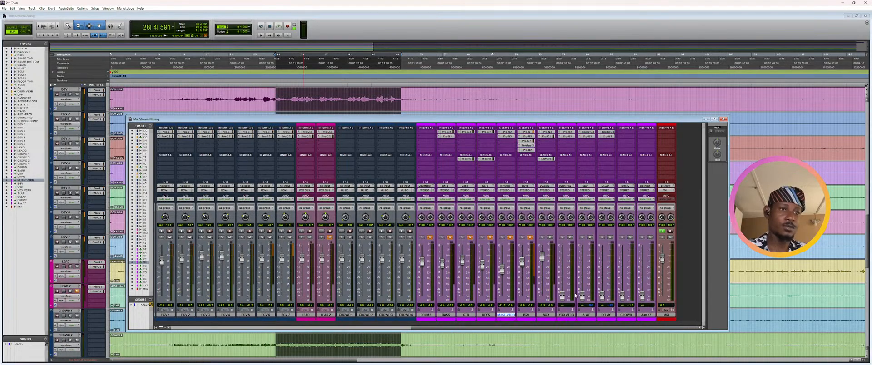
{"action": "left_click_drag", "start_coordinate": [562, 296], "coordinate": [563, 267]}
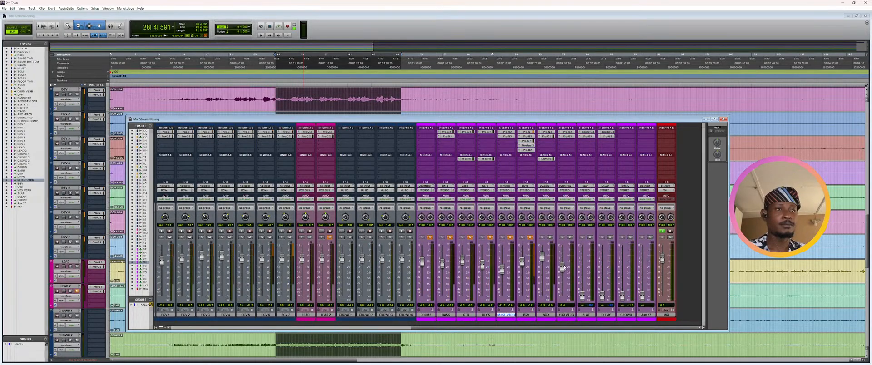
{"action": "left_click", "coordinate": [541, 163]}
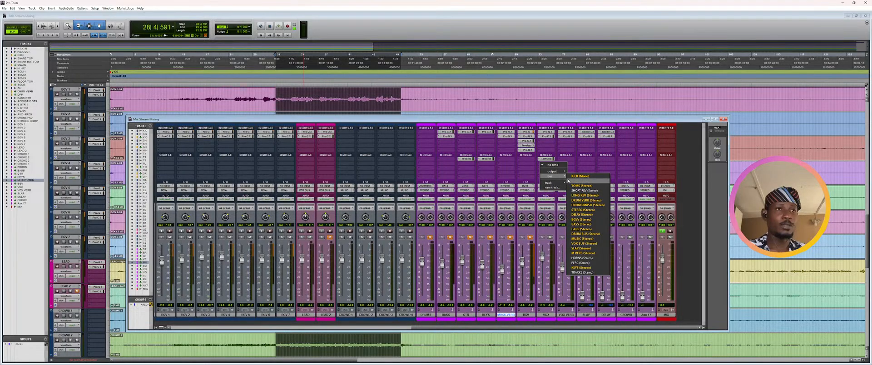
{"action": "key", "text": "alt+Tab"}
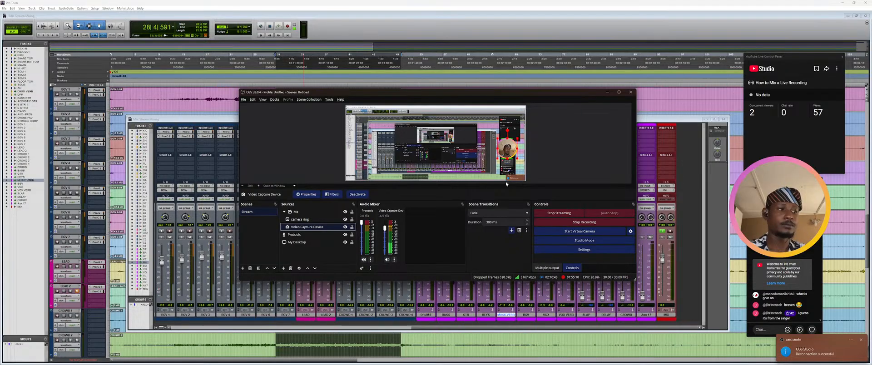
{"action": "key", "text": "alt+Tab"}
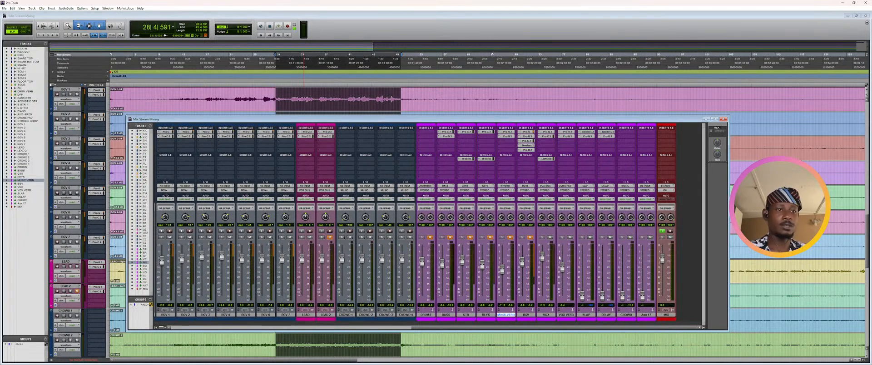
- Add a send from the VOX bus to SLAP, set its level to 0.0 dB and close the send window
{"action": "left_click", "coordinate": [541, 160]}
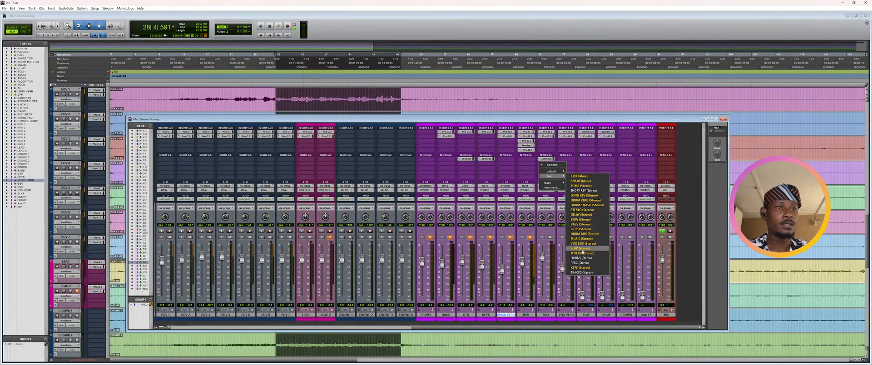
{"action": "left_click", "coordinate": [583, 249]}
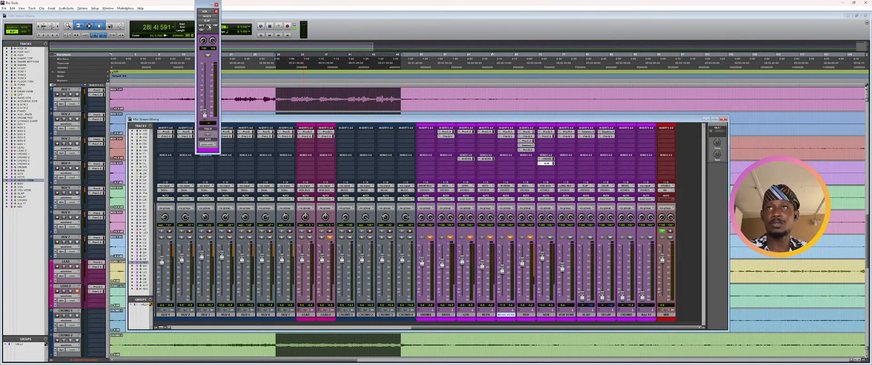
{"action": "left_click", "coordinate": [200, 93], "text": "alt"}
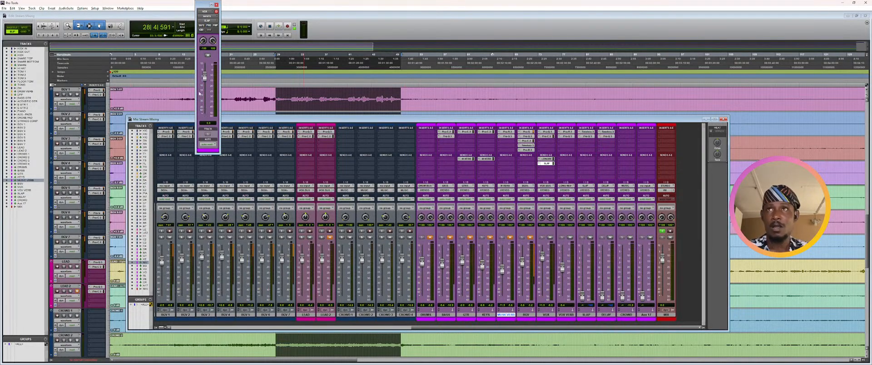
{"action": "left_click", "coordinate": [216, 5]}
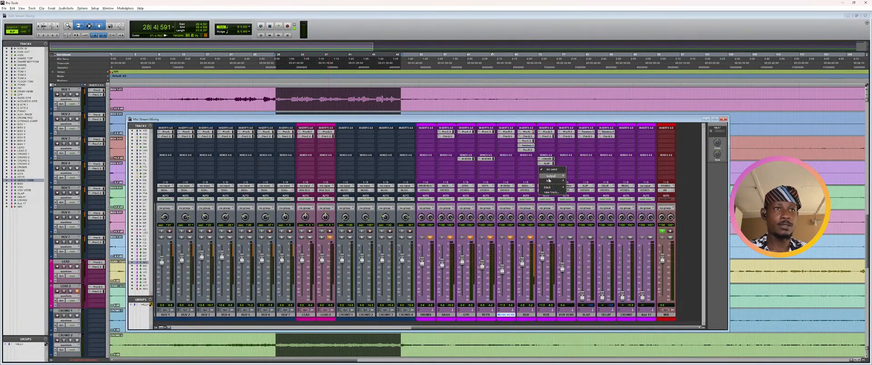
- Add a pre-fader send from the VOX bus to DELAY at 0.0 dB and close the send window
{"action": "mouse_move", "coordinate": [553, 181]}
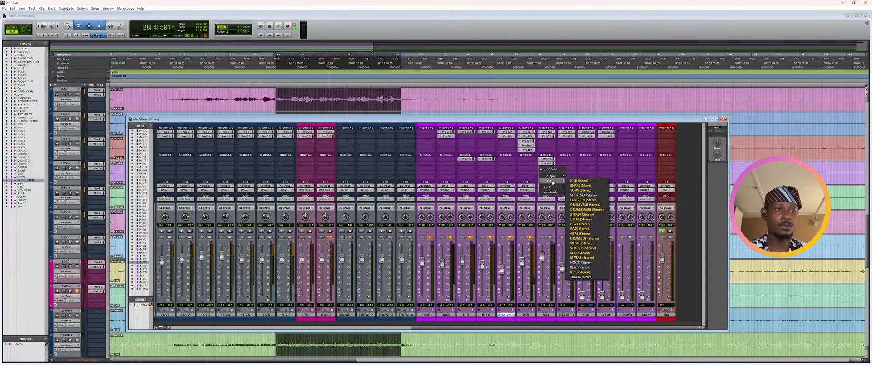
{"action": "left_click", "coordinate": [582, 219]}
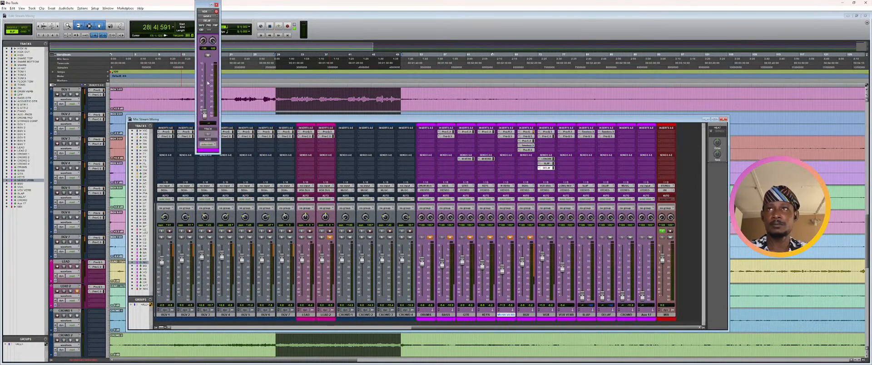
{"action": "left_click", "coordinate": [205, 114], "text": "alt"}
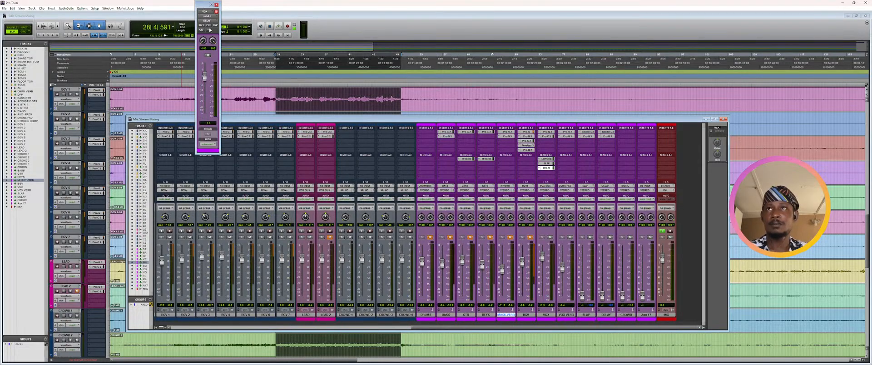
{"action": "left_click", "coordinate": [209, 26]}
{"action": "left_click", "coordinate": [216, 4]}
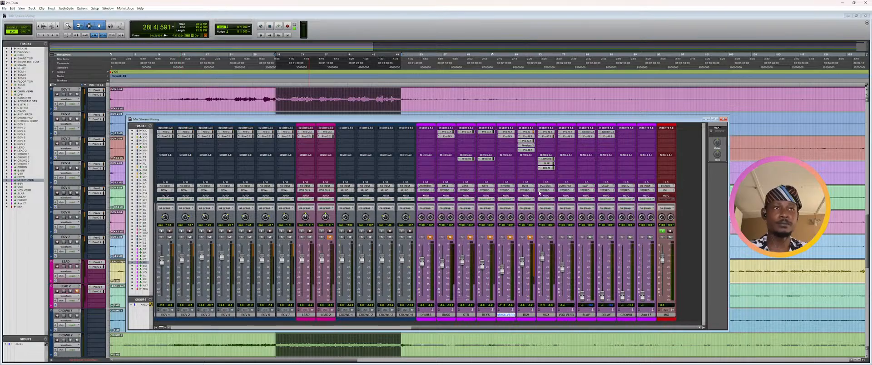
- Play the start of the selected passage twice to listen to the vocals with the new sends
{"action": "key", "text": "space"}
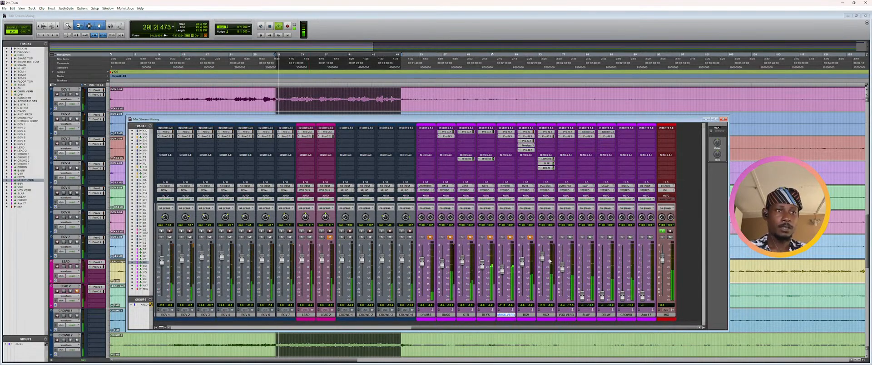
{"action": "key", "text": "space"}
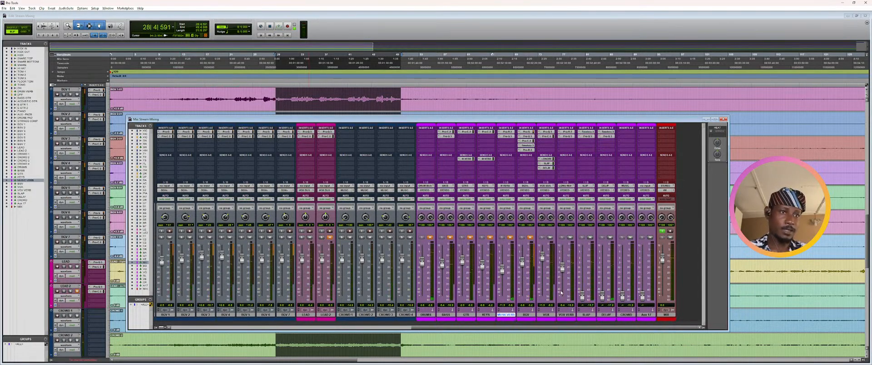
{"action": "key", "text": "space"}
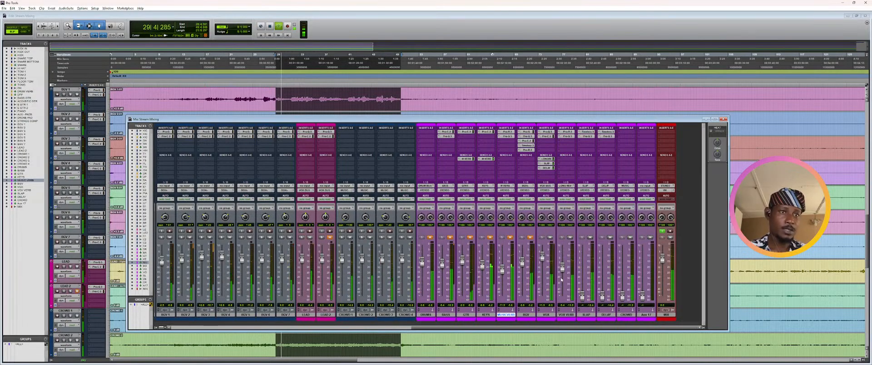
{"action": "key", "text": "space"}
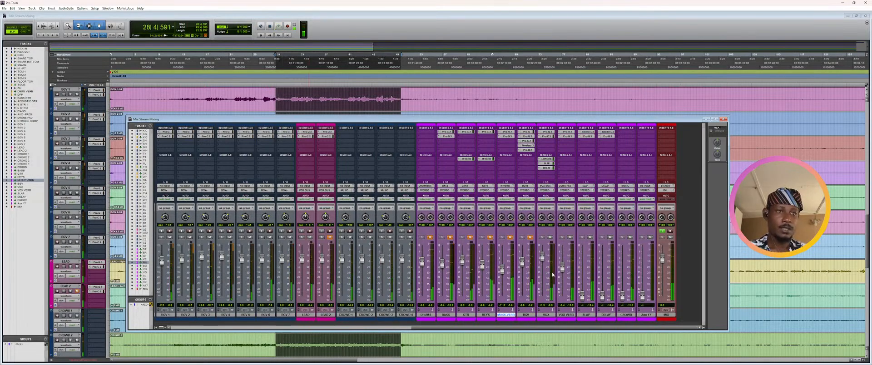
- Pull the VOX and VOX VERB faders fully down while auditioning the selected section
{"action": "left_click_drag", "start_coordinate": [542, 258], "coordinate": [562, 298]}
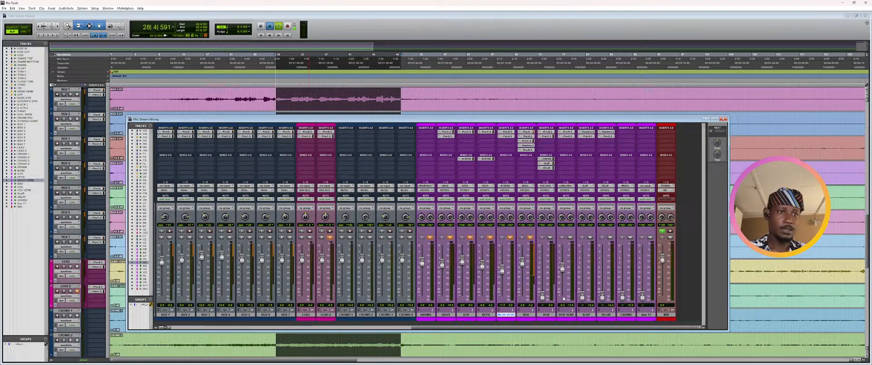
{"action": "key", "text": "space"}
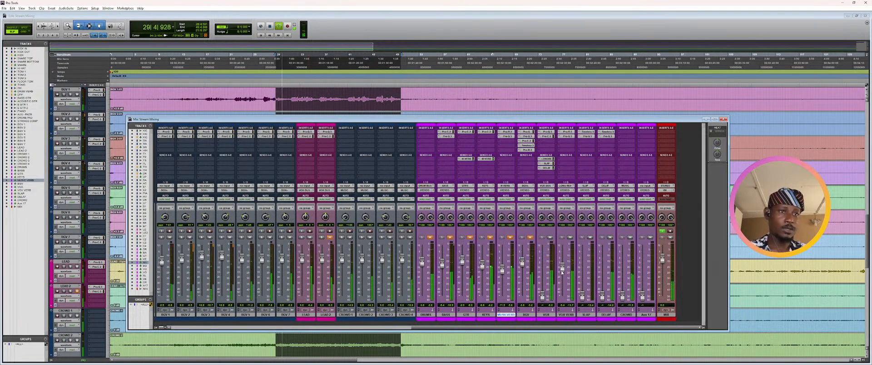
{"action": "left_click_drag", "start_coordinate": [563, 269], "coordinate": [563, 296]}
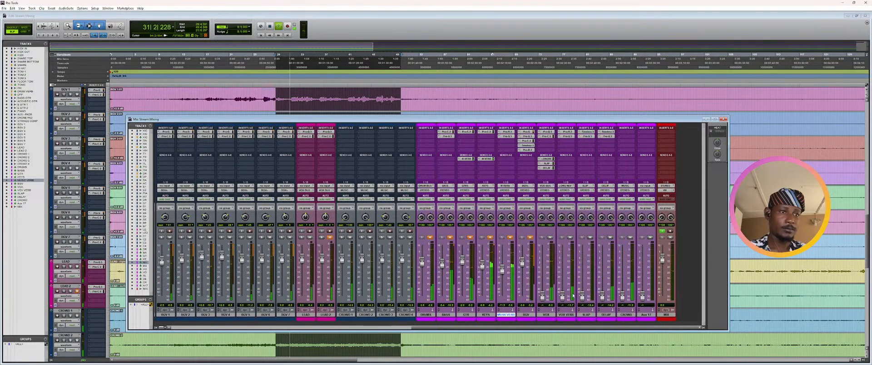
{"action": "key", "text": "space"}
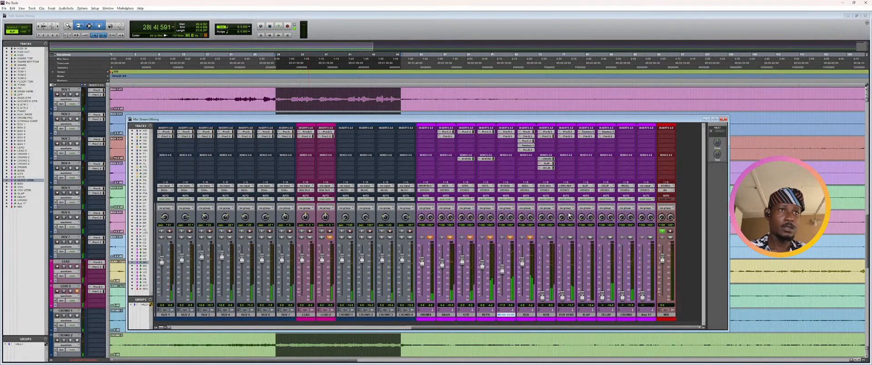
- Inspect the SLAP send on the VOX track, close it, and play the selection with both vocal faders down
{"action": "left_click", "coordinate": [546, 163]}
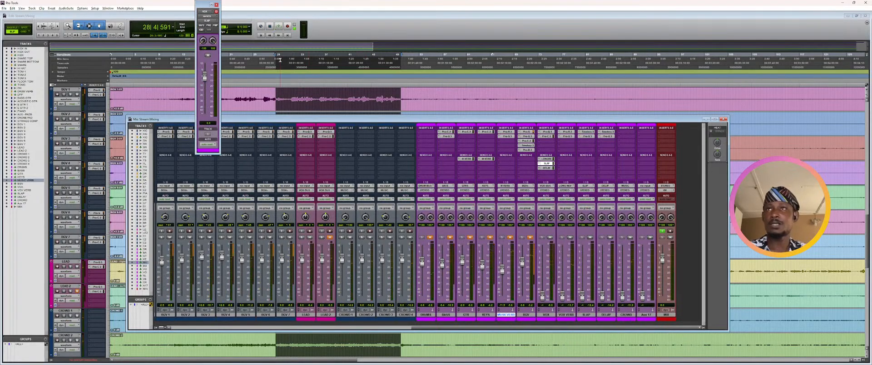
{"action": "left_click", "coordinate": [216, 5]}
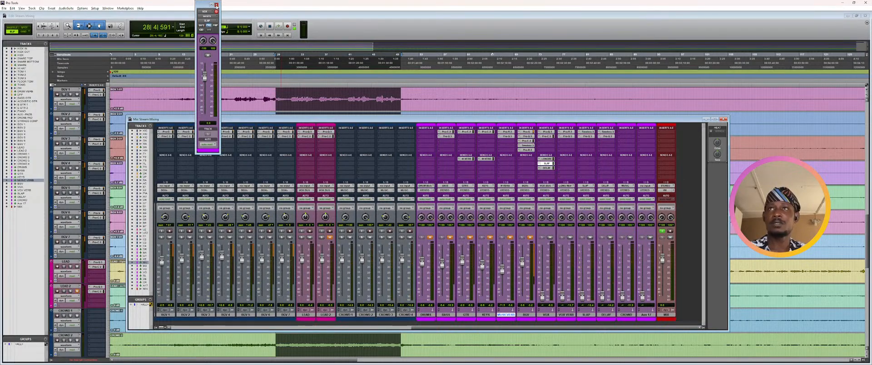
{"action": "key", "text": "space"}
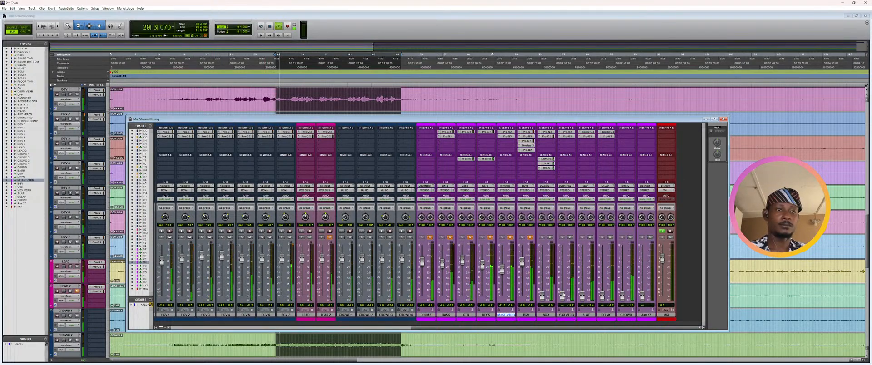
{"action": "key", "text": "space"}
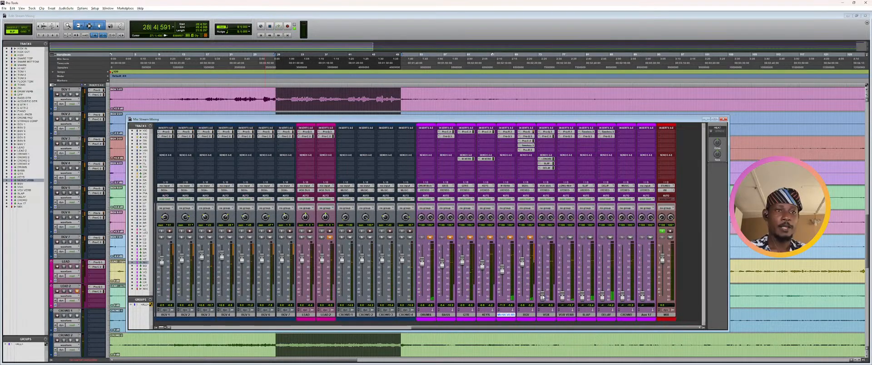
- Bring the VOX fader back to its earlier level and raise the VOX VERB fader to about the same height, auditioning the selection in between
{"action": "left_click_drag", "start_coordinate": [541, 296], "coordinate": [541, 261]}
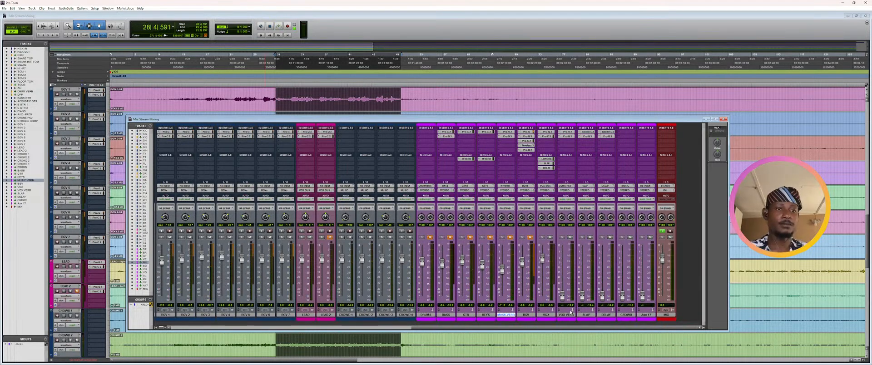
{"action": "left_click_drag", "start_coordinate": [562, 298], "coordinate": [562, 273]}
{"action": "key", "text": "space"}
{"action": "key", "text": "space"}
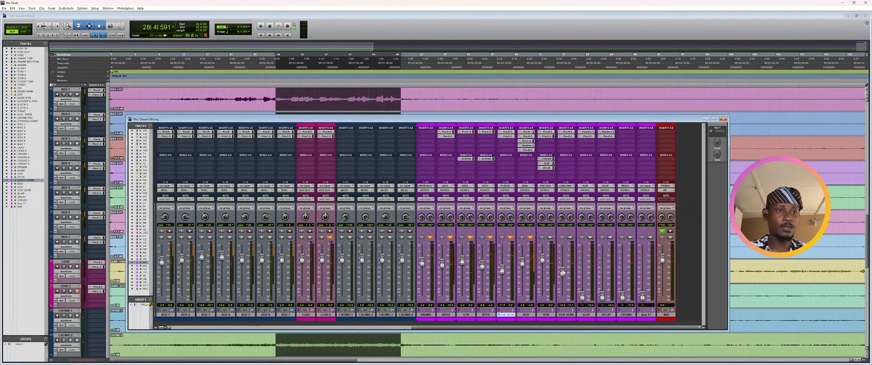
{"action": "left_click_drag", "start_coordinate": [563, 272], "coordinate": [561, 255]}
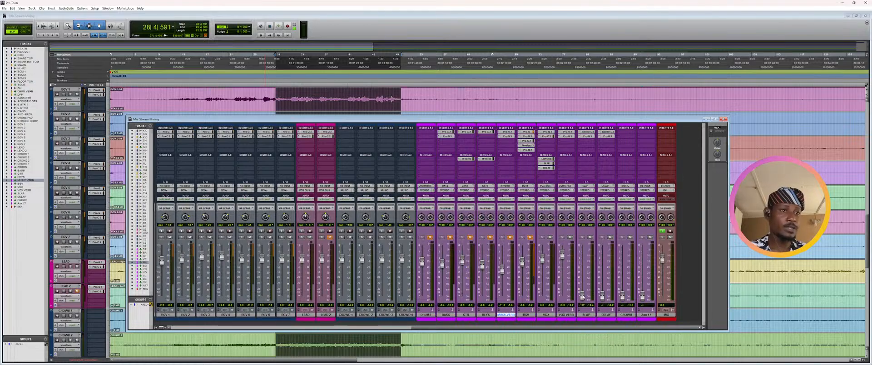
- Try raising the SLAP fader twice and pull it fully down again each time
{"action": "left_click_drag", "start_coordinate": [582, 296], "coordinate": [603, 296]}
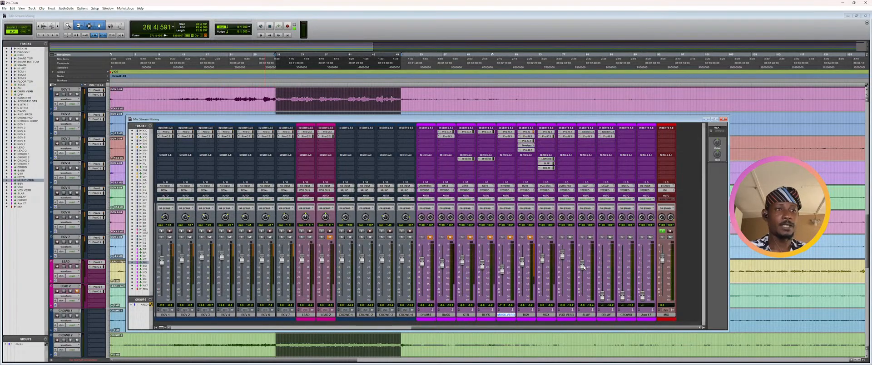
{"action": "left_click_drag", "start_coordinate": [582, 266], "coordinate": [582, 297]}
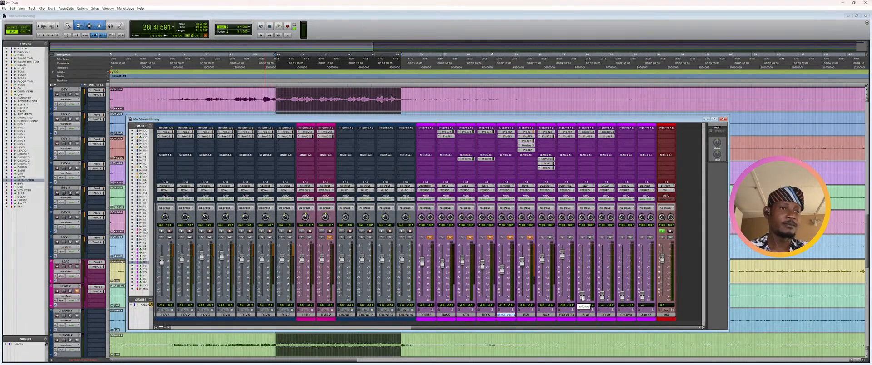
{"action": "left_click_drag", "start_coordinate": [582, 297], "coordinate": [582, 272]}
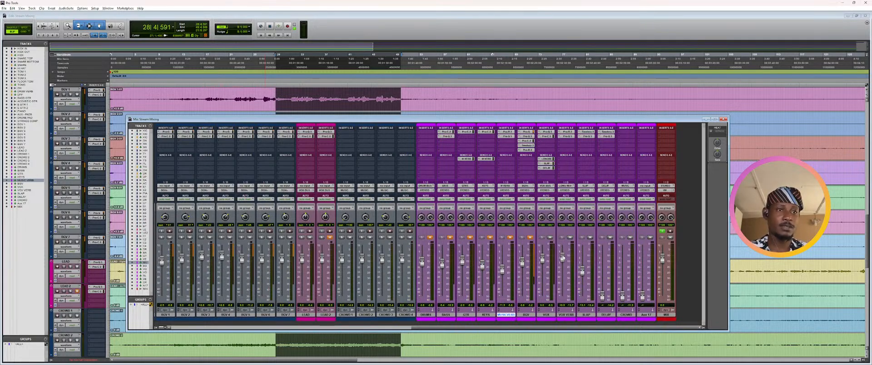
{"action": "left_click_drag", "start_coordinate": [583, 272], "coordinate": [582, 296]}
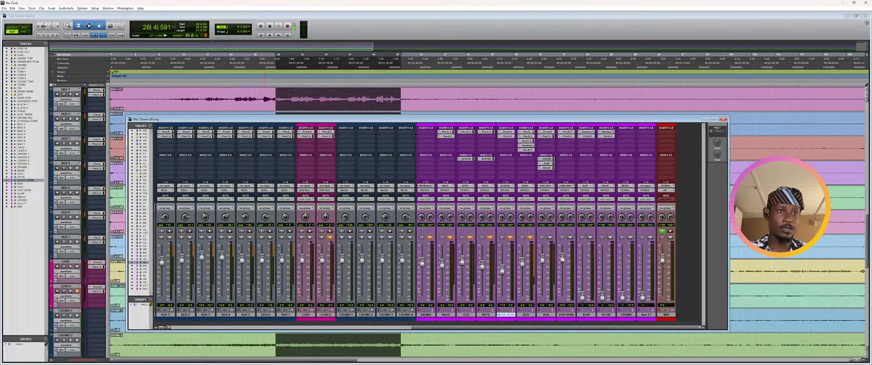
- Lower the VOX VERB fader slightly, play the selection, and push the reverb return above its previous level
{"action": "mouse_move", "coordinate": [563, 257]}
{"action": "left_mouse_down"}
{"action": "mouse_move", "coordinate": [562, 250]}
{"action": "mouse_move", "coordinate": [562, 276]}
{"action": "mouse_move", "coordinate": [562, 250]}
{"action": "mouse_move", "coordinate": [562, 265]}
{"action": "left_mouse_up"}
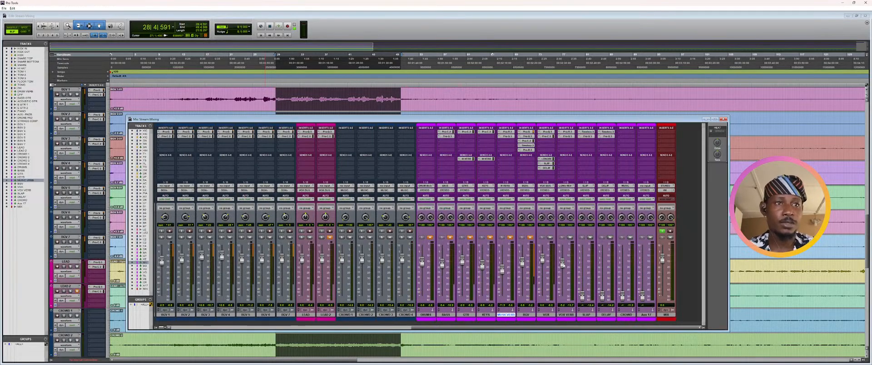
{"action": "key", "text": "space"}
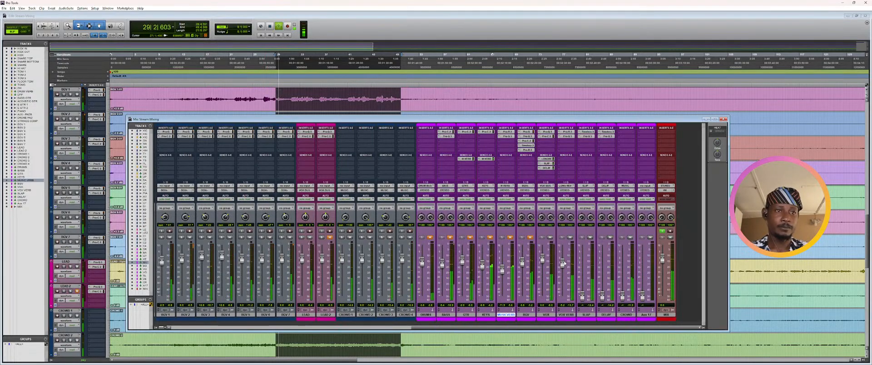
{"action": "left_click_drag", "start_coordinate": [563, 262], "coordinate": [562, 249]}
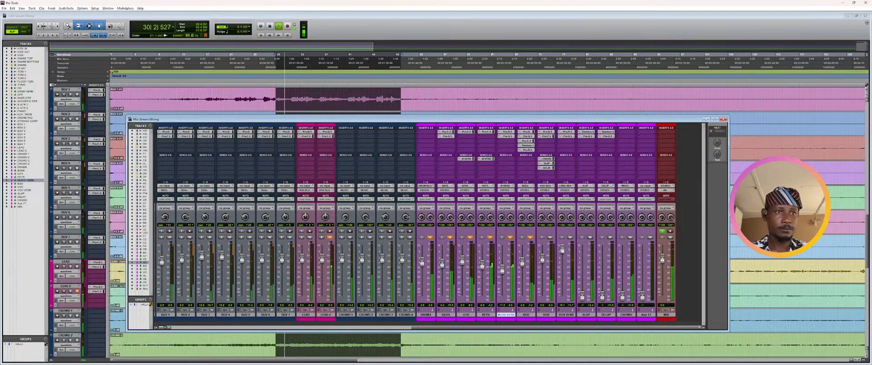
{"action": "key", "text": "space"}
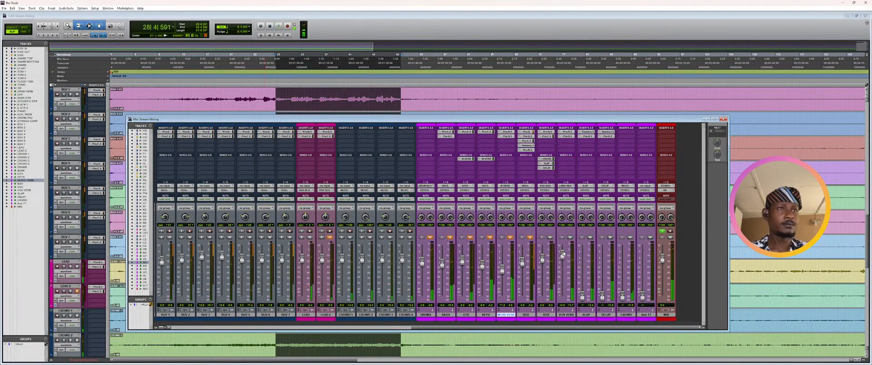
- Inspect the Pro-R 2 and Pro-Q 3 inserts on VOX VERB, placing the EQ window clear of the vocal faders
{"action": "left_click", "coordinate": [568, 132]}
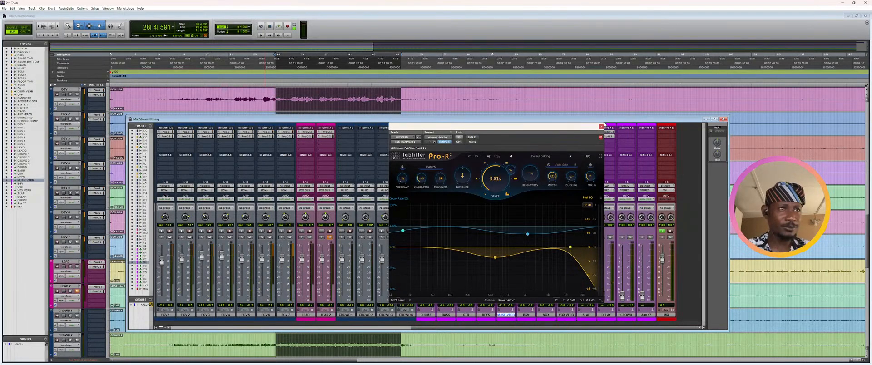
{"action": "left_click", "coordinate": [602, 126]}
{"action": "left_click", "coordinate": [570, 137]}
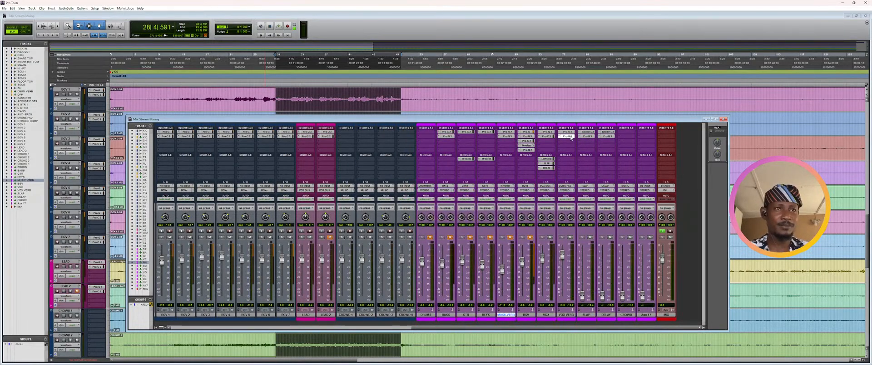
{"action": "left_click_drag", "start_coordinate": [545, 153], "coordinate": [436, 162]}
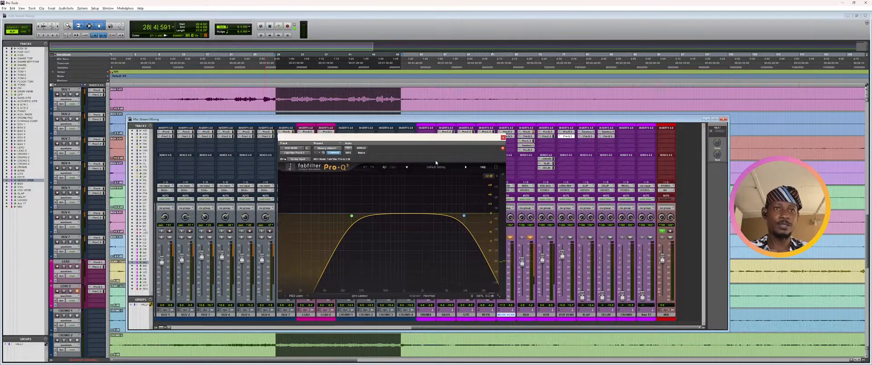
- Nudge the VOX VERB fader up a little and audition the selection with its EQ open
{"action": "left_click_drag", "start_coordinate": [562, 255], "coordinate": [562, 250]}
{"action": "key", "text": "space"}
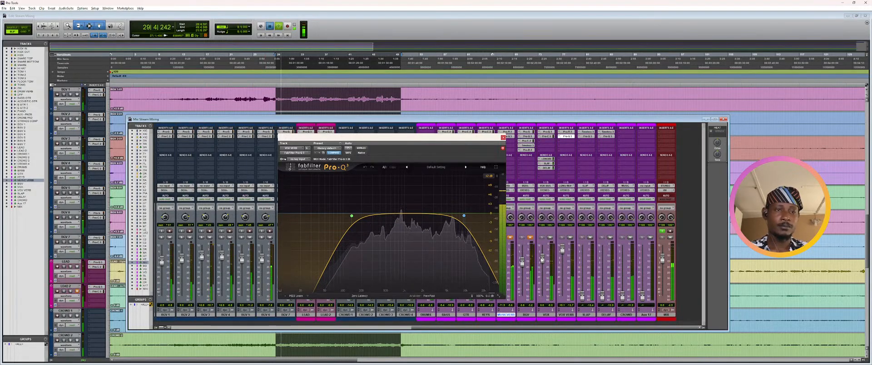
{"action": "key", "text": "space"}
- Pull the VOX fader fully down, raise the VOX VERB fader slightly more, and listen to the selection
{"action": "left_click_drag", "start_coordinate": [542, 261], "coordinate": [541, 306]}
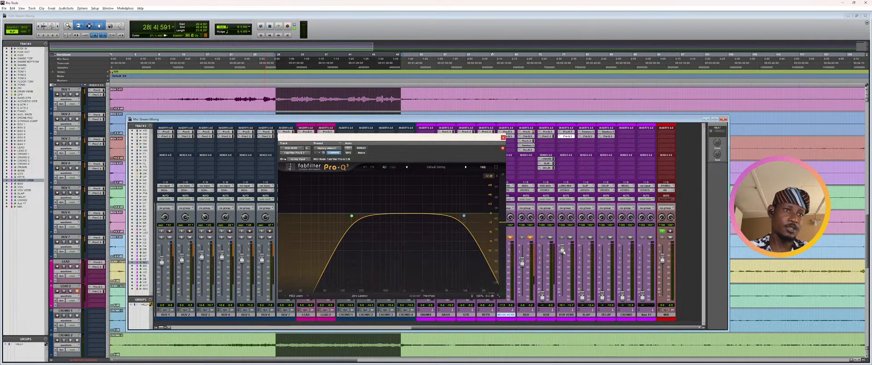
{"action": "left_click_drag", "start_coordinate": [562, 251], "coordinate": [562, 248]}
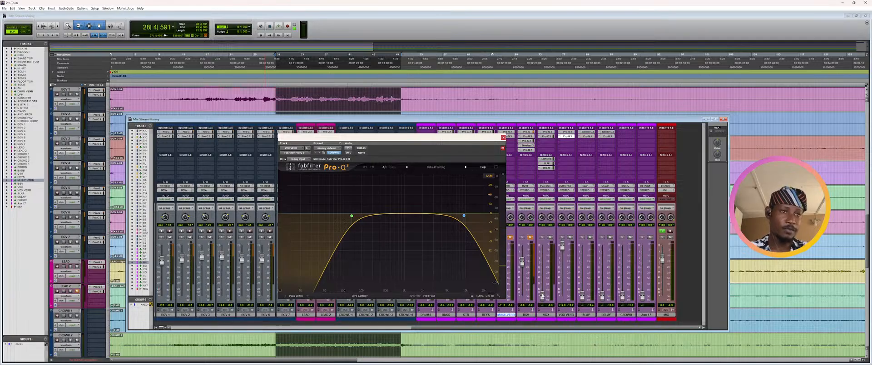
{"action": "key", "text": "space"}
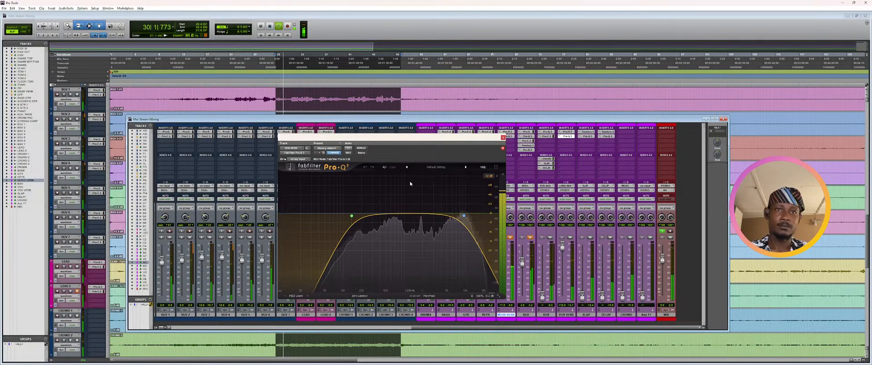
{"action": "key", "text": "space"}
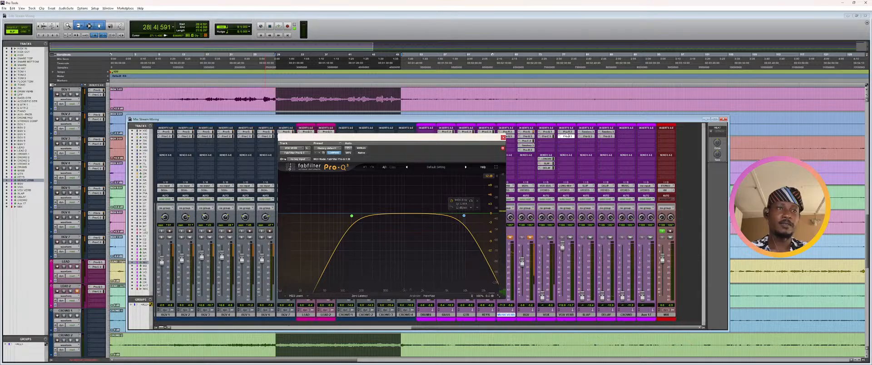
- Open the Pro-R 2 reverb on VOX VERB, check its Mix setting, and move its window clear of the purple bus tracks
{"action": "left_click", "coordinate": [567, 131]}
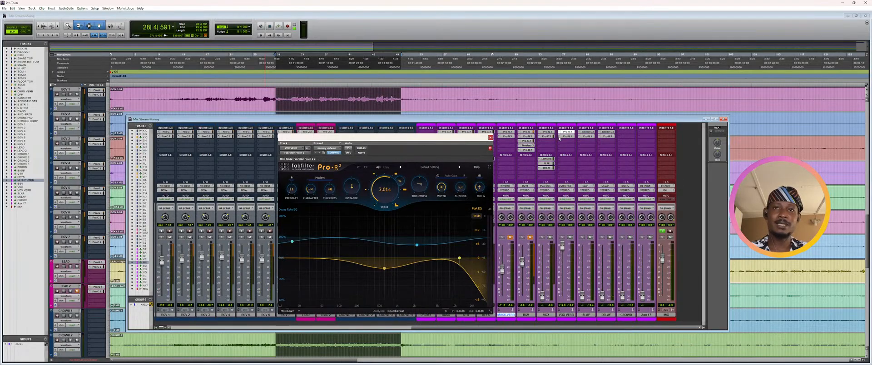
{"action": "mouse_move", "coordinate": [477, 190]}
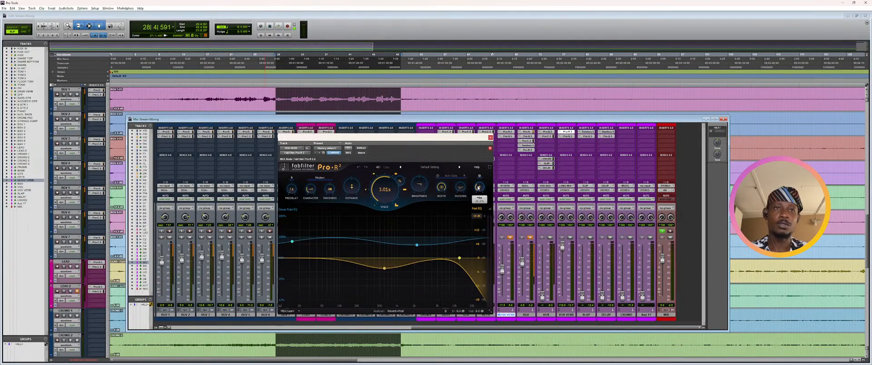
{"action": "left_click_drag", "start_coordinate": [478, 186], "coordinate": [400, 134]}
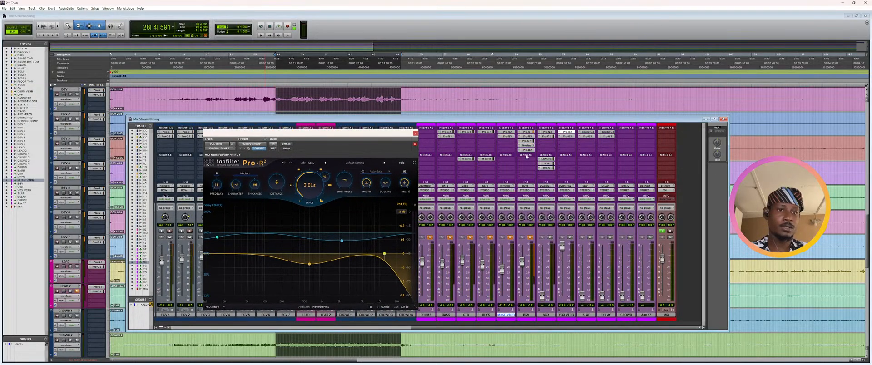
- Check the Mix setting of the Pro-R 2 reverb on the MUSIC VERB track and close the plug-in
{"action": "left_click", "coordinate": [507, 132]}
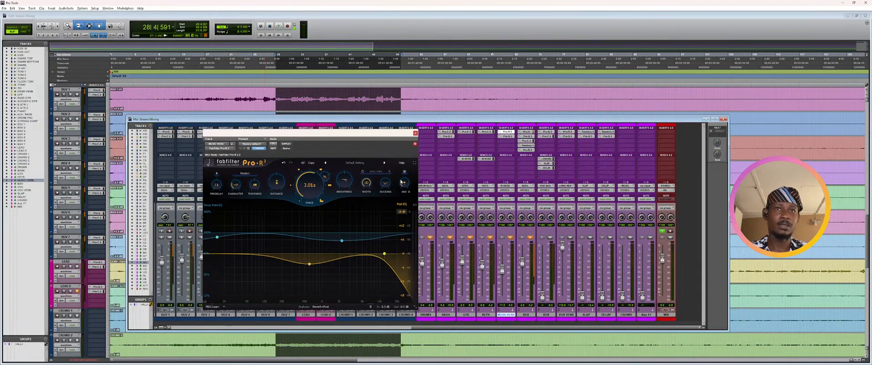
{"action": "mouse_move", "coordinate": [404, 188]}
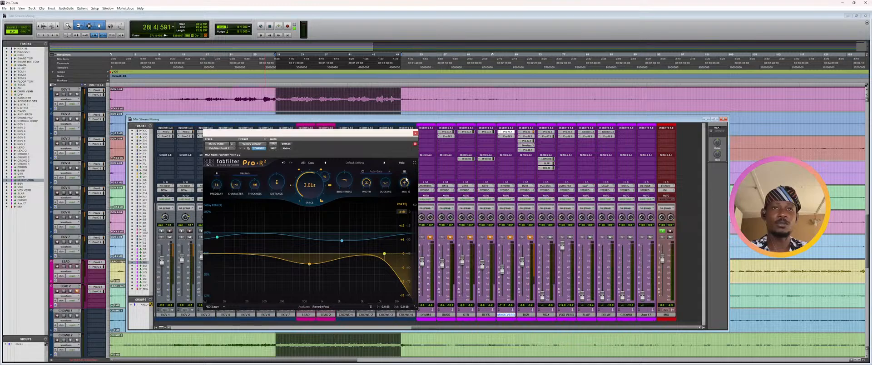
{"action": "left_click", "coordinate": [415, 134]}
- Open the Pro-Q EQ on VOX VERB and, after listening, add a broad bell cut on the upper part of its curve
{"action": "left_click", "coordinate": [567, 132]}
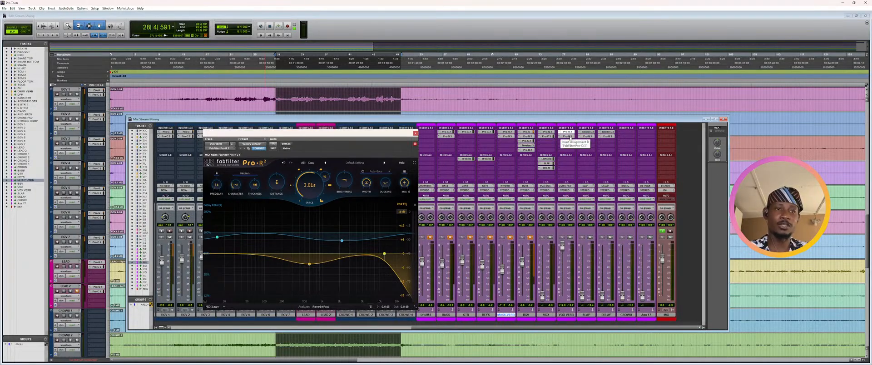
{"action": "key", "text": "space"}
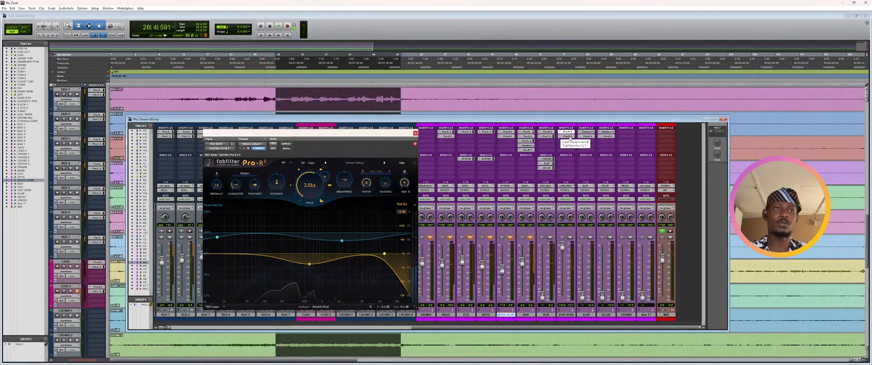
{"action": "left_click", "coordinate": [567, 136]}
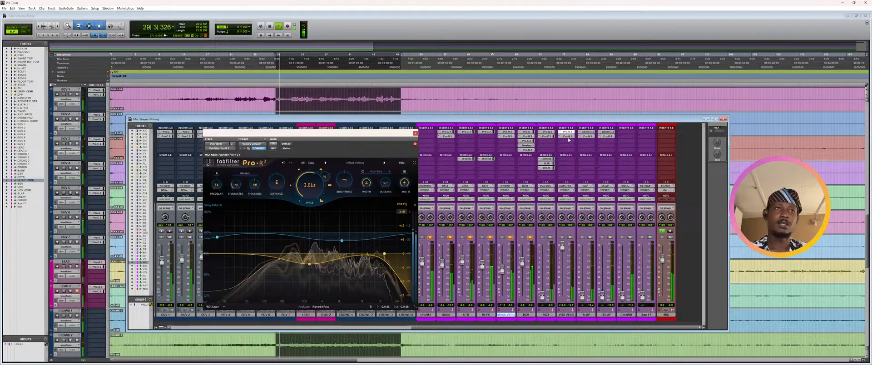
{"action": "left_click_drag", "start_coordinate": [318, 133], "coordinate": [480, 136]}
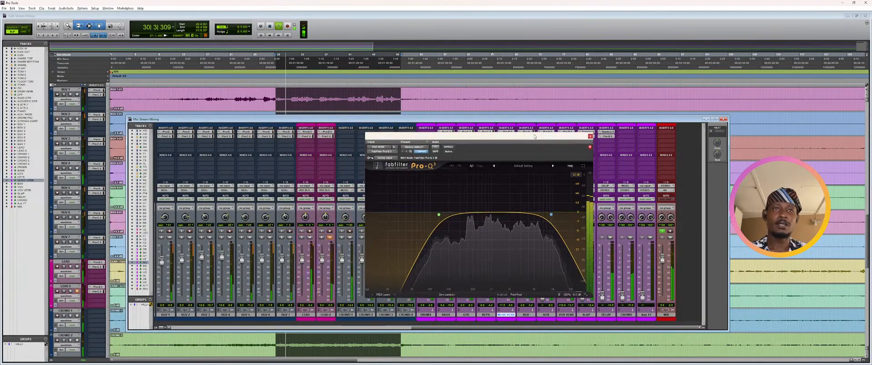
{"action": "left_click_drag", "start_coordinate": [527, 213], "coordinate": [532, 233]}
{"action": "key", "text": "space"}
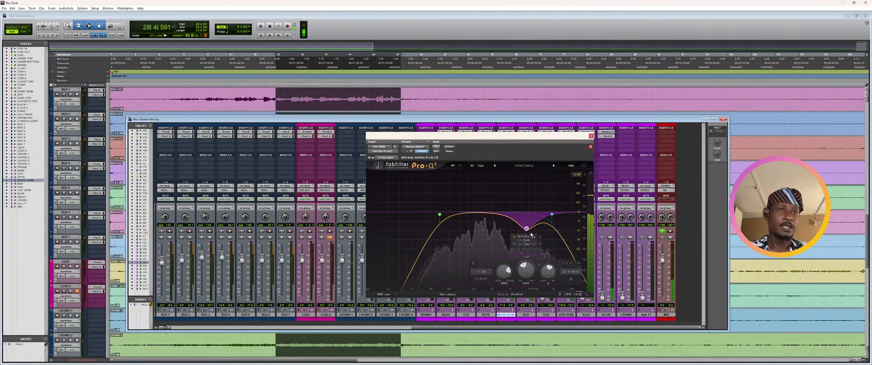
{"action": "scroll", "coordinate": [529, 230], "scroll_direction": "down", "scroll_amount": 6}
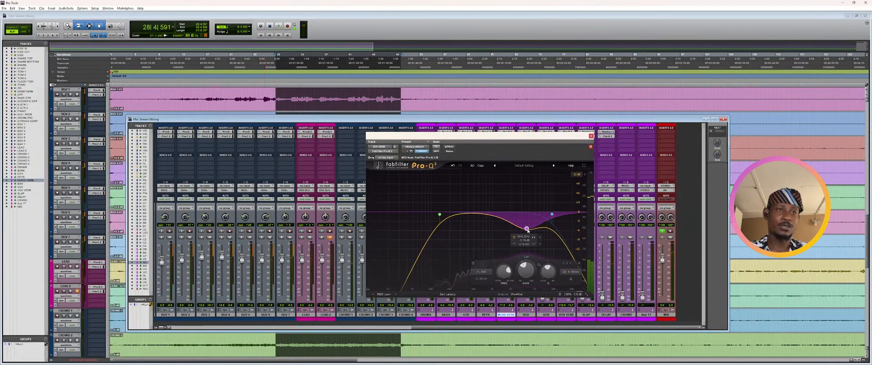
{"action": "left_click_drag", "start_coordinate": [528, 231], "coordinate": [530, 237]}
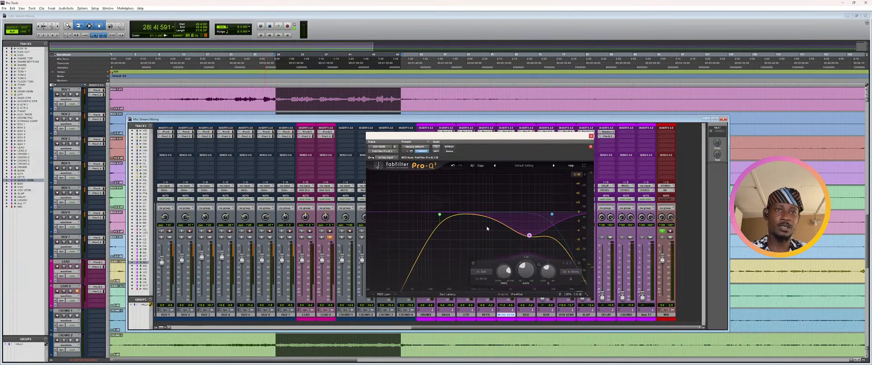
- Play the selection while raising the VOX VERB low-cut frequency slightly and shifting the bell cut a little higher in frequency
{"action": "key", "text": "space"}
{"action": "left_click_drag", "start_coordinate": [440, 214], "coordinate": [446, 215]}
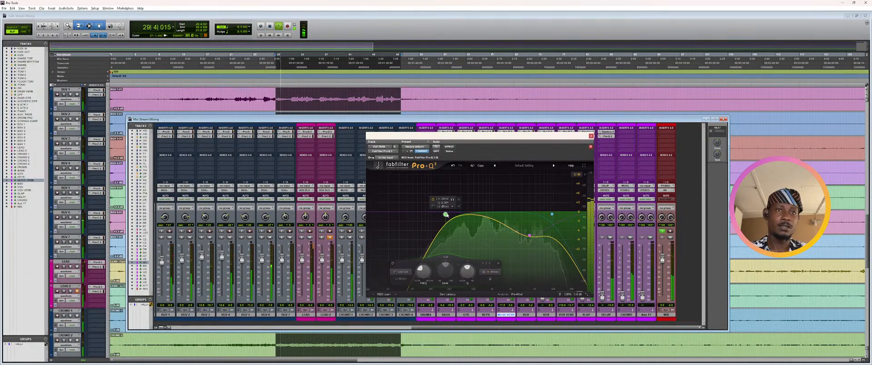
{"action": "left_click_drag", "start_coordinate": [530, 235], "coordinate": [539, 236]}
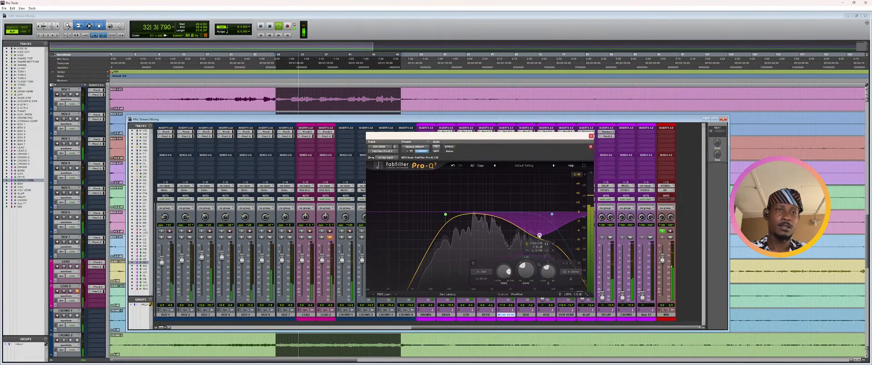
- Close the EQ, stop playback, and check the Pro-R 2 reverb on VOX VERB before closing it as well
{"action": "left_click", "coordinate": [591, 136]}
{"action": "key", "text": "space"}
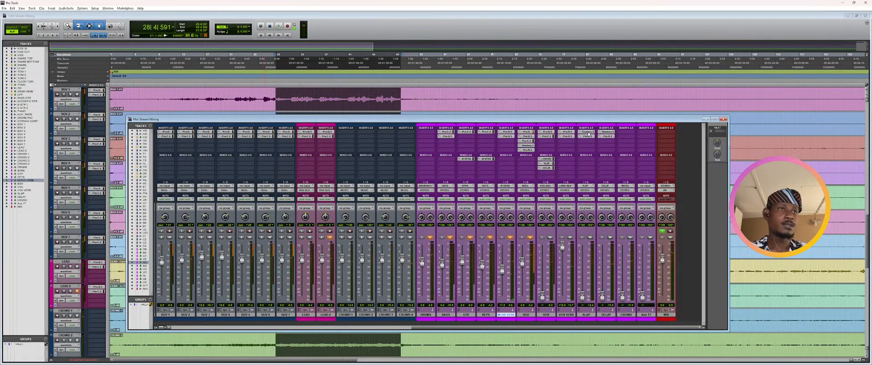
{"action": "left_click", "coordinate": [572, 132]}
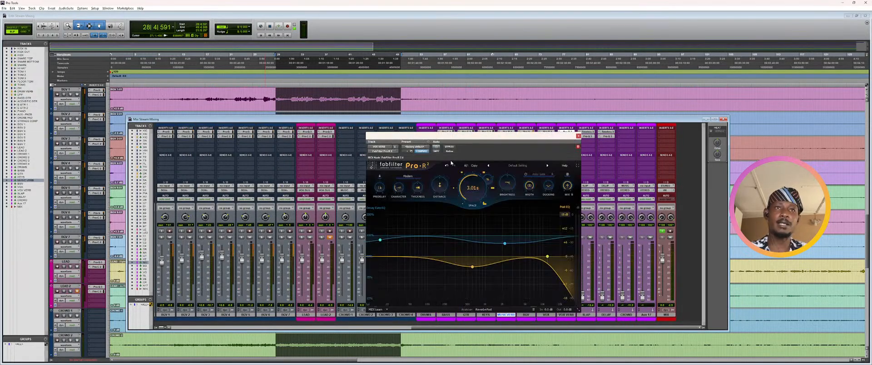
{"action": "left_click", "coordinate": [579, 136]}
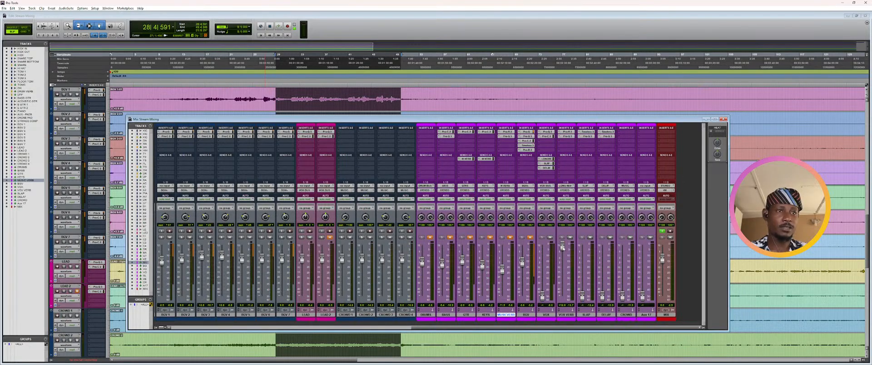
- Raise the VOX fader with VOX VERB fully down, and bring the VOX VERB fader up during playback to blend the reverb
{"action": "left_click_drag", "start_coordinate": [563, 248], "coordinate": [542, 260]}
{"action": "key", "text": "space"}
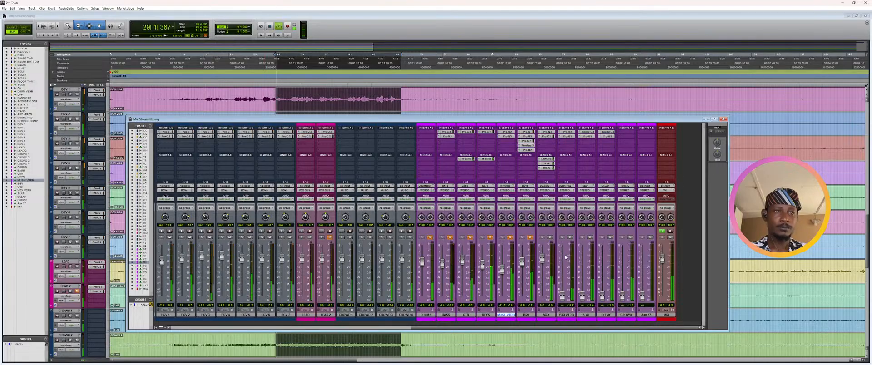
{"action": "left_click_drag", "start_coordinate": [563, 295], "coordinate": [562, 263]}
{"action": "key", "text": "space"}
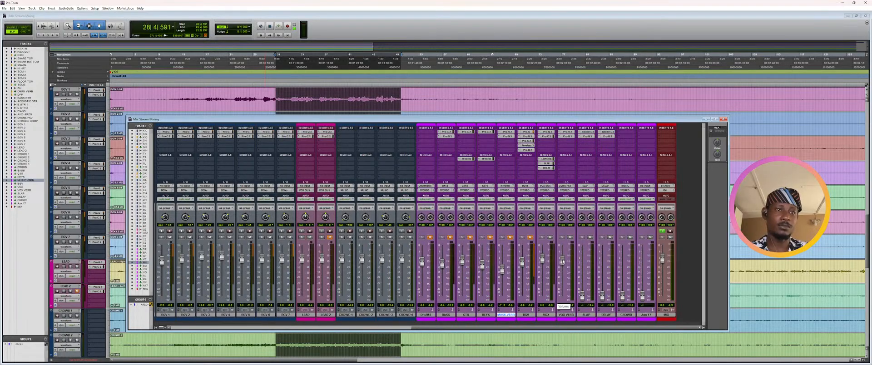
- Pull the VOX VERB fader fully down, raise the SLAP fader to audition the slap delay, and lower SLAP slightly
{"action": "left_click_drag", "start_coordinate": [563, 262], "coordinate": [582, 261]}
{"action": "key", "text": "space"}
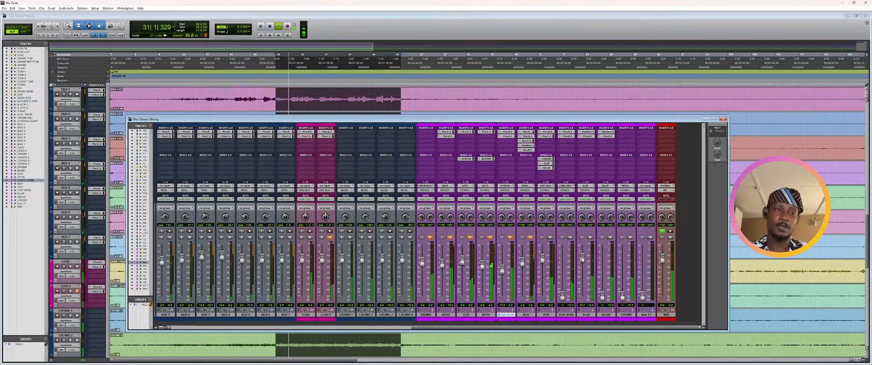
{"action": "key", "text": "space"}
{"action": "left_click_drag", "start_coordinate": [582, 259], "coordinate": [583, 266]}
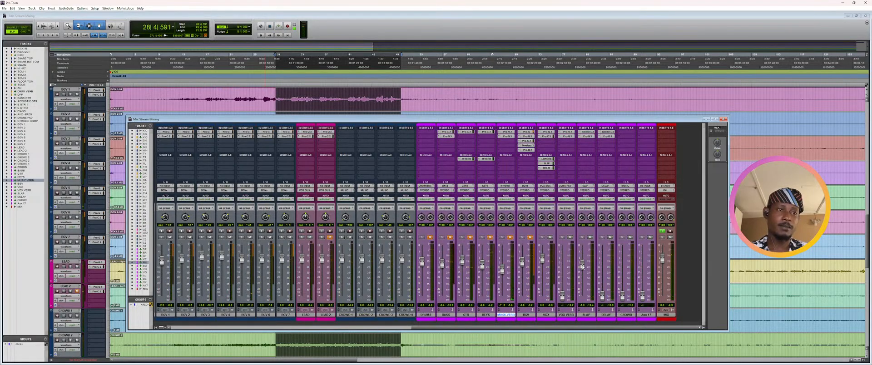
- Bring up the DELAY fader and audition it with the SLAP return, adjusting the SLAP level during playback
{"action": "left_click_drag", "start_coordinate": [602, 293], "coordinate": [603, 255]}
{"action": "key", "text": "space"}
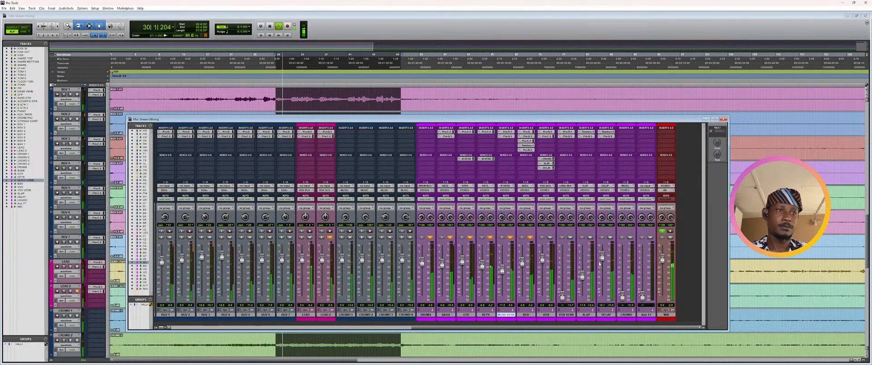
{"action": "left_click_drag", "start_coordinate": [602, 261], "coordinate": [583, 261]}
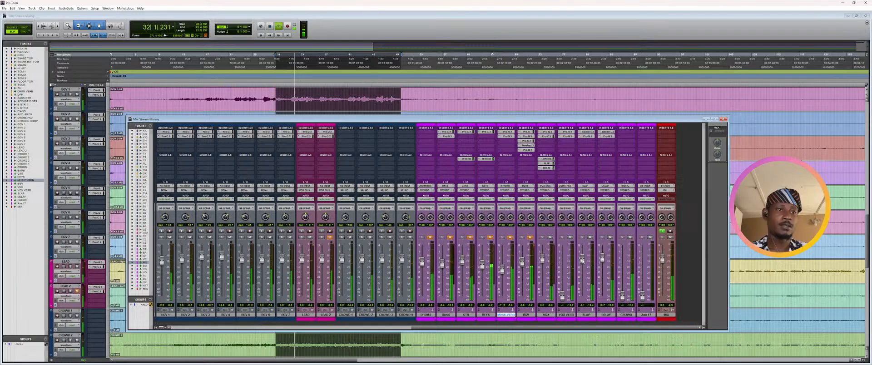
{"action": "key", "text": "space"}
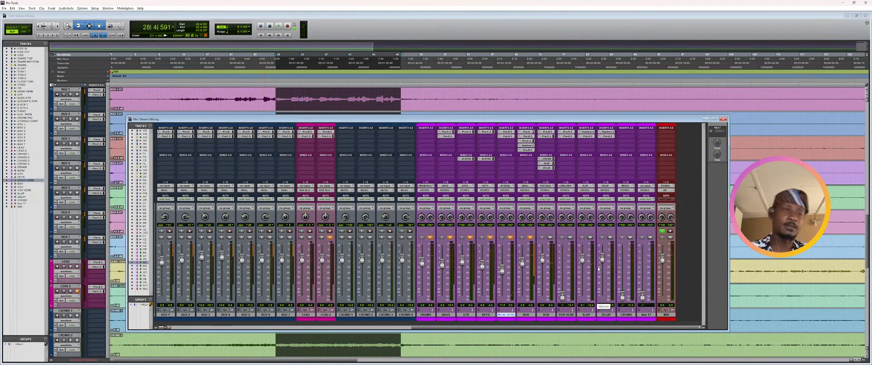
- Pull the SLAP and DELAY faders fully down and raise the CROWD bus fader
{"action": "left_click_drag", "start_coordinate": [582, 260], "coordinate": [600, 274]}
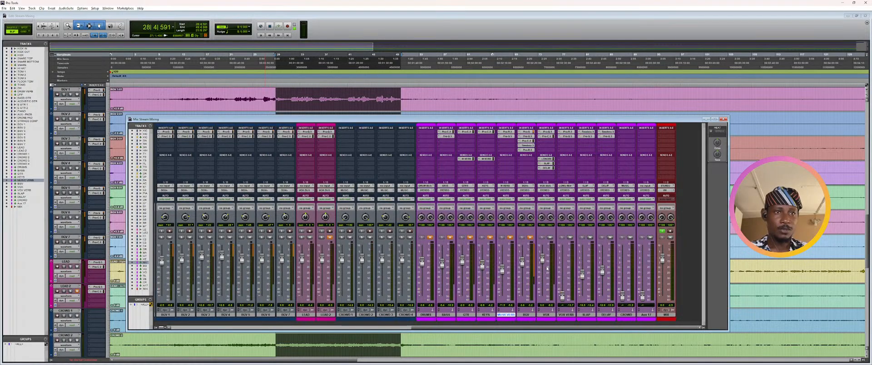
{"action": "left_click_drag", "start_coordinate": [583, 274], "coordinate": [622, 266]}
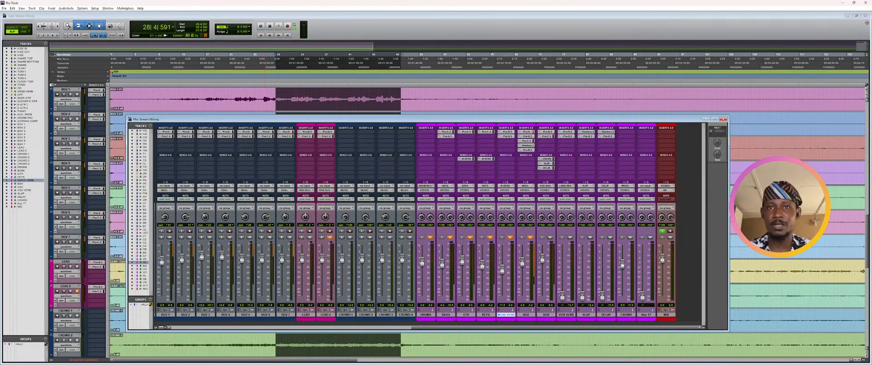
- Solo the CROWD 1 to CROWD 4 tracks and audition the selection, nudging the CROWD bus fader up slightly
{"action": "left_click", "coordinate": [342, 237]}
{"action": "left_click", "coordinate": [361, 237]}
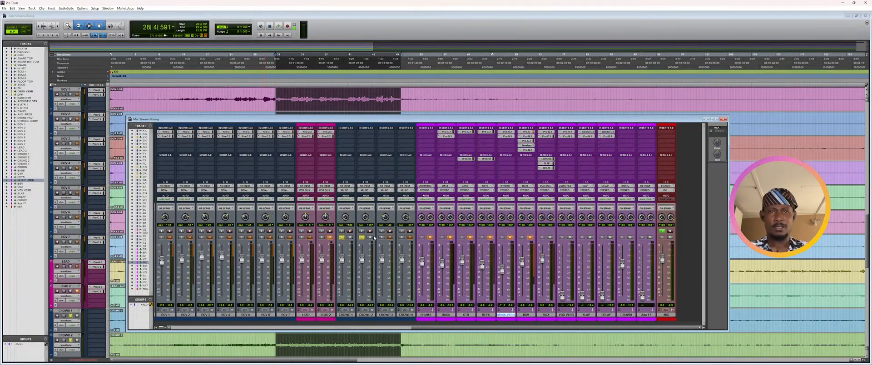
{"action": "left_click", "coordinate": [381, 237]}
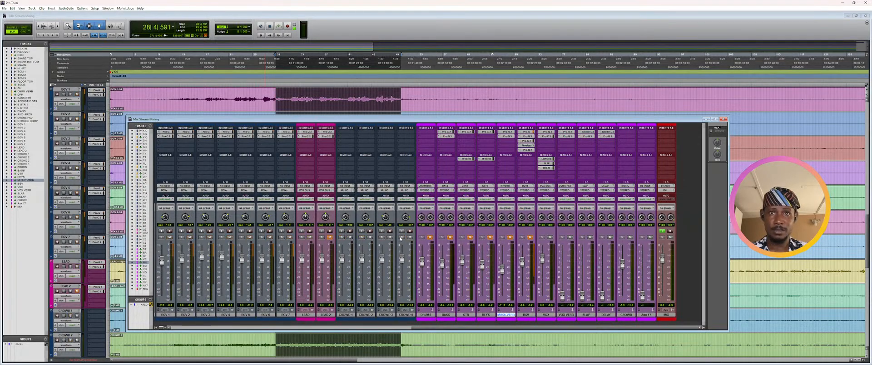
{"action": "left_click_drag", "start_coordinate": [401, 238], "coordinate": [342, 238]}
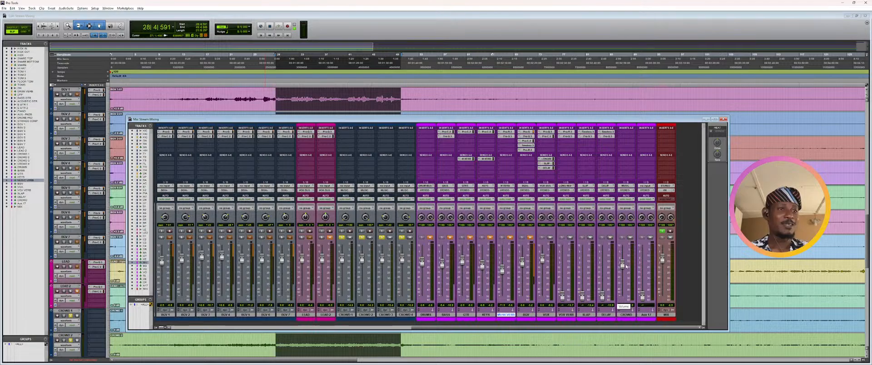
{"action": "key", "text": "space"}
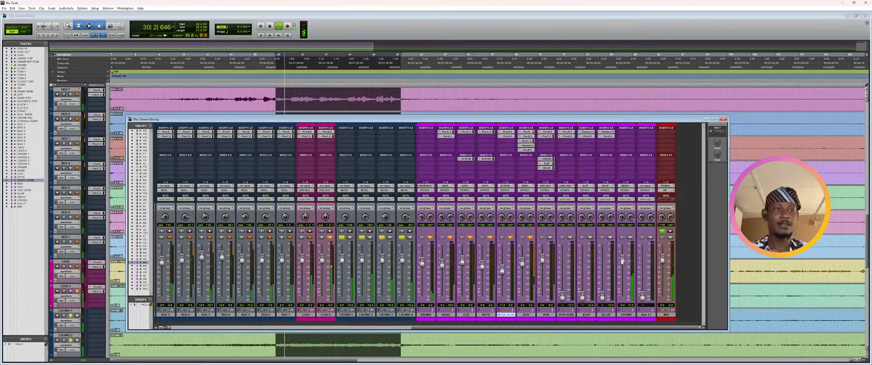
{"action": "key", "text": "space"}
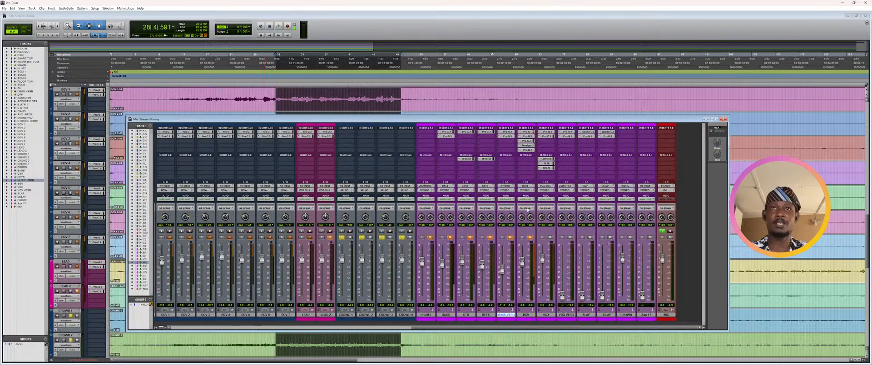
- Examine the vocal and crowd track waveforms around the selection in the Edit window, and return to the Mix window
{"action": "left_click", "coordinate": [375, 21]}
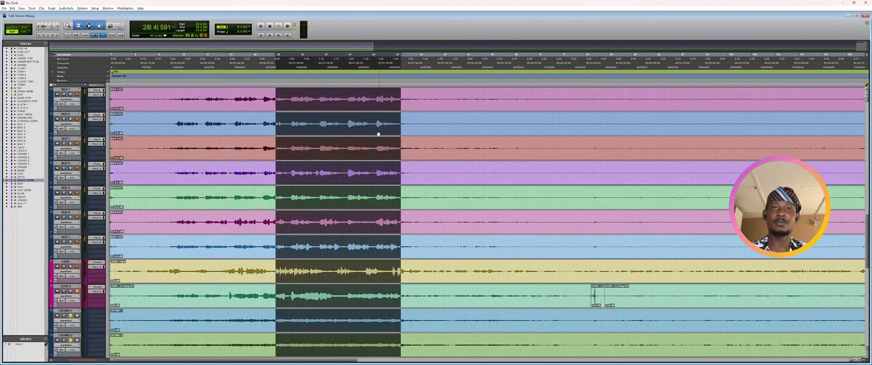
{"action": "scroll", "coordinate": [375, 133], "scroll_direction": "down", "scroll_amount": 3}
{"action": "scroll", "coordinate": [373, 132], "scroll_direction": "up", "scroll_amount": 3}
{"action": "scroll", "coordinate": [379, 124], "scroll_direction": "down", "scroll_amount": 5}
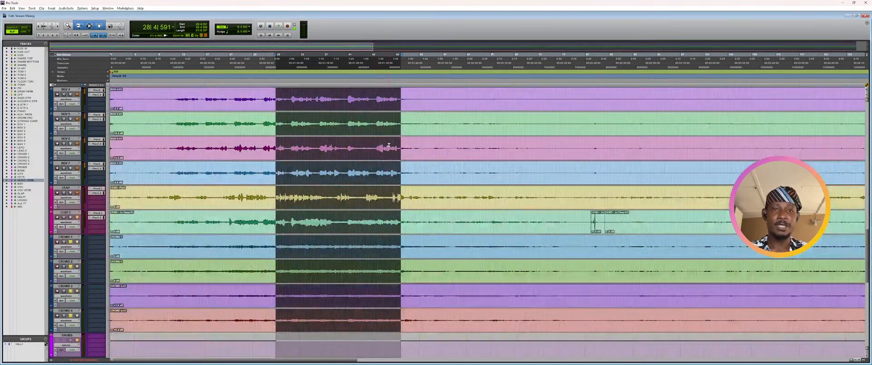
{"action": "scroll", "coordinate": [389, 141], "scroll_direction": "up", "scroll_amount": 3}
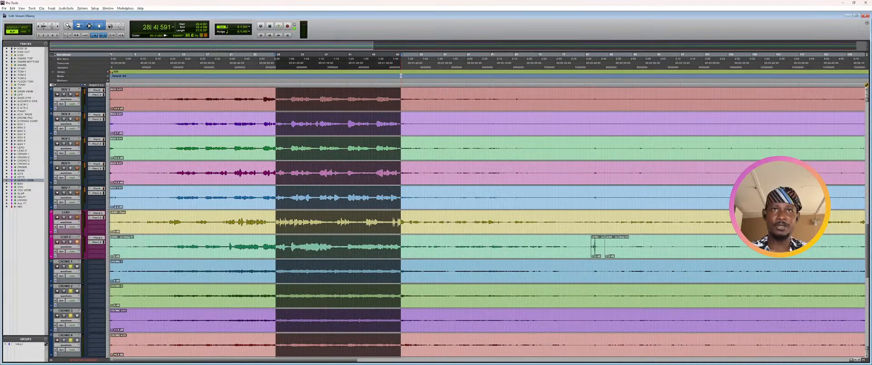
{"action": "scroll", "coordinate": [490, 100], "scroll_direction": "down", "scroll_amount": 3}
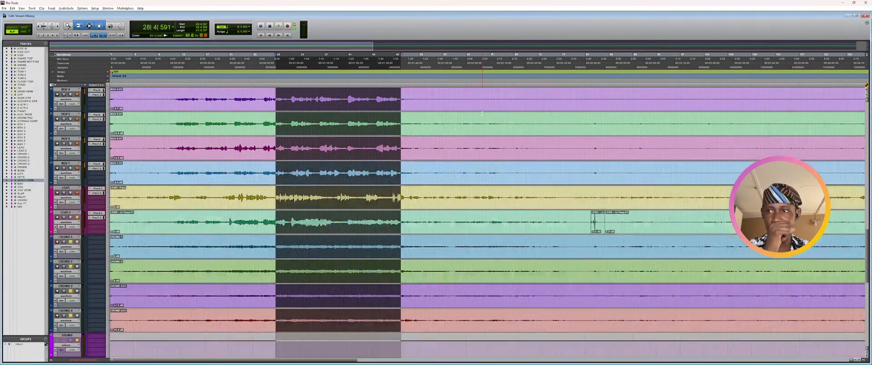
{"action": "scroll", "coordinate": [482, 113], "scroll_direction": "up", "scroll_amount": 1}
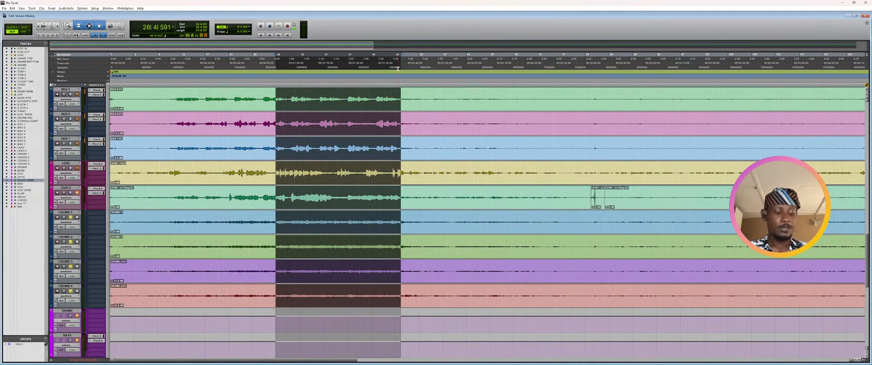
{"action": "key", "text": "ctrl+equal"}
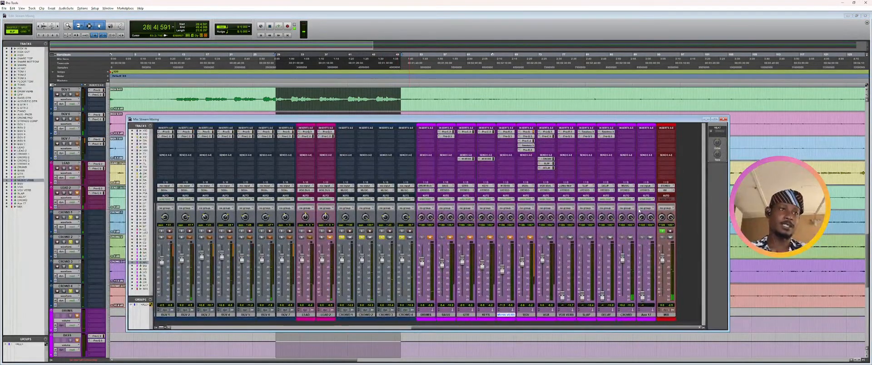
- Listen to the selection again with the crowd tracks soloed and shift the Mix window slightly
{"action": "key", "text": "space"}
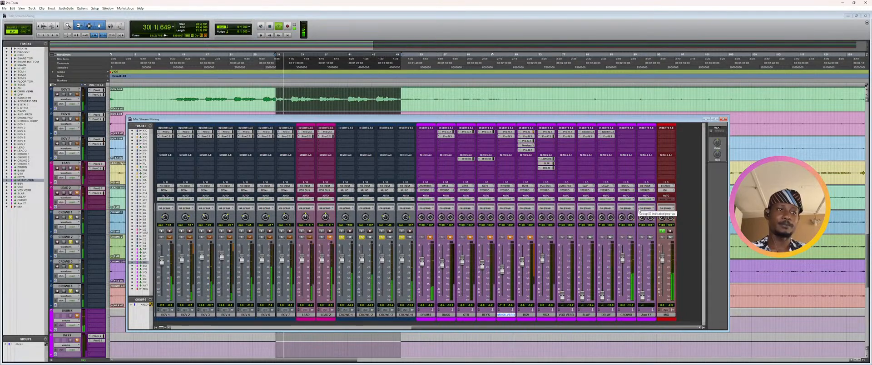
{"action": "key", "text": "space"}
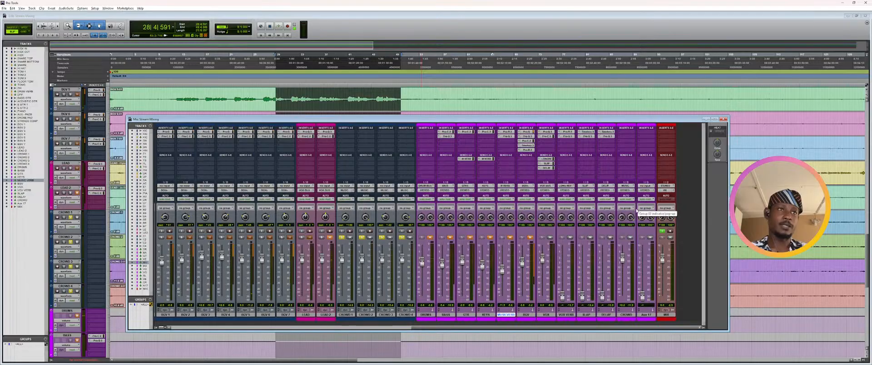
{"action": "left_click_drag", "start_coordinate": [615, 120], "coordinate": [612, 121]}
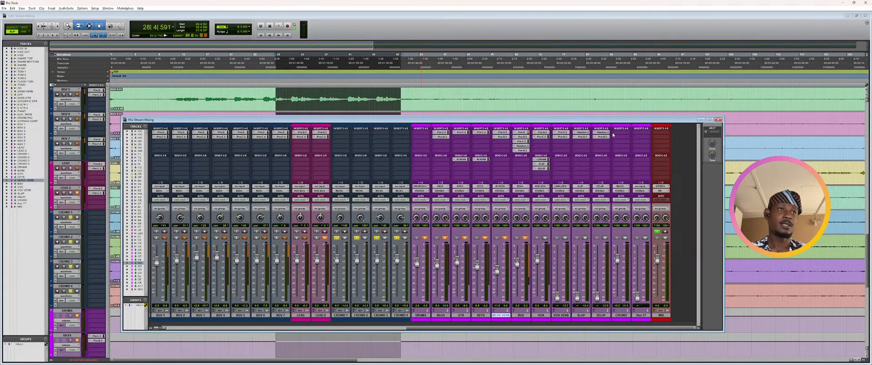
- Insert the stereo FabFilter Pro-Q 3 EQ in the CROWD bus's first insert slot
{"action": "left_click", "coordinate": [615, 132]}
{"action": "mouse_move", "coordinate": [649, 142]}
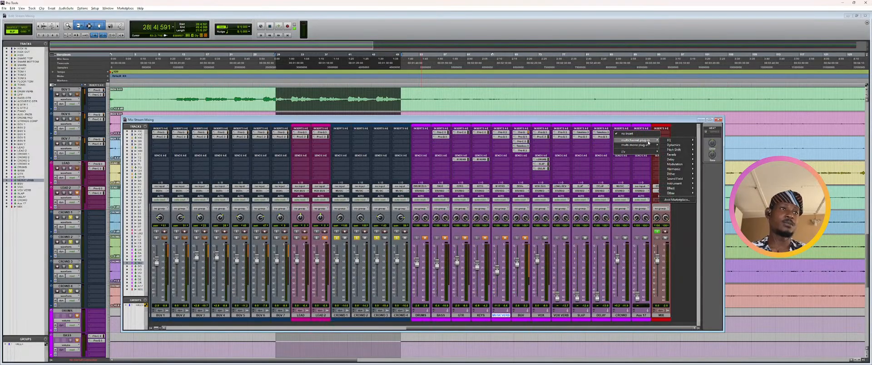
{"action": "mouse_move", "coordinate": [679, 140]}
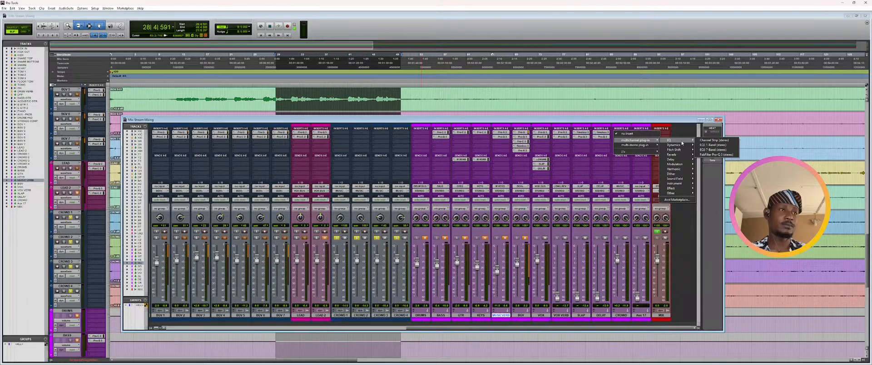
{"action": "left_click", "coordinate": [717, 155]}
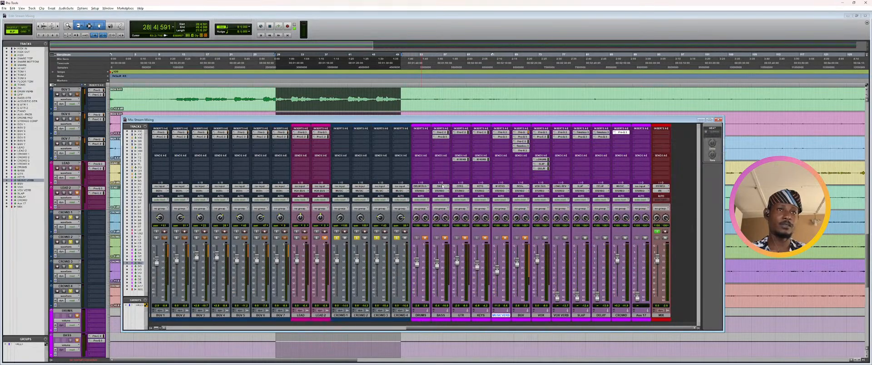
- Shape the CROWD bus EQ with a low cut, a high cut and a shallow bell dip just above the low cut, and audition it
{"action": "left_click_drag", "start_coordinate": [373, 213], "coordinate": [465, 216]}
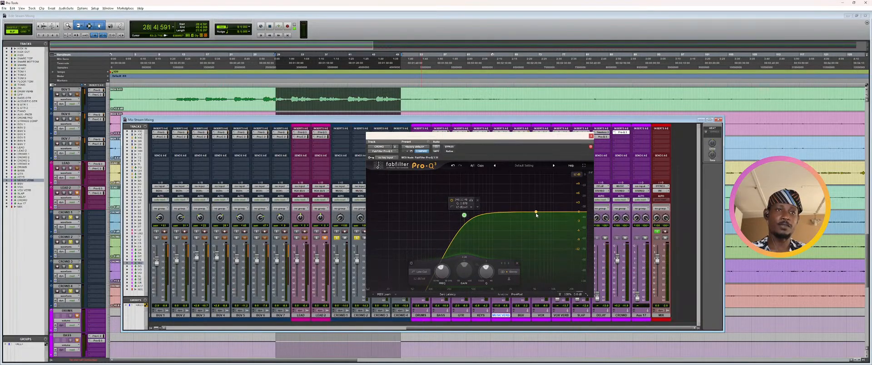
{"action": "left_click", "coordinate": [566, 212]}
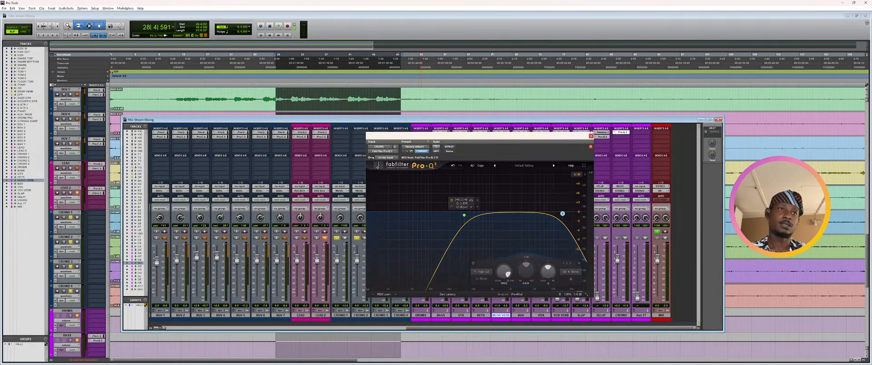
{"action": "left_click", "coordinate": [485, 216]}
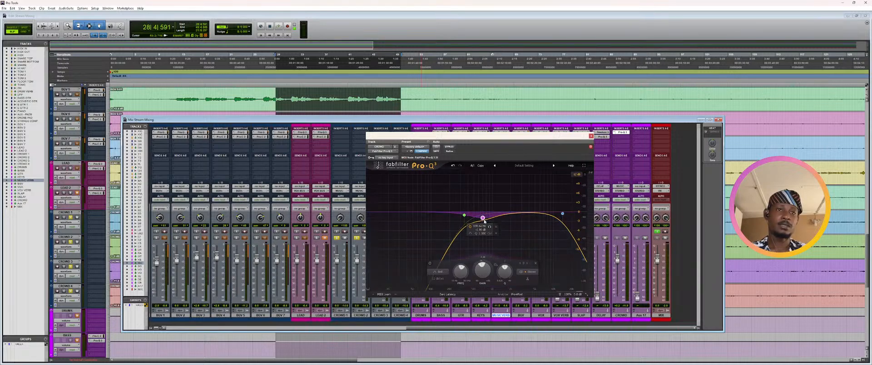
{"action": "key", "text": "space"}
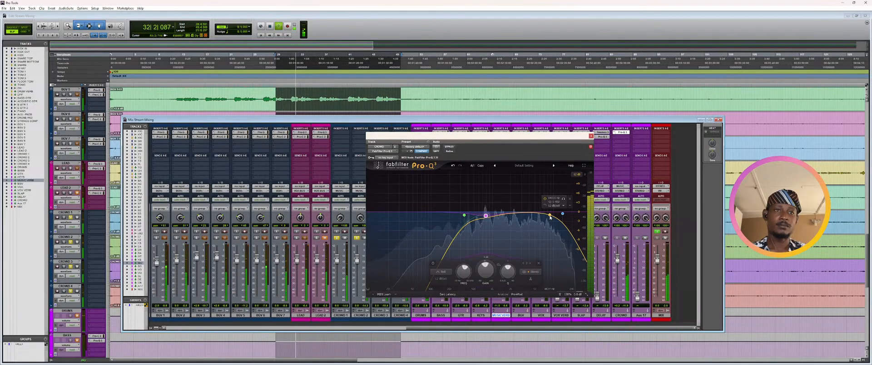
{"action": "key", "text": "space"}
{"action": "left_click", "coordinate": [590, 136]}
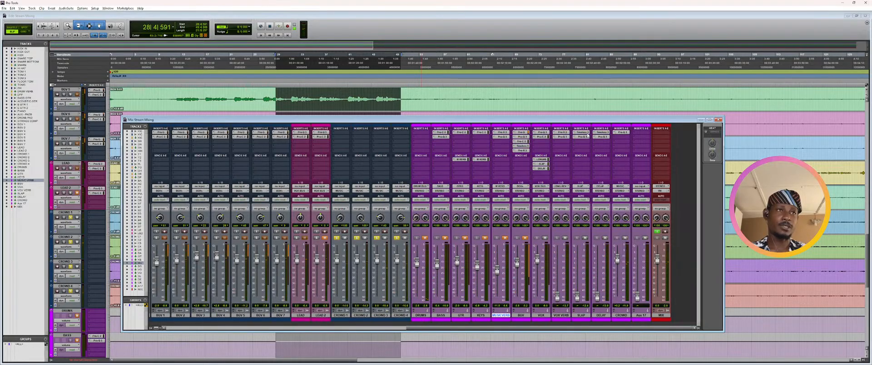
{"action": "key", "text": "ctrl+equal"}
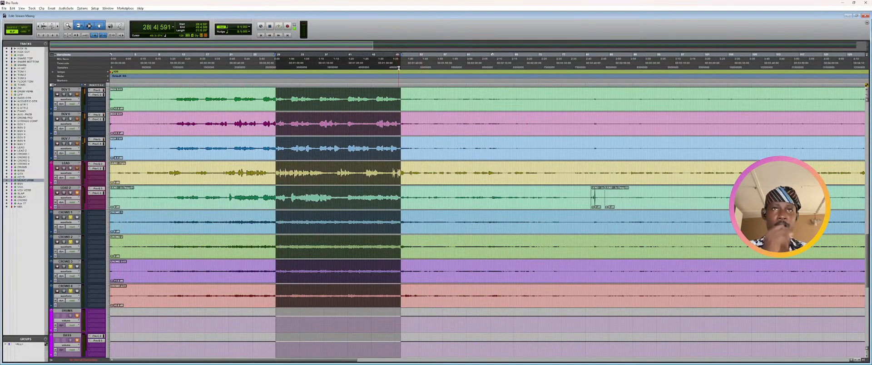
{"action": "key", "text": "ctrl+equal"}
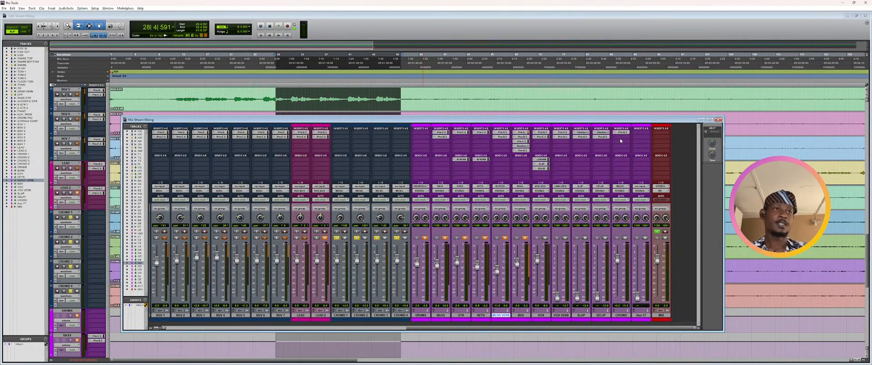
{"action": "left_click", "coordinate": [614, 138]}
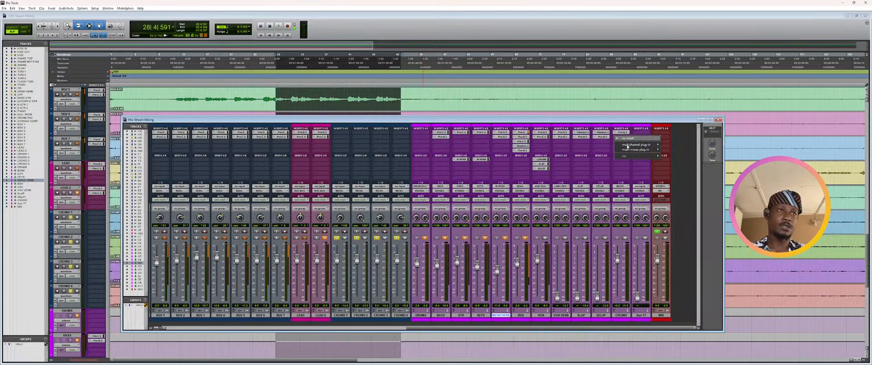
{"action": "mouse_move", "coordinate": [630, 147]}
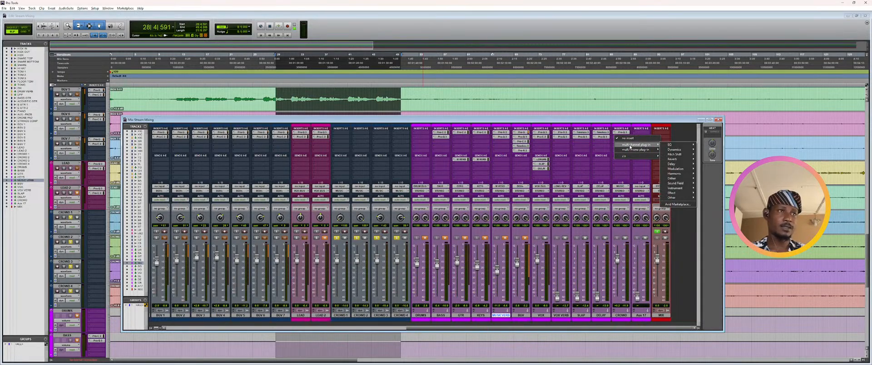
{"action": "left_click", "coordinate": [522, 322]}
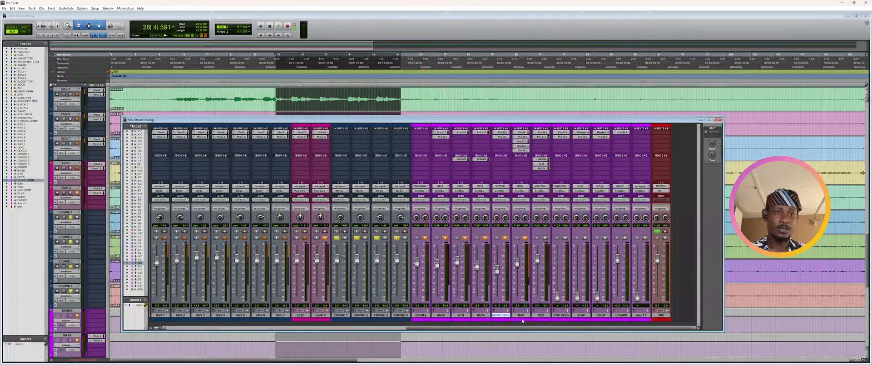
- Recolour the MUSIC VERB track magenta
{"action": "left_click", "coordinate": [521, 316]}
{"action": "double_click", "coordinate": [503, 320]}
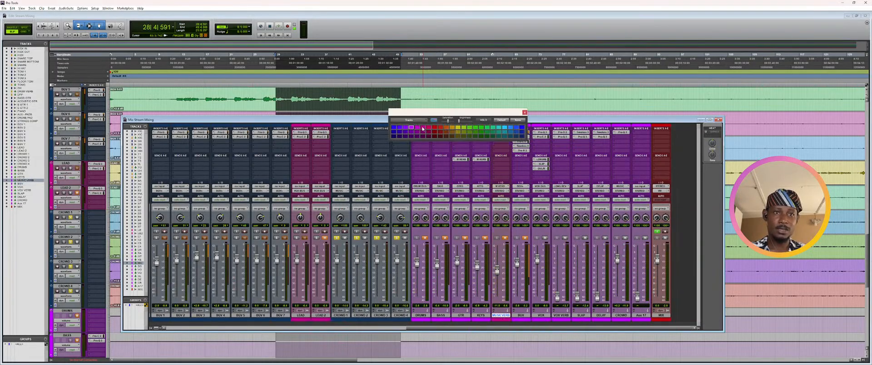
{"action": "left_click", "coordinate": [540, 317]}
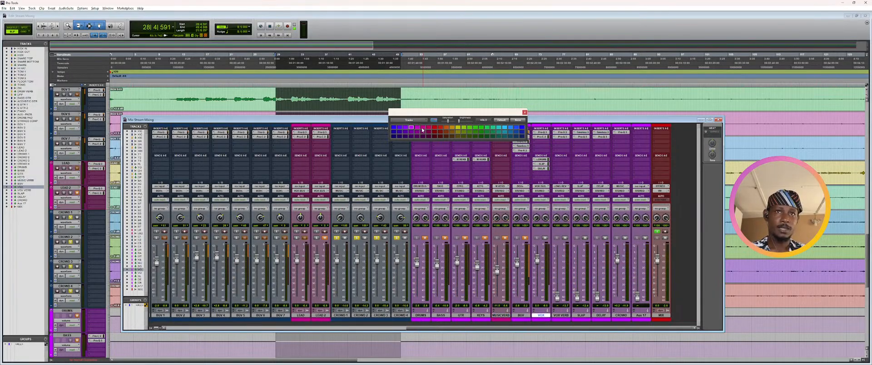
{"action": "left_click", "coordinate": [423, 130]}
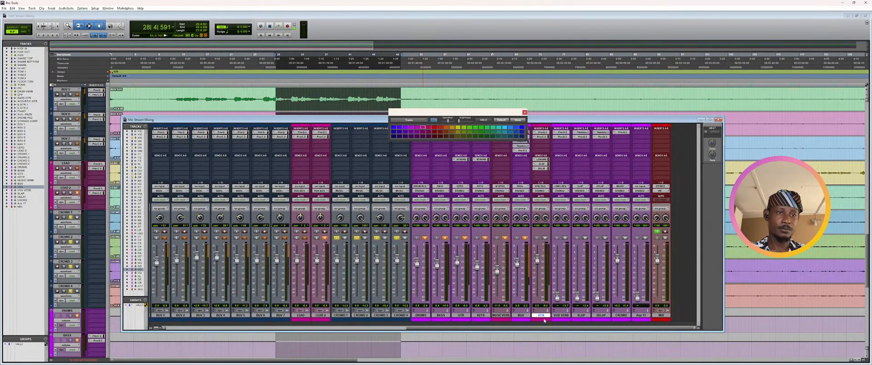
{"action": "left_click", "coordinate": [413, 129]}
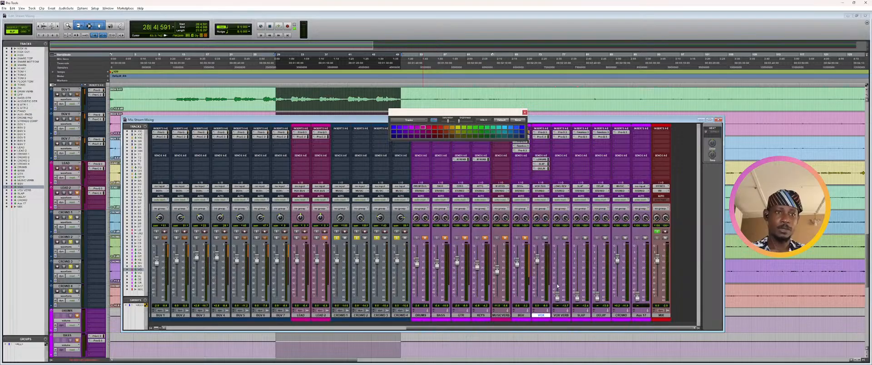
- Recolour the VOX VERB, SLAP and DELAY tracks magenta together and close the color palette
{"action": "left_click", "coordinate": [563, 319]}
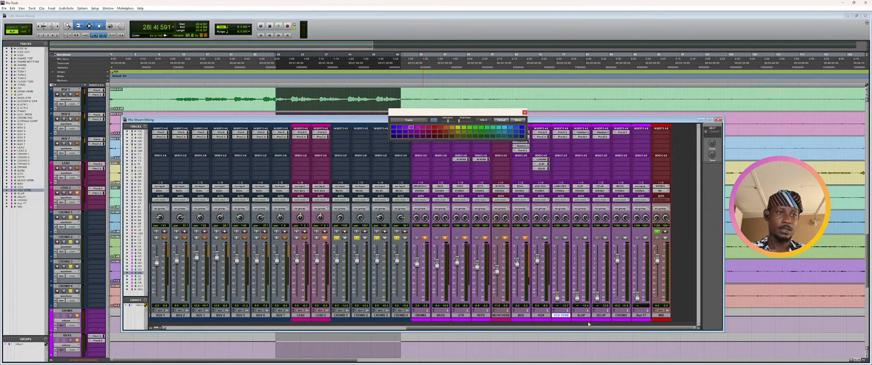
{"action": "left_click", "coordinate": [604, 317], "text": "shift"}
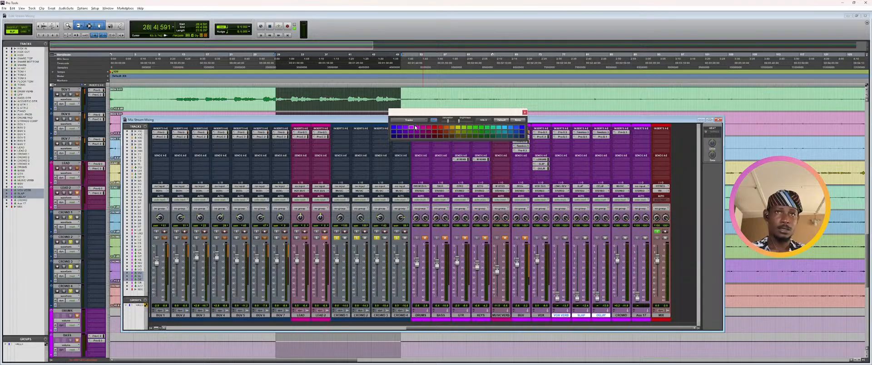
{"action": "left_click", "coordinate": [422, 128]}
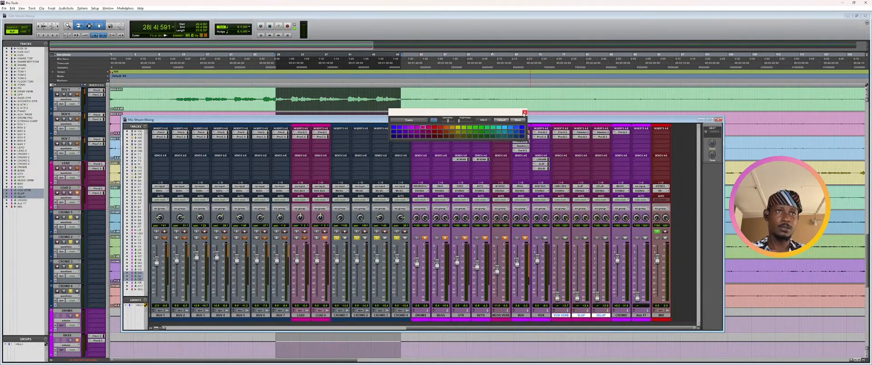
{"action": "left_click", "coordinate": [524, 112]}
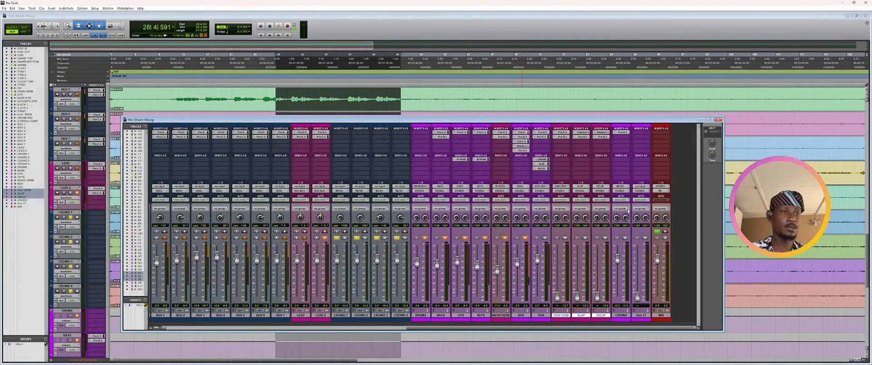
- Recolour the CROWD bus blue-violet and move the Aux 17 track to after the MIX track
{"action": "double_click", "coordinate": [620, 319]}
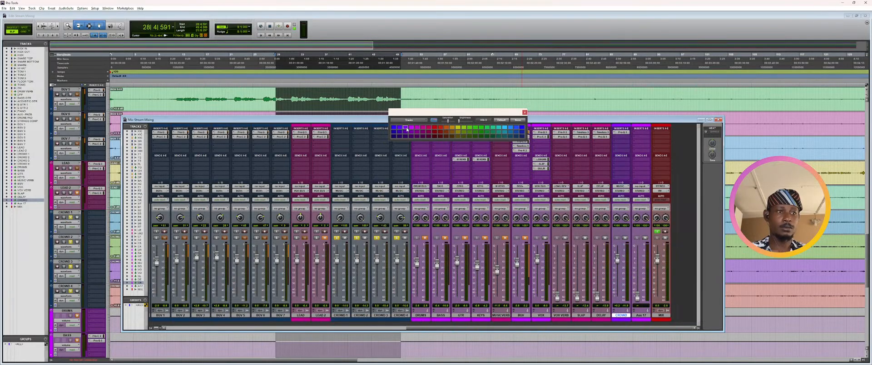
{"action": "left_click", "coordinate": [525, 113]}
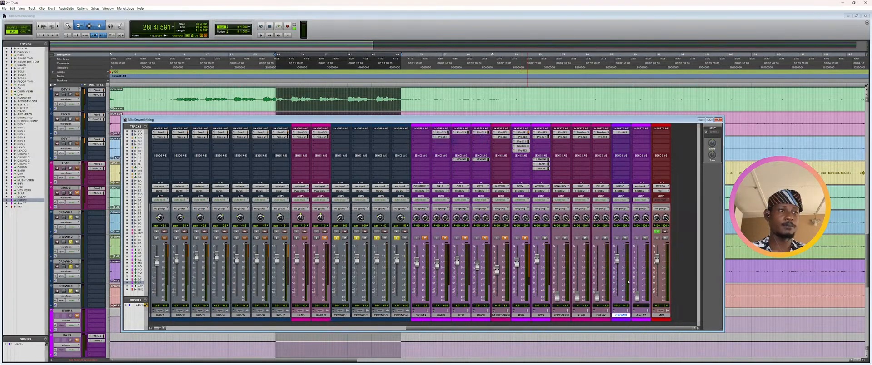
{"action": "left_click", "coordinate": [642, 315]}
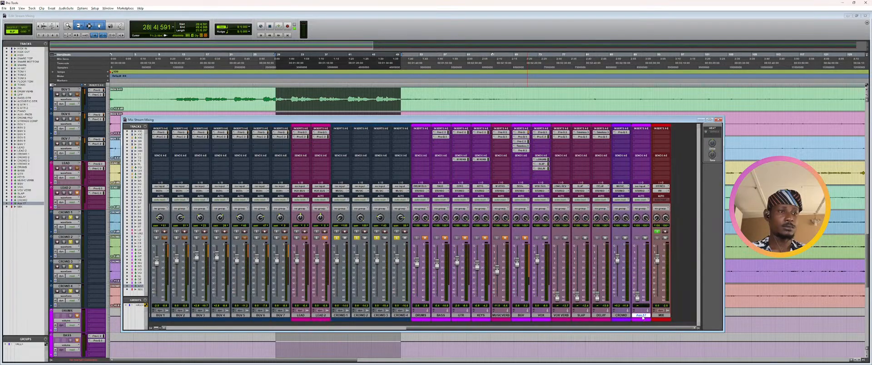
{"action": "left_click_drag", "start_coordinate": [643, 318], "coordinate": [664, 295]}
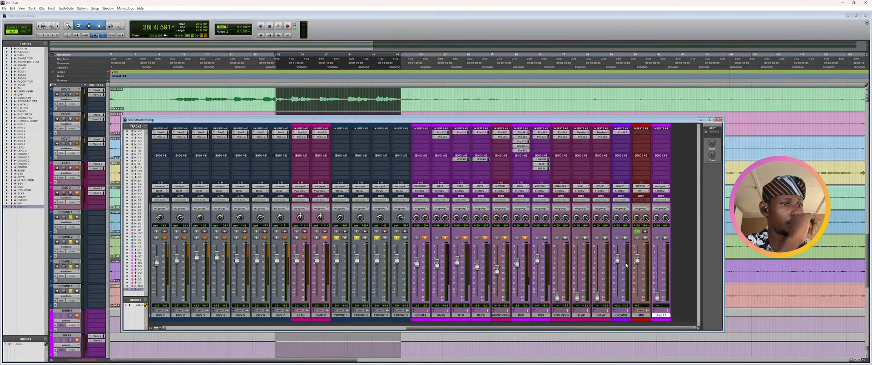
{"action": "left_click", "coordinate": [619, 139]}
{"action": "mouse_move", "coordinate": [653, 145]}
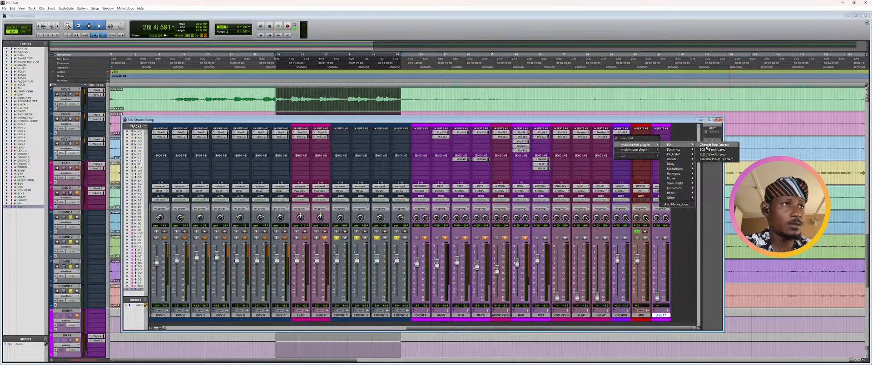
{"action": "left_click", "coordinate": [716, 161]}
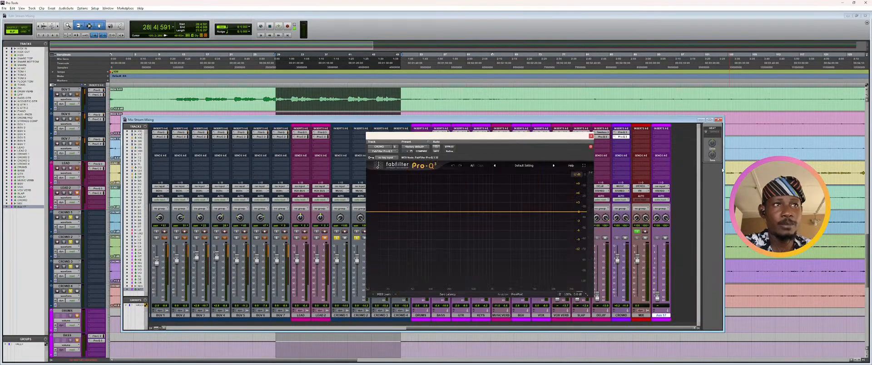
{"action": "left_click", "coordinate": [592, 135]}
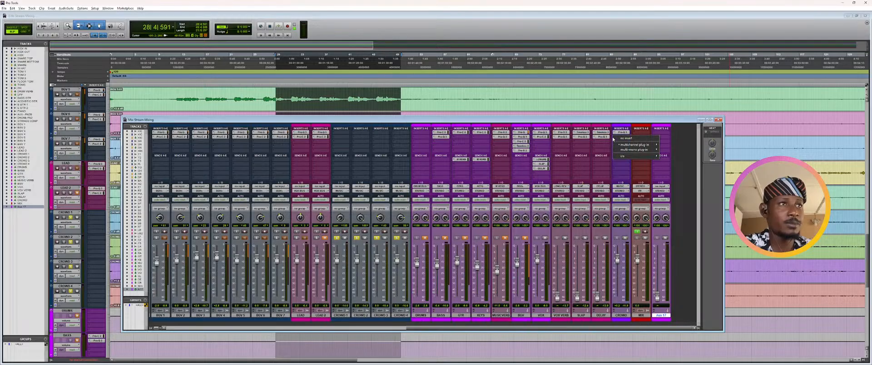
- Load the FabFilter Pro-C 2 compressor in the CROWD bus's second insert slot in place of the duplicate EQ
{"action": "left_click", "coordinate": [620, 137]}
{"action": "mouse_move", "coordinate": [643, 145]}
{"action": "mouse_move", "coordinate": [673, 149]}
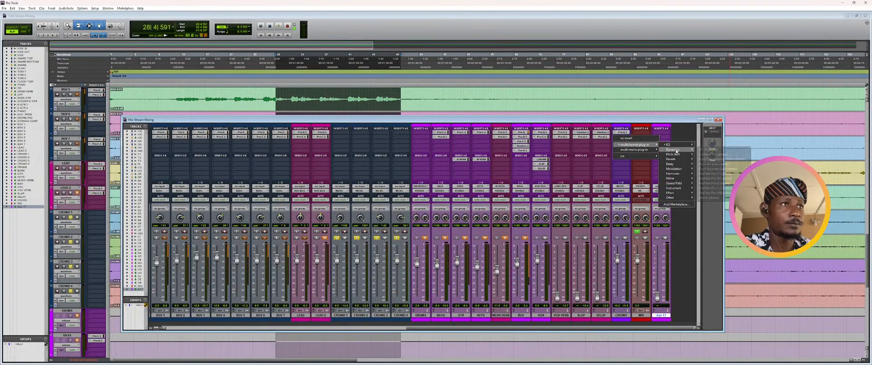
{"action": "left_click", "coordinate": [718, 174]}
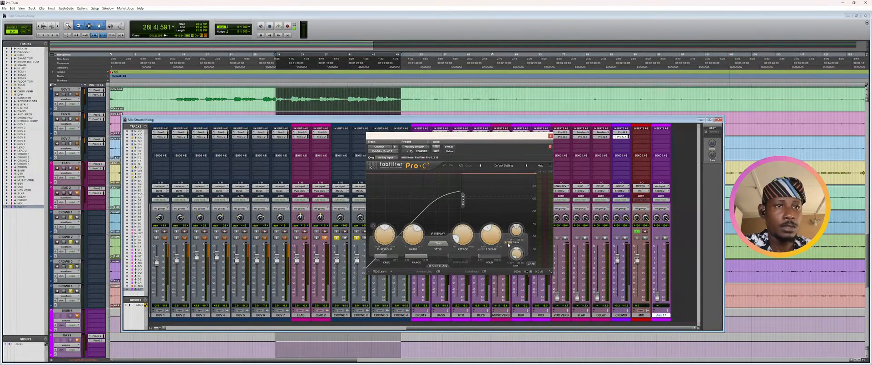
- Raise the CROWD compressor's ratio to maximum, reduce its knee to minimum and audition the result
{"action": "left_click_drag", "start_coordinate": [416, 229], "coordinate": [423, 282]}
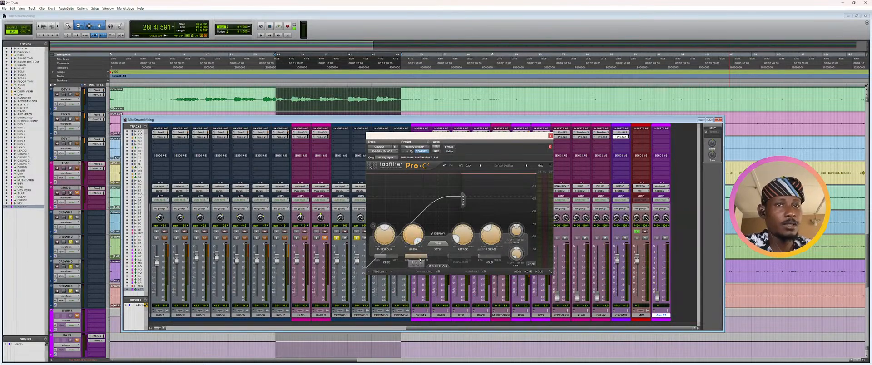
{"action": "mouse_move", "coordinate": [384, 232]}
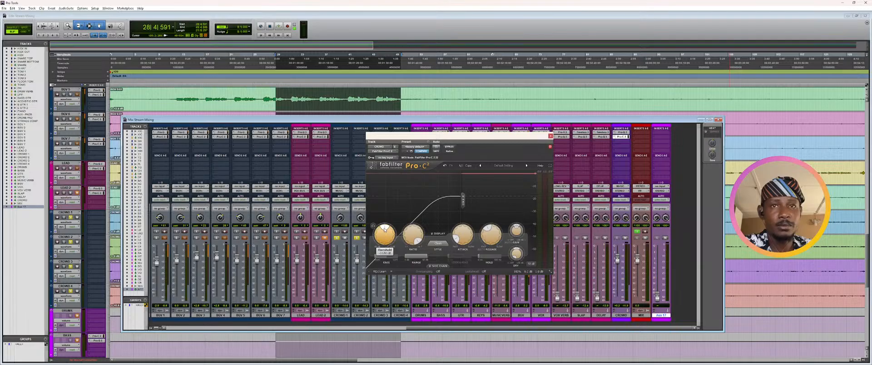
{"action": "mouse_move", "coordinate": [372, 257]}
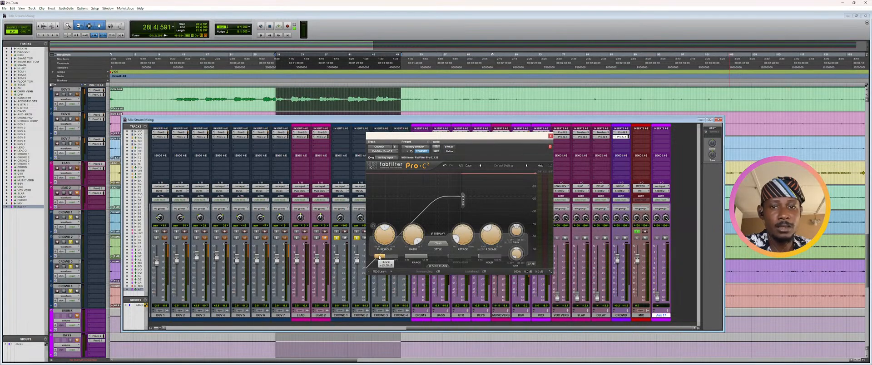
{"action": "left_click_drag", "start_coordinate": [371, 259], "coordinate": [365, 259]}
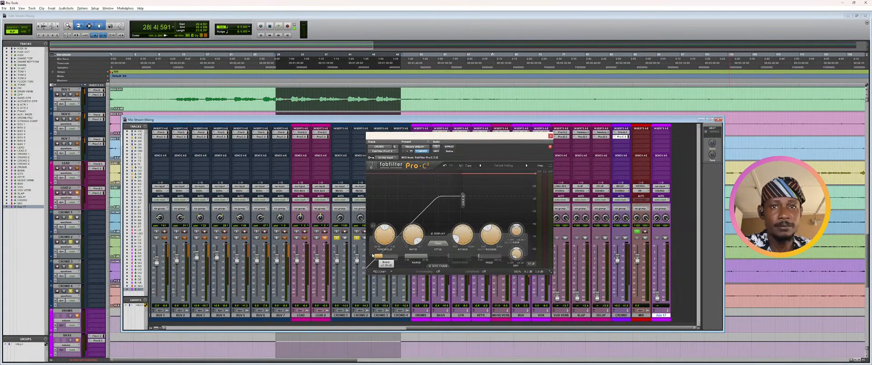
{"action": "key", "text": "space"}
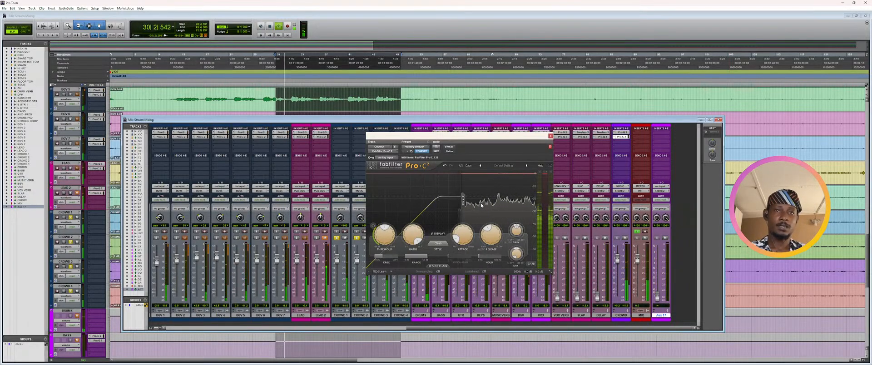
{"action": "key", "text": "space"}
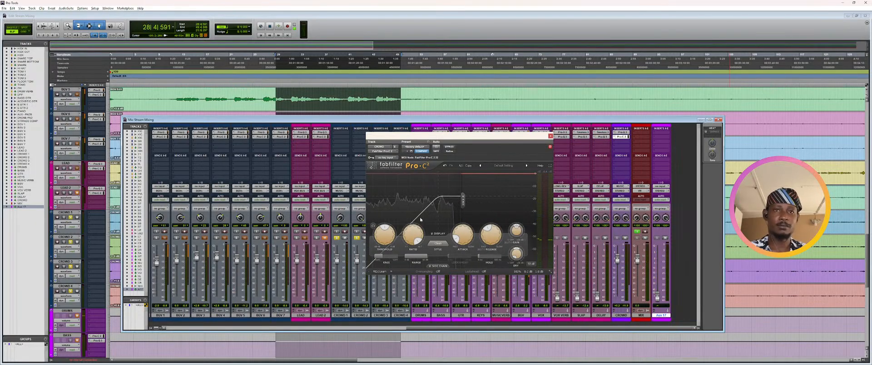
- Lower the CROWD compressor's threshold in stages while auditioning the selected passage, until it clamps down on the crowd peaks
{"action": "mouse_move", "coordinate": [395, 234]}
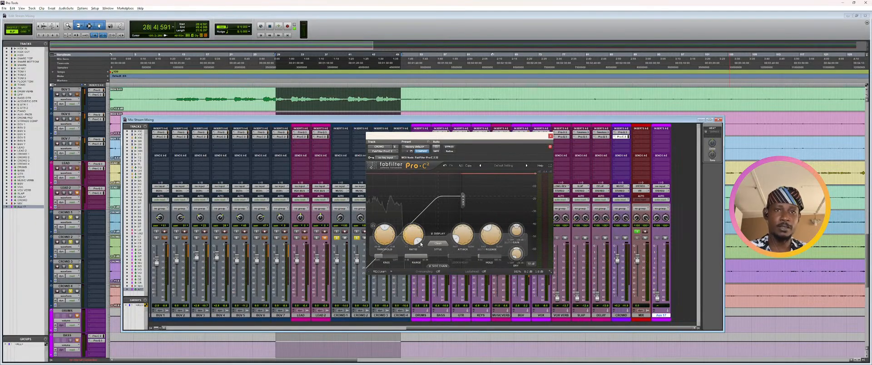
{"action": "scroll", "coordinate": [385, 228], "scroll_direction": "down", "scroll_amount": 5}
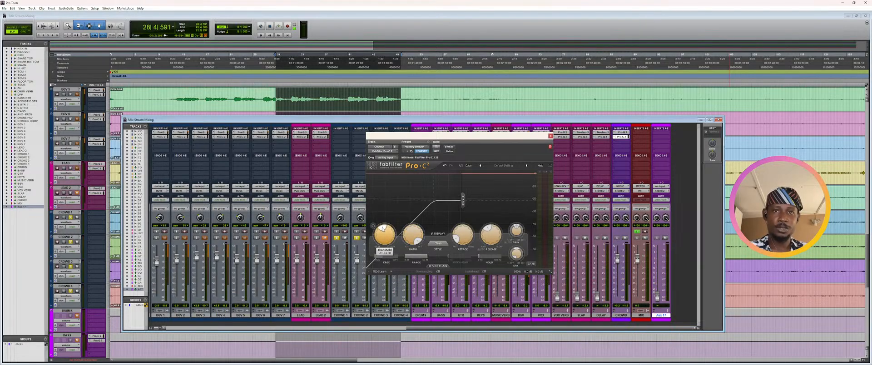
{"action": "key", "text": "space"}
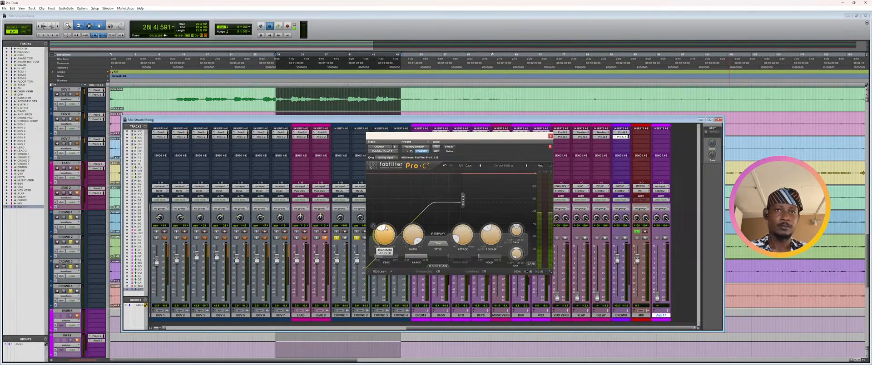
{"action": "scroll", "coordinate": [384, 228], "scroll_direction": "down", "scroll_amount": 2}
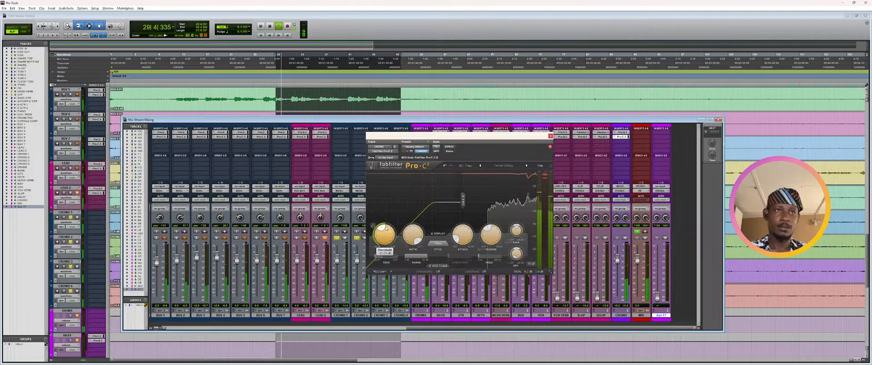
{"action": "left_click_drag", "start_coordinate": [382, 229], "coordinate": [380, 231]}
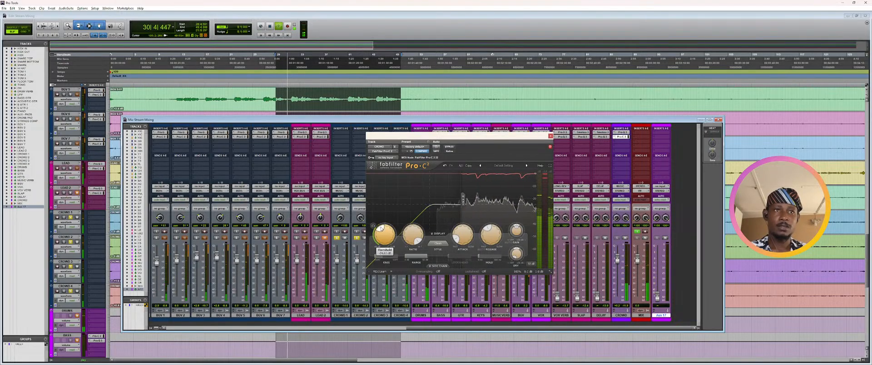
{"action": "key", "text": "space"}
{"action": "key", "text": "space"}
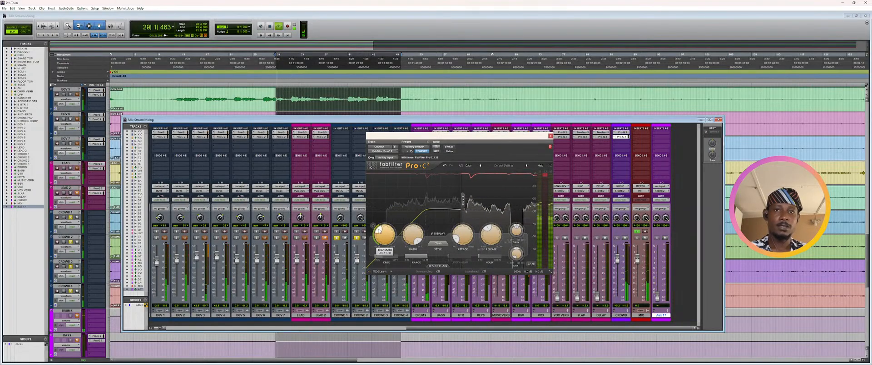
{"action": "scroll", "coordinate": [379, 228], "scroll_direction": "down", "scroll_amount": 2}
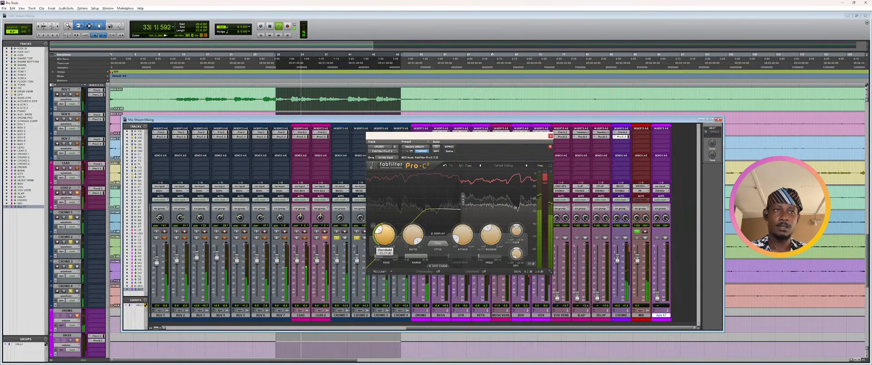
{"action": "key", "text": "space"}
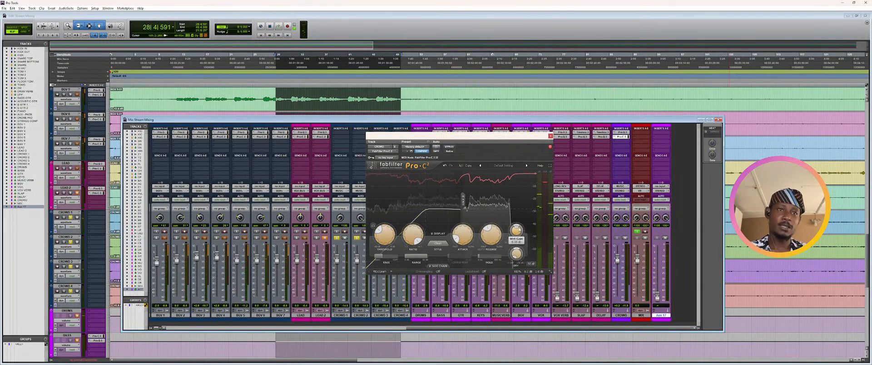
{"action": "mouse_move", "coordinate": [518, 228]}
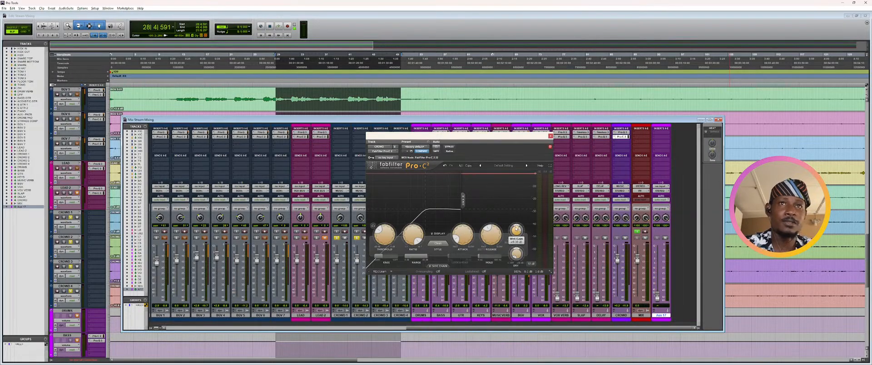
- Close the compressor and pull the CROWD bus fader down while playing the passage
{"action": "left_click", "coordinate": [550, 135]}
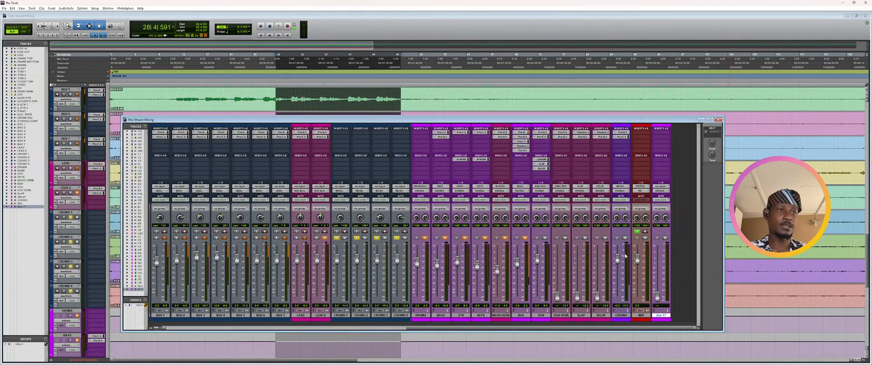
{"action": "key", "text": "space"}
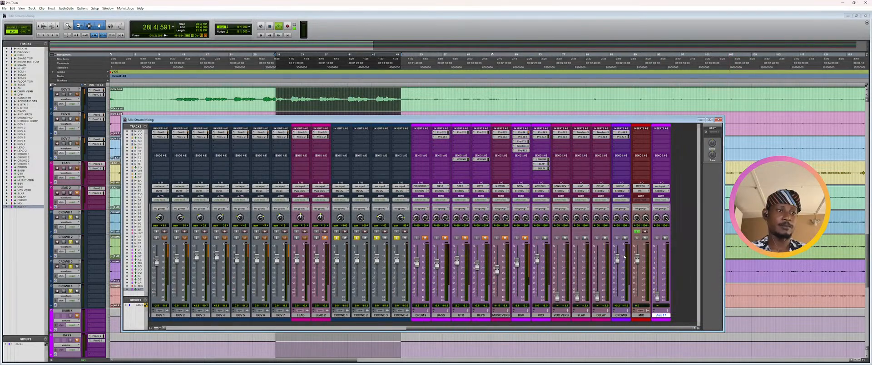
{"action": "left_click_drag", "start_coordinate": [617, 259], "coordinate": [615, 274]}
{"action": "key", "text": "space"}
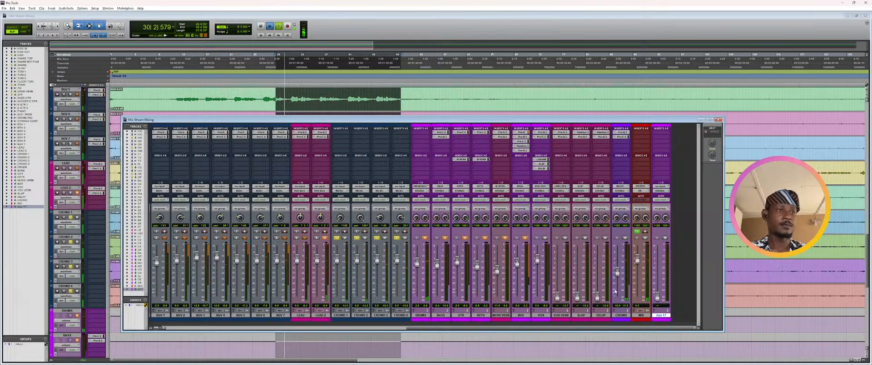
- Place the playback start at about bar 49 in the timeline and audition the soloed crowd tracks from there
{"action": "key", "text": "ctrl+equal"}
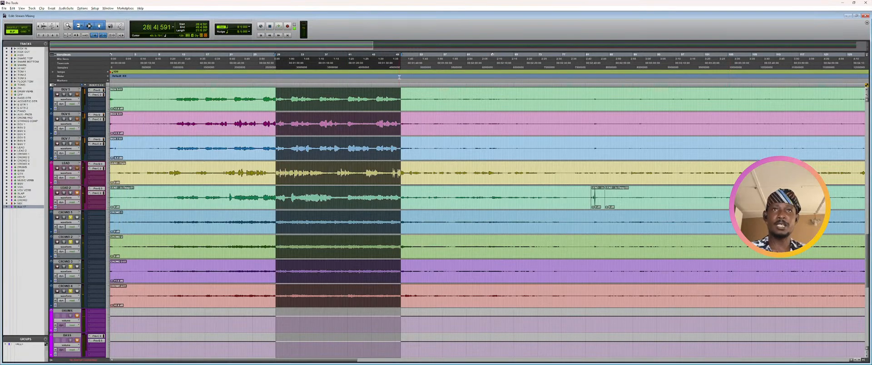
{"action": "left_click", "coordinate": [399, 63]}
{"action": "key", "text": "space"}
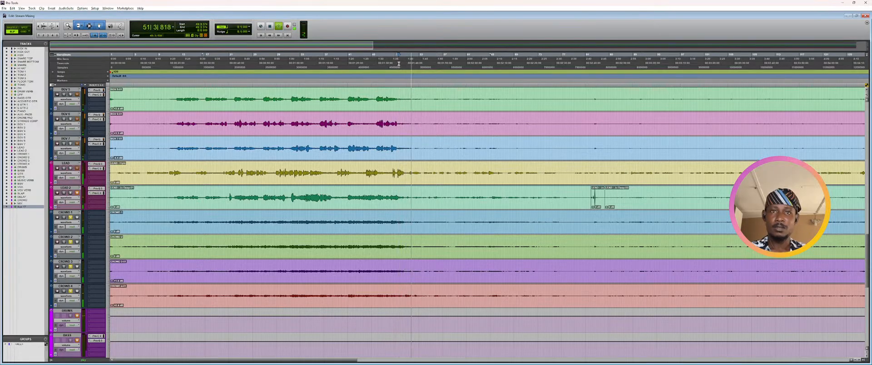
{"action": "key", "text": "ctrl+equal"}
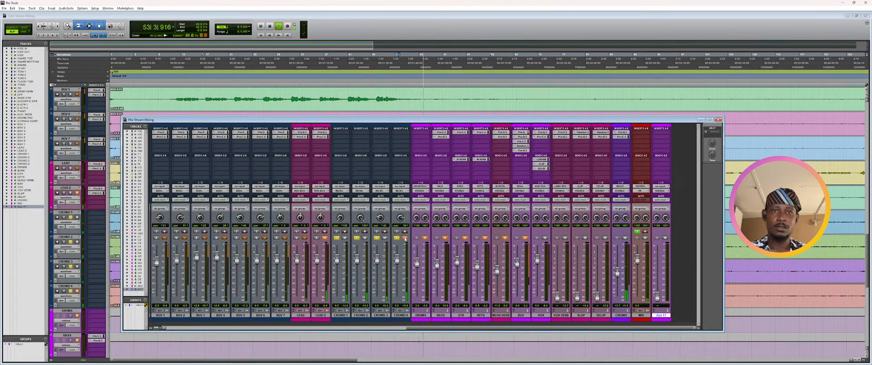
{"action": "key", "text": "space"}
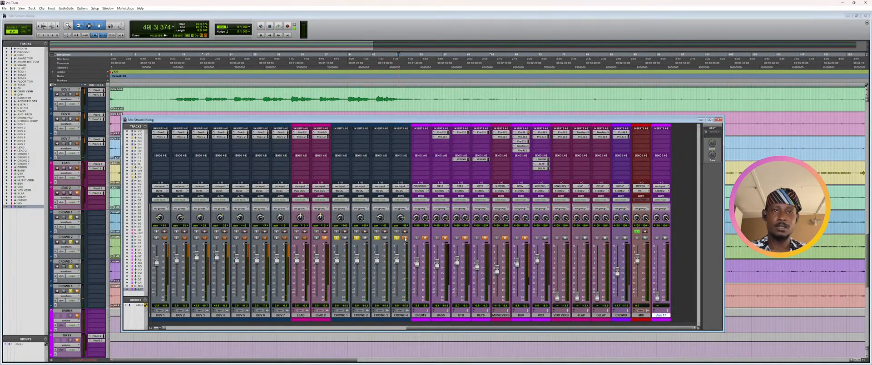
{"action": "key", "text": "space"}
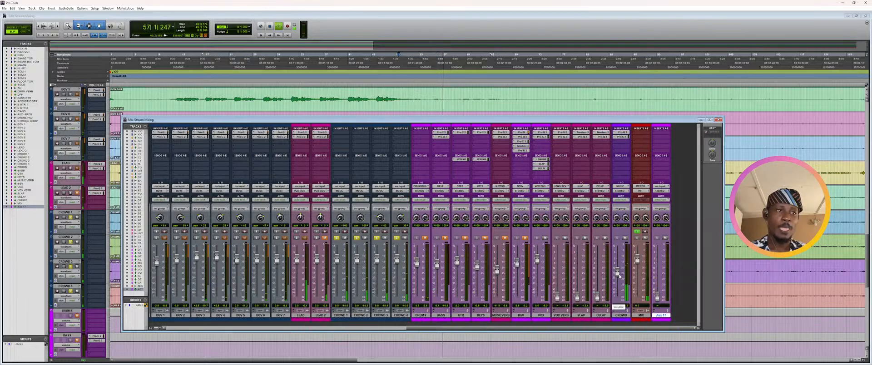
{"action": "key", "text": "space"}
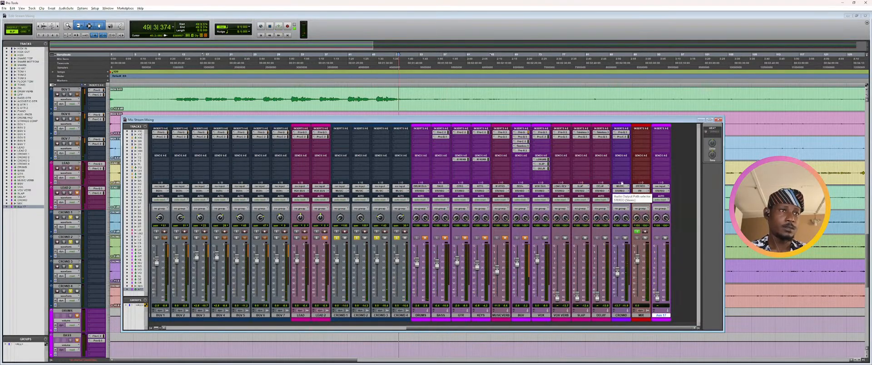
- Reopen the CROWD bus's Pro-C 2 compressor, lower its threshold further and audition the heavier compression
{"action": "left_click", "coordinate": [622, 136]}
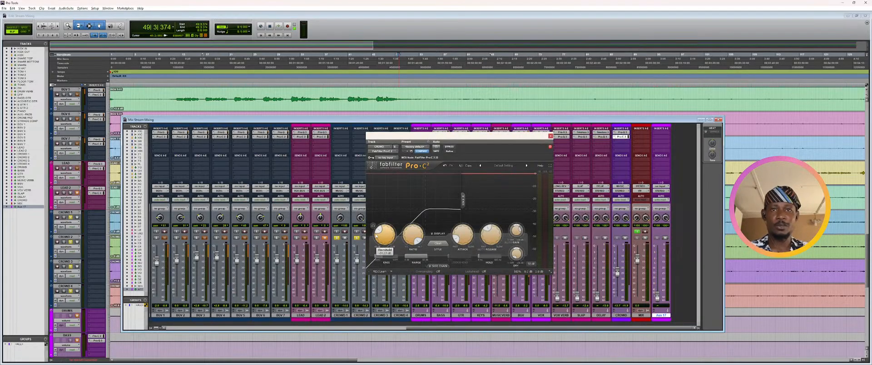
{"action": "left_click_drag", "start_coordinate": [379, 230], "coordinate": [378, 233]}
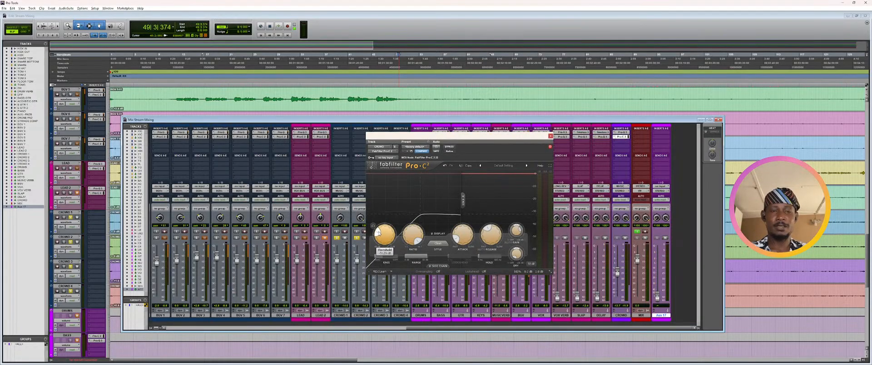
{"action": "left_click_drag", "start_coordinate": [461, 135], "coordinate": [435, 134]}
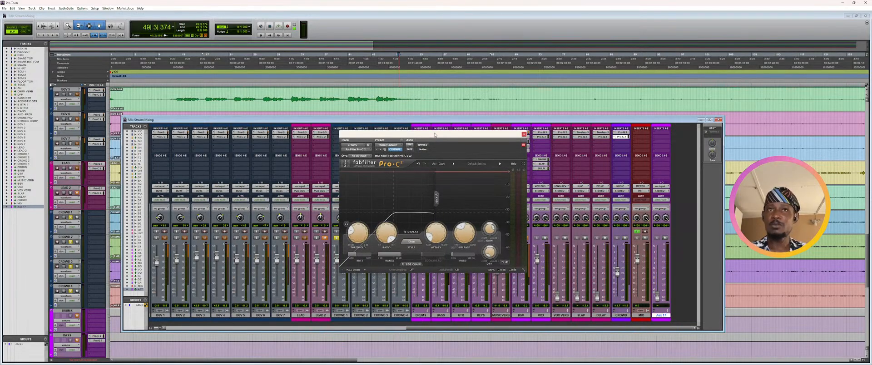
{"action": "left_click_drag", "start_coordinate": [434, 134], "coordinate": [426, 163]}
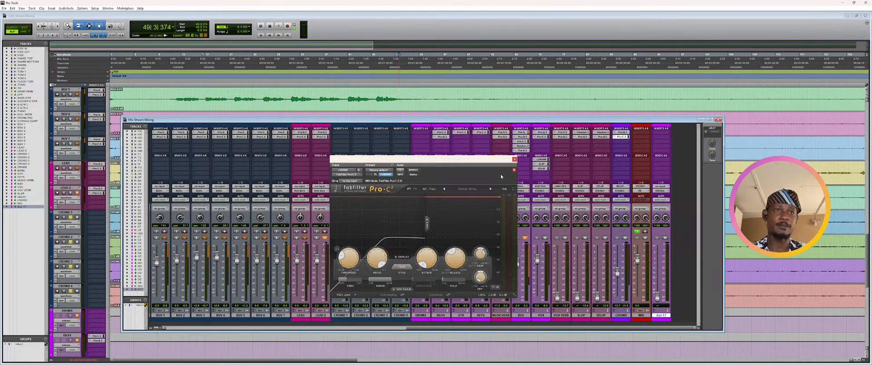
{"action": "key", "text": "space"}
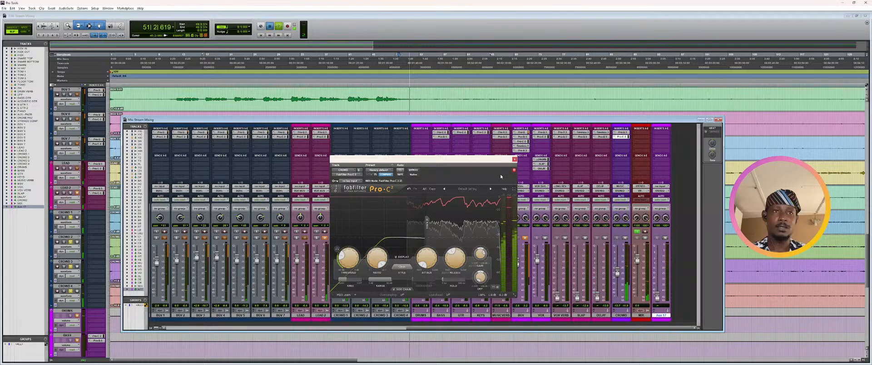
{"action": "key", "text": "space"}
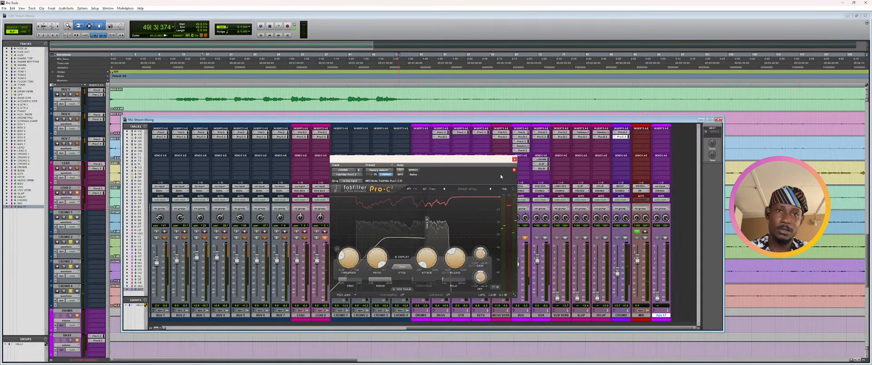
{"action": "mouse_move", "coordinate": [421, 257]}
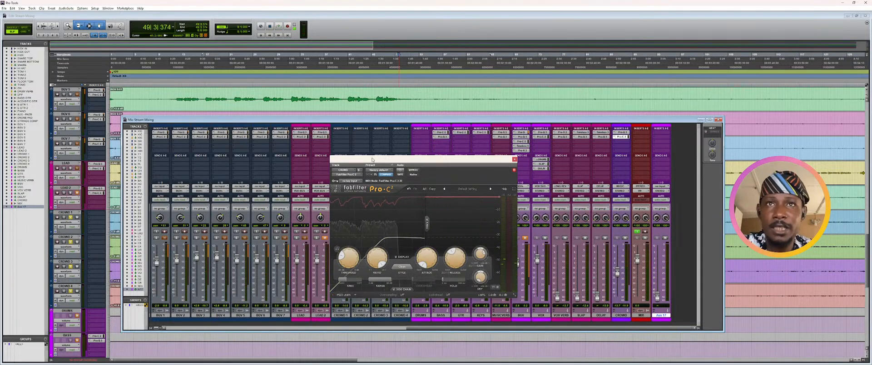
- Move the compressor window clear of the crowd channels and, during playback, pull the CROWD 4 fader down and back up to compare
{"action": "left_click_drag", "start_coordinate": [372, 160], "coordinate": [484, 152]}
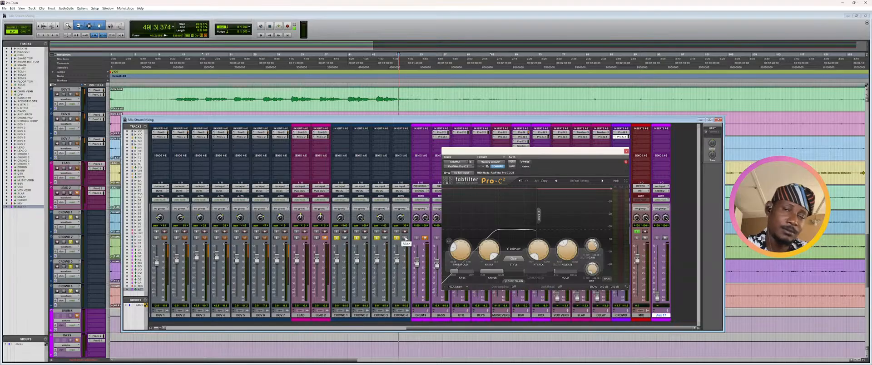
{"action": "key", "text": "space"}
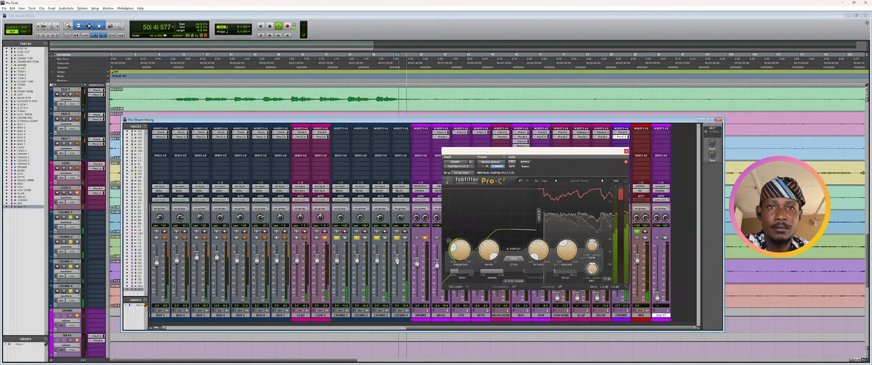
{"action": "left_click_drag", "start_coordinate": [398, 261], "coordinate": [394, 321]}
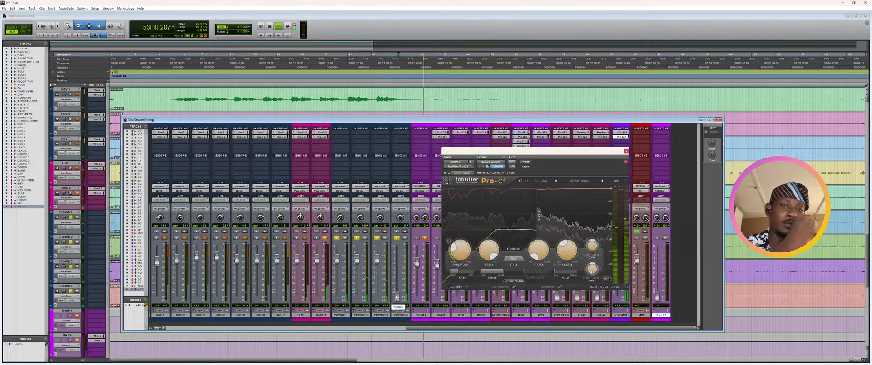
{"action": "left_click_drag", "start_coordinate": [397, 297], "coordinate": [396, 262]}
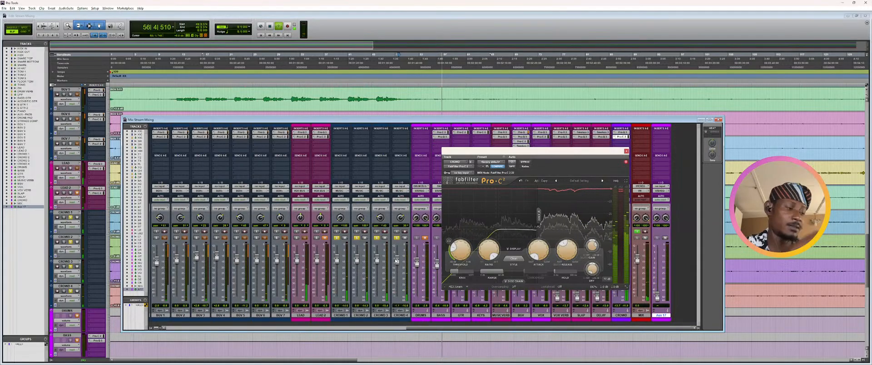
- Stop playback and close the CROWD bus compressor window
{"action": "key", "text": "space"}
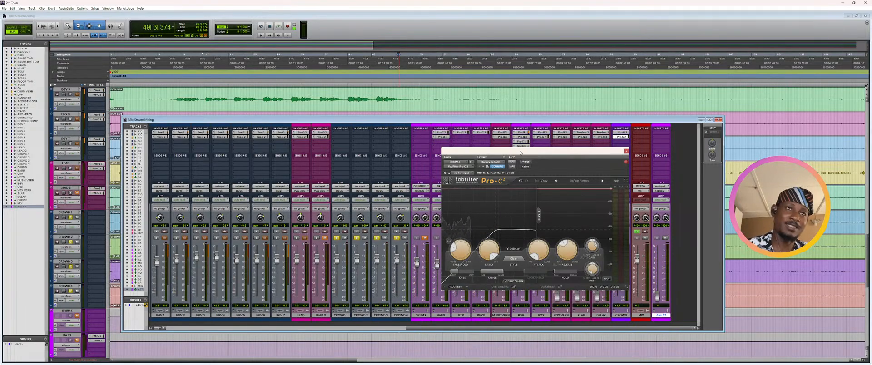
{"action": "left_click_drag", "start_coordinate": [520, 152], "coordinate": [484, 158]}
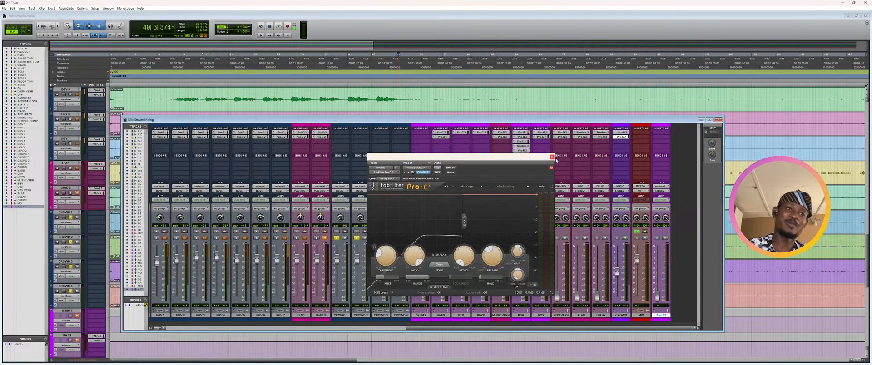
{"action": "left_click", "coordinate": [552, 157]}
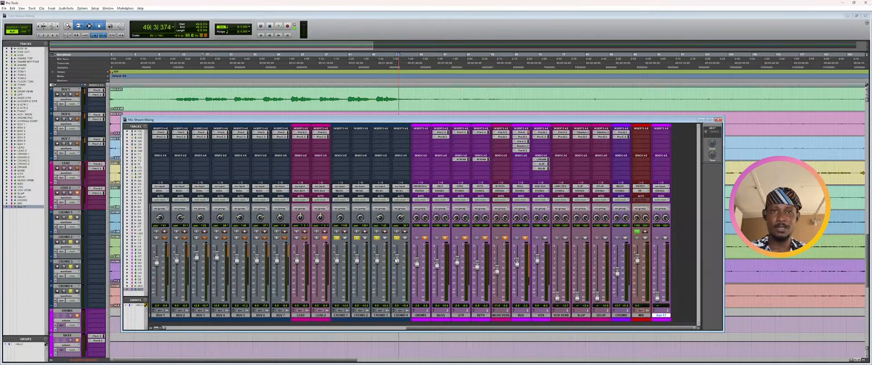
- Pull the CROWD 4 fader almost fully down and raise the CROWD bus fader slightly while the soloed crowd tracks play
{"action": "left_click_drag", "start_coordinate": [396, 259], "coordinate": [396, 298]}
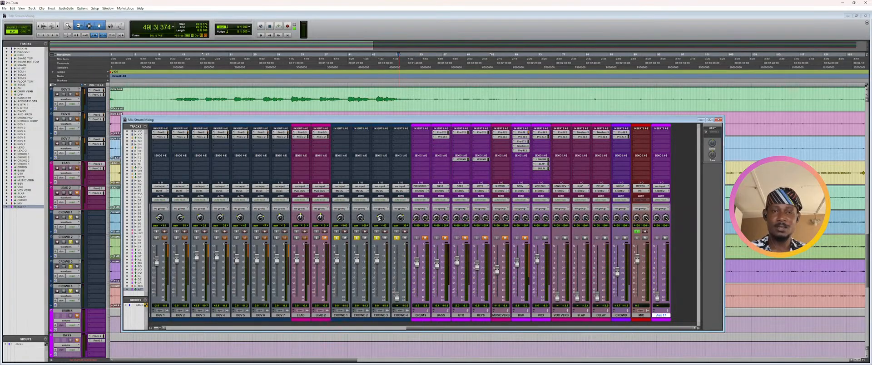
{"action": "left_click", "coordinate": [379, 219], "text": "alt"}
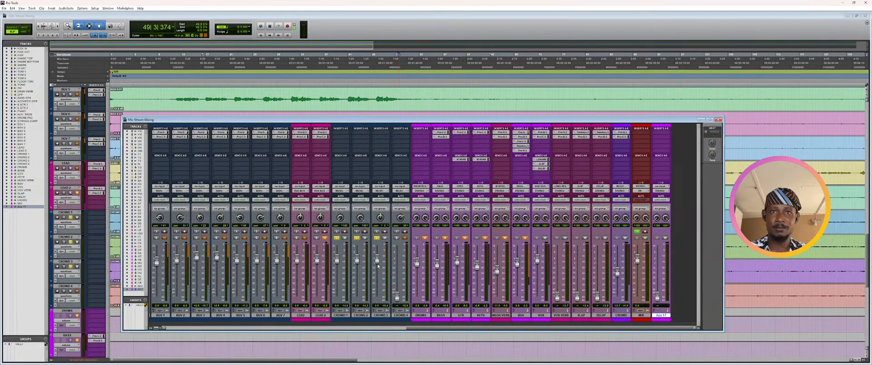
{"action": "key", "text": "space"}
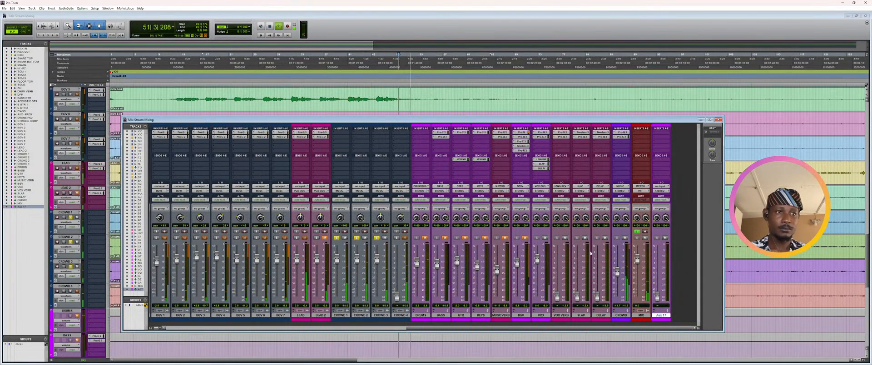
{"action": "left_click_drag", "start_coordinate": [617, 271], "coordinate": [618, 263]}
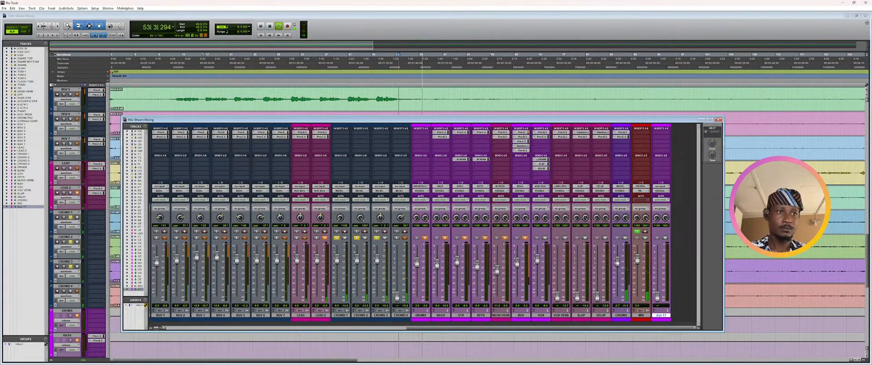
- Bring the CROWD 4 fader back up during playback, solo the track and settle its level below the other crowd tracks
{"action": "left_click_drag", "start_coordinate": [397, 297], "coordinate": [396, 262]}
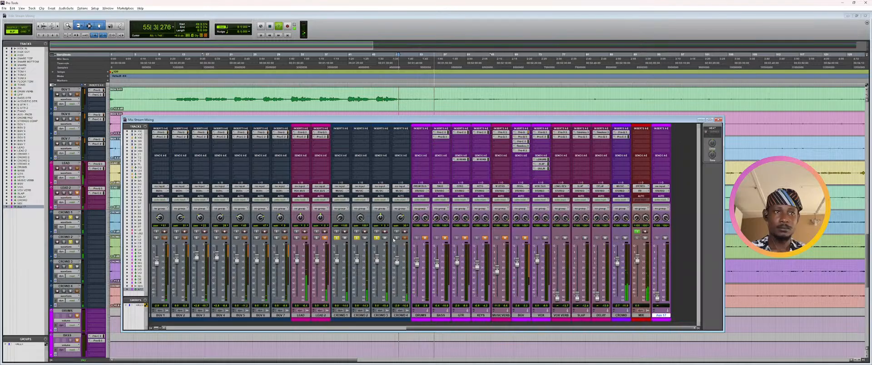
{"action": "left_click", "coordinate": [397, 238]}
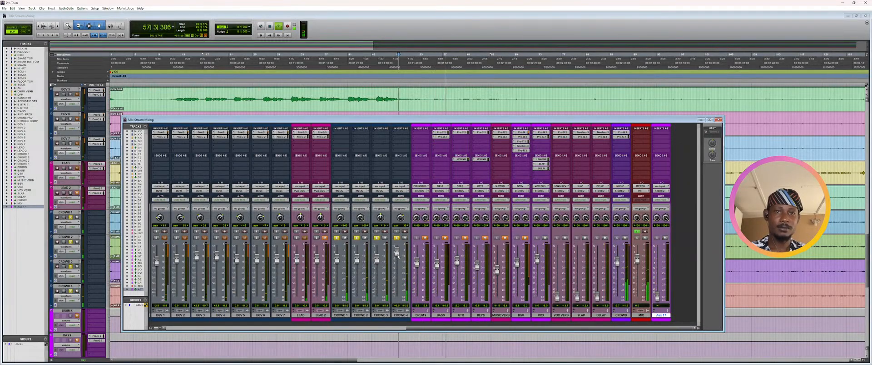
{"action": "left_click_drag", "start_coordinate": [397, 258], "coordinate": [397, 273]}
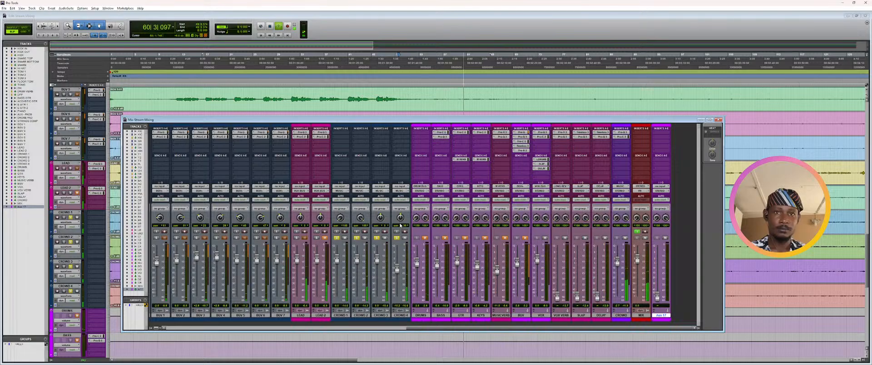
{"action": "left_click_drag", "start_coordinate": [394, 268], "coordinate": [396, 273]}
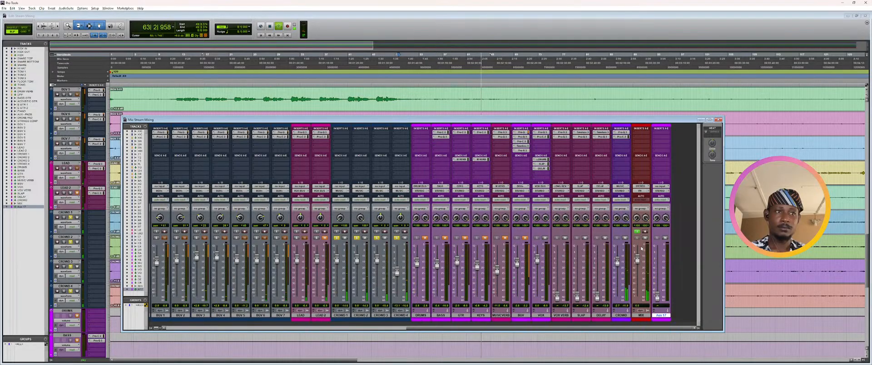
- Reopen the CROWD bus's Pro-C 2 compressor, lower its wet gain, audition the crowd and close the compressor
{"action": "left_click", "coordinate": [621, 136]}
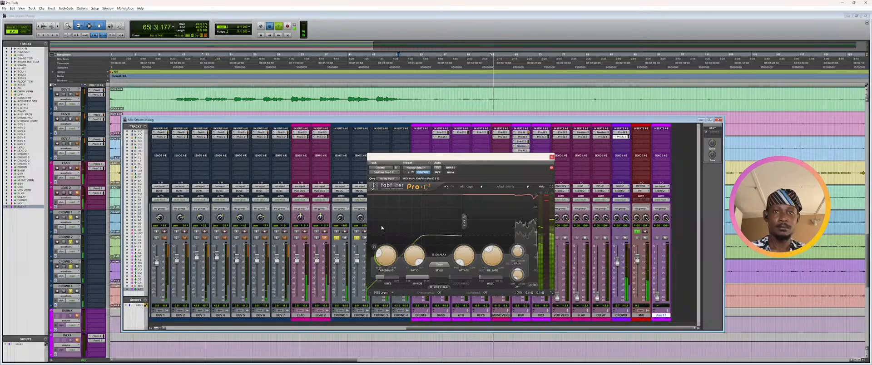
{"action": "key", "text": "space"}
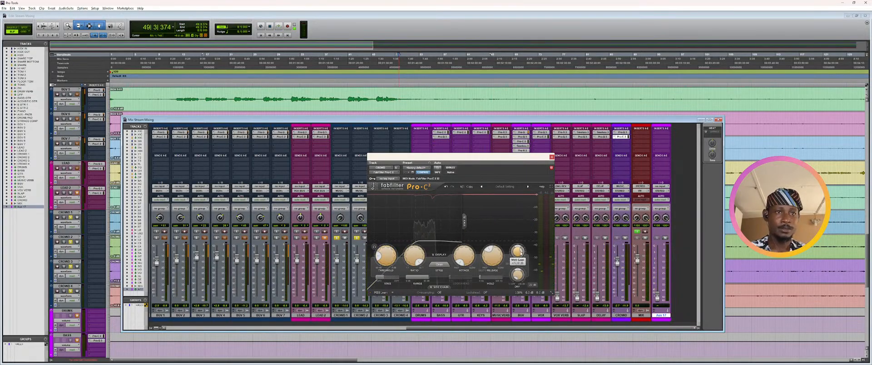
{"action": "scroll", "coordinate": [521, 253], "scroll_direction": "up", "scroll_amount": 5}
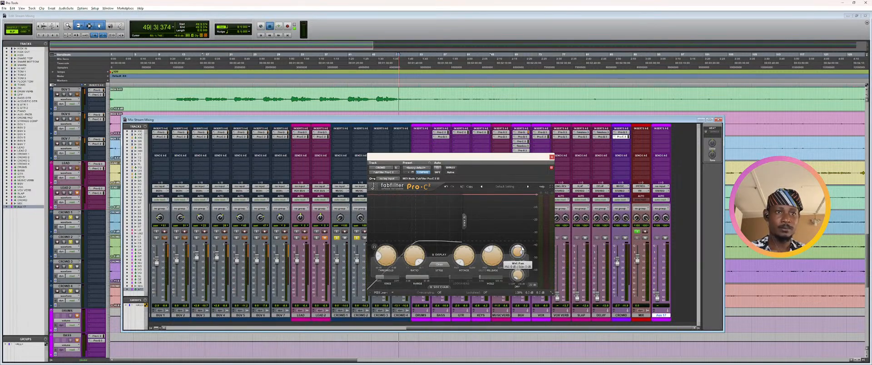
{"action": "key", "text": "space"}
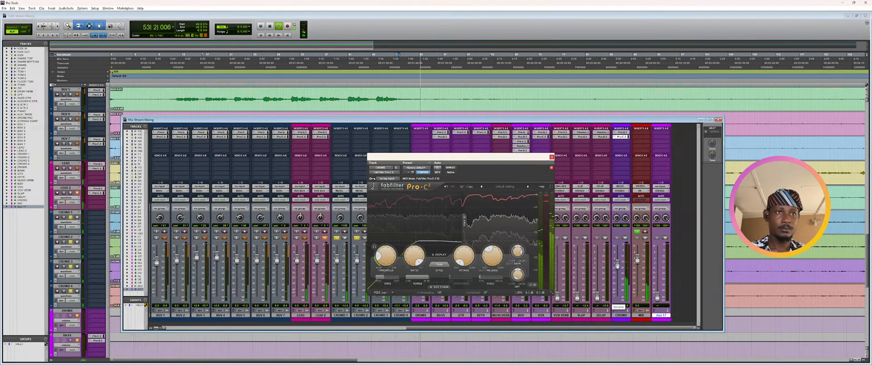
{"action": "key", "text": "space"}
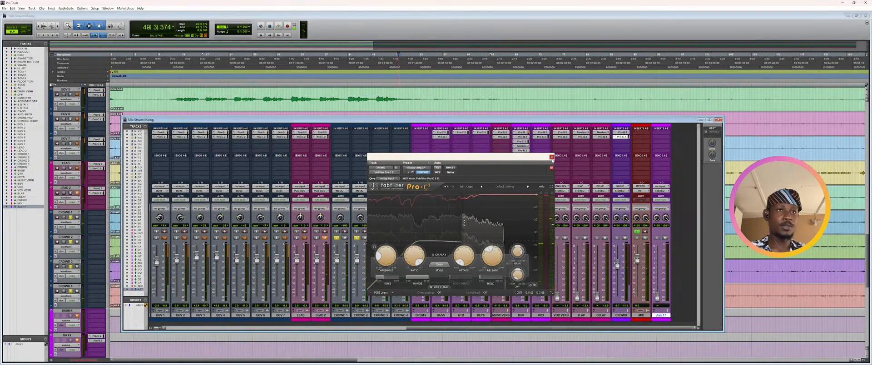
{"action": "left_click", "coordinate": [552, 157]}
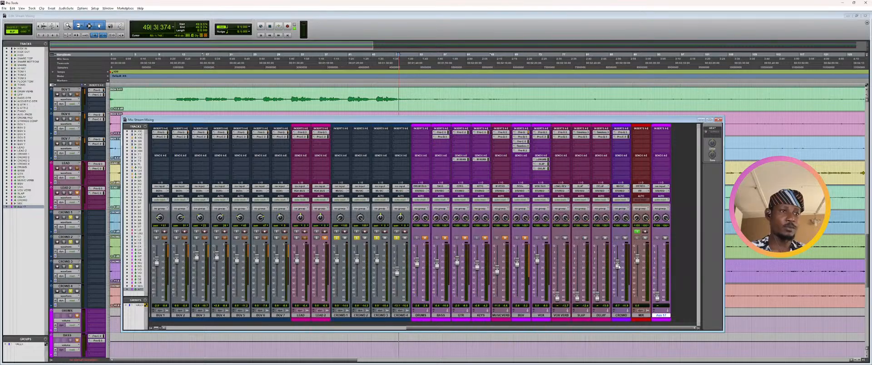
- Lower the CROWD bus fader slightly and unsolo the crowd tracks
{"action": "left_click_drag", "start_coordinate": [618, 265], "coordinate": [618, 268]}
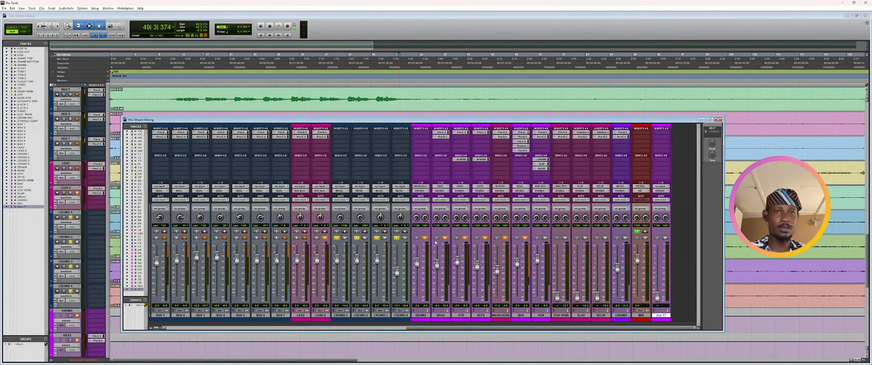
{"action": "left_click", "coordinate": [398, 239]}
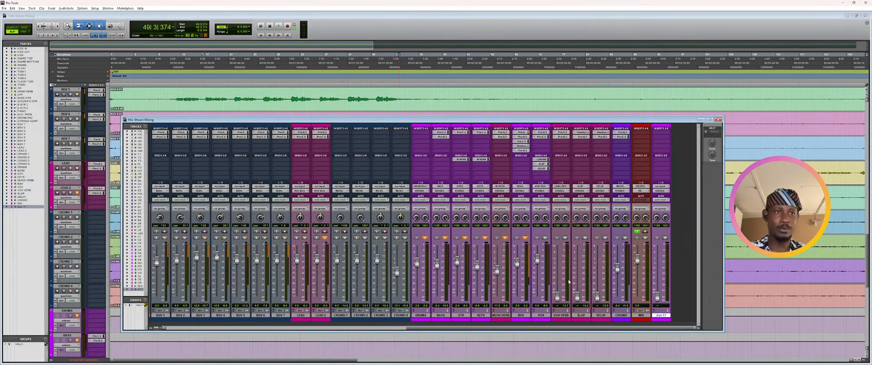
- Raise the VOX VERB, SLAP and DELAY faders from near the bottom to moderate levels
{"action": "left_click_drag", "start_coordinate": [560, 295], "coordinate": [557, 267]}
{"action": "left_click_drag", "start_coordinate": [578, 296], "coordinate": [575, 274]}
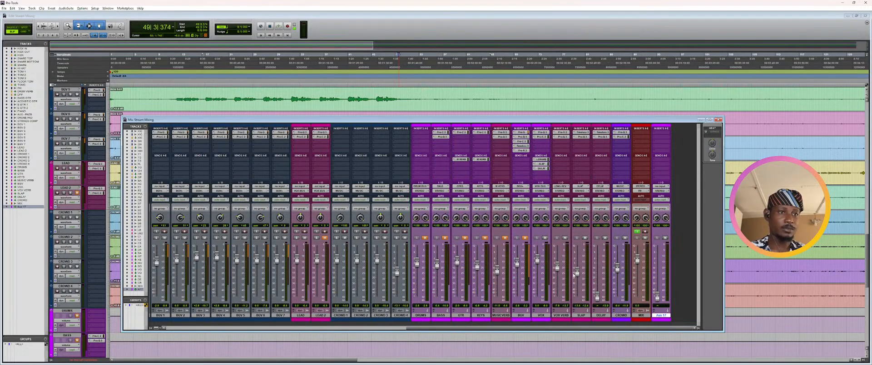
{"action": "left_click_drag", "start_coordinate": [597, 296], "coordinate": [615, 272]}
- Play the full mix and fine-tune the CROWD bus and VOX bus faders against each other
{"action": "key", "text": "space"}
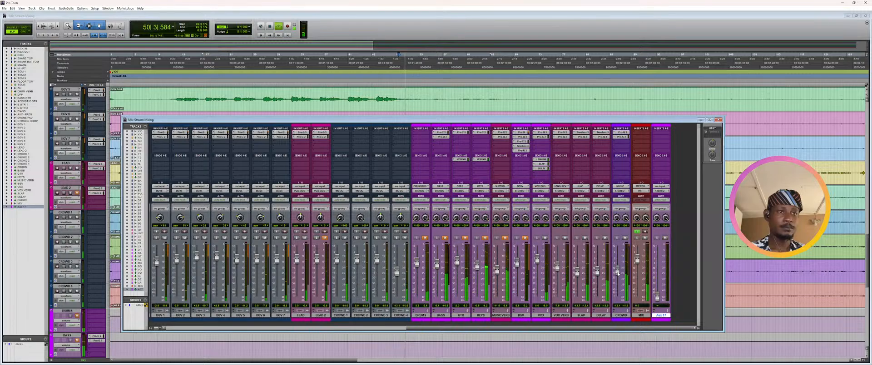
{"action": "mouse_move", "coordinate": [617, 272]}
{"action": "left_mouse_down"}
{"action": "mouse_move", "coordinate": [616, 258]}
{"action": "mouse_move", "coordinate": [618, 268]}
{"action": "left_mouse_up"}
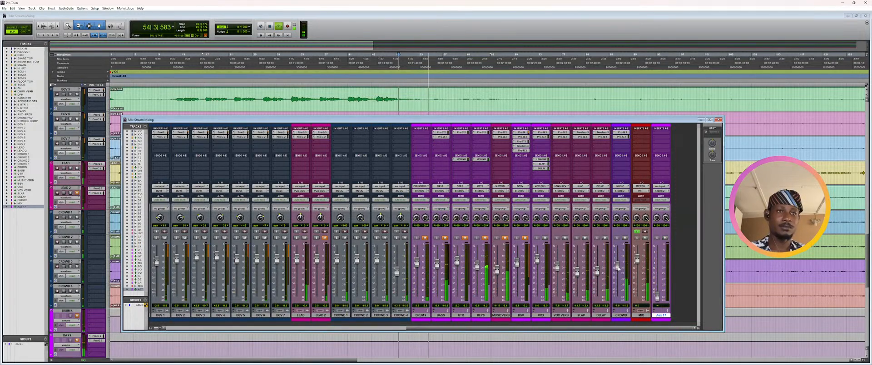
{"action": "left_click_drag", "start_coordinate": [538, 261], "coordinate": [539, 260]}
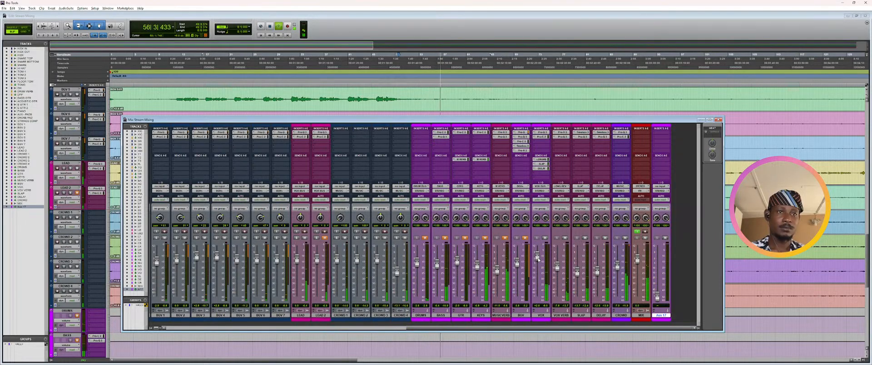
{"action": "mouse_move", "coordinate": [618, 265]}
{"action": "left_mouse_down"}
{"action": "mouse_move", "coordinate": [617, 315]}
{"action": "mouse_move", "coordinate": [618, 268]}
{"action": "left_mouse_up"}
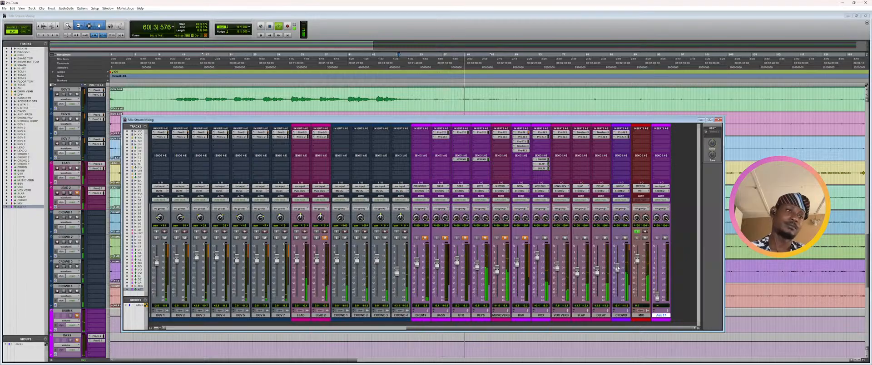
{"action": "key", "text": "space"}
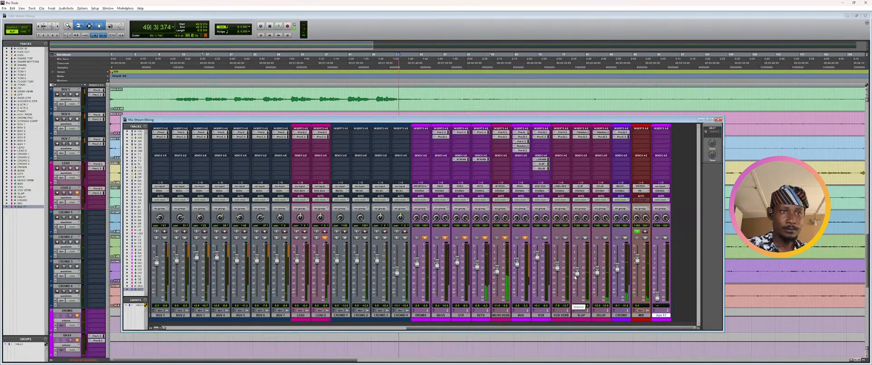
- Set the wet gain of the VOX bus's Pro-C 2 compressor to 3 dB and close the compressor
{"action": "left_click", "coordinate": [541, 137]}
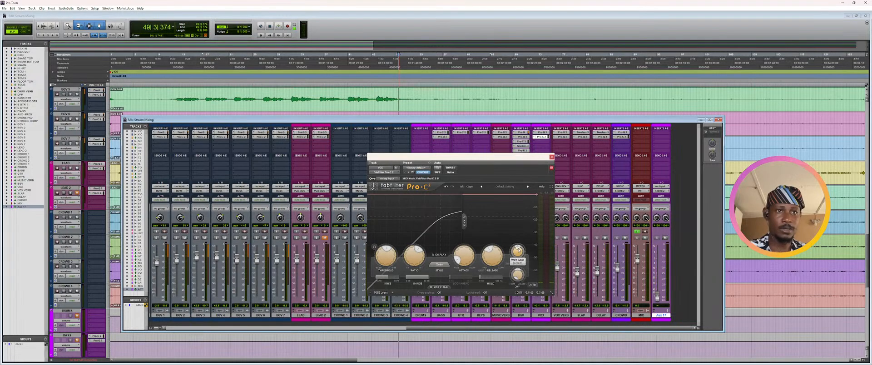
{"action": "double_click", "coordinate": [519, 250]}
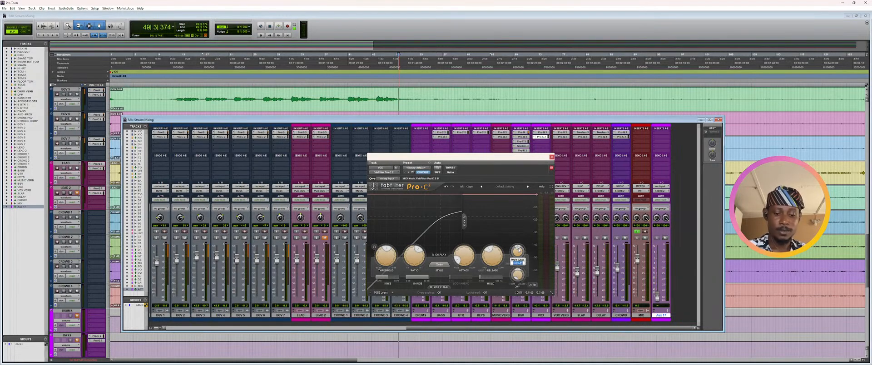
{"action": "type", "text": "3"}
{"action": "key", "text": "Return"}
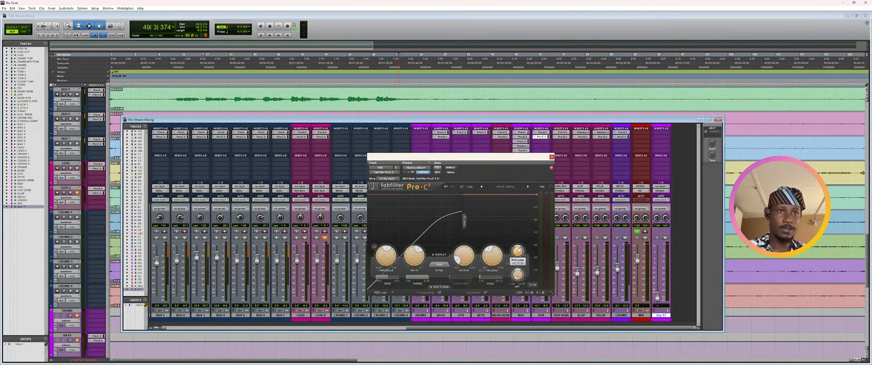
{"action": "left_click", "coordinate": [551, 157]}
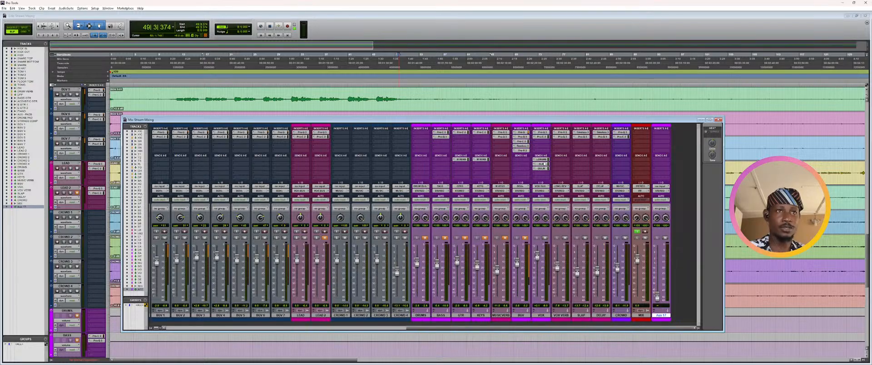
- Check the VOX bus's send levels to the long reverb and the slap, and close the send window
{"action": "left_click", "coordinate": [543, 160]}
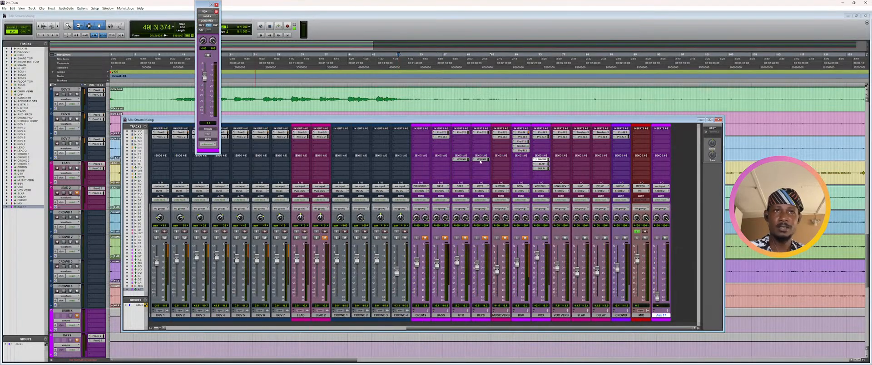
{"action": "left_click", "coordinate": [541, 164]}
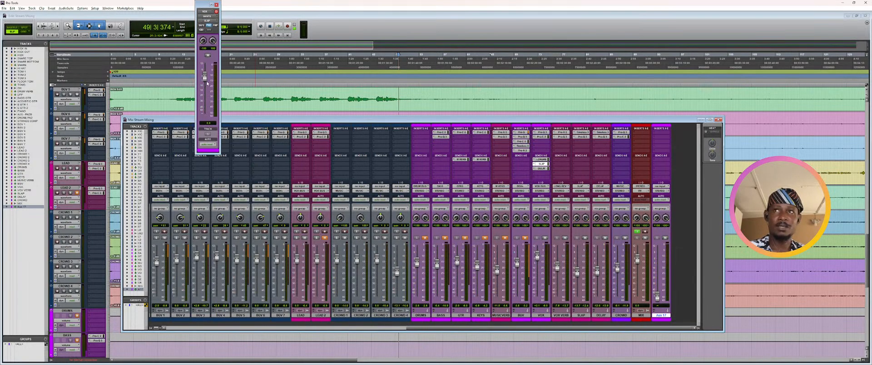
{"action": "left_click", "coordinate": [217, 5]}
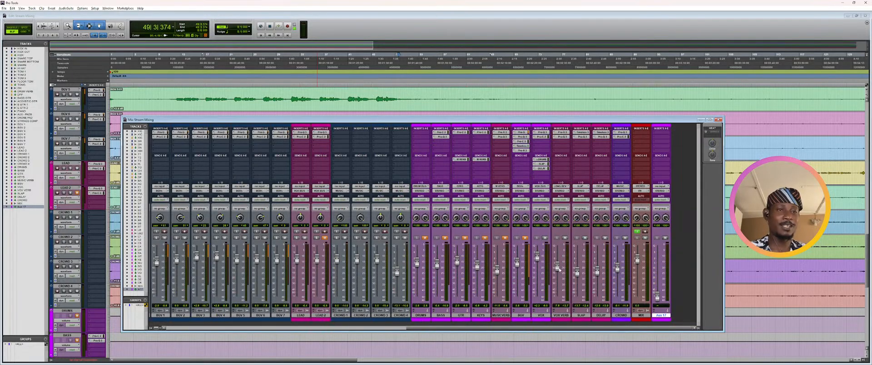
- Lower the VOX VERB, SLAP and DELAY faders slightly, nudge the VOX fader and play the mix
{"action": "left_click_drag", "start_coordinate": [557, 267], "coordinate": [602, 276]}
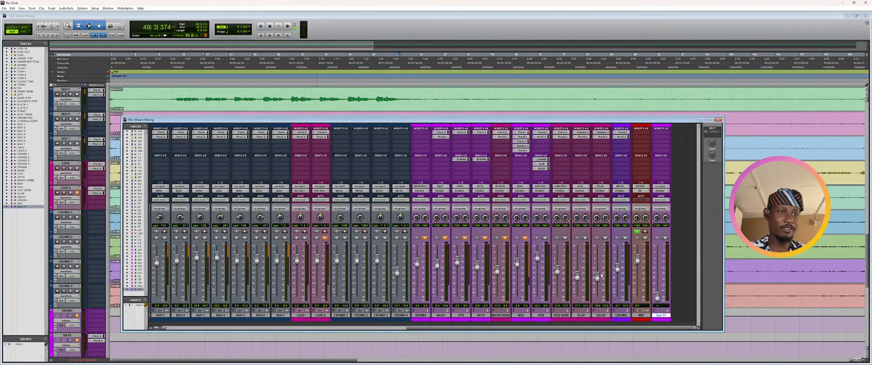
{"action": "left_click_drag", "start_coordinate": [539, 259], "coordinate": [538, 259]}
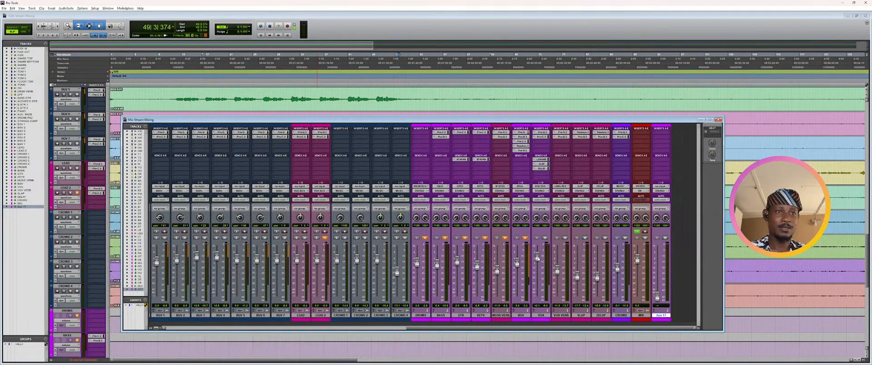
{"action": "key", "text": "space"}
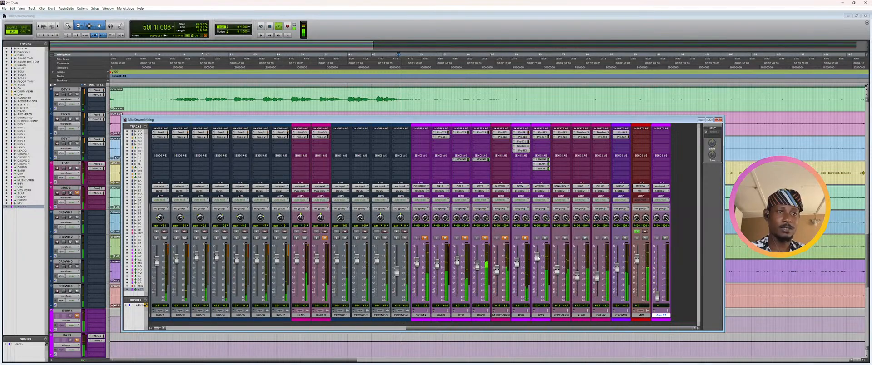
- Lower the VOX bus fader slightly, raise the CROWD bus fader slightly, and replay the section to judge the balance
{"action": "left_click_drag", "start_coordinate": [537, 257], "coordinate": [537, 260]}
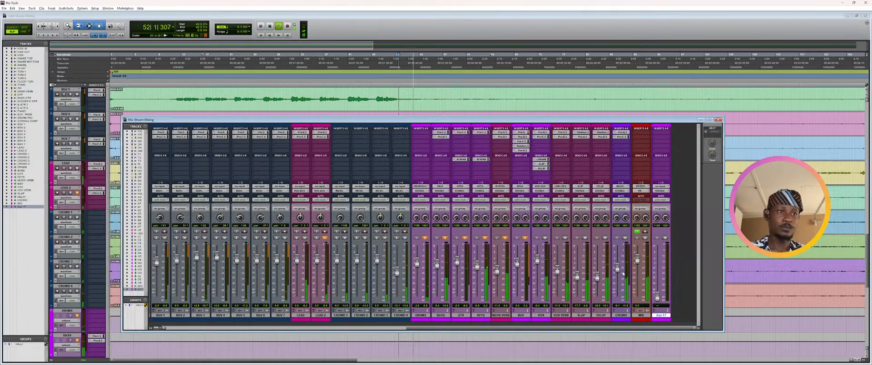
{"action": "left_click_drag", "start_coordinate": [617, 268], "coordinate": [618, 266]}
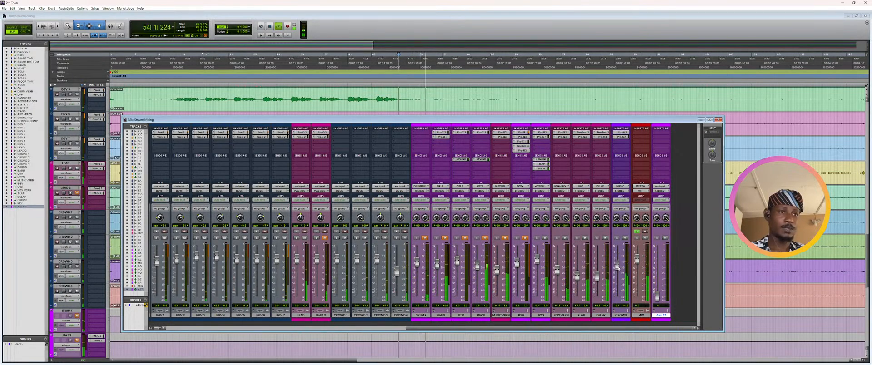
{"action": "key", "text": "space"}
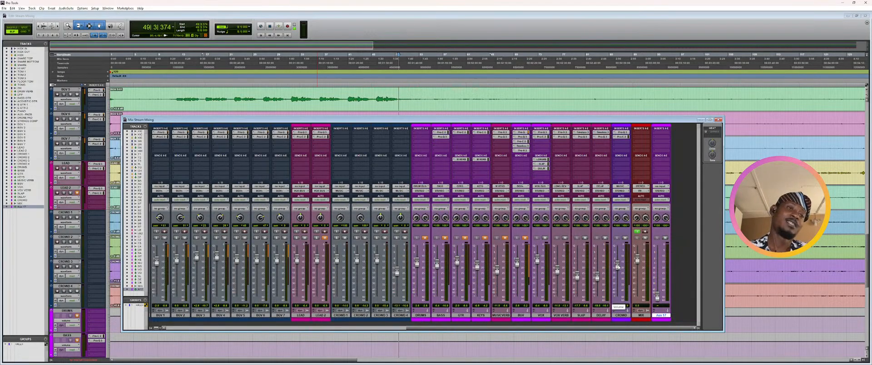
{"action": "key", "text": "space"}
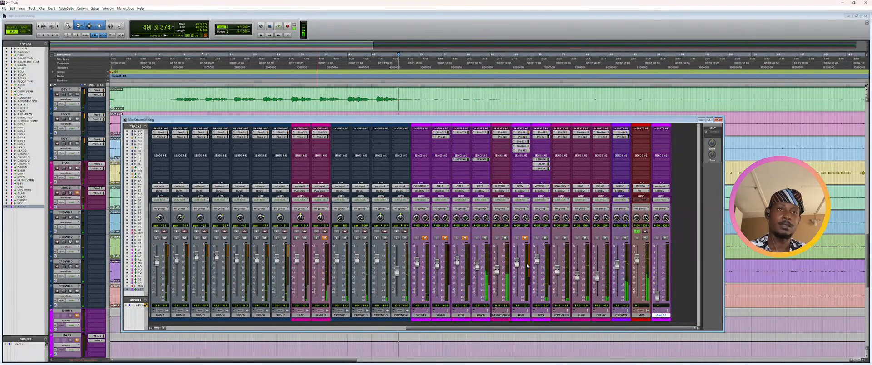
{"action": "key", "text": "space"}
{"action": "key", "text": "space"}
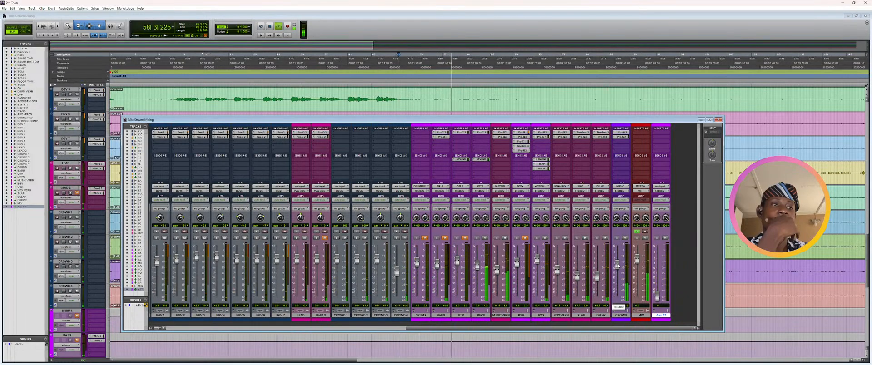
- Switch to OBS to check the live stream and its audio levels, return to Pro Tools and stop playback
{"action": "key", "text": "alt+Tab"}
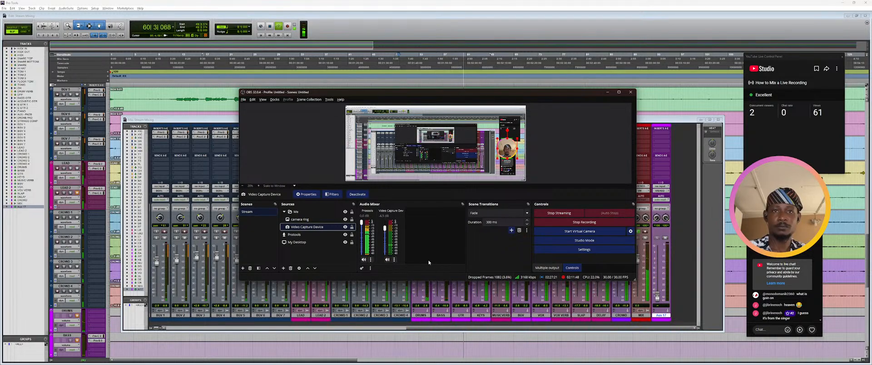
{"action": "key", "text": "alt+Tab"}
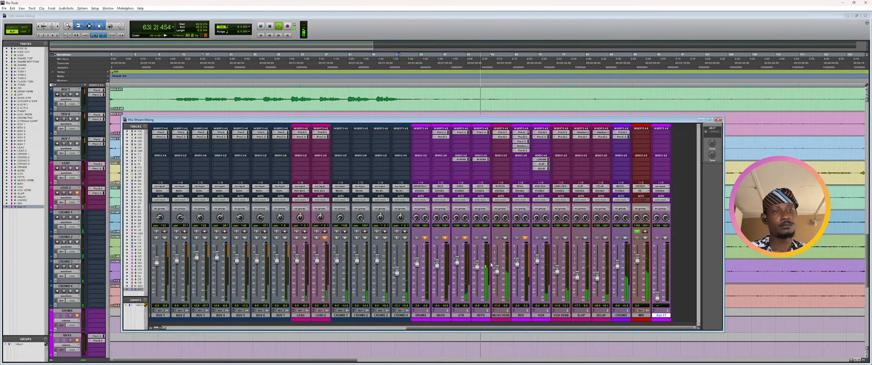
{"action": "key", "text": "space"}
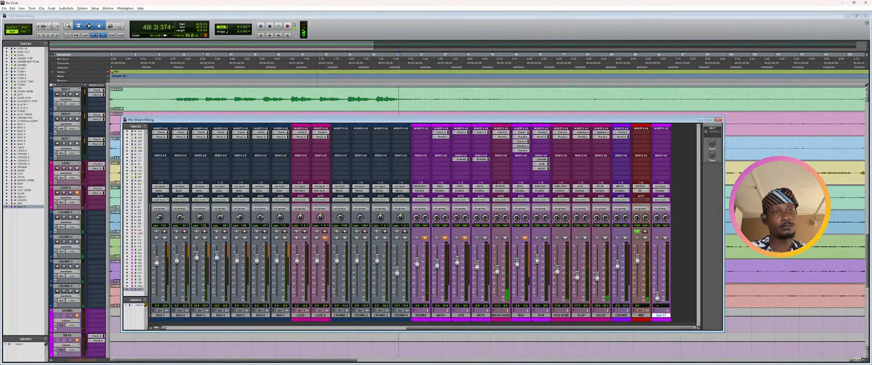
- Readjust the VOX bus fader, ending slightly higher, while auditioning the same section with the full mix
{"action": "left_click_drag", "start_coordinate": [536, 261], "coordinate": [536, 260]}
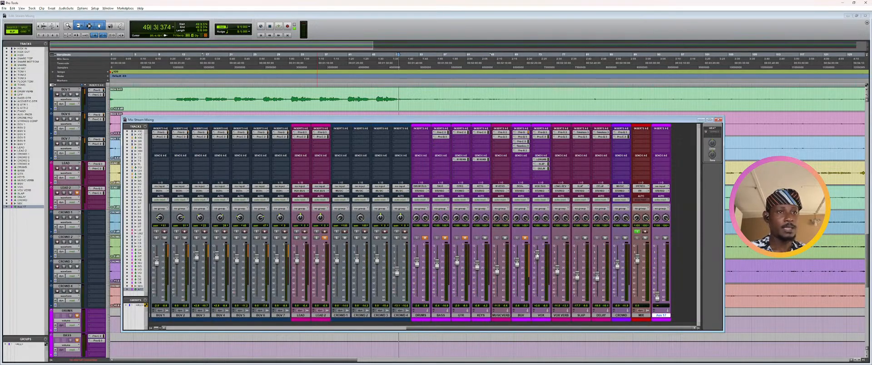
{"action": "left_click_drag", "start_coordinate": [537, 256], "coordinate": [537, 260]}
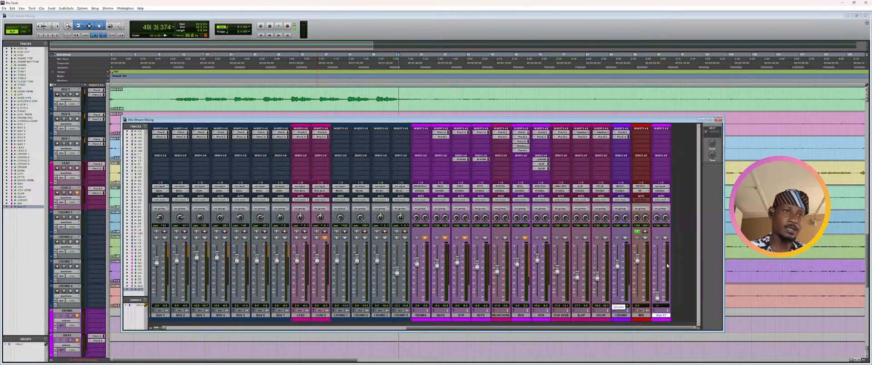
{"action": "key", "text": "space"}
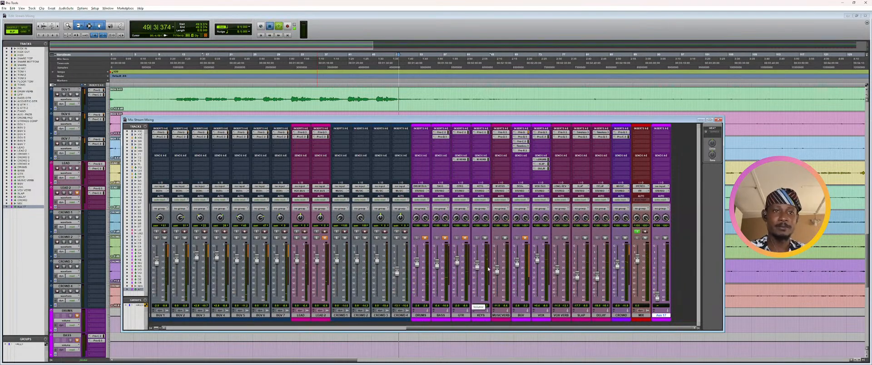
{"action": "key", "text": "space"}
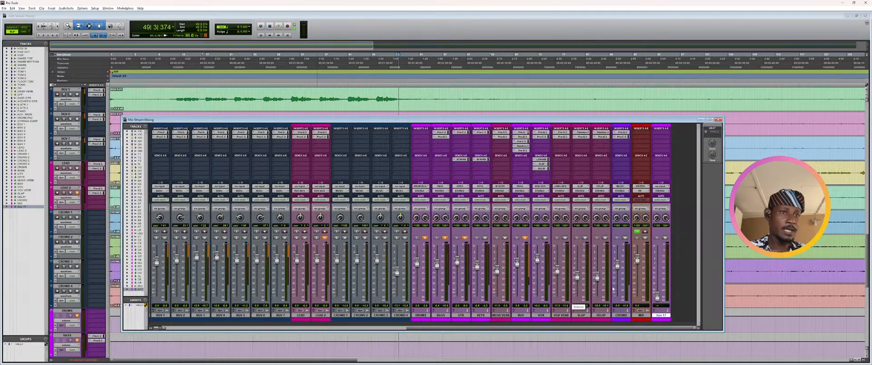
{"action": "key", "text": "space"}
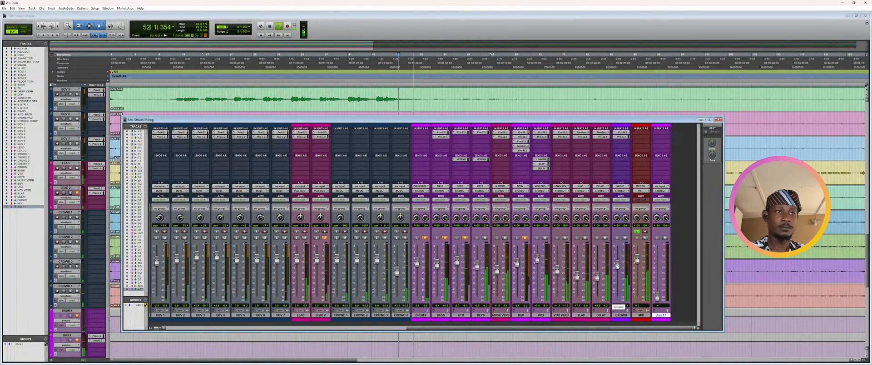
{"action": "left_click_drag", "start_coordinate": [537, 260], "coordinate": [537, 253]}
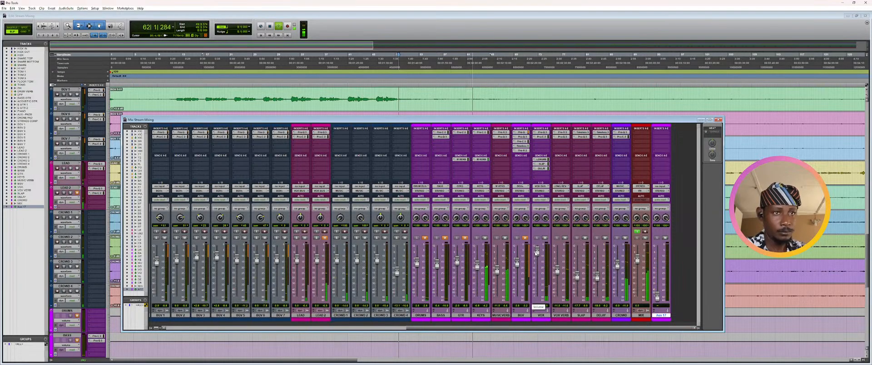
{"action": "key", "text": "space"}
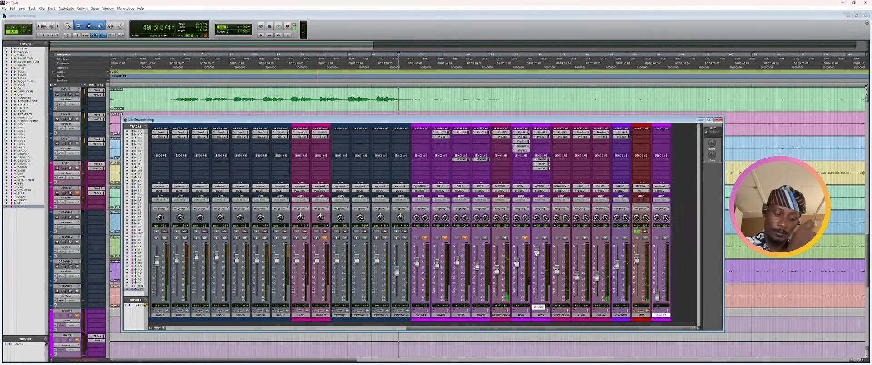
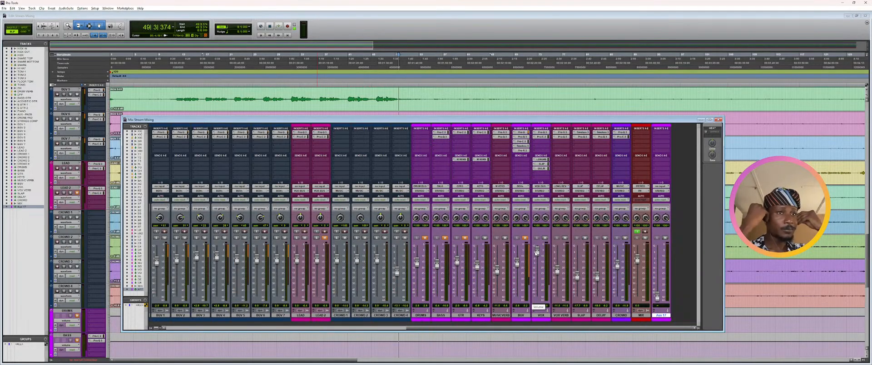
- Play the mix while checking the stream in OBS, then return to Pro Tools and stop playback
{"action": "key", "text": "space"}
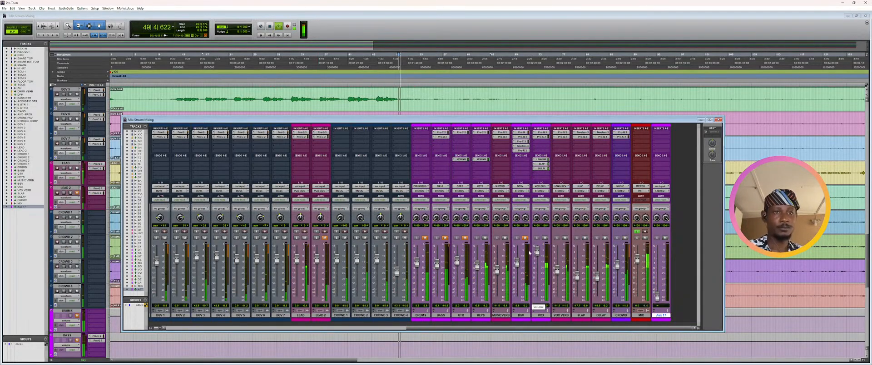
{"action": "key", "text": "alt+Tab"}
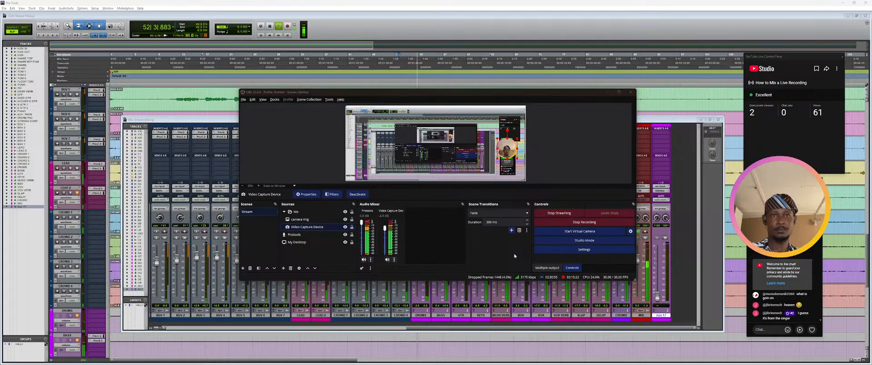
{"action": "key", "text": "alt+Tab"}
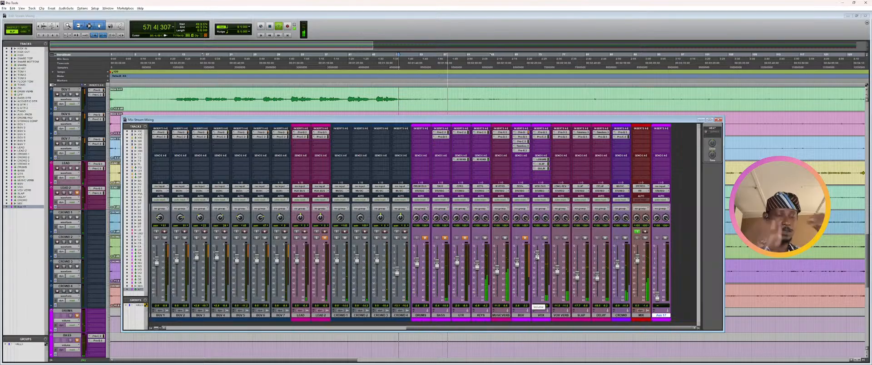
{"action": "key", "text": "space"}
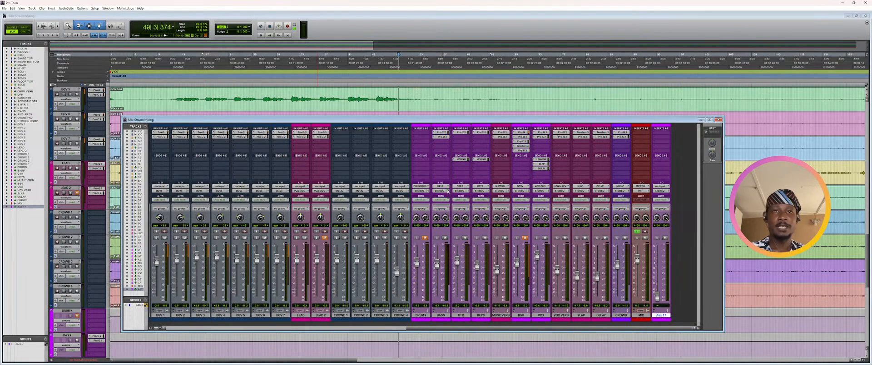
- Unmute the DRUMS bus and pull the CROWD, DELAY, SLAP, VOX VERB, VOX and BGV faders down to minimum
{"action": "left_click", "coordinate": [426, 238]}
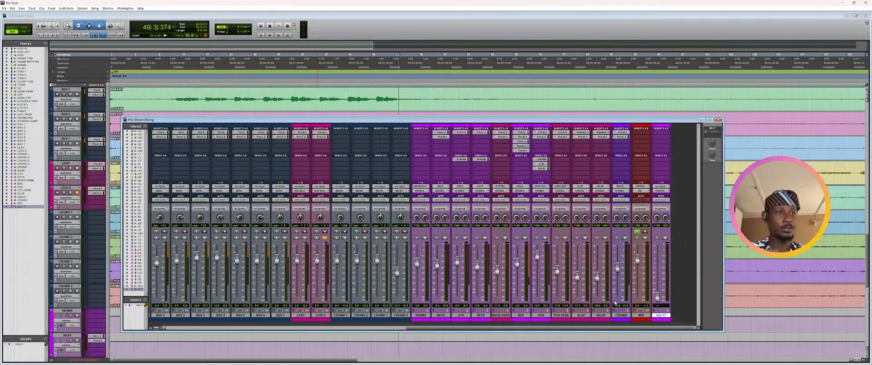
{"action": "left_click_drag", "start_coordinate": [616, 269], "coordinate": [616, 303]}
{"action": "left_click_drag", "start_coordinate": [597, 277], "coordinate": [598, 303]}
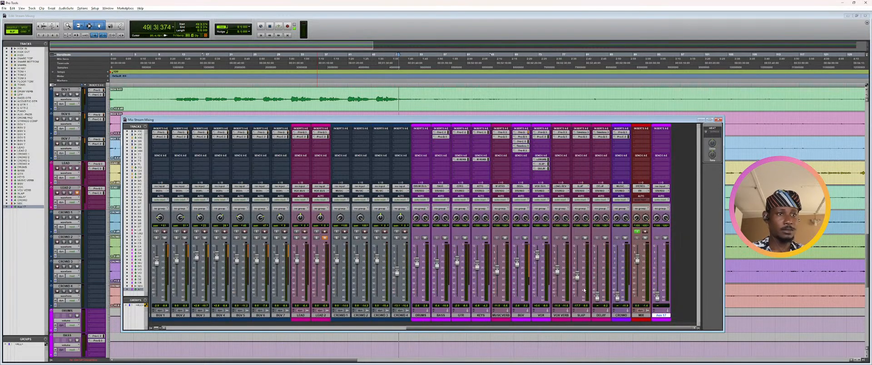
{"action": "left_click_drag", "start_coordinate": [577, 275], "coordinate": [555, 311]}
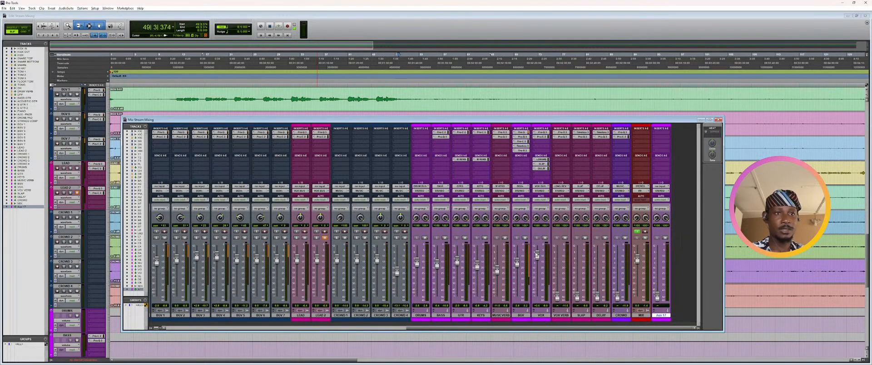
{"action": "left_click_drag", "start_coordinate": [537, 255], "coordinate": [537, 300]}
{"action": "left_click_drag", "start_coordinate": [516, 260], "coordinate": [516, 297]}
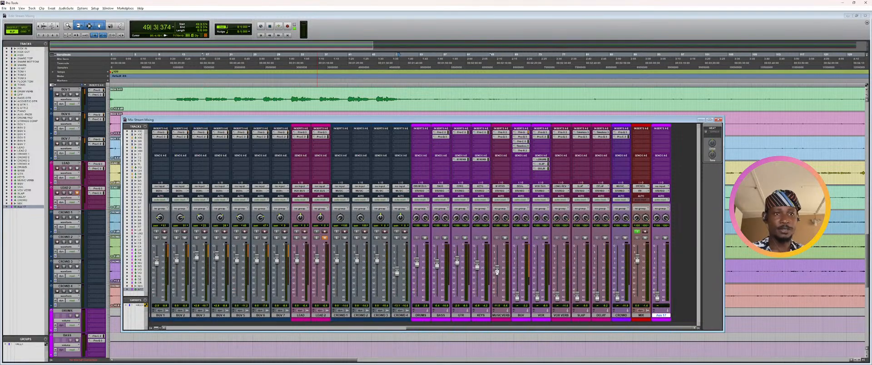
- Pull the MUSIC VERB, KEYS, GTR and BASS faders down to minimum and lower the DRUMS fader slightly
{"action": "left_click_drag", "start_coordinate": [497, 271], "coordinate": [495, 302]}
{"action": "left_click_drag", "start_coordinate": [477, 266], "coordinate": [474, 309]}
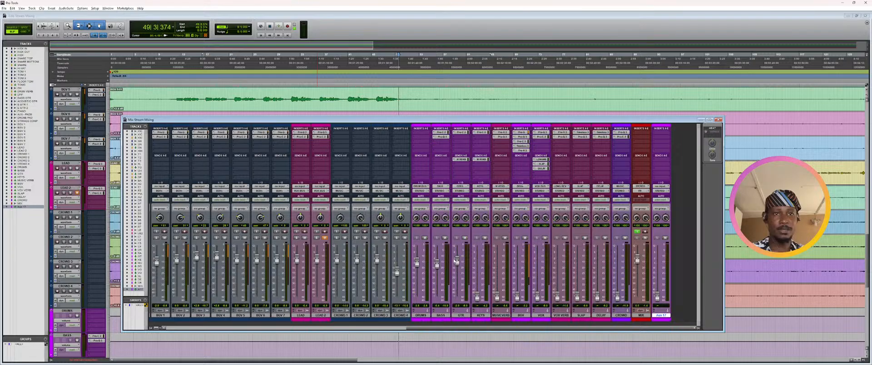
{"action": "left_click_drag", "start_coordinate": [456, 260], "coordinate": [456, 300]}
{"action": "left_click_drag", "start_coordinate": [437, 262], "coordinate": [437, 300]}
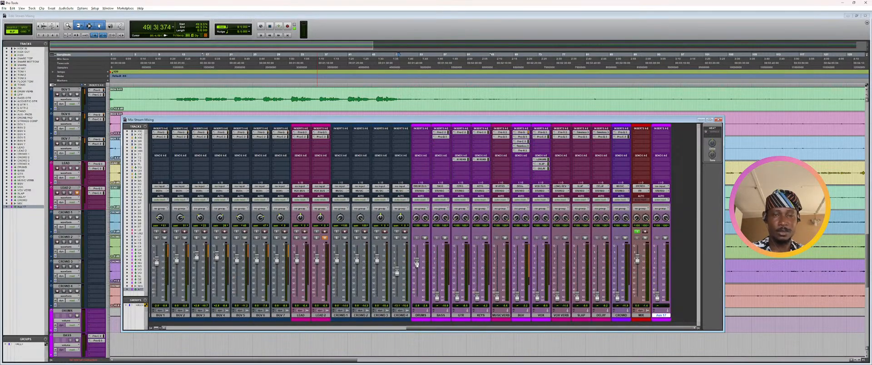
{"action": "left_click_drag", "start_coordinate": [416, 264], "coordinate": [417, 266]}
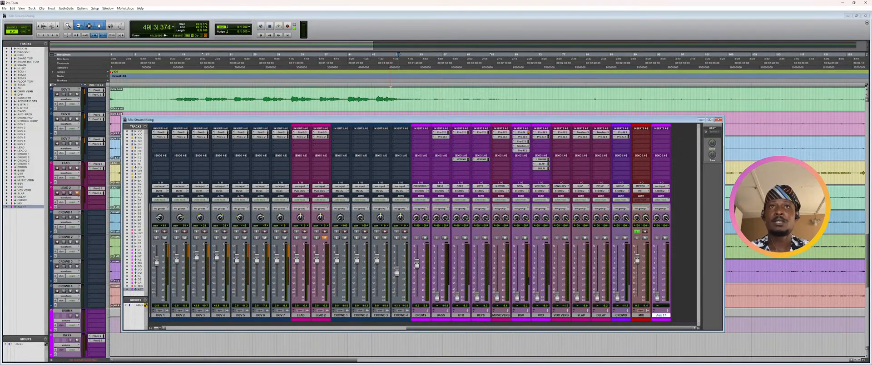
- Select the first drum passage on the Edit window's timeline, start playing it, and bring the Mix window back
{"action": "left_click", "coordinate": [391, 18]}
{"action": "scroll", "coordinate": [337, 170], "scroll_direction": "up", "scroll_amount": 1}
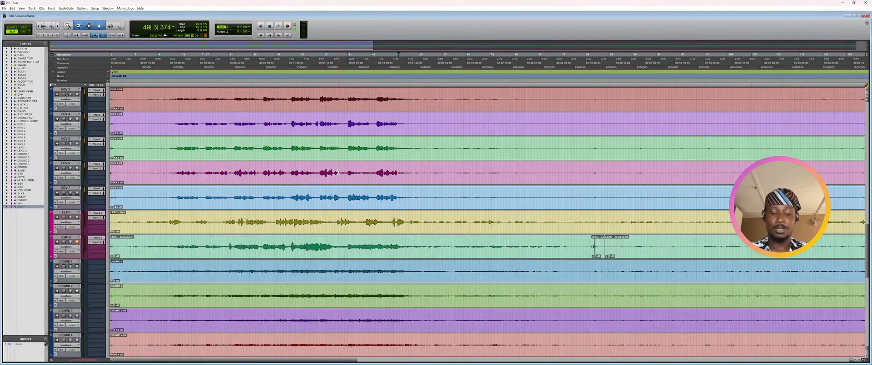
{"action": "key", "text": "r"}
{"action": "key", "text": "r"}
{"action": "scroll", "coordinate": [295, 168], "scroll_direction": "up", "scroll_amount": 4}
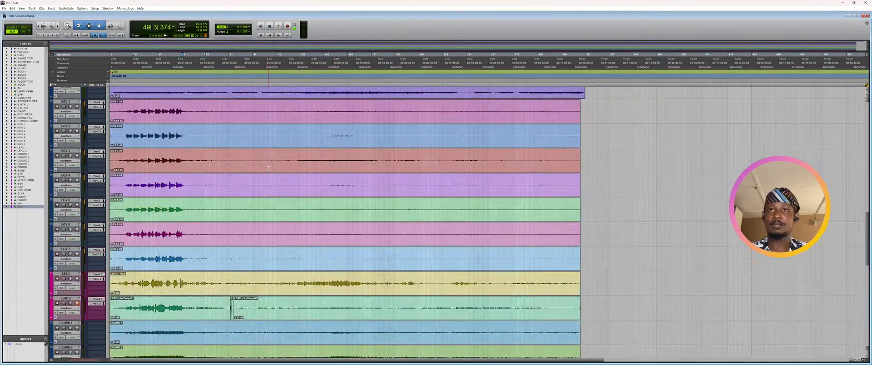
{"action": "scroll", "coordinate": [268, 167], "scroll_direction": "up", "scroll_amount": 3}
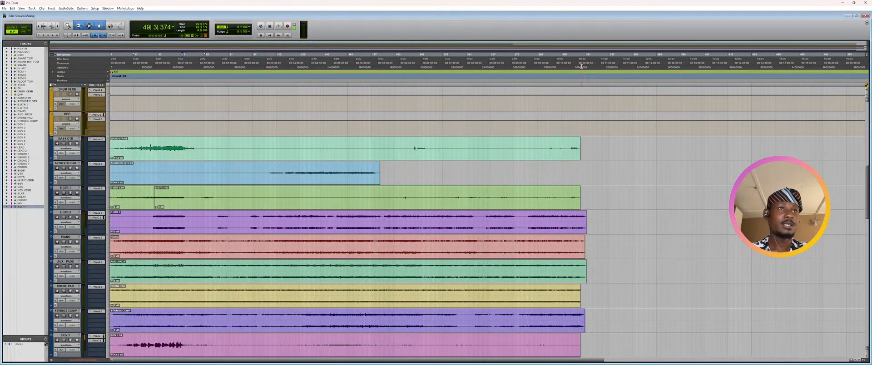
{"action": "scroll", "coordinate": [157, 156], "scroll_direction": "up", "scroll_amount": 5}
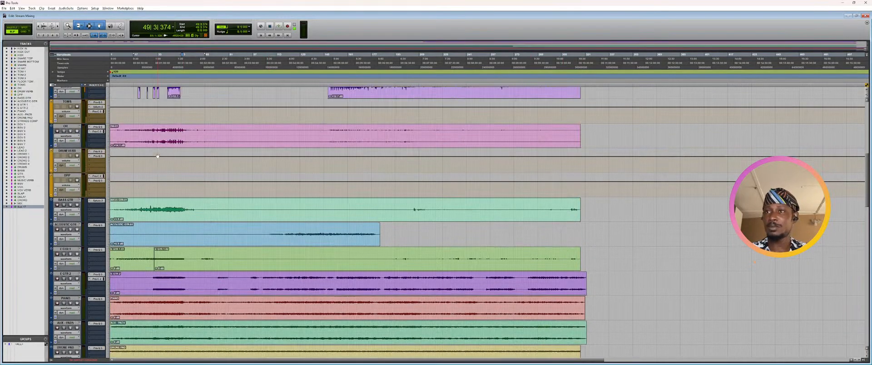
{"action": "scroll", "coordinate": [158, 156], "scroll_direction": "down", "scroll_amount": 2}
{"action": "scroll", "coordinate": [157, 154], "scroll_direction": "up", "scroll_amount": 5}
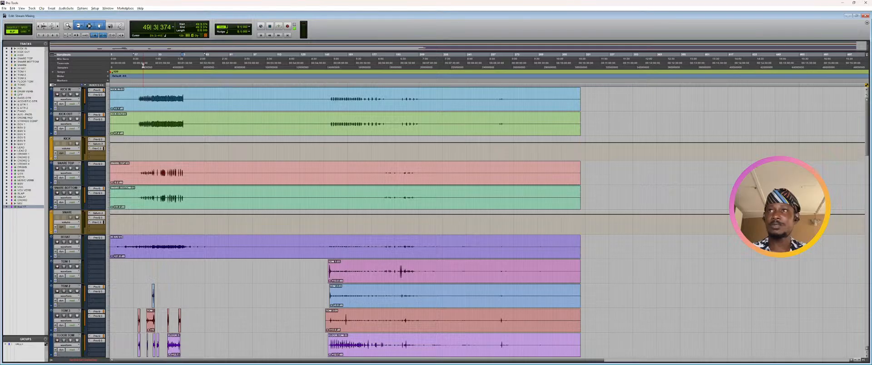
{"action": "left_click", "coordinate": [143, 64]}
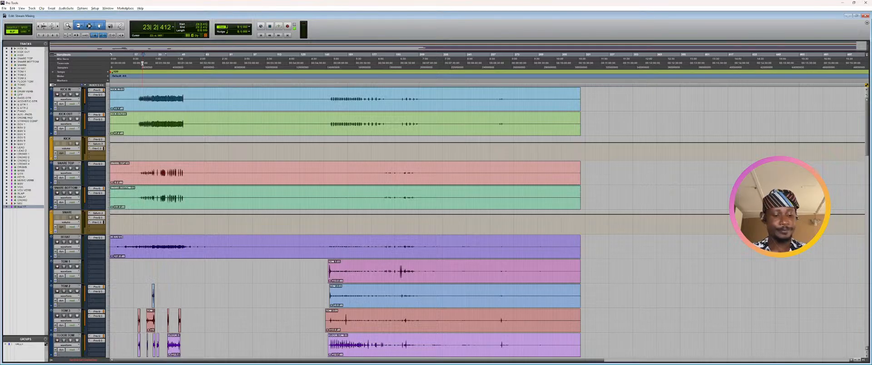
{"action": "left_click_drag", "start_coordinate": [141, 64], "coordinate": [183, 57]}
{"action": "key", "text": "space"}
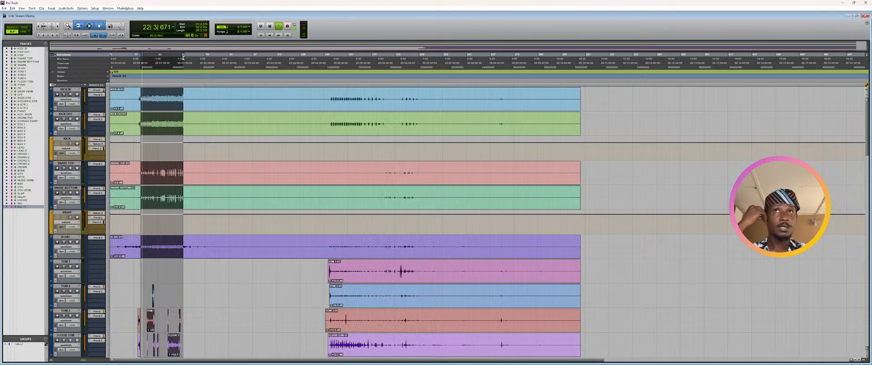
{"action": "key", "text": "ctrl+equal"}
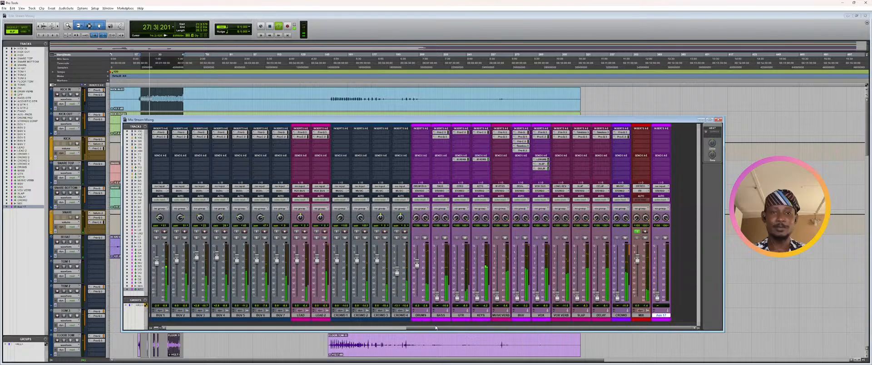
- Raise the faders of the drum reverb and the neighbouring orange drum aux slightly while the passage plays, and stop playback
{"action": "left_click_drag", "start_coordinate": [438, 328], "coordinate": [81, 330]}
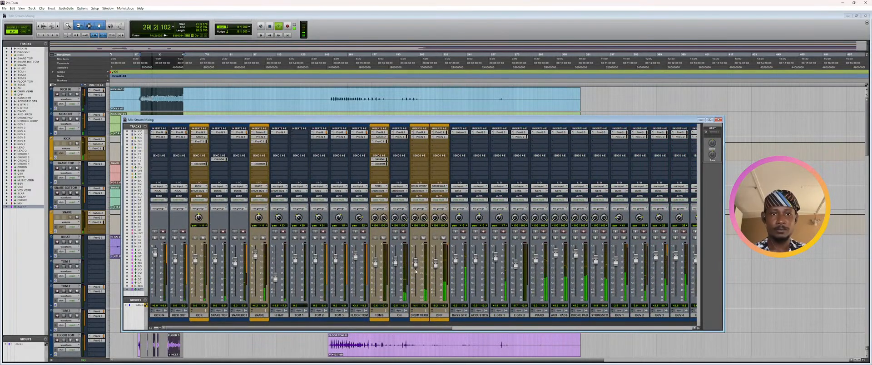
{"action": "left_click_drag", "start_coordinate": [417, 265], "coordinate": [417, 263]}
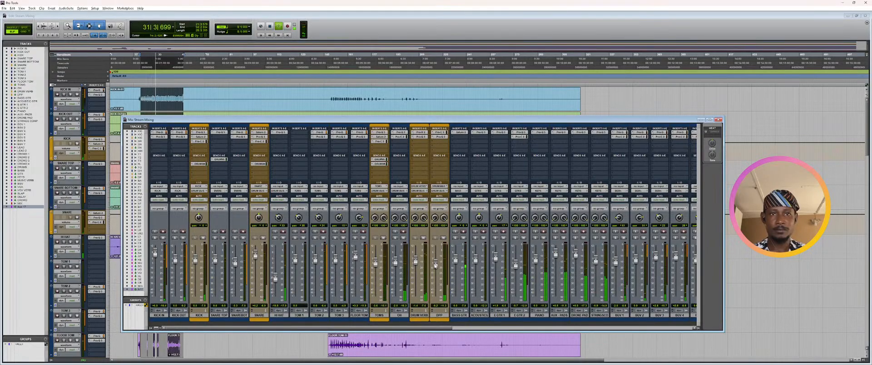
{"action": "left_click_drag", "start_coordinate": [436, 266], "coordinate": [436, 264]}
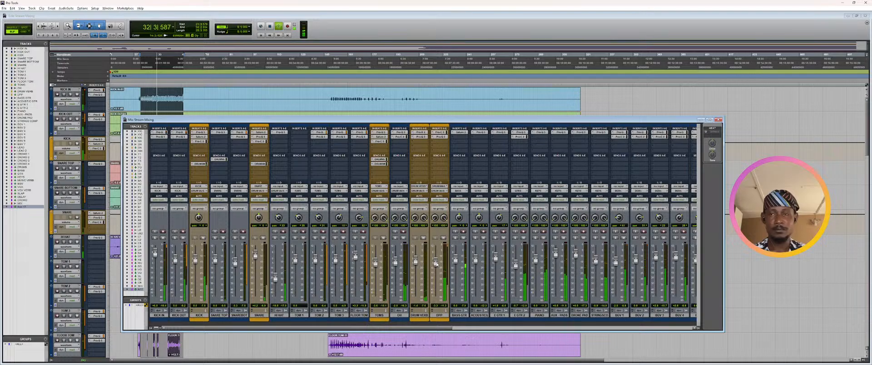
{"action": "key", "text": "space"}
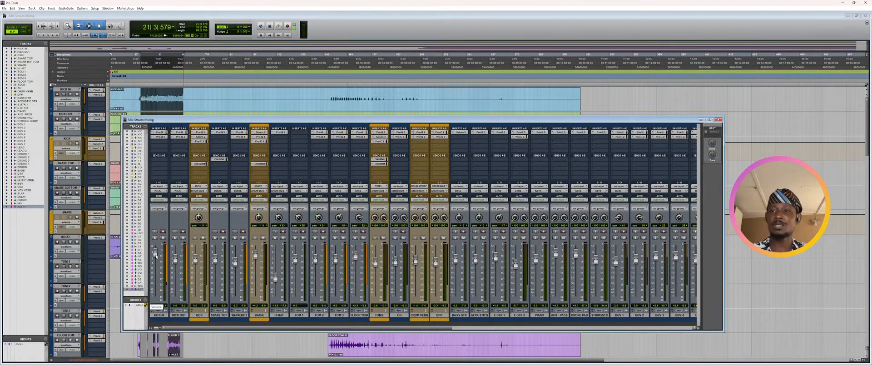
- Play the drum passage again, bring the BASS and GTR bus faders up from minimum, and stop playback
{"action": "scroll", "coordinate": [622, 319], "scroll_direction": "right", "scroll_amount": 10}
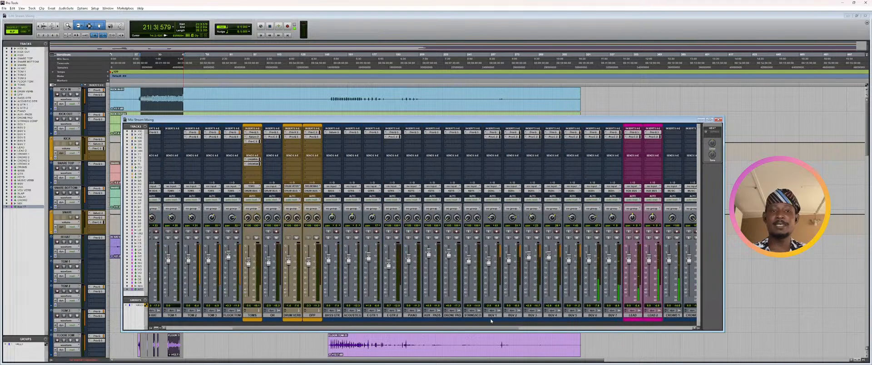
{"action": "scroll", "coordinate": [622, 318], "scroll_direction": "right", "scroll_amount": 5}
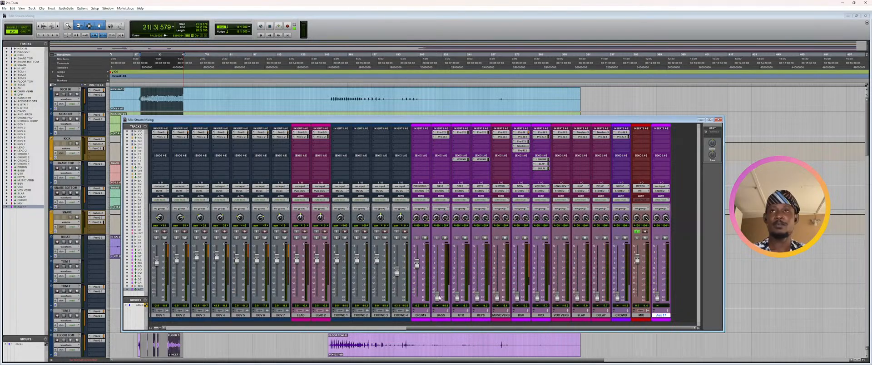
{"action": "key", "text": "space"}
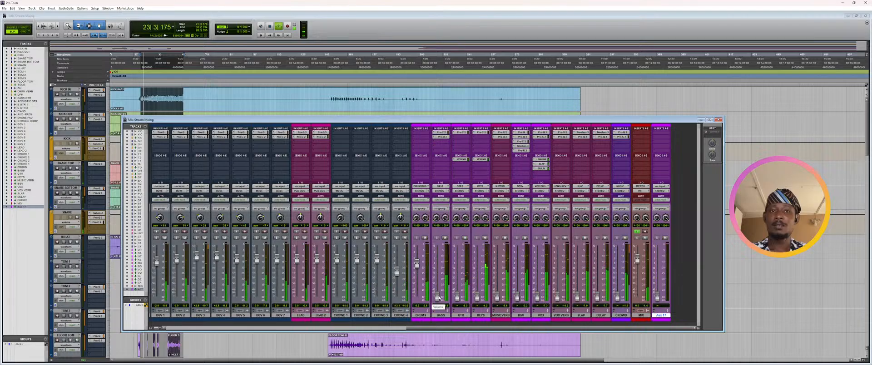
{"action": "left_click_drag", "start_coordinate": [438, 298], "coordinate": [436, 267]}
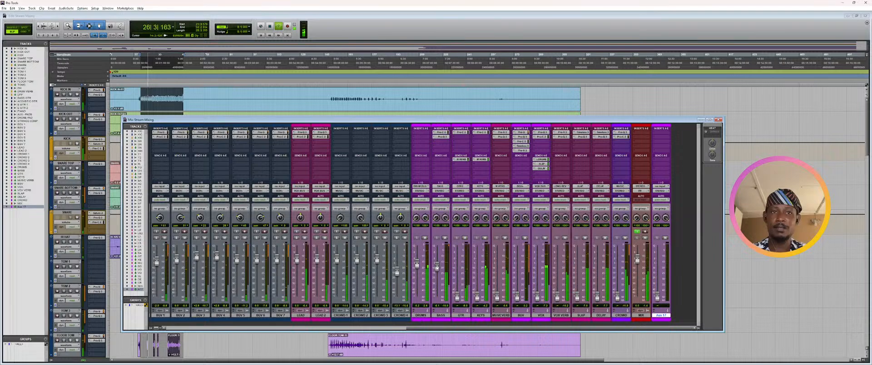
{"action": "left_click_drag", "start_coordinate": [456, 296], "coordinate": [456, 261]}
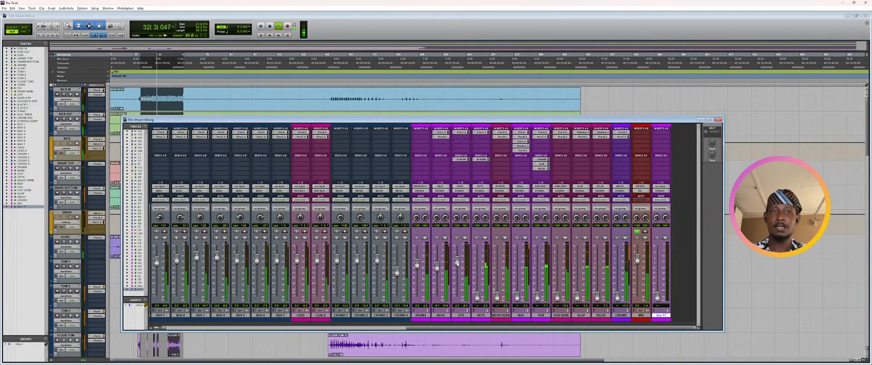
{"action": "key", "text": "space"}
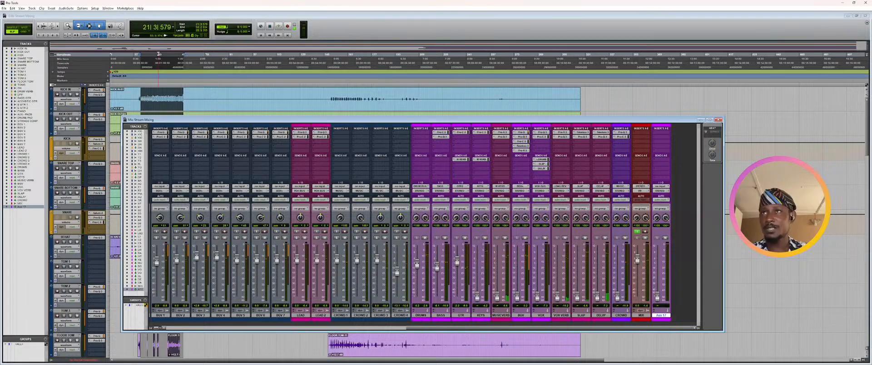
- Select the second half of the passage on the timeline, play it, and raise the KEYS and MUSIC VERB bus faders
{"action": "key", "text": "ctrl+equal"}
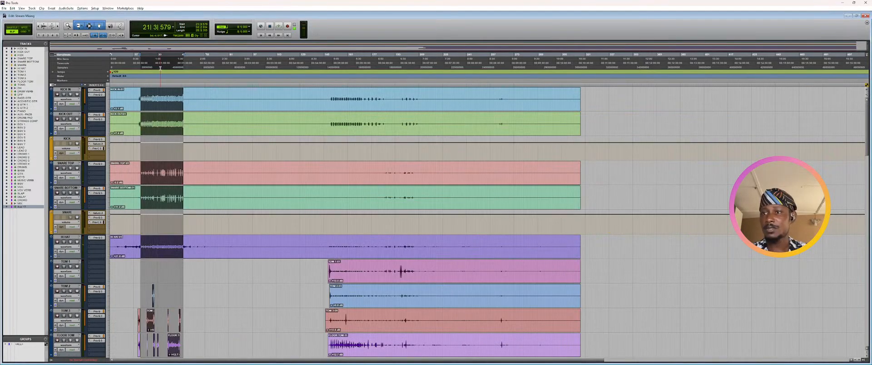
{"action": "left_click_drag", "start_coordinate": [158, 64], "coordinate": [183, 61]}
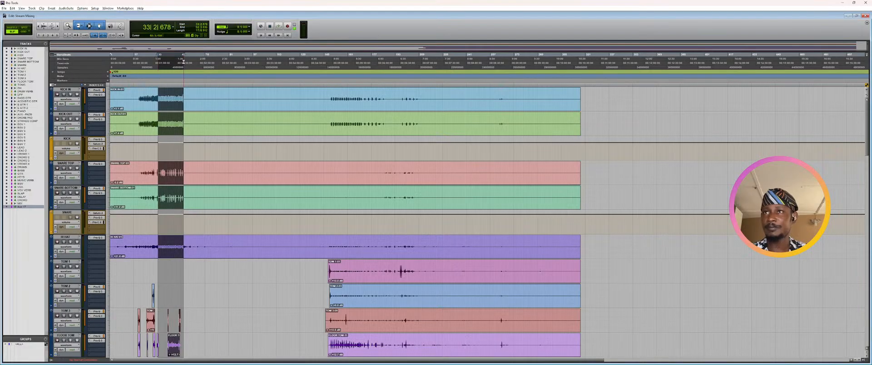
{"action": "key", "text": "space"}
{"action": "key", "text": "ctrl+equal"}
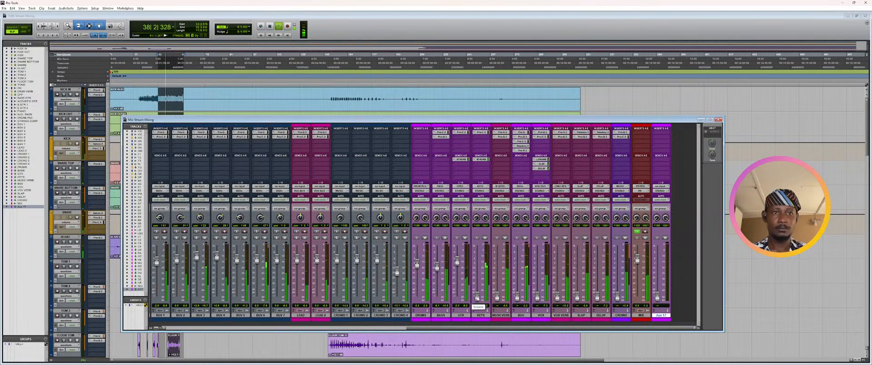
{"action": "left_click_drag", "start_coordinate": [476, 297], "coordinate": [478, 266]}
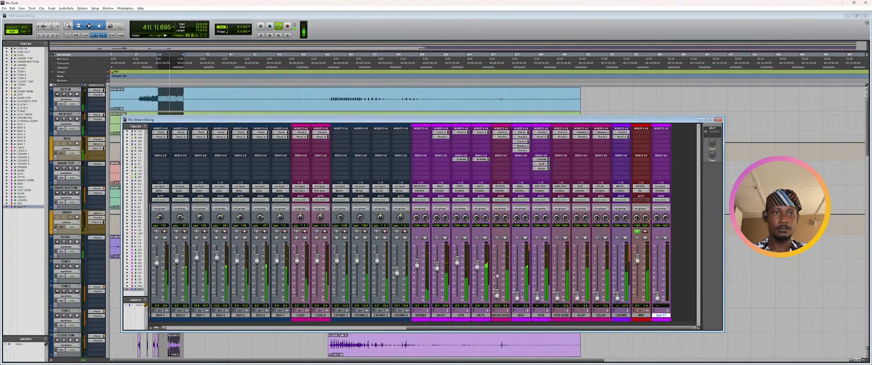
{"action": "left_click_drag", "start_coordinate": [497, 296], "coordinate": [497, 271]}
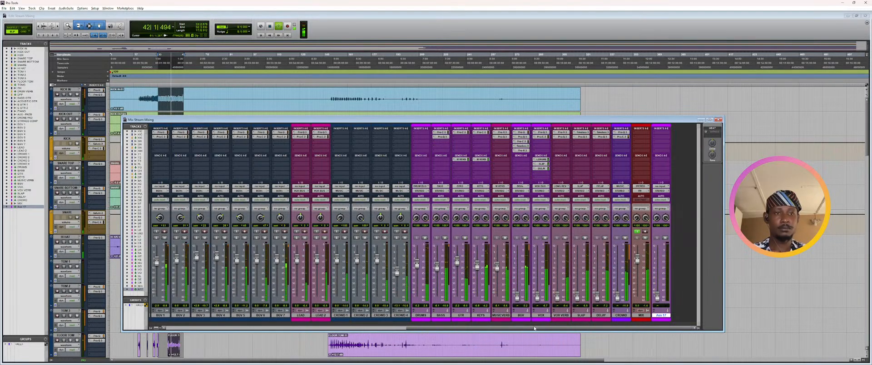
- Check the drum channels during playback, bring up the BGV and VOX bus faders, and lower the LEAD 2 fader slightly
{"action": "left_click_drag", "start_coordinate": [533, 327], "coordinate": [410, 338]}
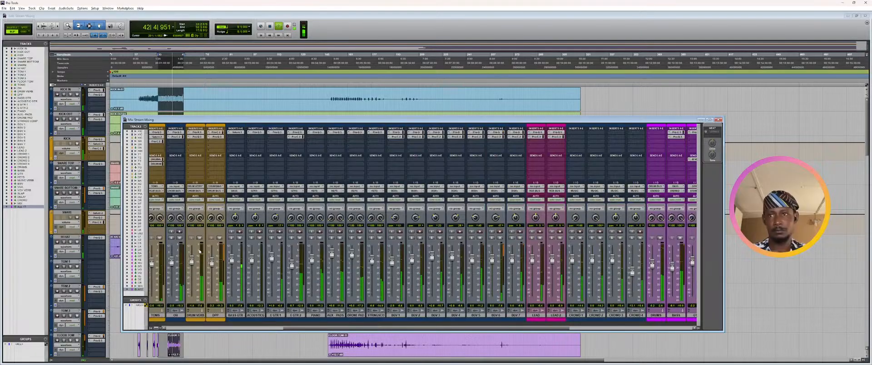
{"action": "left_click", "coordinate": [270, 327]}
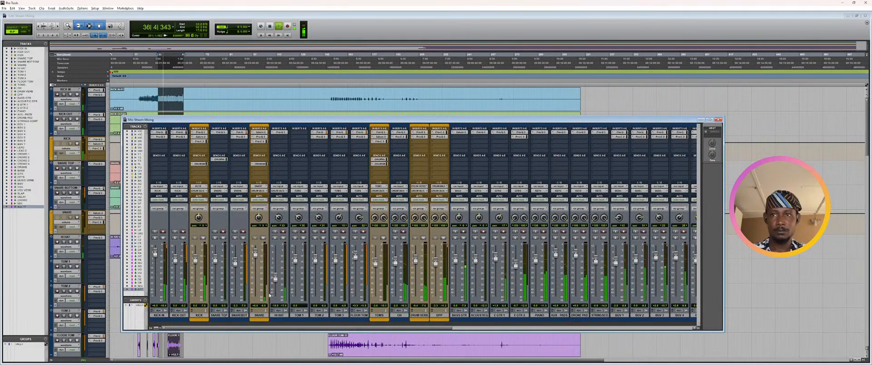
{"action": "left_click_drag", "start_coordinate": [427, 328], "coordinate": [662, 307]}
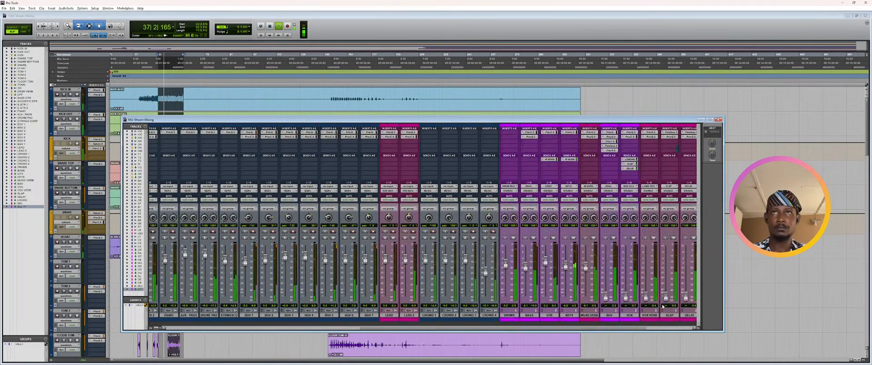
{"action": "scroll", "coordinate": [662, 307], "scroll_direction": "right", "scroll_amount": 3}
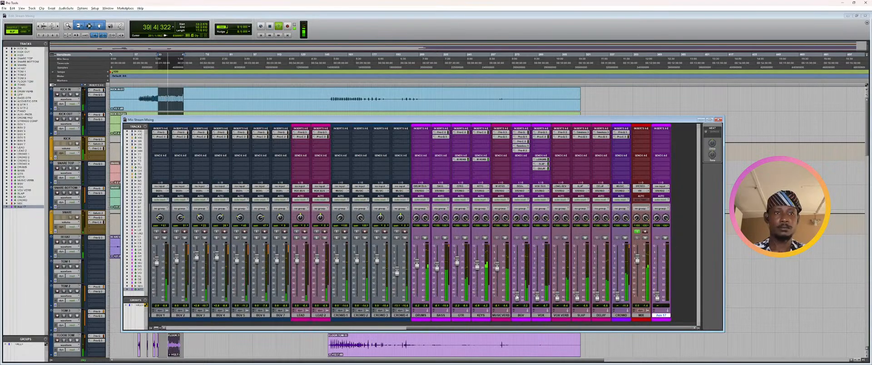
{"action": "left_click_drag", "start_coordinate": [517, 295], "coordinate": [517, 268]}
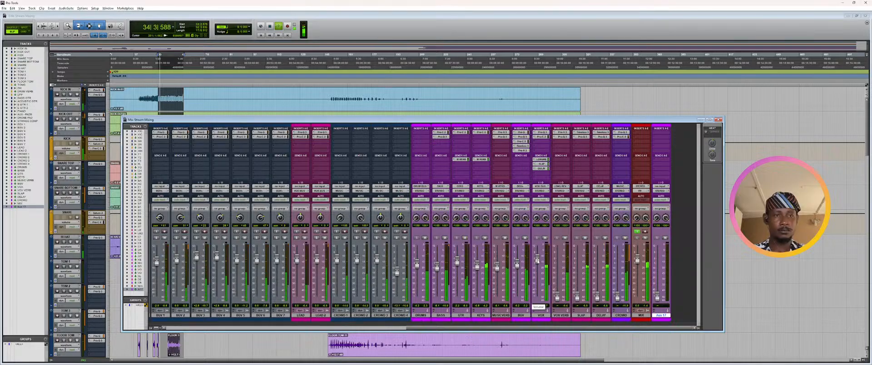
{"action": "left_click_drag", "start_coordinate": [570, 328], "coordinate": [589, 331]}
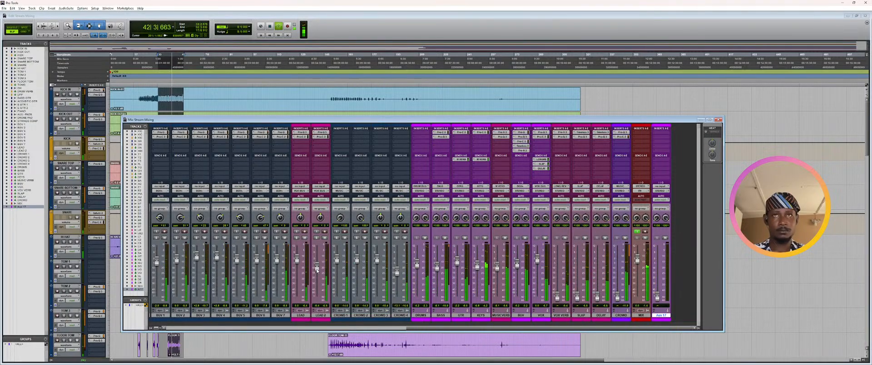
- Lower the clip gain of the first LEAD 2 clip in the Edit window, and bring the Mix window back
{"action": "key", "text": "ctrl+equal"}
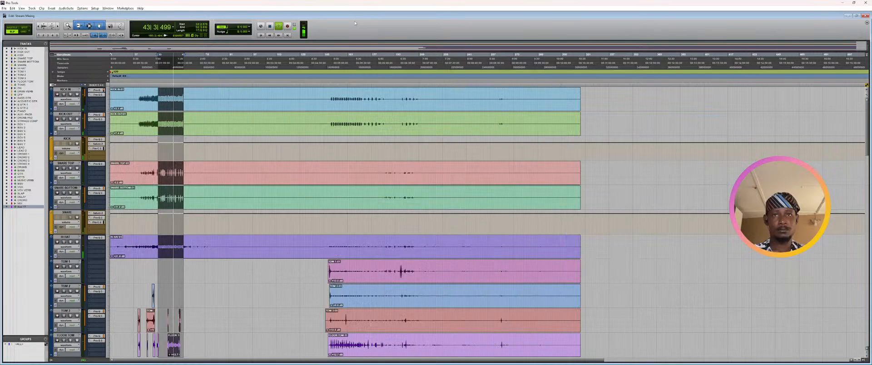
{"action": "scroll", "coordinate": [238, 232], "scroll_direction": "down", "scroll_amount": 2}
{"action": "scroll", "coordinate": [238, 233], "scroll_direction": "down", "scroll_amount": 10}
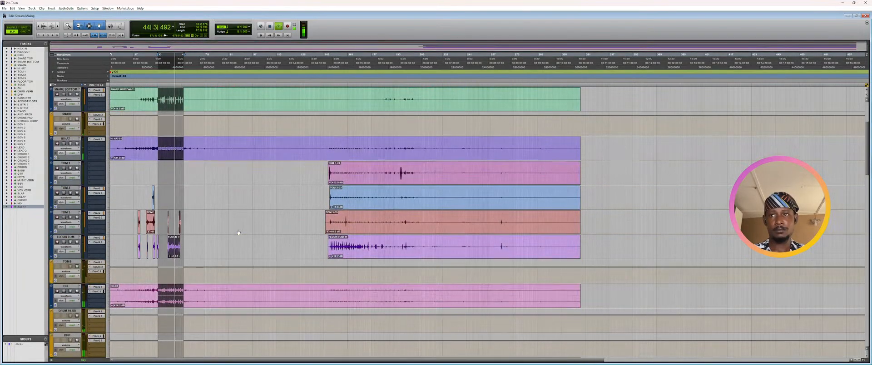
{"action": "scroll", "coordinate": [238, 232], "scroll_direction": "down", "scroll_amount": 10}
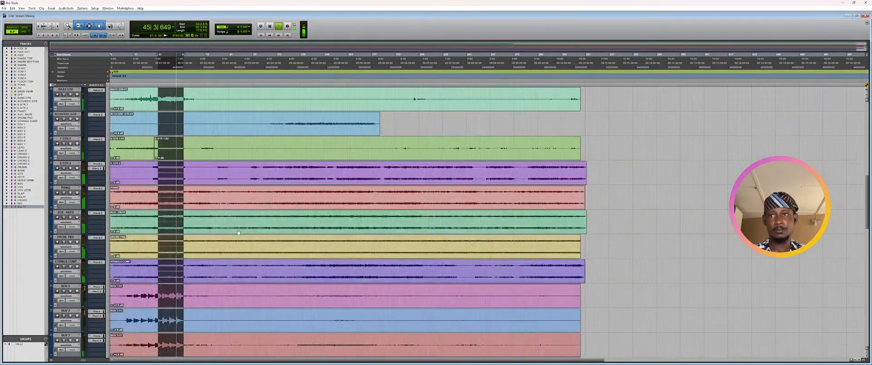
{"action": "scroll", "coordinate": [239, 232], "scroll_direction": "down", "scroll_amount": 6}
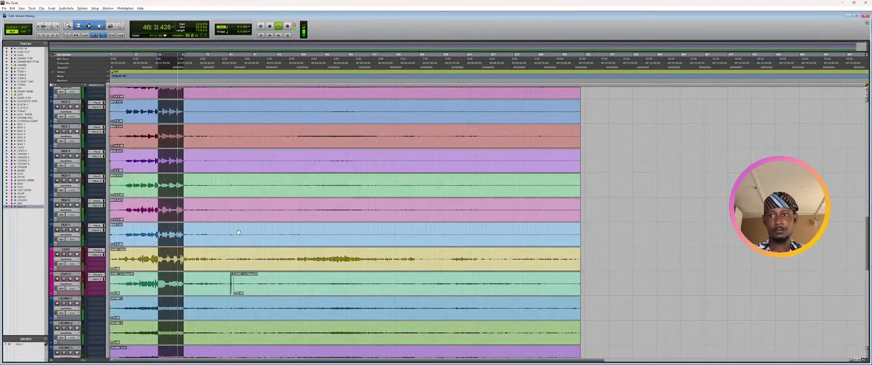
{"action": "scroll", "coordinate": [238, 231], "scroll_direction": "up", "scroll_amount": 2}
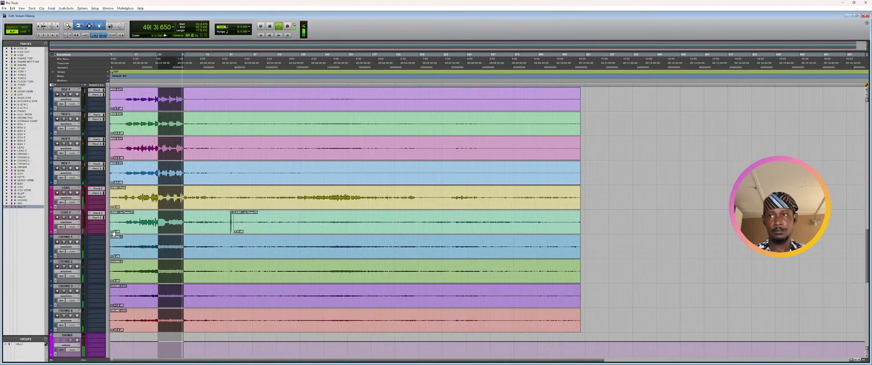
{"action": "left_click_drag", "start_coordinate": [113, 232], "coordinate": [123, 266]}
{"action": "key", "text": "ctrl+equal"}
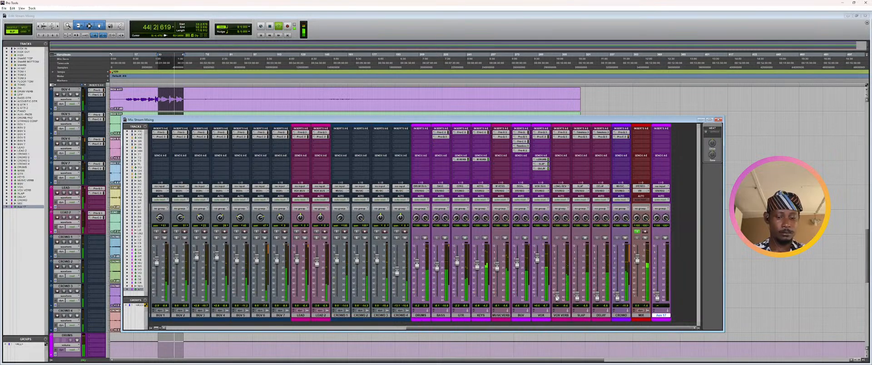
- Raise the VOX VERB, SLAP, DELAY and CROWD faders from minimum, and close the Pro-C 2 compressor on the VOX bus
{"action": "left_click_drag", "start_coordinate": [556, 298], "coordinate": [557, 262]}
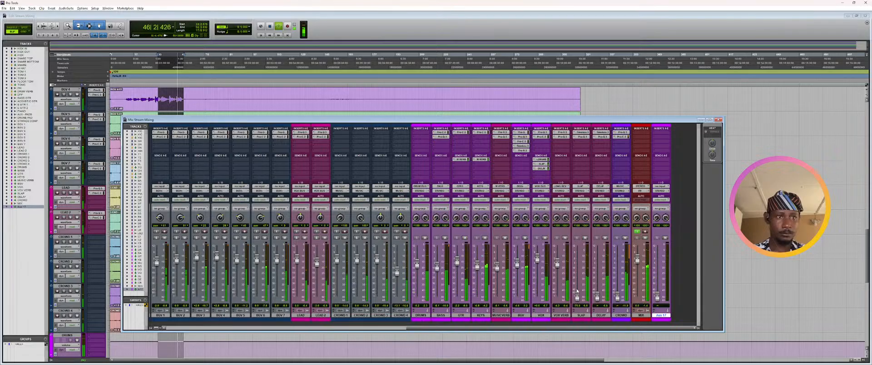
{"action": "left_click_drag", "start_coordinate": [576, 296], "coordinate": [577, 267]}
{"action": "left_click_drag", "start_coordinate": [597, 297], "coordinate": [597, 268]}
{"action": "left_click_drag", "start_coordinate": [617, 298], "coordinate": [618, 273]}
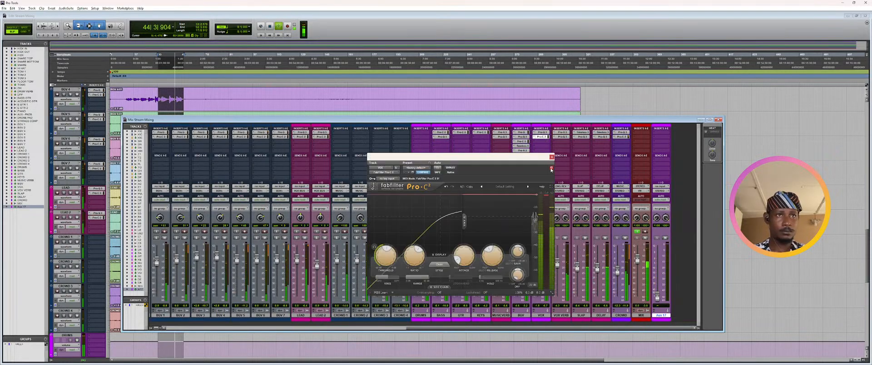
{"action": "left_click", "coordinate": [551, 155]}
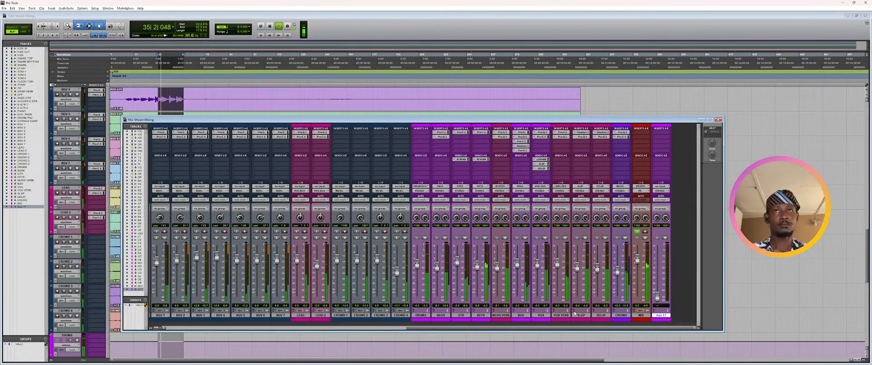
- Compare the drum and instrument channel levels with the buses while the passage plays, and stop playback
{"action": "left_click_drag", "start_coordinate": [596, 327], "coordinate": [379, 330]}
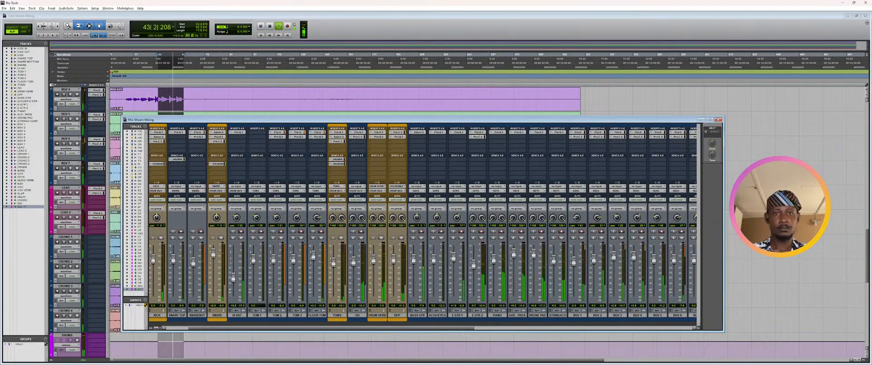
{"action": "left_click_drag", "start_coordinate": [474, 331], "coordinate": [695, 323]}
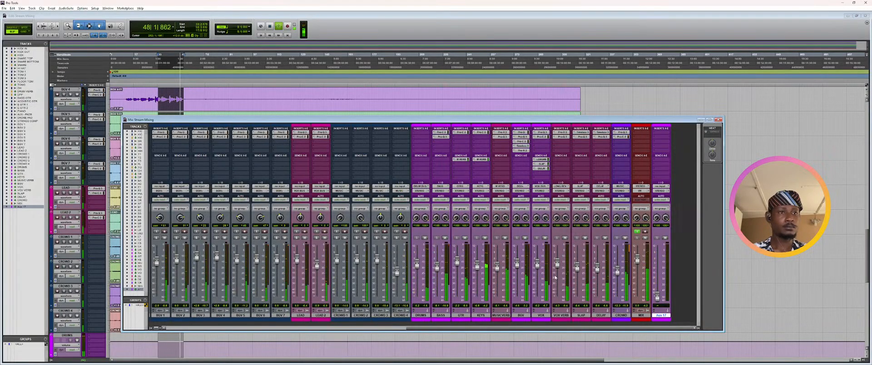
{"action": "key", "text": "space"}
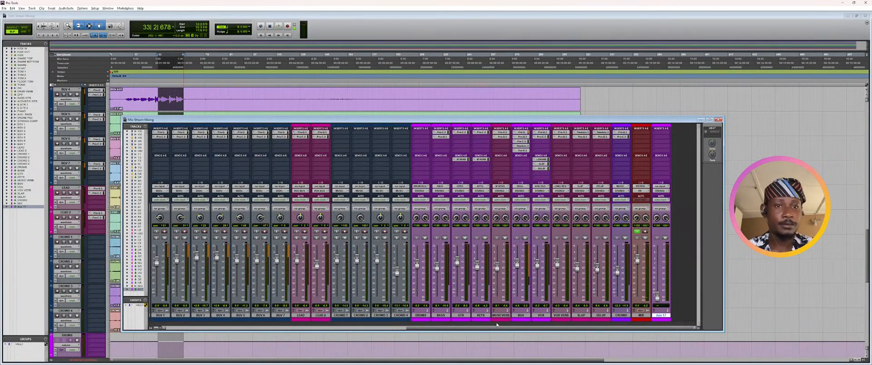
- Return playback to the session start, look over the drum tracks in the Edit window, and bring the bus faders back into view in the mixer
{"action": "left_click_drag", "start_coordinate": [488, 330], "coordinate": [215, 339]}
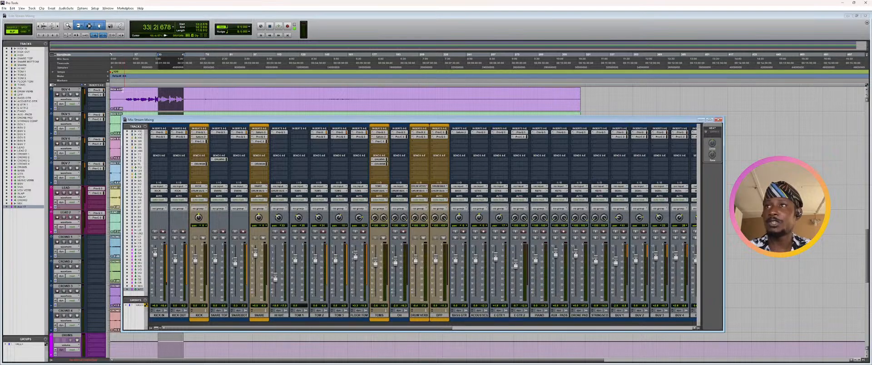
{"action": "key", "text": "ctrl+equal"}
{"action": "scroll", "coordinate": [174, 110], "scroll_direction": "up", "scroll_amount": 10}
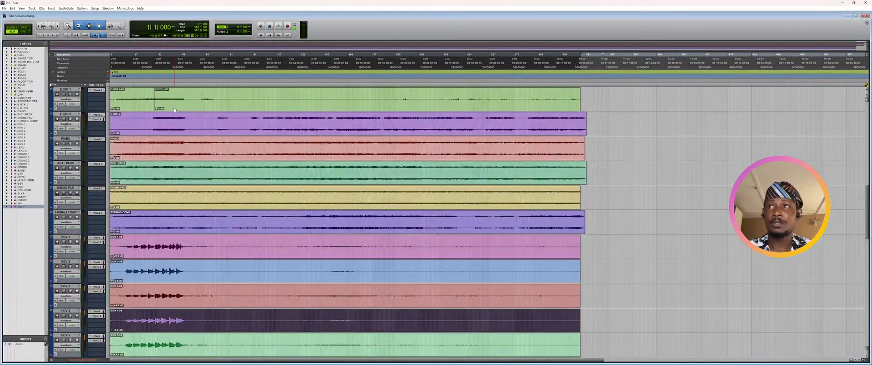
{"action": "scroll", "coordinate": [174, 110], "scroll_direction": "up", "scroll_amount": 12}
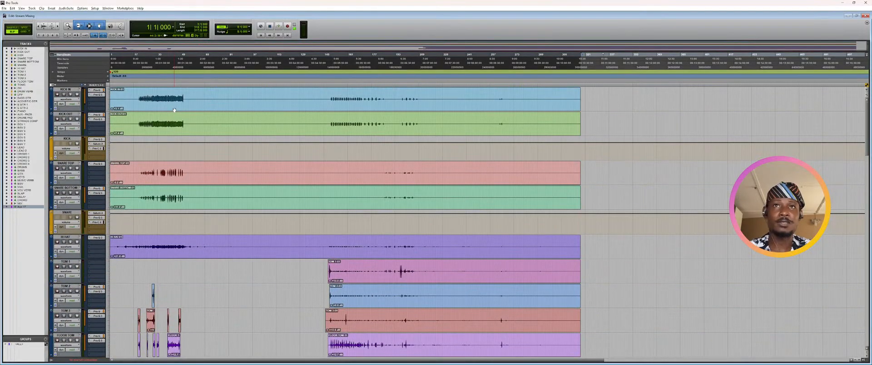
{"action": "key", "text": "ctrl+equal"}
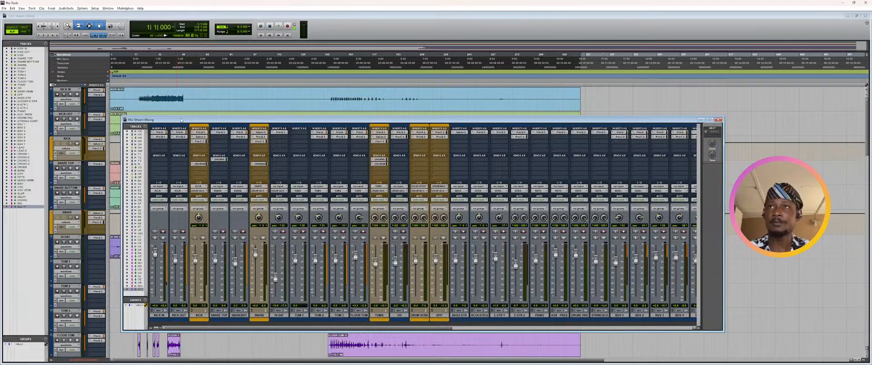
{"action": "left_click_drag", "start_coordinate": [181, 121], "coordinate": [172, 120]}
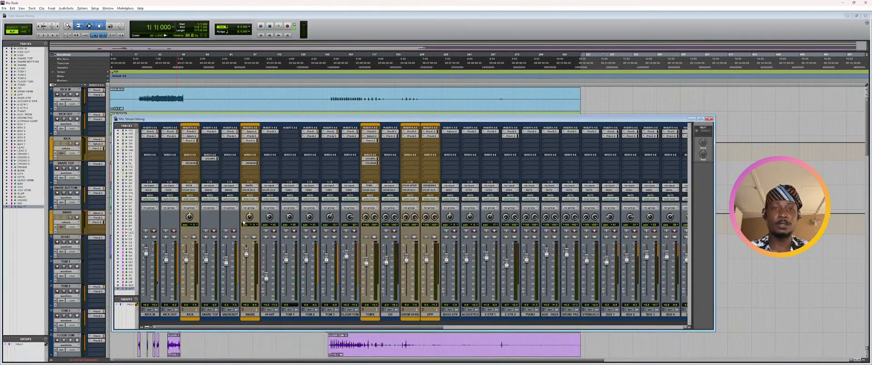
{"action": "left_click_drag", "start_coordinate": [442, 328], "coordinate": [686, 328]}
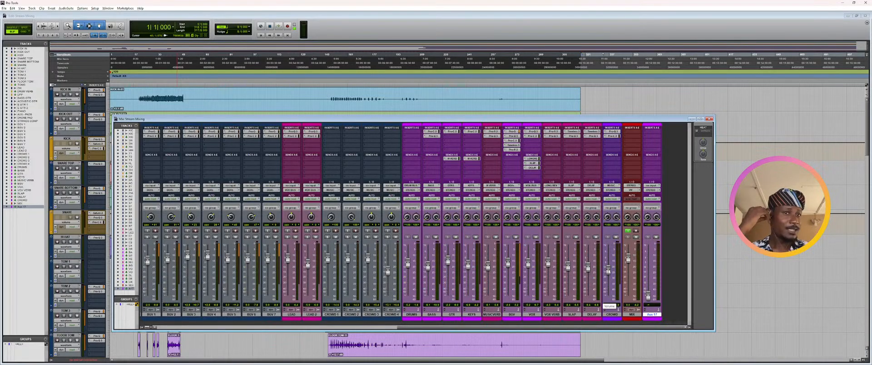
- Play the opening passage, raise the VOX bus fader, and replay from the session start to check the vocal level
{"action": "left_click_drag", "start_coordinate": [568, 266], "coordinate": [609, 276]}
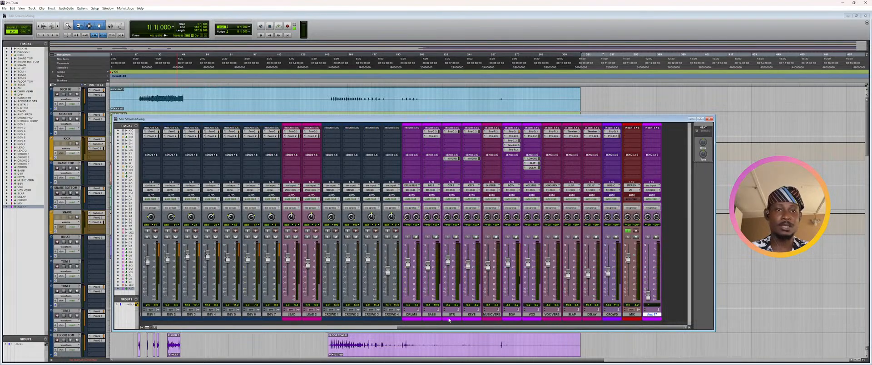
{"action": "key", "text": "space"}
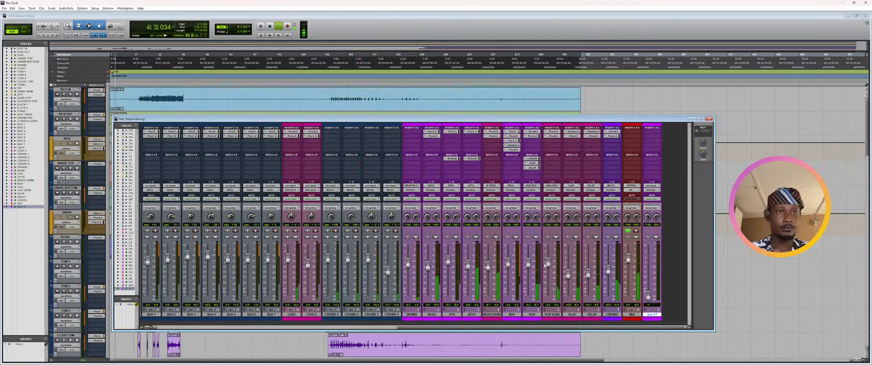
{"action": "left_click_drag", "start_coordinate": [532, 267], "coordinate": [528, 258]}
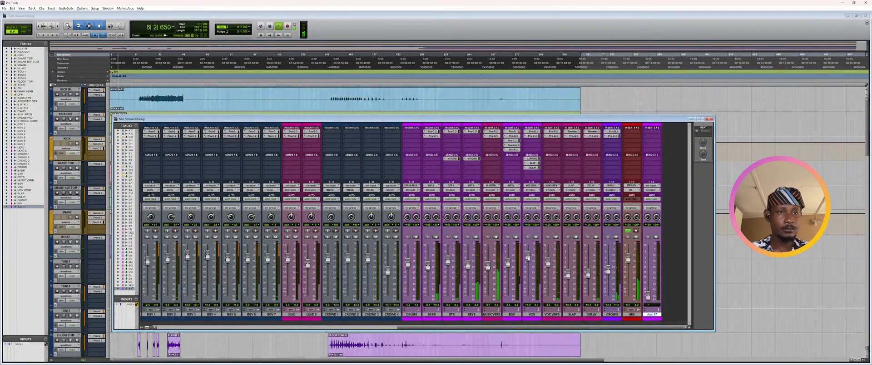
{"action": "key", "text": "space"}
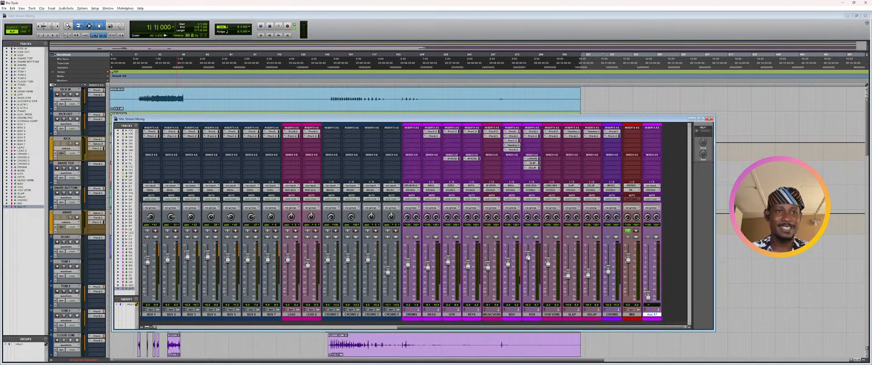
{"action": "key", "text": "space"}
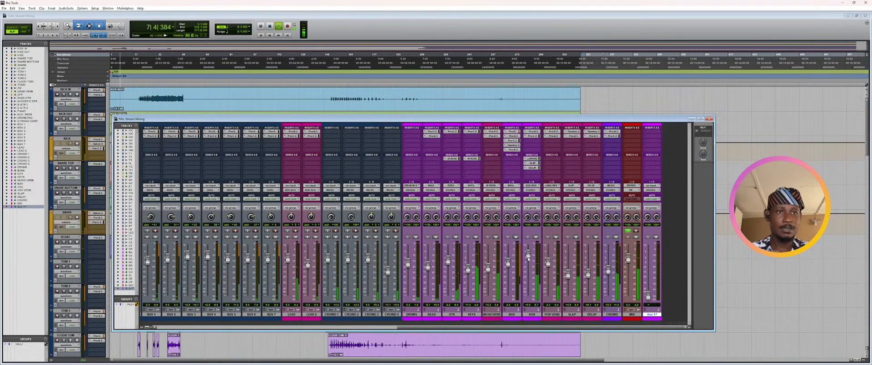
{"action": "key", "text": "space"}
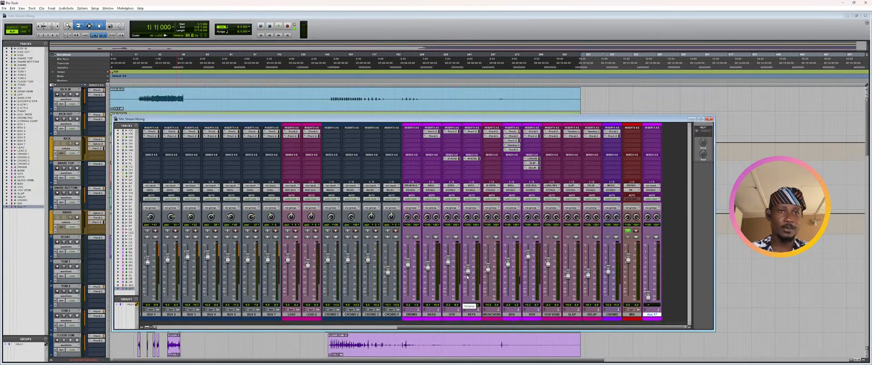
{"action": "key", "text": "space"}
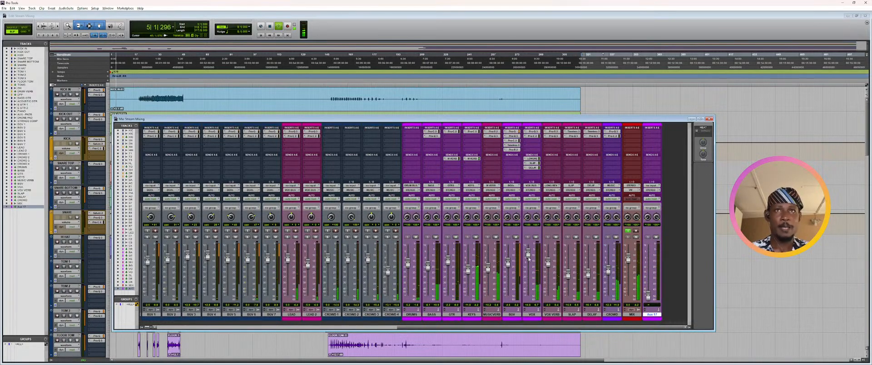
- Reposition the Mix window and raise the KEYS bus fader slightly while the opening passage plays
{"action": "left_click_drag", "start_coordinate": [484, 120], "coordinate": [438, 121]}
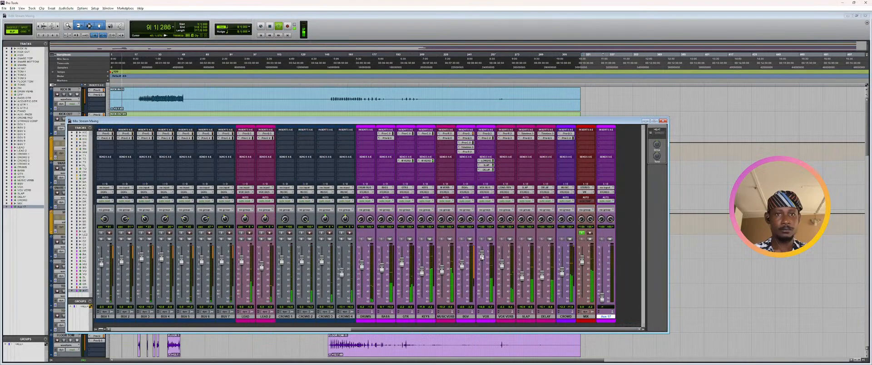
{"action": "left_click_drag", "start_coordinate": [421, 273], "coordinate": [421, 272]}
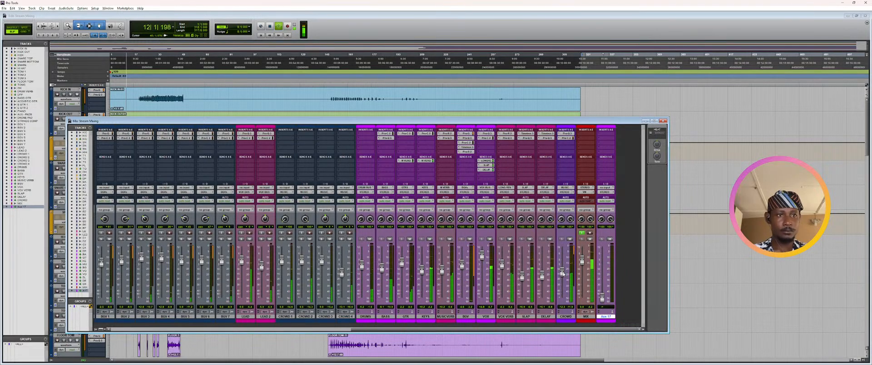
{"action": "left_click_drag", "start_coordinate": [562, 272], "coordinate": [562, 271]}
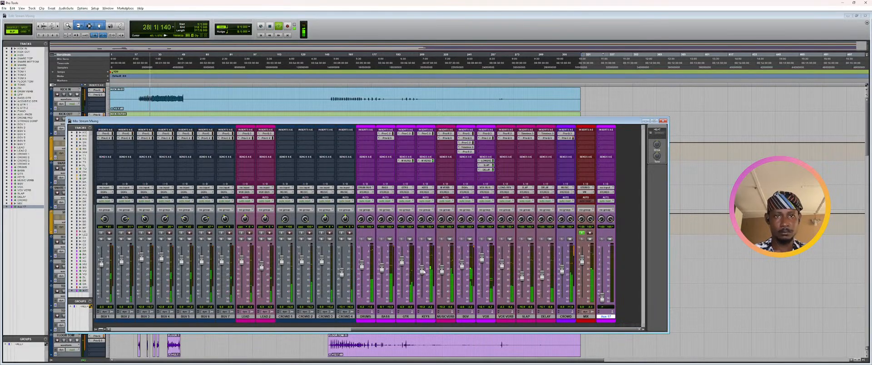
{"action": "left_click_drag", "start_coordinate": [424, 271], "coordinate": [423, 267]}
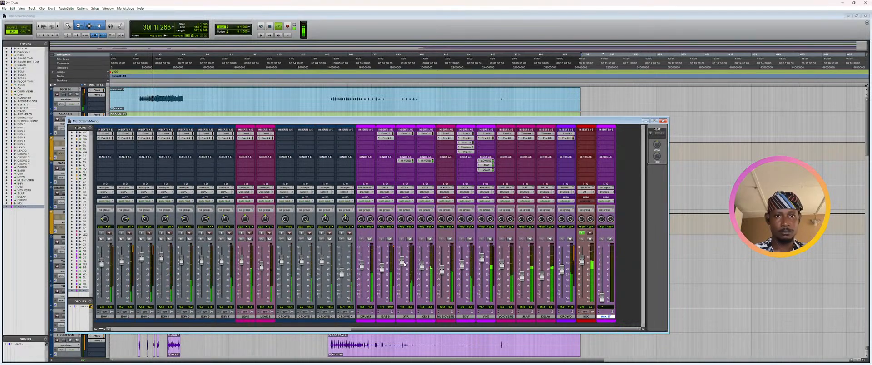
{"action": "left_click_drag", "start_coordinate": [402, 266], "coordinate": [404, 285]}
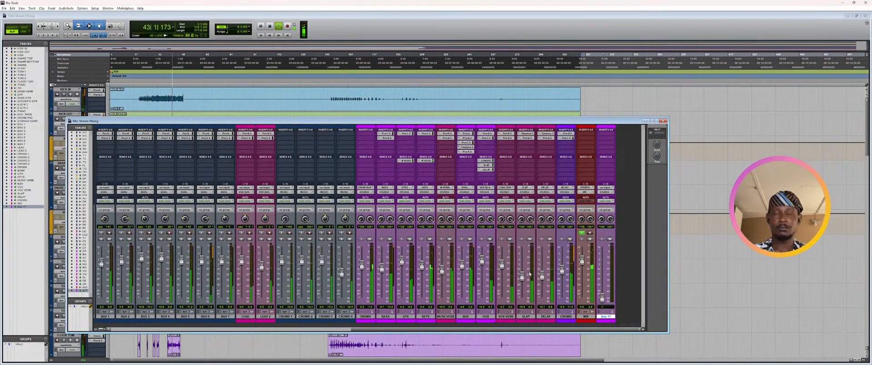
- Check the stream in OBS, return to Pro Tools, and raise the CROWD and VOX VERB faders during playback
{"action": "key", "text": "alt+Tab"}
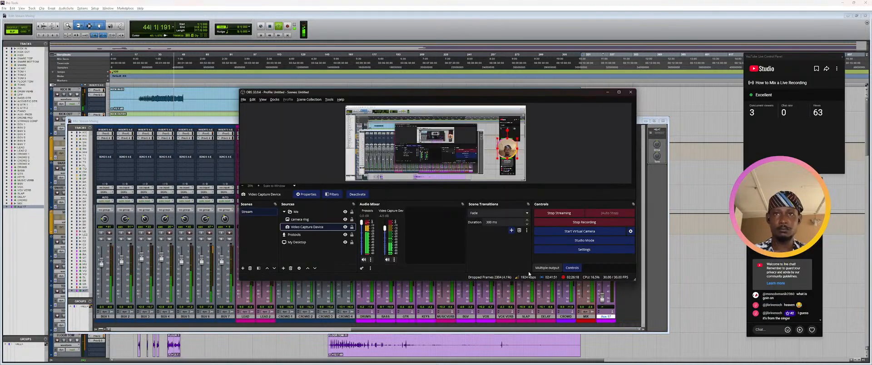
{"action": "key", "text": "alt+Tab"}
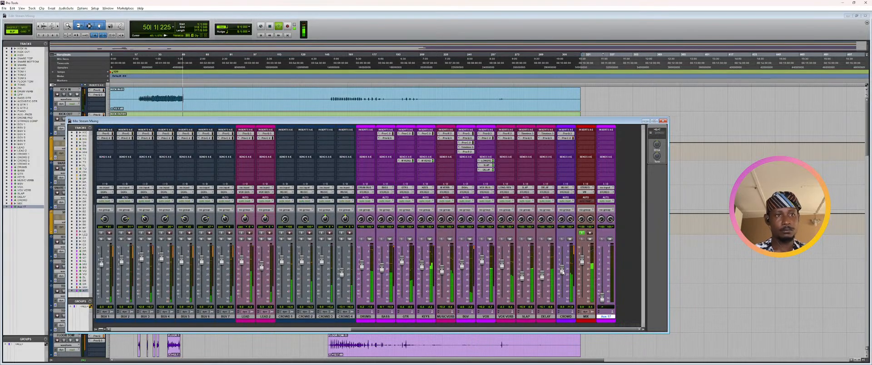
{"action": "left_click_drag", "start_coordinate": [562, 272], "coordinate": [562, 267]}
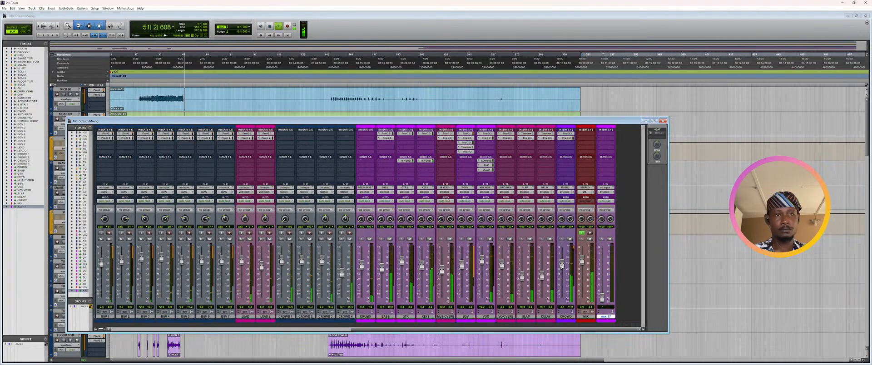
{"action": "left_click_drag", "start_coordinate": [561, 267], "coordinate": [562, 266]}
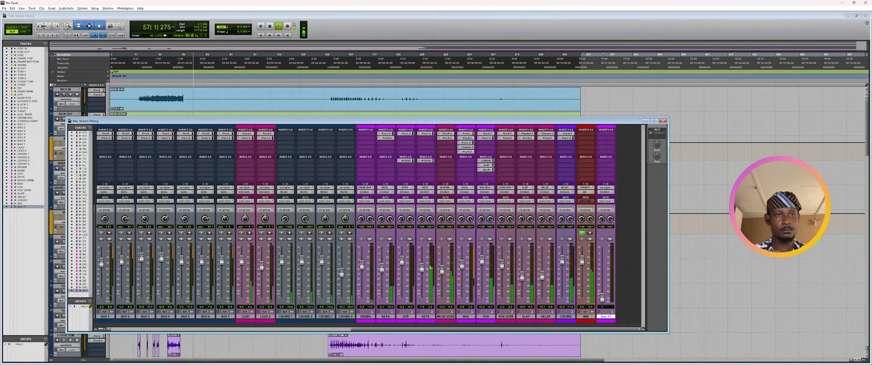
{"action": "left_click_drag", "start_coordinate": [502, 266], "coordinate": [502, 254]}
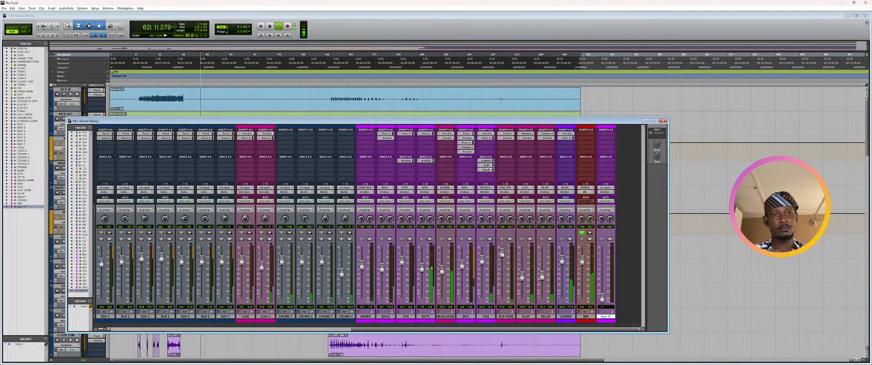
{"action": "left_click_drag", "start_coordinate": [502, 255], "coordinate": [503, 254]}
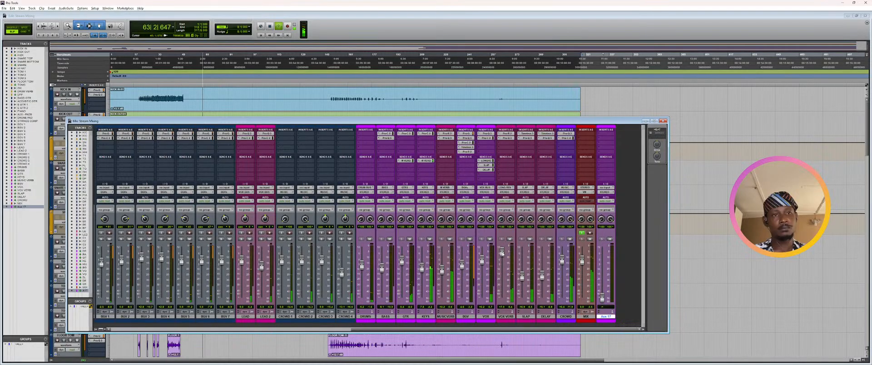
{"action": "left_click_drag", "start_coordinate": [562, 259], "coordinate": [562, 263]}
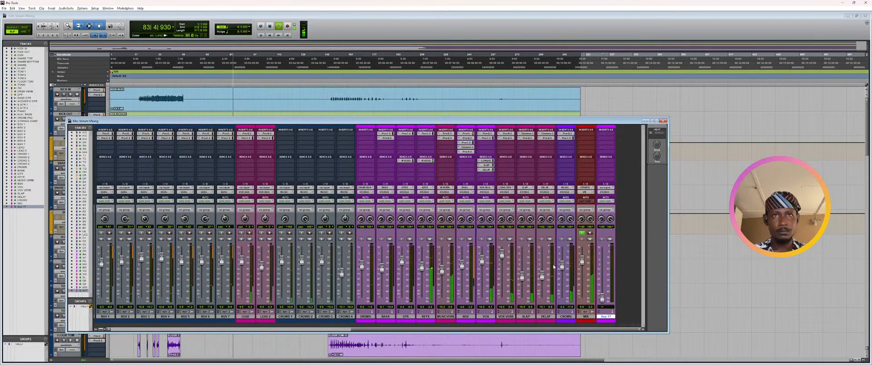
- Bring the vocal tracks into view in the Edit window and replay from around bar 78, just before the break in LEAD 2
{"action": "key", "text": "ctrl+equal"}
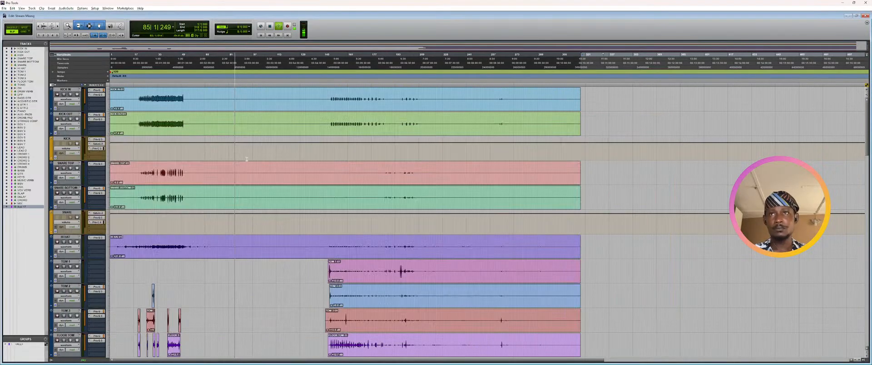
{"action": "scroll", "coordinate": [247, 162], "scroll_direction": "down", "scroll_amount": 6}
{"action": "scroll", "coordinate": [247, 161], "scroll_direction": "down", "scroll_amount": 12}
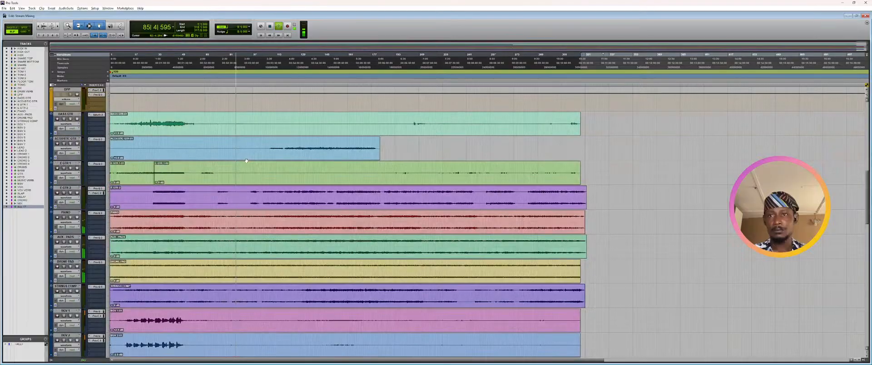
{"action": "scroll", "coordinate": [245, 161], "scroll_direction": "down", "scroll_amount": 7}
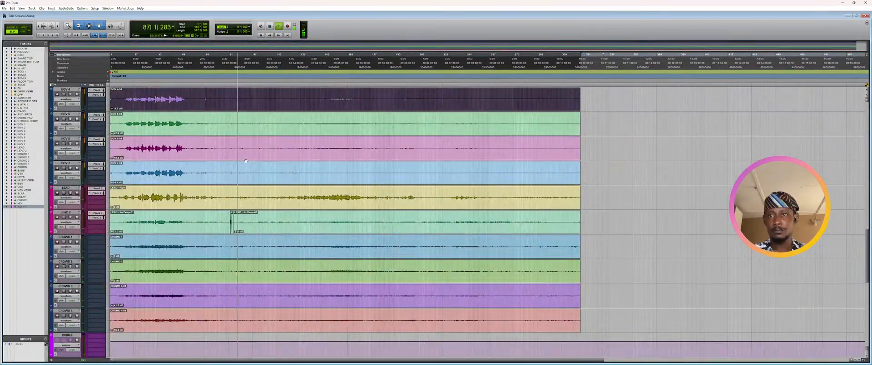
{"action": "left_click", "coordinate": [233, 67]}
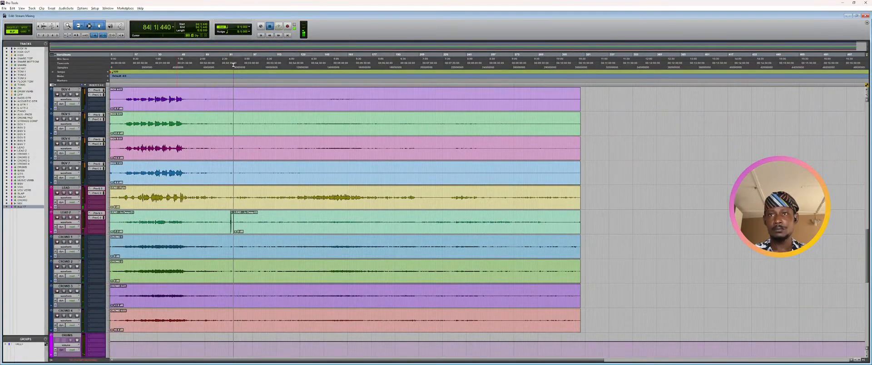
{"action": "left_click", "coordinate": [225, 64]}
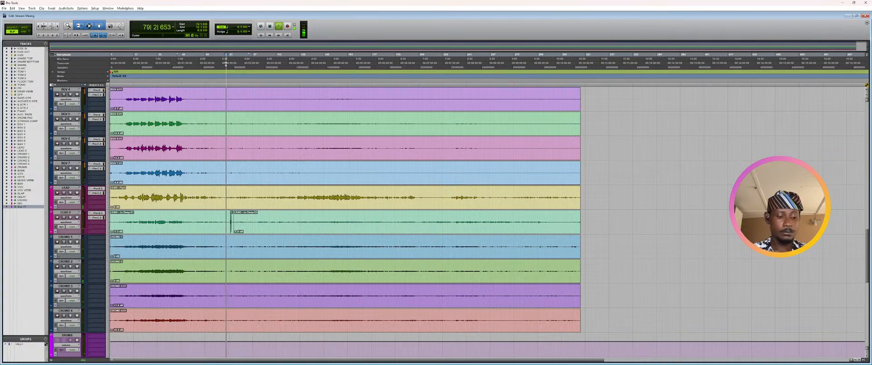
- Stop playback and delete the short section of LEAD 2 audio near bar 82, between its two long clips
{"action": "key", "text": "t"}
{"action": "key", "text": "t"}
{"action": "key", "text": "t"}
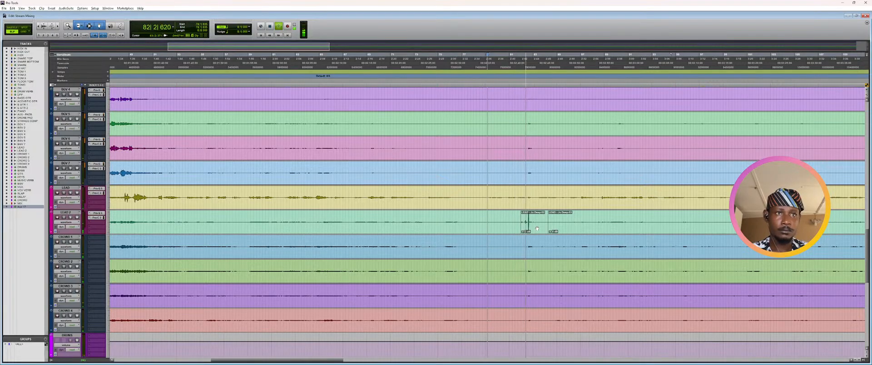
{"action": "key", "text": "space"}
{"action": "left_click", "coordinate": [537, 228]}
{"action": "key", "text": "Delete"}
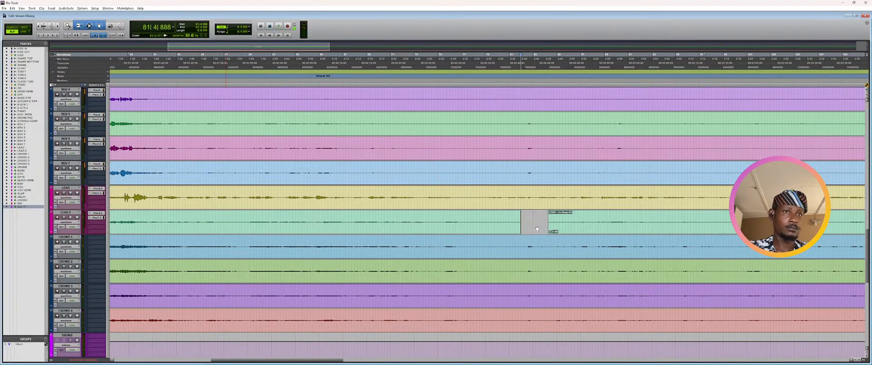
- Play from bar 76 across the gap in LEAD 2, and lower the KEYS bus fader slightly in the Mix window
{"action": "left_click", "coordinate": [482, 138]}
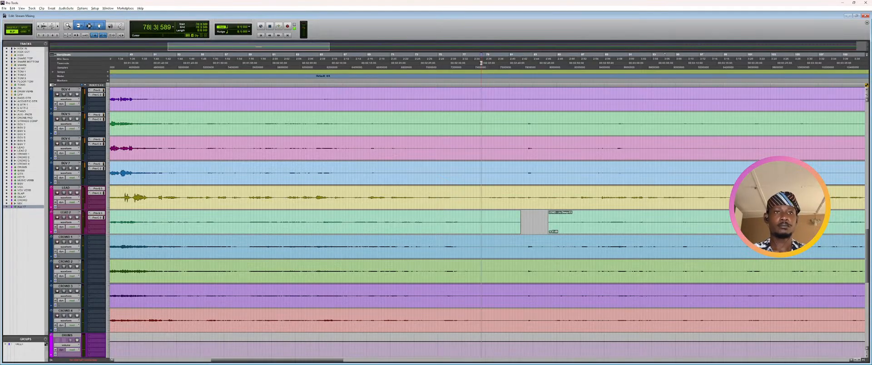
{"action": "key", "text": "space"}
{"action": "key", "text": "ctrl+equal"}
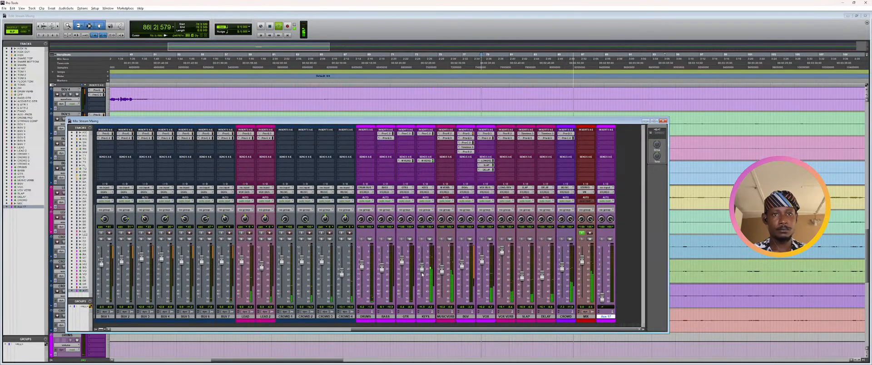
{"action": "left_click_drag", "start_coordinate": [422, 265], "coordinate": [421, 272]}
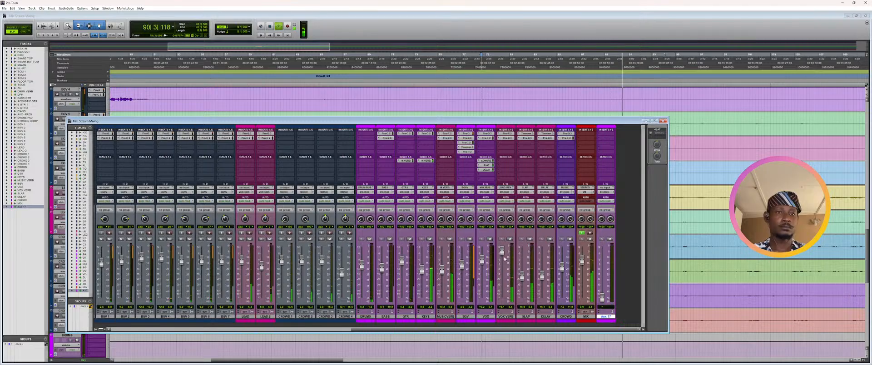
- Lower the VOX VERB fader in the Mix window during playback, stop, and fine-tune it
{"action": "left_click_drag", "start_coordinate": [502, 255], "coordinate": [503, 269]}
{"action": "key", "text": "space"}
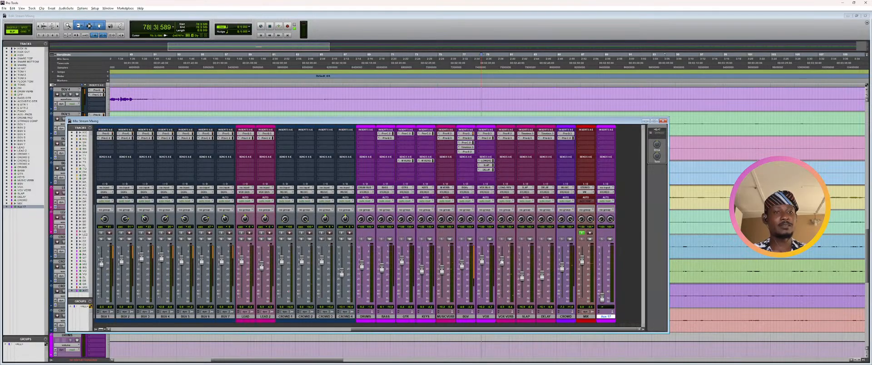
{"action": "left_click_drag", "start_coordinate": [502, 262], "coordinate": [502, 265]}
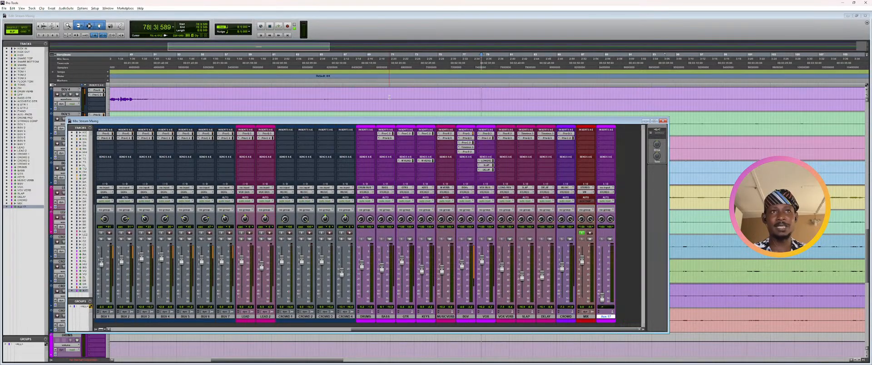
- Zoom the Edit window out to the full session length and bring the kick and snare tracks into view
{"action": "key", "text": "ctrl+="}
{"action": "key", "text": "ctrl+="}
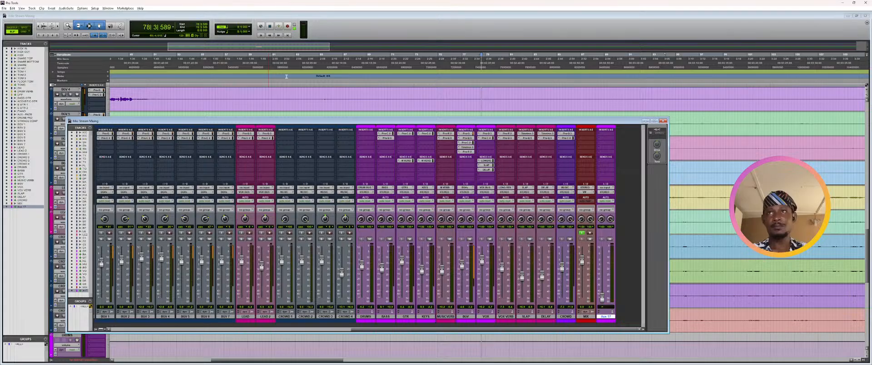
{"action": "key", "text": "ctrl+="}
{"action": "key", "text": "ctrl+="}
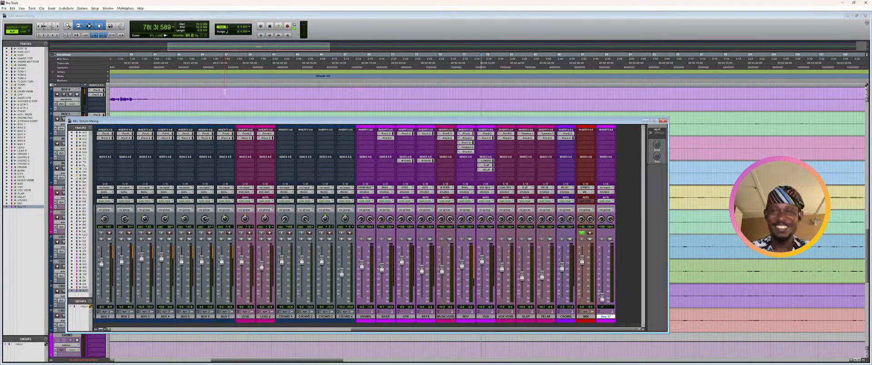
{"action": "left_click", "coordinate": [241, 16]}
{"action": "key", "text": "r"}
{"action": "key", "text": "r"}
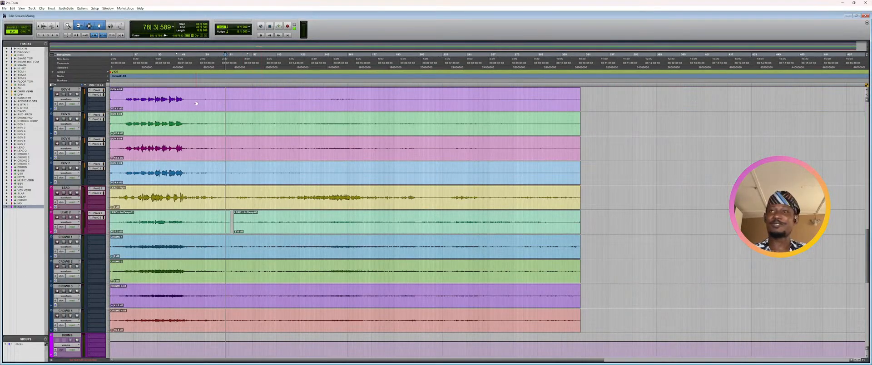
{"action": "scroll", "coordinate": [262, 97], "scroll_direction": "up", "scroll_amount": 4}
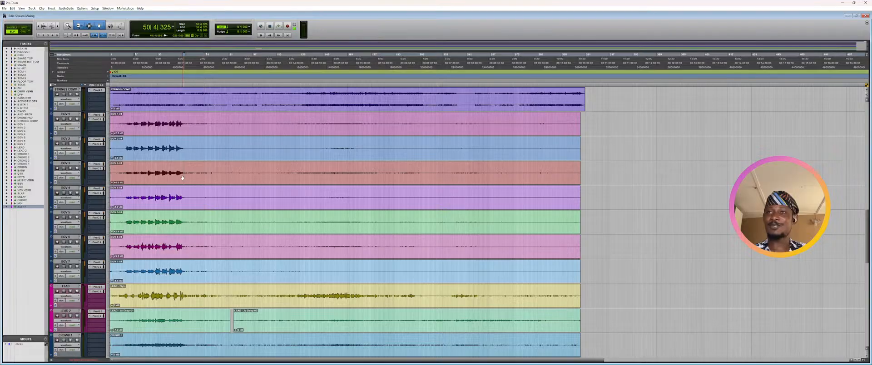
{"action": "left_click", "coordinate": [182, 177]}
{"action": "scroll", "coordinate": [182, 173], "scroll_direction": "up", "scroll_amount": 10}
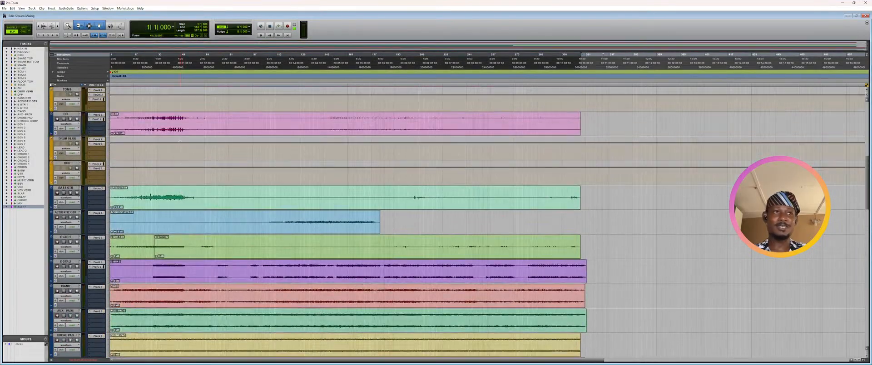
{"action": "scroll", "coordinate": [180, 141], "scroll_direction": "up", "scroll_amount": 11}
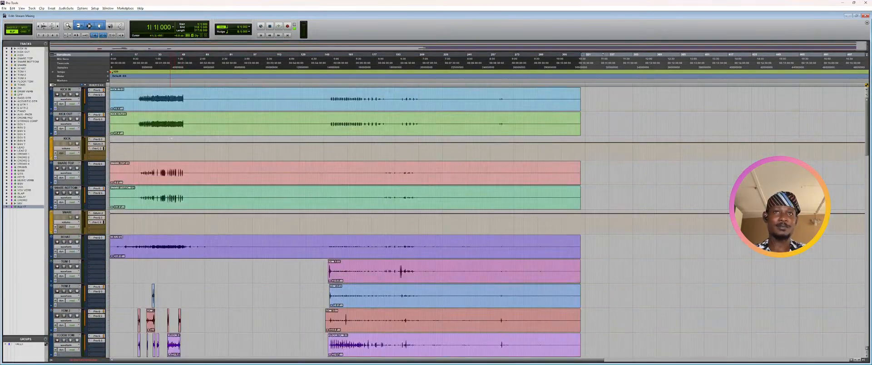
- Play briefly from the session start at the KICK IN clip, stop, and lower the BGV bus fader slightly in the Mix window
{"action": "left_click", "coordinate": [619, 97]}
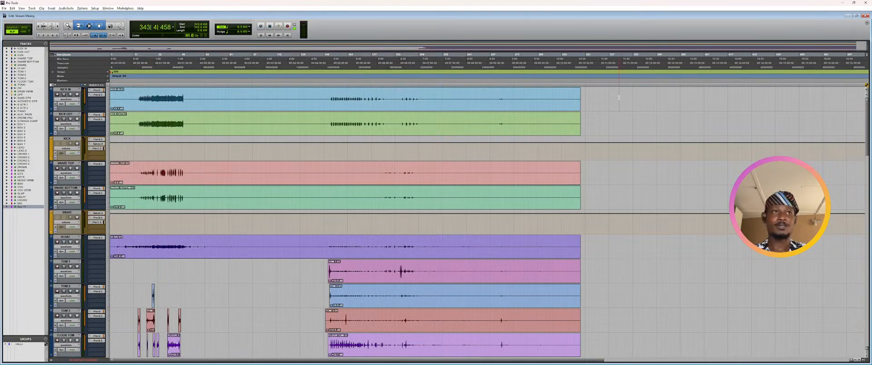
{"action": "left_click", "coordinate": [123, 109]}
{"action": "key", "text": "space"}
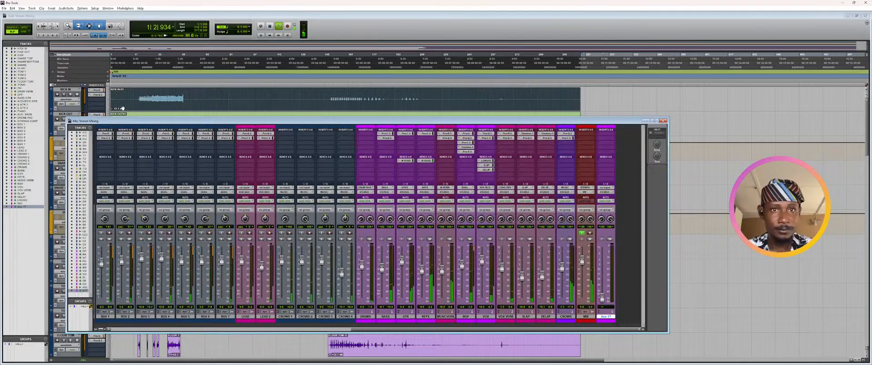
{"action": "key", "text": "ctrl+equal"}
{"action": "key", "text": "space"}
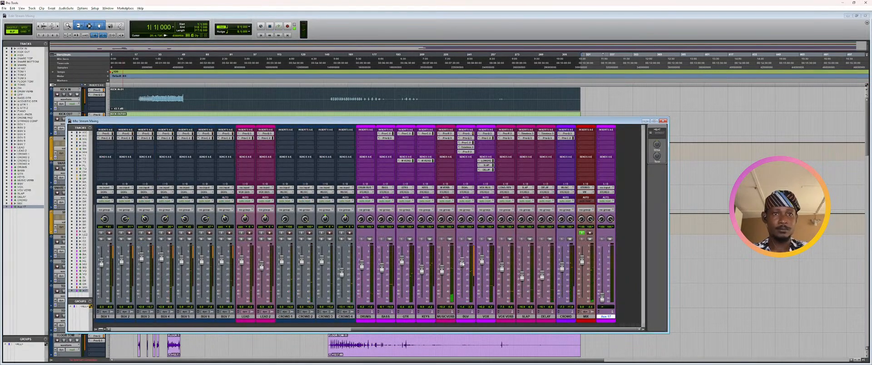
{"action": "left_click_drag", "start_coordinate": [463, 265], "coordinate": [462, 269]}
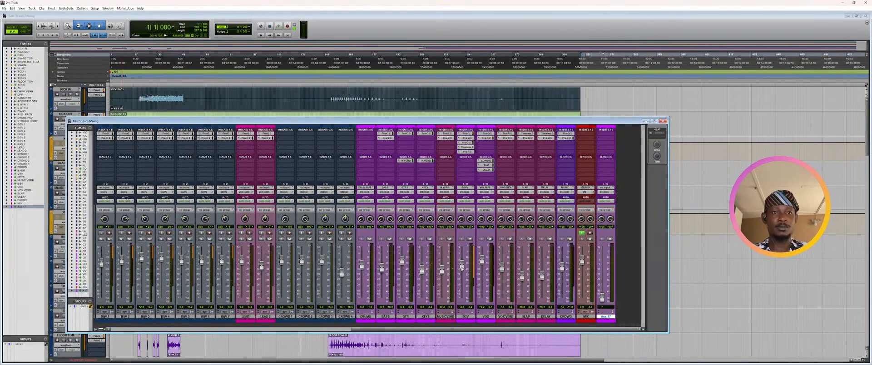
- Change the VOX bus track's color to yellow
{"action": "left_click", "coordinate": [490, 318]}
{"action": "double_click", "coordinate": [491, 321]}
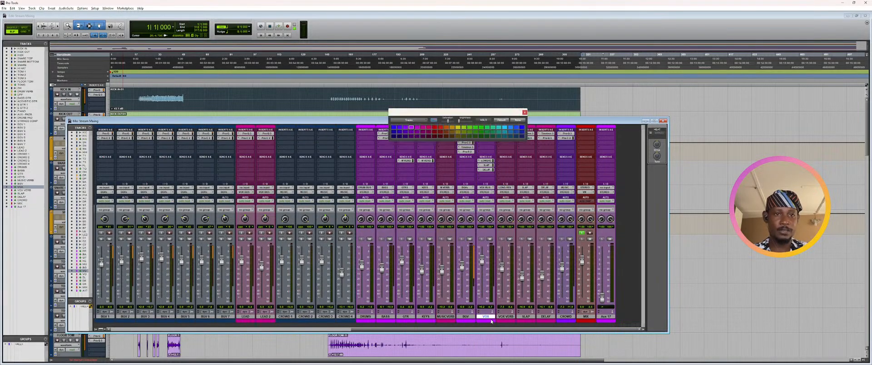
{"action": "left_click", "coordinate": [460, 129]}
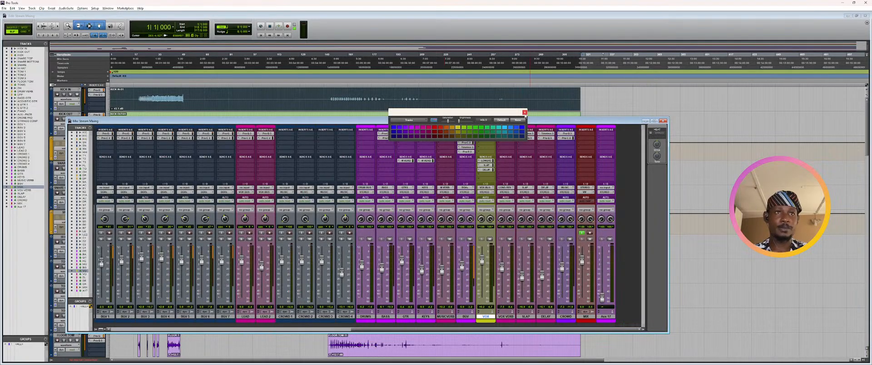
{"action": "left_click", "coordinate": [524, 113]}
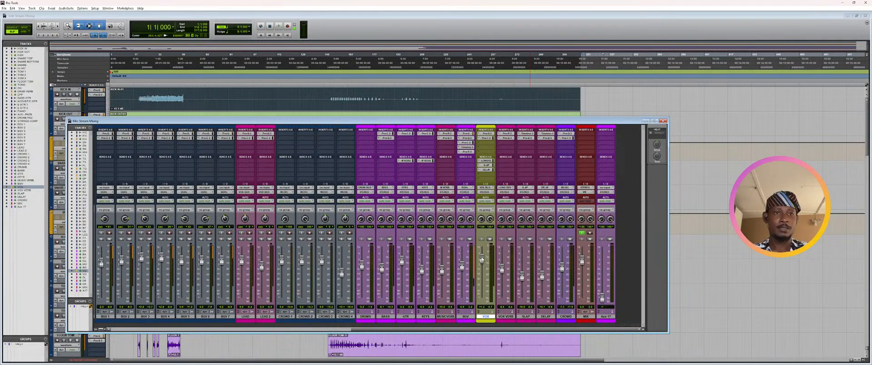
- Raise the VOX bus fader, play from the session start, and fine-tune its level during playback
{"action": "left_click_drag", "start_coordinate": [482, 260], "coordinate": [483, 254]}
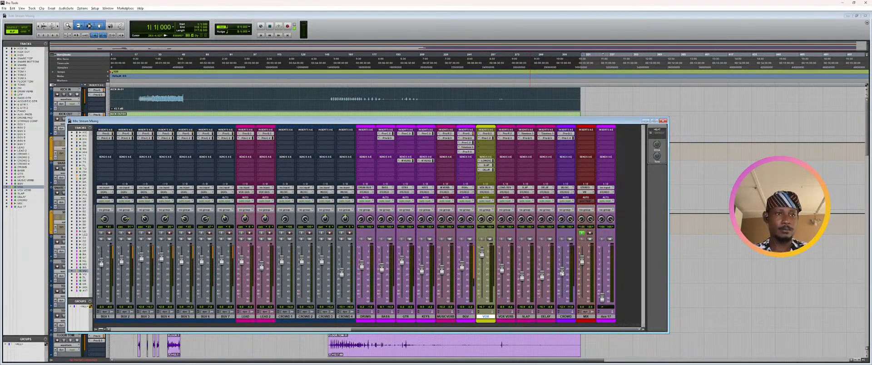
{"action": "key", "text": "space"}
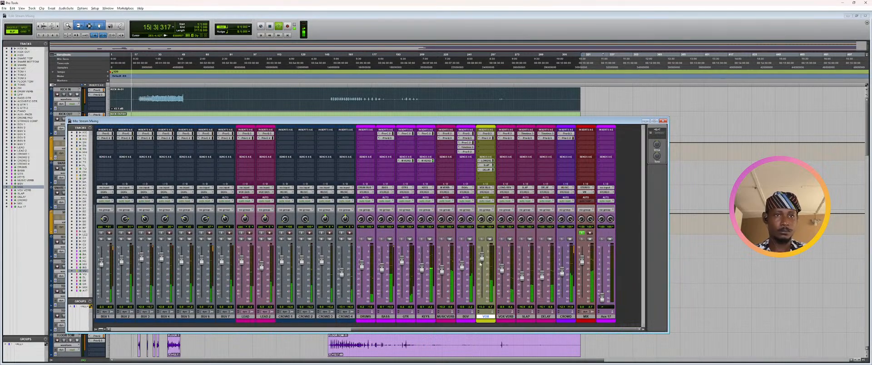
{"action": "left_click_drag", "start_coordinate": [482, 257], "coordinate": [483, 257]}
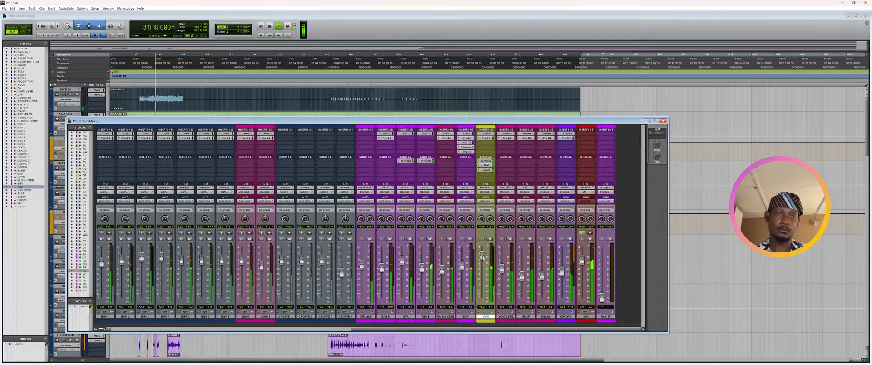
{"action": "left_click_drag", "start_coordinate": [484, 255], "coordinate": [483, 258]}
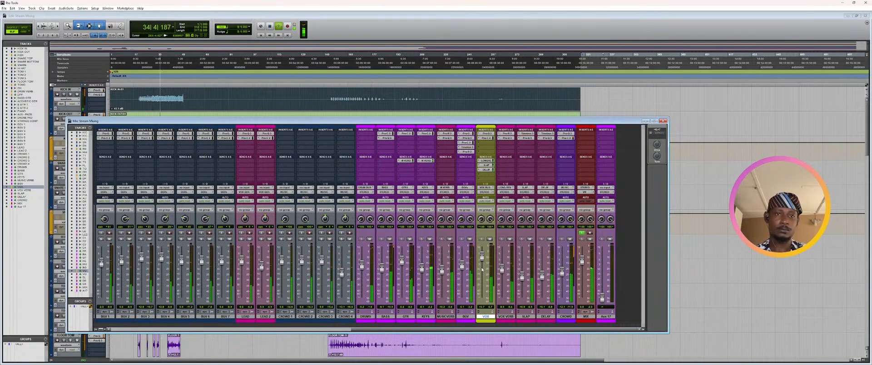
- Raise the KEYS fader slightly, lower LEAD 2 slightly, and raise the CROWD bus fader during playback
{"action": "left_click_drag", "start_coordinate": [422, 271], "coordinate": [421, 268]}
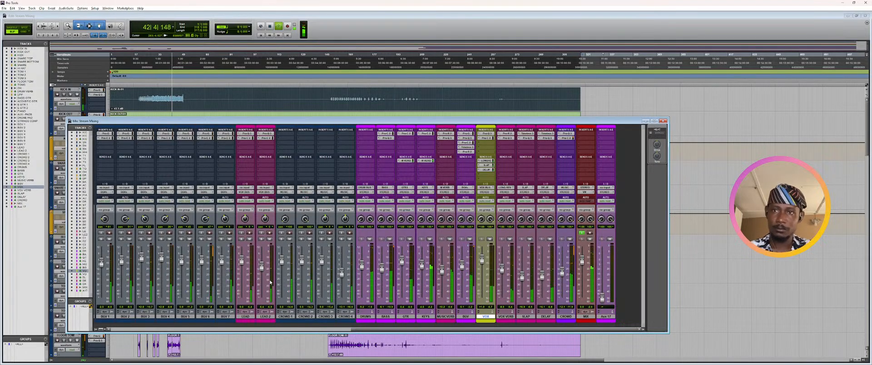
{"action": "left_click_drag", "start_coordinate": [261, 269], "coordinate": [262, 271]}
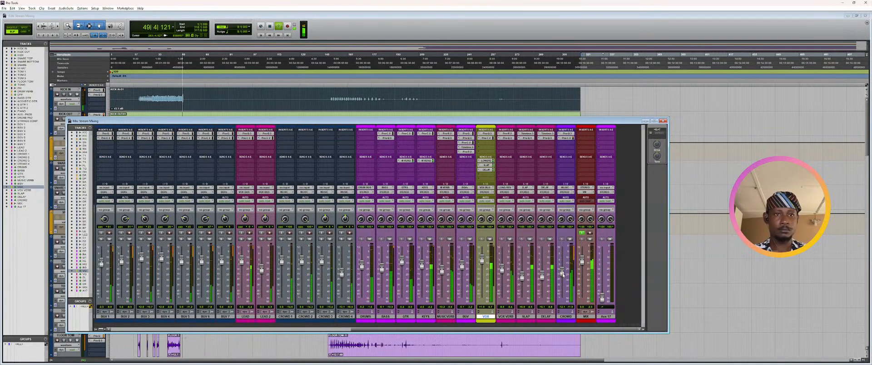
{"action": "left_click_drag", "start_coordinate": [563, 274], "coordinate": [563, 266]}
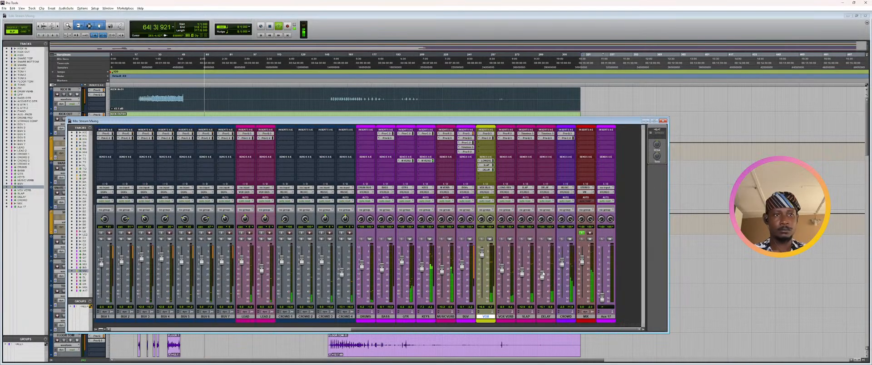
- Fine-tune the DELAY and VOX faders and lower the KEYS bus fader as playback continues
{"action": "left_click_drag", "start_coordinate": [542, 272], "coordinate": [542, 270]}
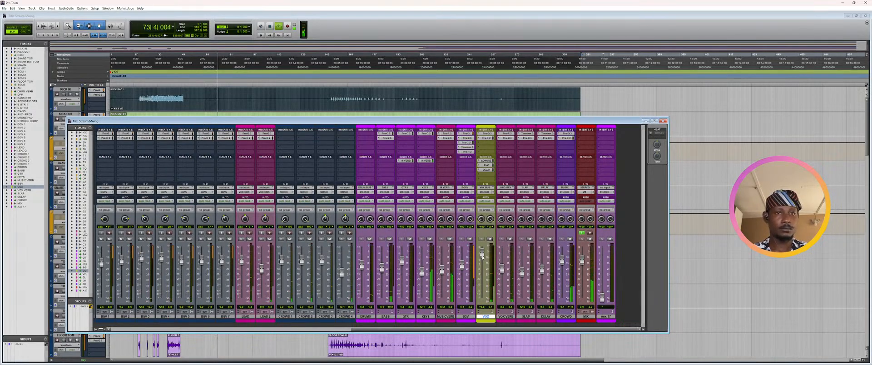
{"action": "left_click_drag", "start_coordinate": [484, 257], "coordinate": [483, 258]}
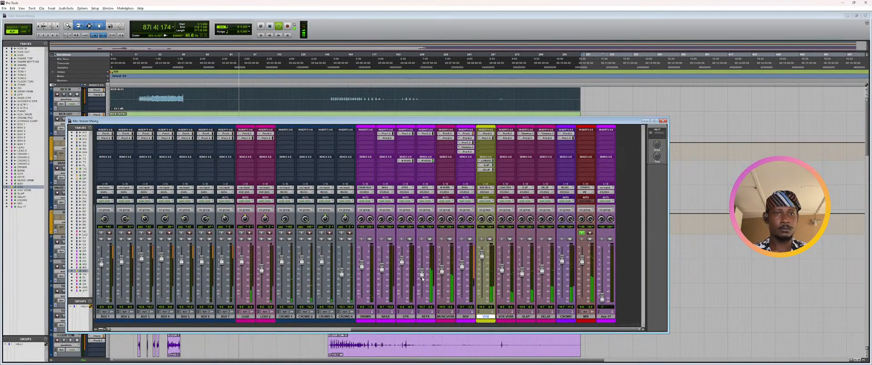
{"action": "left_click_drag", "start_coordinate": [422, 281], "coordinate": [423, 282]}
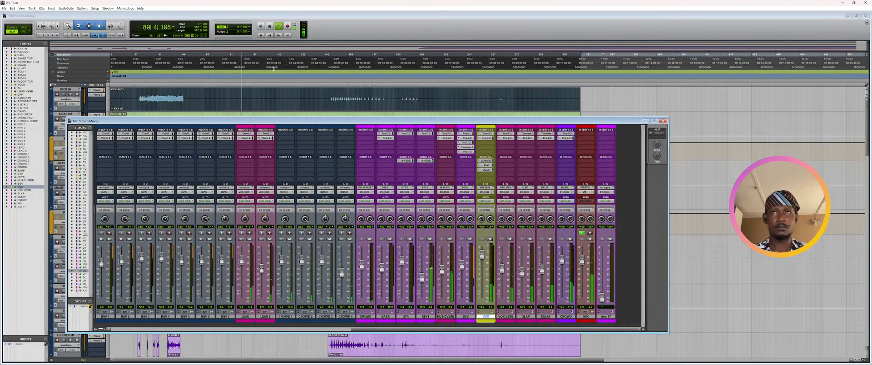
- Look through the drum, keys, vocal, crowd and bus tracks in the Edit window during playback
{"action": "key", "text": "ctrl+equal"}
{"action": "scroll", "coordinate": [264, 162], "scroll_direction": "down", "scroll_amount": 8}
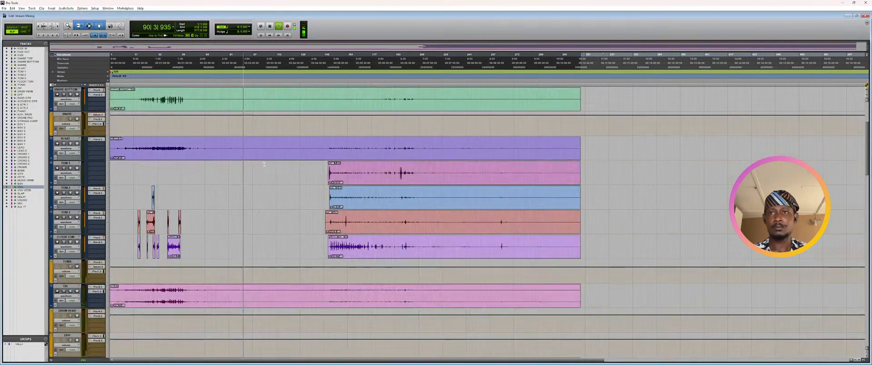
{"action": "scroll", "coordinate": [263, 162], "scroll_direction": "down", "scroll_amount": 12}
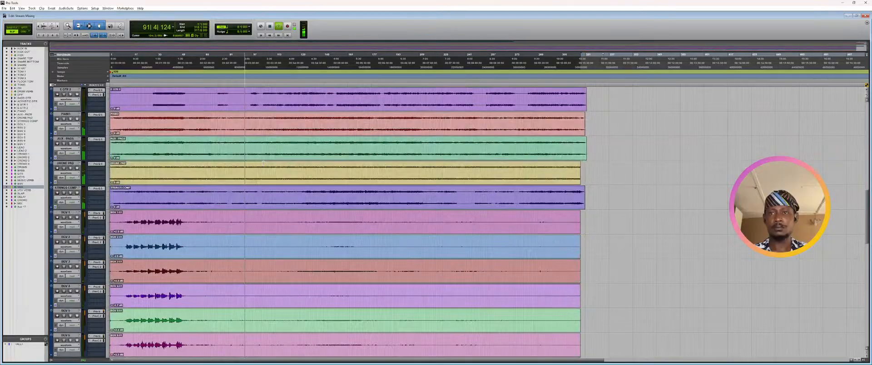
{"action": "scroll", "coordinate": [264, 162], "scroll_direction": "down", "scroll_amount": 6}
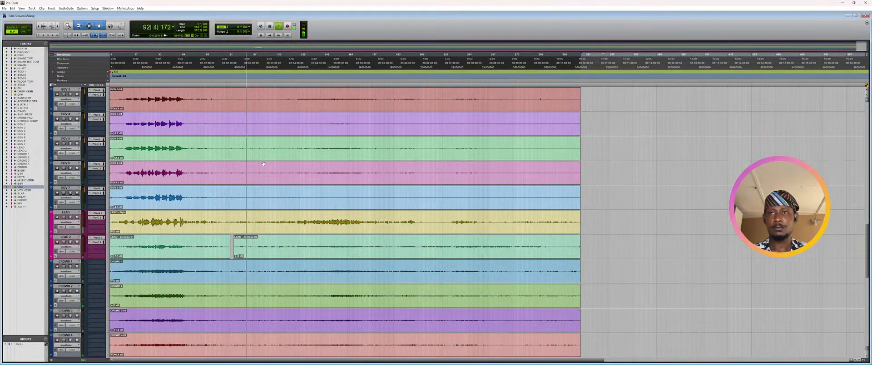
{"action": "scroll", "coordinate": [264, 163], "scroll_direction": "down", "scroll_amount": 9}
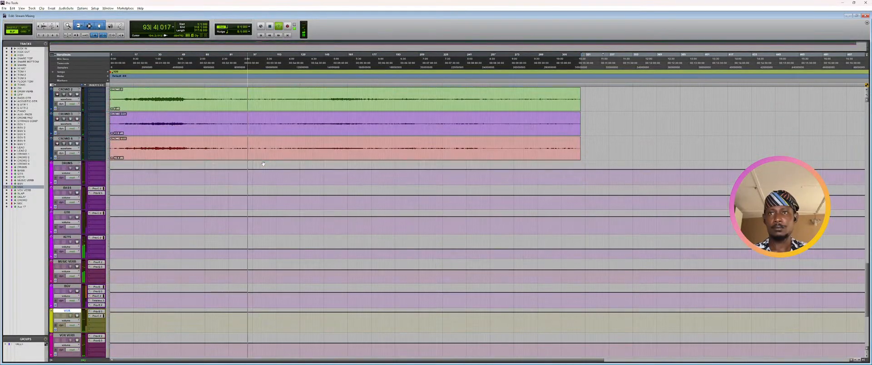
{"action": "scroll", "coordinate": [263, 163], "scroll_direction": "up", "scroll_amount": 3}
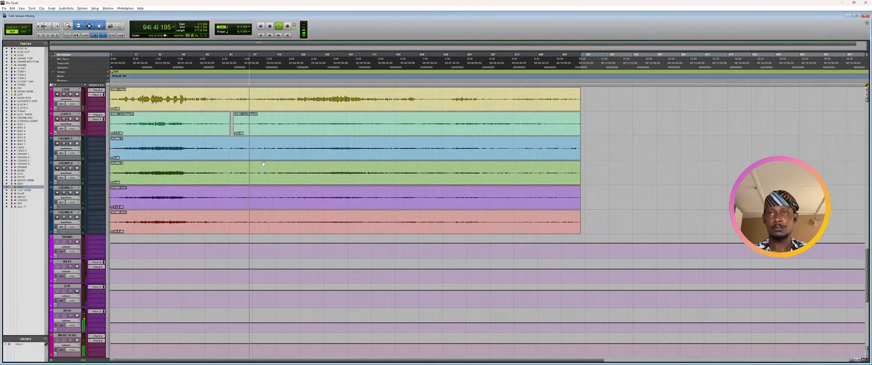
{"action": "scroll", "coordinate": [263, 164], "scroll_direction": "up", "scroll_amount": 9}
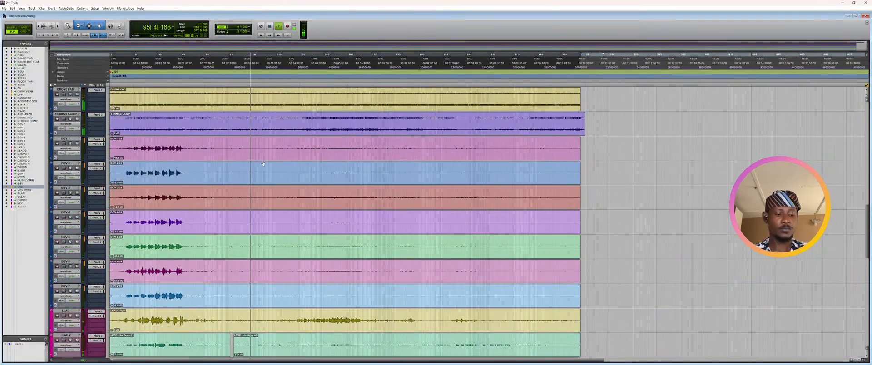
- Return to the Mix window and raise the SLAP and DELAY faders during playback
{"action": "key", "text": "ctrl+equal"}
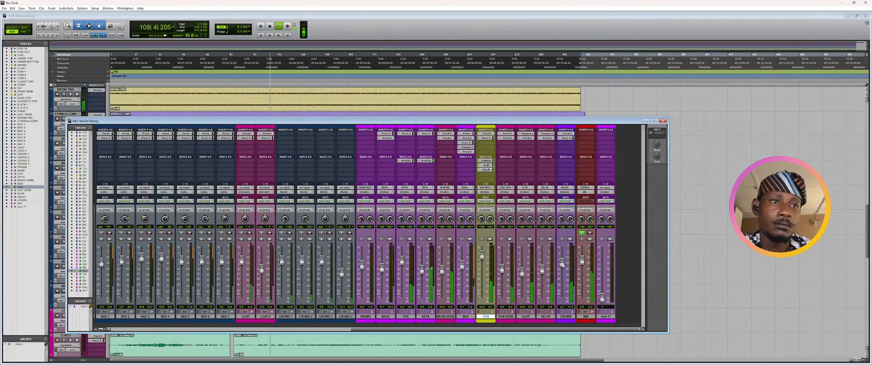
{"action": "left_click_drag", "start_coordinate": [542, 270], "coordinate": [541, 268]}
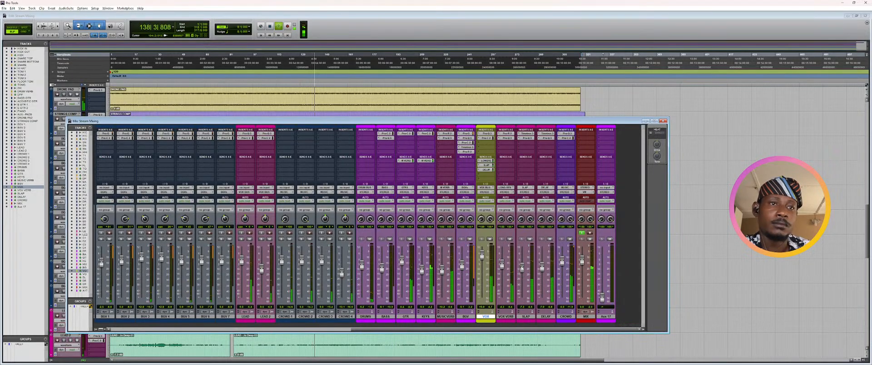
{"action": "left_click_drag", "start_coordinate": [522, 269], "coordinate": [542, 266]}
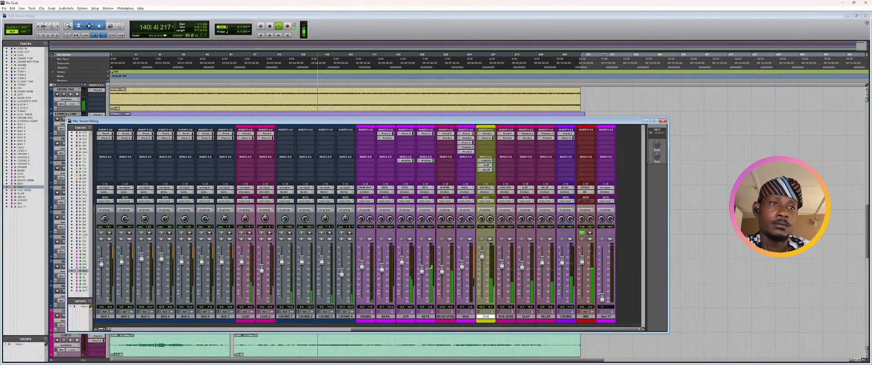
{"action": "left_click_drag", "start_coordinate": [542, 263], "coordinate": [542, 260]}
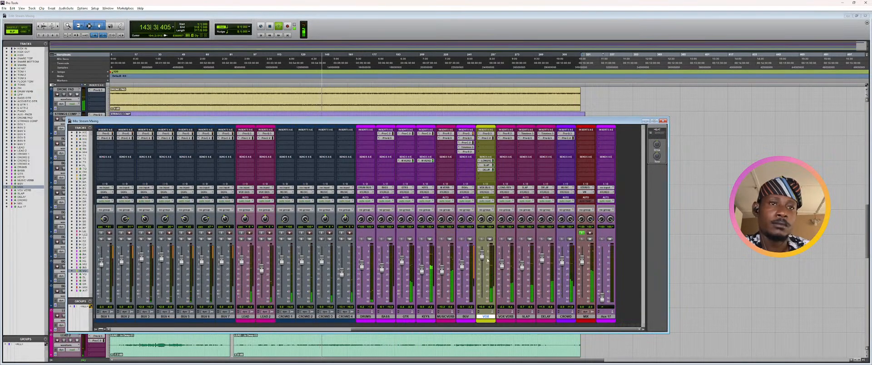
- Fine-tune the VOX, DELAY and SLAP faders and lower the CROWD bus fader slightly during playback
{"action": "left_click_drag", "start_coordinate": [481, 258], "coordinate": [482, 260]}
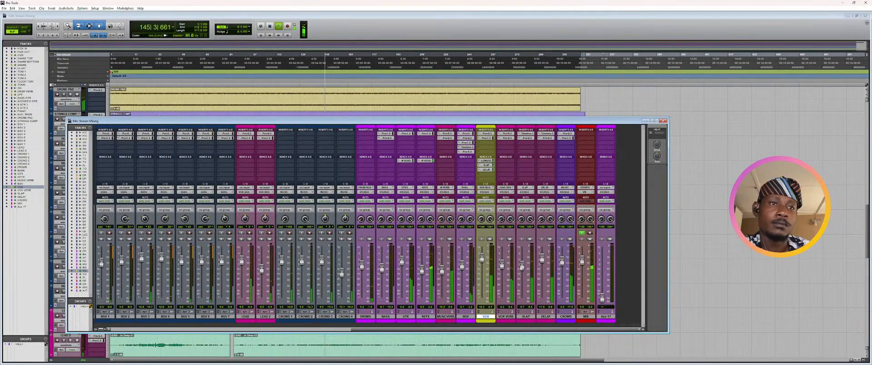
{"action": "left_click_drag", "start_coordinate": [544, 262], "coordinate": [542, 258]}
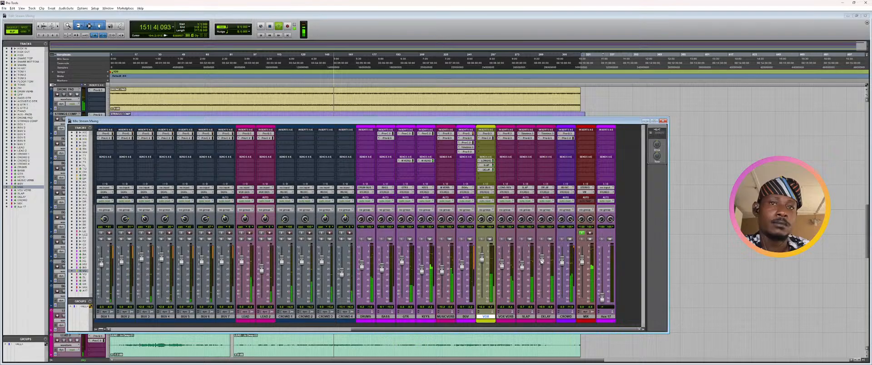
{"action": "left_click_drag", "start_coordinate": [541, 262], "coordinate": [522, 269]}
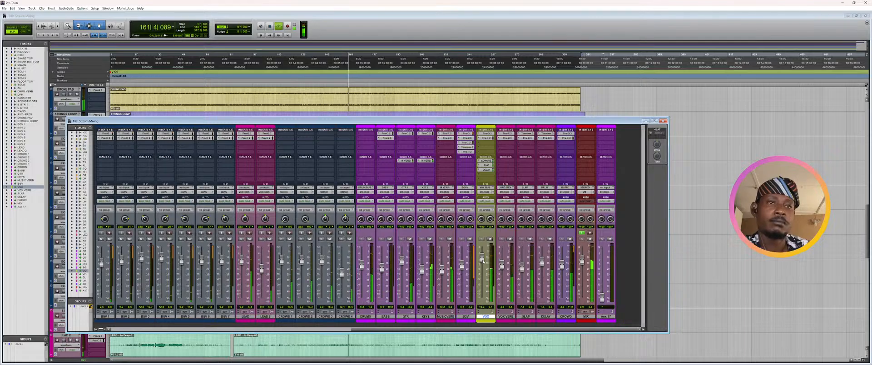
{"action": "left_click_drag", "start_coordinate": [483, 261], "coordinate": [483, 263]}
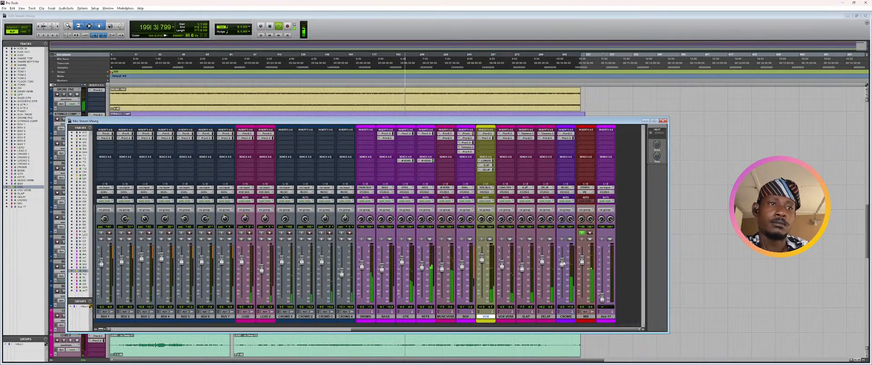
{"action": "left_click_drag", "start_coordinate": [564, 263], "coordinate": [563, 269]}
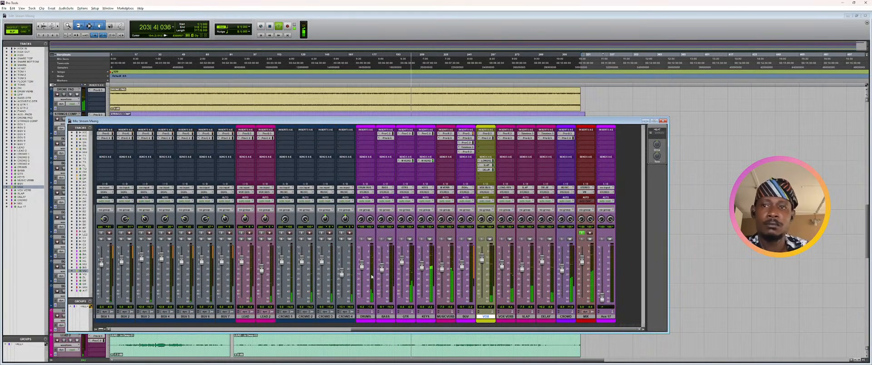
- Look through the backing vocal, lead and crowd tracks in the Edit window while playback continues
{"action": "left_click", "coordinate": [349, 18]}
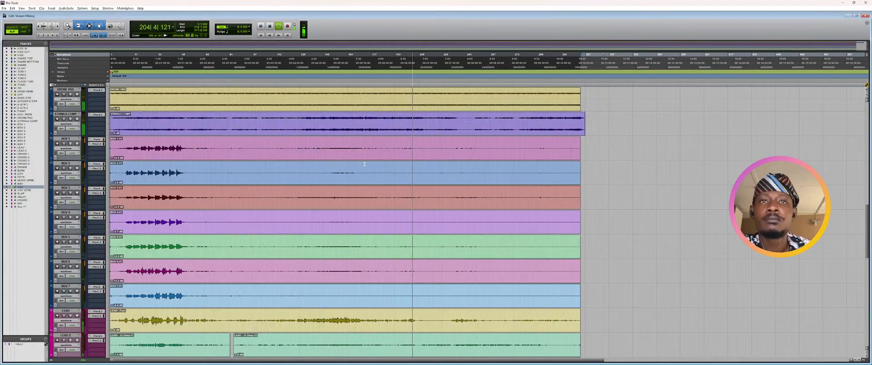
{"action": "scroll", "coordinate": [386, 189], "scroll_direction": "down", "scroll_amount": 10}
{"action": "scroll", "coordinate": [386, 189], "scroll_direction": "up", "scroll_amount": 2}
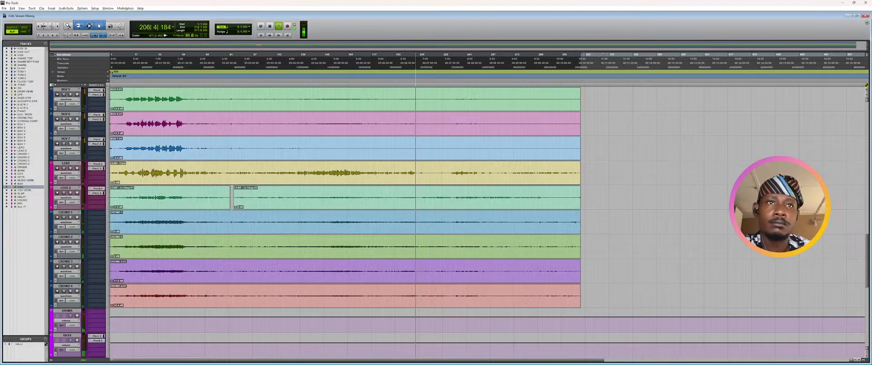
{"action": "scroll", "coordinate": [387, 189], "scroll_direction": "up", "scroll_amount": 1}
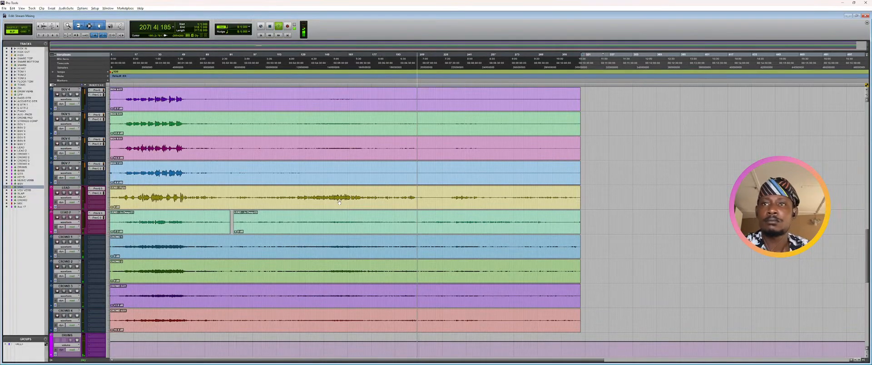
- Return to the Mix window, raise the VOX and LEAD 2 faders slightly, and lower the DELAY fader
{"action": "key", "text": "ctrl+equal"}
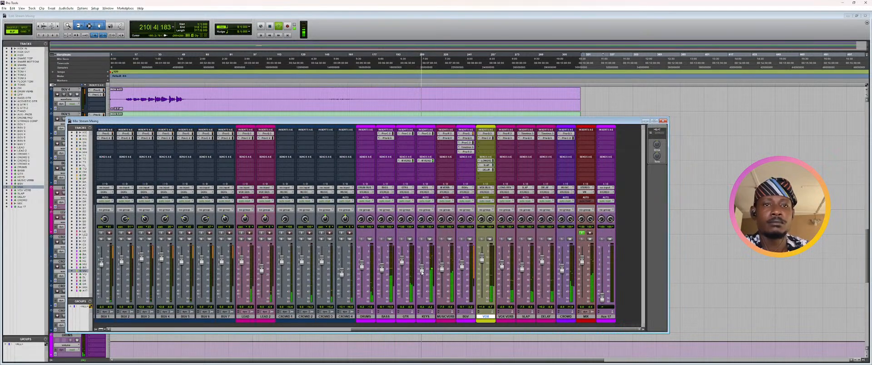
{"action": "left_click_drag", "start_coordinate": [482, 259], "coordinate": [482, 257]}
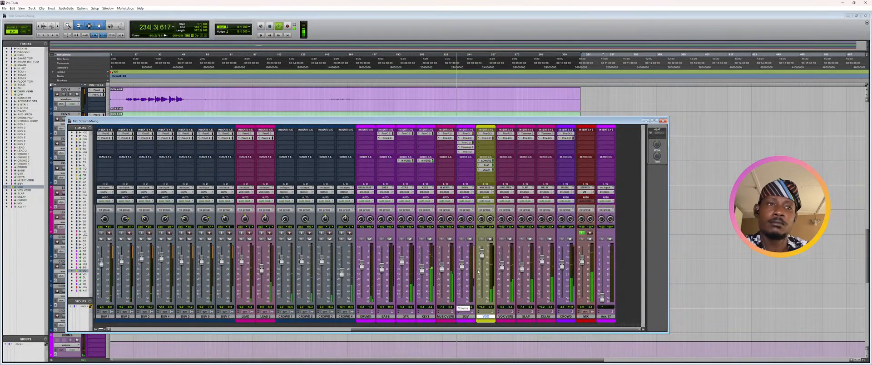
{"action": "left_click_drag", "start_coordinate": [545, 266], "coordinate": [543, 271]}
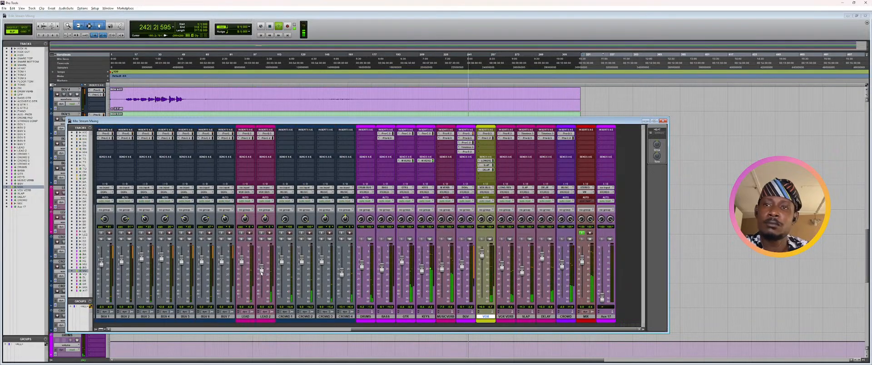
{"action": "left_click_drag", "start_coordinate": [262, 267], "coordinate": [262, 264]}
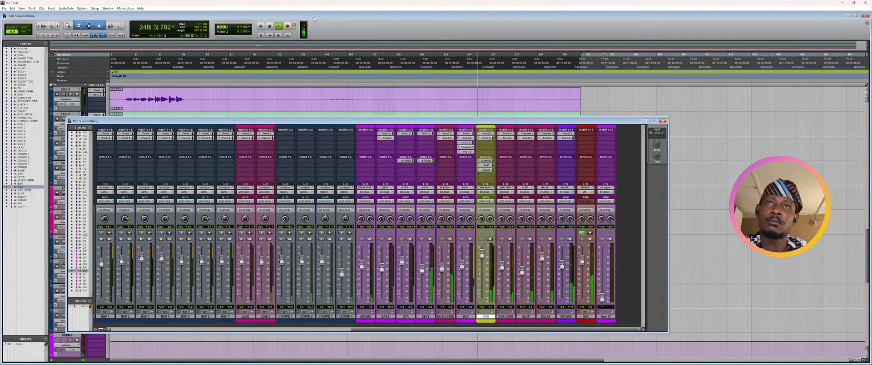
- Check the keys, backing vocal, lead and crowd clips in the Edit window against the current playback position
{"action": "key", "text": "ctrl+equal"}
{"action": "scroll", "coordinate": [376, 160], "scroll_direction": "up", "scroll_amount": 6}
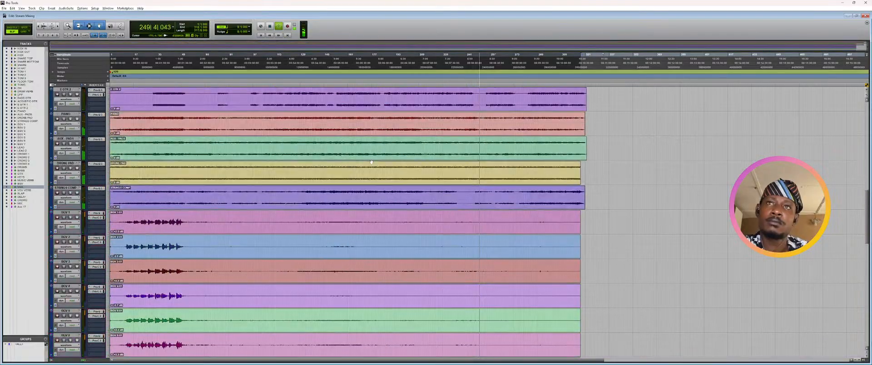
{"action": "scroll", "coordinate": [371, 162], "scroll_direction": "down", "scroll_amount": 7}
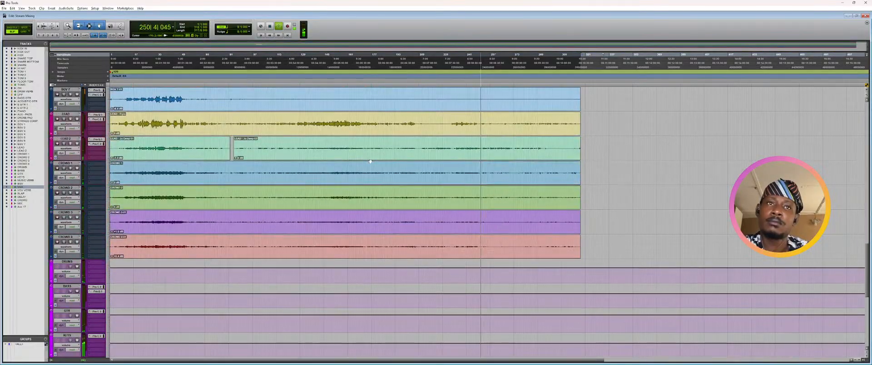
{"action": "scroll", "coordinate": [370, 161], "scroll_direction": "up", "scroll_amount": 4}
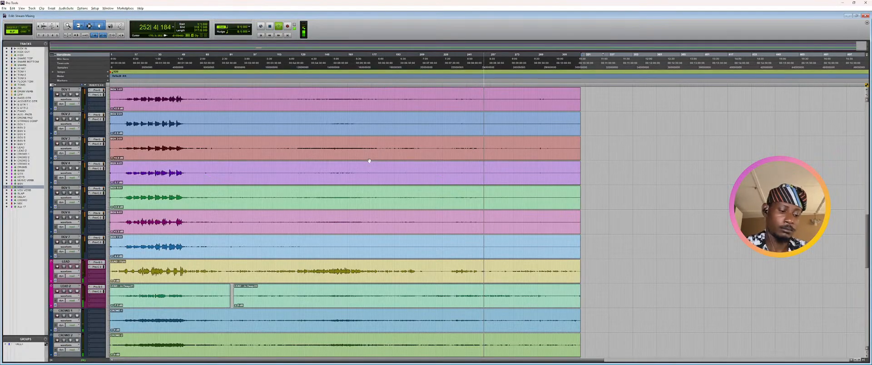
- Return to the Mix window, fine-tune the LEAD 2 fader, and insert FabFilter Pro-Q 3 in LEAD 2's next free slot
{"action": "key", "text": "ctrl+equal"}
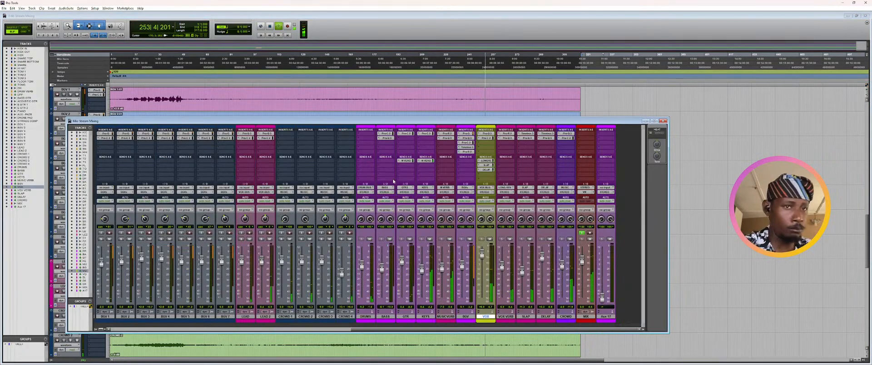
{"action": "left_click_drag", "start_coordinate": [261, 262], "coordinate": [262, 265]}
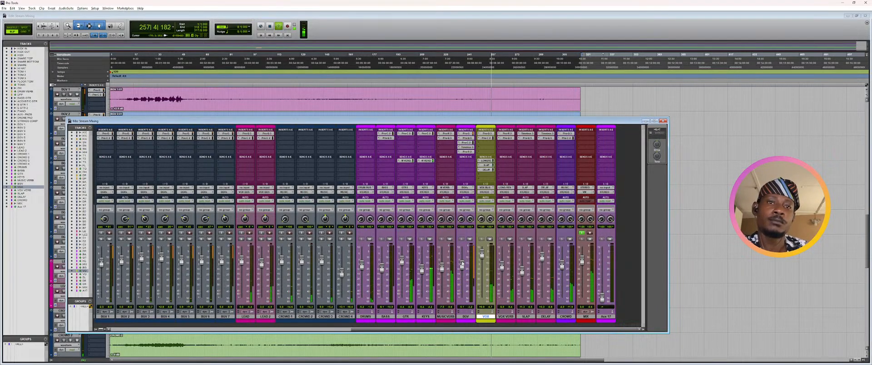
{"action": "left_click", "coordinate": [258, 145]}
{"action": "mouse_move", "coordinate": [273, 151]}
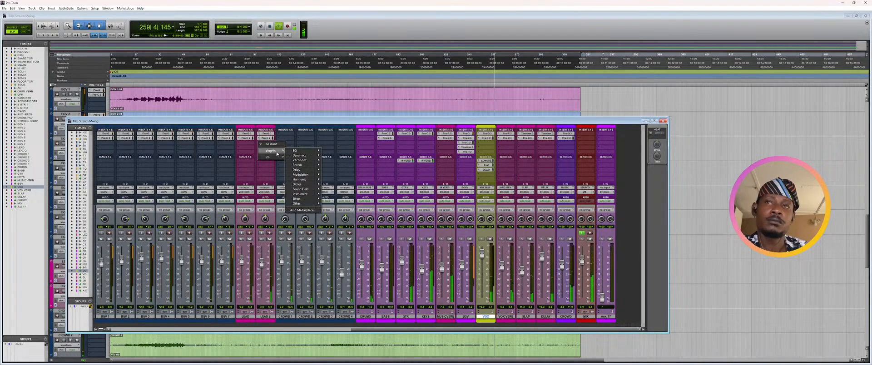
{"action": "left_click", "coordinate": [341, 160]}
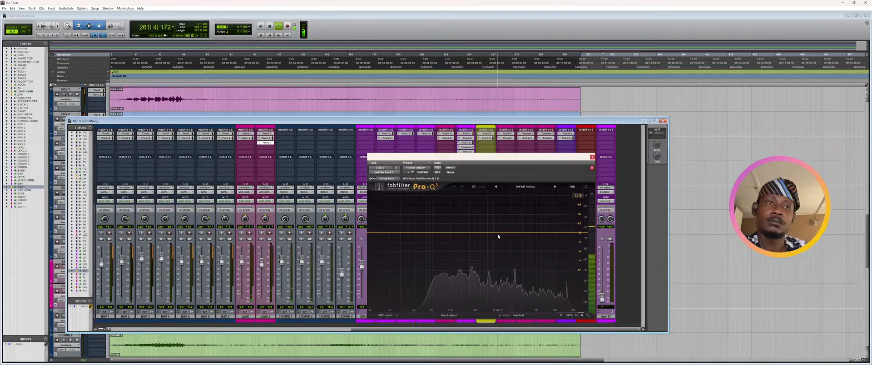
- Add a narrow midrange cut in LEAD 2's Pro-Q 3, make the band dynamic and fine-tune its position and depth
{"action": "left_click_drag", "start_coordinate": [498, 234], "coordinate": [499, 243]}
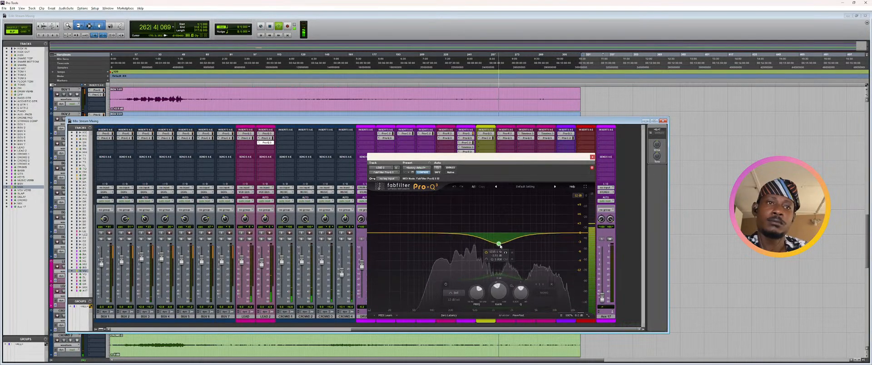
{"action": "scroll", "coordinate": [499, 243], "scroll_direction": "up", "scroll_amount": 7}
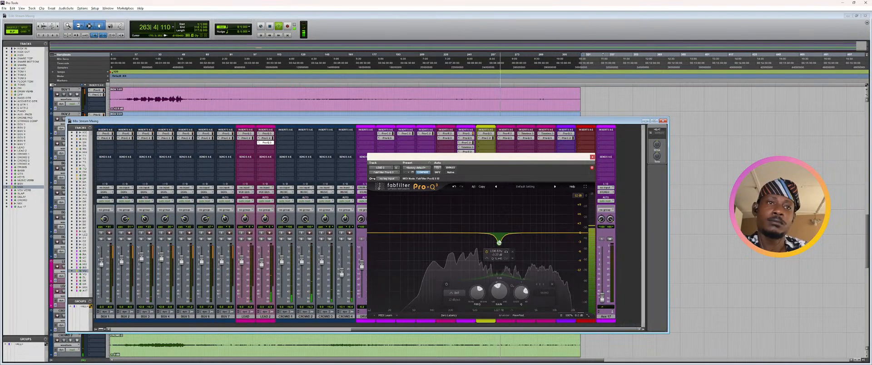
{"action": "left_click_drag", "start_coordinate": [500, 243], "coordinate": [500, 250]}
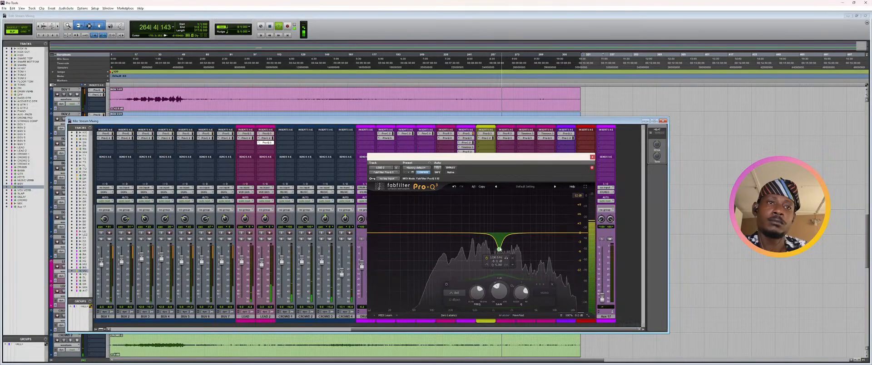
{"action": "right_click", "coordinate": [499, 248]}
{"action": "left_click", "coordinate": [516, 262]}
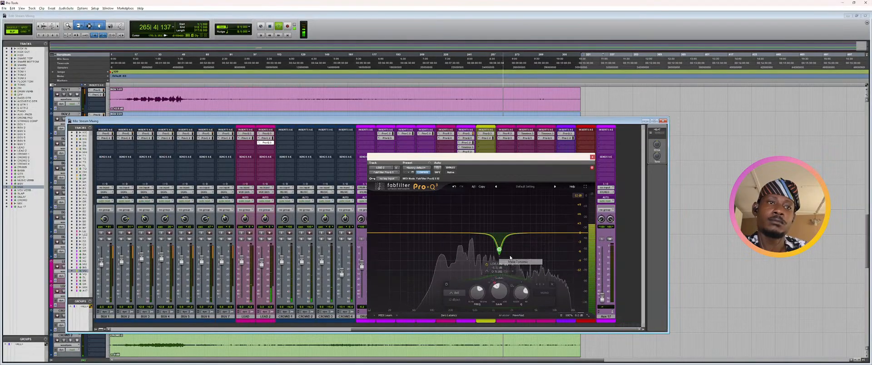
{"action": "left_click_drag", "start_coordinate": [499, 250], "coordinate": [505, 262]}
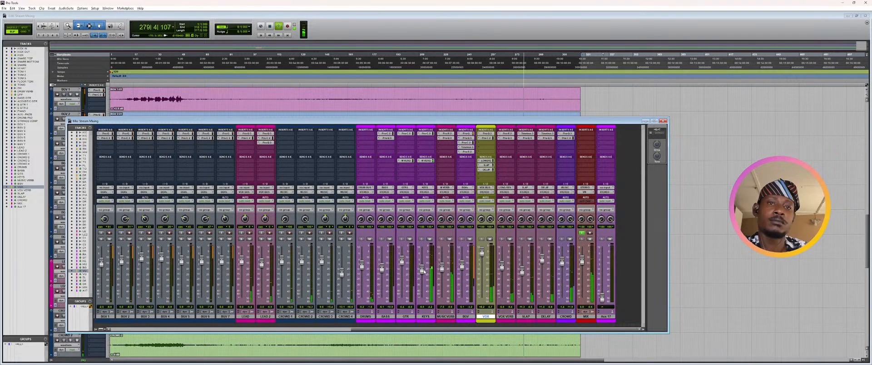
- Lower the KEYS and CROWD bus faders, and ride the DELAY fader up and back down during playback
{"action": "left_click_drag", "start_coordinate": [422, 271], "coordinate": [422, 274]}
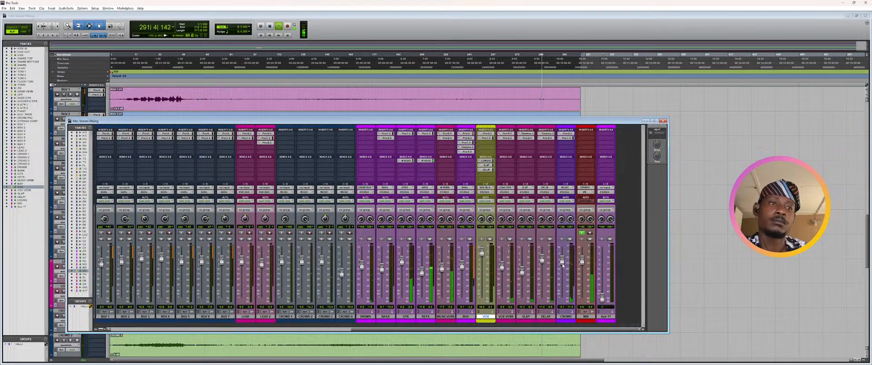
{"action": "left_click_drag", "start_coordinate": [563, 262], "coordinate": [563, 270]}
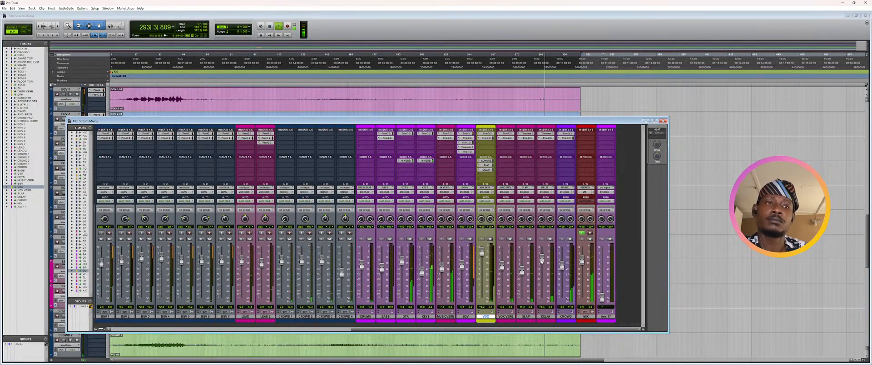
{"action": "left_click_drag", "start_coordinate": [542, 260], "coordinate": [543, 257]}
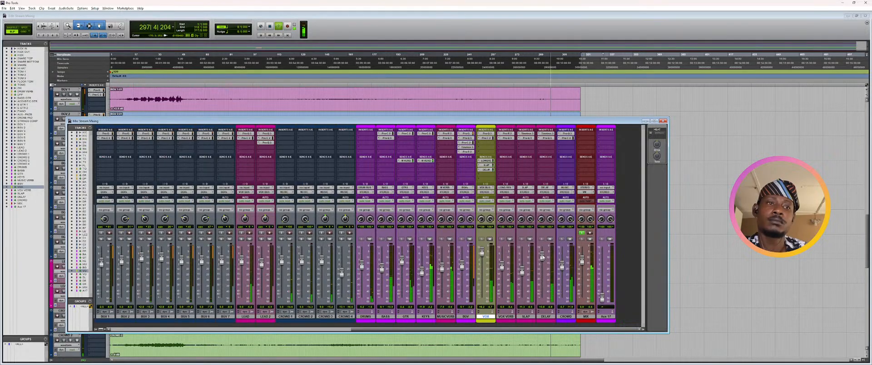
{"action": "left_click_drag", "start_coordinate": [542, 257], "coordinate": [541, 270]}
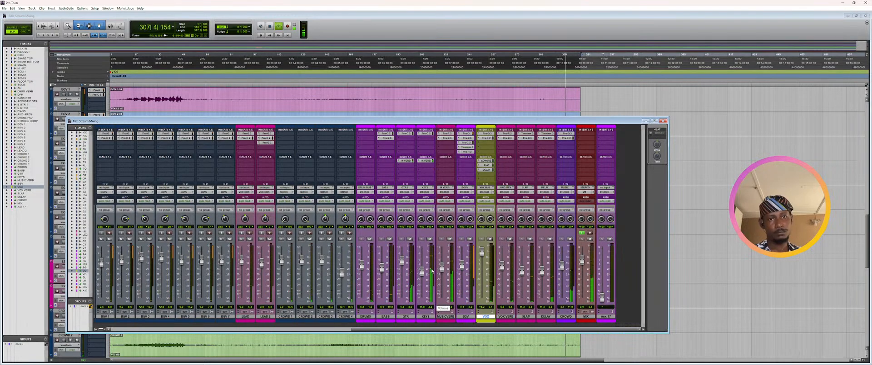
- Lower the KEYS and MUSIC VERB faders, raise the CROWD bus fader slightly, and stop playback
{"action": "left_click_drag", "start_coordinate": [422, 273], "coordinate": [437, 338]}
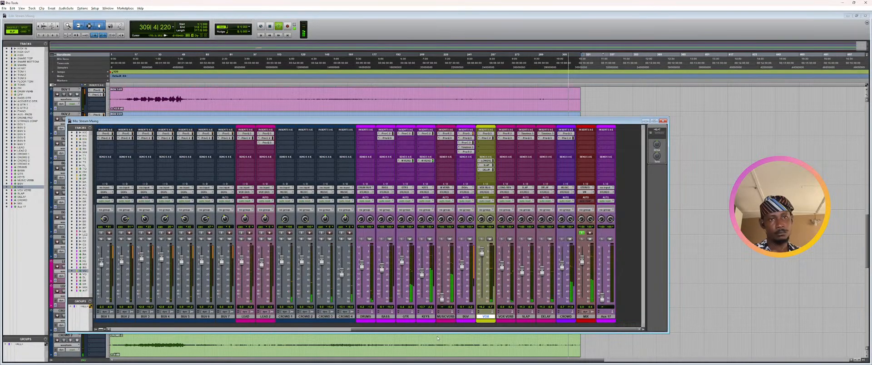
{"action": "left_click_drag", "start_coordinate": [437, 280], "coordinate": [438, 274]}
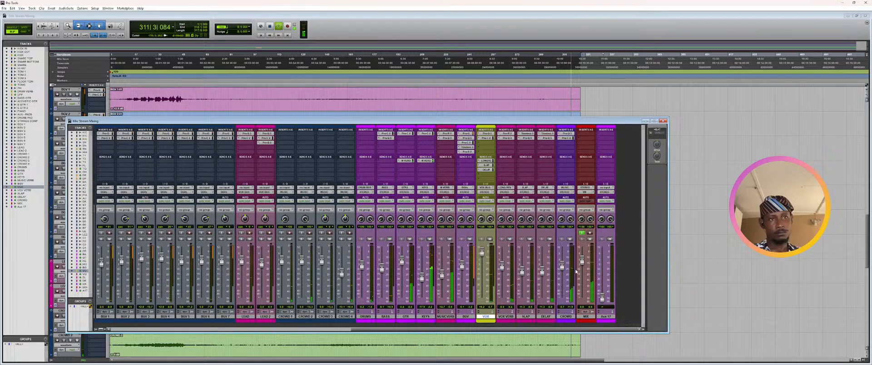
{"action": "left_click_drag", "start_coordinate": [562, 266], "coordinate": [563, 260]}
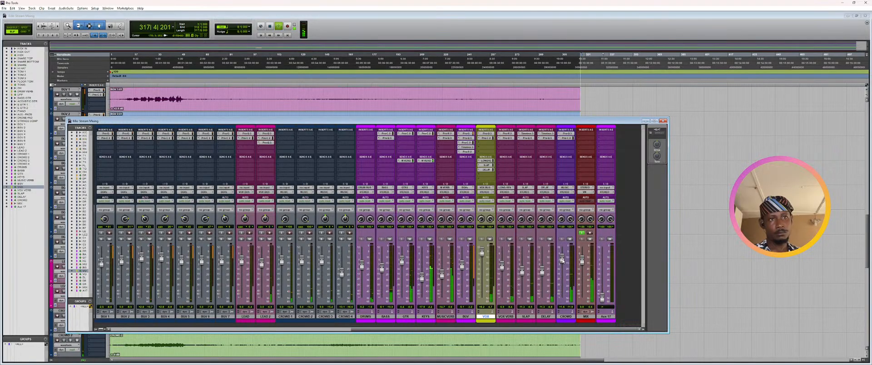
{"action": "key", "text": "space"}
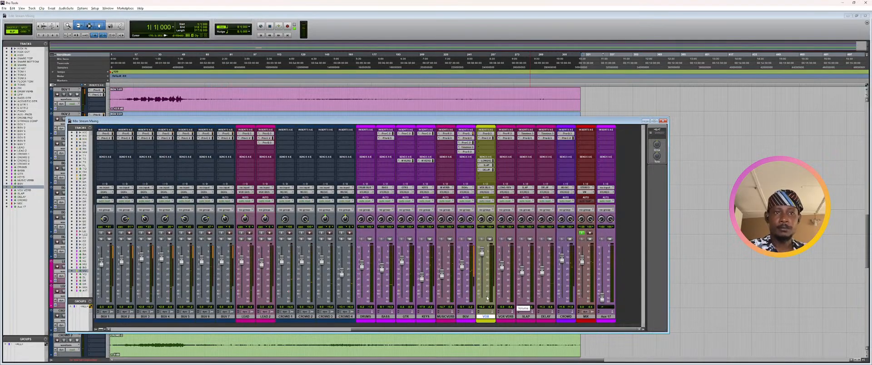
- Pull the VOX, VOX VERB, SLAP, DELAY and CROWD faders all the way down
{"action": "left_click_drag", "start_coordinate": [483, 252], "coordinate": [487, 324]}
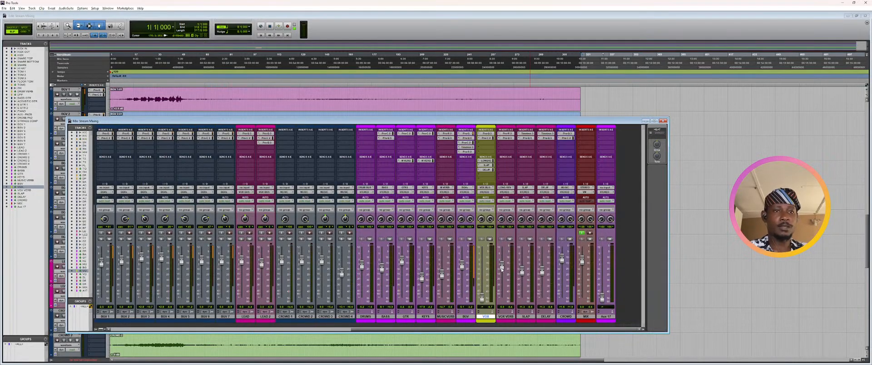
{"action": "left_click_drag", "start_coordinate": [501, 265], "coordinate": [521, 294]}
{"action": "left_click_drag", "start_coordinate": [541, 272], "coordinate": [541, 297]}
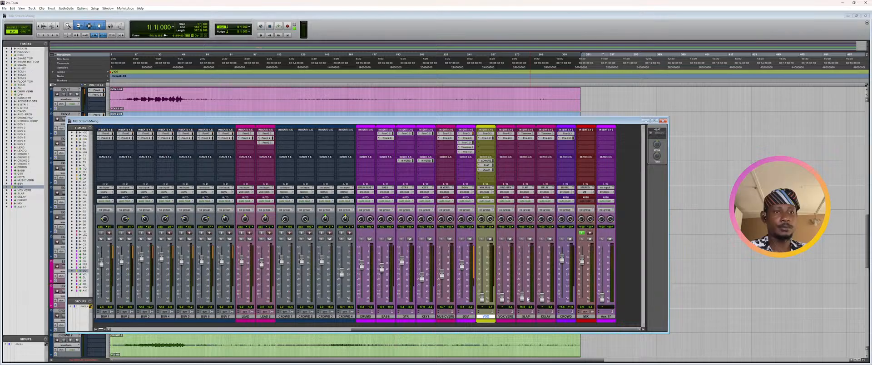
{"action": "left_click_drag", "start_coordinate": [562, 259], "coordinate": [562, 297]}
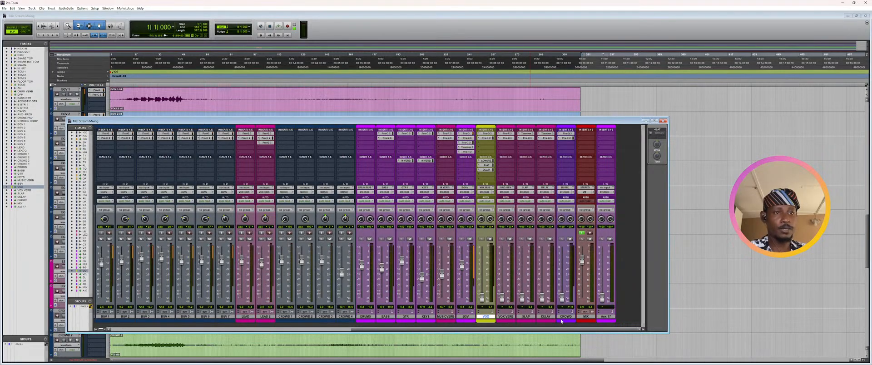
- Pull the BGV, MUSIC VERB, KEYS, GTR, BASS and DRUMS faders all the way down
{"action": "left_click_drag", "start_coordinate": [462, 265], "coordinate": [462, 297]}
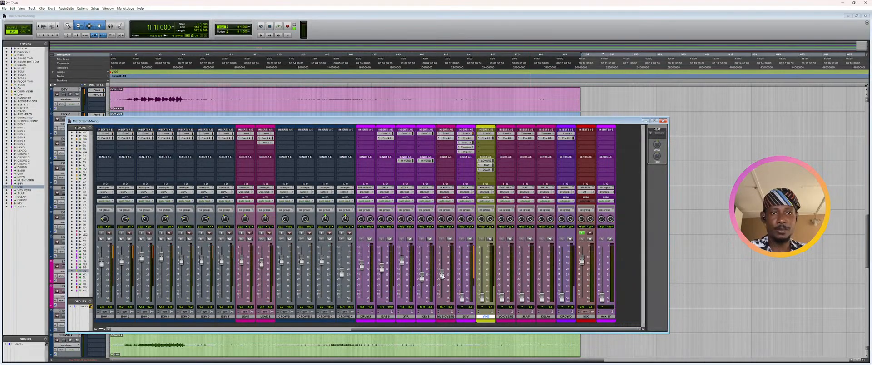
{"action": "left_click_drag", "start_coordinate": [441, 275], "coordinate": [422, 297]}
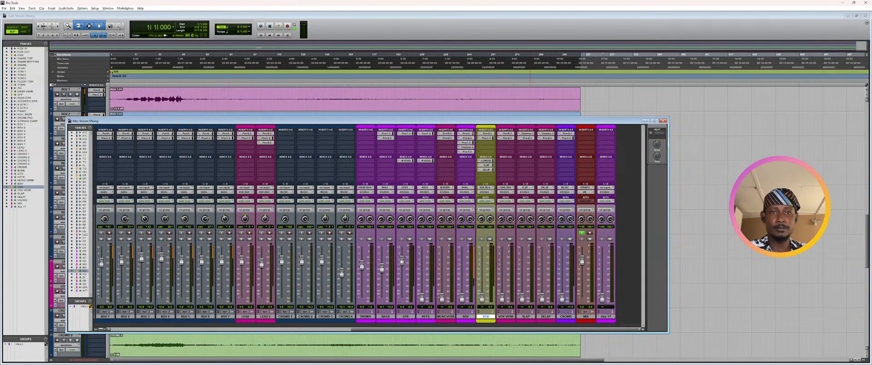
{"action": "left_click_drag", "start_coordinate": [401, 261], "coordinate": [401, 297]}
{"action": "left_click_drag", "start_coordinate": [382, 268], "coordinate": [382, 297]}
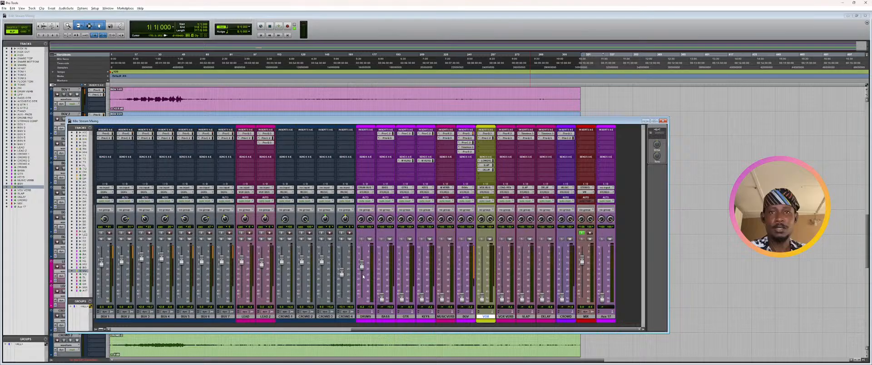
{"action": "left_click_drag", "start_coordinate": [362, 266], "coordinate": [362, 297]}
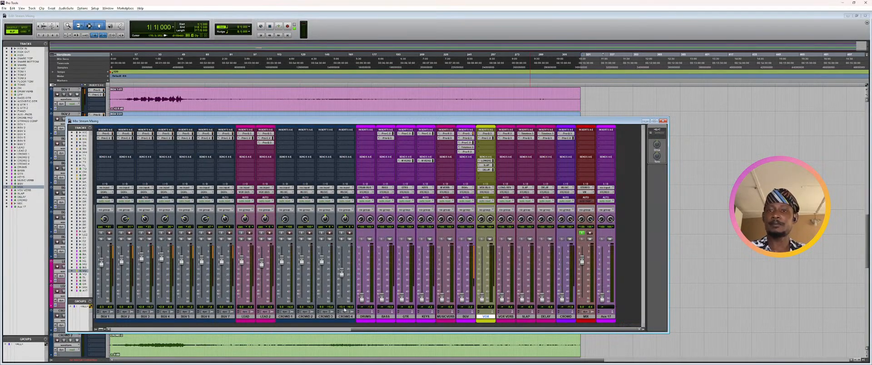
{"action": "left_click_drag", "start_coordinate": [365, 331], "coordinate": [489, 326]}
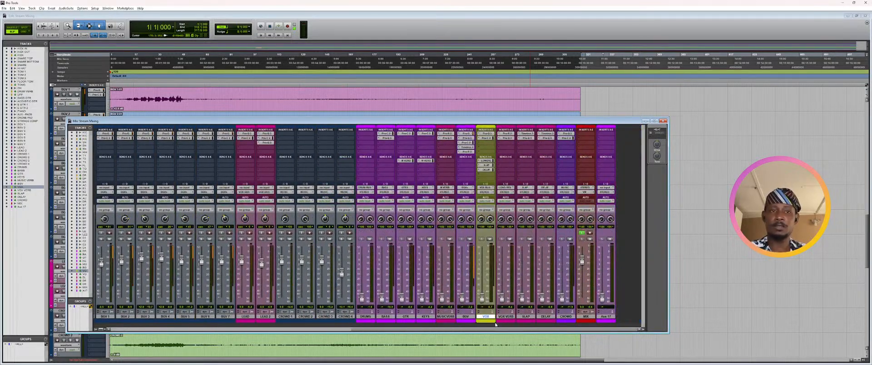
{"action": "key", "text": "ctrl+equal"}
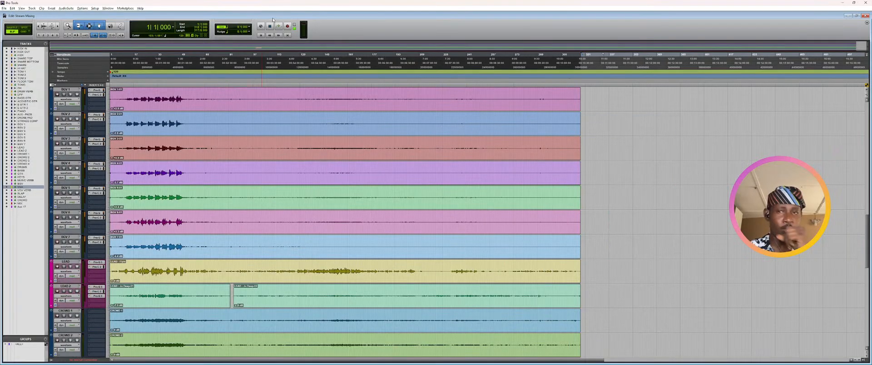
{"action": "key", "text": "ctrl+equal"}
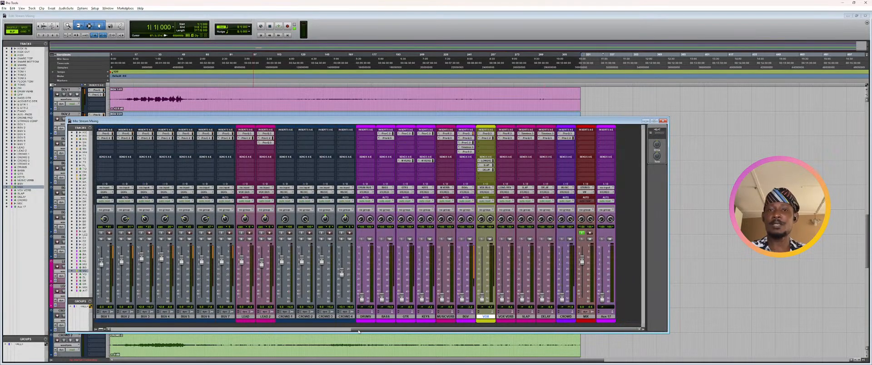
{"action": "left_click_drag", "start_coordinate": [359, 332], "coordinate": [530, 335]}
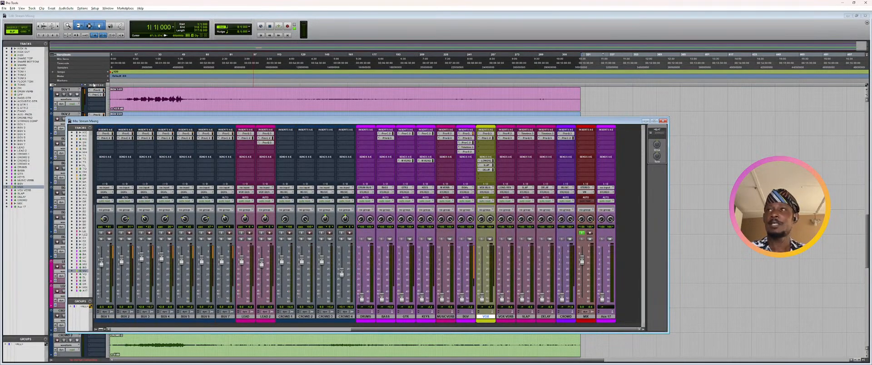
- Switch to OBS, collapse the Me source group and stop the recording
{"action": "key", "text": "alt+Tab"}
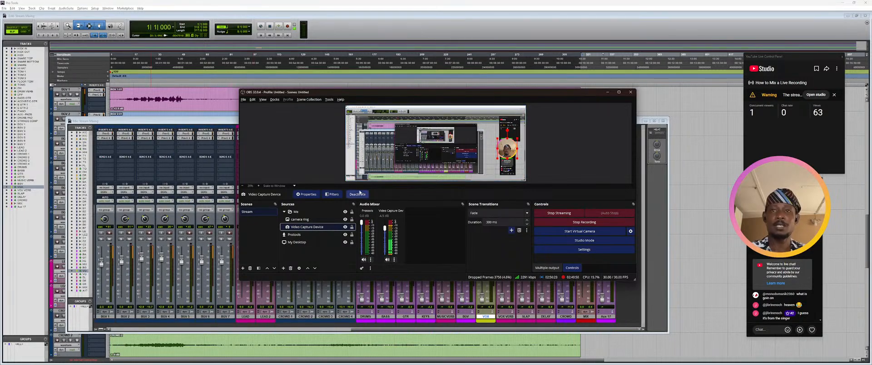
{"action": "left_click", "coordinate": [283, 211]}
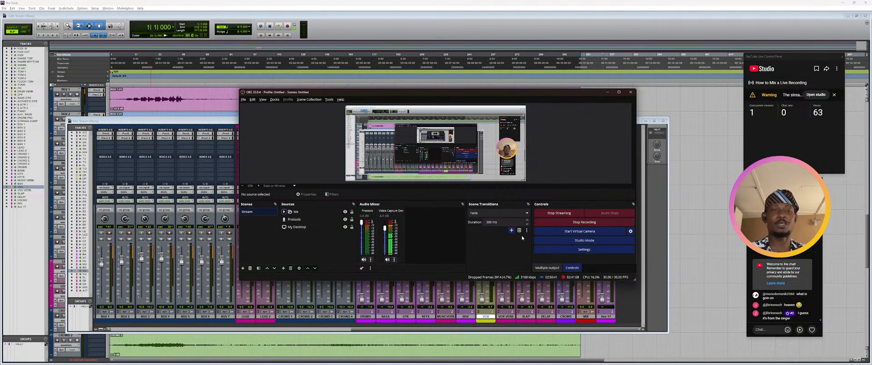
{"action": "left_click", "coordinate": [566, 223]}
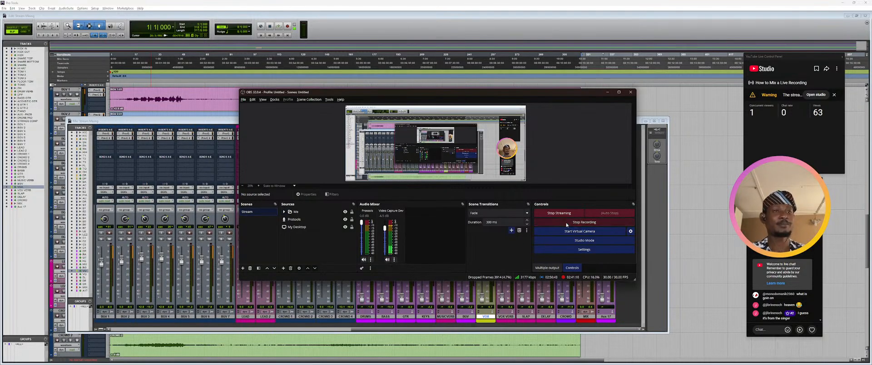